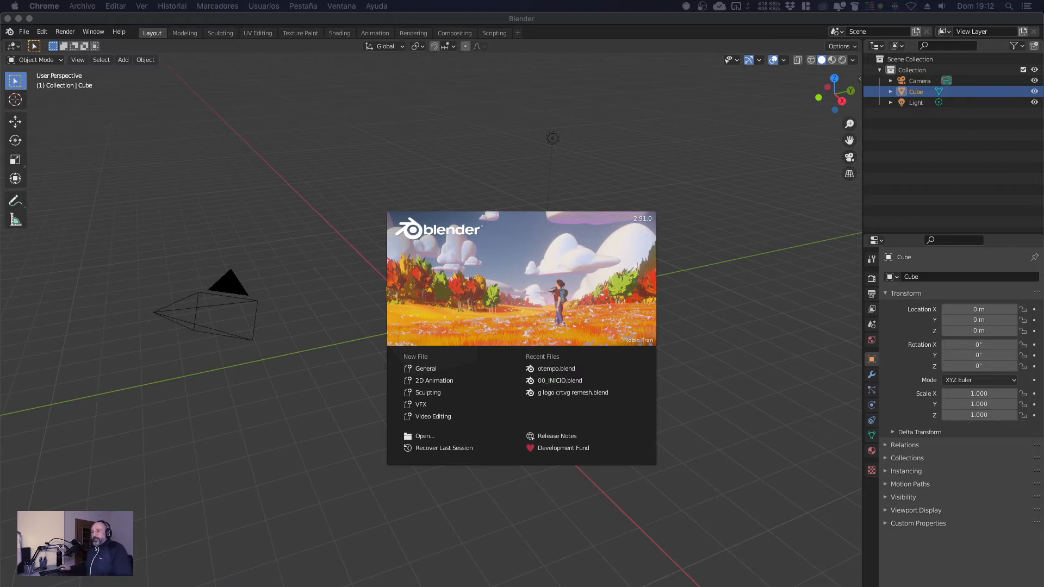
# Switch to Blender and dismiss the startup splash screen.
pyautogui.press('super+Tab')
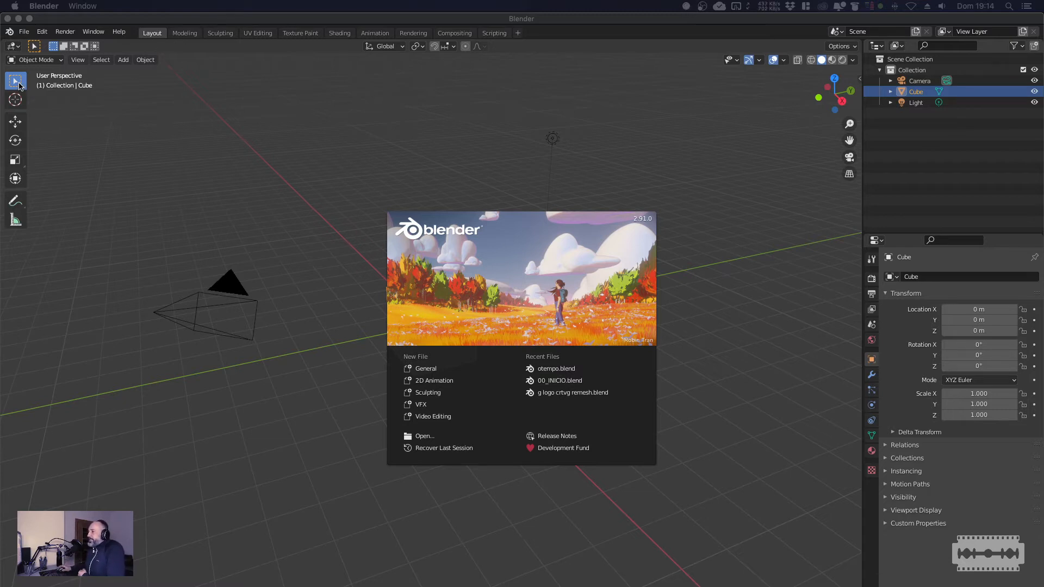
pyautogui.click(107, 123)
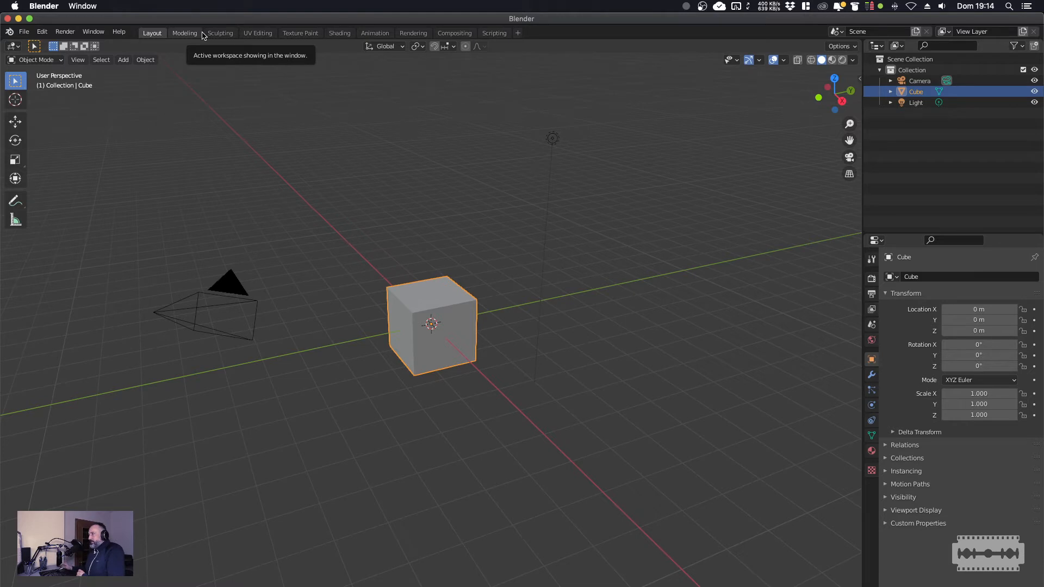
# Bring the splash screen back up to look over its new-file and recent-file options, and close it.
pyautogui.click(9, 31)
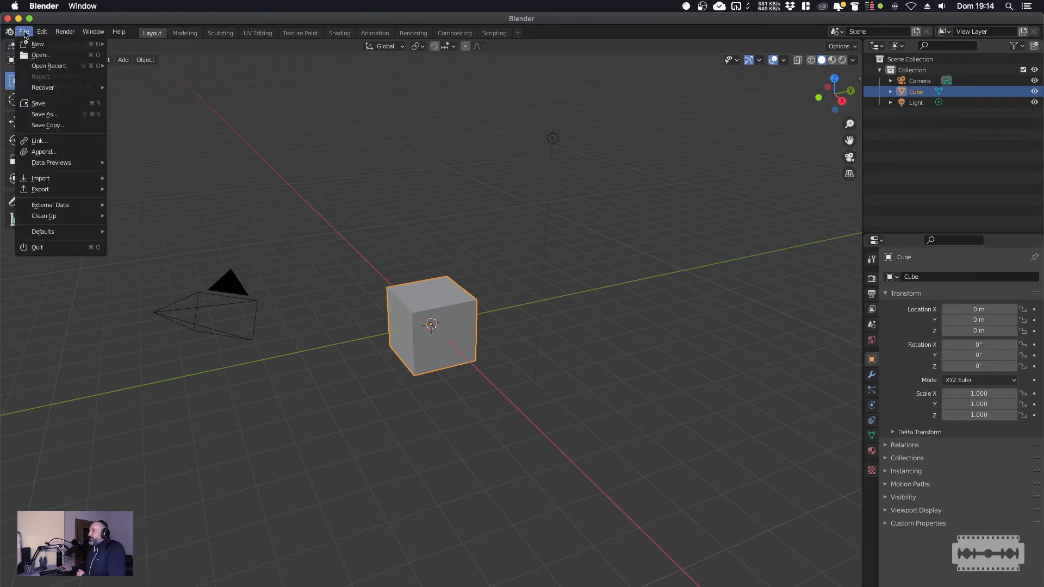
pyautogui.click(25, 34)
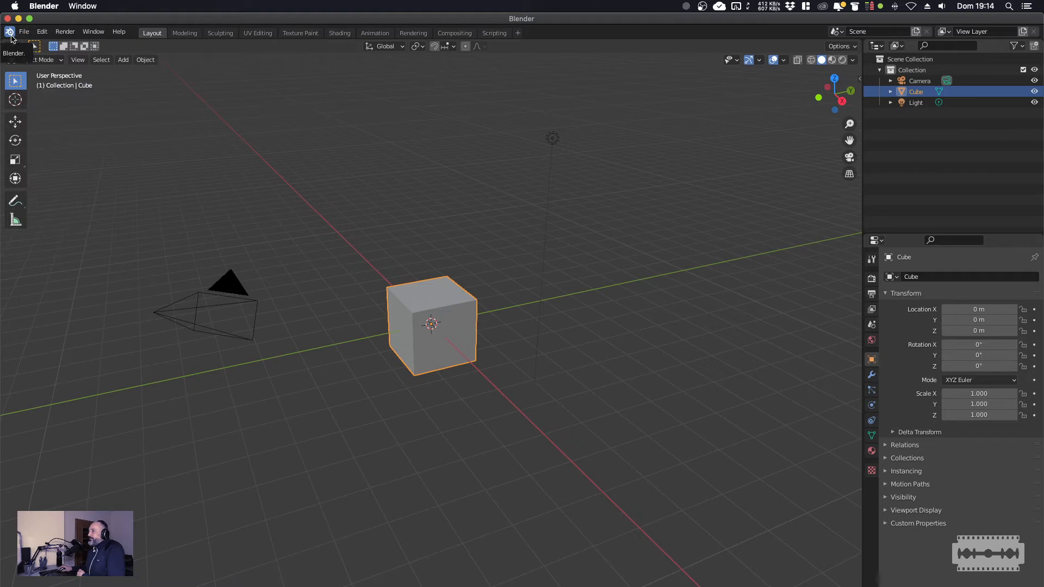
pyautogui.click(10, 34)
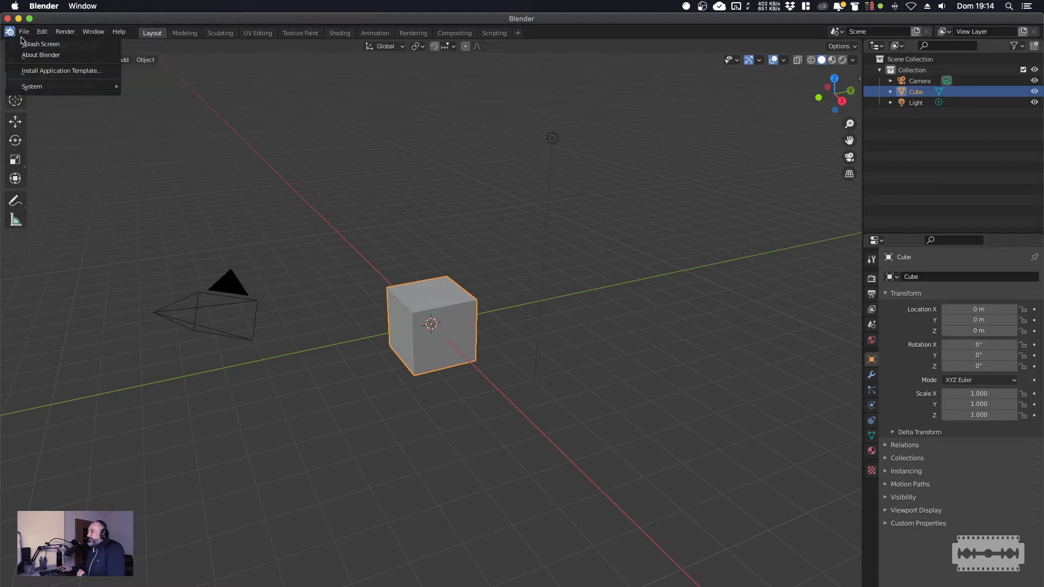
pyautogui.click(25, 44)
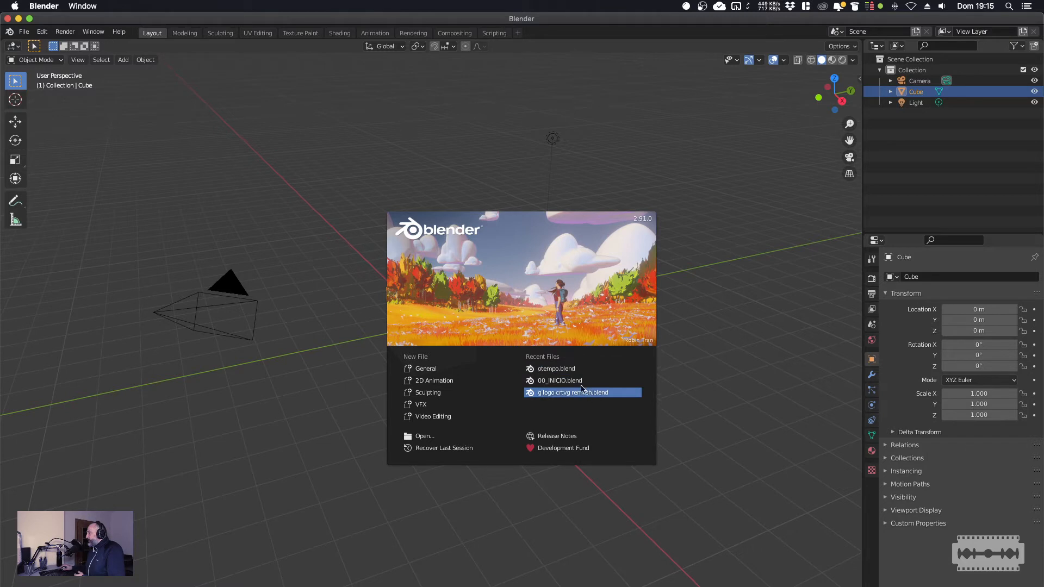
pyautogui.click(693, 329)
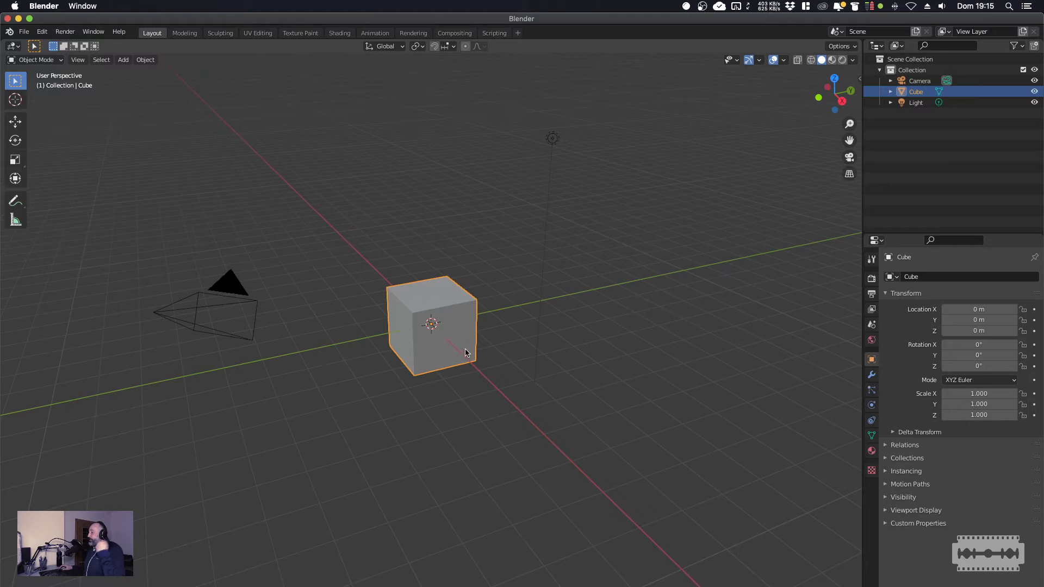
# Select the default cube, camera and light in turn to examine each object in the starting scene.
pyautogui.hotkey('alt', 'a')
pyautogui.click(463, 325)
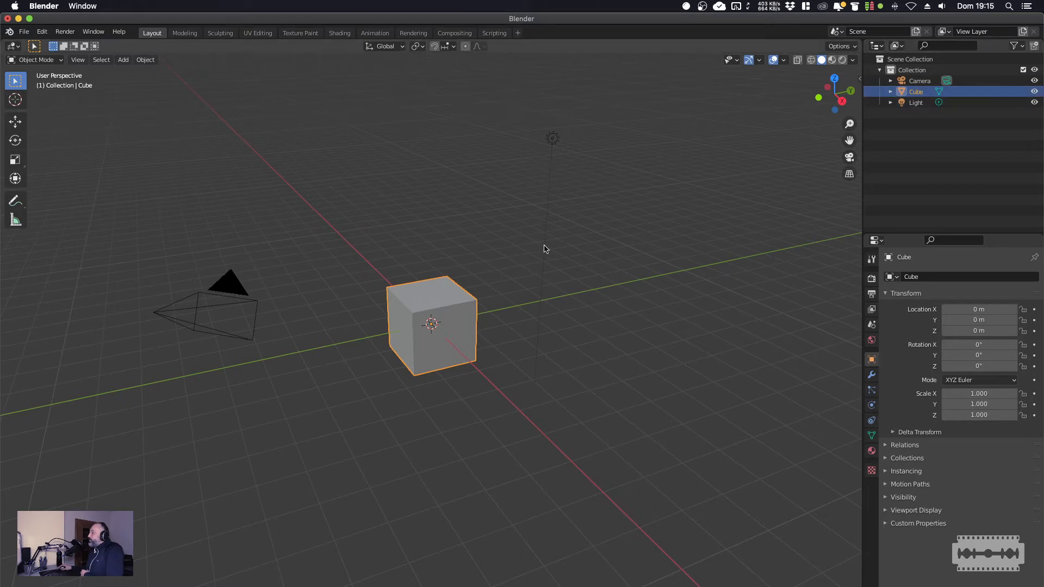
pyautogui.click(163, 316)
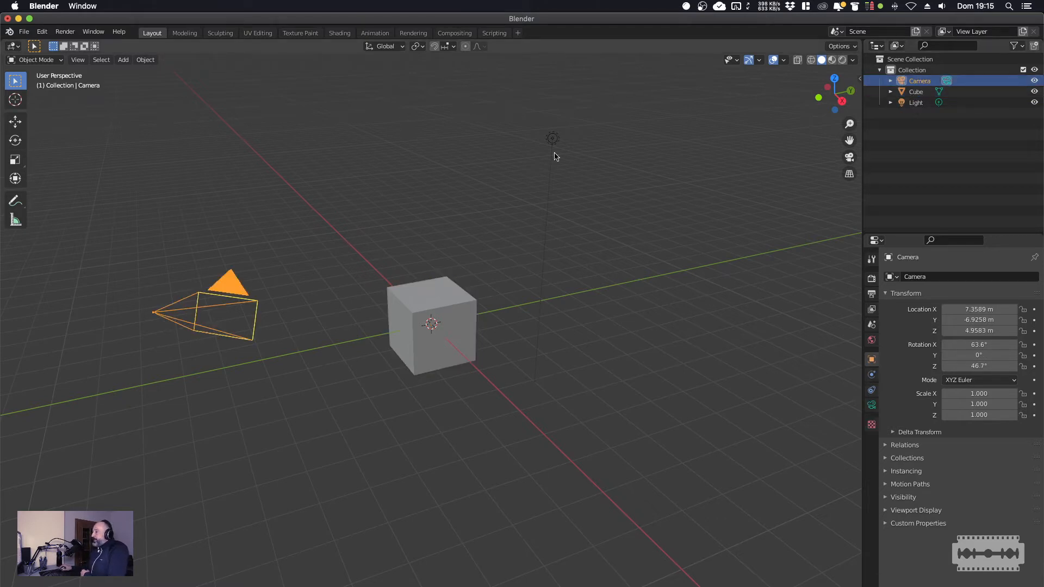
pyautogui.click(451, 296)
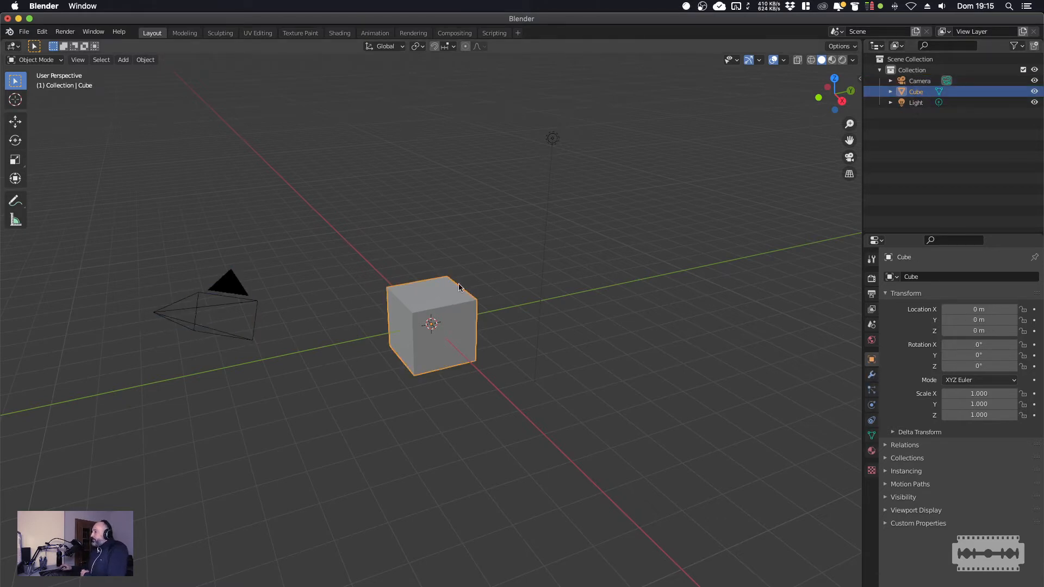
pyautogui.click(553, 140)
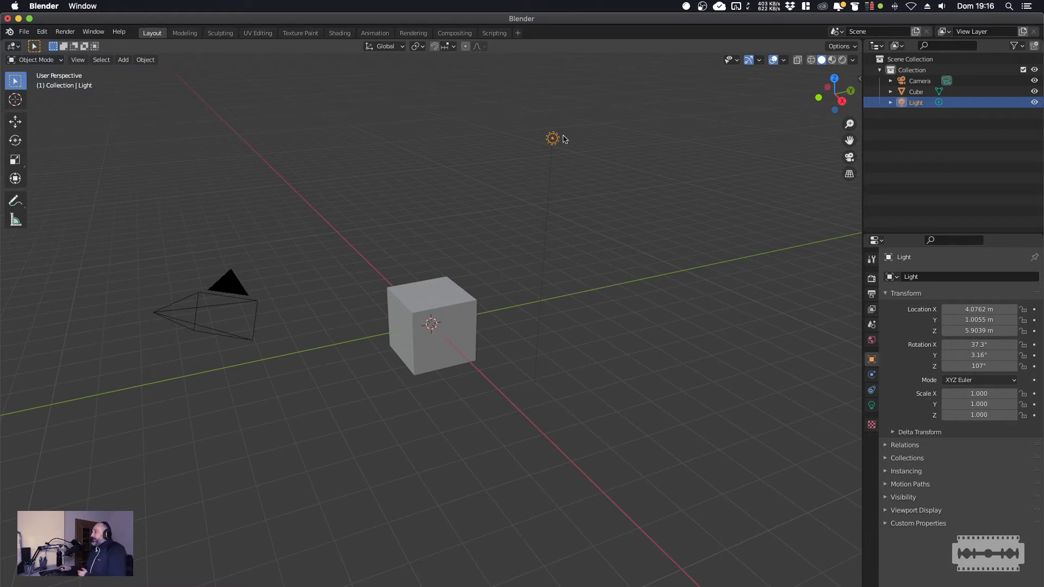
# Delete the default cube, and select the remaining camera and light in turn.
pyautogui.click(451, 286)
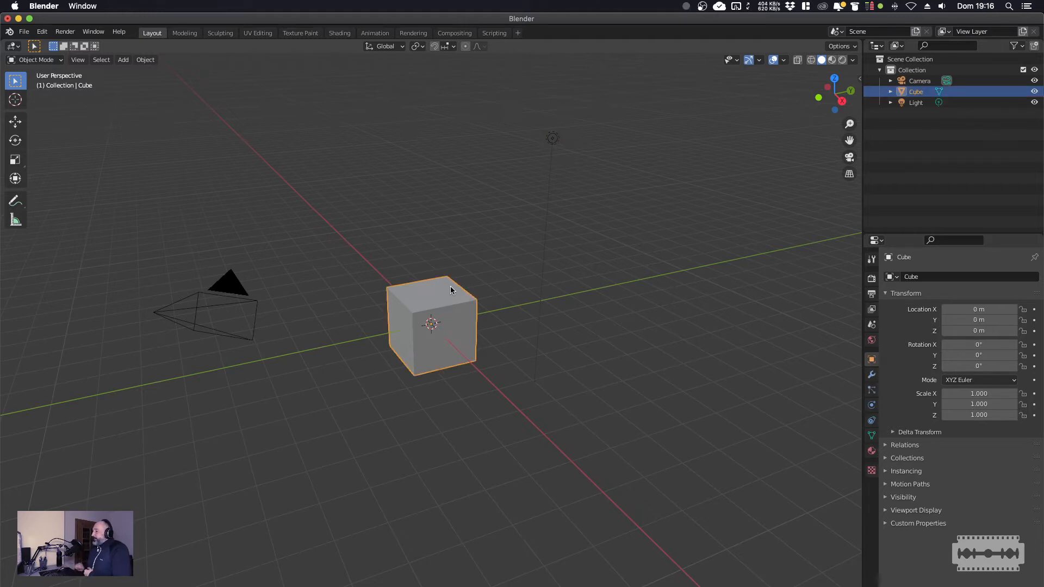
pyautogui.press('Delete')
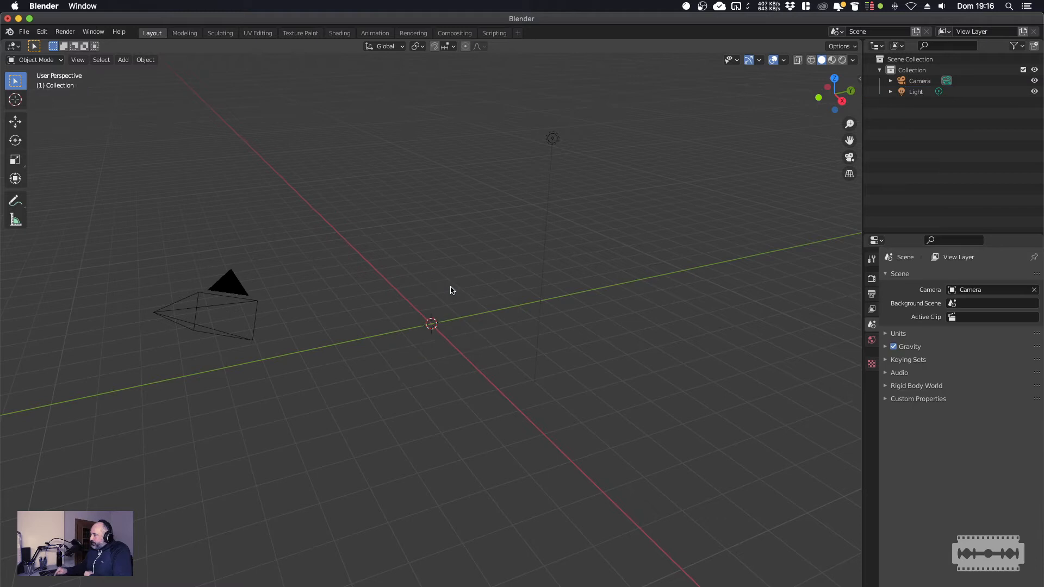
pyautogui.click(153, 312)
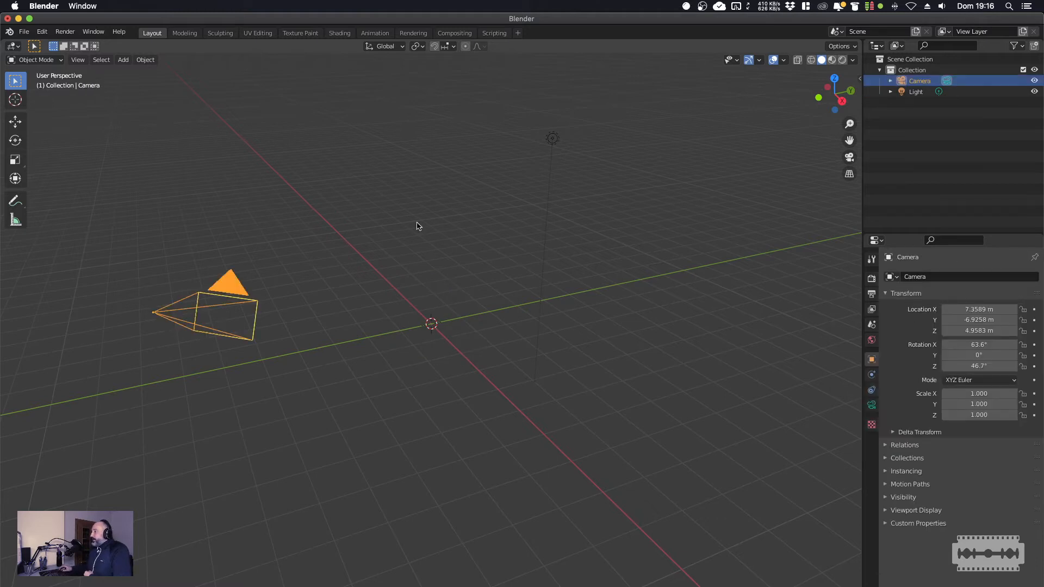
pyautogui.click(554, 140)
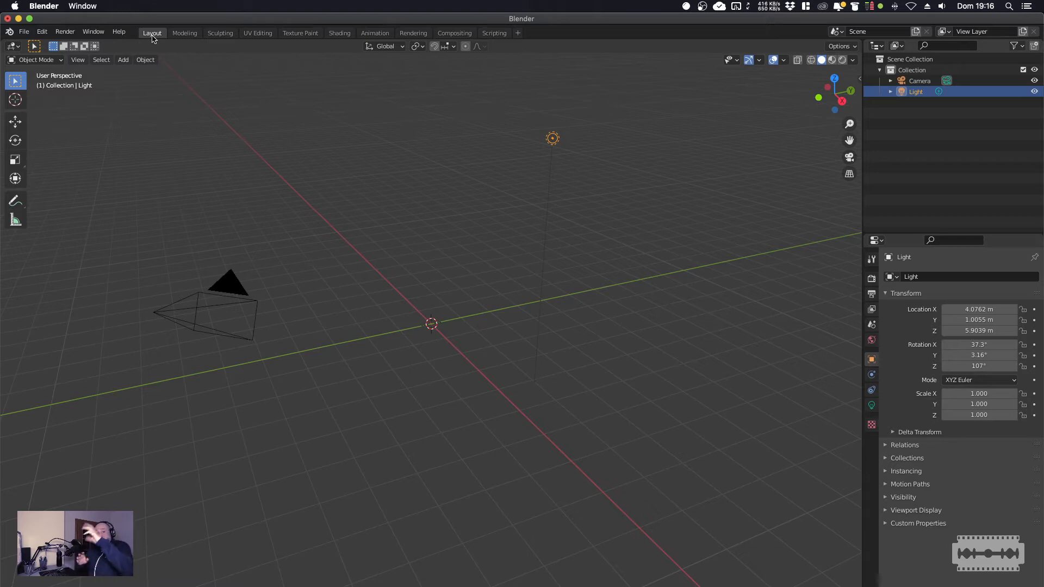
# Look through the Modeling, Sculpting, UV Editing, Texture Paint and Shading workspaces one after another.
pyautogui.click(183, 36)
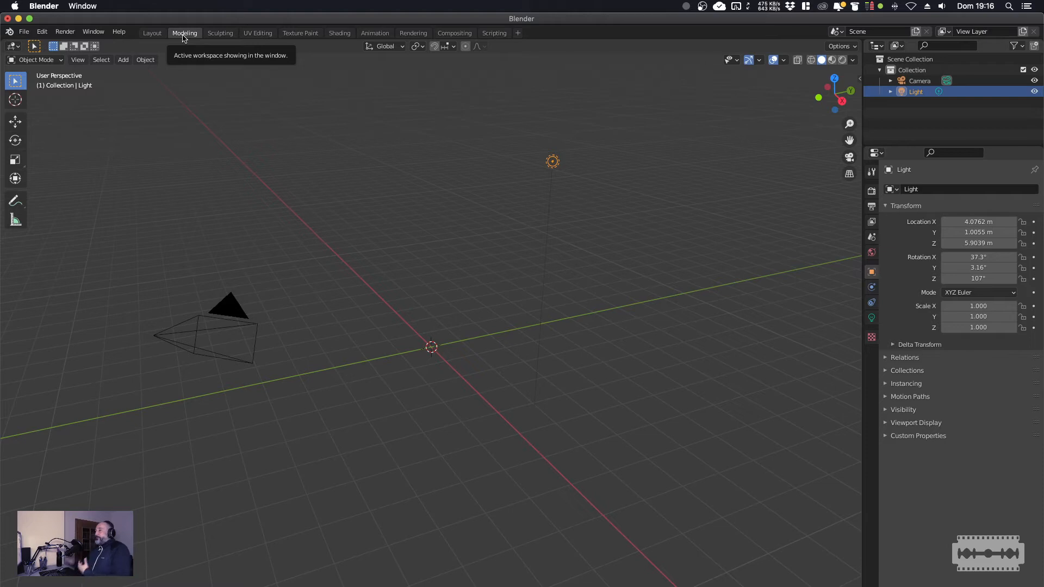
pyautogui.click(217, 34)
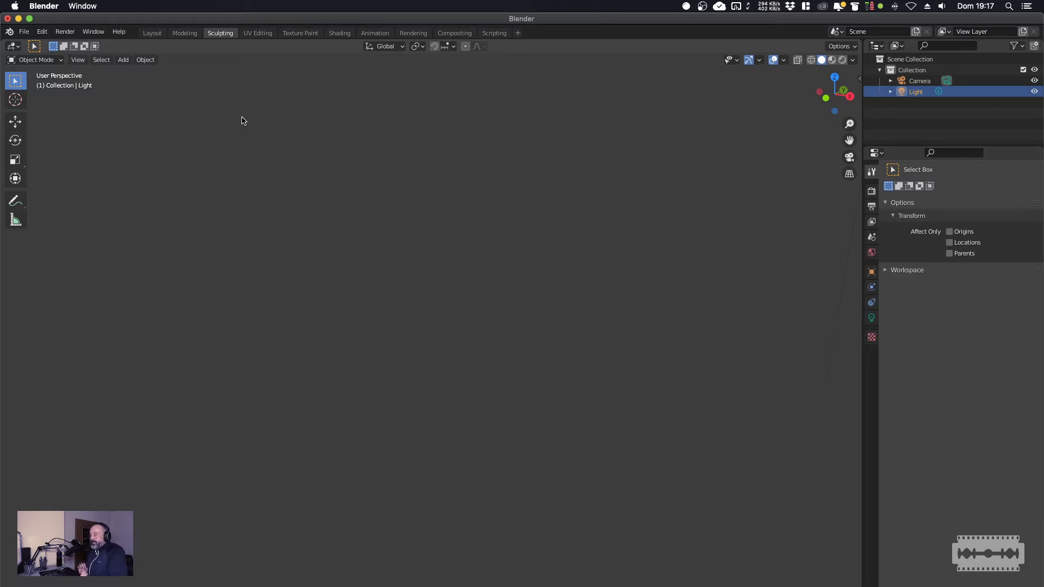
pyautogui.click(259, 33)
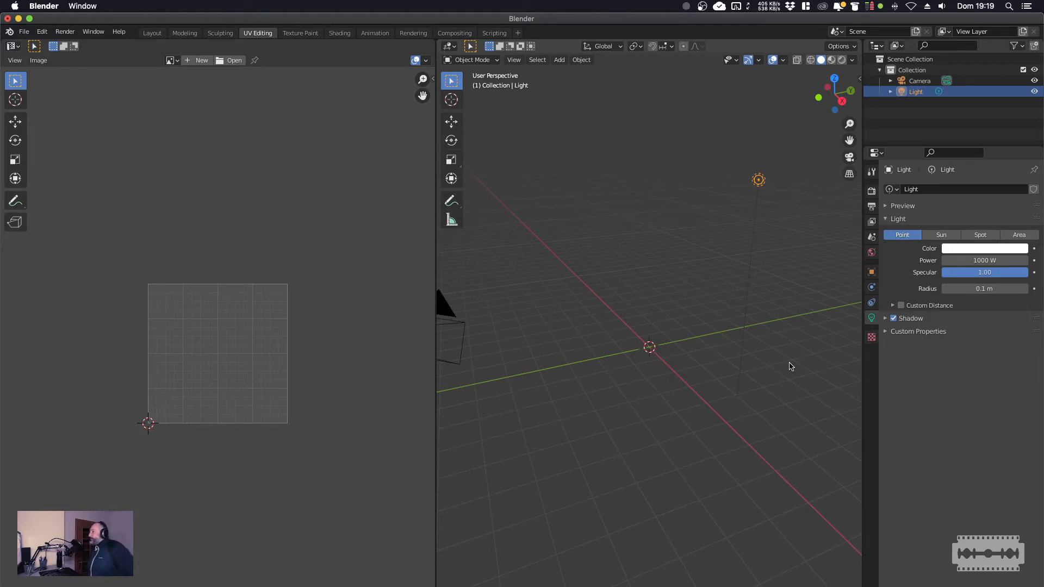
pyautogui.click(298, 33)
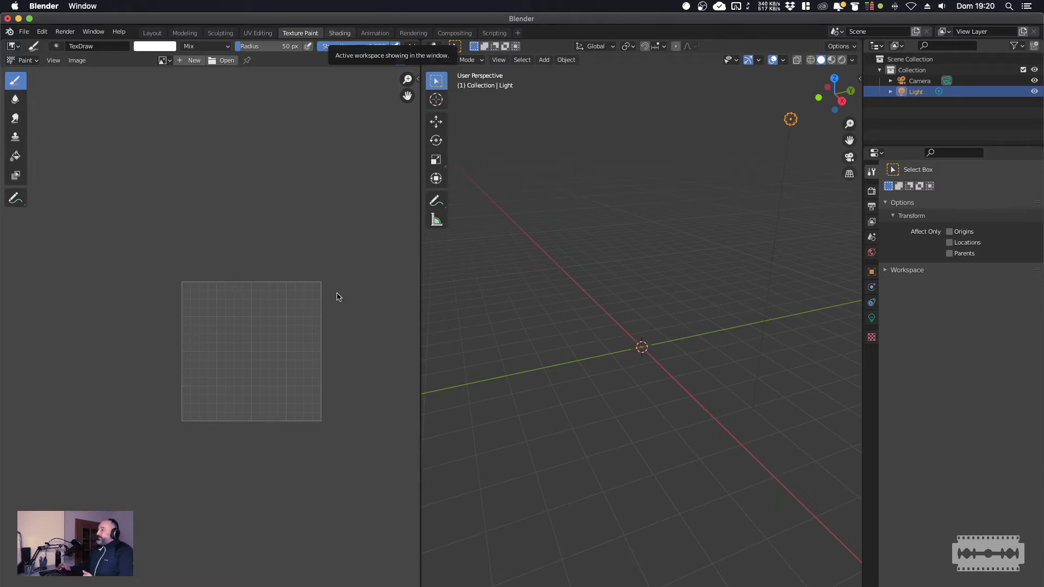
pyautogui.click(341, 34)
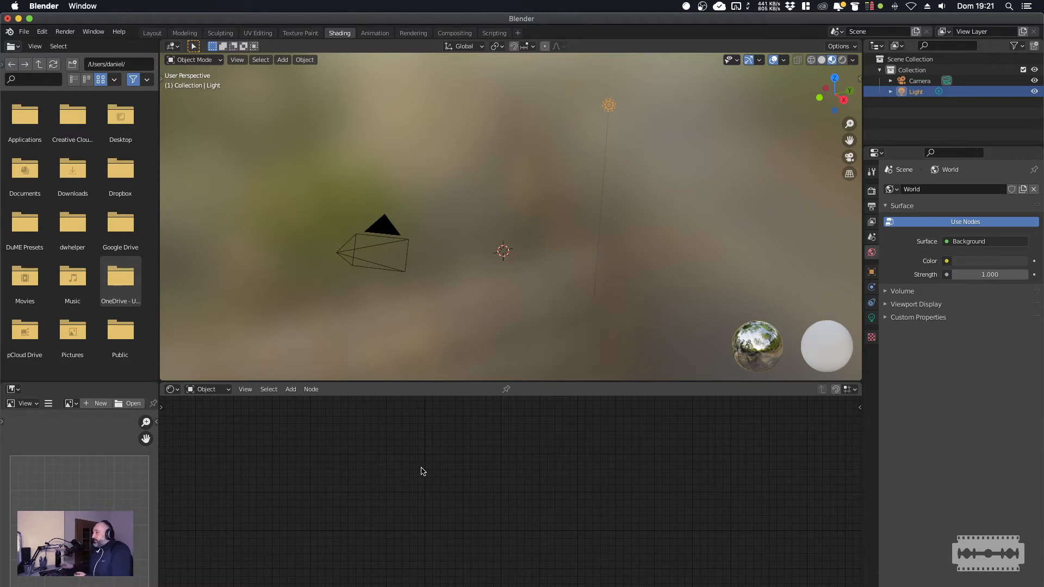
# Show the Animation workspace and try its timeline by scrubbing to frame 148, playing, and moving back to frame 5.
pyautogui.click(386, 34)
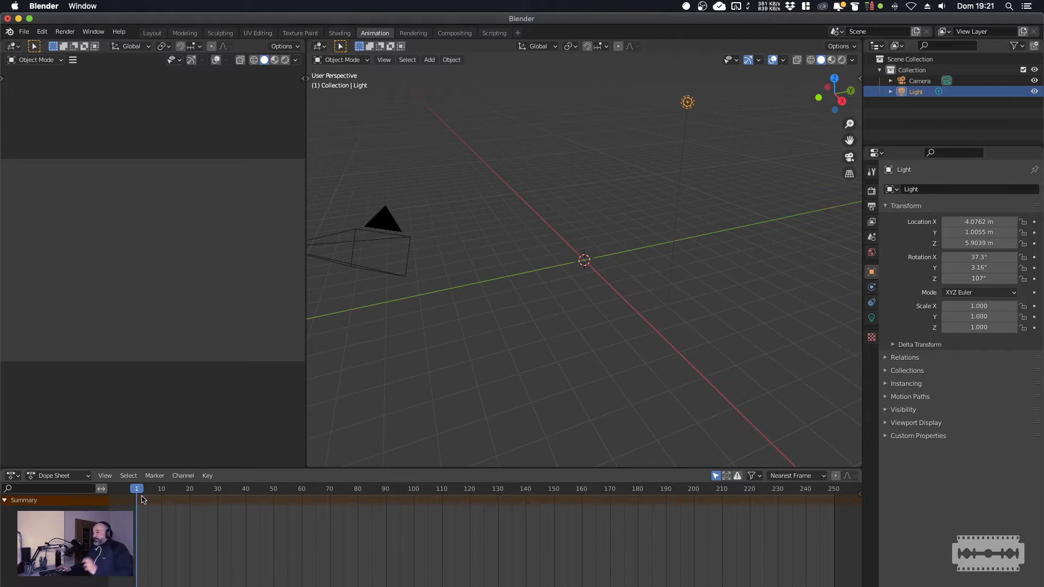
pyautogui.moveTo(142, 491); pyautogui.dragTo(134, 527)
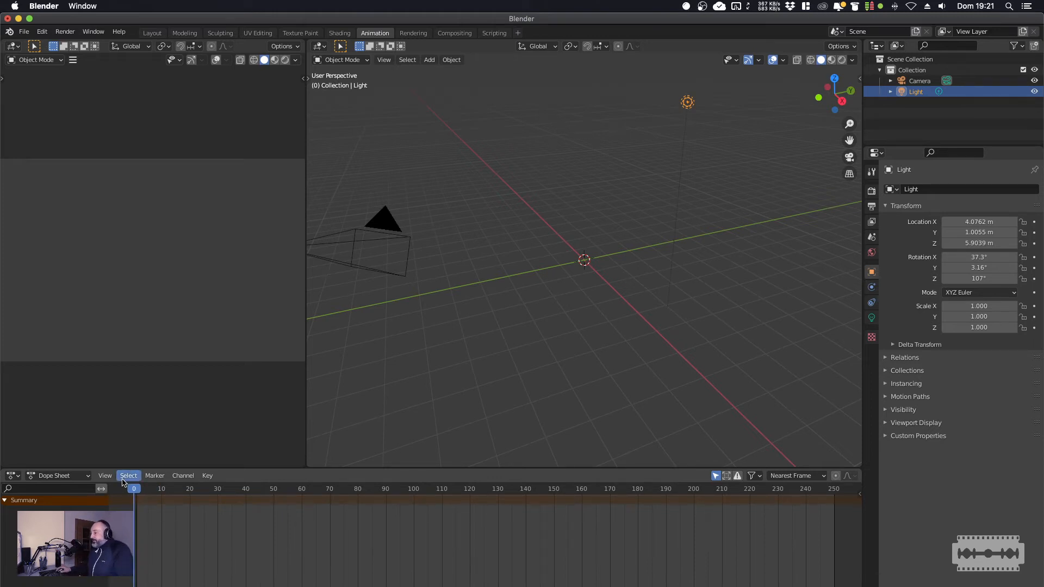
pyautogui.moveTo(185, 493); pyautogui.dragTo(548, 501)
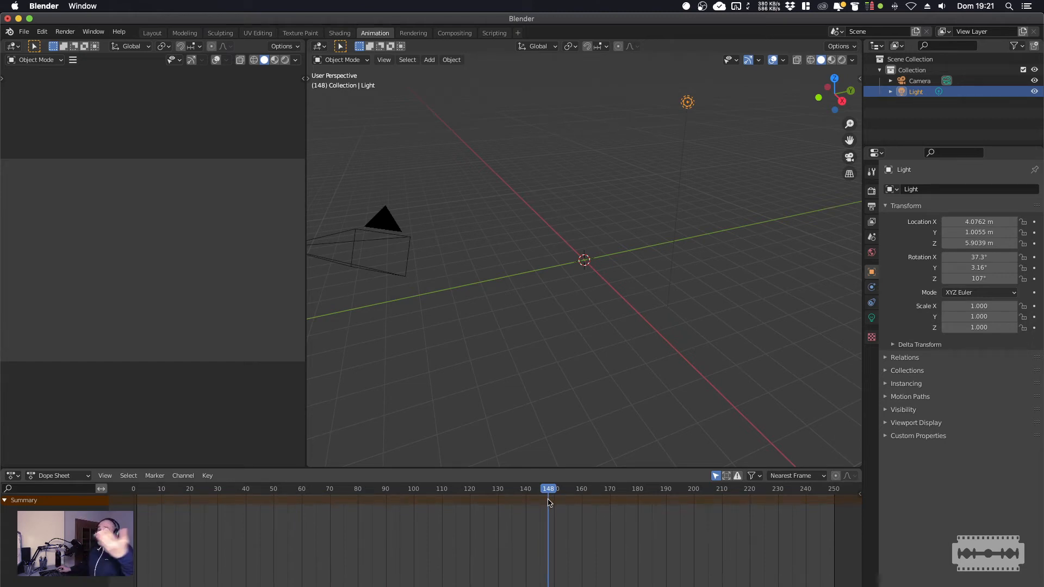
pyautogui.press('space')
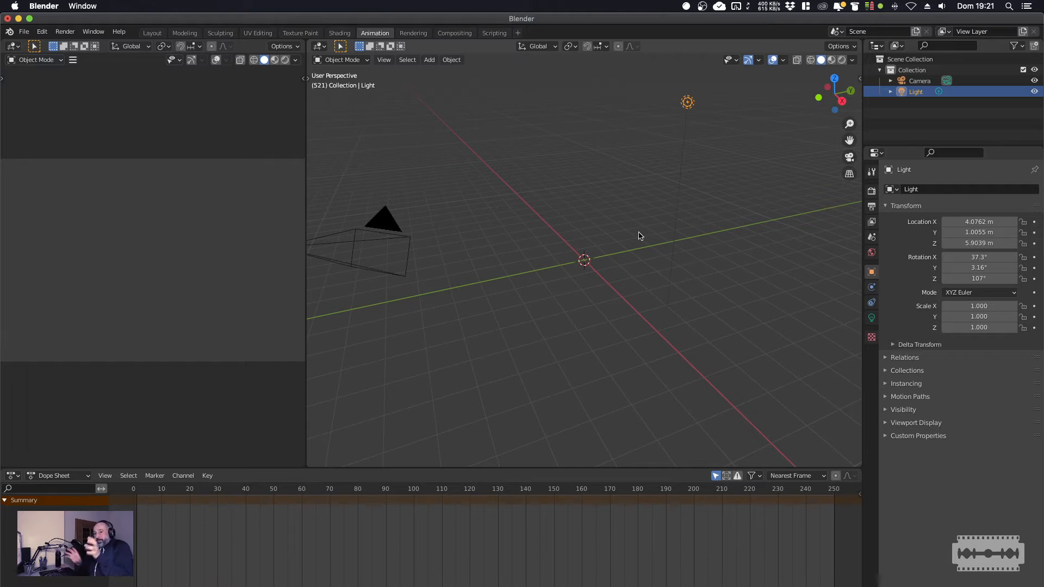
pyautogui.moveTo(158, 489)
pyautogui.mouseDown()
pyautogui.moveTo(538, 492)
pyautogui.moveTo(147, 492)
pyautogui.mouseUp()
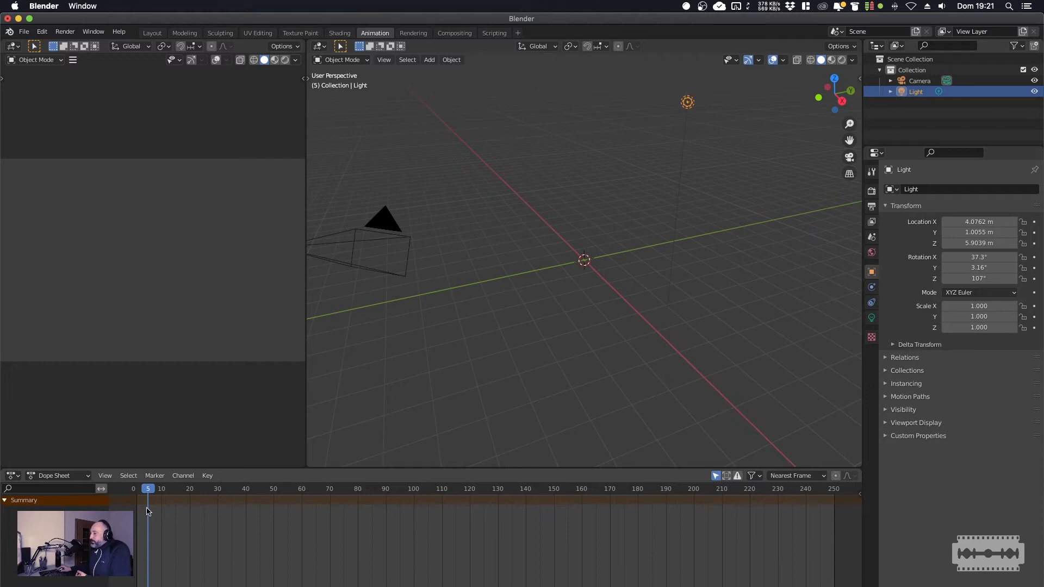
# Widen the camera-view area of the Animation workspace and look over the editor types it can hold.
pyautogui.click(13, 477)
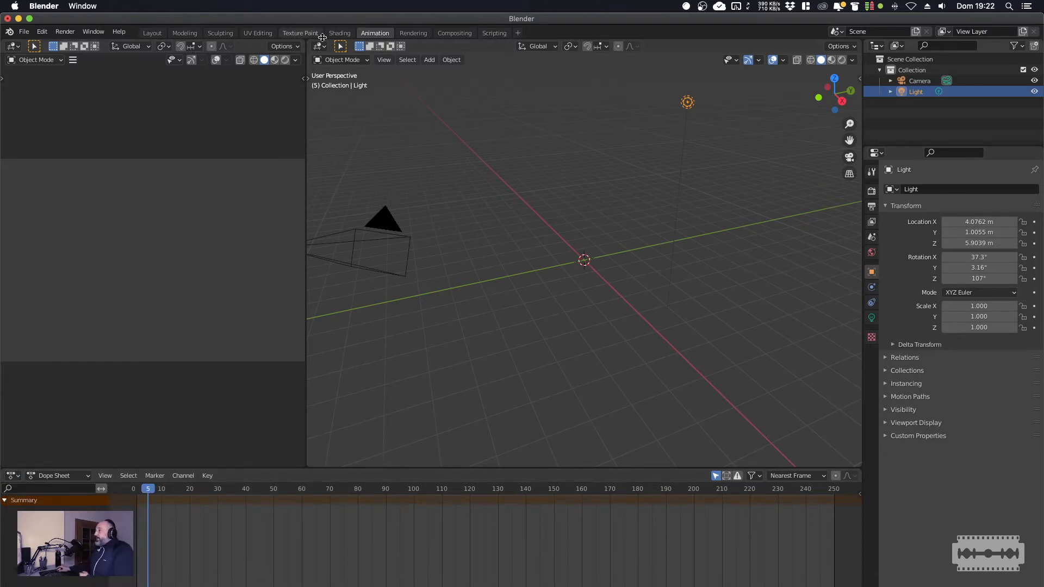
pyautogui.moveTo(306, 49); pyautogui.dragTo(333, 65)
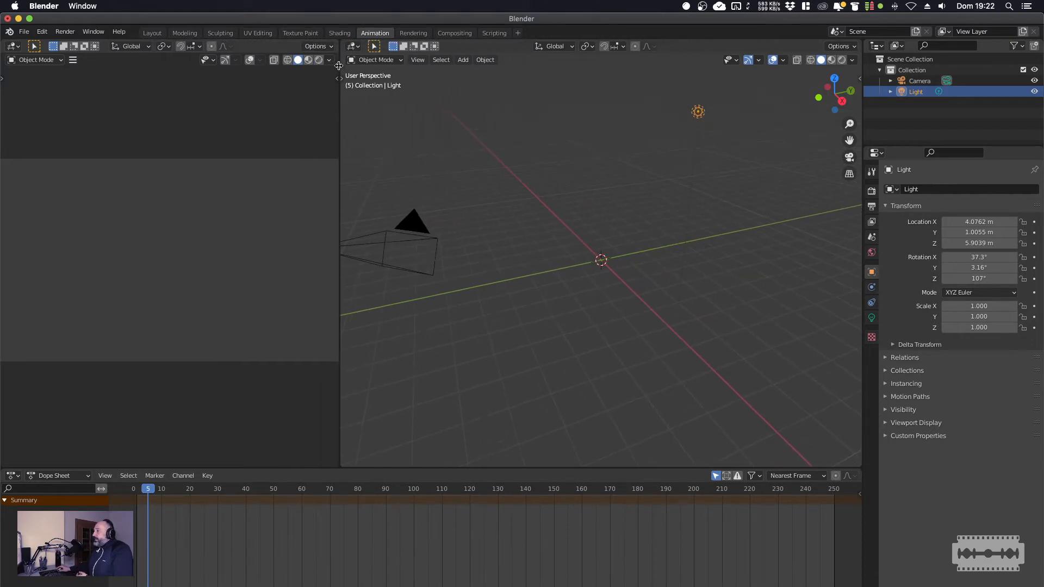
pyautogui.click(14, 47)
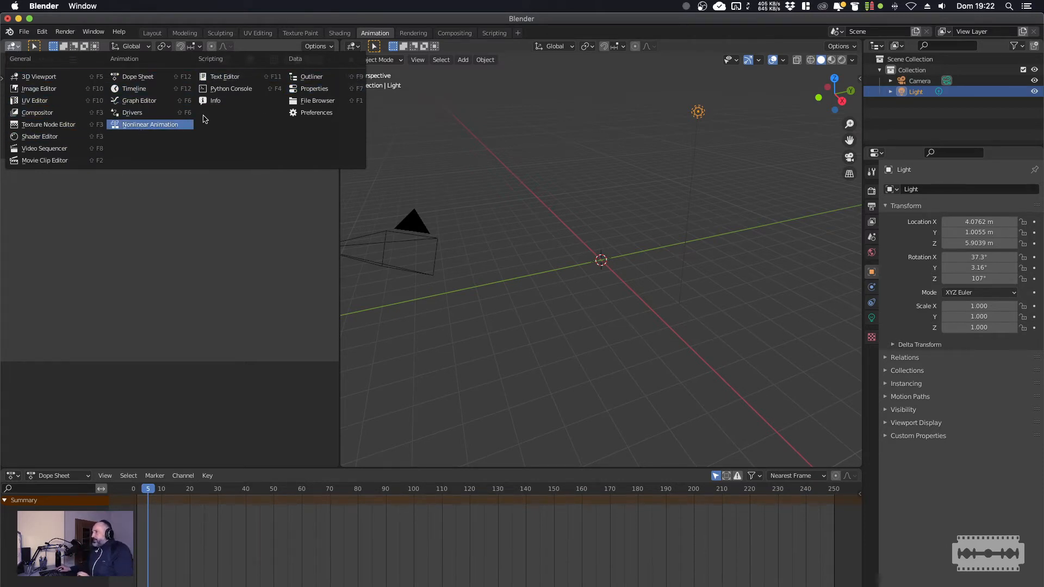
pyautogui.click(38, 101)
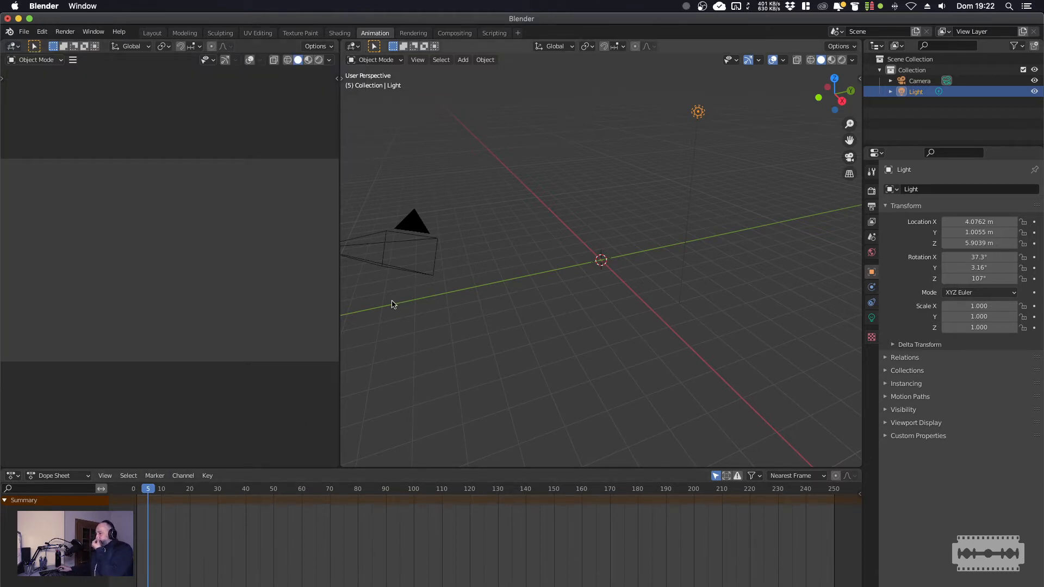
# View the Rendering workspace and return to the Layout workspace.
pyautogui.click(416, 33)
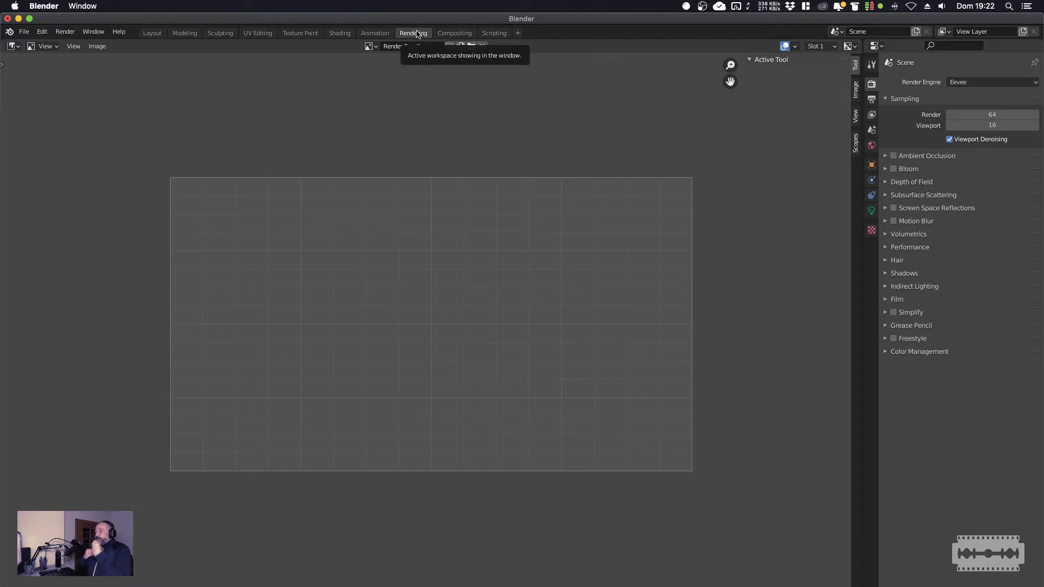
pyautogui.click(150, 33)
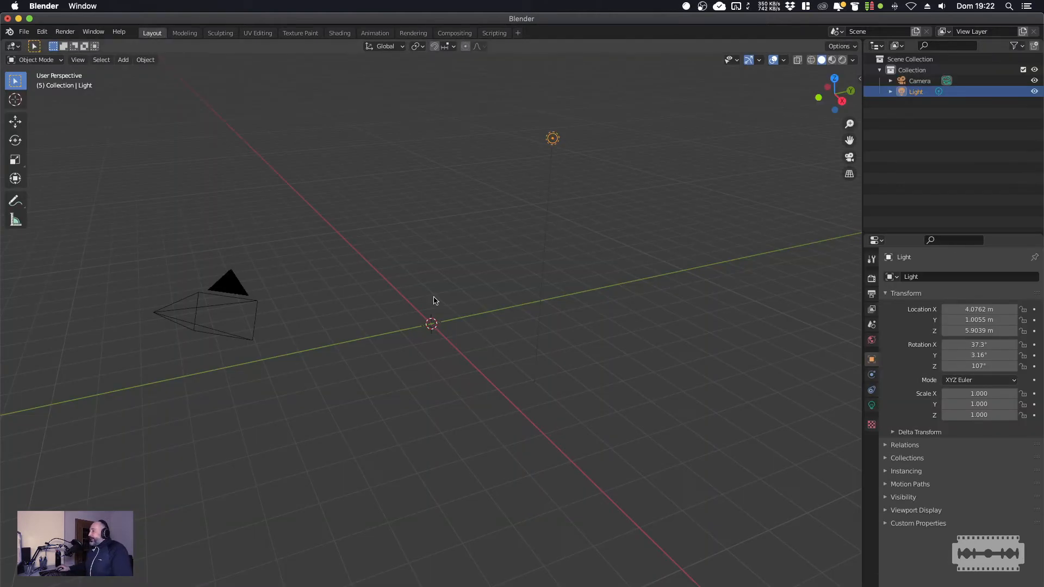
# Deselect the light and add a cylinder mesh at the scene's centre.
pyautogui.click(479, 311)
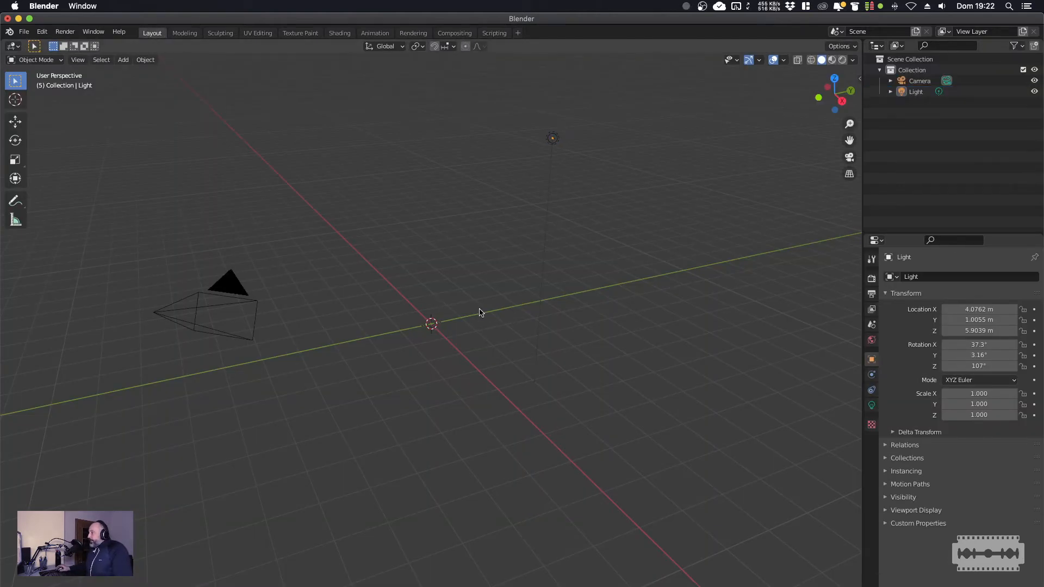
pyautogui.rightClick(403, 254)
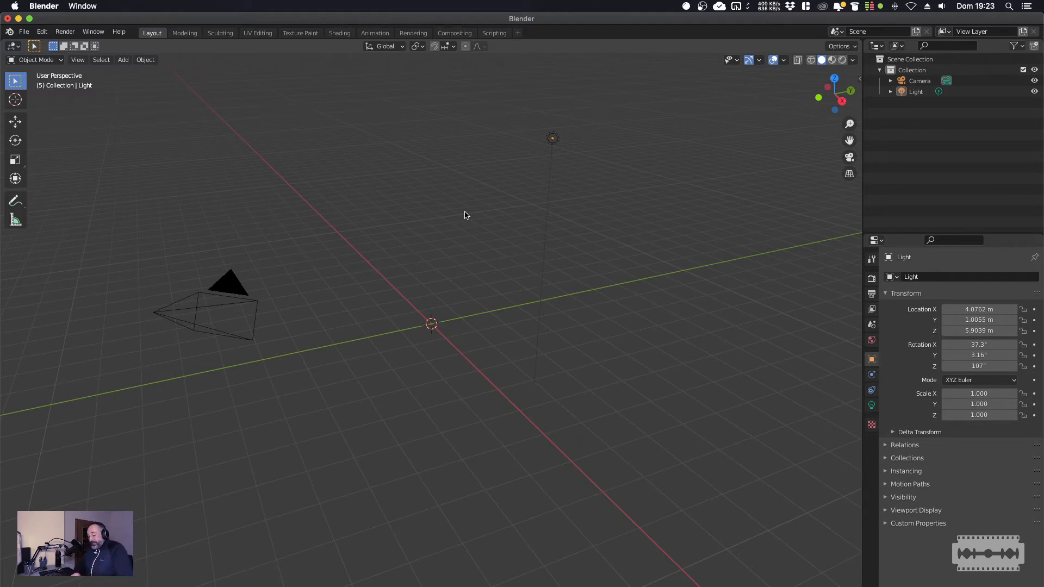
pyautogui.hotkey('shift', 'a')
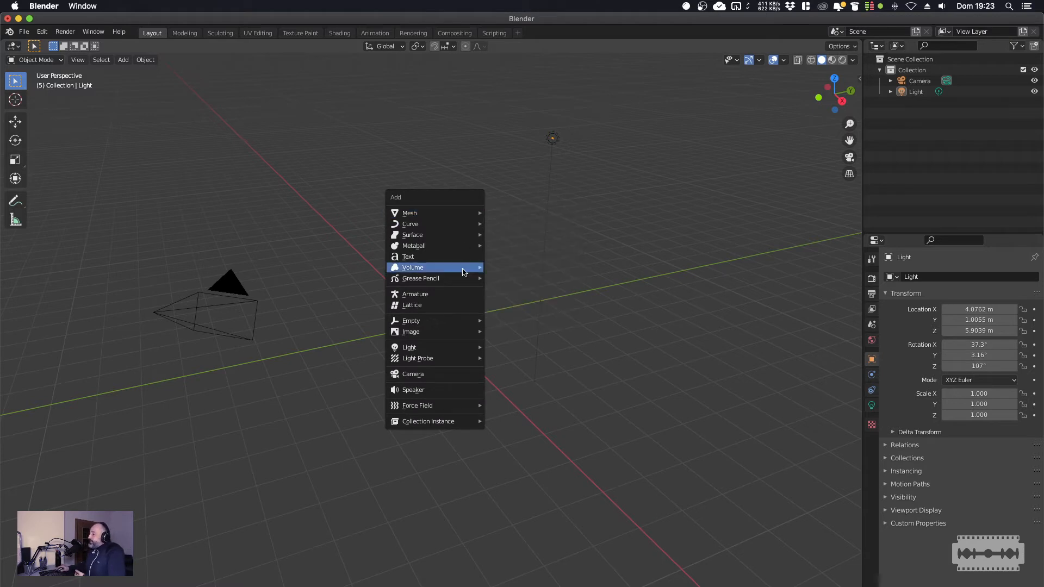
pyautogui.moveTo(450, 211)
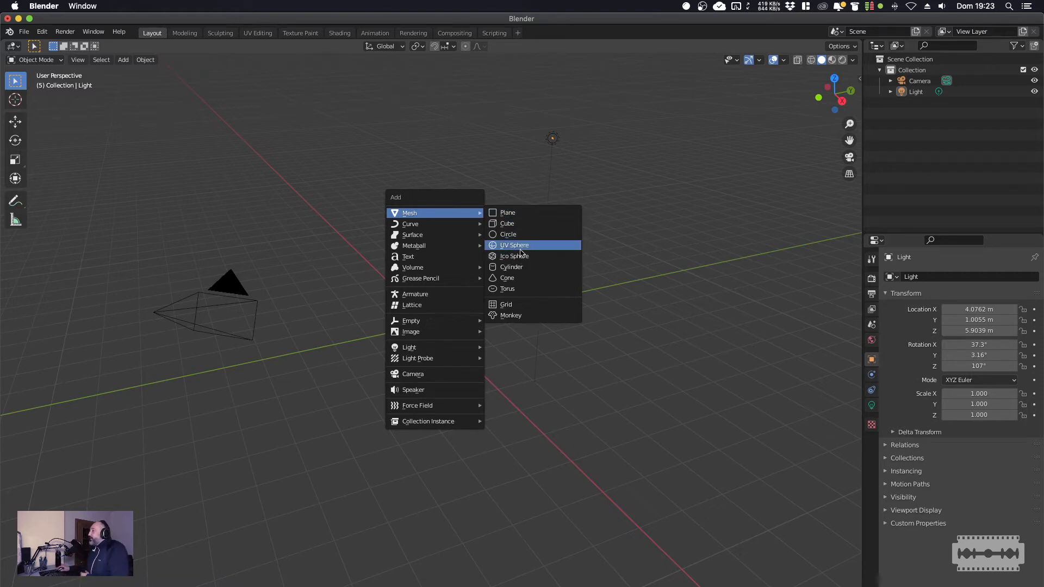
pyautogui.click(511, 267)
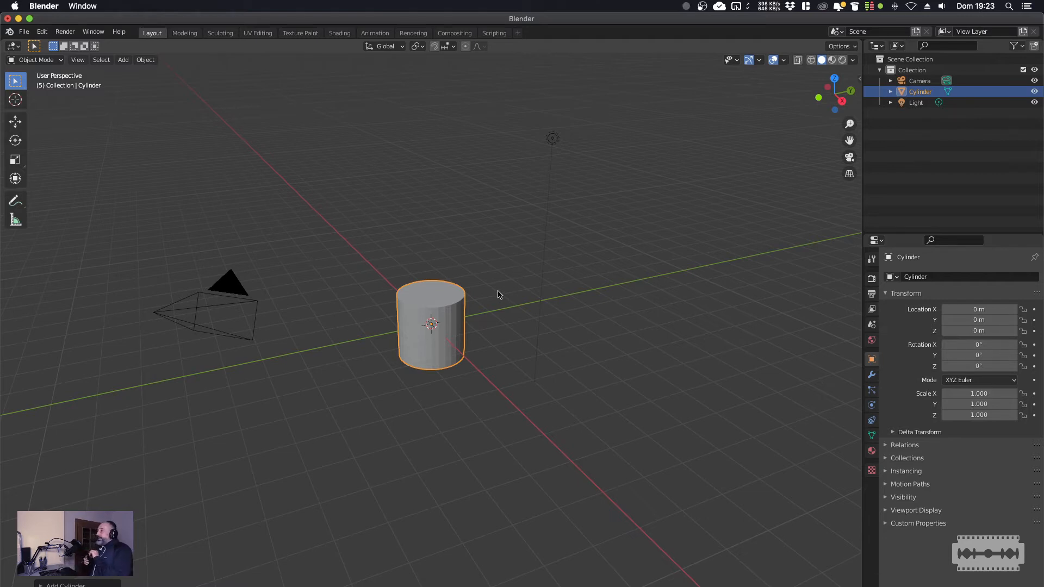
pyautogui.click(124, 59)
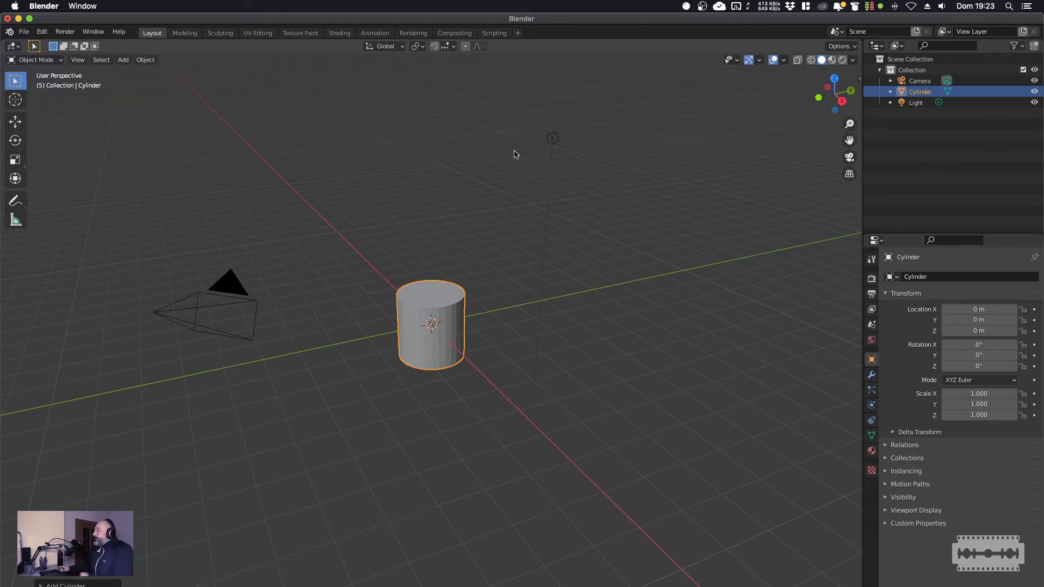
# Select the light, the camera and the cylinder in turn to compare their object properties.
pyautogui.click(553, 140)
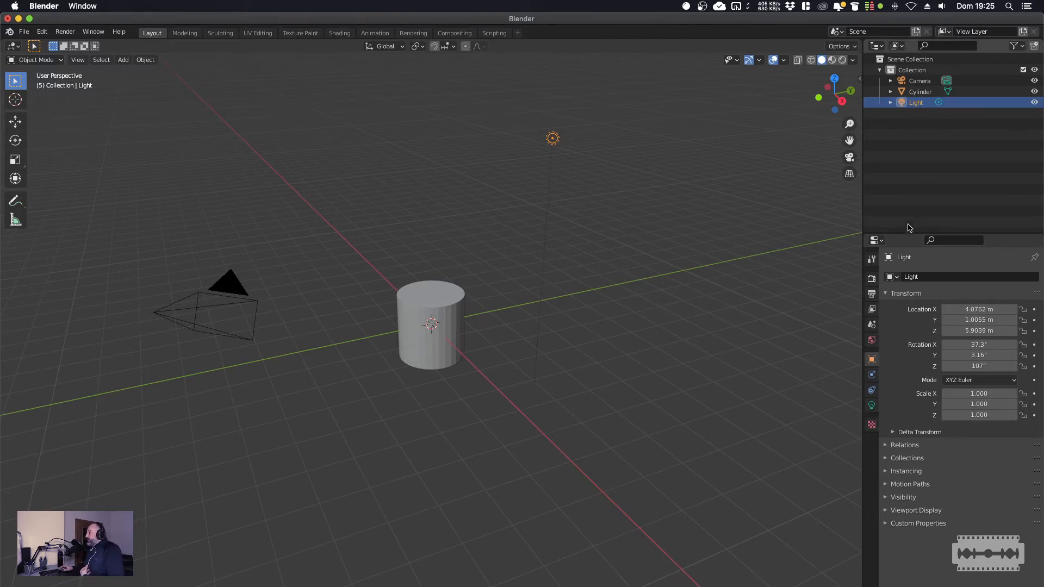
pyautogui.click(923, 84)
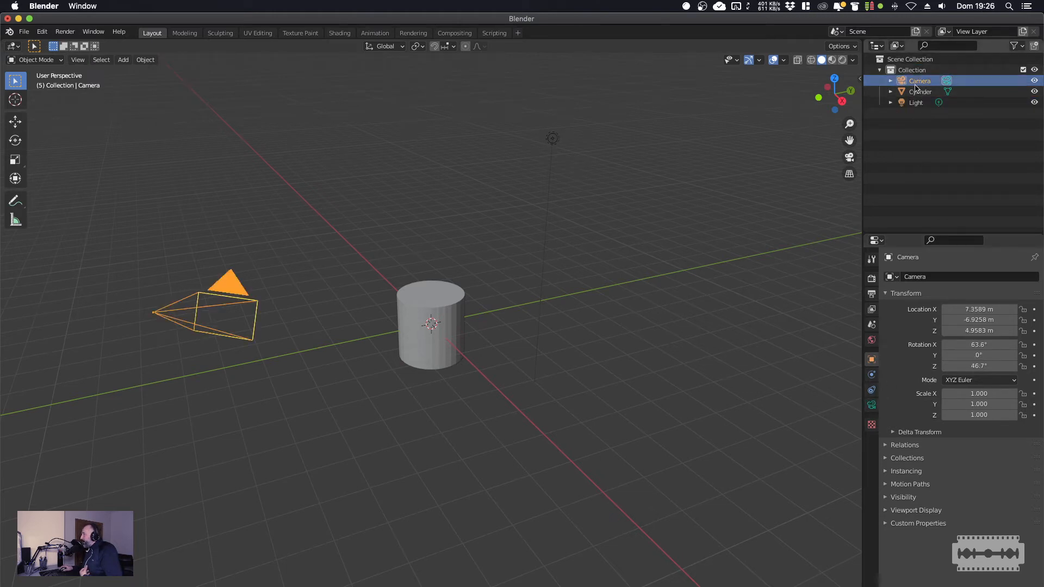
pyautogui.click(916, 103)
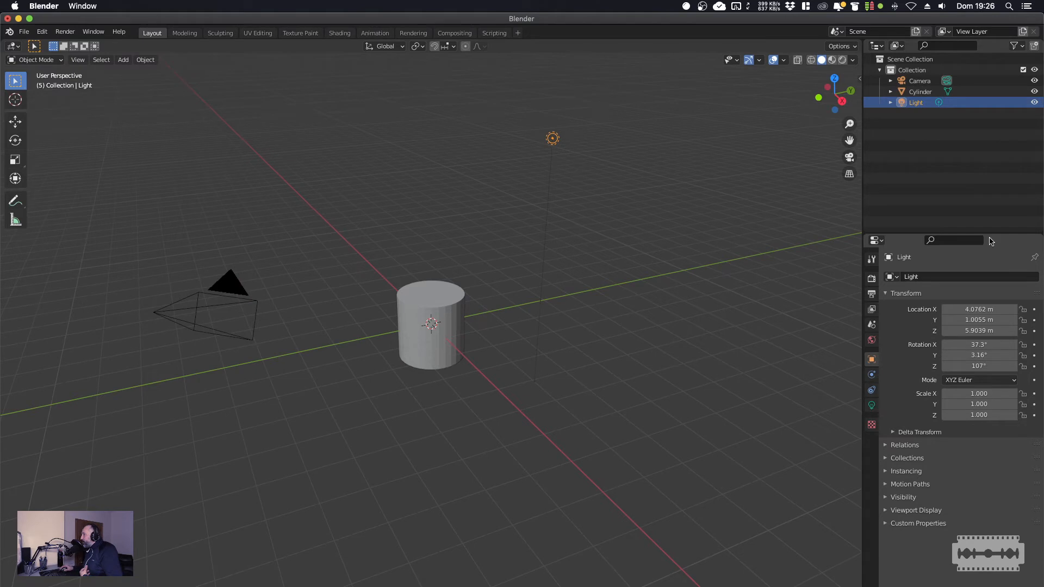
pyautogui.click(920, 94)
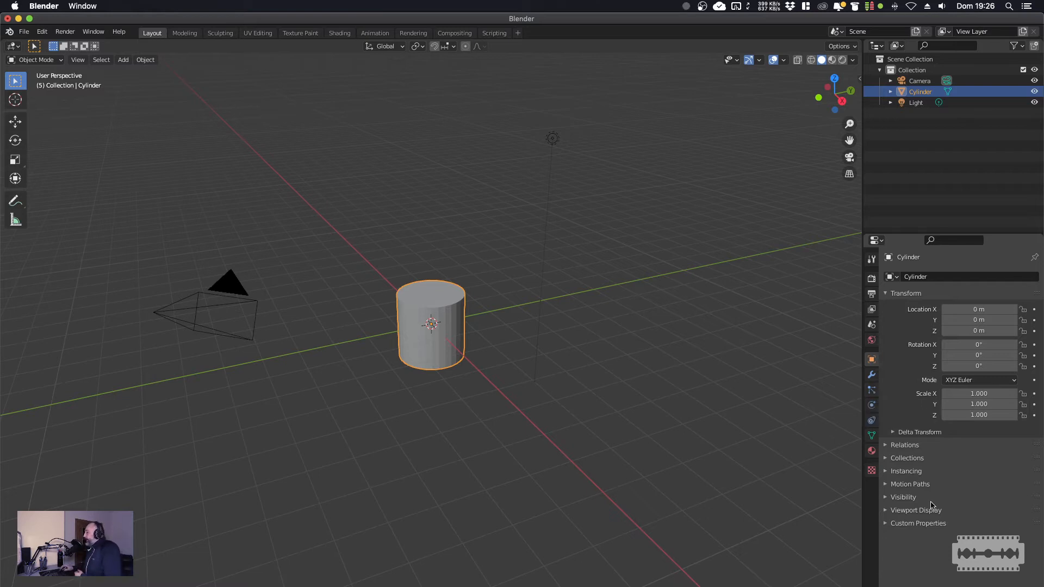
# Try an Array modifier on the cylinder and undo it.
pyautogui.click(871, 376)
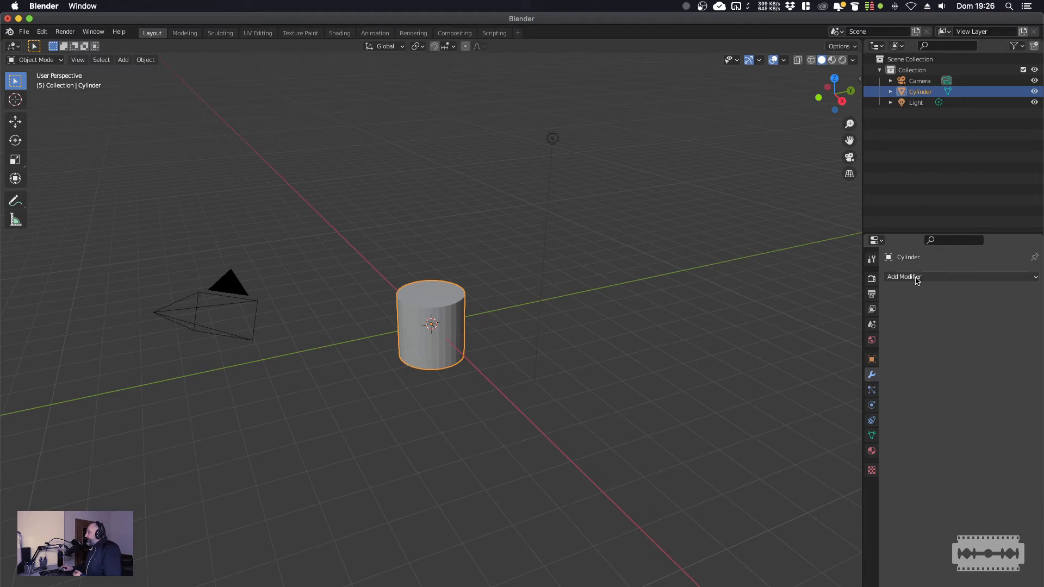
pyautogui.click(953, 278)
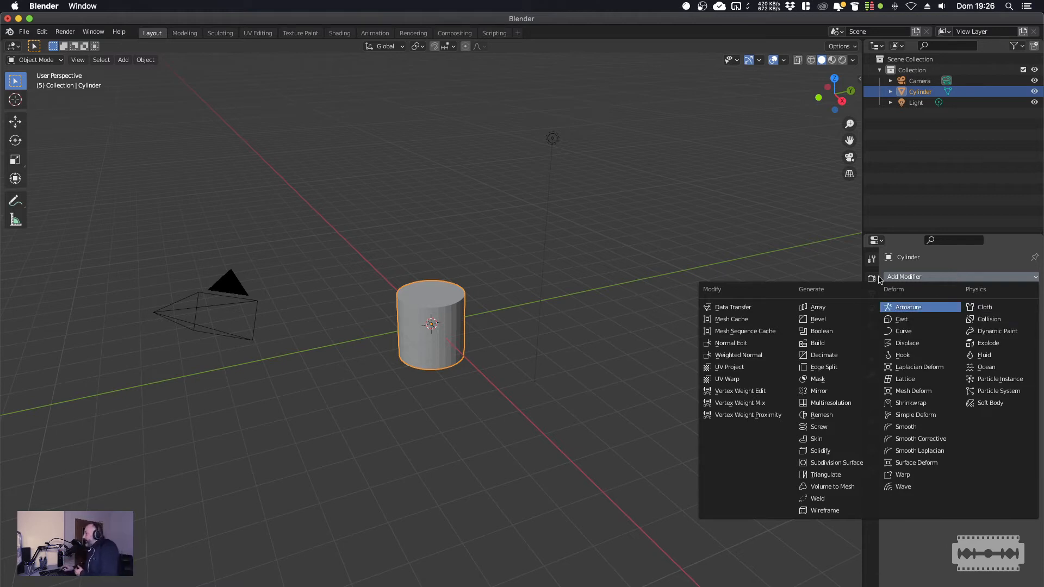
pyautogui.click(816, 308)
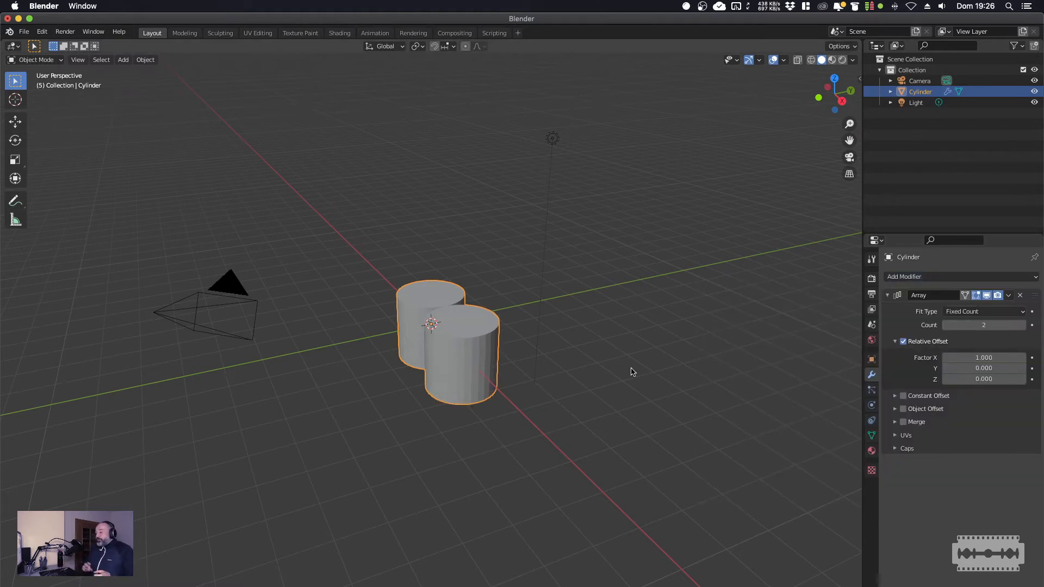
pyautogui.hotkey('ctrl', 'z')
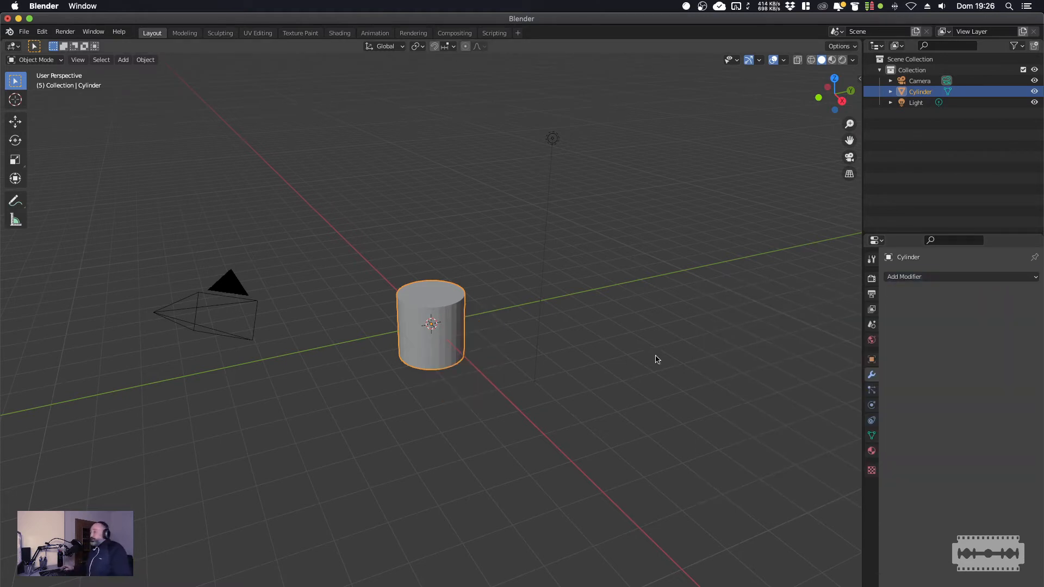
# Look over the cylinder's modifier, physics and object constraint options.
pyautogui.click(975, 278)
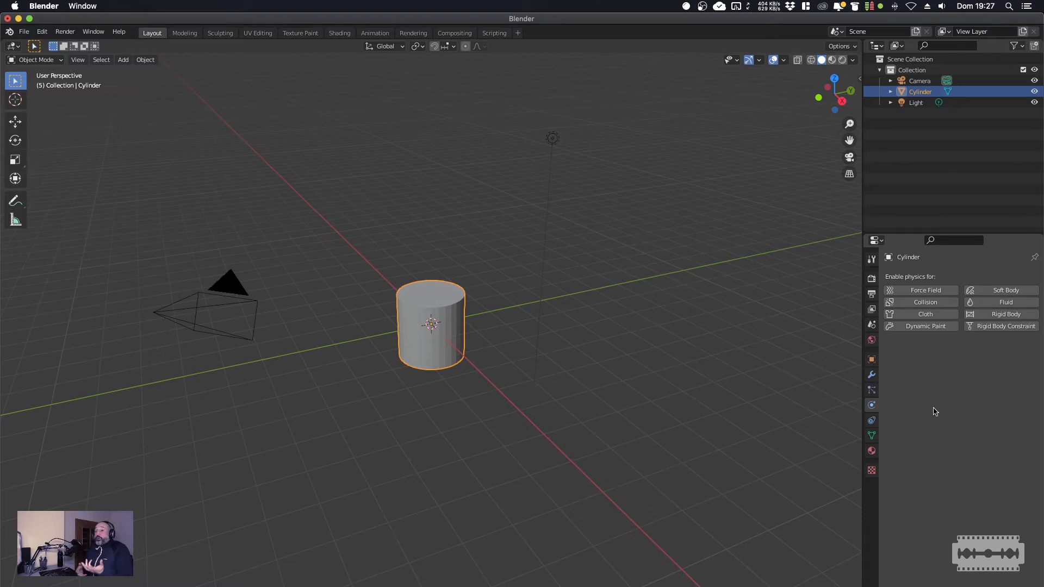
pyautogui.click(872, 421)
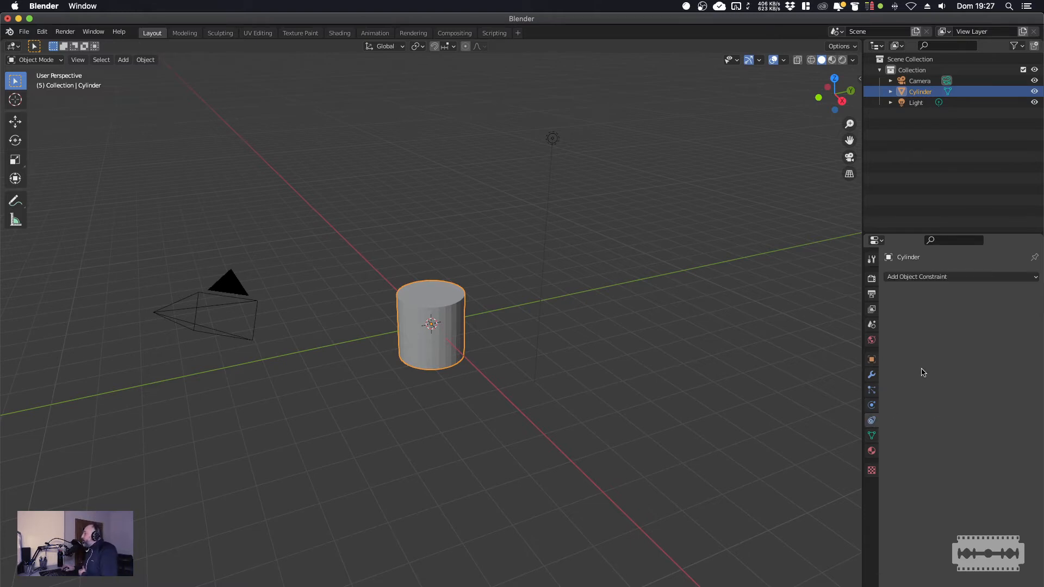
pyautogui.click(960, 279)
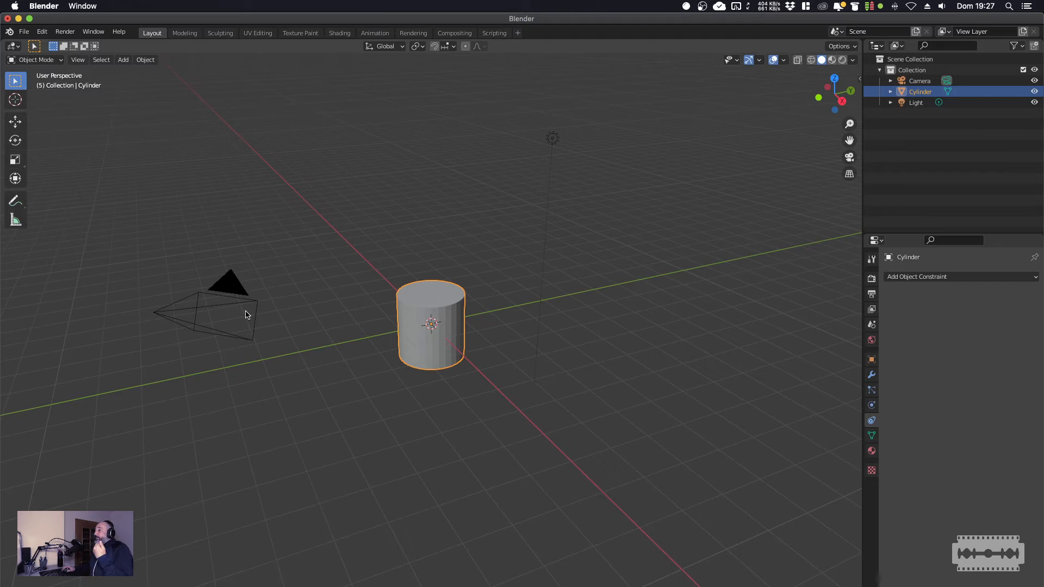
# Add a Track To constraint to the camera with the cylinder as its target.
pyautogui.click(212, 311)
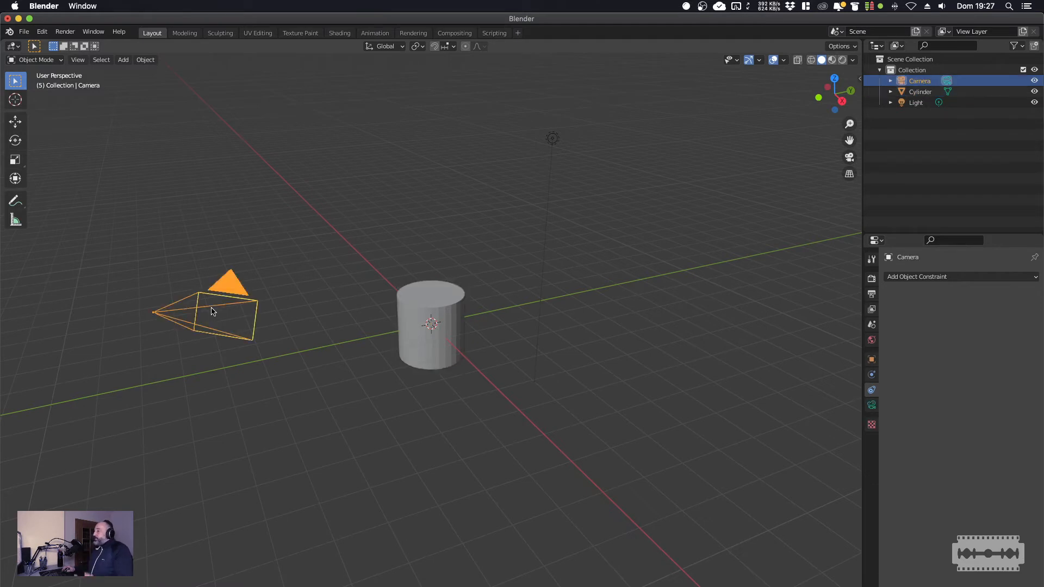
pyautogui.click(966, 279)
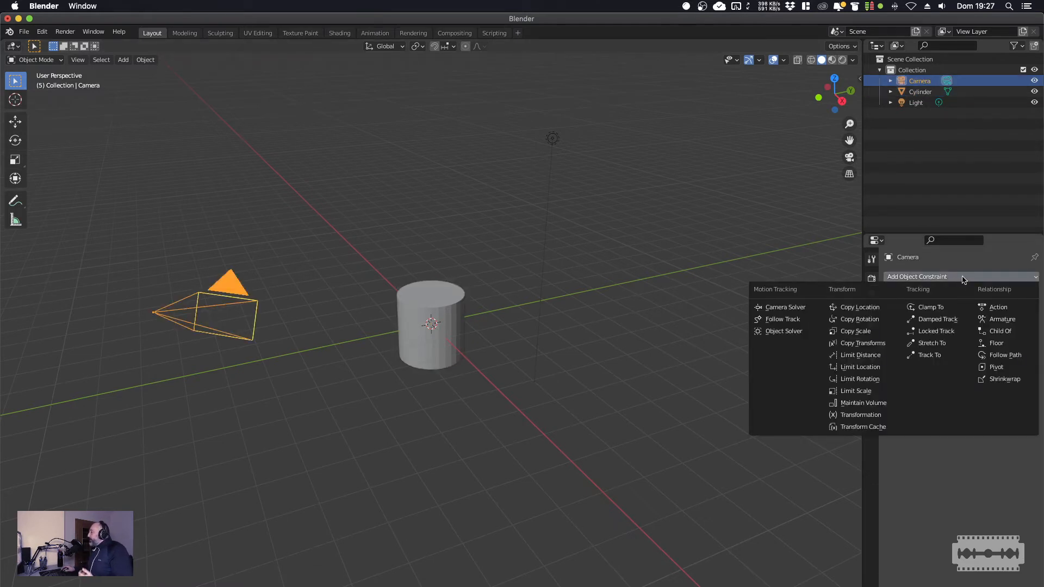
pyautogui.click(929, 356)
pyautogui.click(1022, 312)
pyautogui.click(434, 295)
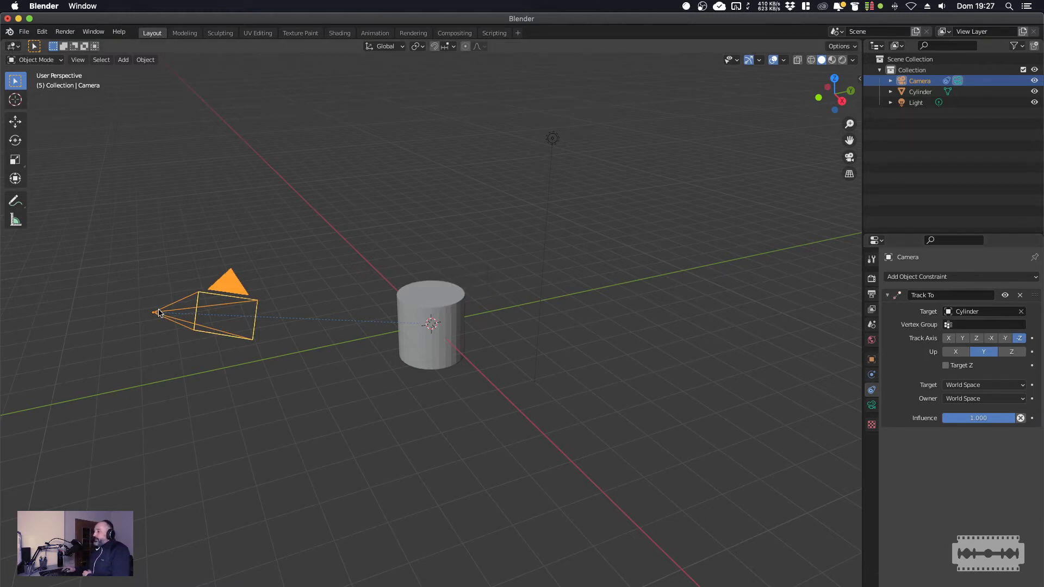
# Try moving the camera upward to test its tracking of the cylinder, and undo the move.
pyautogui.press('g')
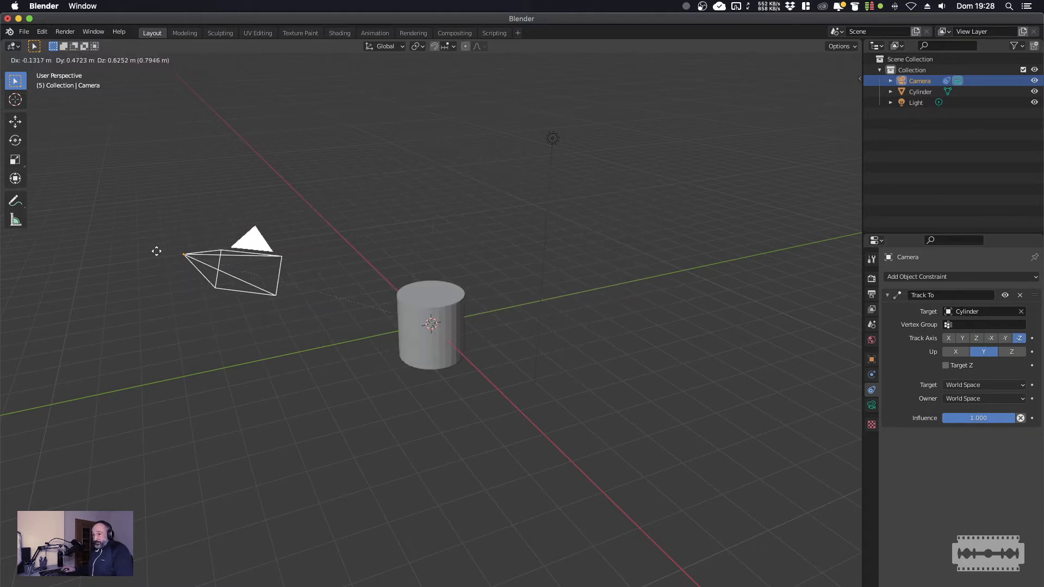
pyautogui.click(112, 257)
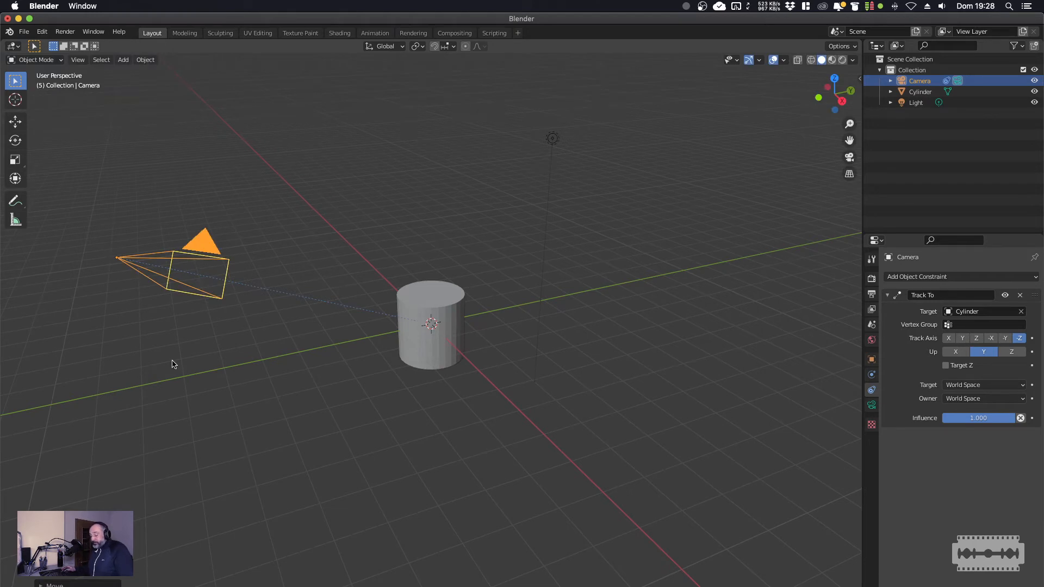
pyautogui.hotkey('ctrl', 'z')
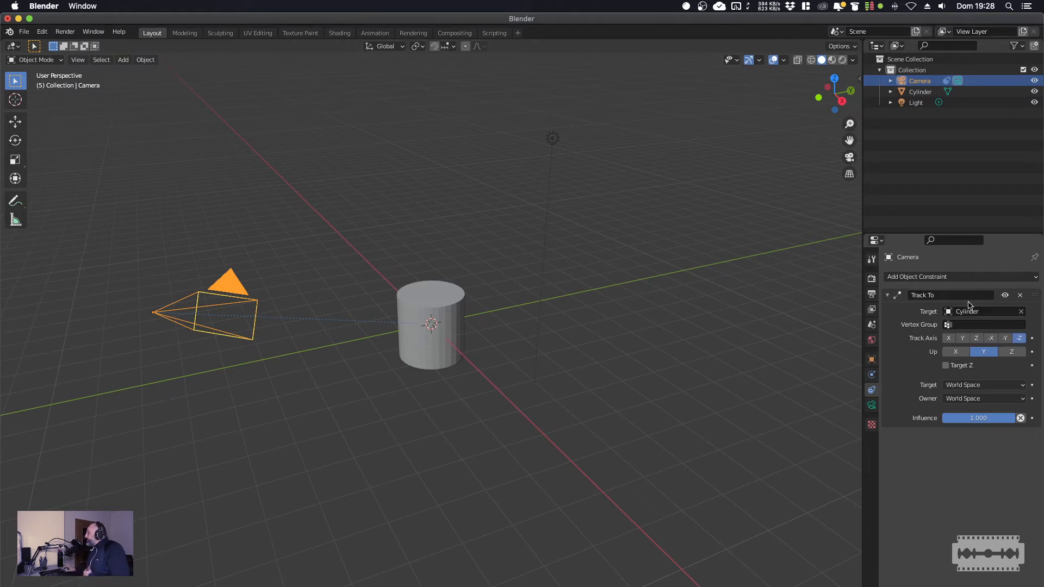
# Toggle the camera's Track To constraint off and on, and delete the constraint.
pyautogui.click(1005, 297)
pyautogui.click(1005, 297)
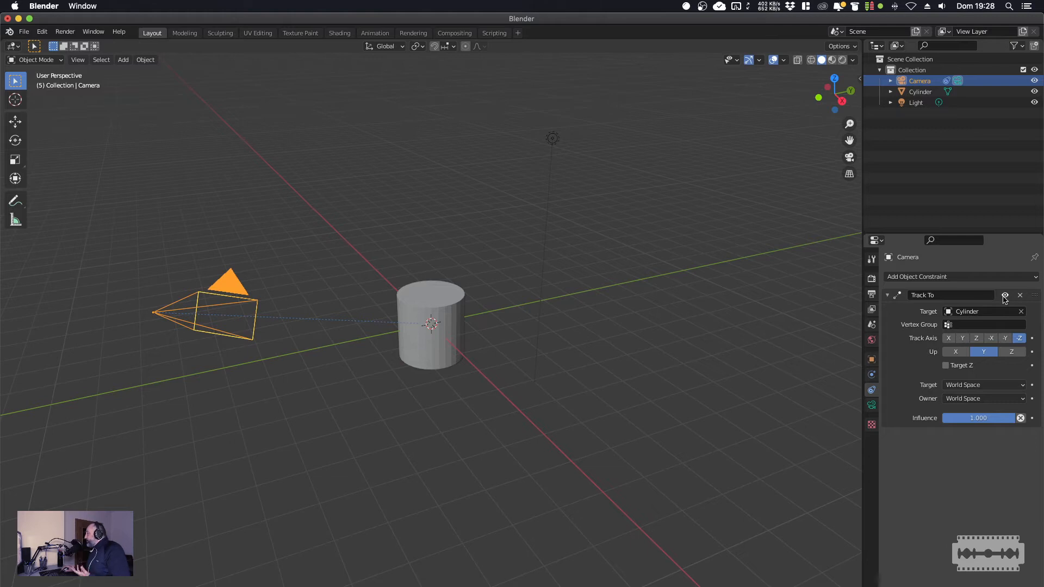
pyautogui.click(1022, 295)
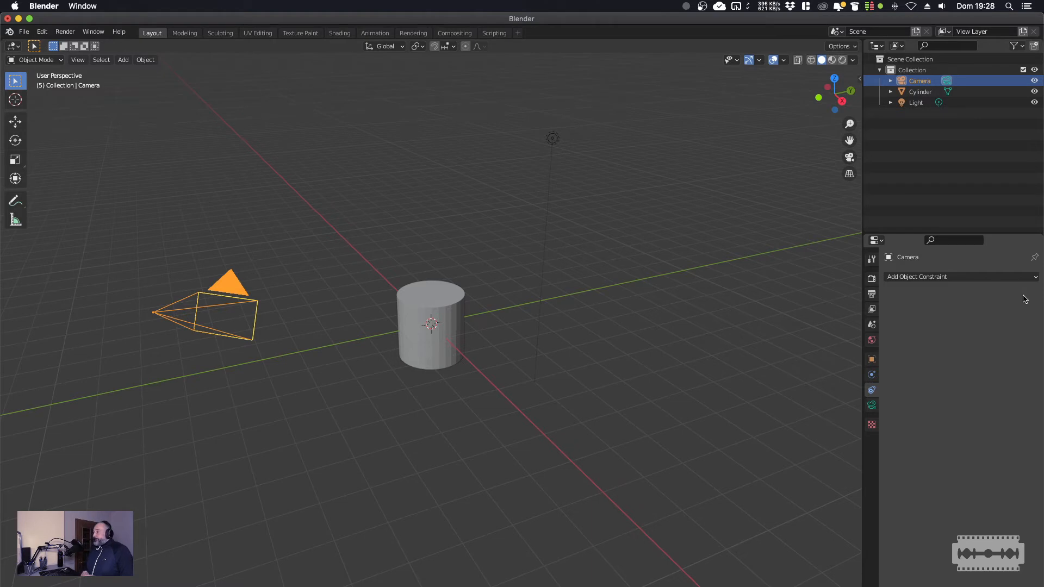
# Examine the object commands offered for the cylinder, such as Shade Smooth and Shade Flat.
pyautogui.click(439, 294)
pyautogui.rightClick(440, 295)
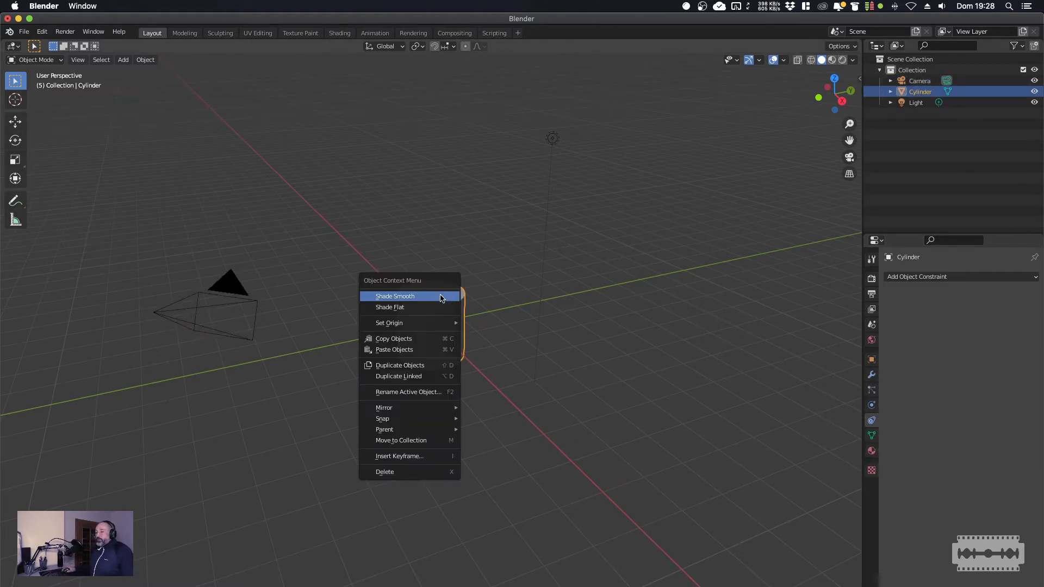
pyautogui.click(443, 299)
pyautogui.rightClick(456, 295)
pyautogui.click(591, 287)
pyautogui.rightClick(457, 297)
pyautogui.click(446, 298)
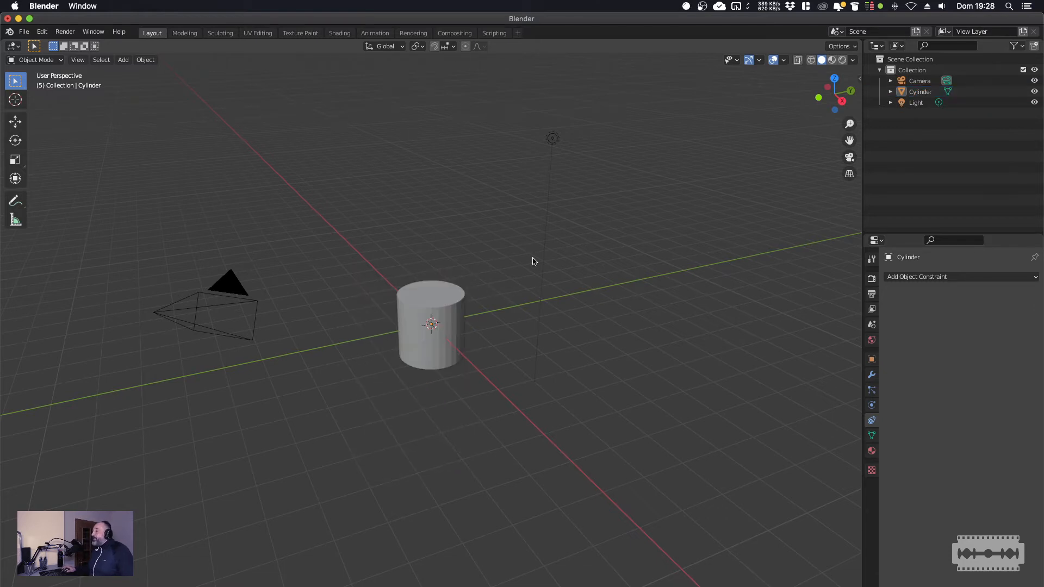
# Review the tool and render settings with the cylinder selected, keeping Eevee as the render engine.
pyautogui.click(423, 303)
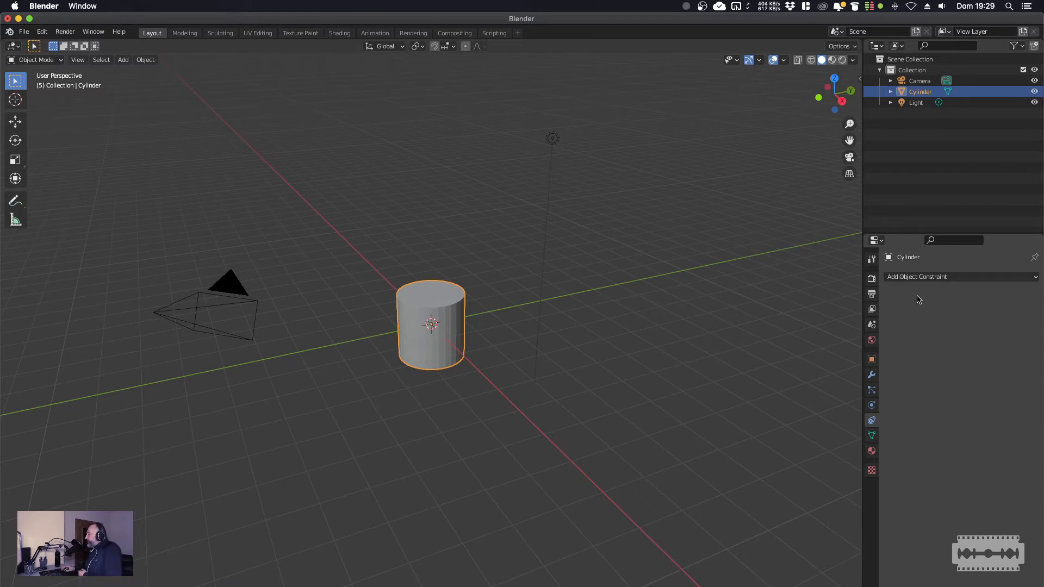
pyautogui.click(872, 259)
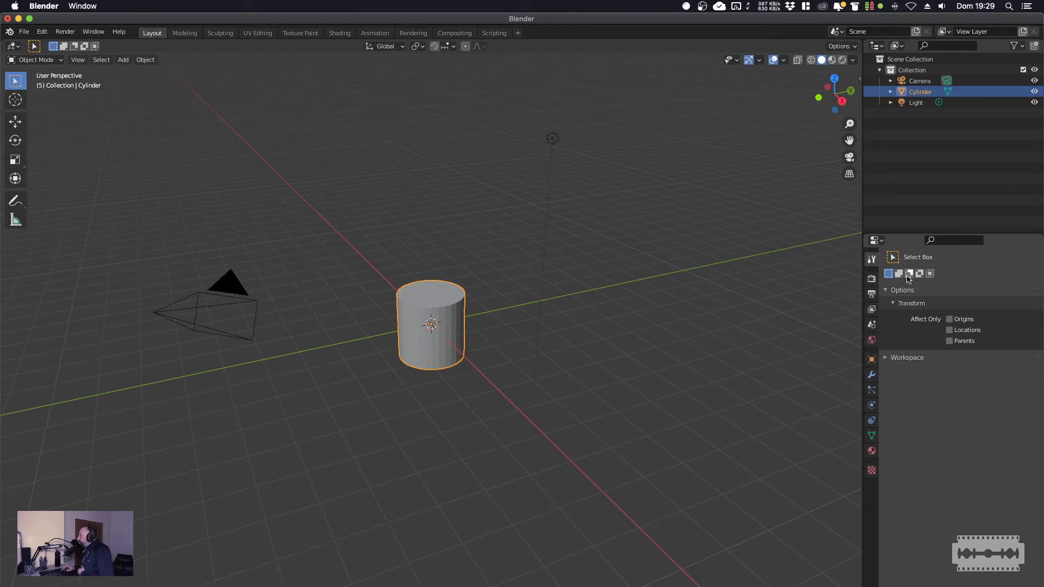
pyautogui.click(872, 279)
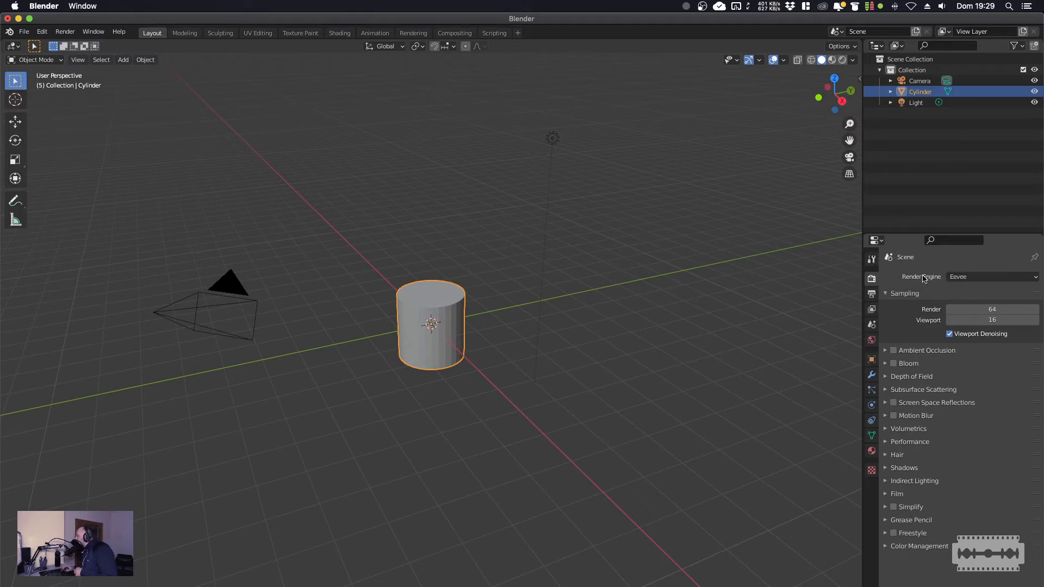
pyautogui.click(977, 278)
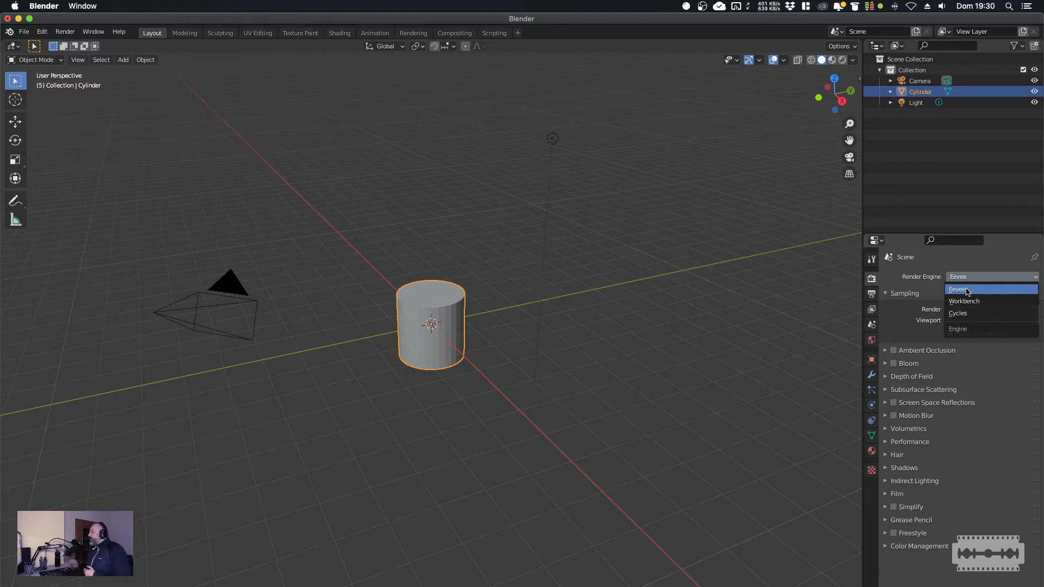
pyautogui.click(968, 292)
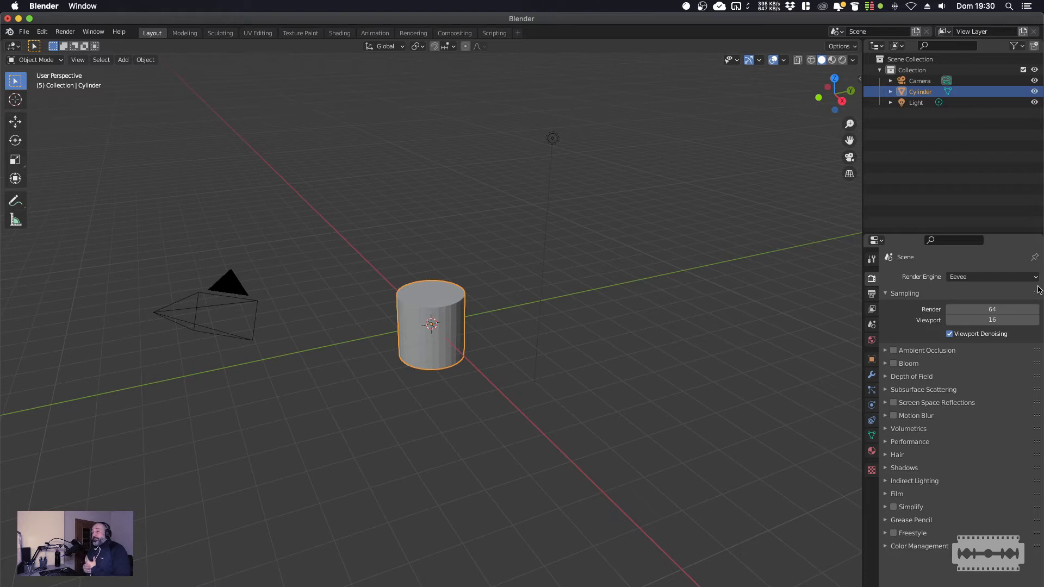
# Select the light and reselect the cylinder in the viewport.
pyautogui.press('F11')
pyautogui.press('F11')
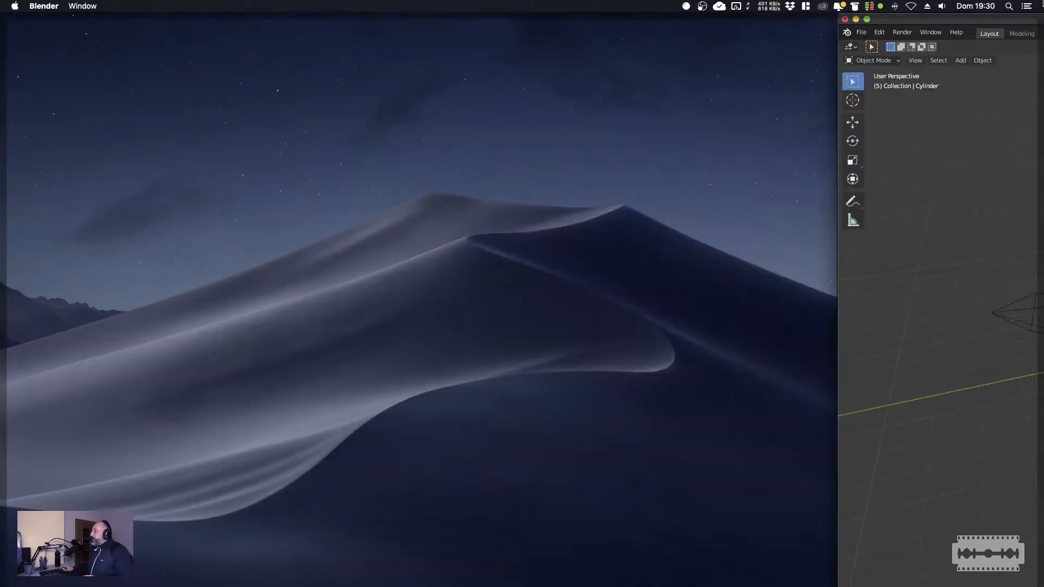
pyautogui.click(552, 139)
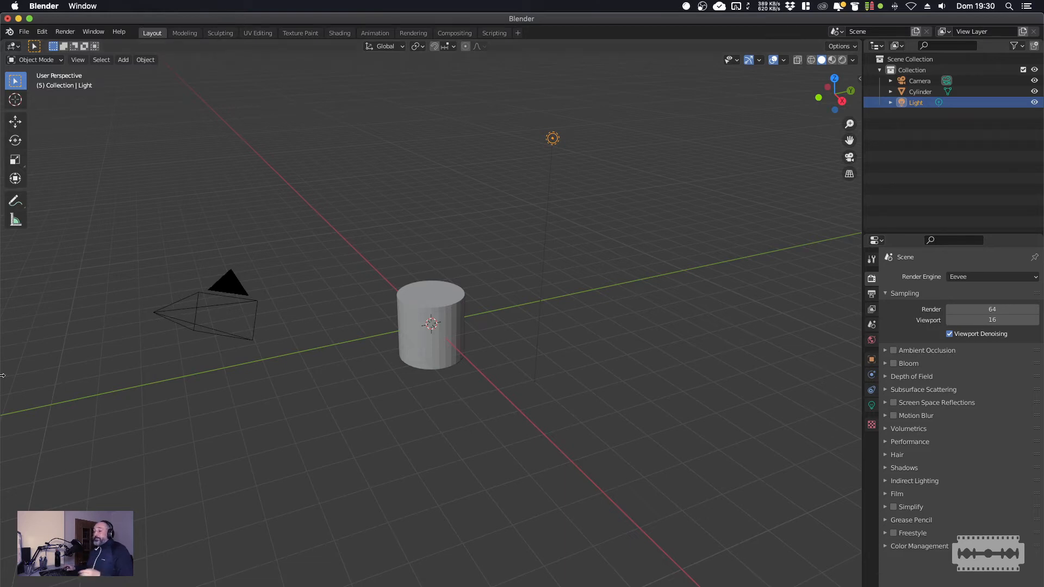
pyautogui.click(446, 332)
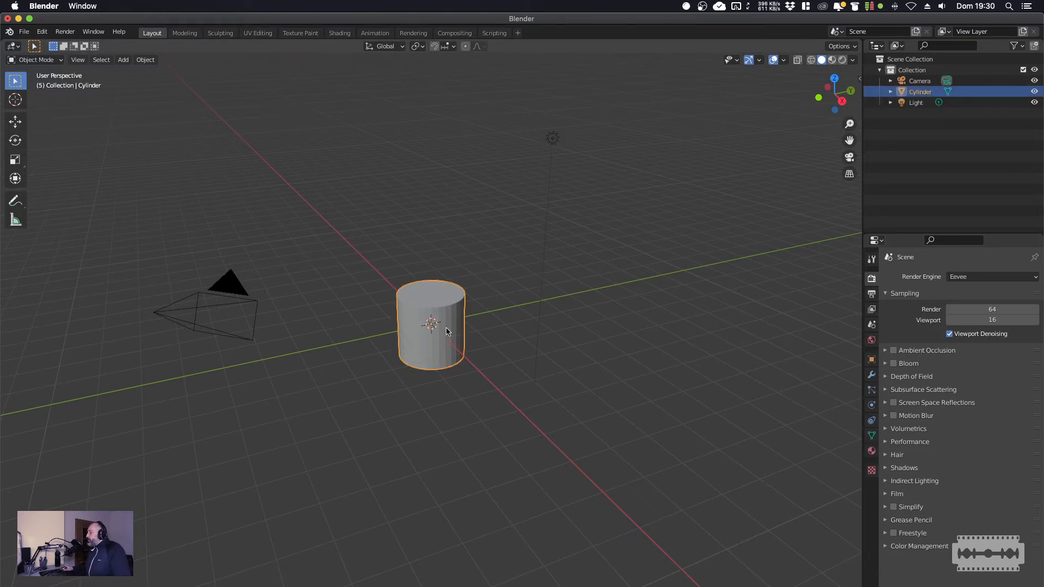
# Add a plane mesh at the scene's centre and scale it up into a large floor around the cylinder.
pyautogui.click(509, 329)
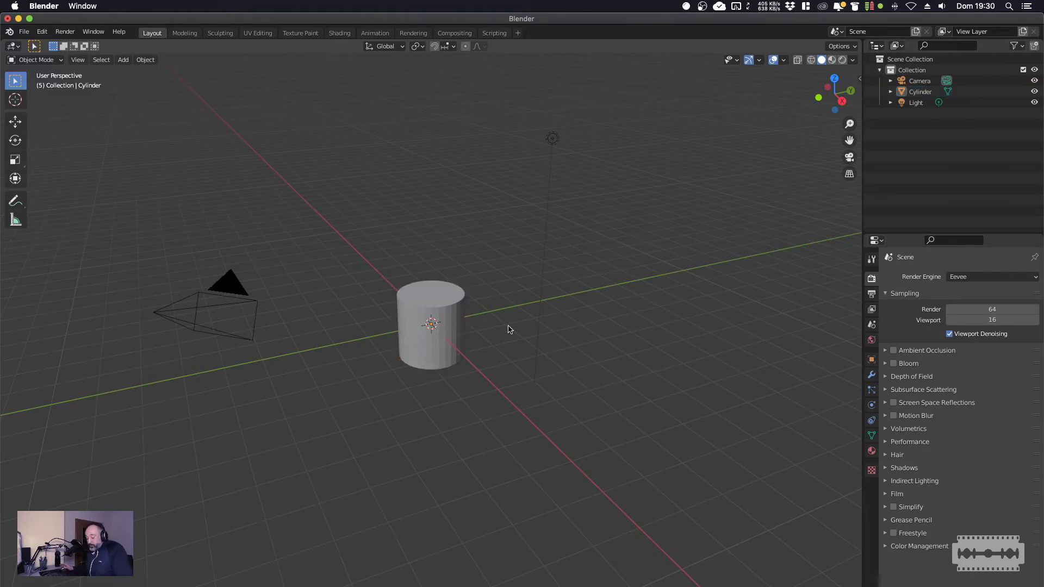
pyautogui.hotkey('shift', 'a')
pyautogui.moveTo(512, 328)
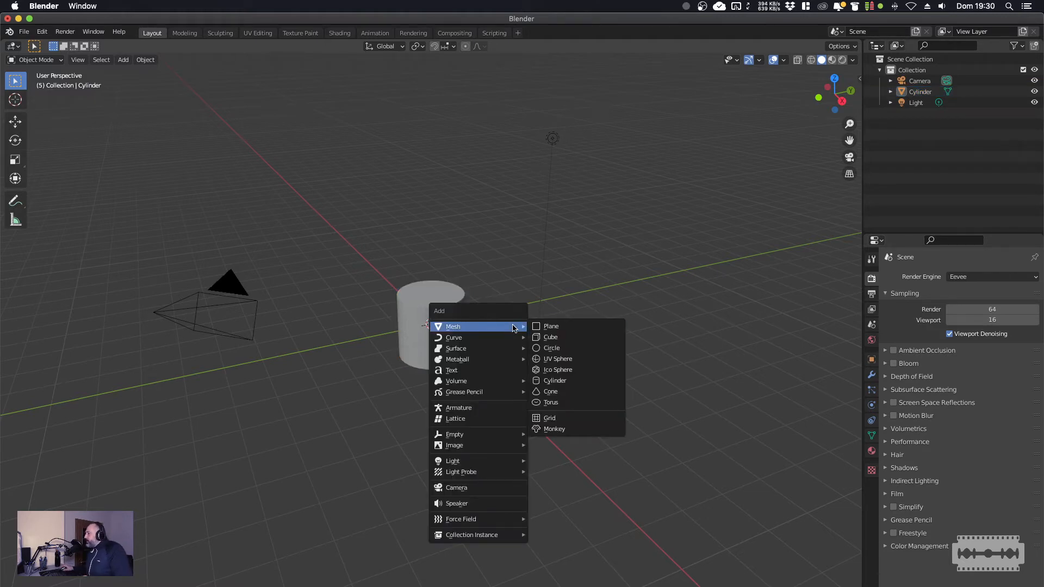
pyautogui.click(581, 328)
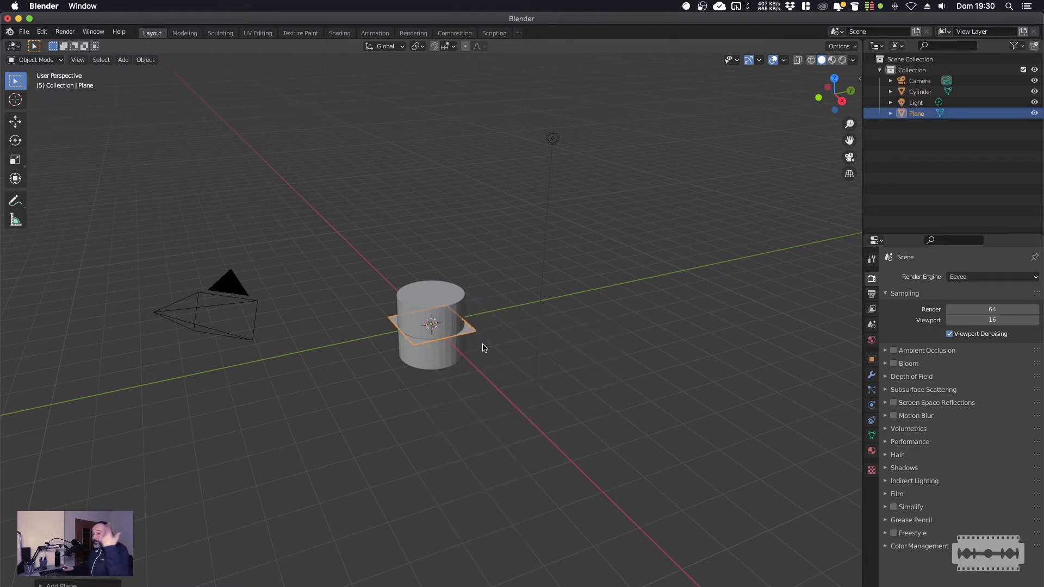
pyautogui.press('s')
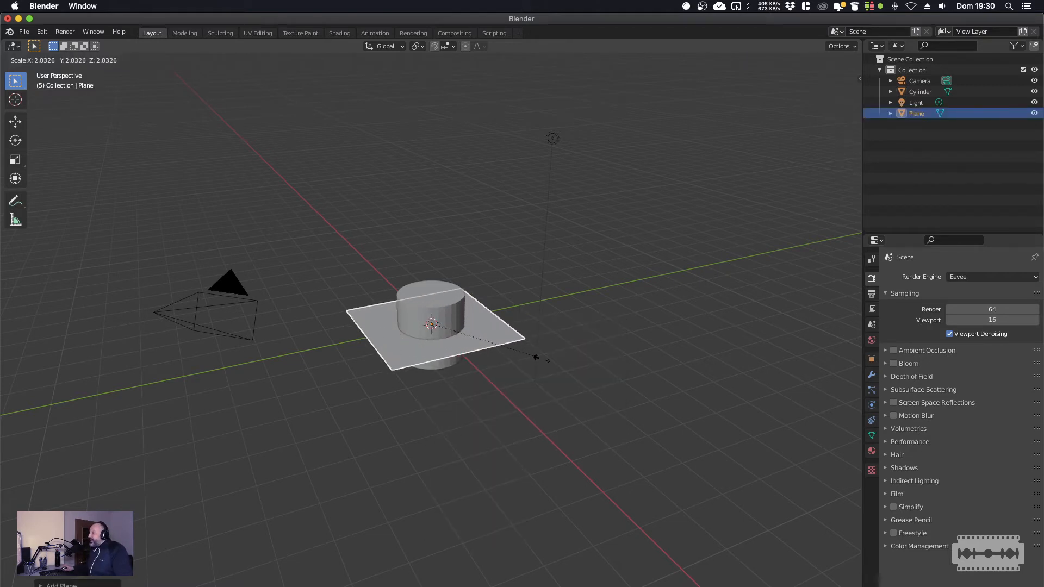
pyautogui.click(770, 453)
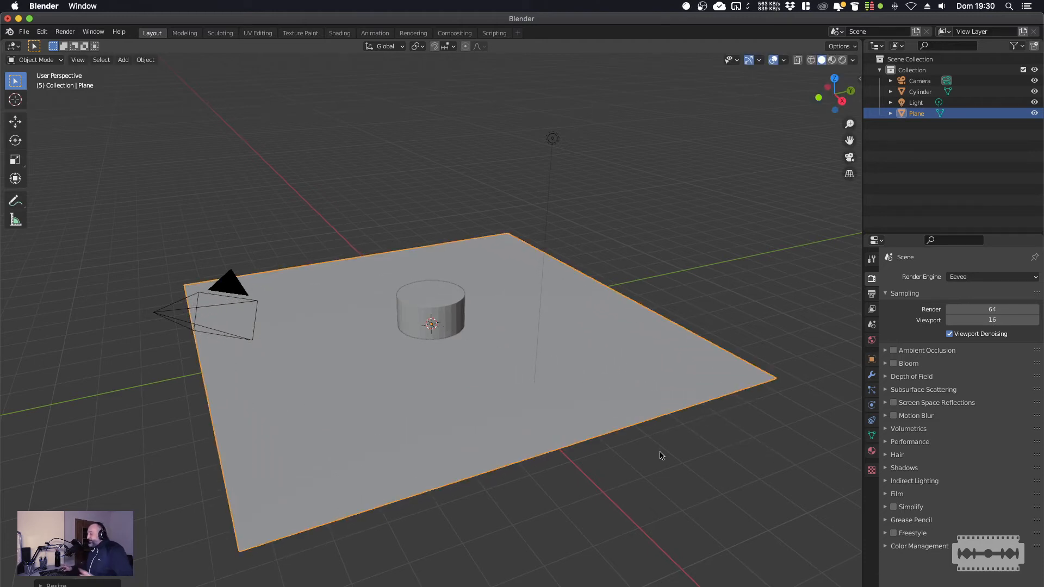
# Raise the cylinder along the Z axis until its base rests on the plane, and keep it selected.
pyautogui.click(438, 310)
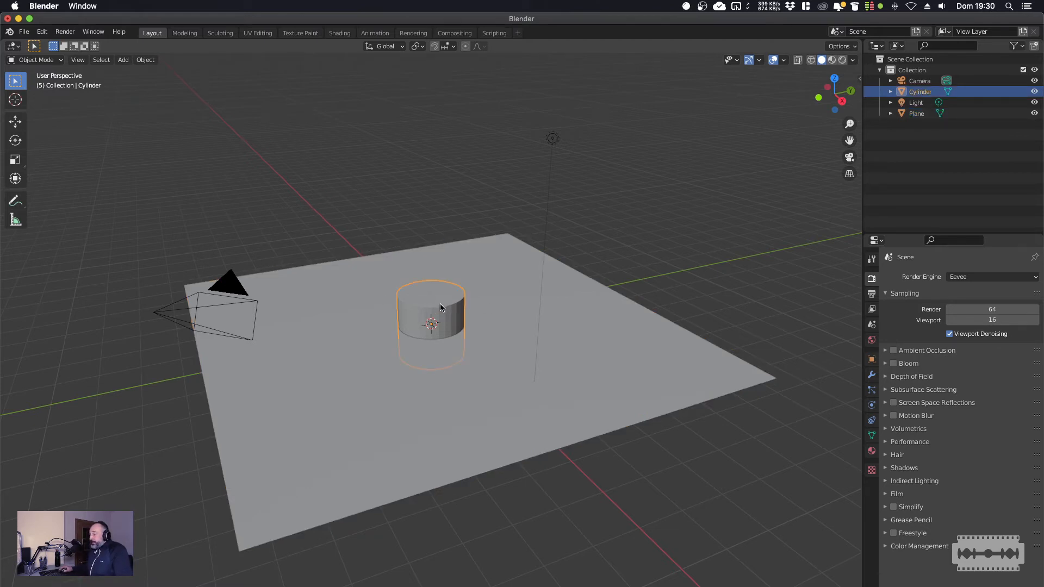
pyautogui.press('g')
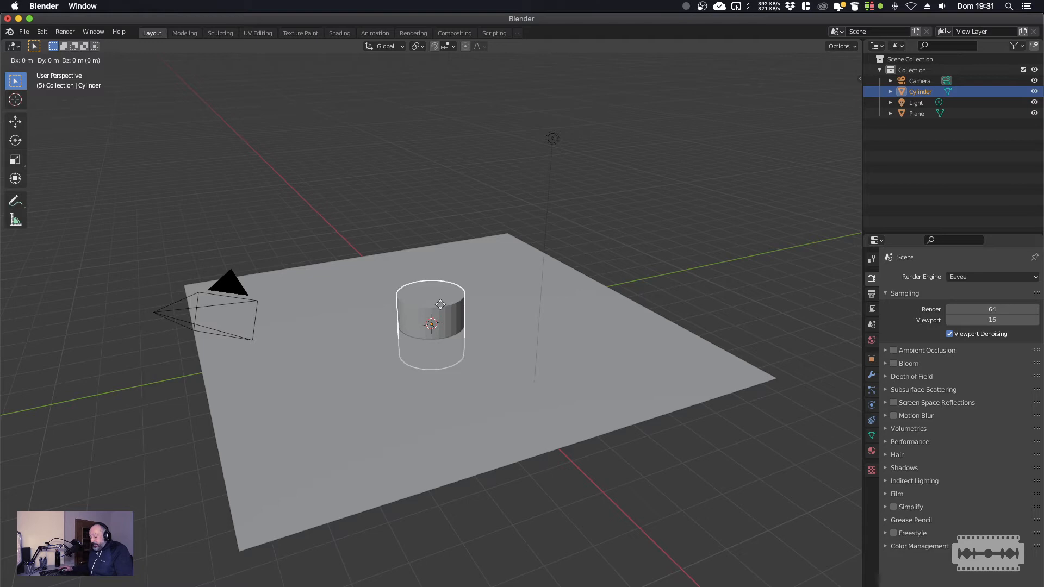
pyautogui.press('z')
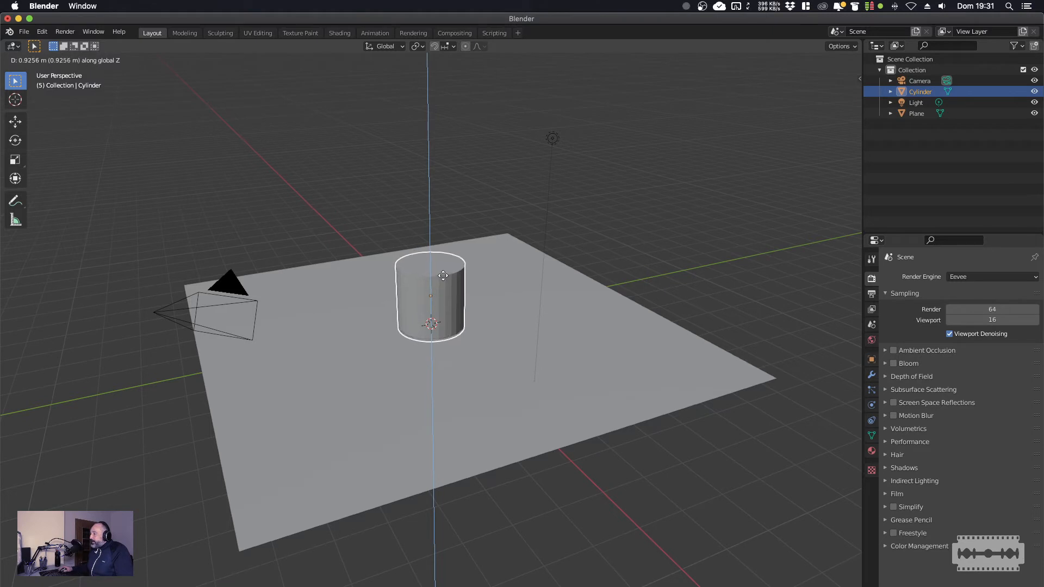
pyautogui.click(503, 288)
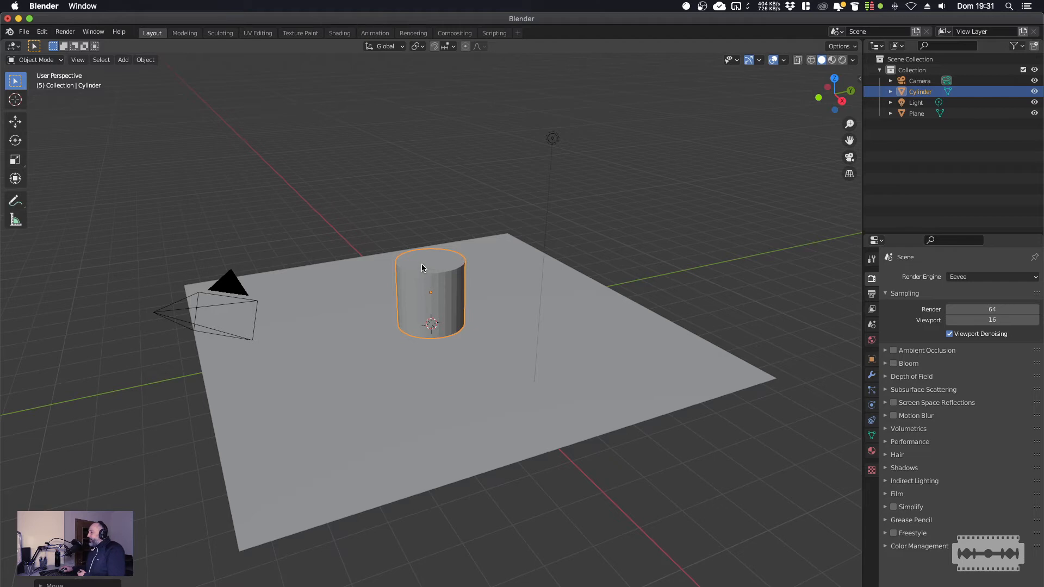
pyautogui.click(439, 277)
pyautogui.click(443, 274)
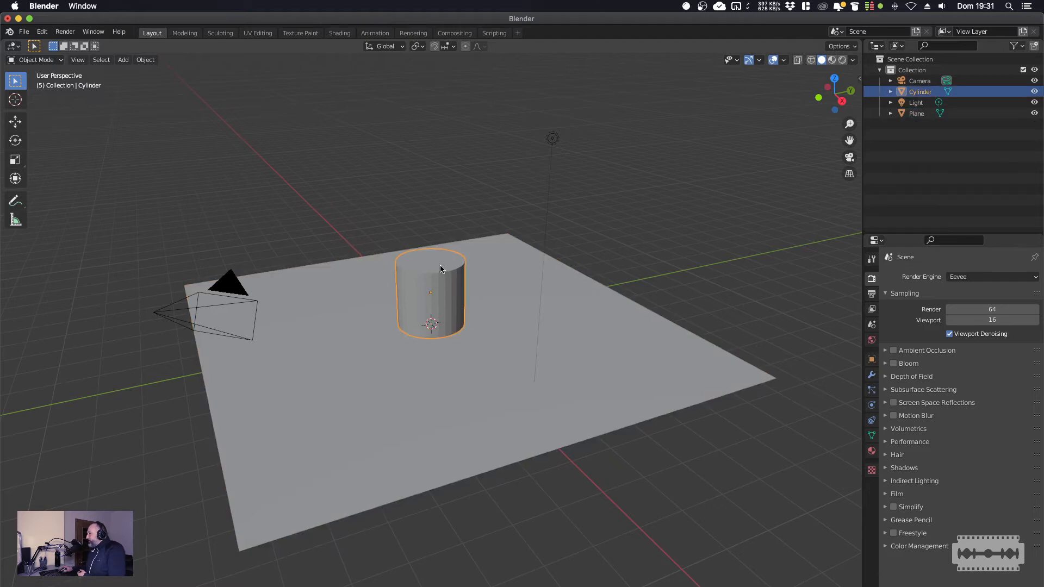
# Create a material named vermello on the cylinder and set its base color to red.
pyautogui.click(873, 452)
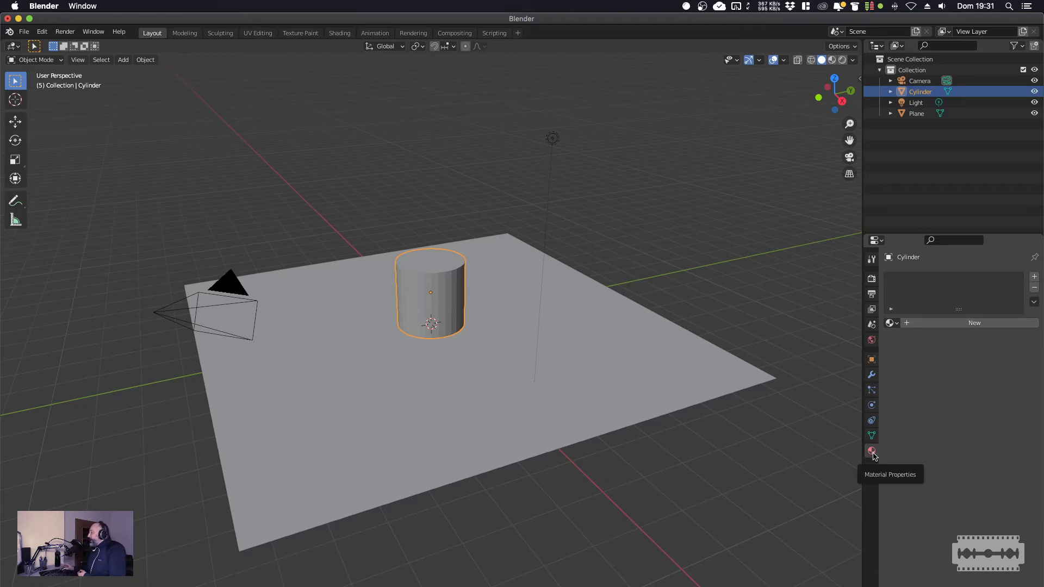
pyautogui.click(1035, 278)
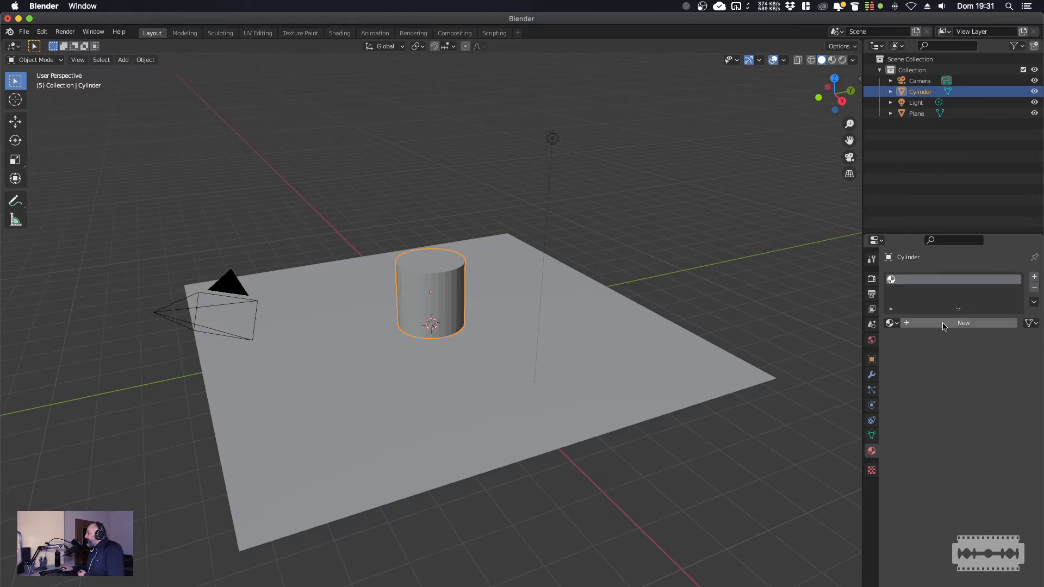
pyautogui.click(943, 325)
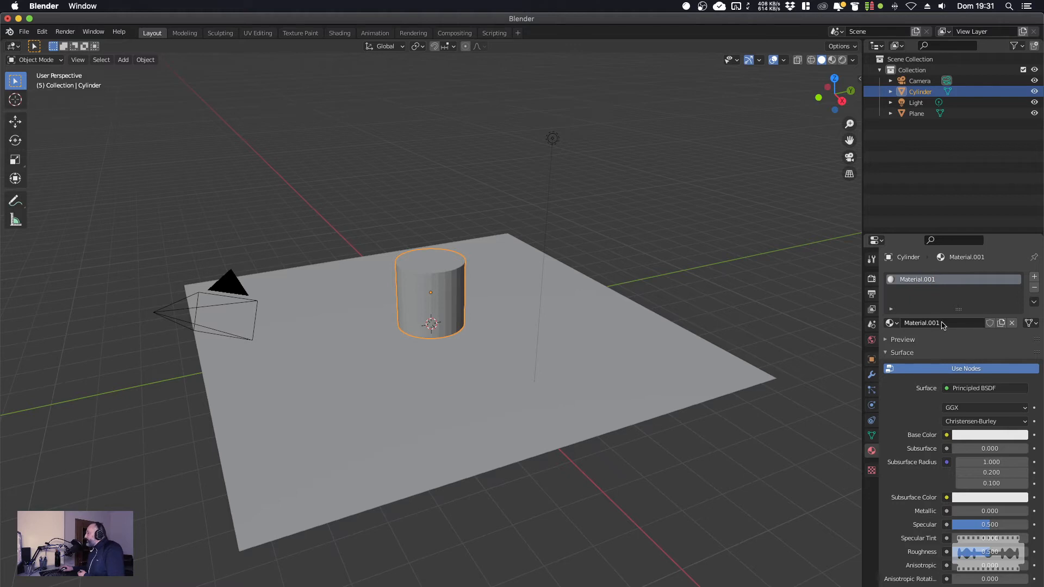
pyautogui.click(942, 325)
pyautogui.write('vermello')
pyautogui.press('Return')
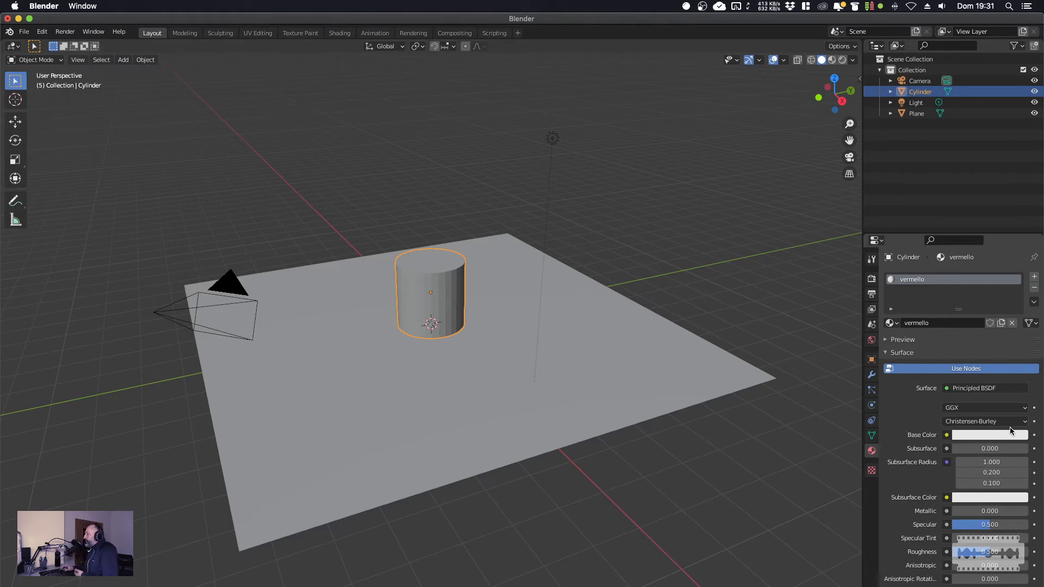
pyautogui.click(996, 440)
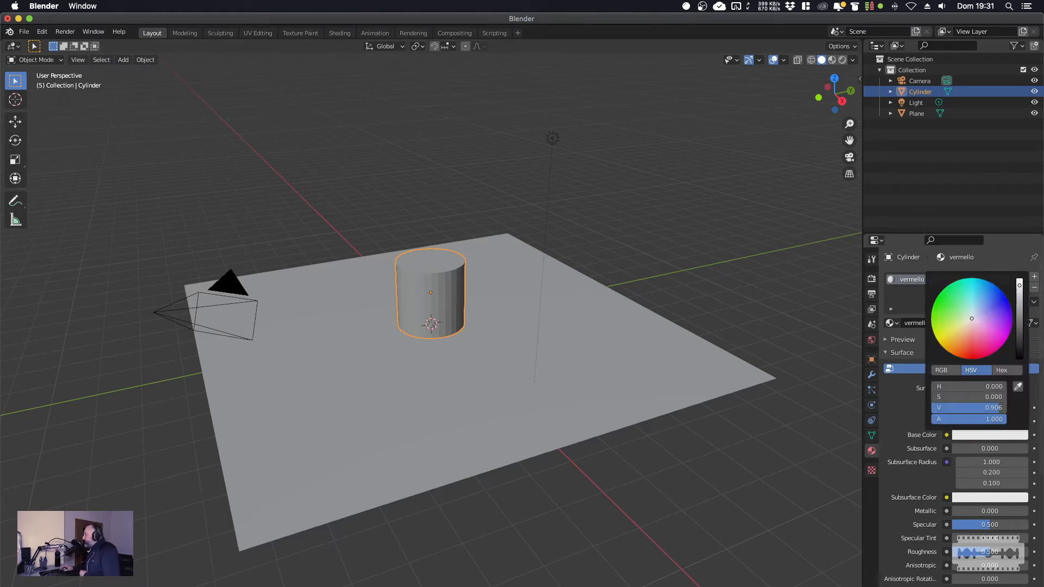
pyautogui.click(979, 358)
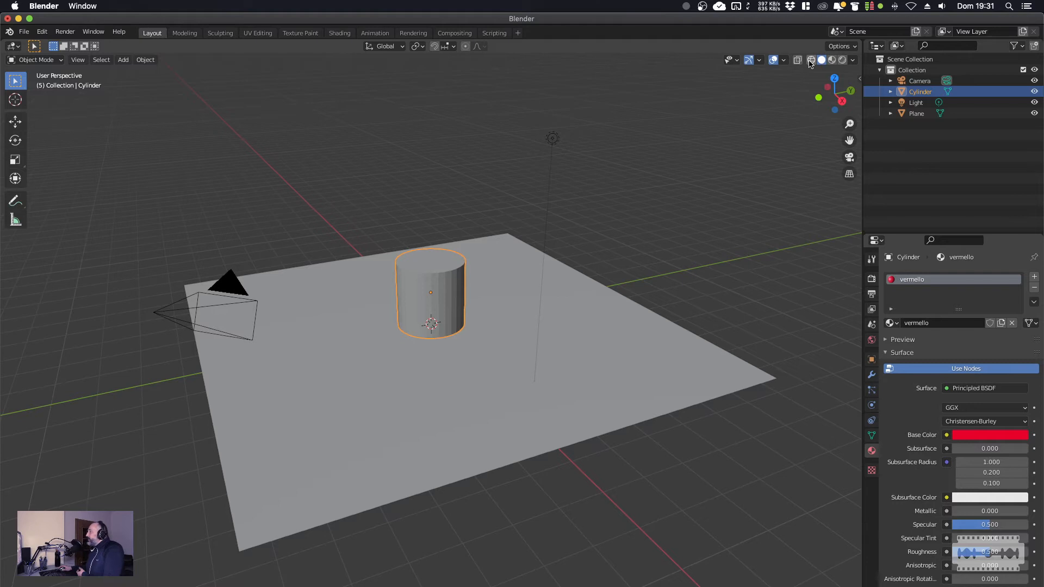
# Compare the wireframe, solid and material preview shading modes, ending with the viewport in rendered shading.
pyautogui.click(811, 61)
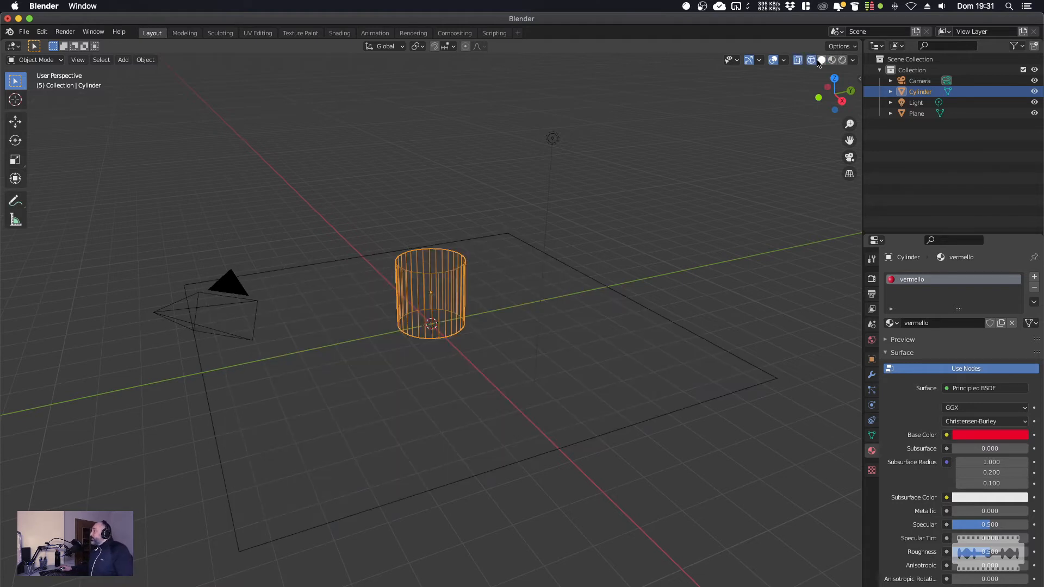
pyautogui.click(821, 60)
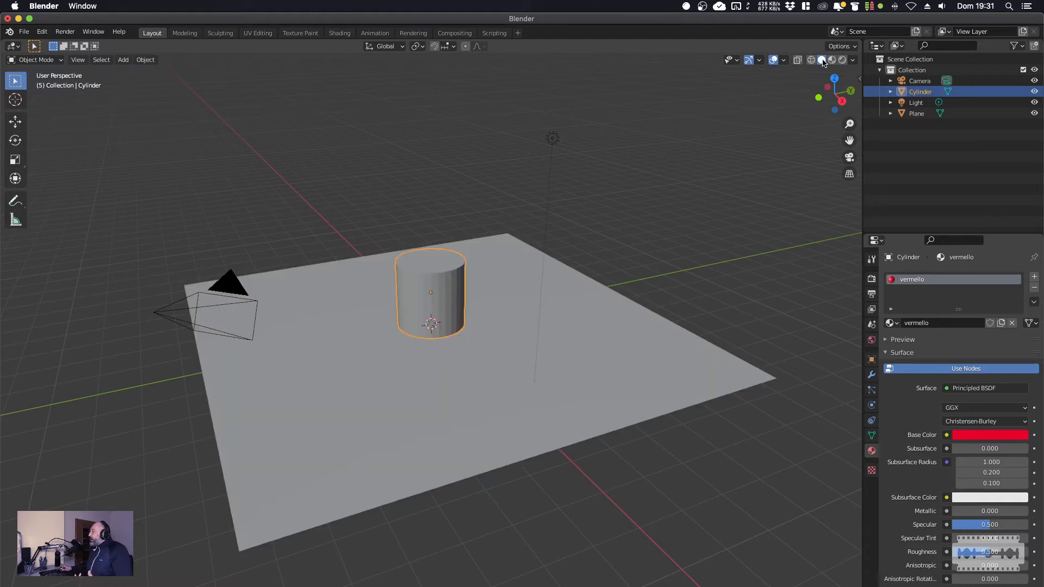
pyautogui.click(831, 61)
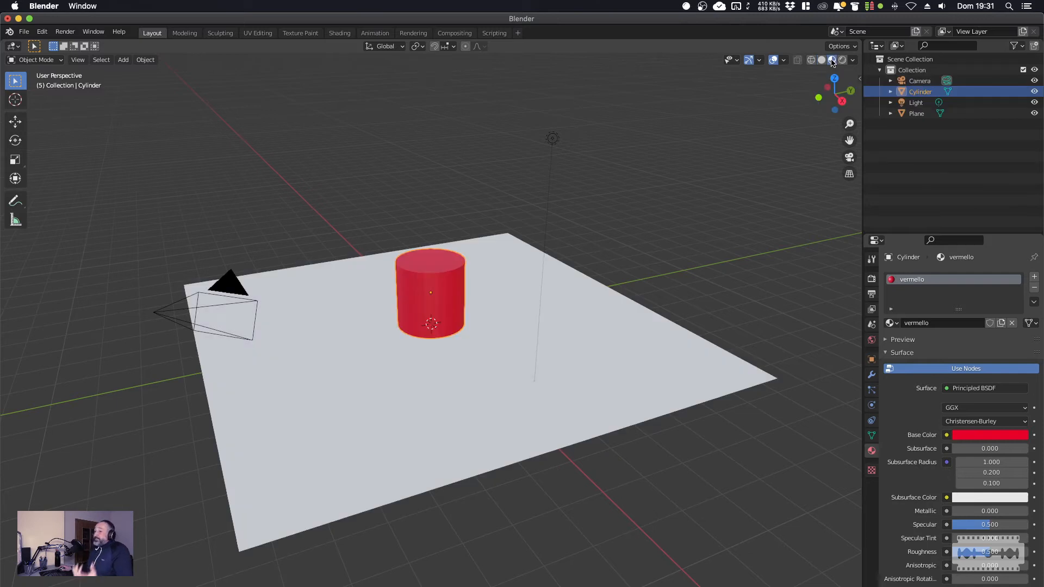
pyautogui.click(842, 61)
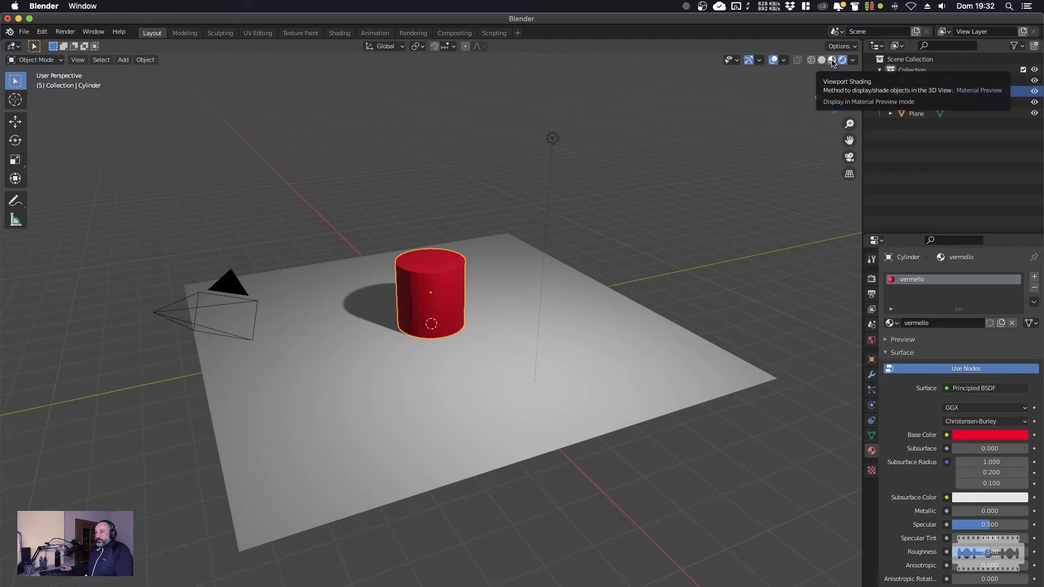
# Move the point light farther from the cylinder to change how its shadow falls on the plane.
pyautogui.click(553, 139)
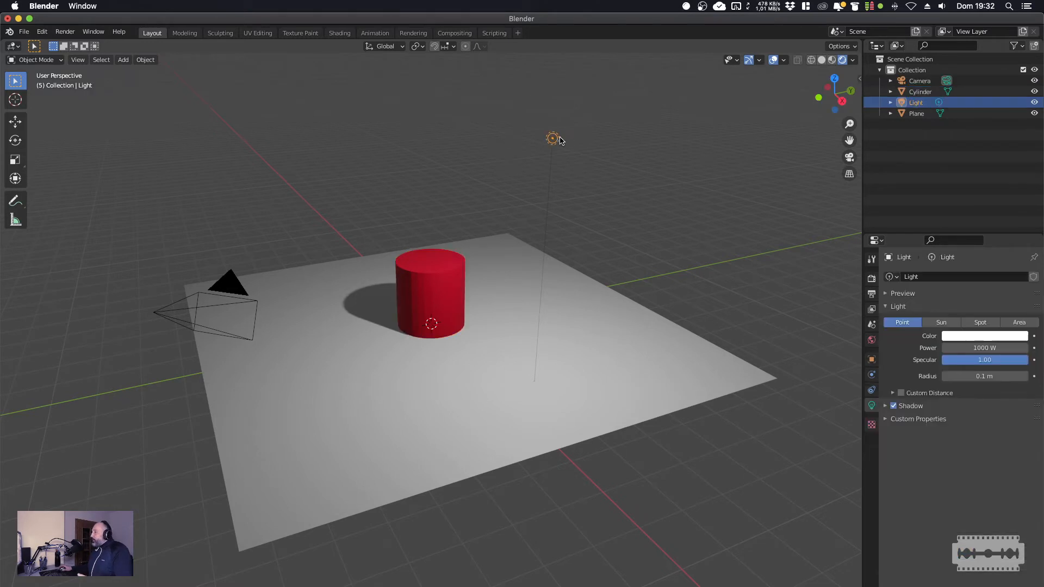
pyautogui.press('g')
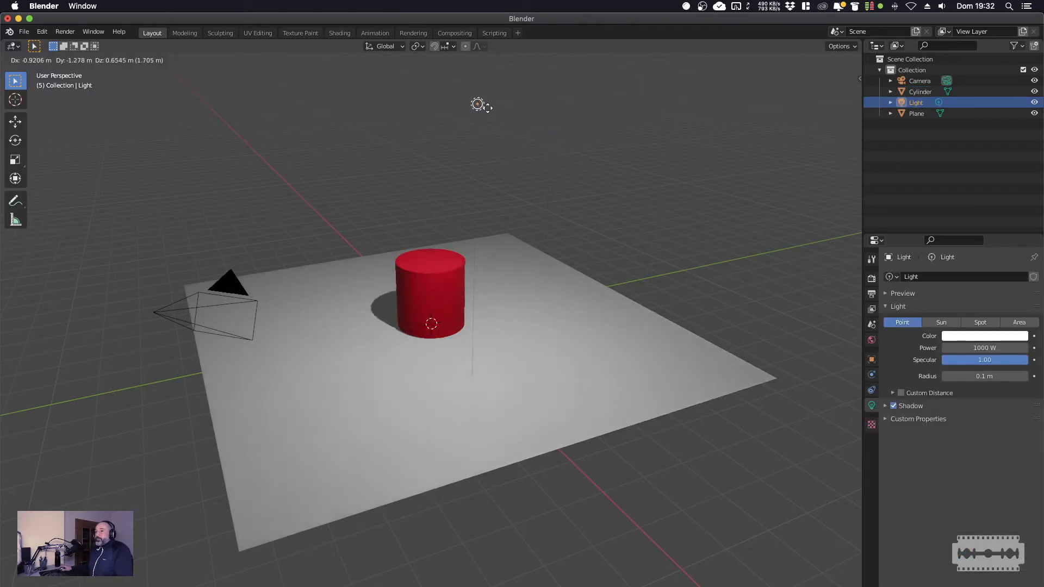
pyautogui.click(637, 106)
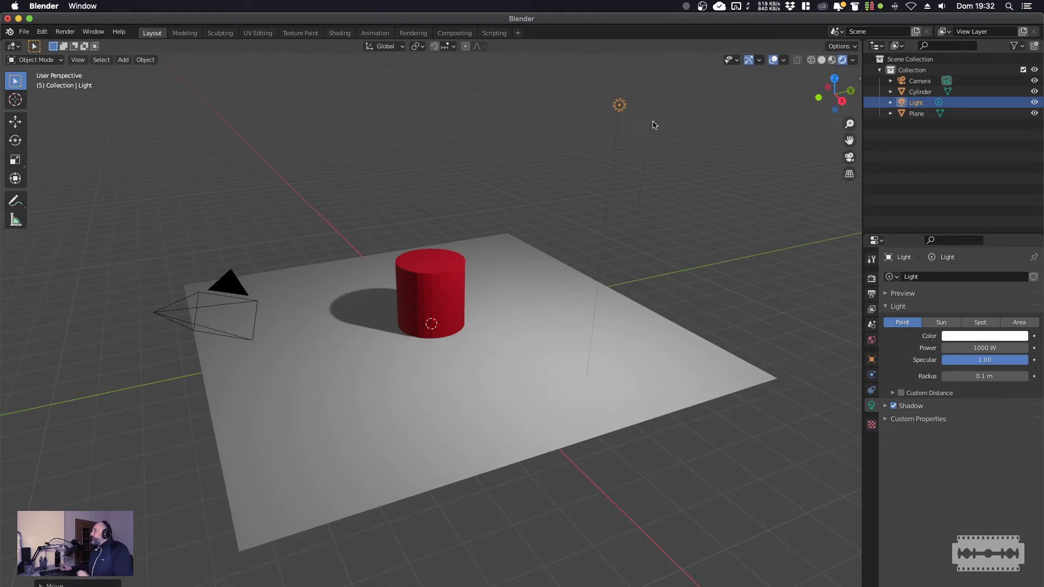
# Switch the render engine to Cycles and move the light still farther away from the cylinder.
pyautogui.click(872, 279)
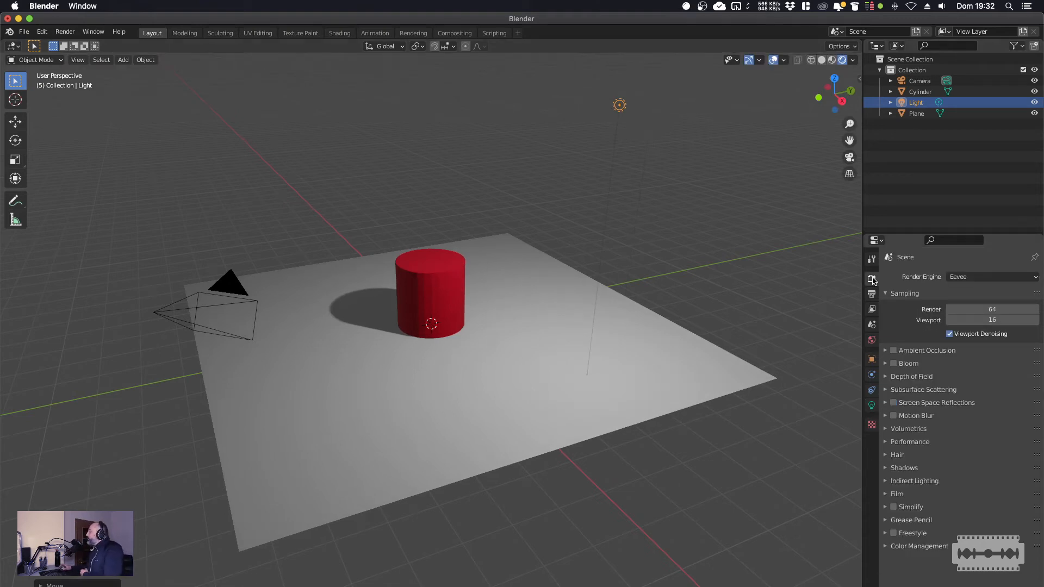
pyautogui.click(978, 280)
pyautogui.click(967, 314)
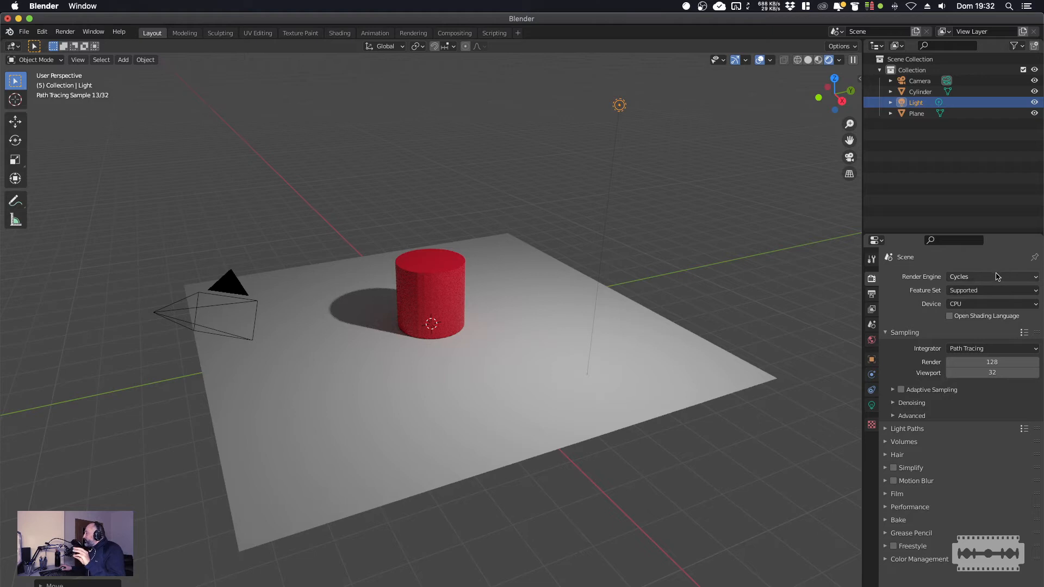
pyautogui.moveTo(620, 105)
pyautogui.mouseDown()
pyautogui.moveTo(674, 109)
pyautogui.moveTo(587, 82)
pyautogui.moveTo(670, 116)
pyautogui.moveTo(637, 87)
pyautogui.moveTo(609, 95)
pyautogui.moveTo(695, 124)
pyautogui.moveTo(635, 116)
pyautogui.moveTo(671, 130)
pyautogui.moveTo(630, 109)
pyautogui.moveTo(641, 133)
pyautogui.moveTo(687, 135)
pyautogui.moveTo(616, 117)
pyautogui.moveTo(611, 125)
pyautogui.moveTo(713, 137)
pyautogui.moveTo(669, 112)
pyautogui.moveTo(647, 123)
pyautogui.moveTo(695, 142)
pyautogui.mouseUp()
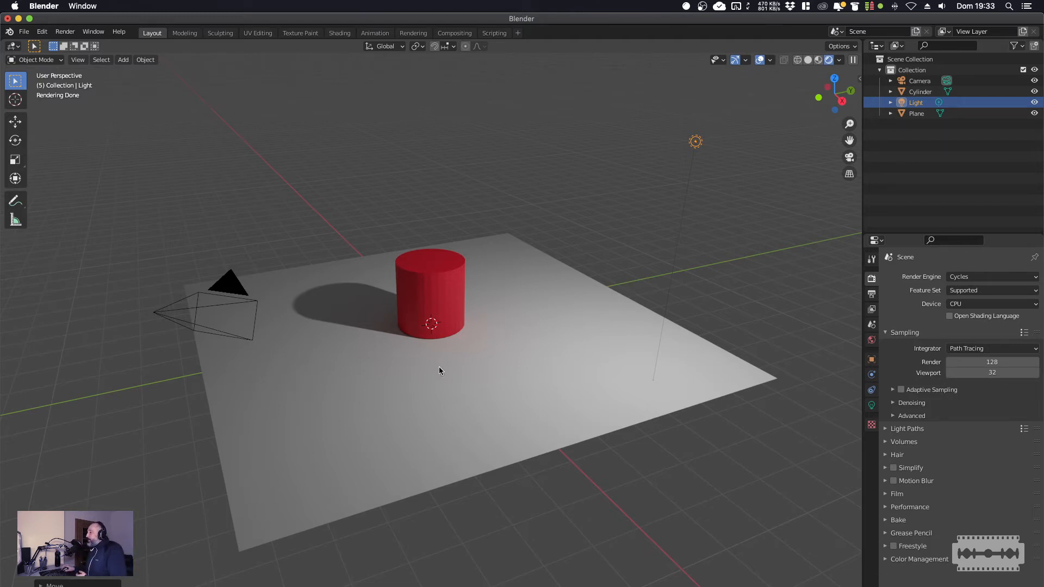
# Select the cylinder and examine its base and the light reflected onto the plane, both close up and from afar.
pyautogui.scroll(12, 439, 367)
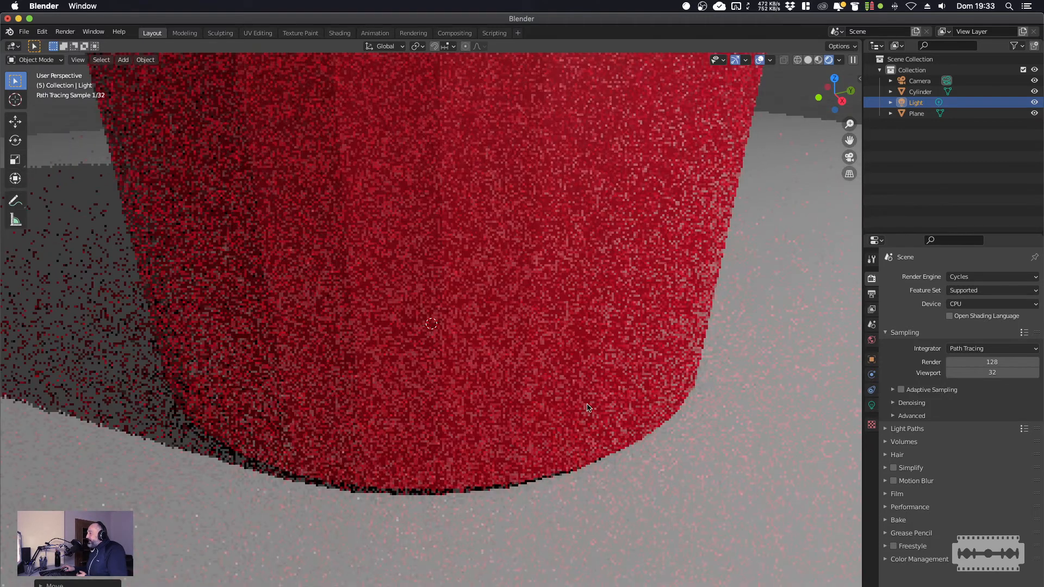
pyautogui.moveTo(606, 408); pyautogui.dragTo(384, 303, button='middle')
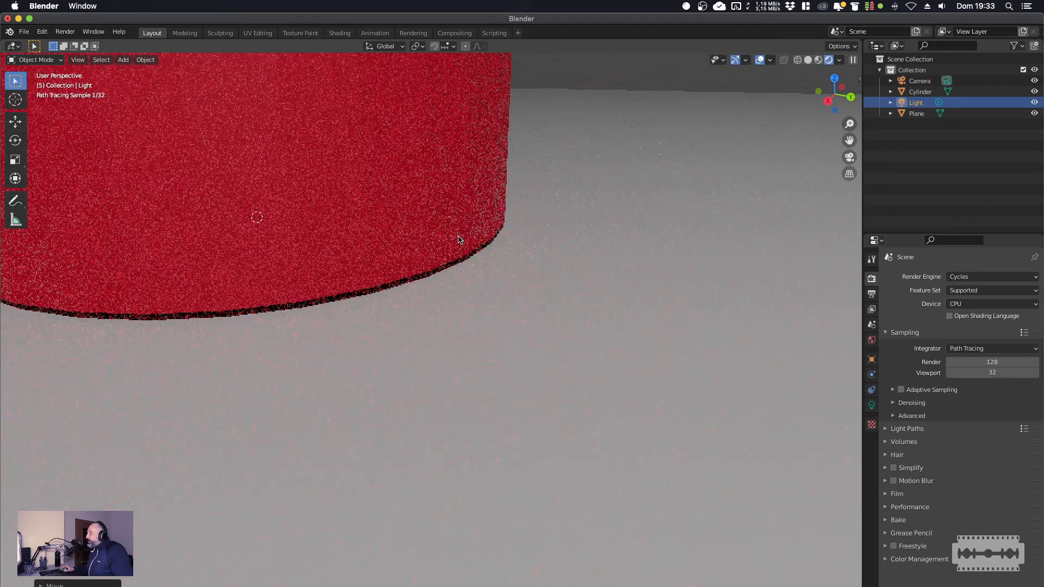
pyautogui.click(415, 183)
pyautogui.scroll(-5, 417, 186)
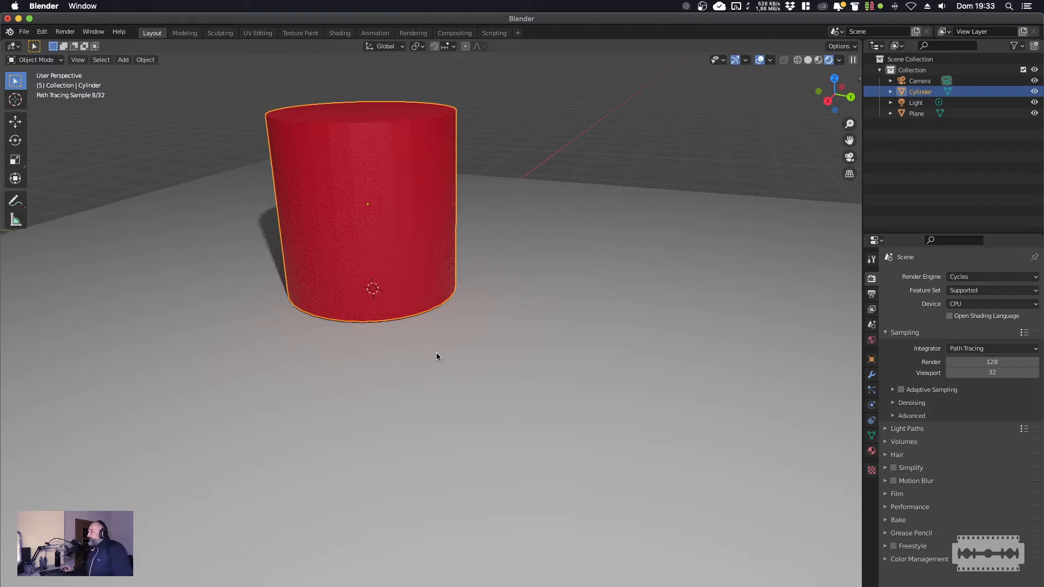
pyautogui.scroll(-3, 436, 357)
pyautogui.scroll(-4, 437, 353)
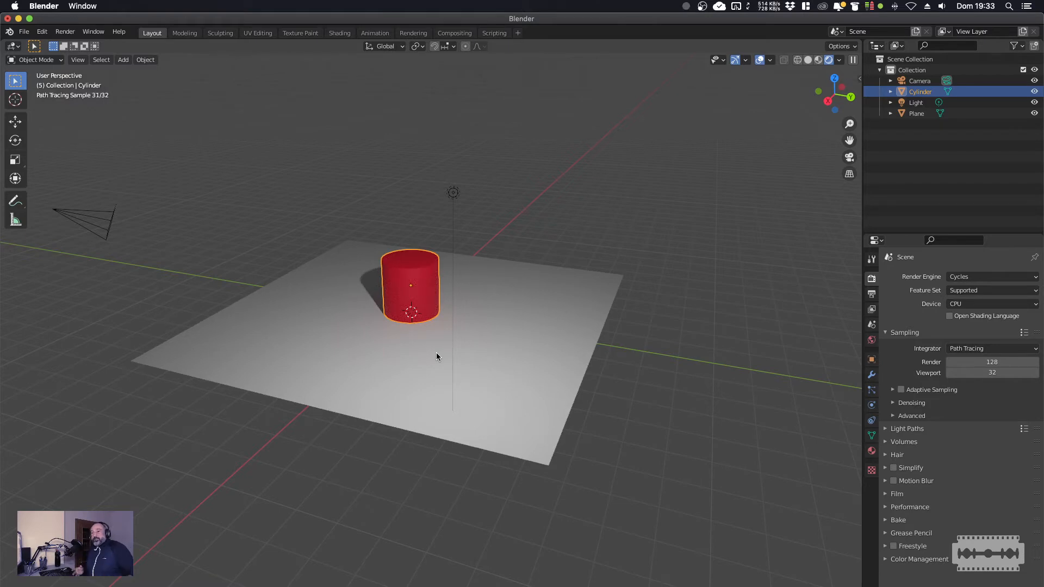
pyautogui.scroll(5, 435, 354)
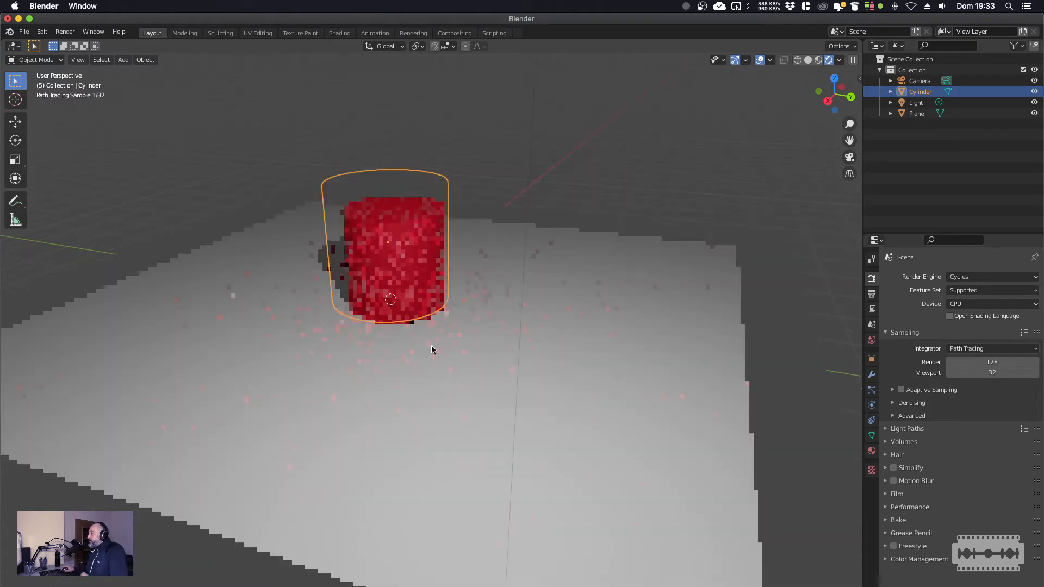
pyautogui.scroll(4, 433, 349)
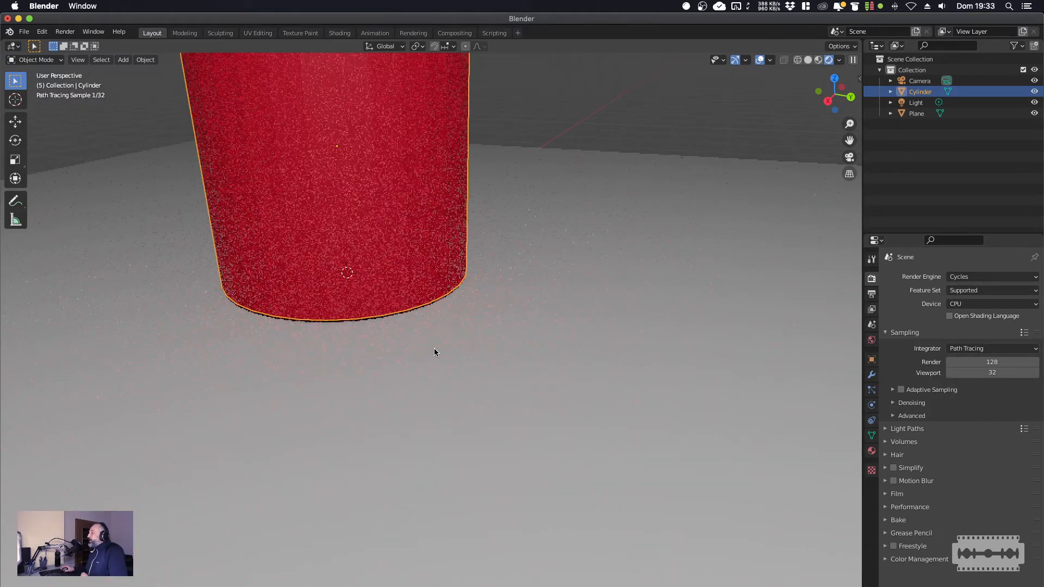
pyautogui.scroll(-2, 434, 347)
pyautogui.scroll(2, 434, 347)
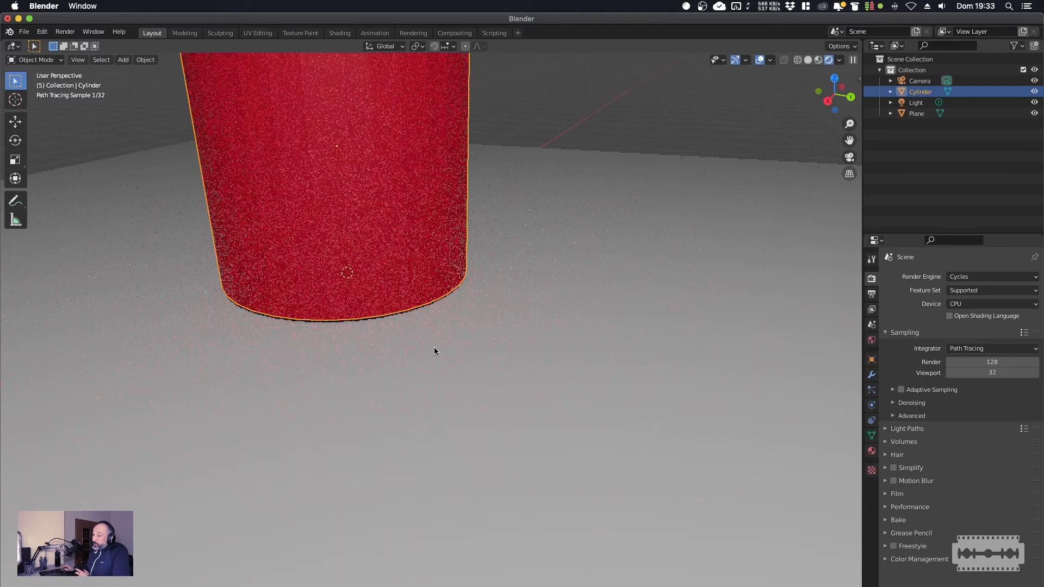
# Lower the cylinder along the Z axis by about 0.08 m so its base sinks slightly into the plane.
pyautogui.moveTo(435, 360)
pyautogui.keyDown('shift'); pyautogui.mouseDown(button='middle')
pyautogui.moveTo(582, 411)
pyautogui.moveTo(468, 420)
pyautogui.mouseUp(button='middle'); pyautogui.keyUp('shift')
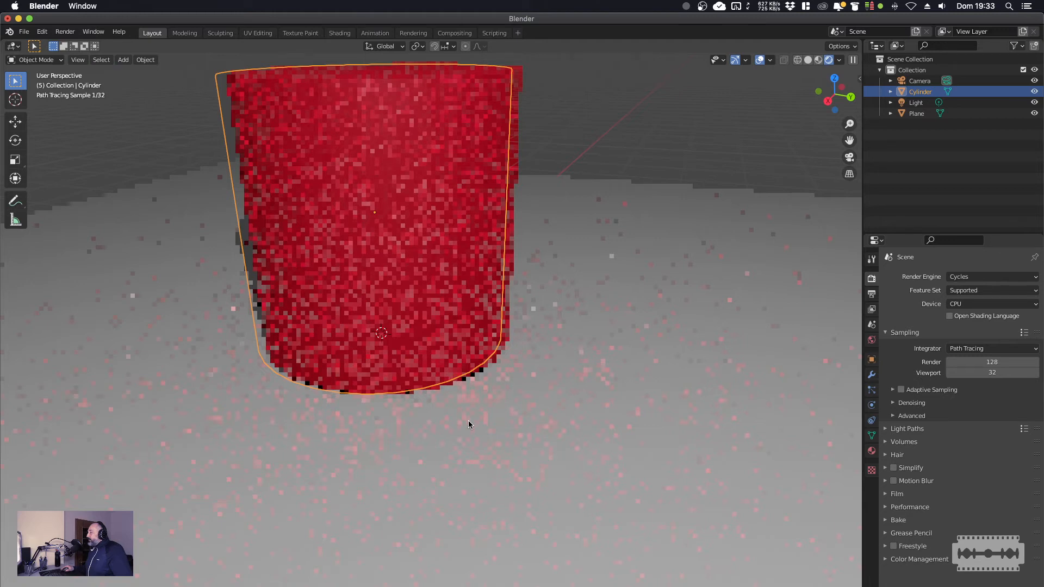
pyautogui.press('g')
pyautogui.press('z')
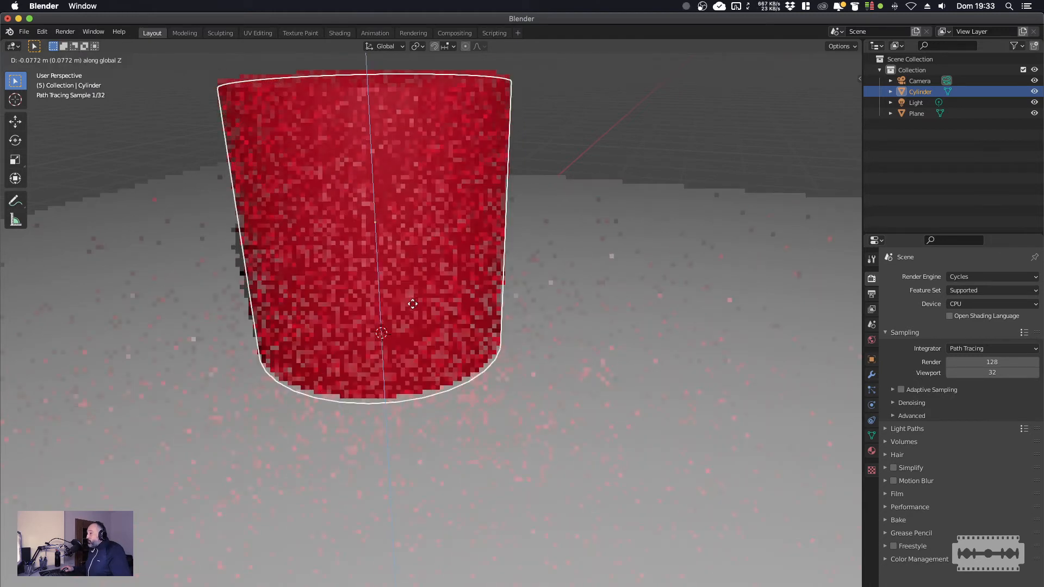
pyautogui.click(413, 304)
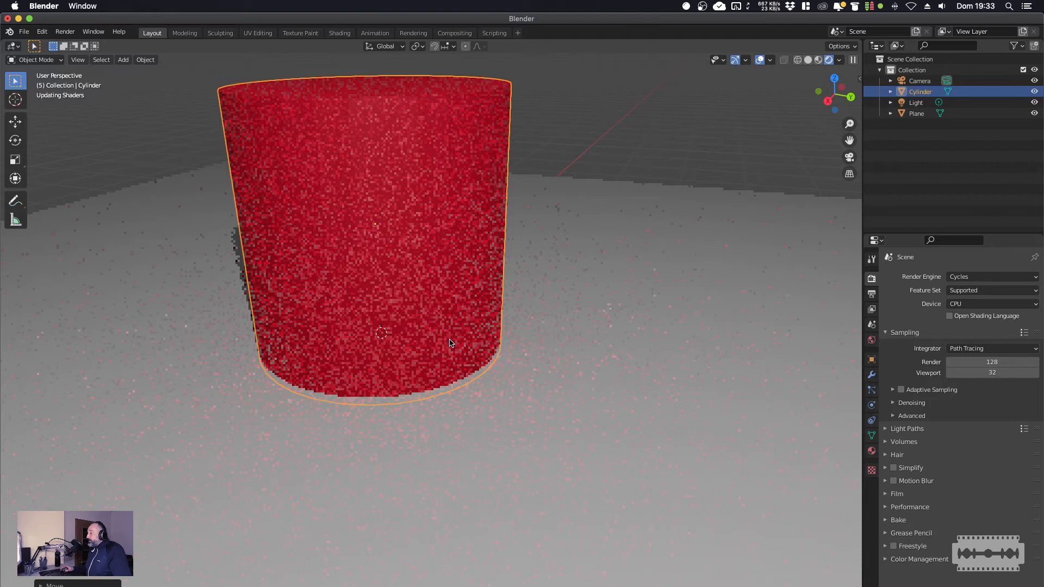
# Compare the front, left, right, top and bottom views of the scene, ending in the camera view.
pyautogui.press('KP_1')
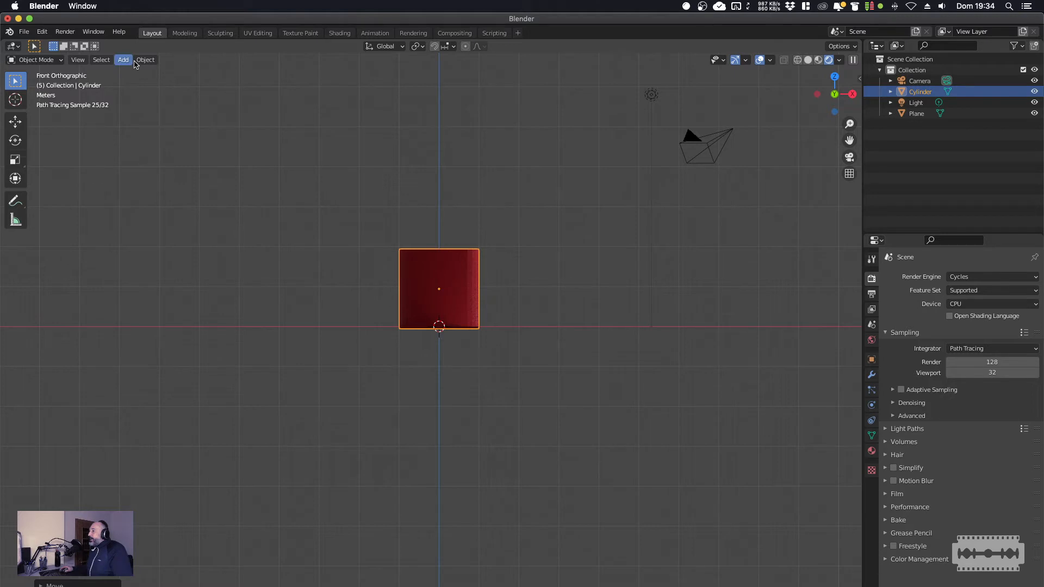
pyautogui.click(834, 76)
pyautogui.click(833, 78)
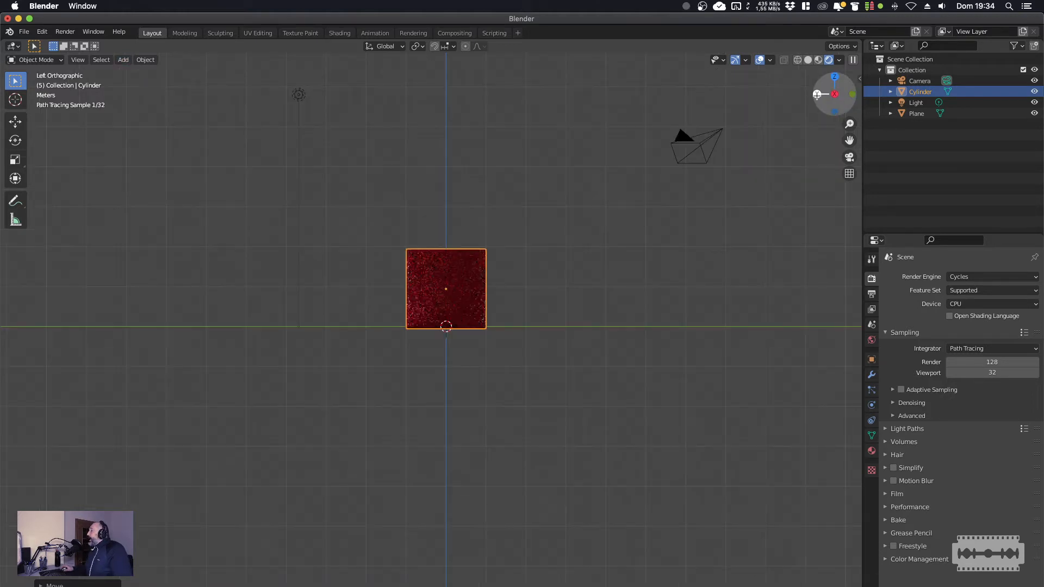
pyautogui.click(834, 76)
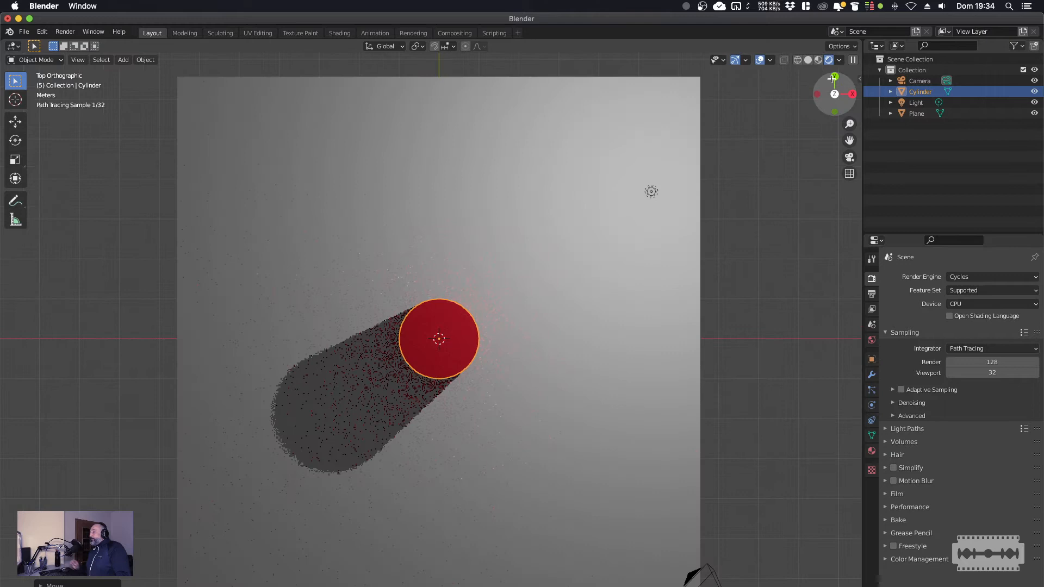
pyautogui.click(850, 158)
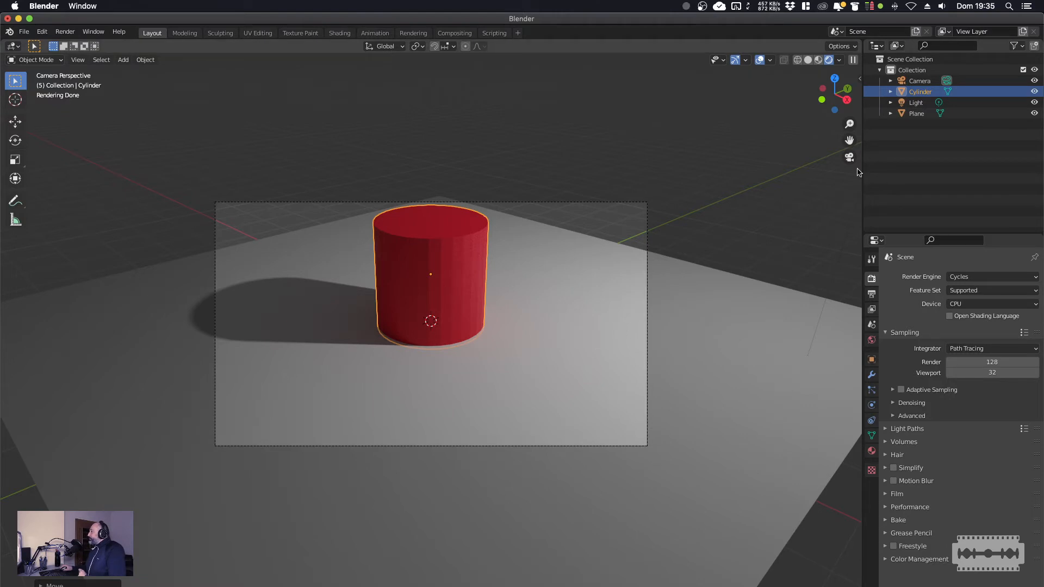
pyautogui.click(835, 79)
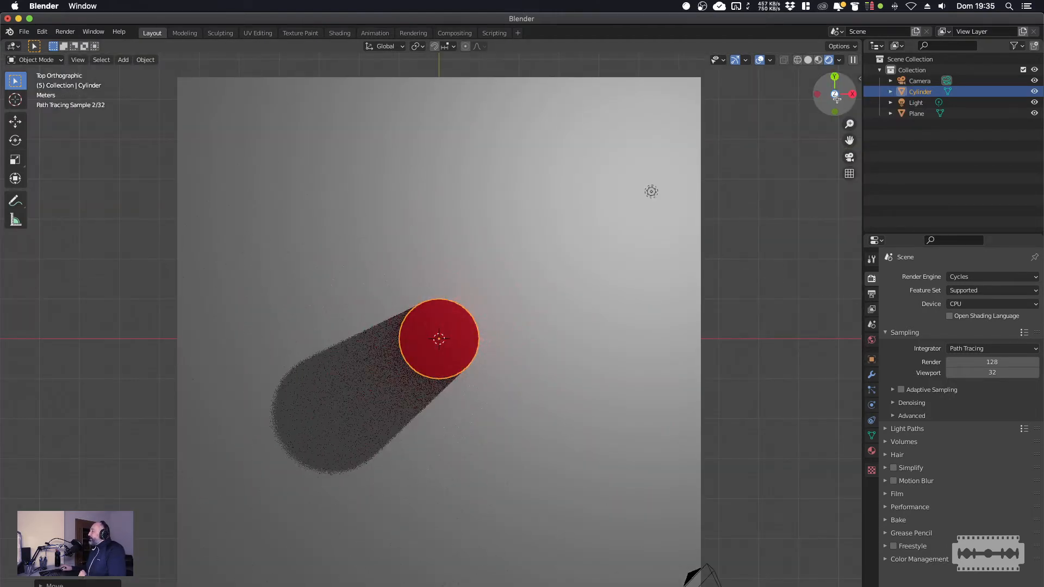
pyautogui.click(850, 94)
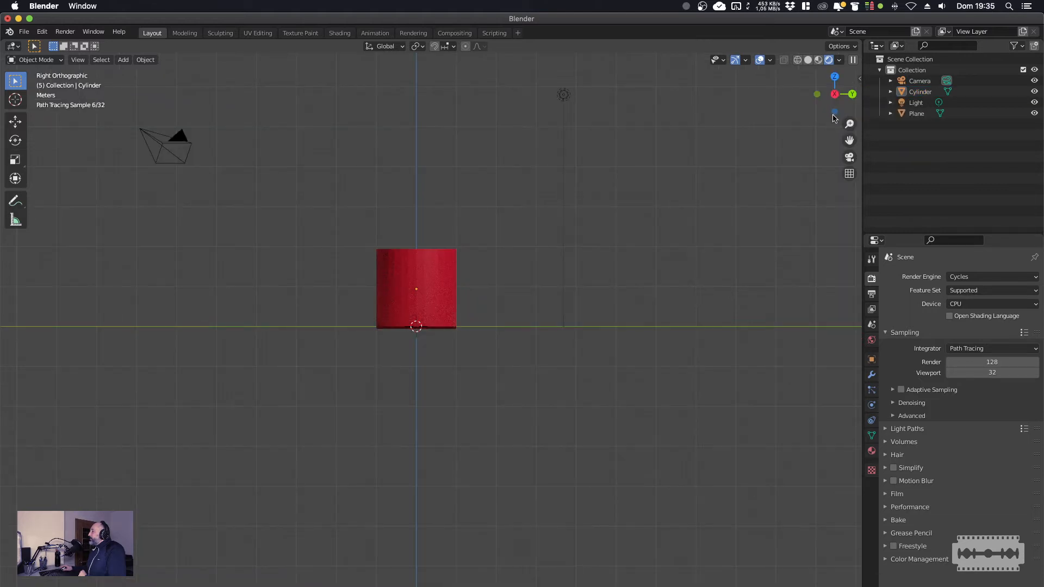
pyautogui.click(836, 78)
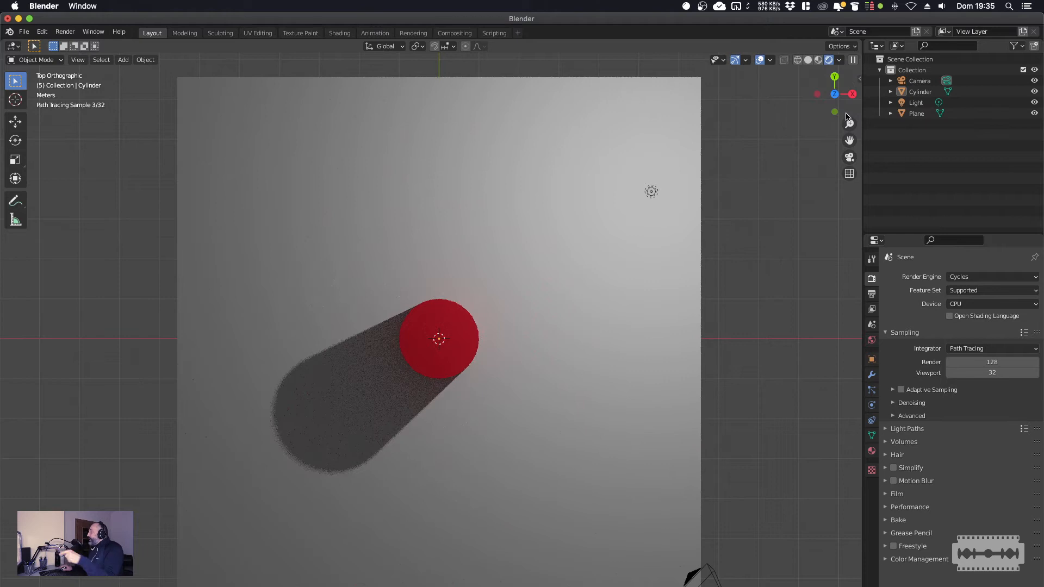
pyautogui.click(854, 93)
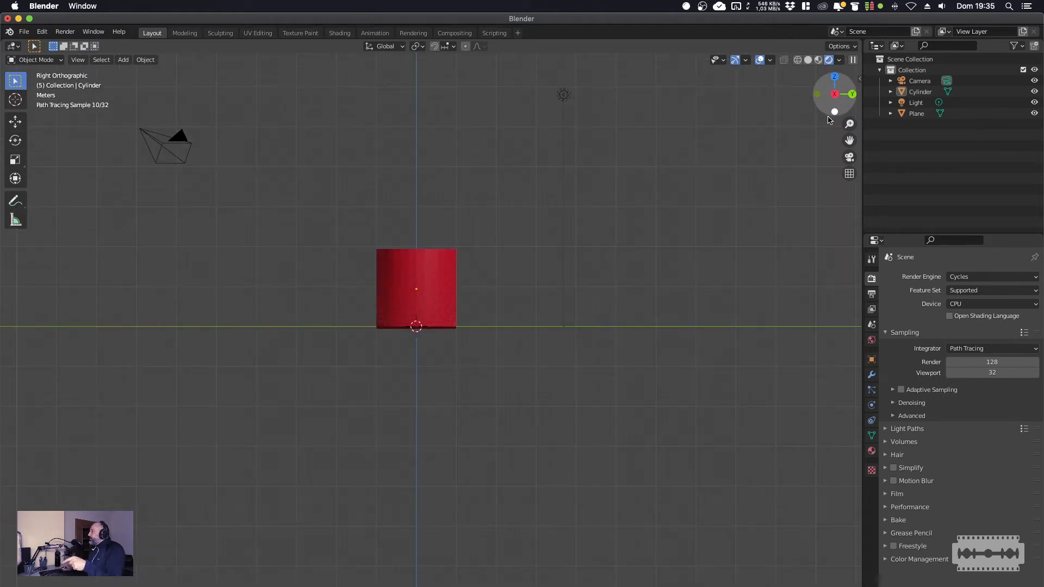
pyautogui.click(833, 112)
pyautogui.click(820, 94)
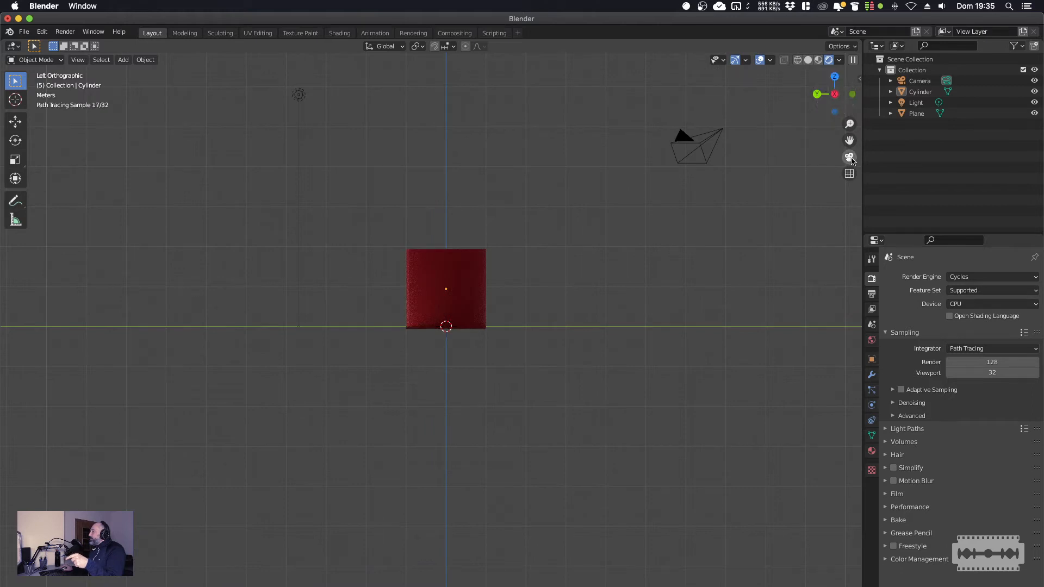
pyautogui.click(849, 158)
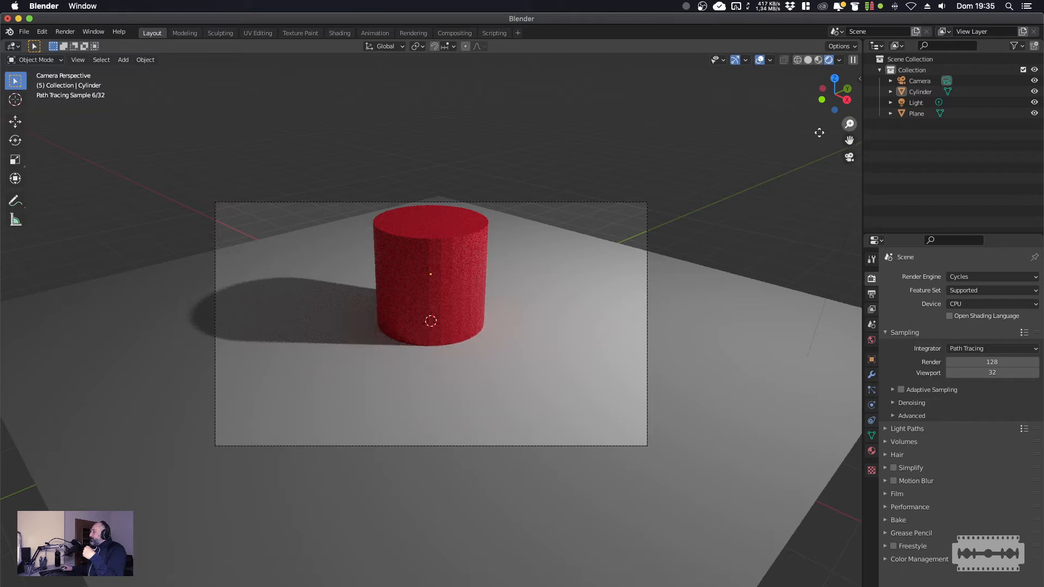
# Select the plane, examine the whole scene from outside the camera and return to the camera view.
pyautogui.moveTo(471, 284); pyautogui.dragTo(566, 236, button='middle')
pyautogui.click(559, 267)
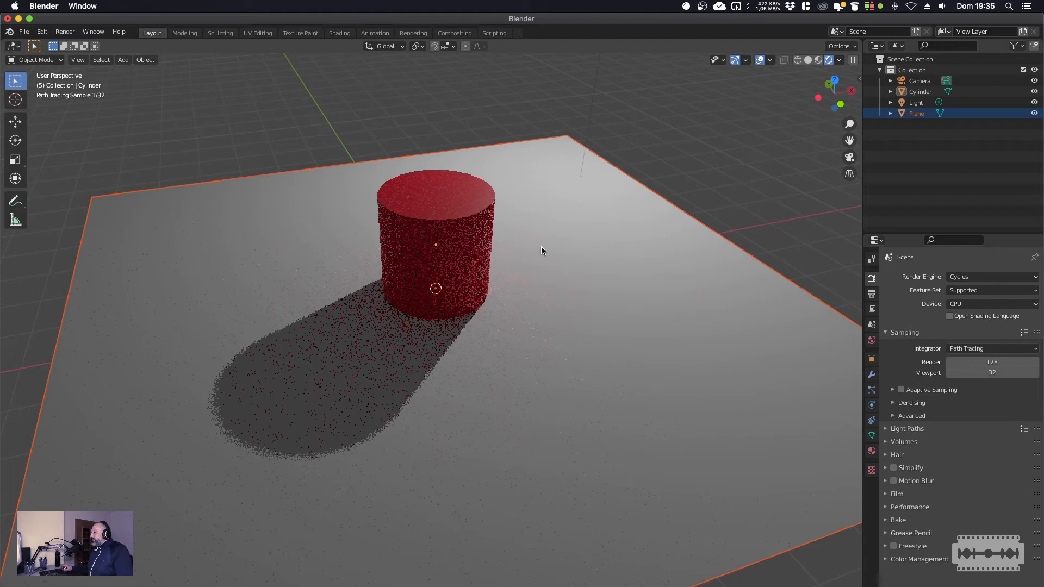
pyautogui.scroll(-2, 541, 246)
pyautogui.keyDown('shift'); pyautogui.moveTo(526, 265); pyautogui.dragTo(605, 250, button='middle'); pyautogui.keyUp('shift')
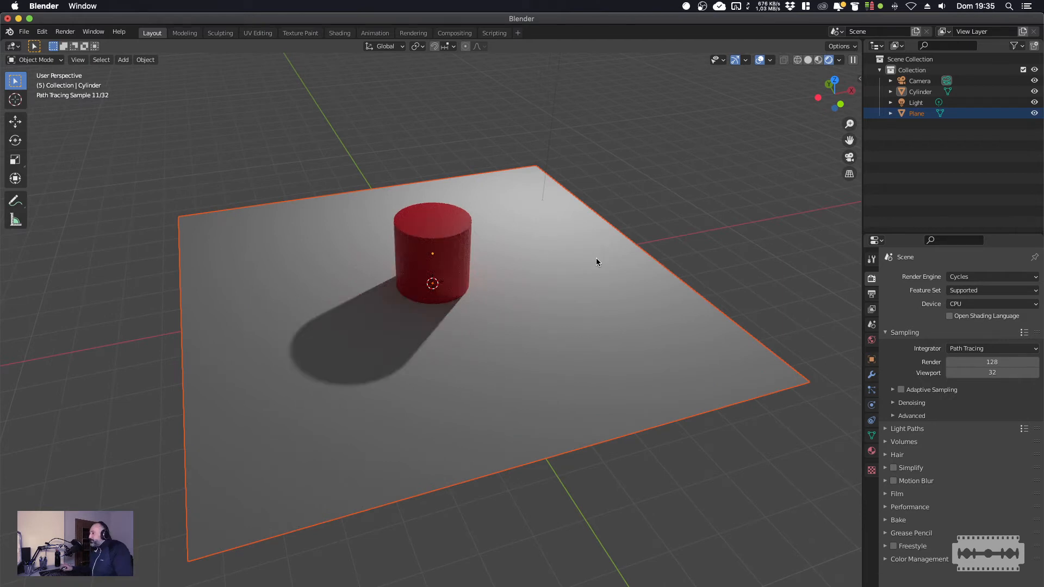
pyautogui.keyDown('shift'); pyautogui.moveTo(596, 258); pyautogui.dragTo(641, 250, button='middle'); pyautogui.keyUp('shift')
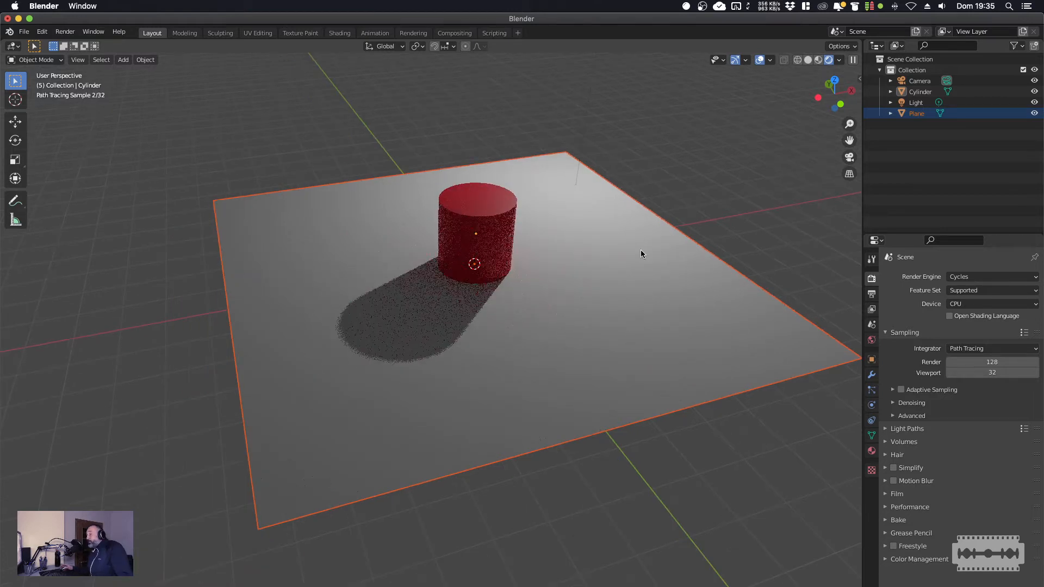
pyautogui.press('KP_0')
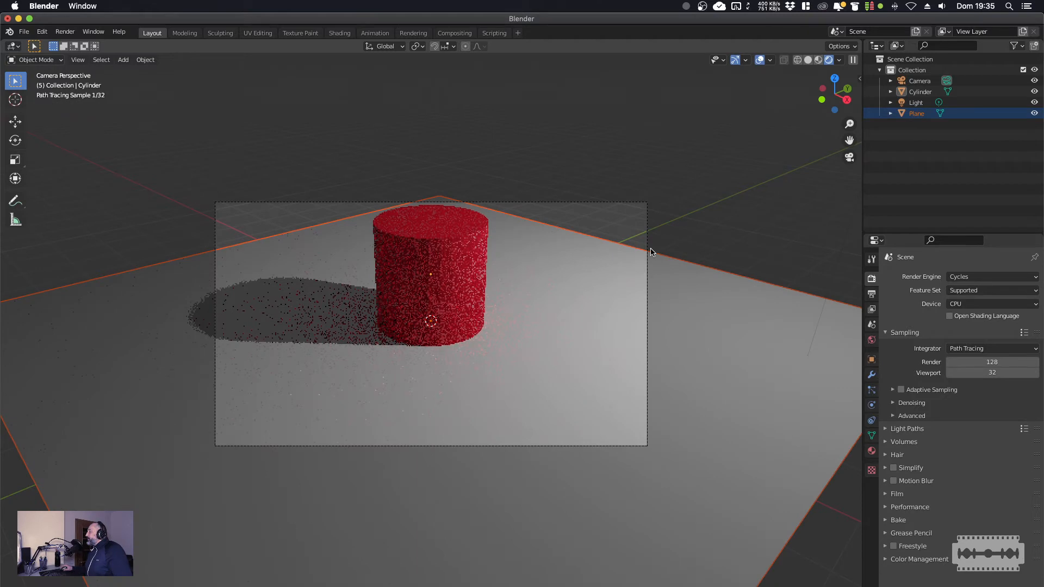
pyautogui.keyDown('shift'); pyautogui.moveTo(602, 247); pyautogui.dragTo(604, 202, button='middle'); pyautogui.keyUp('shift')
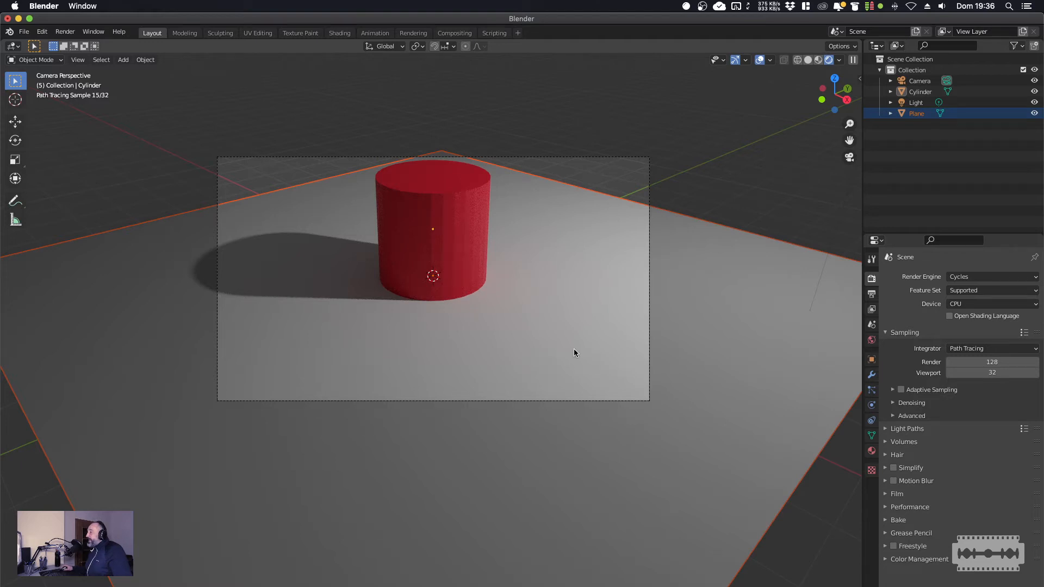
pyautogui.click(67, 34)
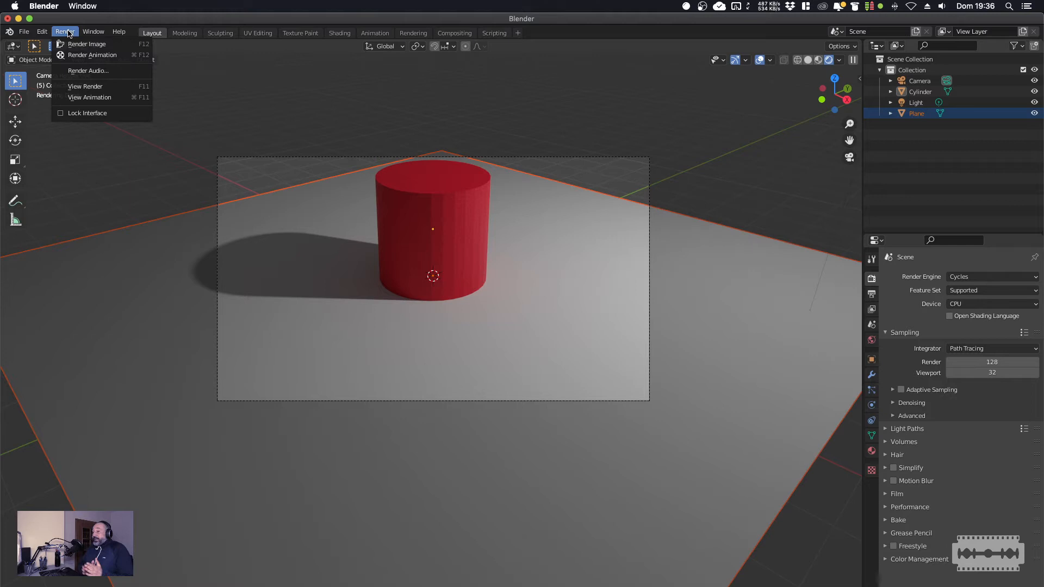
pyautogui.click(79, 44)
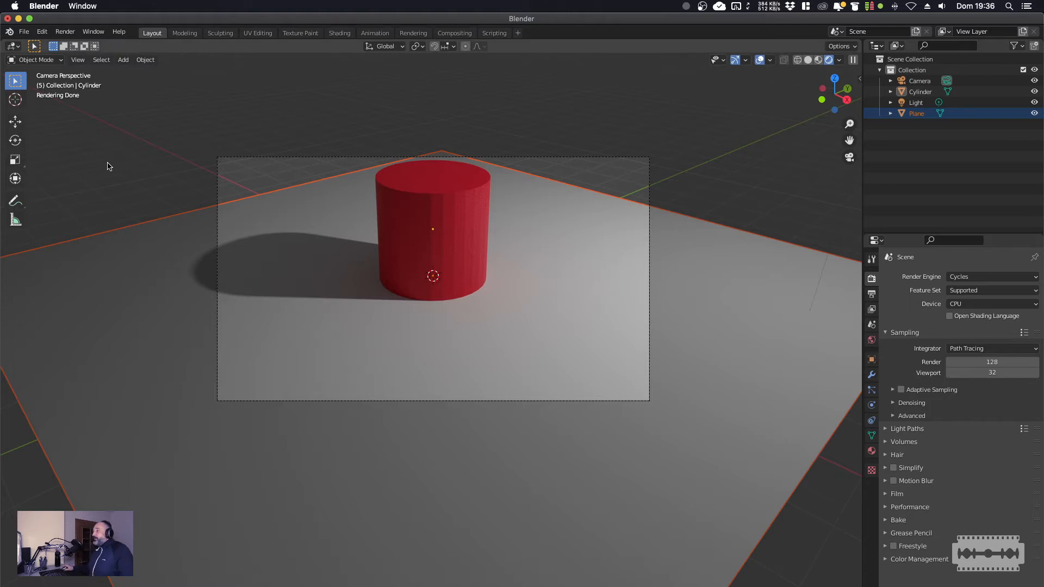
pyautogui.click(63, 32)
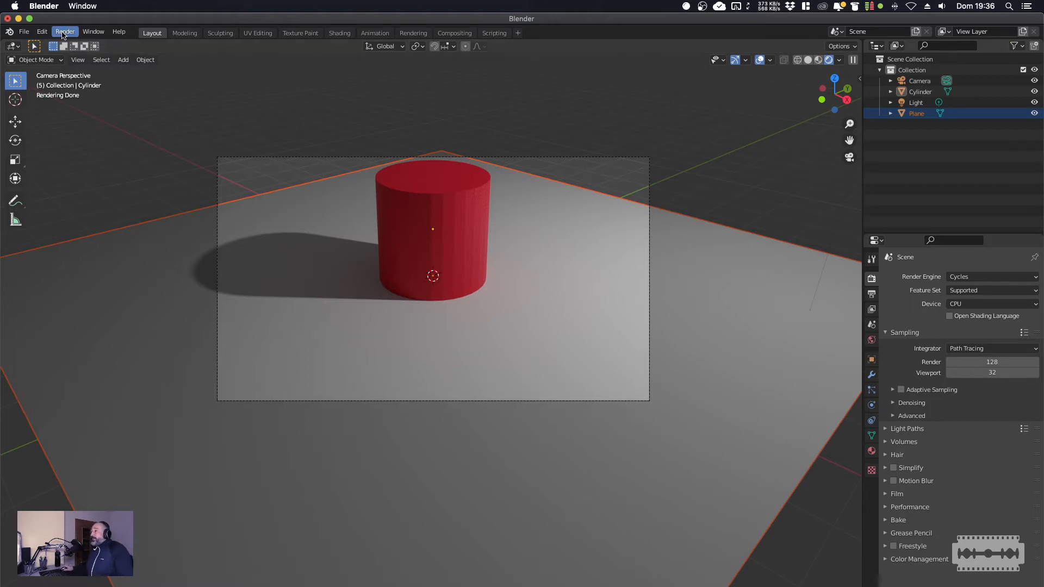
pyautogui.click(63, 33)
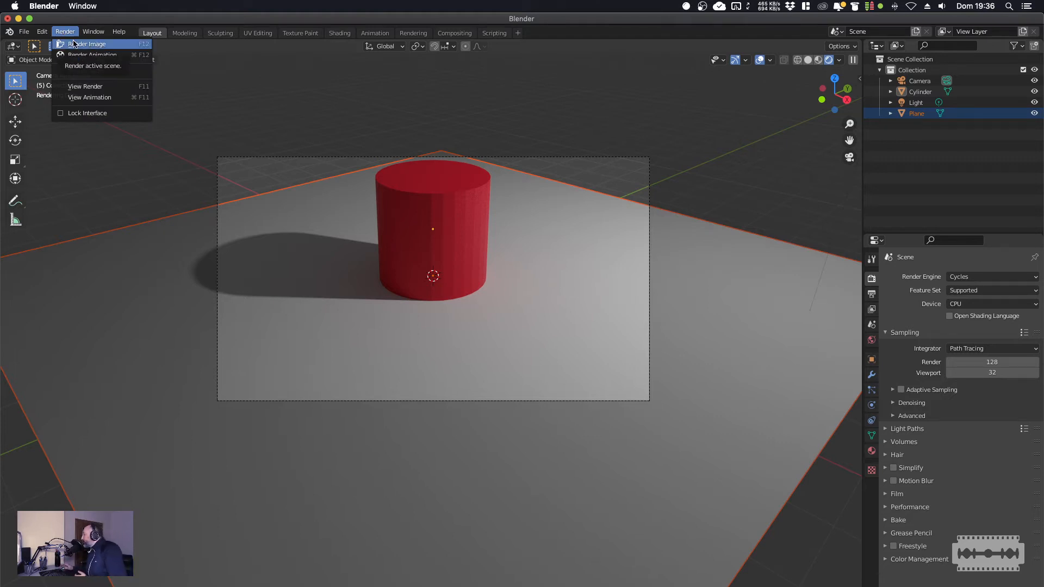
# Set the output frame rate to 50 fps and review the file format options, keeping PNG.
pyautogui.click(872, 294)
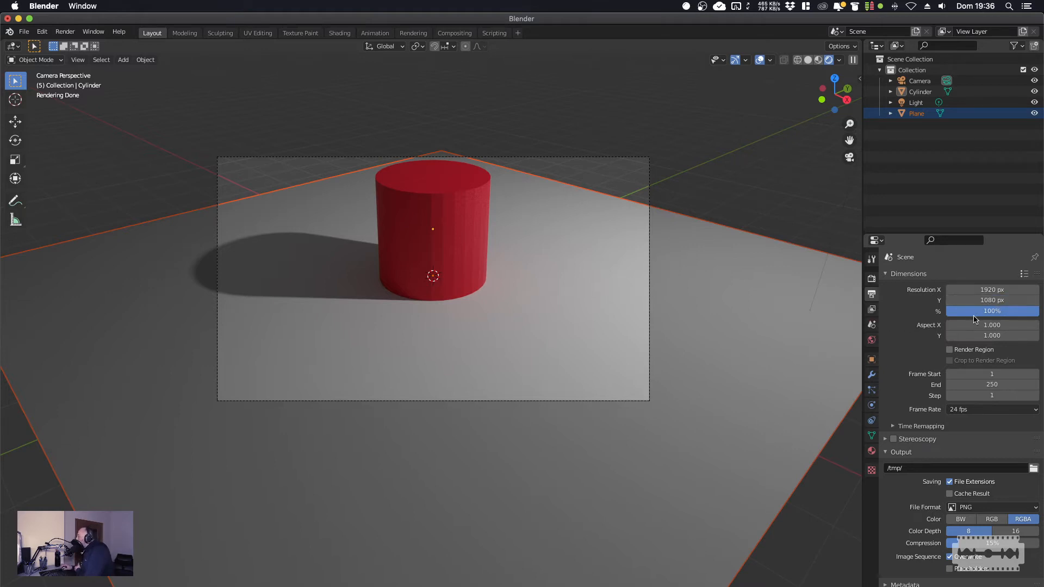
pyautogui.click(989, 411)
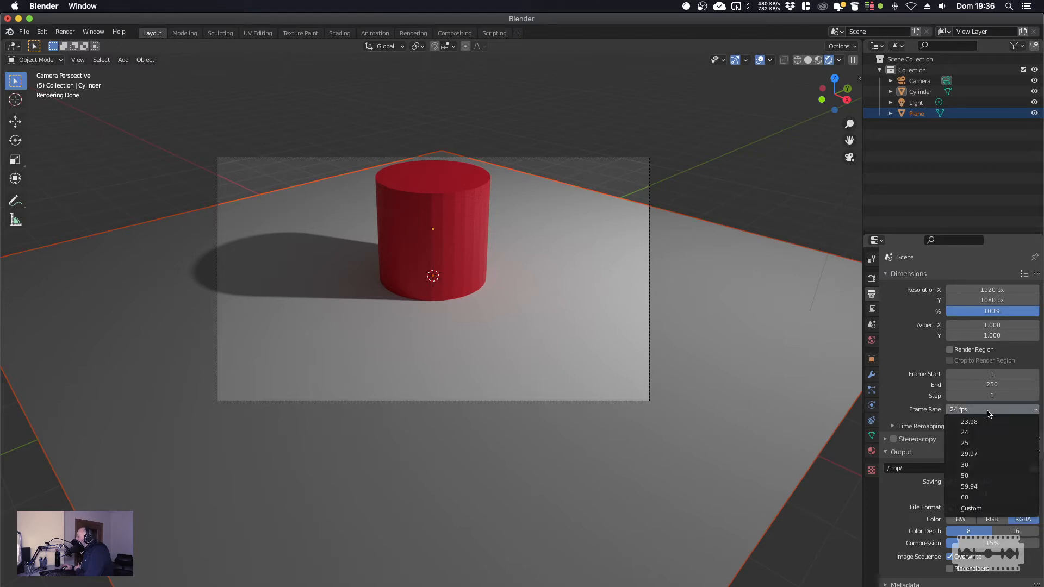
pyautogui.click(981, 480)
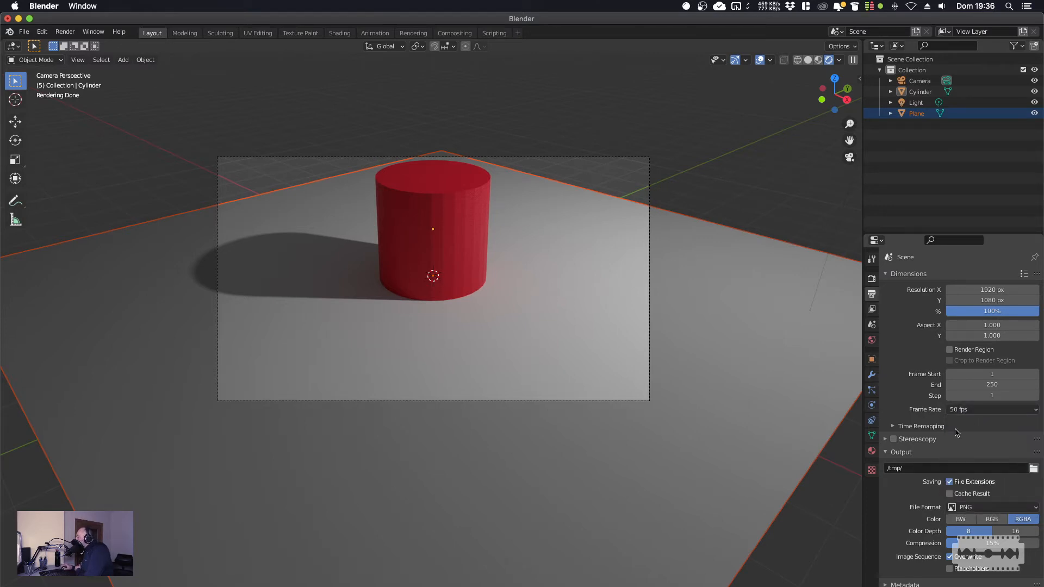
pyautogui.click(980, 510)
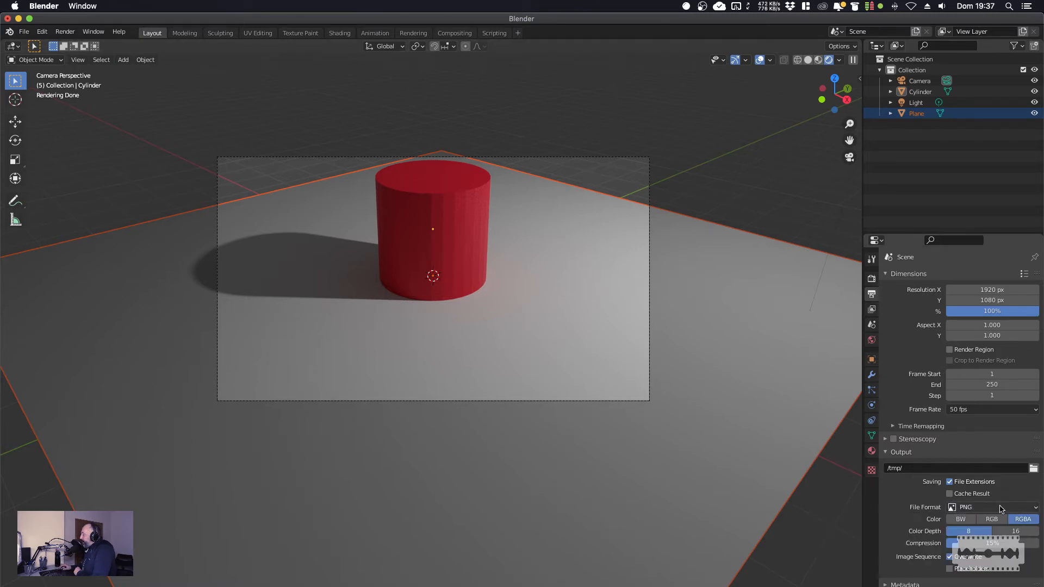
pyautogui.click(1001, 508)
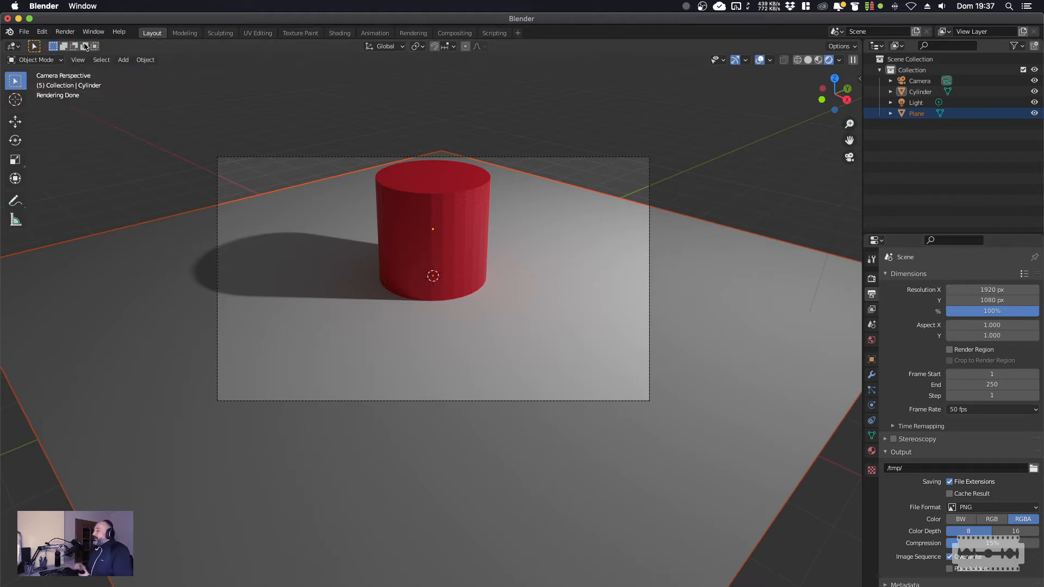
# Set the render resolution percentage to 25%.
pyautogui.press('F12')
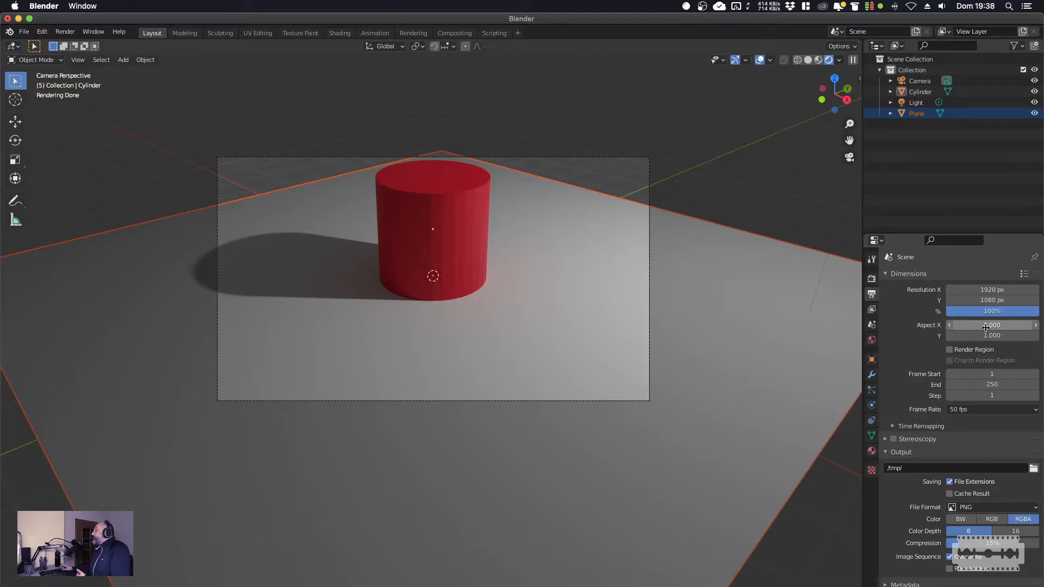
pyautogui.doubleClick(999, 311)
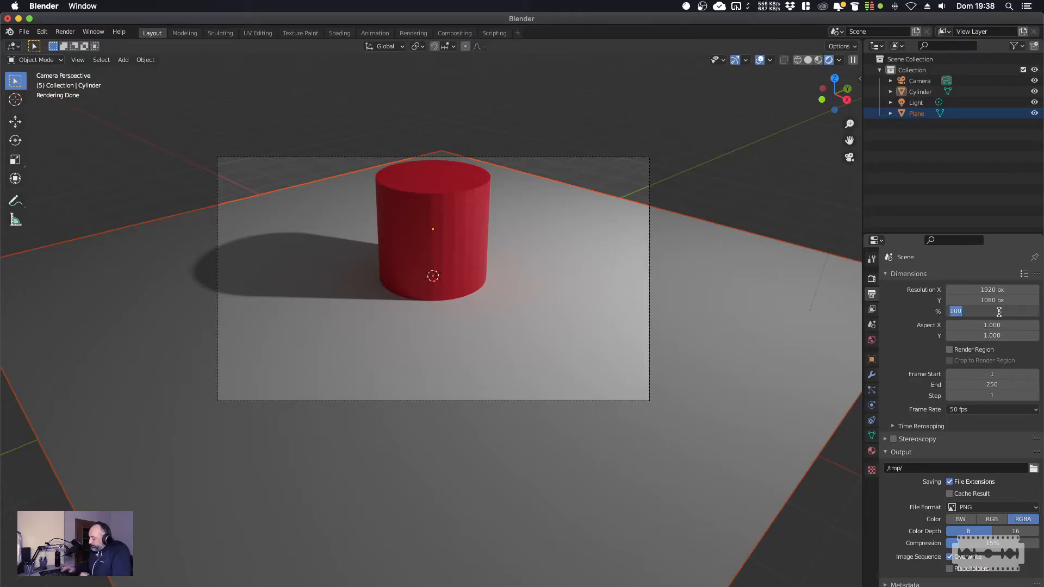
pyautogui.write('25')
pyautogui.press('Return')
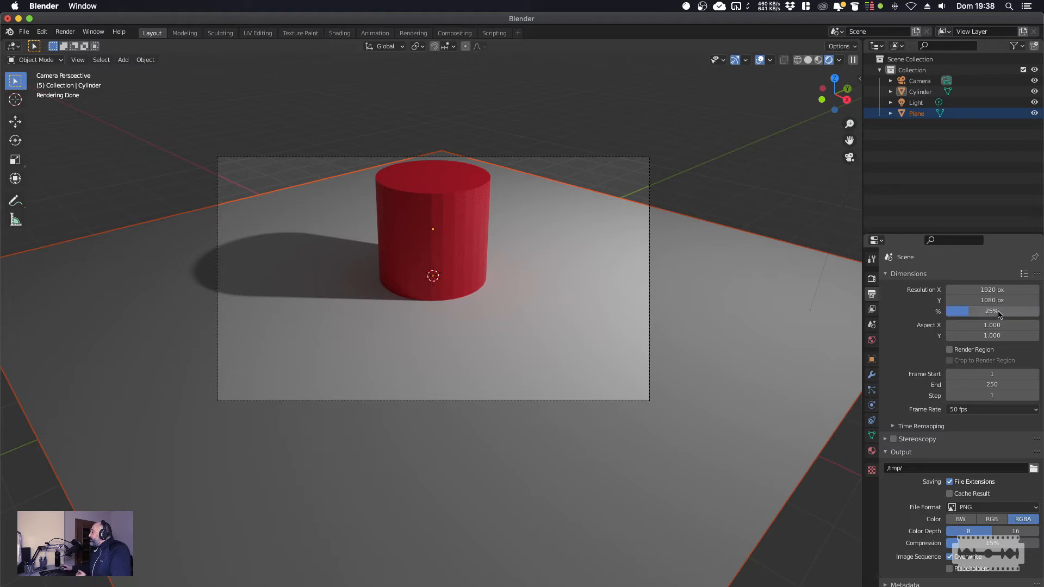
# Render the camera view as a still image, move the result window over the viewport and close it.
pyautogui.click(65, 32)
pyautogui.press('Escape')
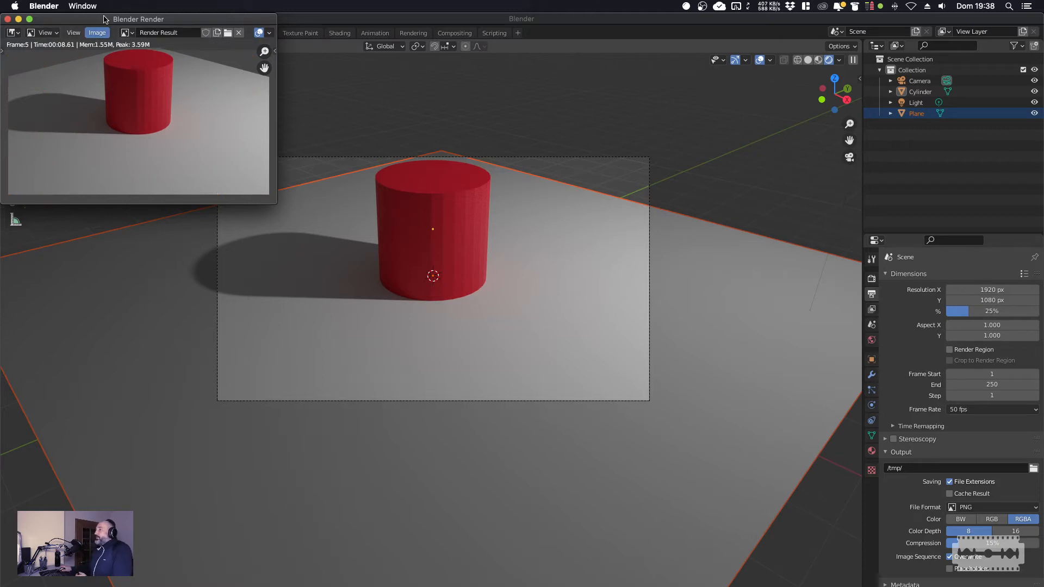
pyautogui.moveTo(105, 20); pyautogui.dragTo(293, 248)
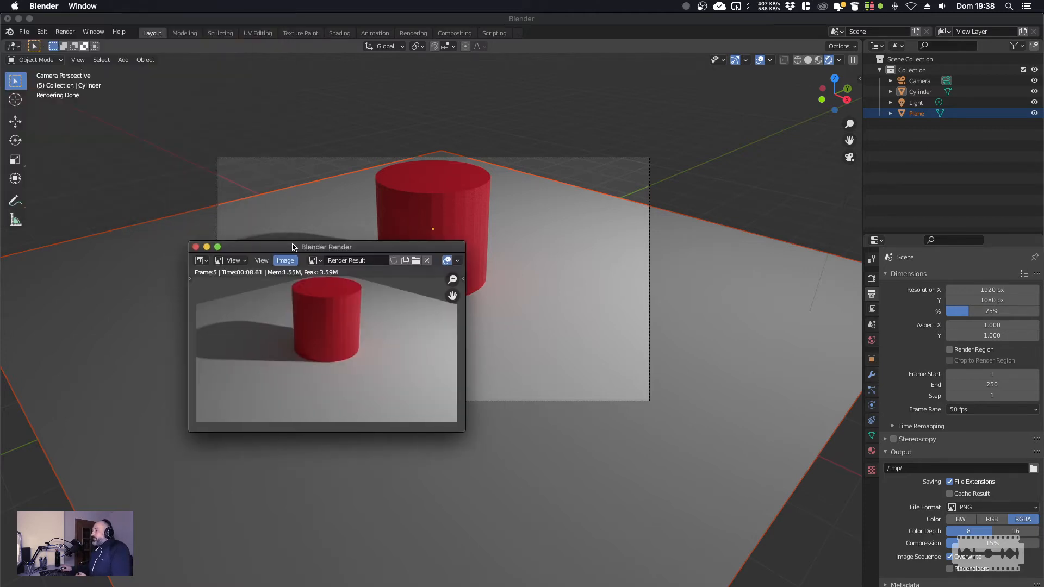
pyautogui.click(196, 247)
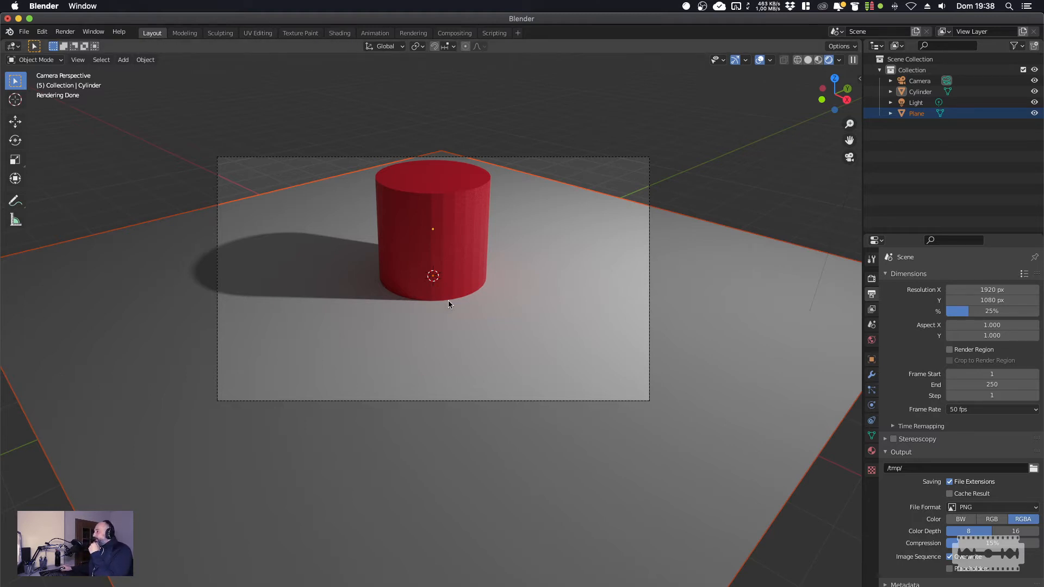
# Leave the camera view and examine the cylinder and its shadow on the plane from another angle.
pyautogui.moveTo(452, 300); pyautogui.dragTo(457, 298, button='middle')
pyautogui.moveTo(525, 312)
pyautogui.mouseDown(button='middle')
pyautogui.moveTo(488, 308)
pyautogui.moveTo(488, 319)
pyautogui.moveTo(456, 324)
pyautogui.moveTo(505, 294)
pyautogui.moveTo(527, 254)
pyautogui.moveTo(514, 304)
pyautogui.moveTo(522, 317)
pyautogui.mouseUp(button='middle')
pyautogui.scroll(-1, 526, 256)
pyautogui.scroll(3, 463, 396)
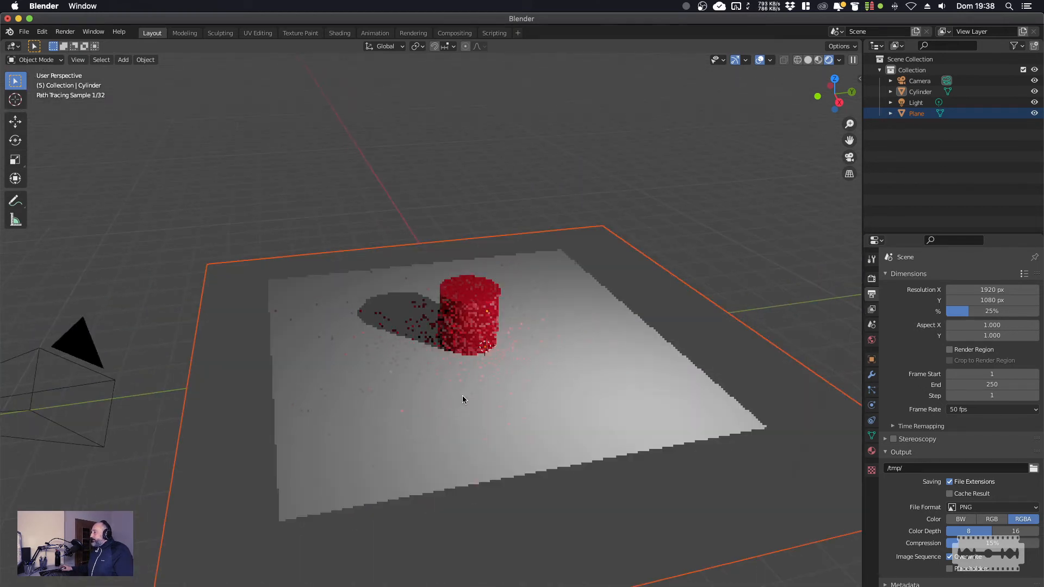
pyautogui.scroll(3, 462, 400)
pyautogui.keyDown('shift'); pyautogui.moveTo(531, 414); pyautogui.dragTo(482, 316, button='middle'); pyautogui.keyUp('shift')
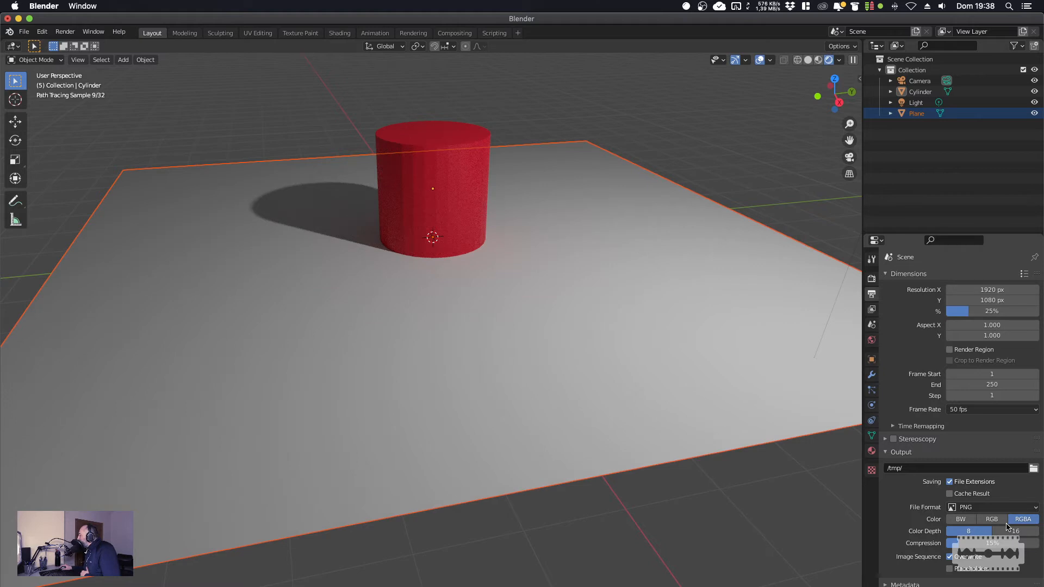
# Review the movie output file formats, keeping PNG, and view the render result in the Rendering workspace.
pyautogui.click(1036, 508)
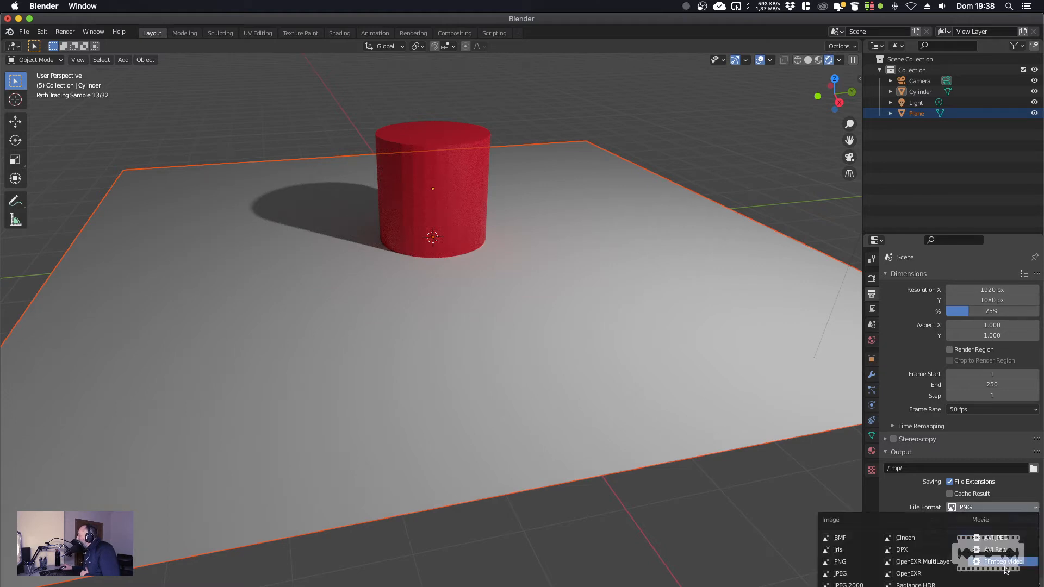
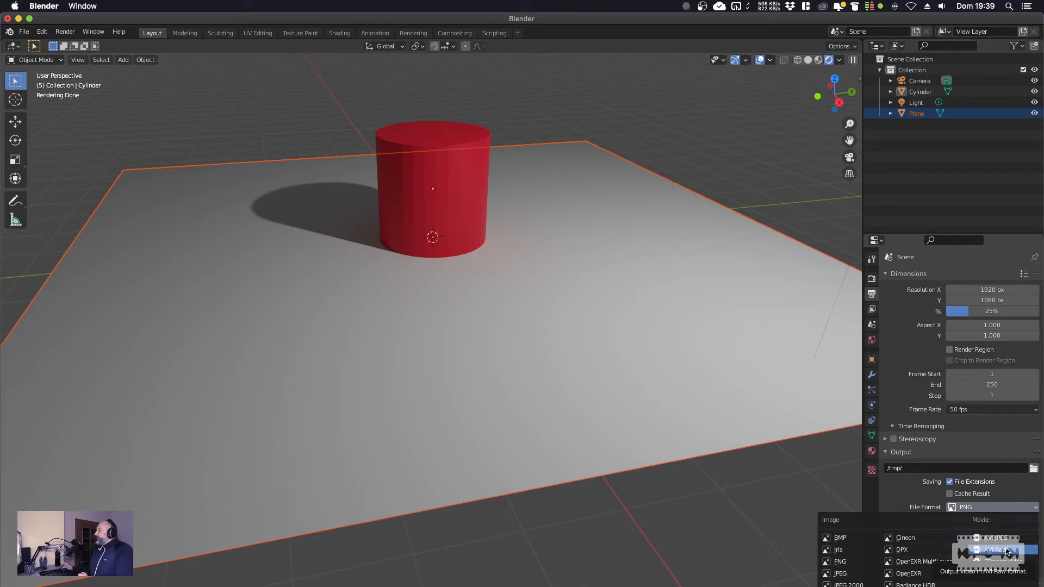
pyautogui.click(904, 501)
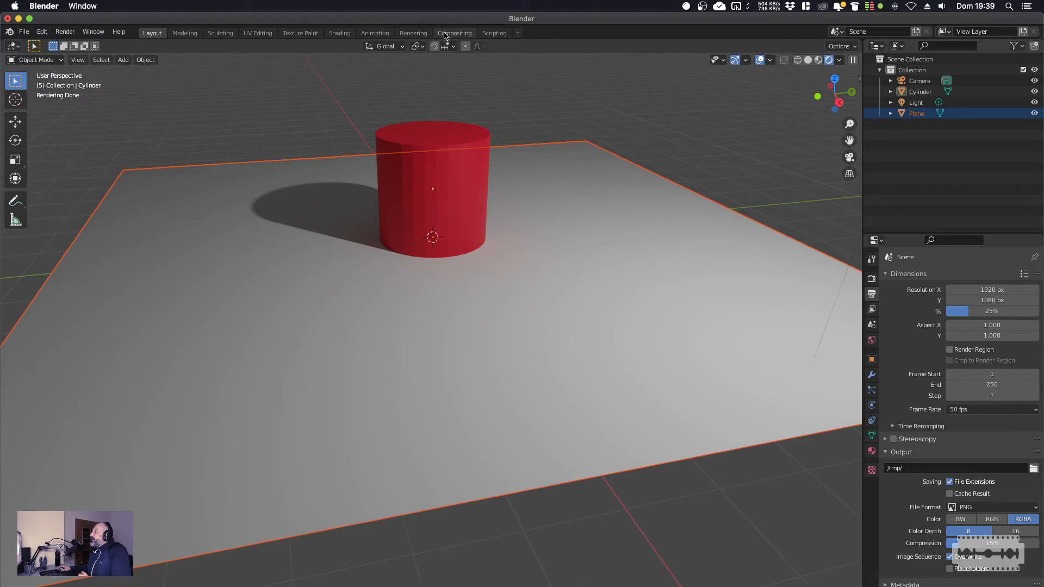
pyautogui.click(413, 35)
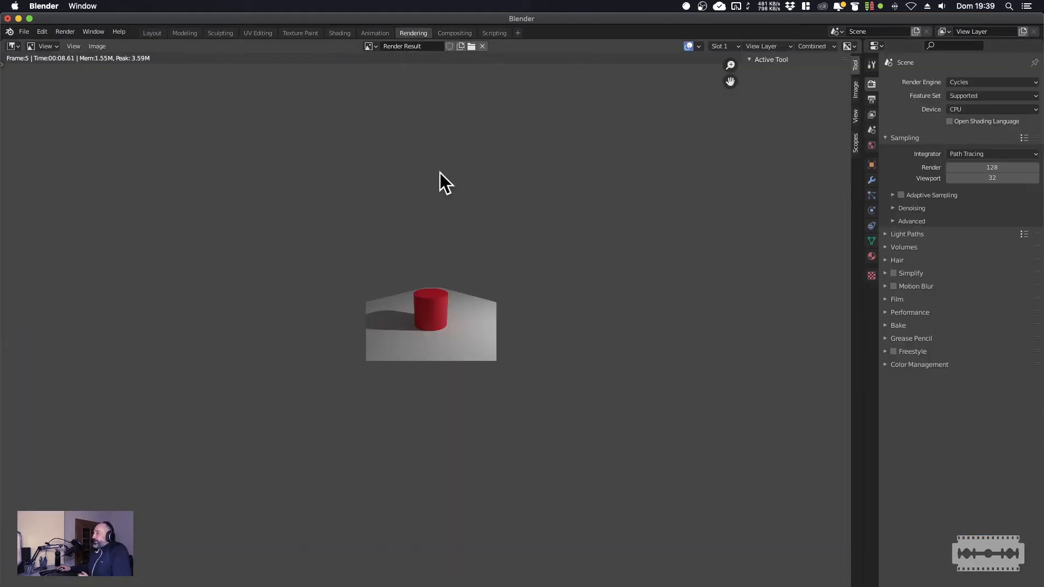
# Browse the categories of nodes that can be added in the Compositing workspace, without adding any.
pyautogui.click(451, 34)
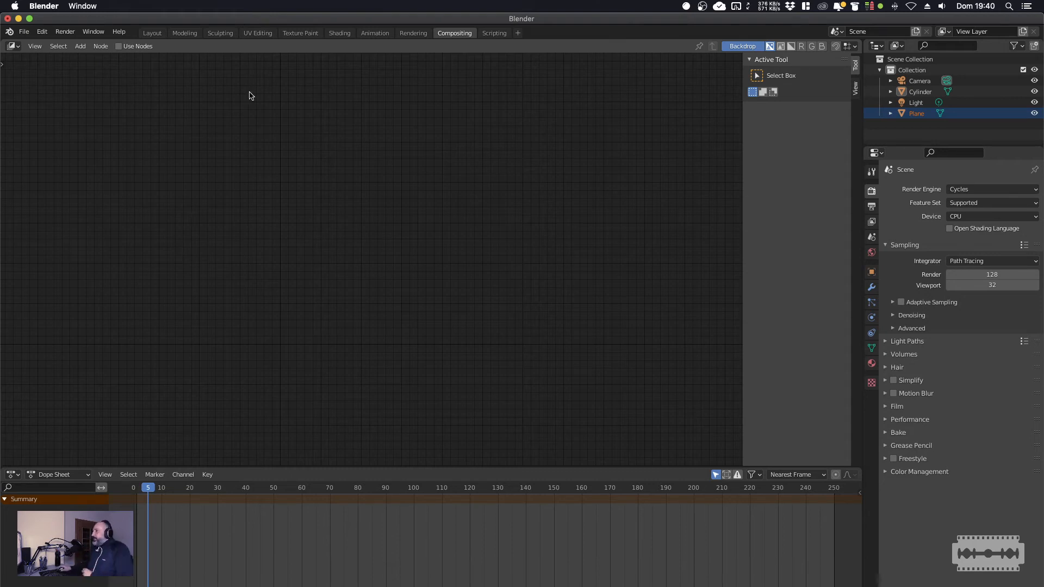
pyautogui.hotkey('shift', 'a')
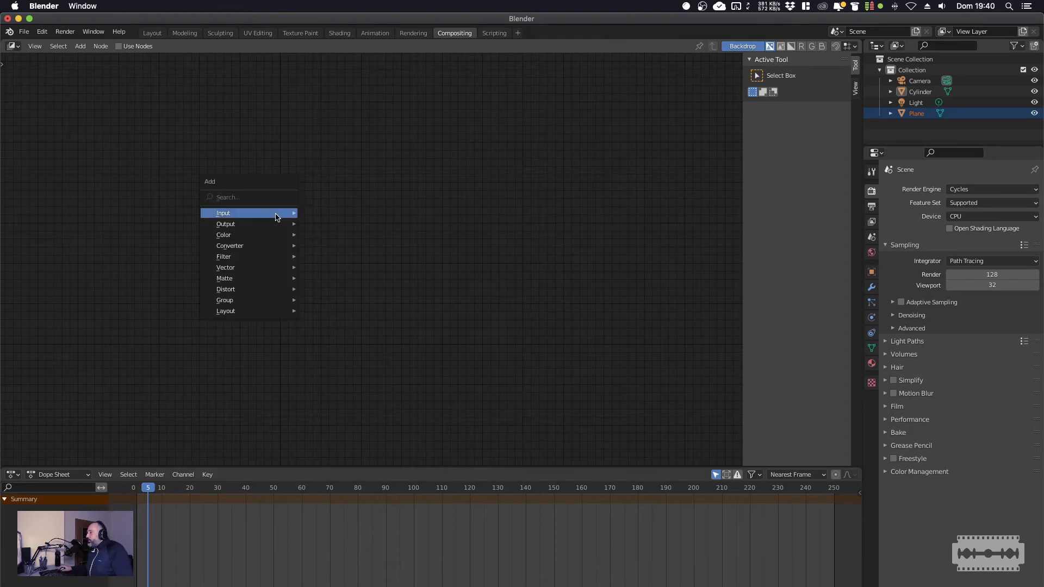
pyautogui.moveTo(275, 232)
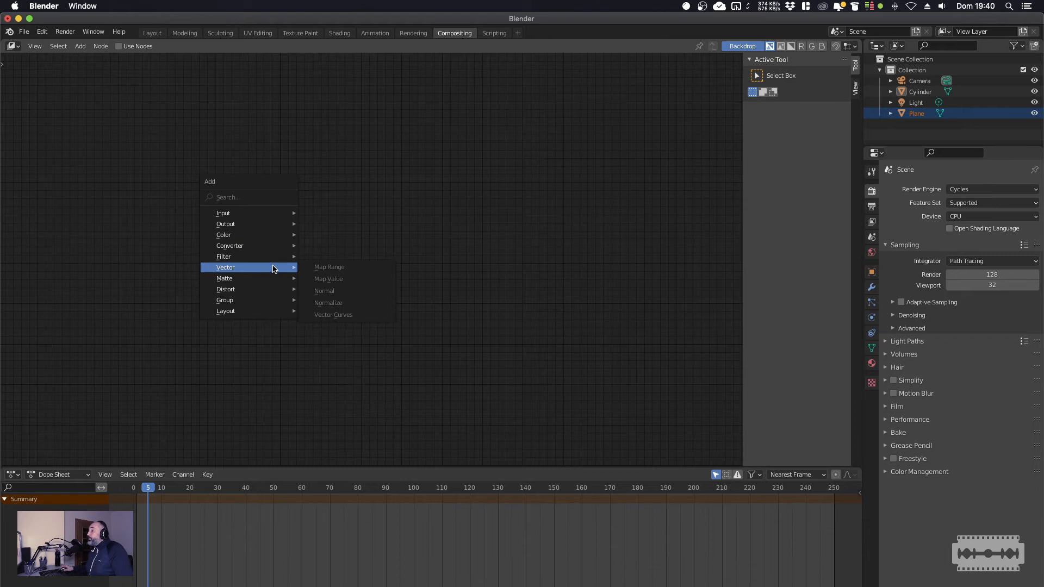
pyautogui.moveTo(274, 284)
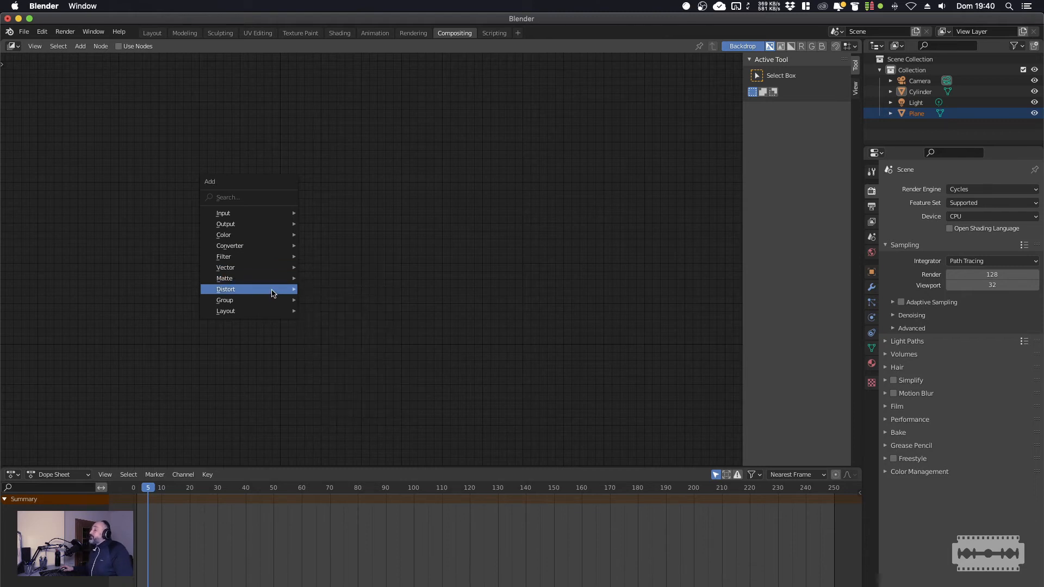
pyautogui.moveTo(275, 232)
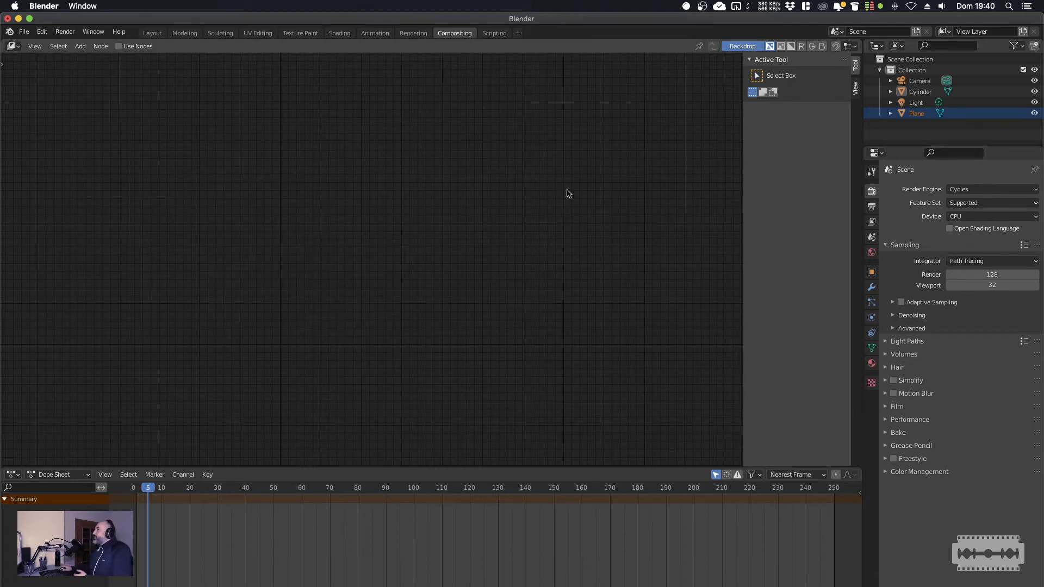
# Look at the Scripting workspace and return to the Layout workspace.
pyautogui.click(494, 34)
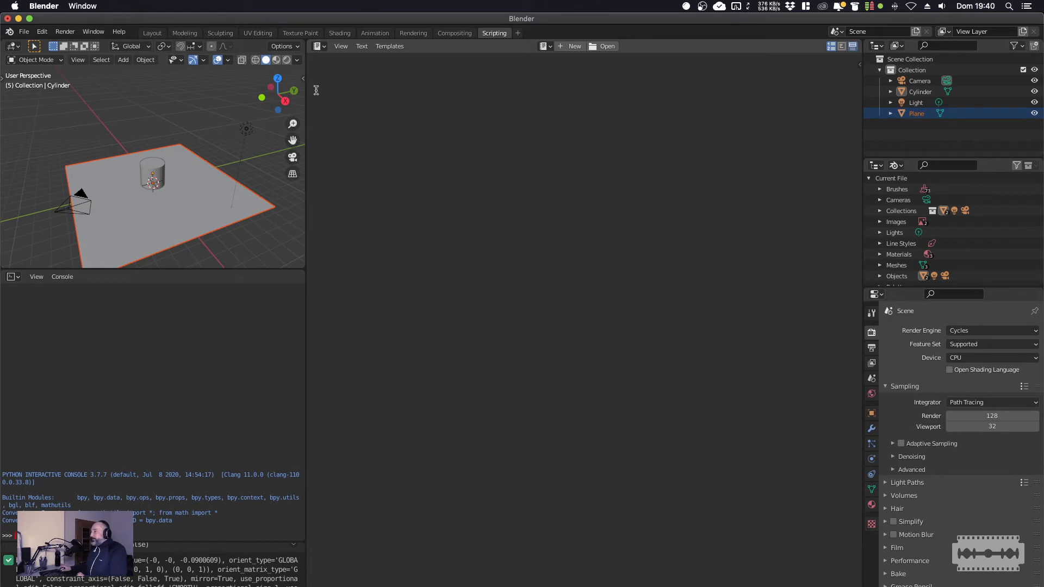
pyautogui.click(152, 34)
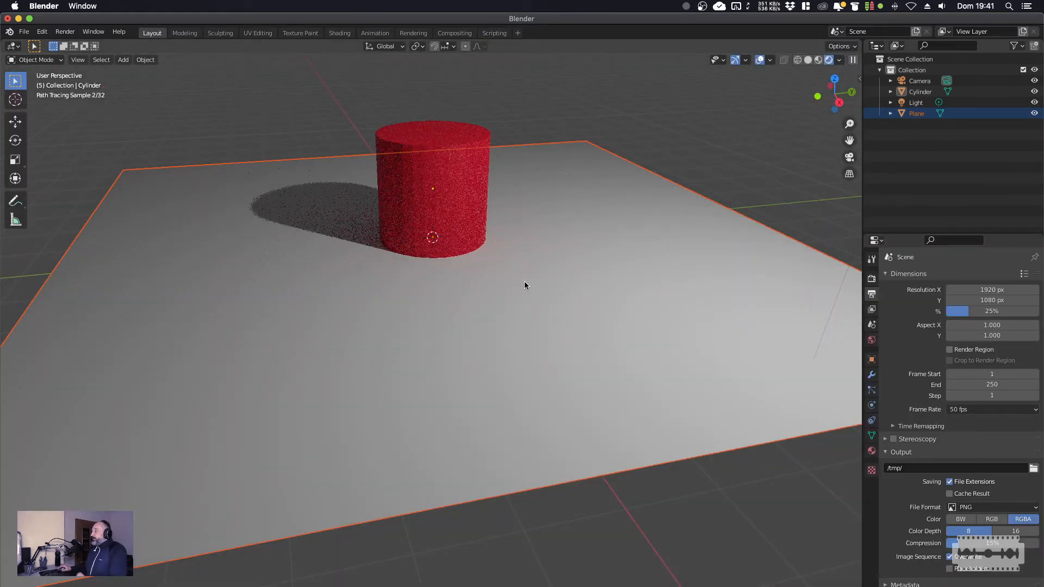
# Add a UV sphere and move it away from the cylinder to just beyond the plane's far edge.
pyautogui.keyDown('shift'); pyautogui.moveTo(524, 281); pyautogui.dragTo(544, 307, button='middle'); pyautogui.keyUp('shift')
pyautogui.scroll(-3, 531, 283)
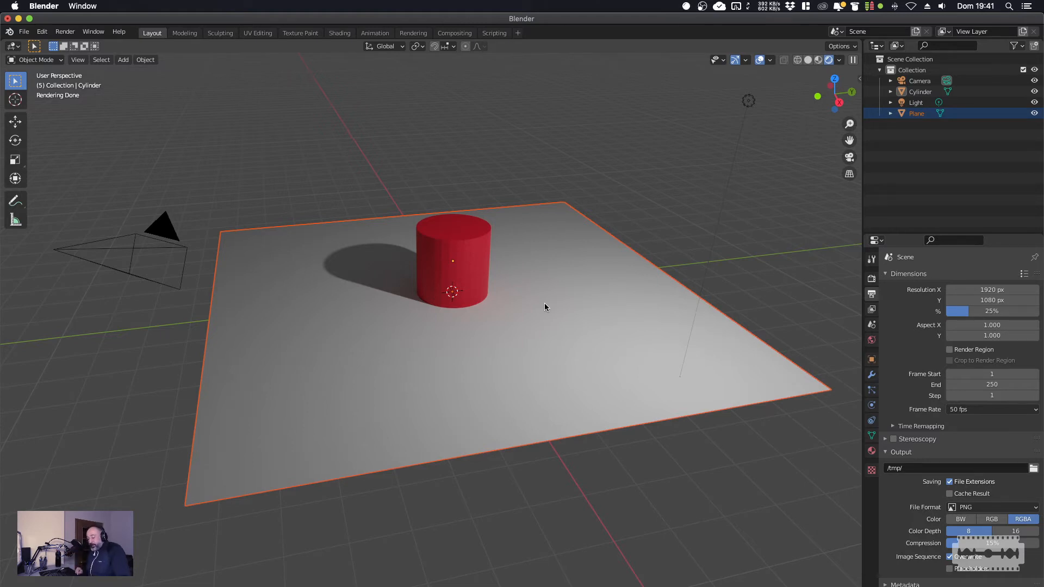
pyautogui.hotkey('shift', 'a')
pyautogui.moveTo(545, 305)
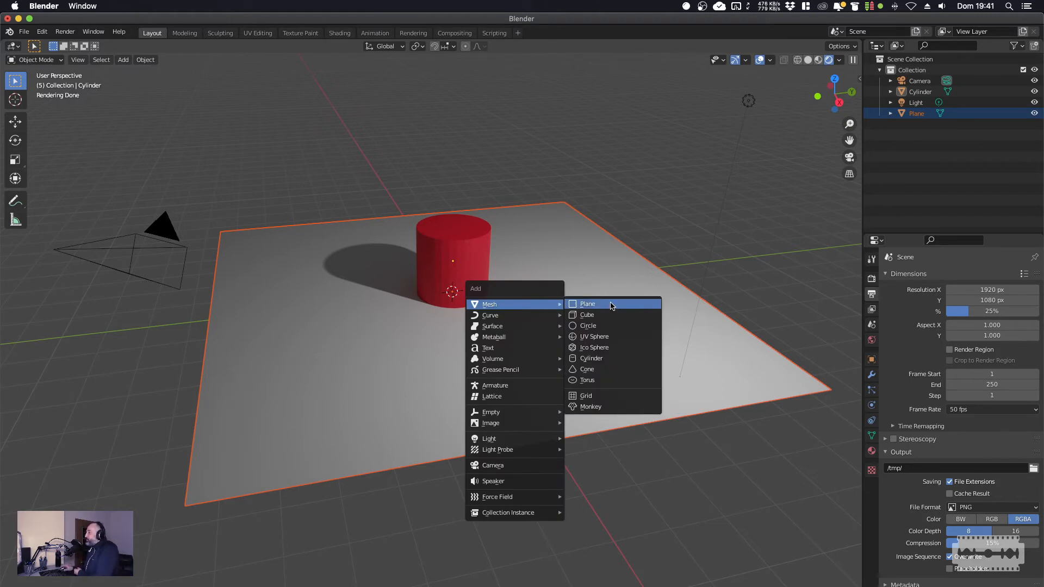
pyautogui.click(610, 336)
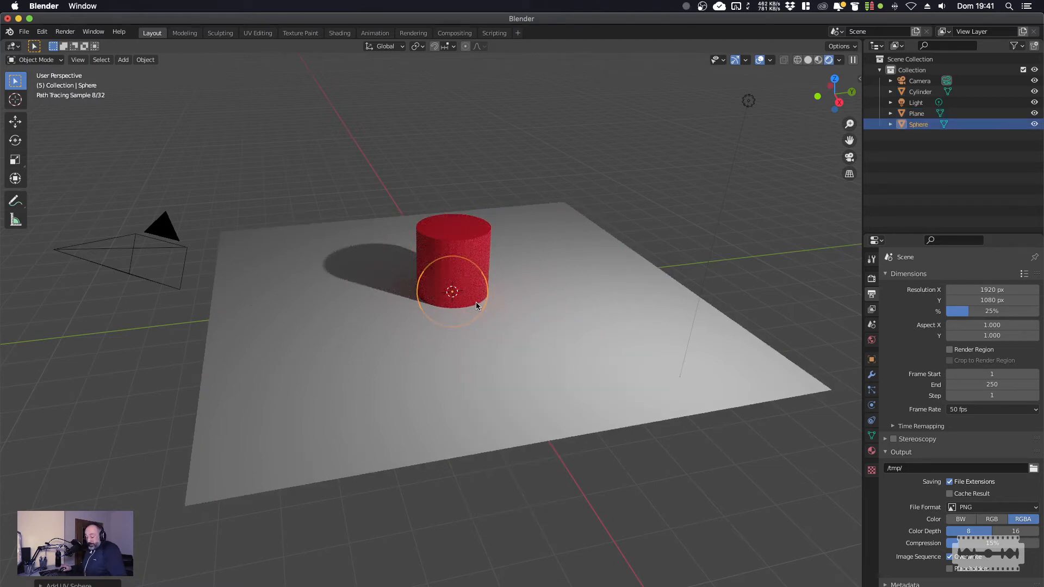
pyautogui.press('g')
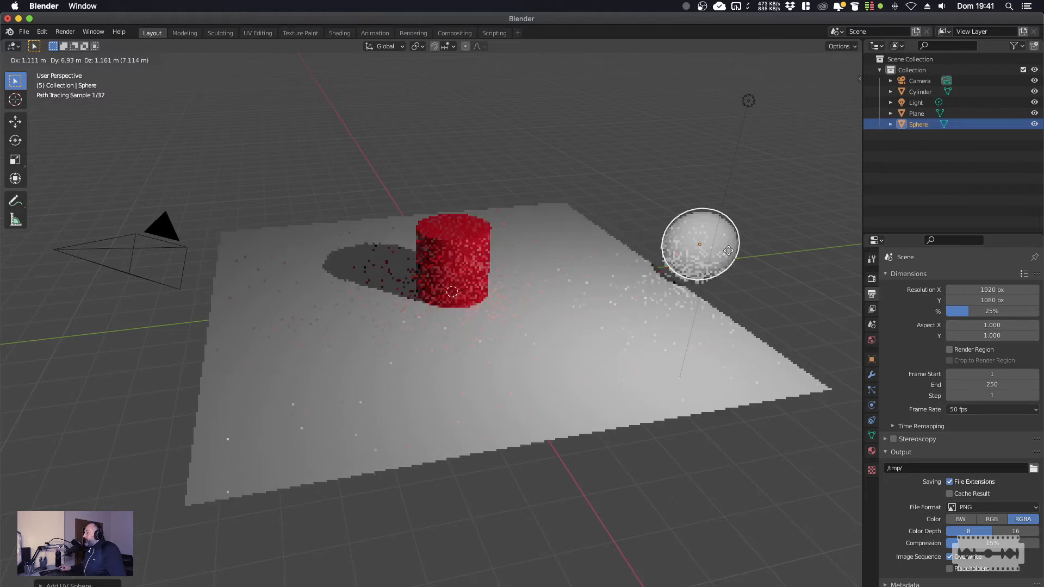
pyautogui.click(745, 247)
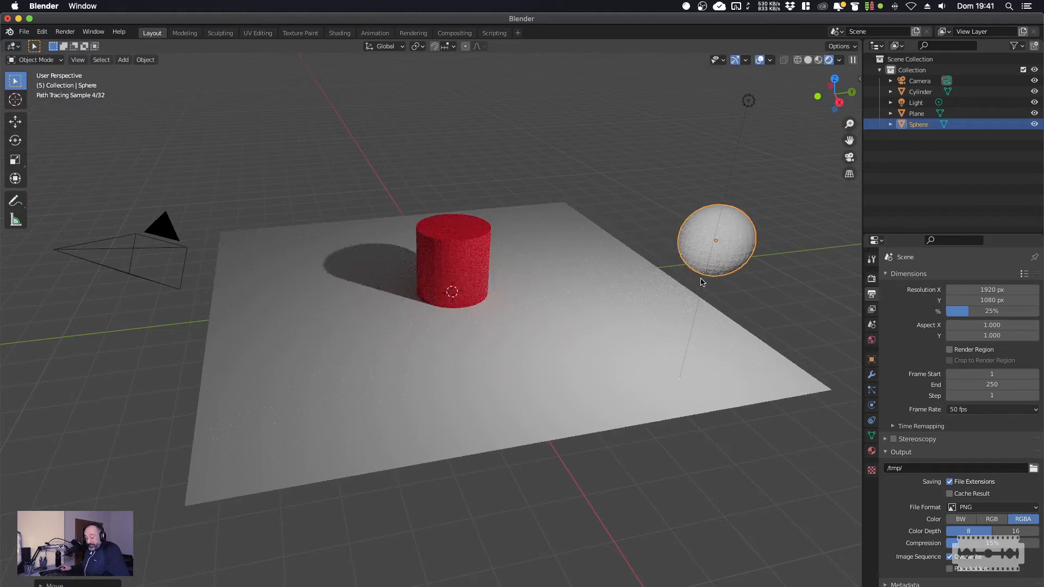
# Add an ico sphere and move it about 8.8 m, placing it beside the UV sphere.
pyautogui.hotkey('shift', 'a')
pyautogui.moveTo(699, 280)
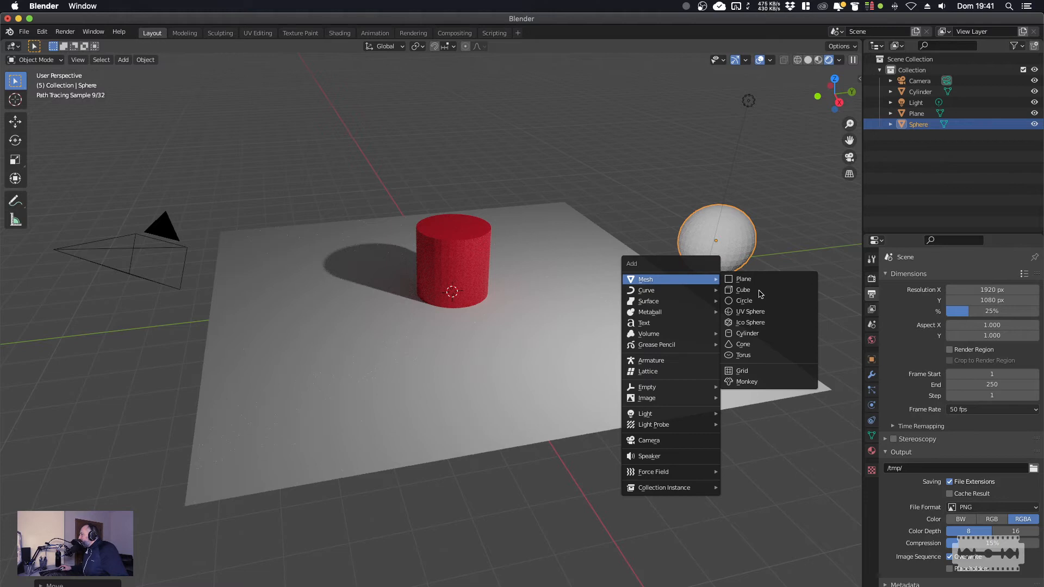
pyautogui.click(764, 327)
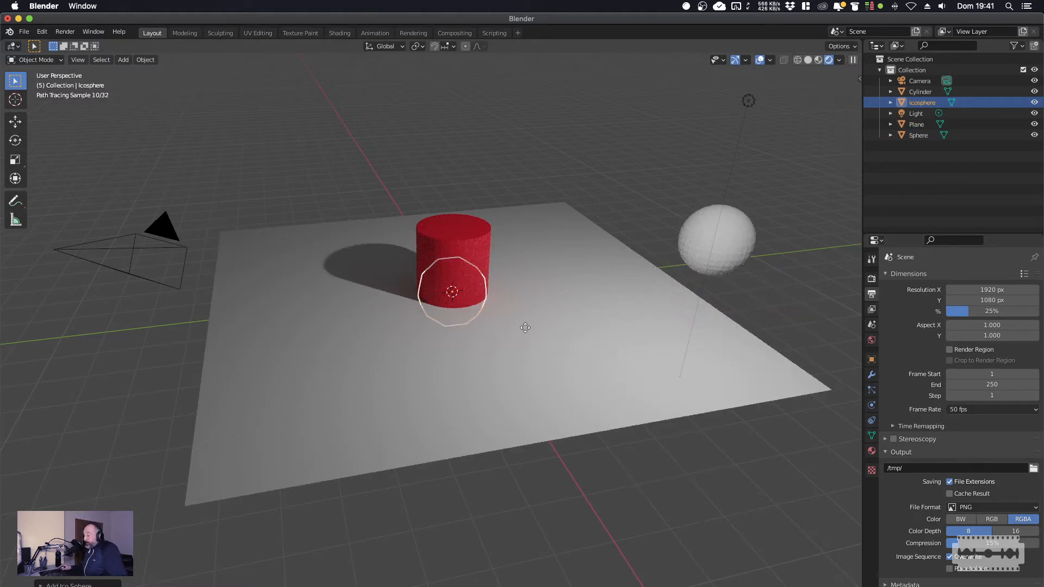
pyautogui.press('g')
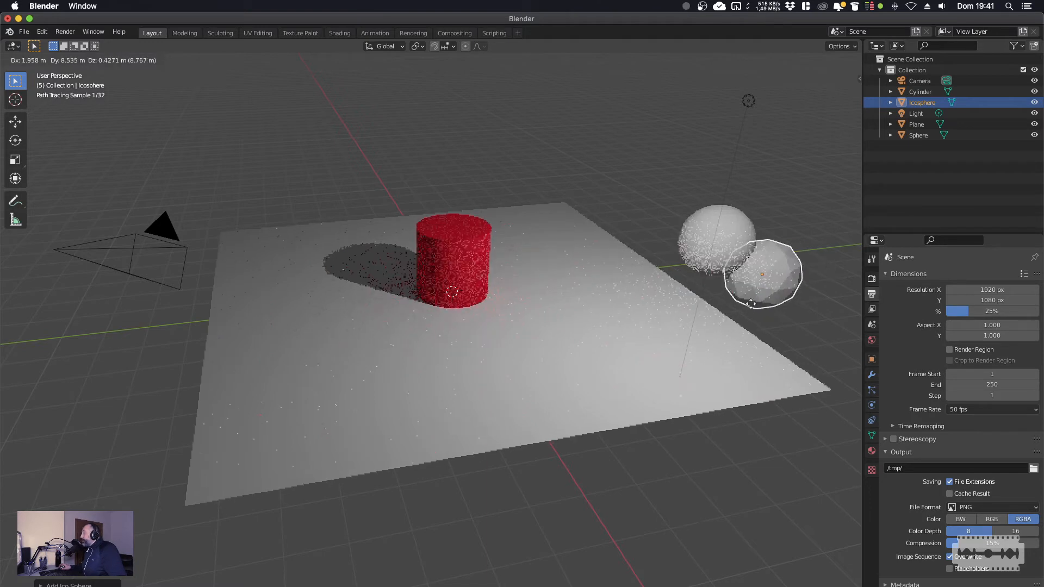
pyautogui.click(751, 303)
# Compare the mesh structure of the UV sphere and the ico sphere in wireframe shading, selecting each in turn.
pyautogui.moveTo(751, 304); pyautogui.dragTo(519, 305, button='middle')
pyautogui.scroll(6, 518, 298)
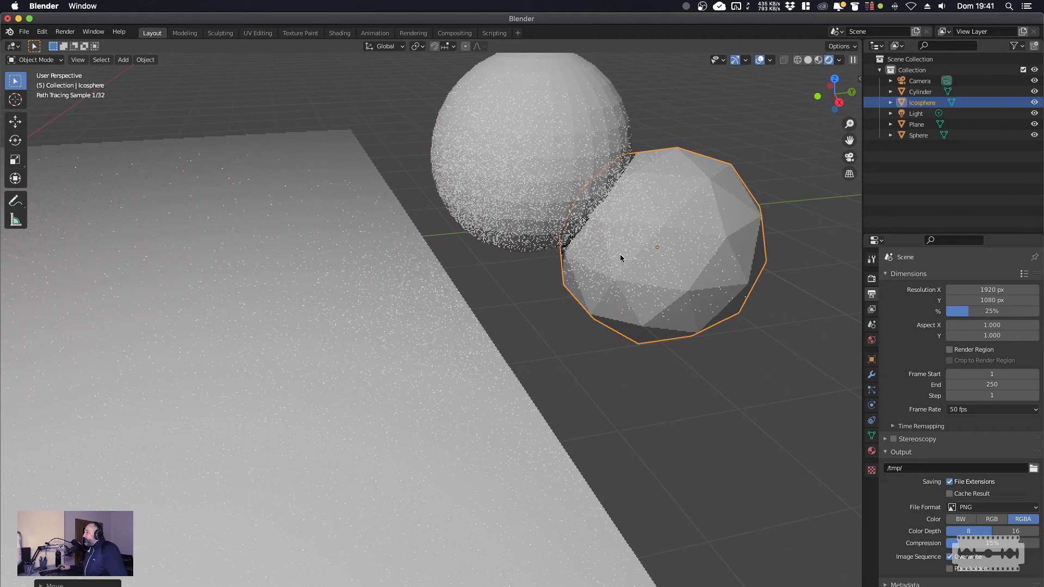
pyautogui.keyDown('shift'); pyautogui.moveTo(621, 258); pyautogui.dragTo(531, 370, button='middle'); pyautogui.keyUp('shift')
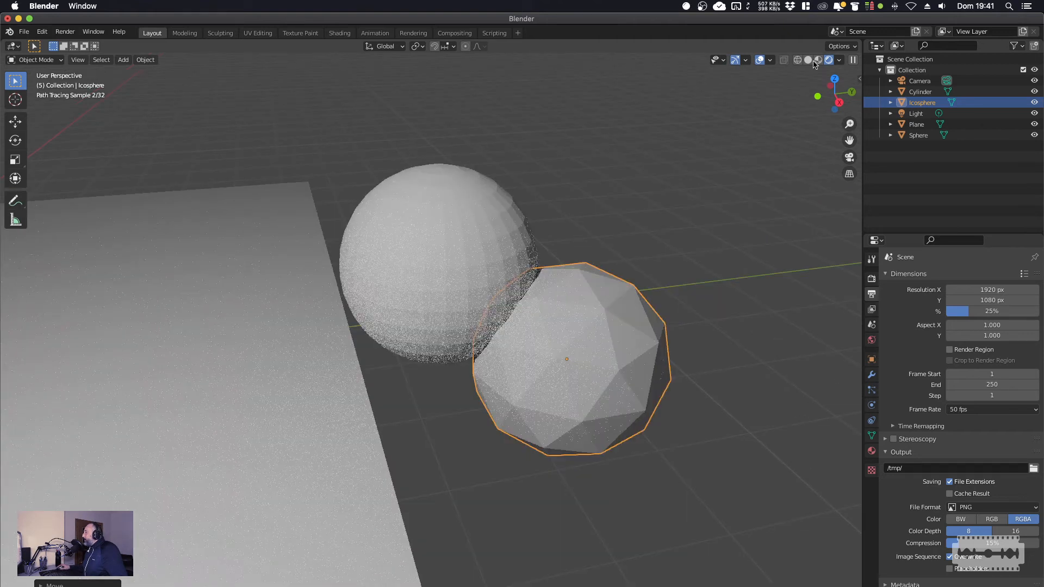
pyautogui.click(796, 61)
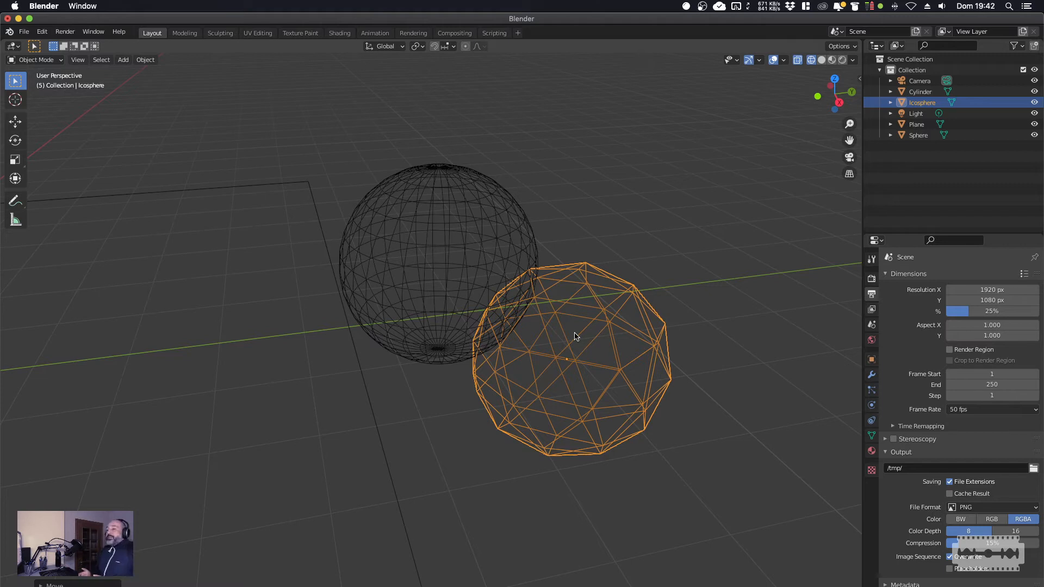
pyautogui.click(471, 215)
pyautogui.click(574, 304)
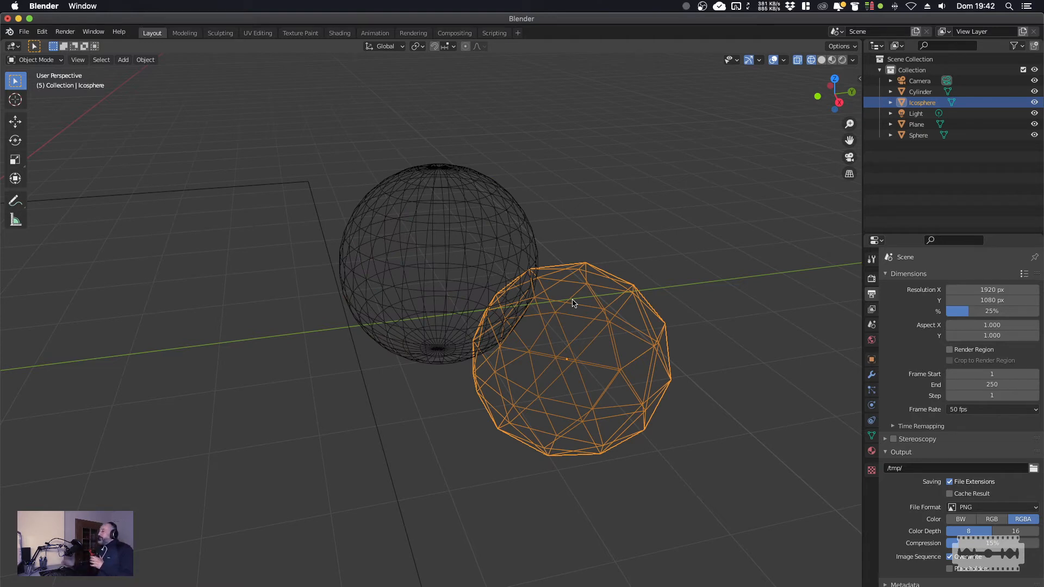
pyautogui.click(454, 206)
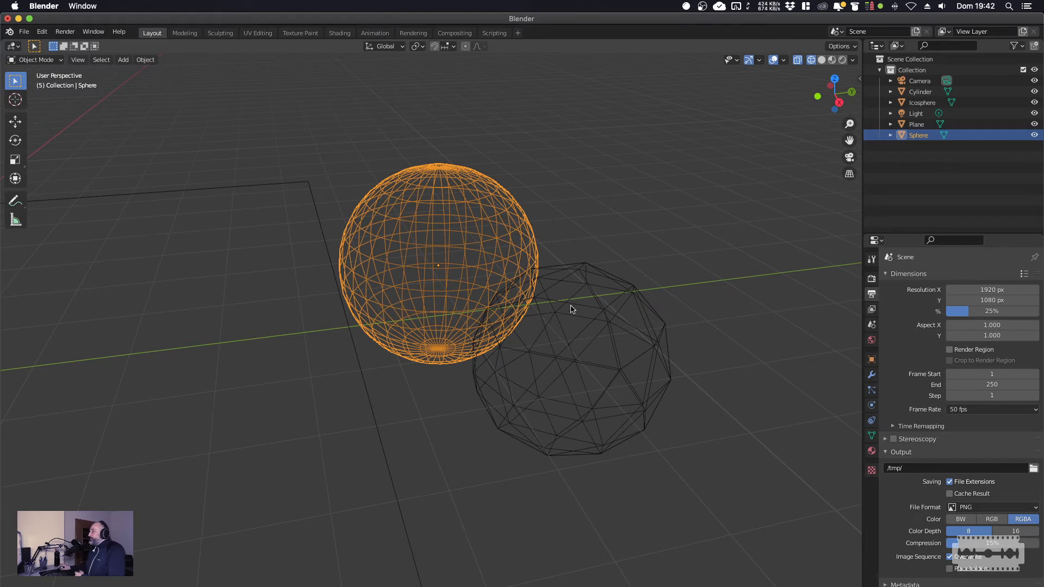
pyautogui.click(566, 325)
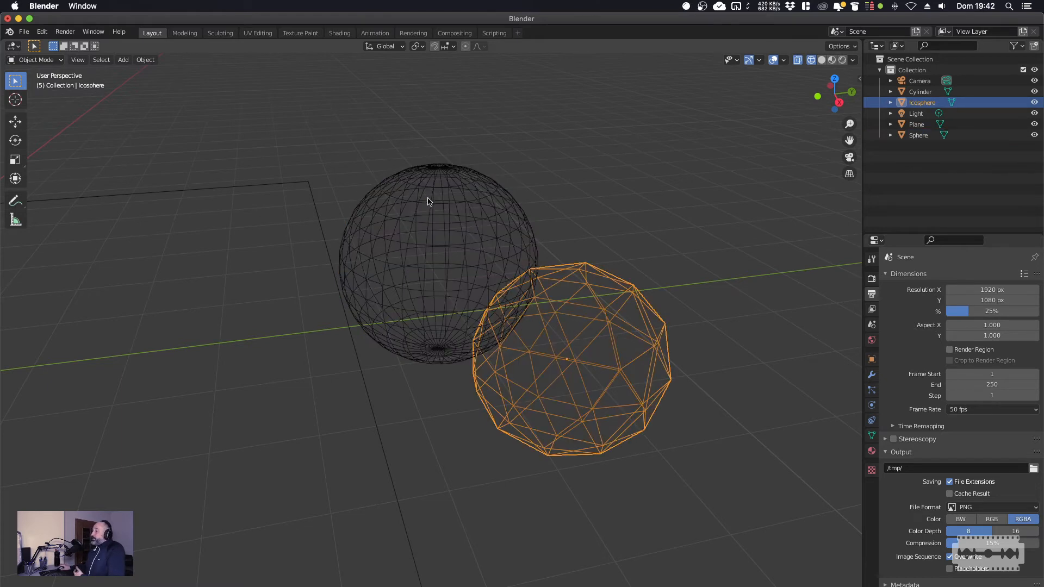
# Add a Monkey mesh at the 3D cursor and examine its wireframe inside the cylinder.
pyautogui.hotkey('shift', 'a')
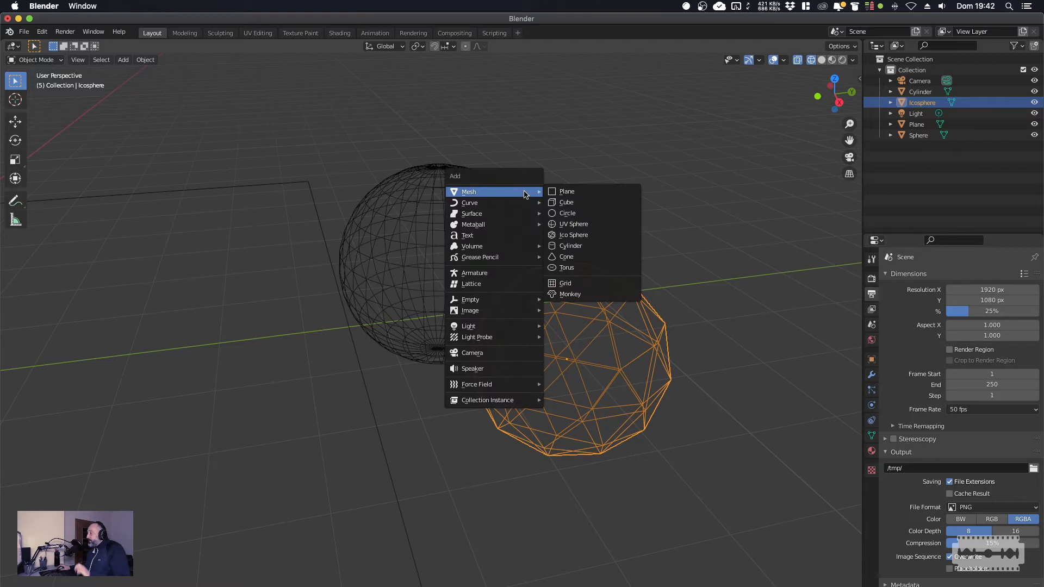
pyautogui.moveTo(521, 192)
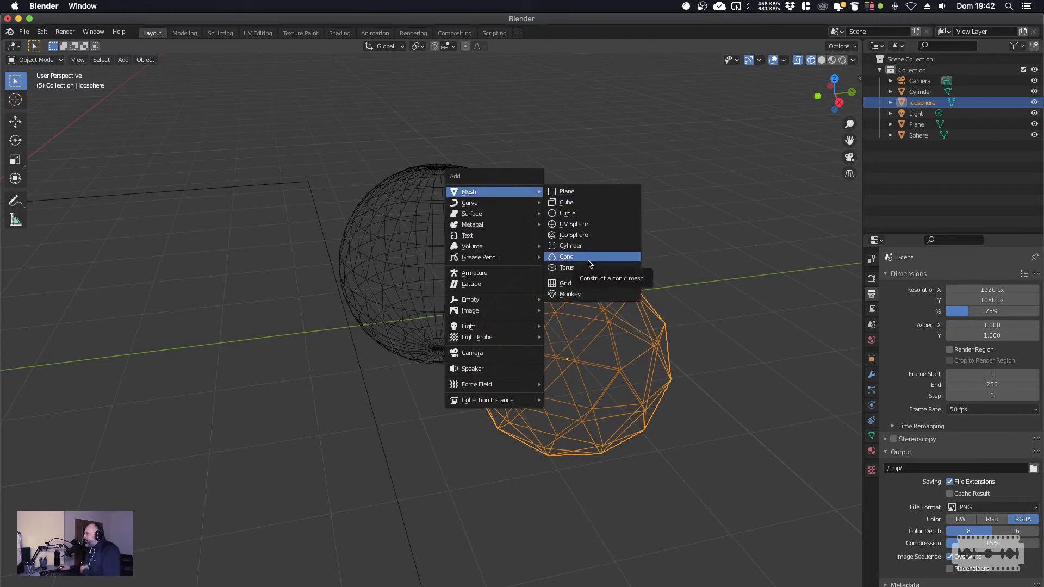
pyautogui.click(583, 294)
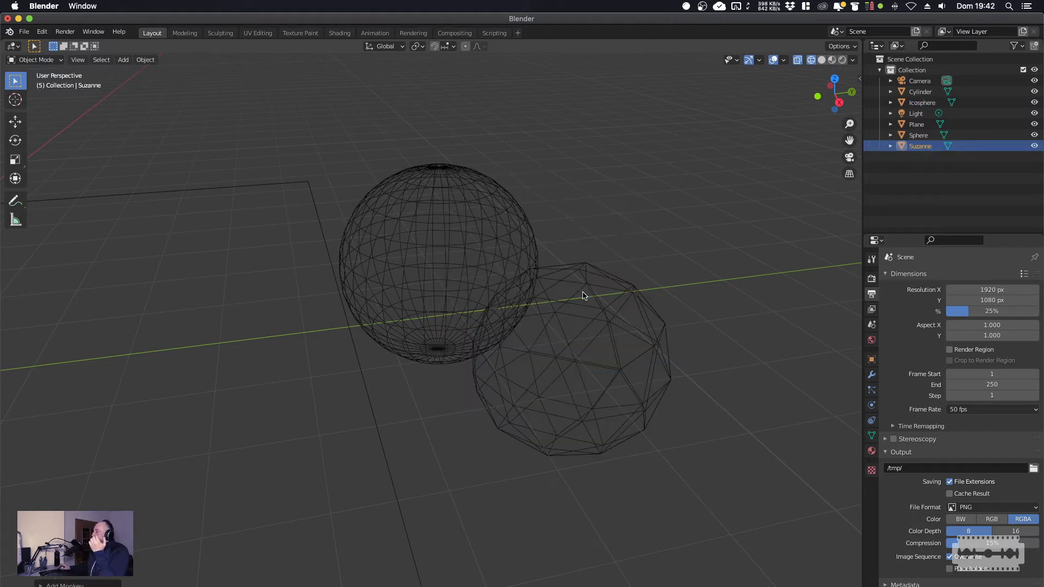
pyautogui.scroll(-4, 334, 296)
pyautogui.keyDown('shift'); pyautogui.moveTo(233, 384); pyautogui.dragTo(343, 361, button='middle'); pyautogui.keyUp('shift')
pyautogui.scroll(6, 380, 341)
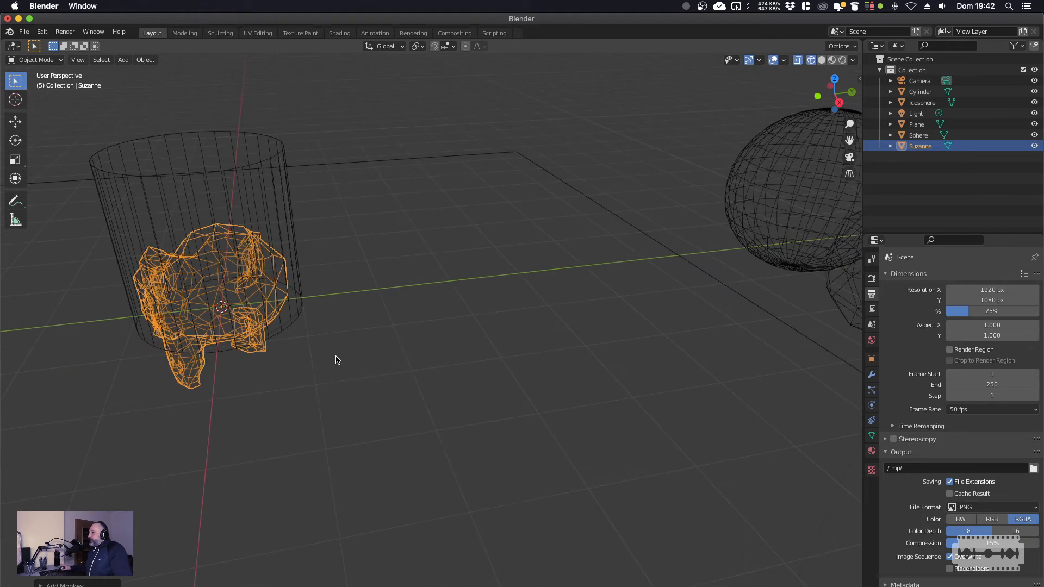
# Move the cylinder off the monkey head, placing it between the monkey and the two spheres.
pyautogui.scroll(-3, 337, 356)
pyautogui.click(300, 238)
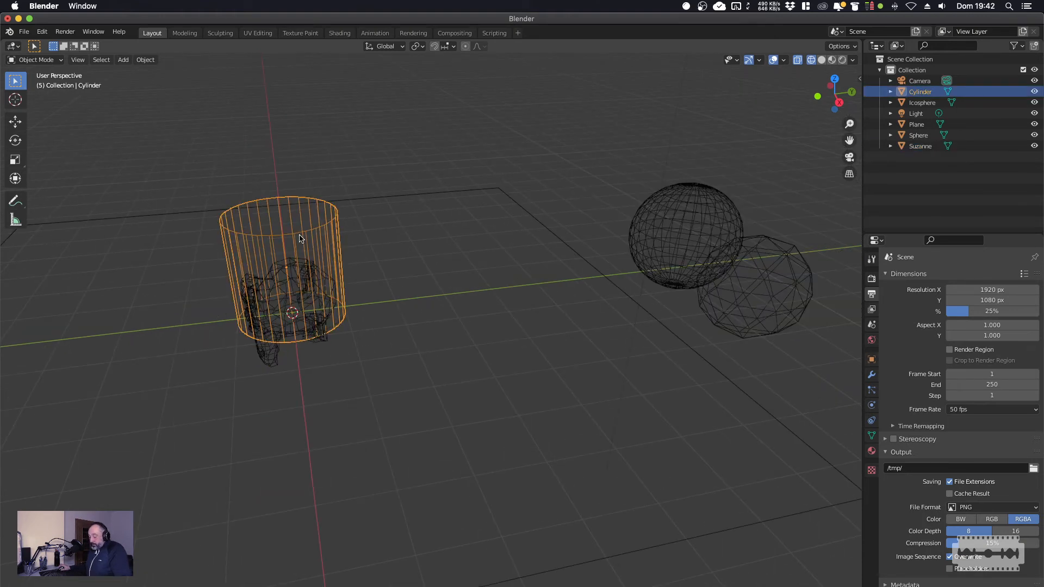
pyautogui.press('g')
pyautogui.click(495, 173)
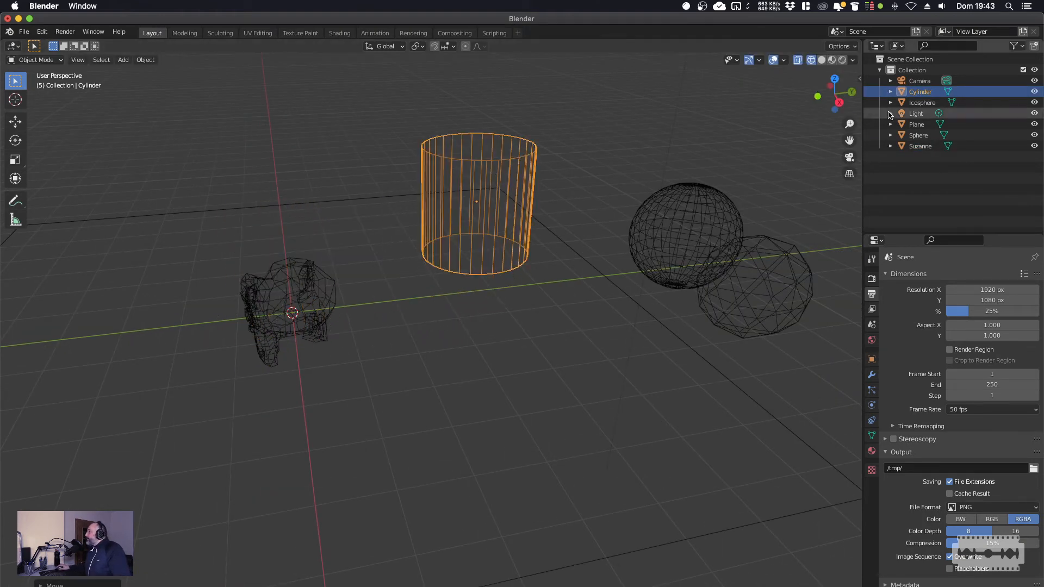
# Switch the viewport to Material Preview shading and select the monkey head.
pyautogui.click(821, 60)
pyautogui.click(832, 60)
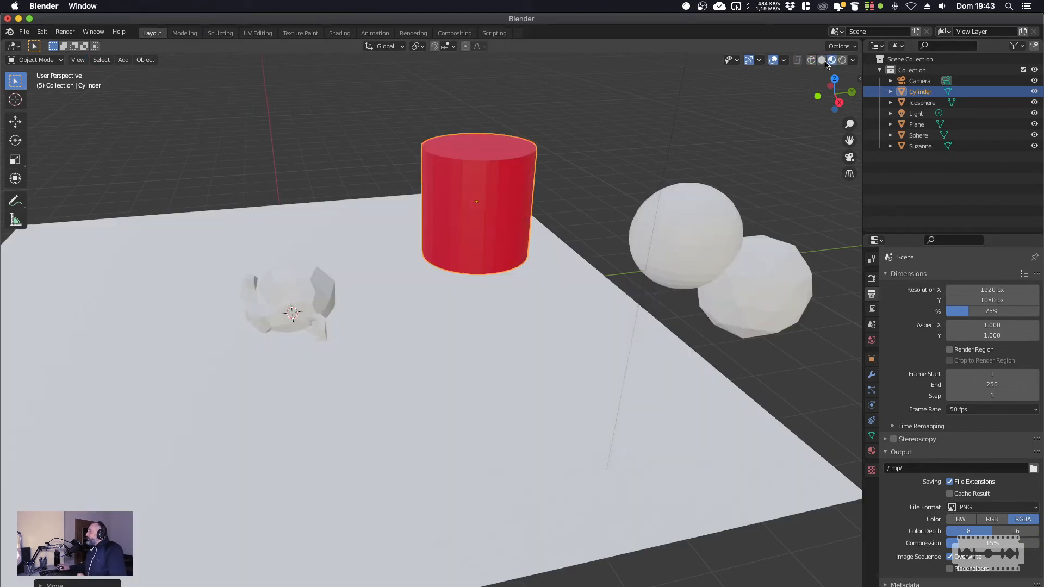
pyautogui.click(288, 310)
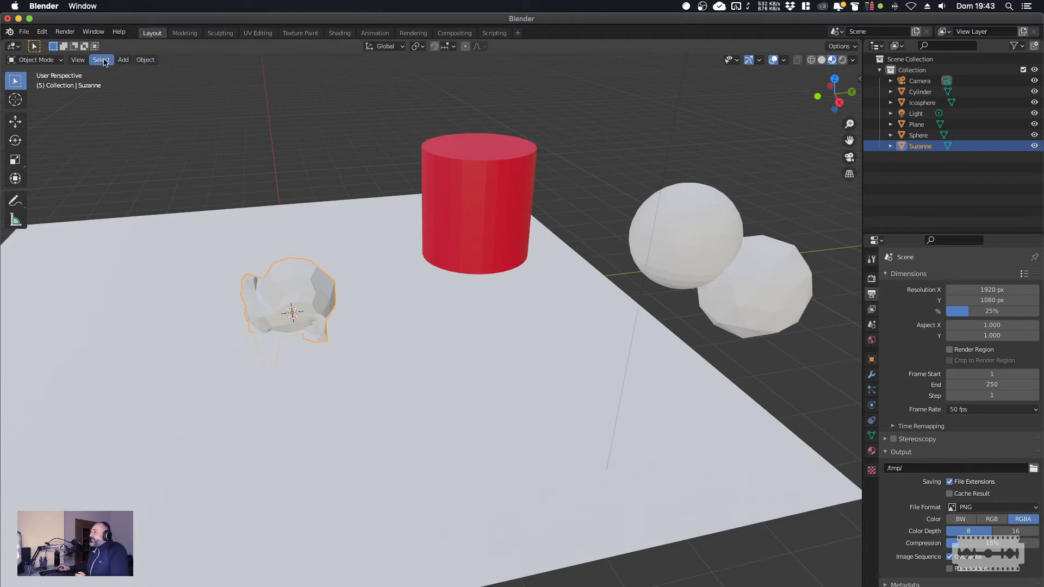
# Split the viewport into the quad view and switch its user perspective view to the camera view.
pyautogui.click(79, 61)
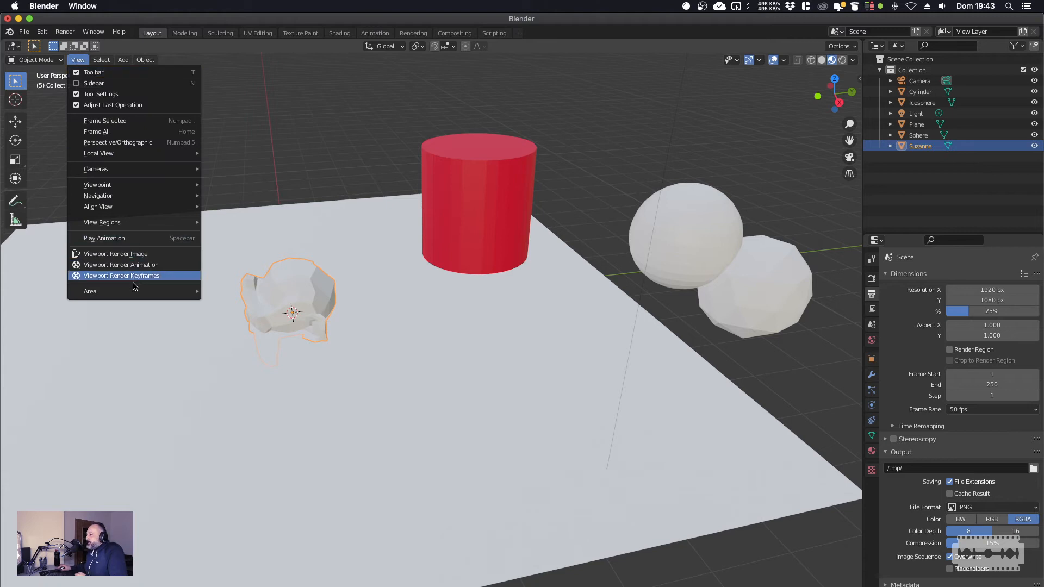
pyautogui.moveTo(136, 297)
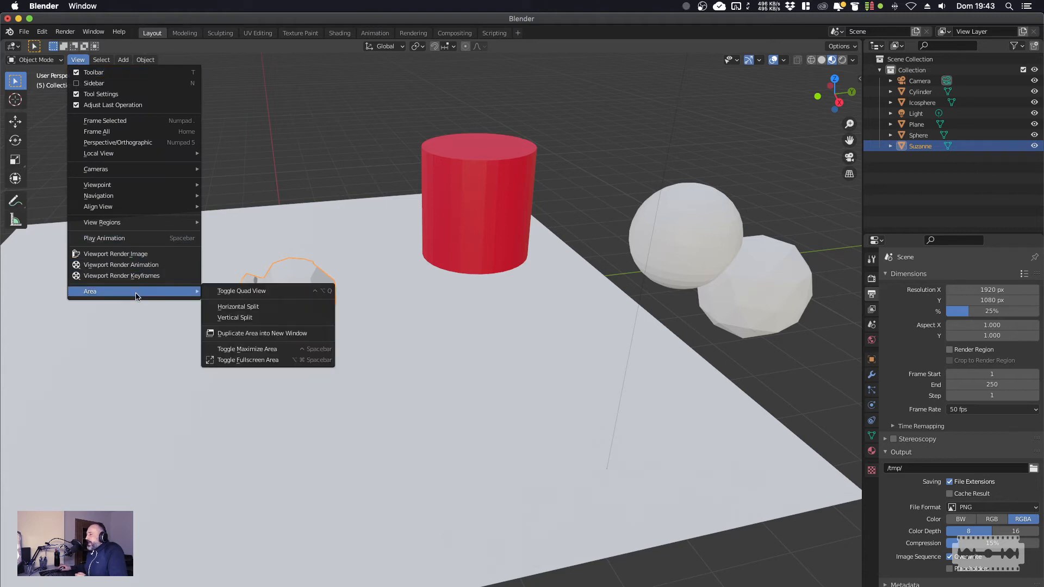
pyautogui.click(288, 296)
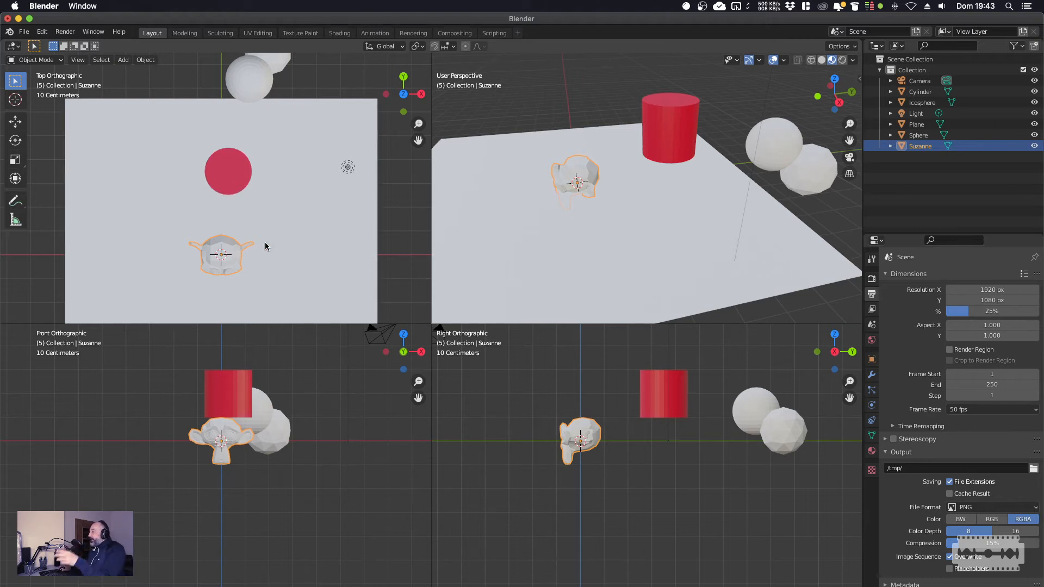
pyautogui.click(849, 157)
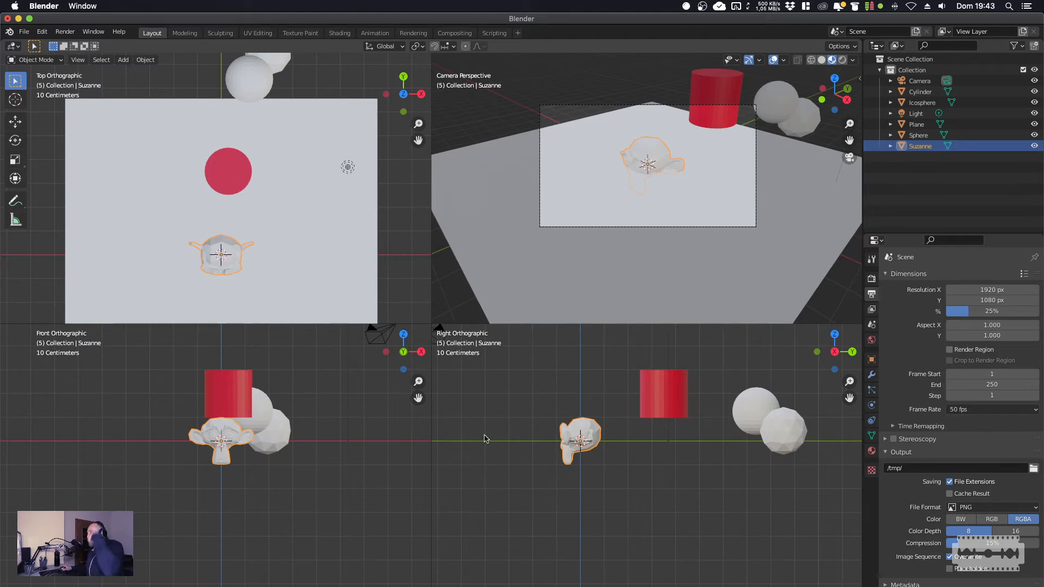
# Try Edit Mode on the plane, return to Object Mode and clear the selection.
pyautogui.click(229, 262)
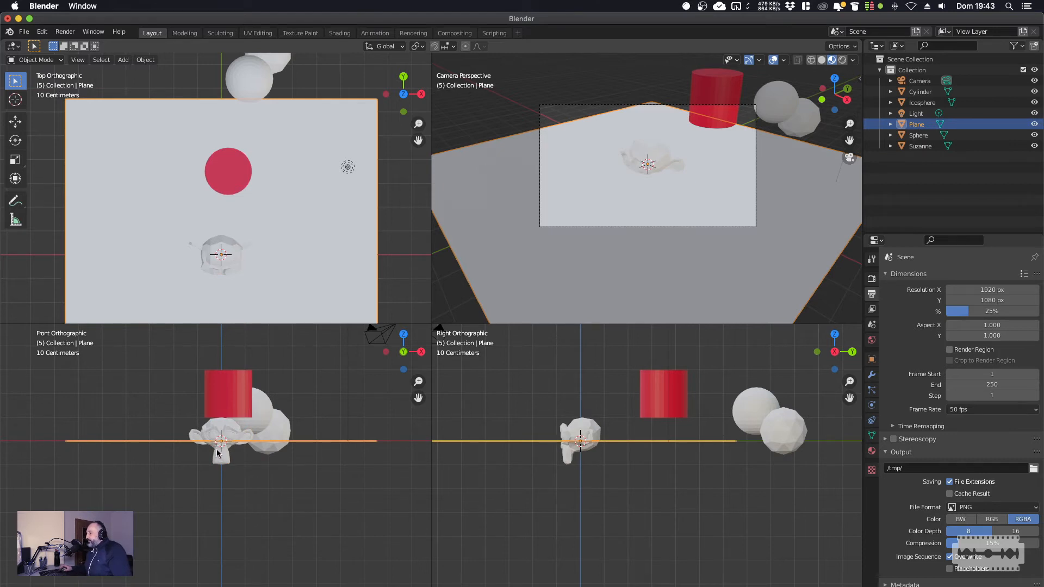
pyautogui.scroll(5, 218, 451)
pyautogui.scroll(-3, 217, 449)
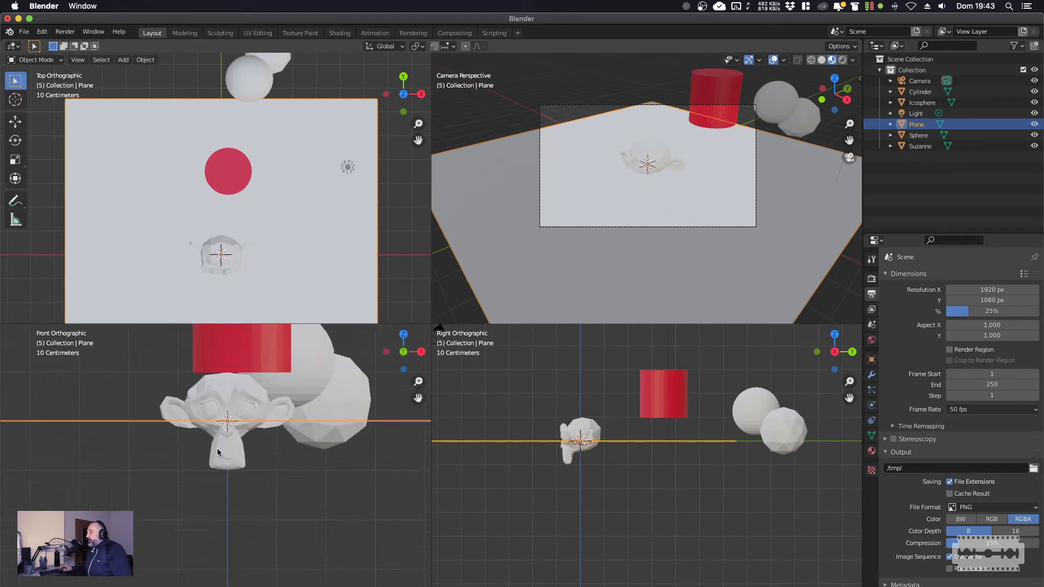
pyautogui.click(36, 59)
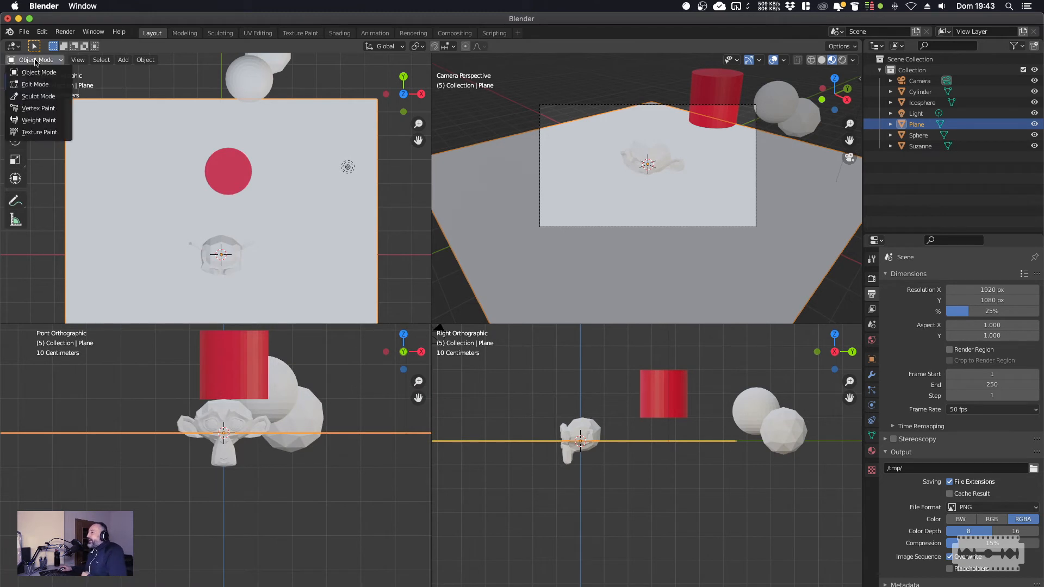
pyautogui.click(43, 86)
pyautogui.click(36, 59)
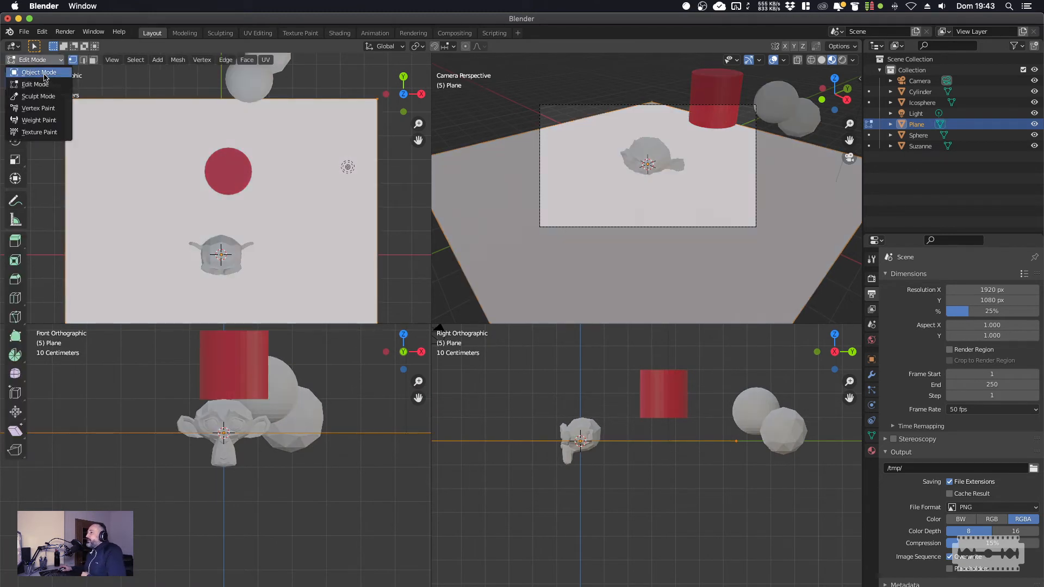
pyautogui.click(43, 76)
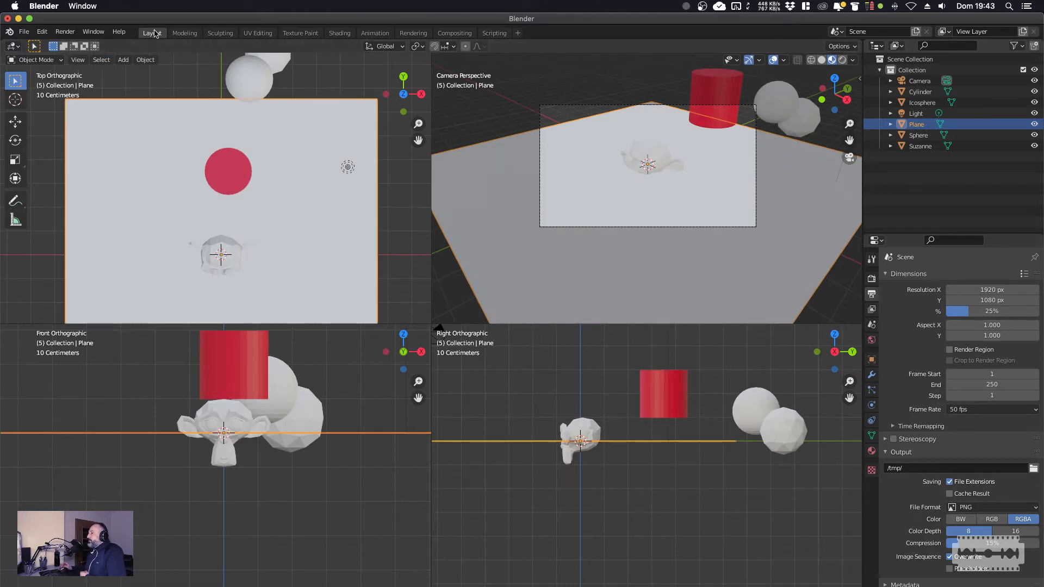
pyautogui.hotkey('alt', 'a')
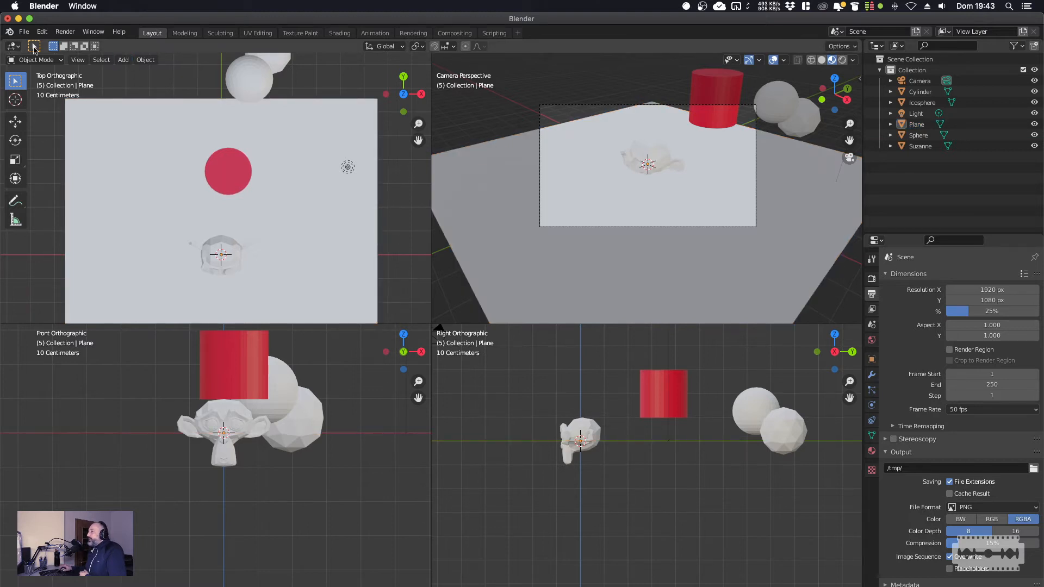
pyautogui.click(221, 266)
pyautogui.hotkey('alt', 'a')
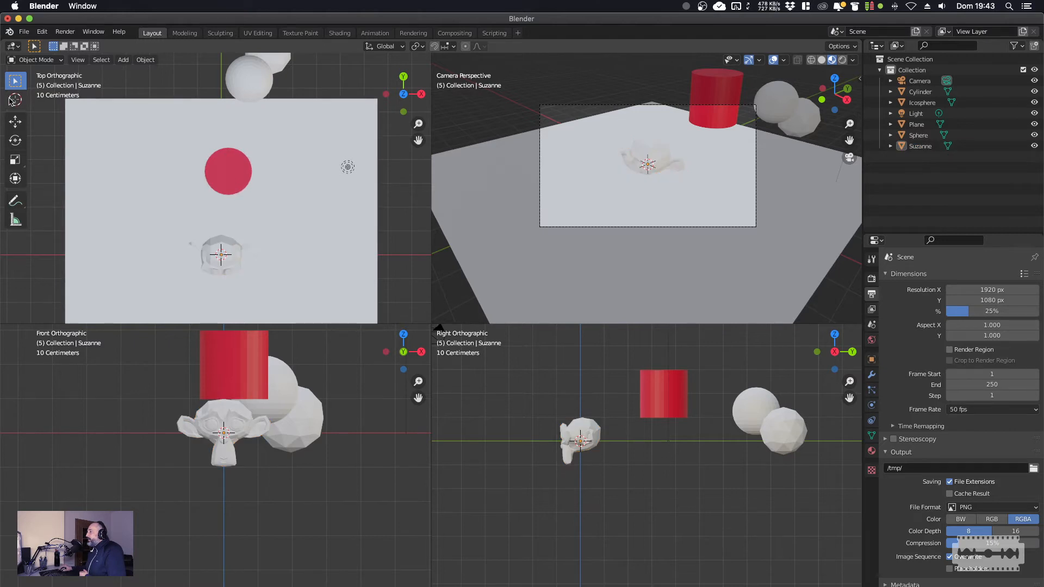
# Examine the viewport's area options, including Toggle Quad View and the horizontal and vertical splits.
pyautogui.click(78, 60)
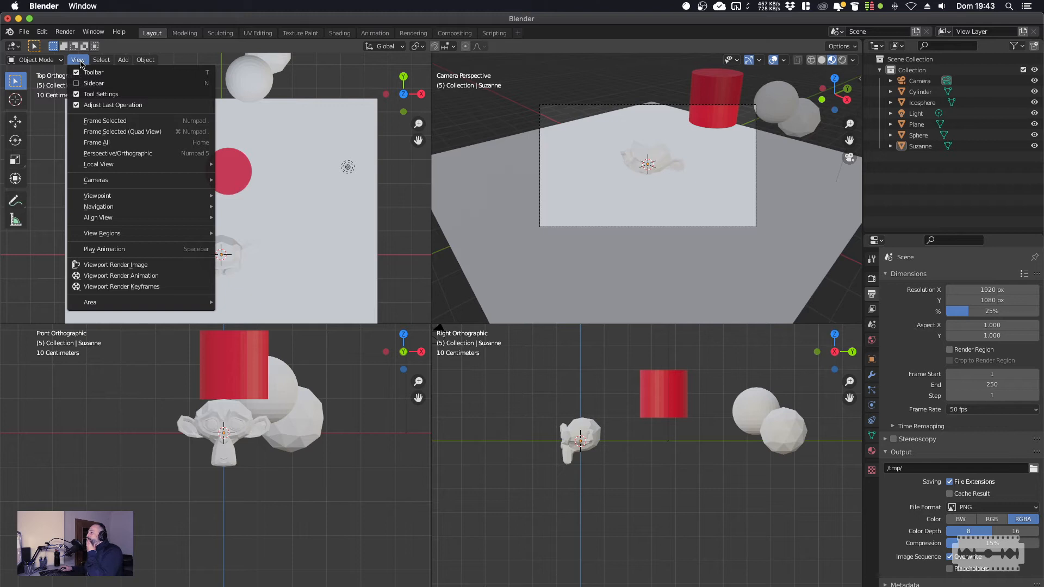
pyautogui.click(81, 62)
pyautogui.click(85, 65)
pyautogui.moveTo(141, 300)
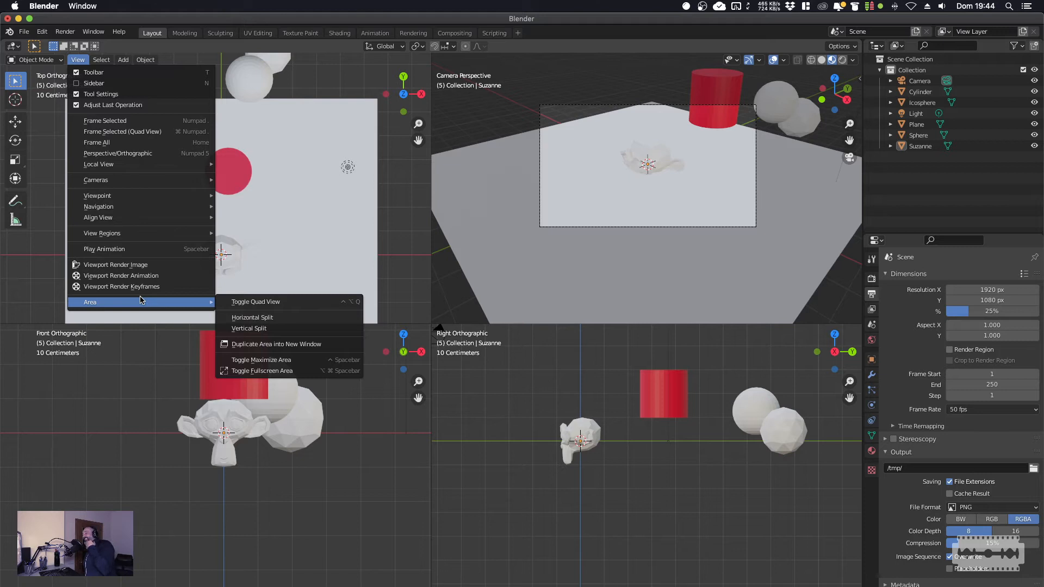
pyautogui.click(127, 320)
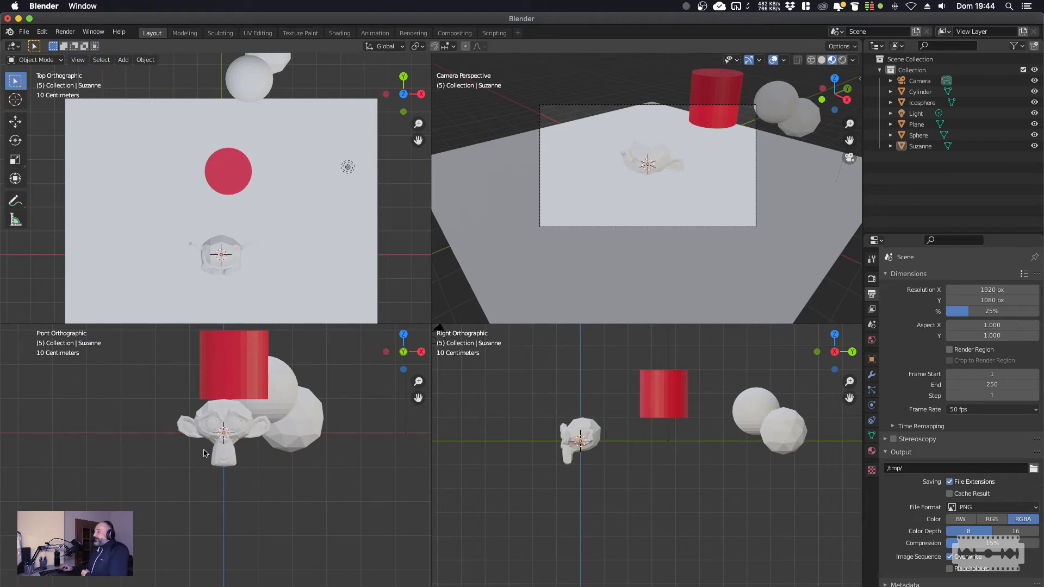
pyautogui.click(79, 61)
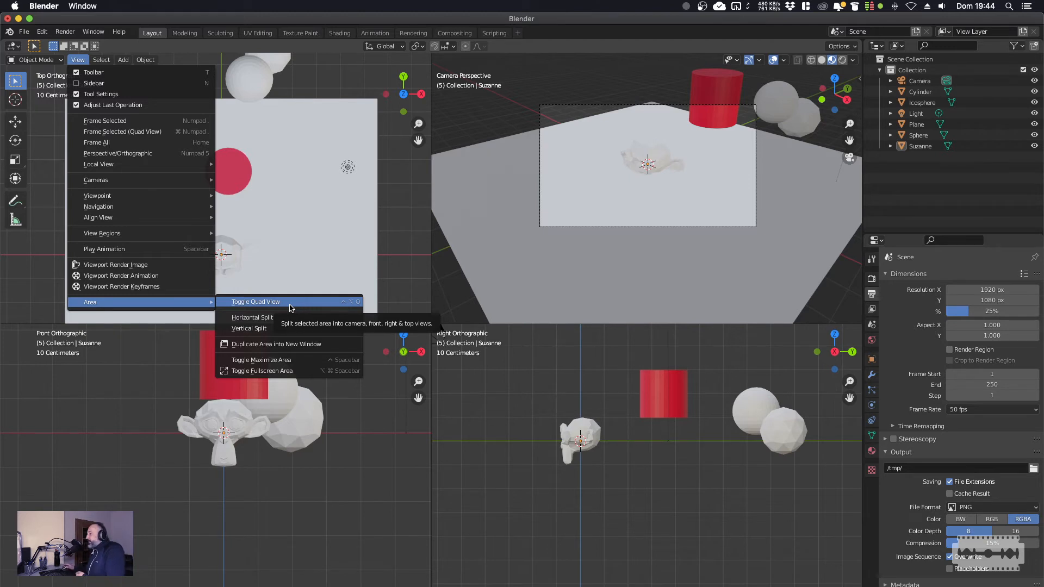
# Raise the monkey head about 1 m in the front view so its chin sits just above the plane.
pyautogui.click(212, 418)
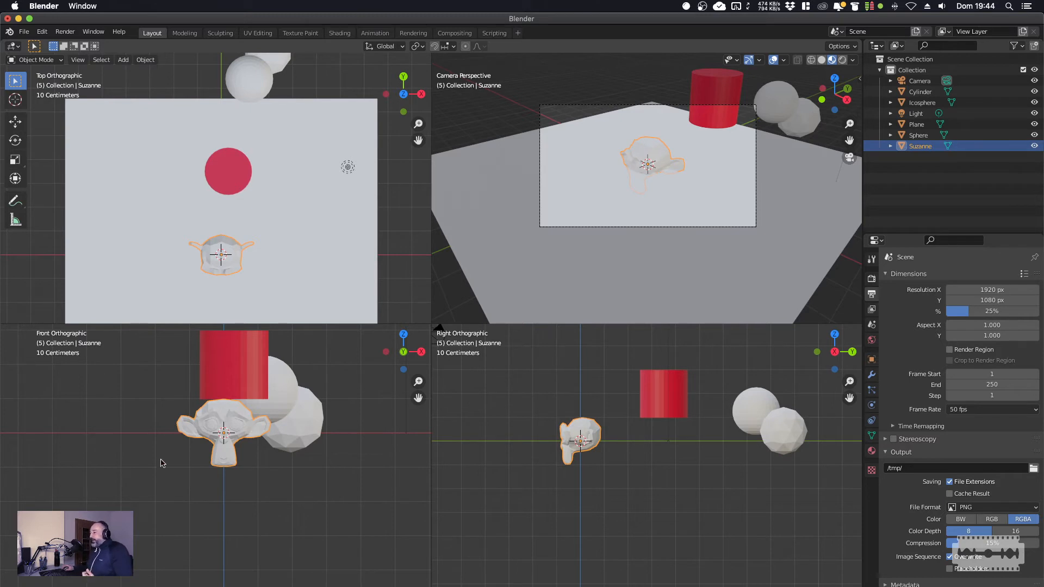
pyautogui.scroll(4, 224, 429)
pyautogui.keyDown('shift'); pyautogui.moveTo(259, 407); pyautogui.dragTo(214, 485, button='middle'); pyautogui.keyUp('shift')
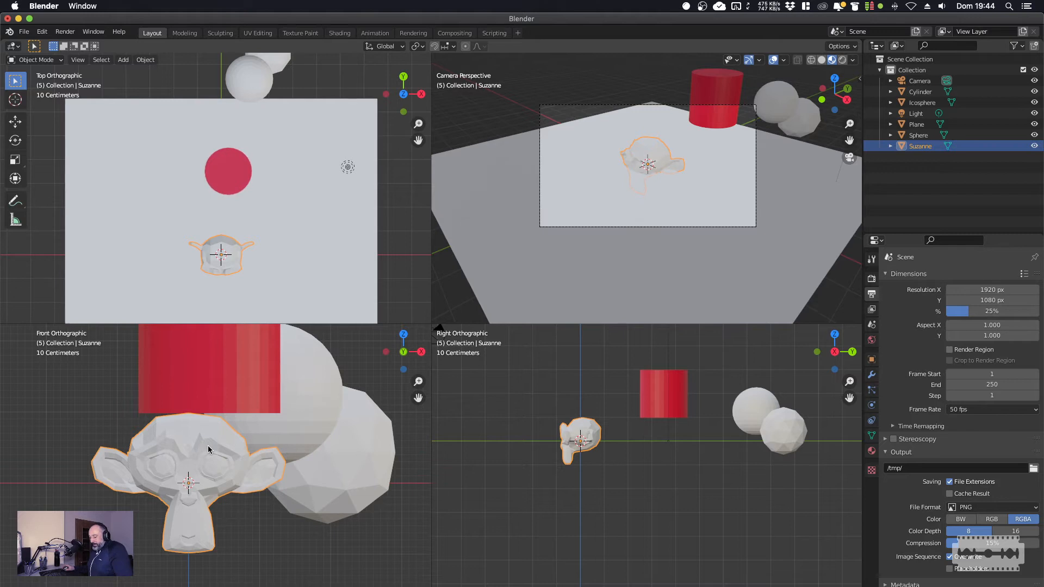
pyautogui.press('g')
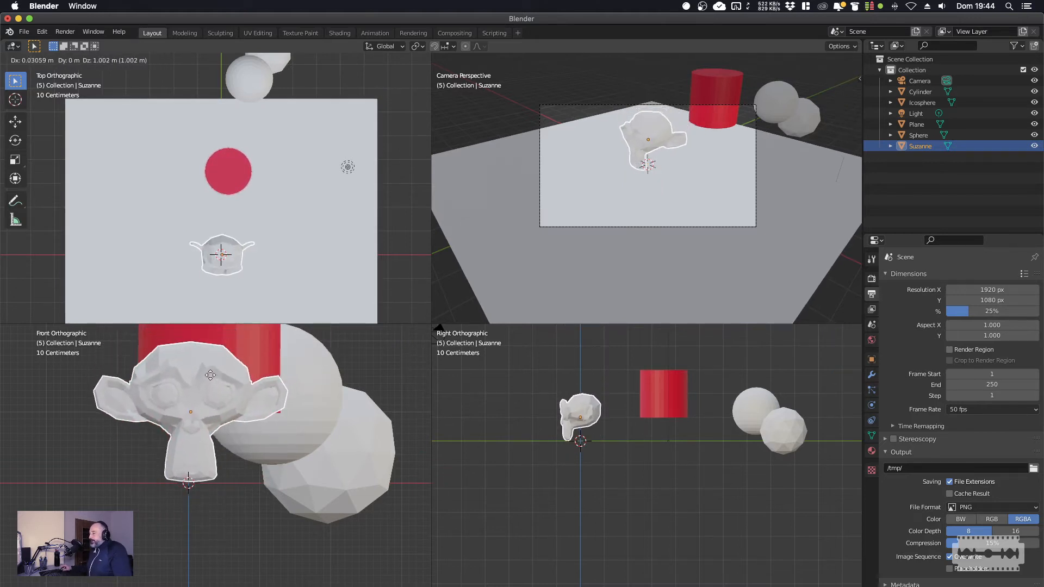
pyautogui.click(210, 370)
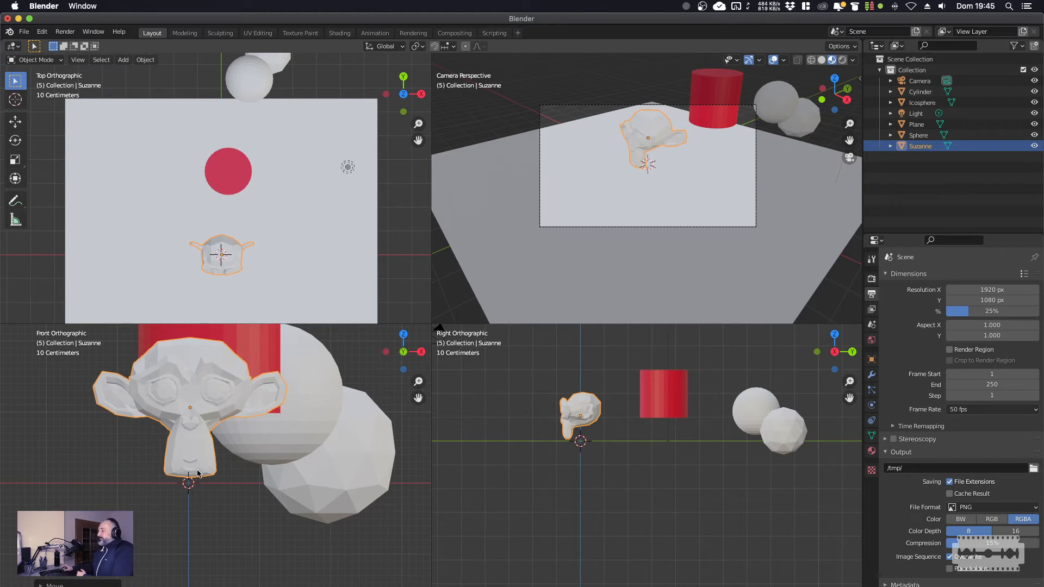
pyautogui.scroll(4, 201, 467)
pyautogui.scroll(-5, 202, 463)
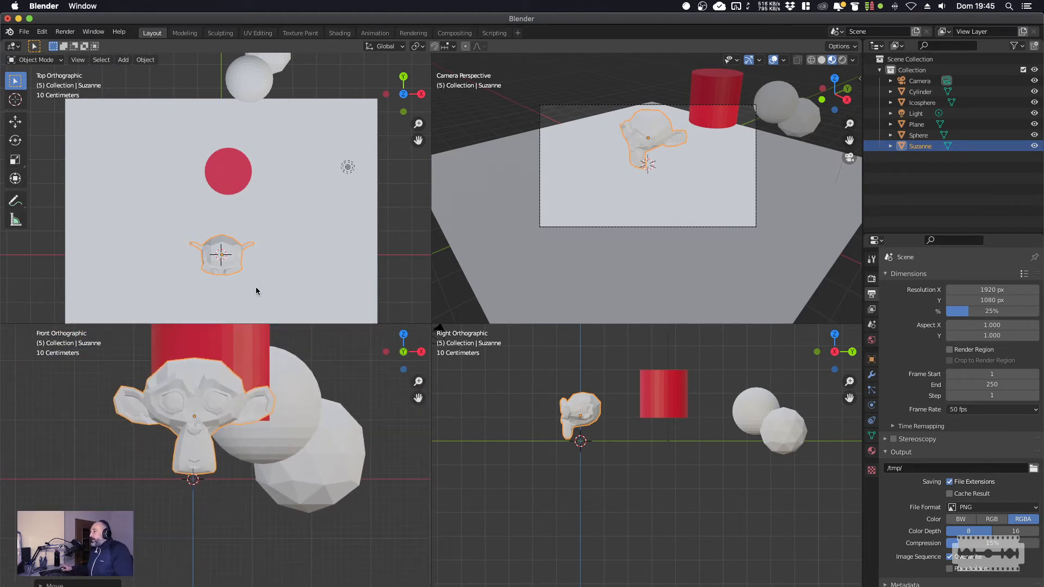
# Examine the object types that can be added to the scene, such as Text, Volume and Empty.
pyautogui.click(608, 193)
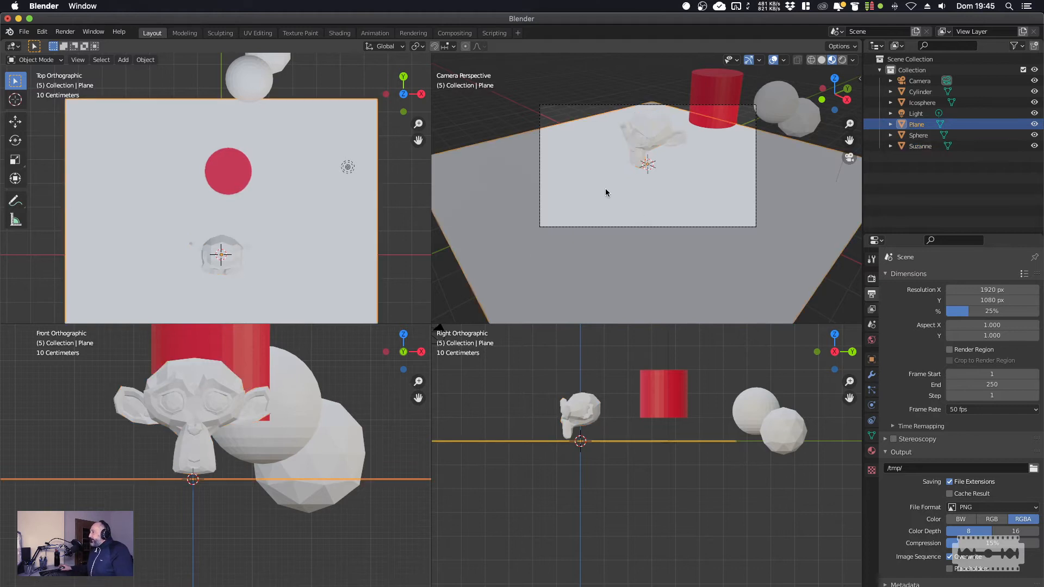
pyautogui.hotkey('shift', 'a')
pyautogui.moveTo(607, 193)
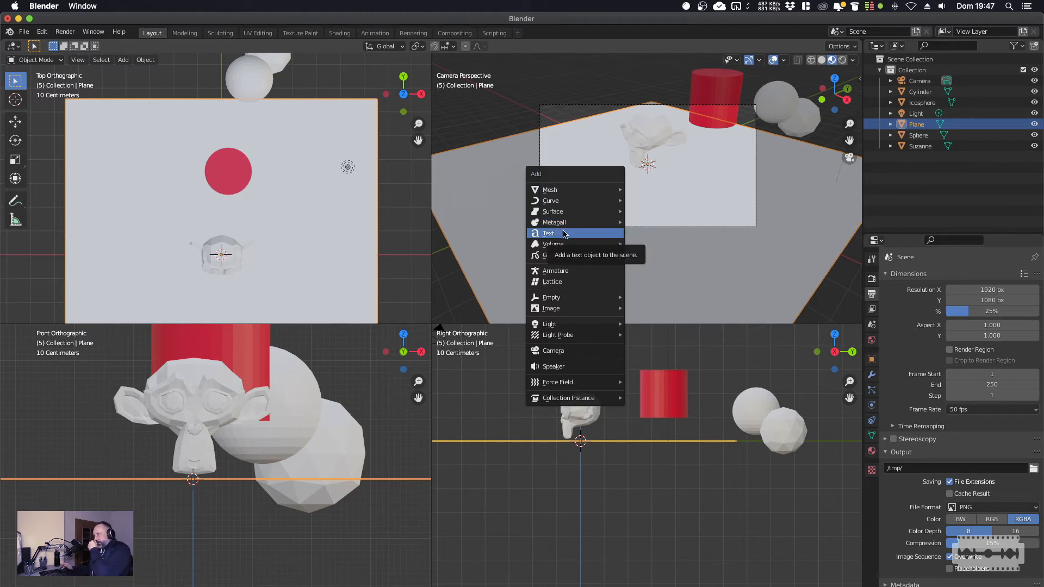
pyautogui.moveTo(567, 248)
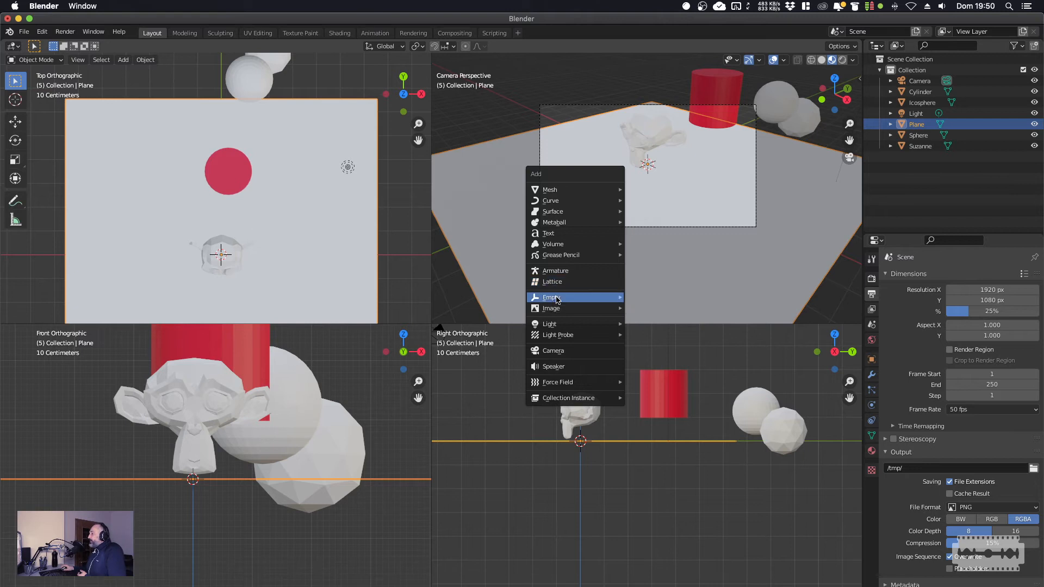
pyautogui.moveTo(555, 300)
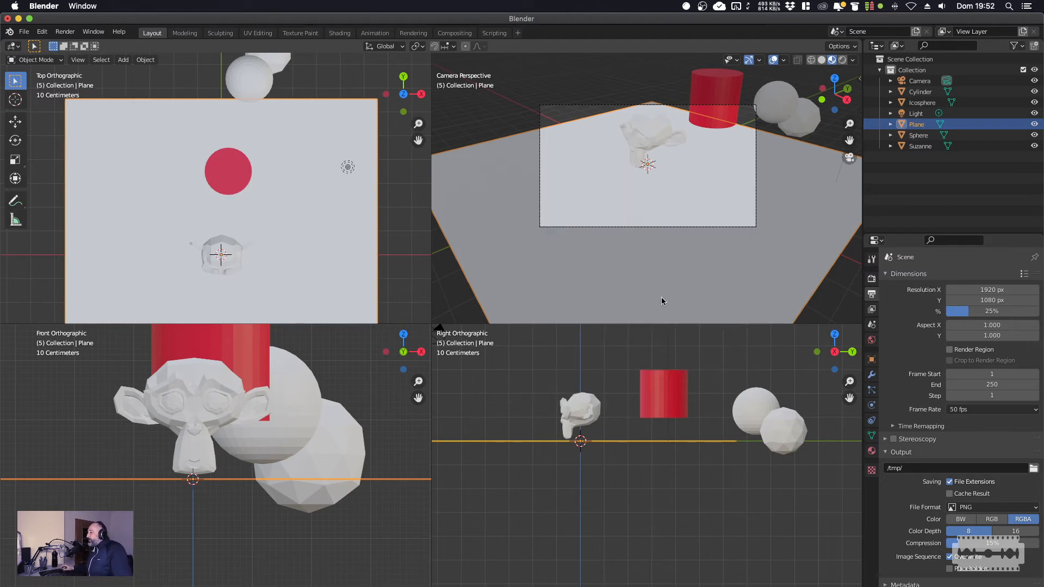
# Move the cylinder in the top view to just behind the monkey head, slightly off to one side.
pyautogui.click(727, 89)
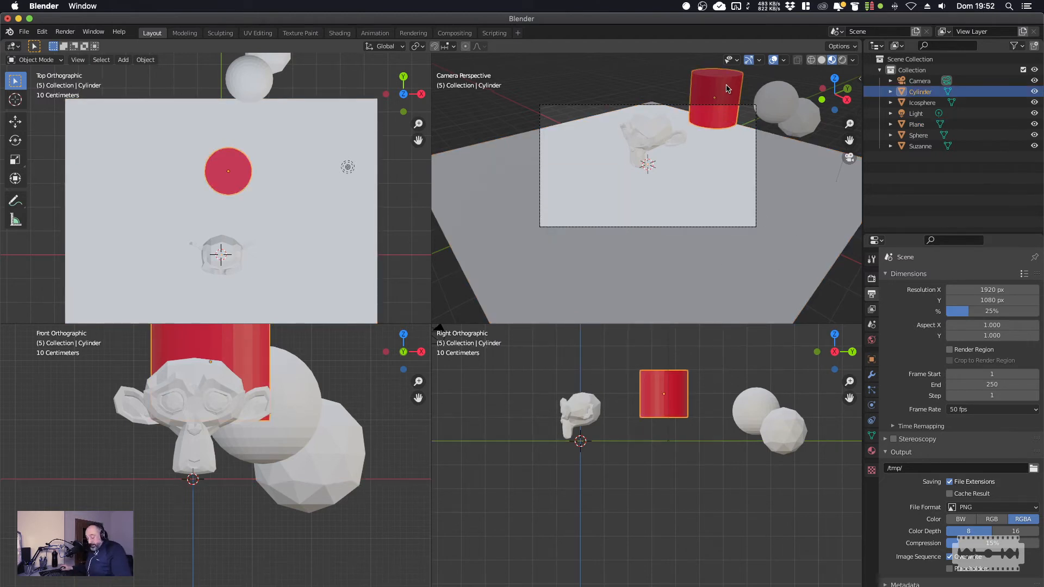
pyautogui.click(219, 179)
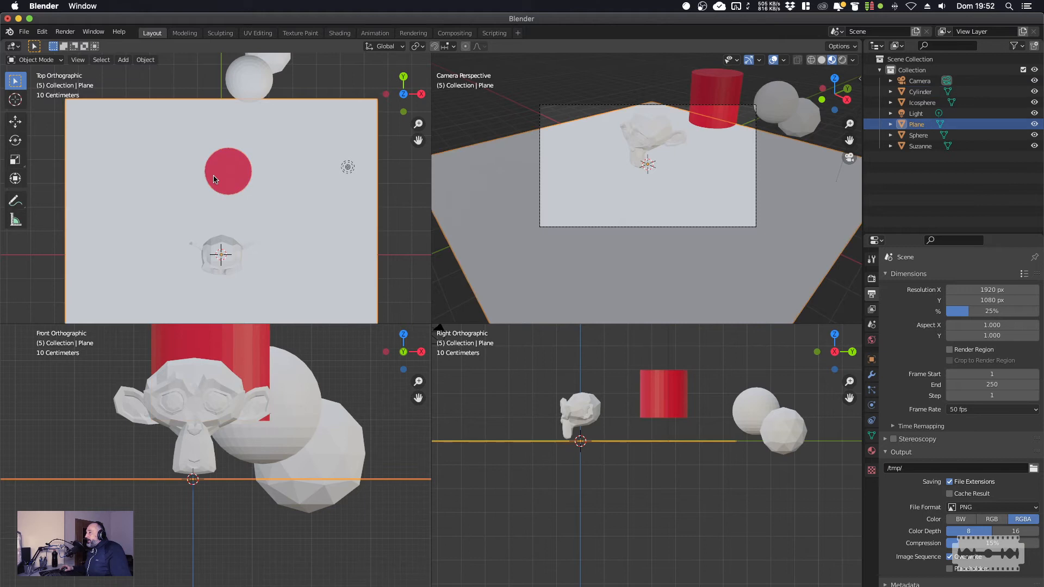
pyautogui.click(248, 181)
pyautogui.click(246, 180)
pyautogui.click(245, 180)
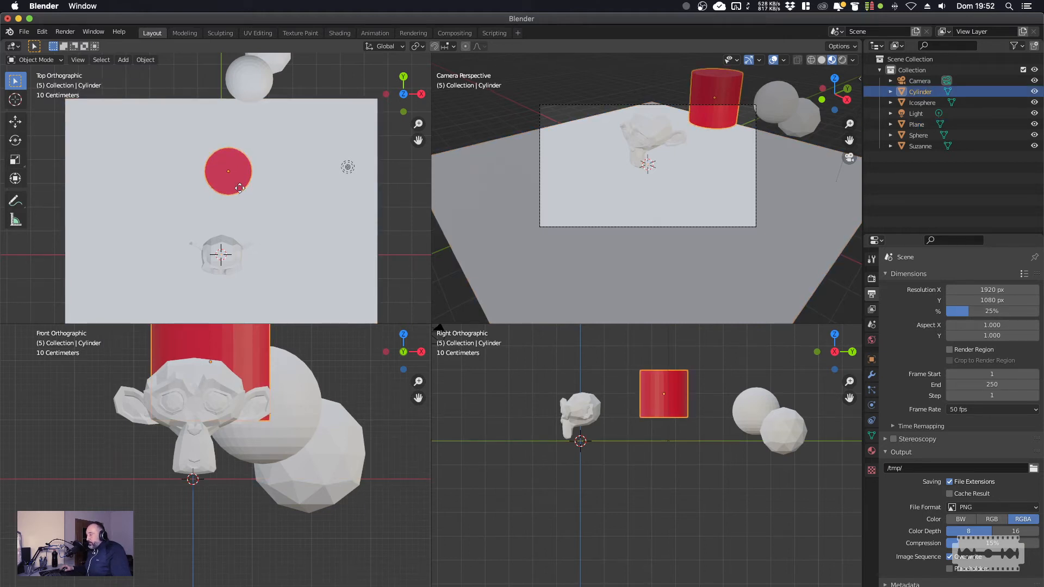
pyautogui.press('g')
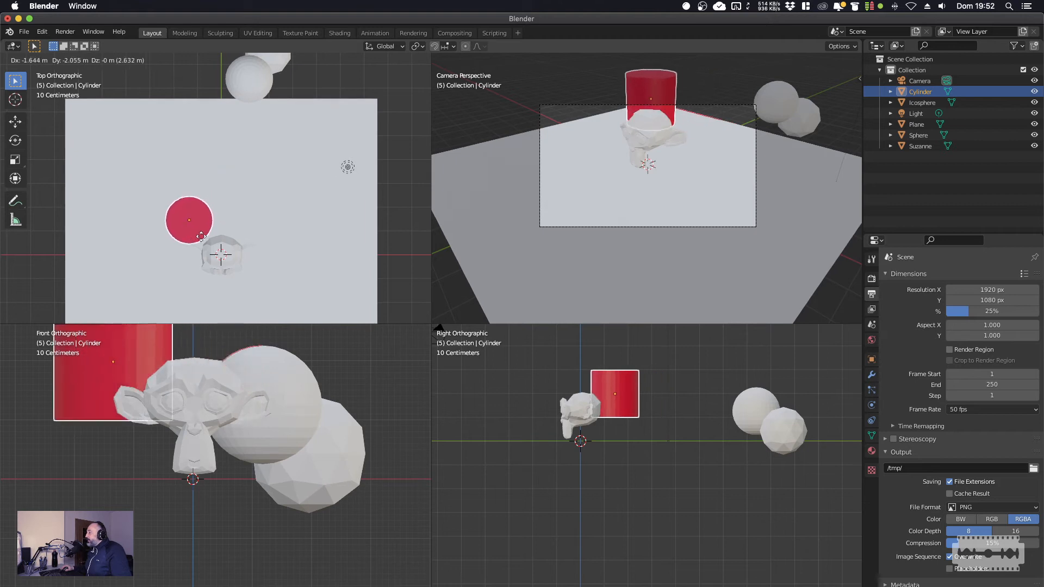
pyautogui.click(219, 231)
# Lower the cylinder about 1 m in the right view to rest on the plane, shifting it about 0.4 m away from the monkey head.
pyautogui.press('g')
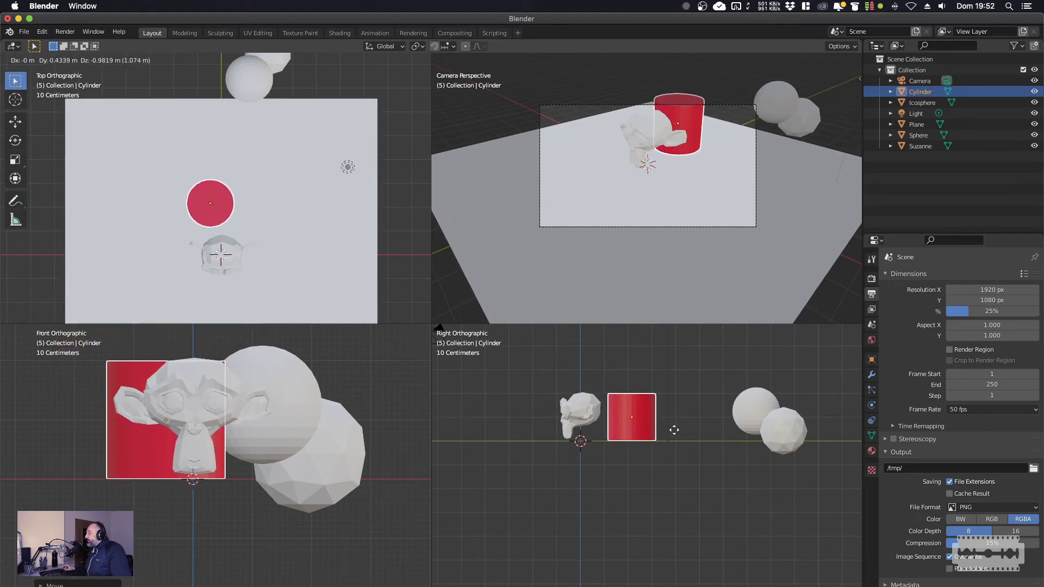
pyautogui.click(674, 430)
pyautogui.scroll(-3, 701, 163)
pyautogui.scroll(2, 755, 116)
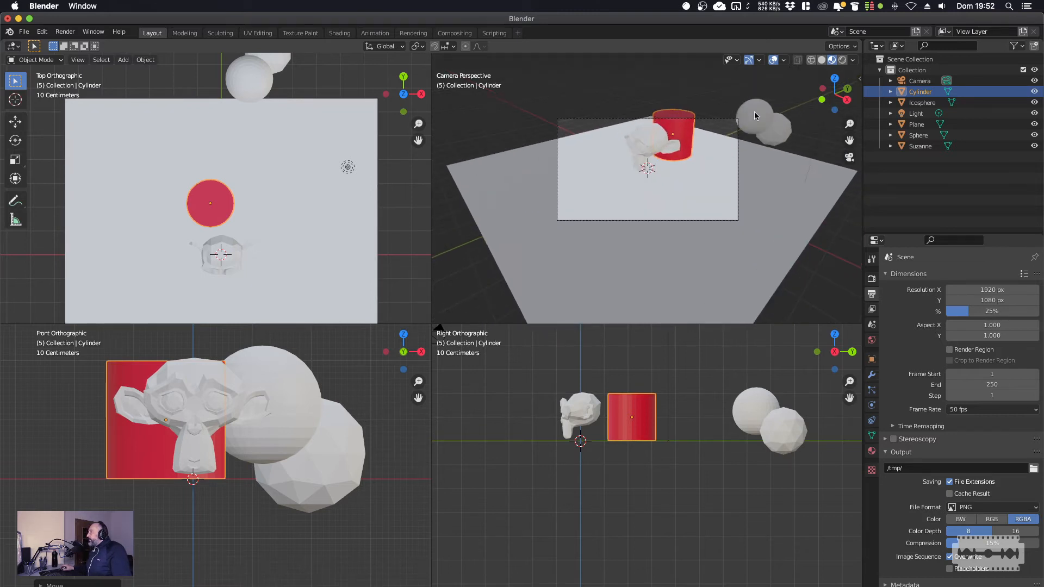
pyautogui.scroll(-2, 598, 248)
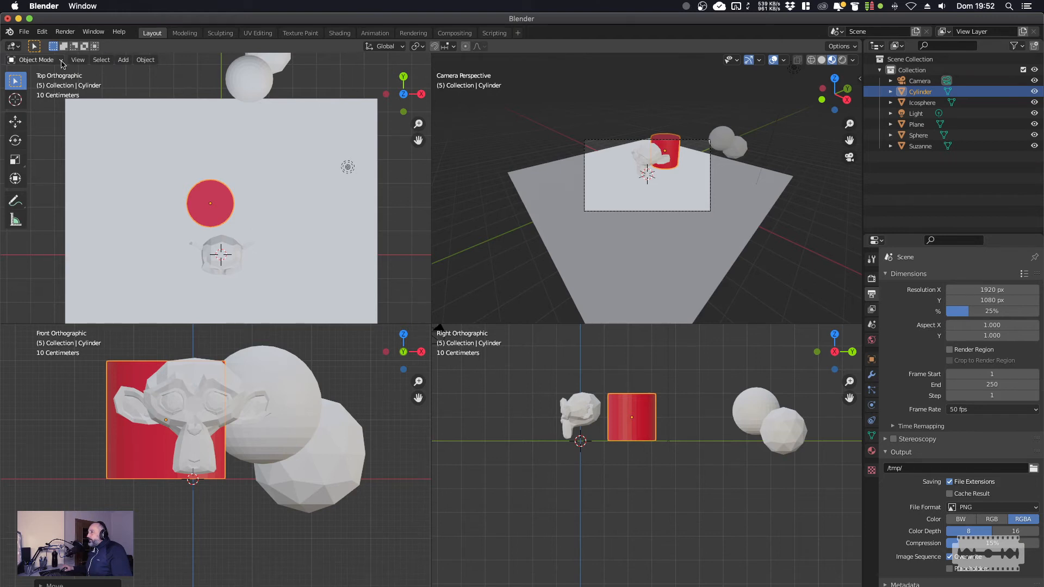
# Turn off the quad view to return to a single camera viewport.
pyautogui.click(78, 60)
pyautogui.moveTo(178, 303)
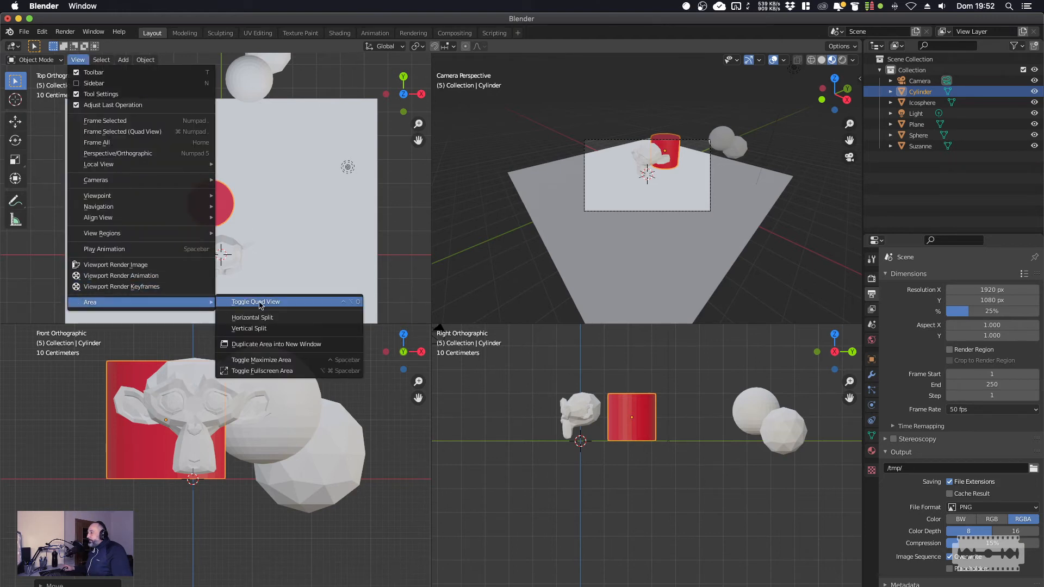
pyautogui.click(260, 304)
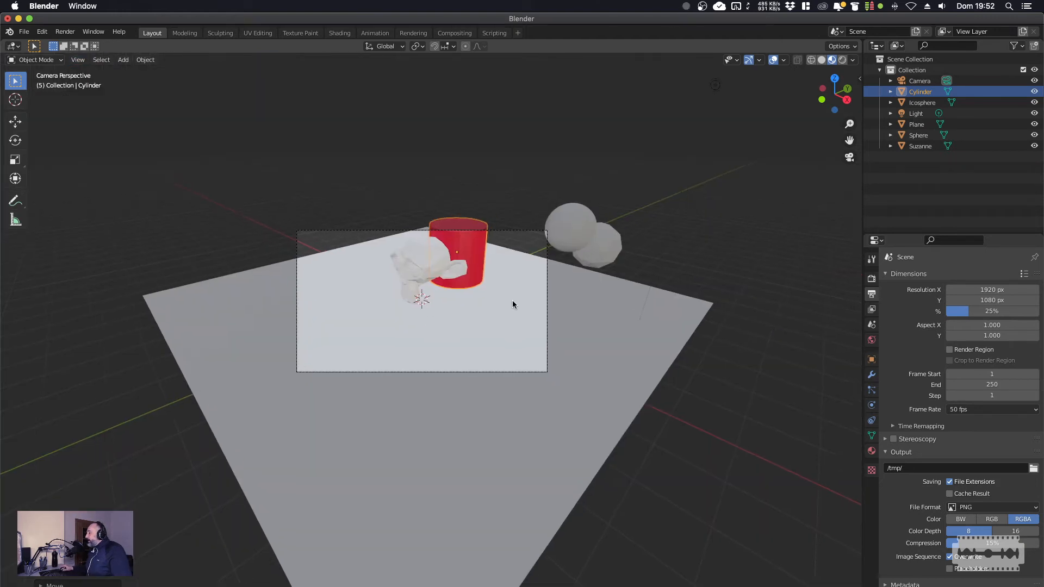
# Switch the viewport to Rendered shading and select the light above the scene.
pyautogui.click(842, 60)
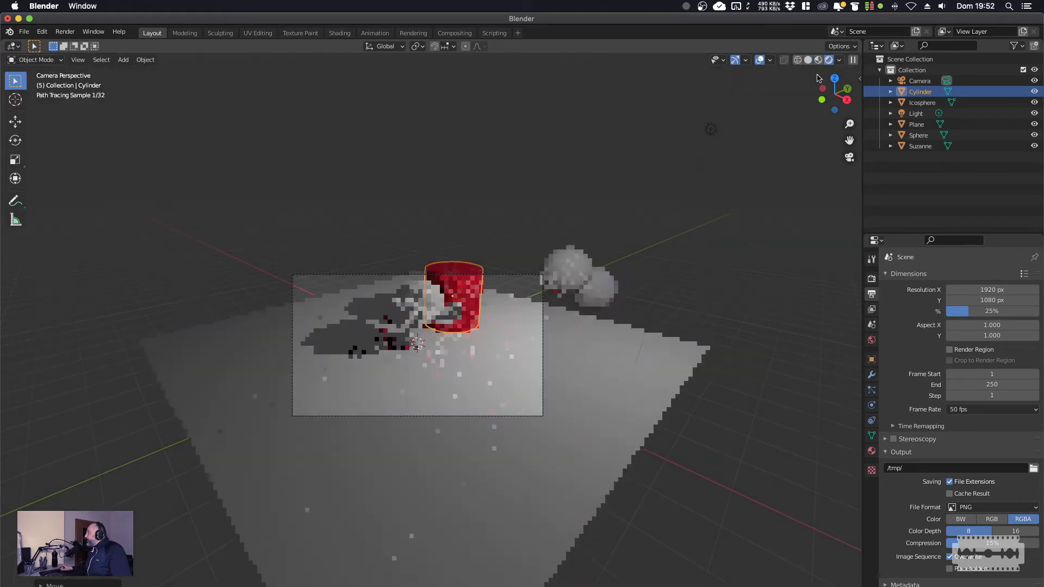
pyautogui.click(712, 129)
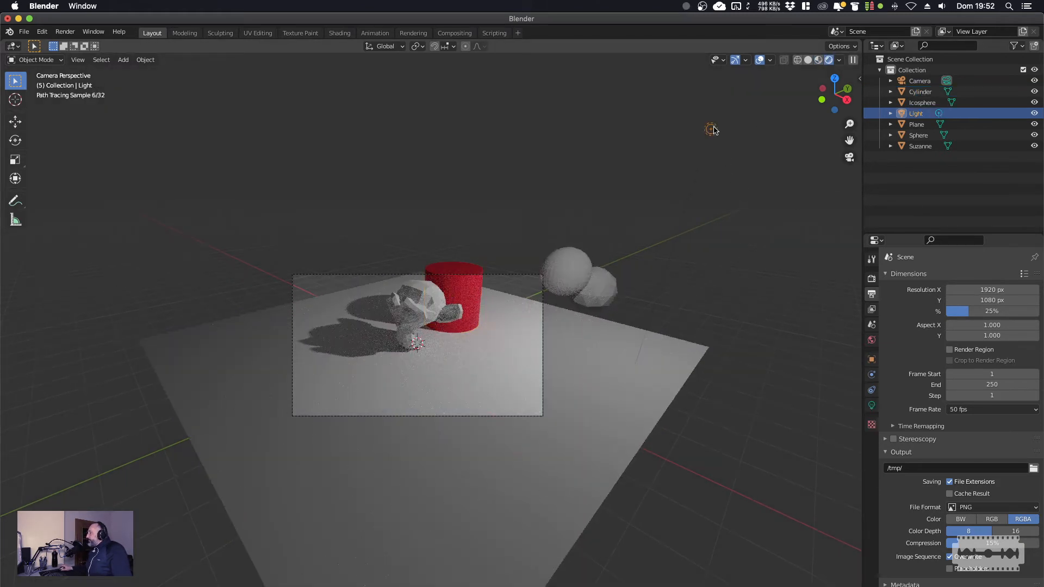
# Move the light down from above the scene until it sits in front of the sphere in the camera view.
pyautogui.press('g')
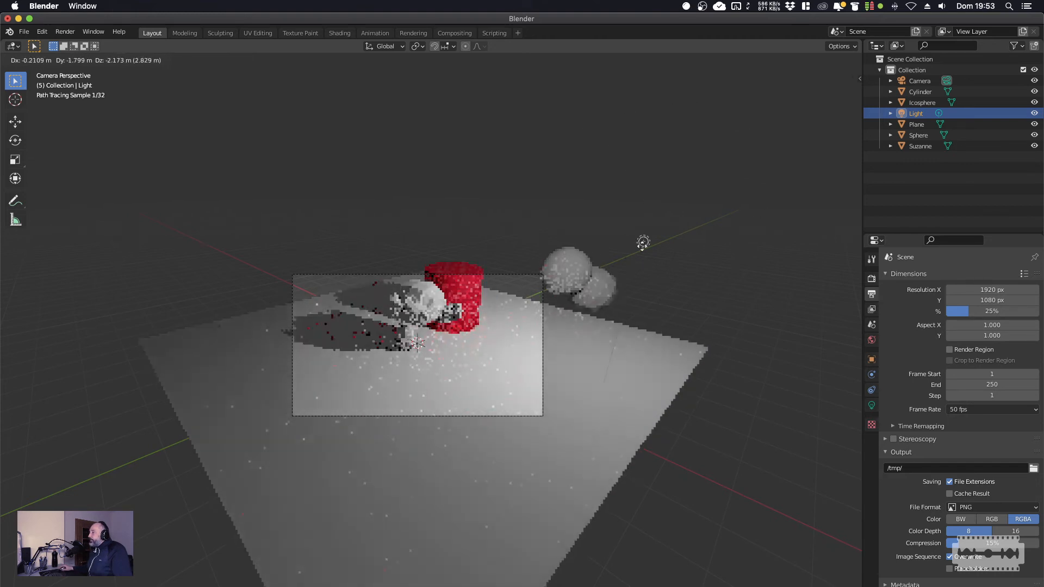
pyautogui.click(561, 267)
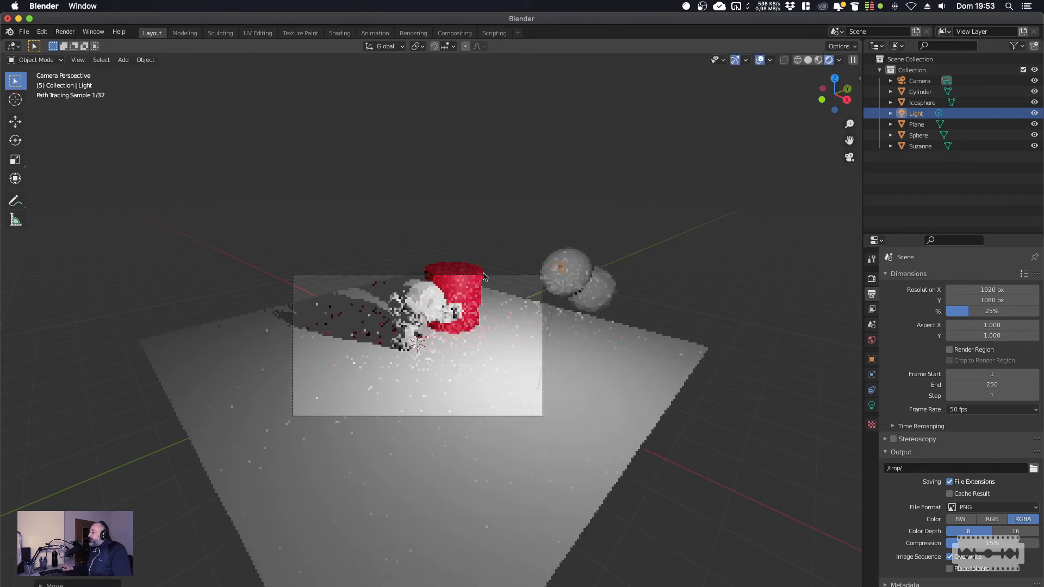
pyautogui.press('g')
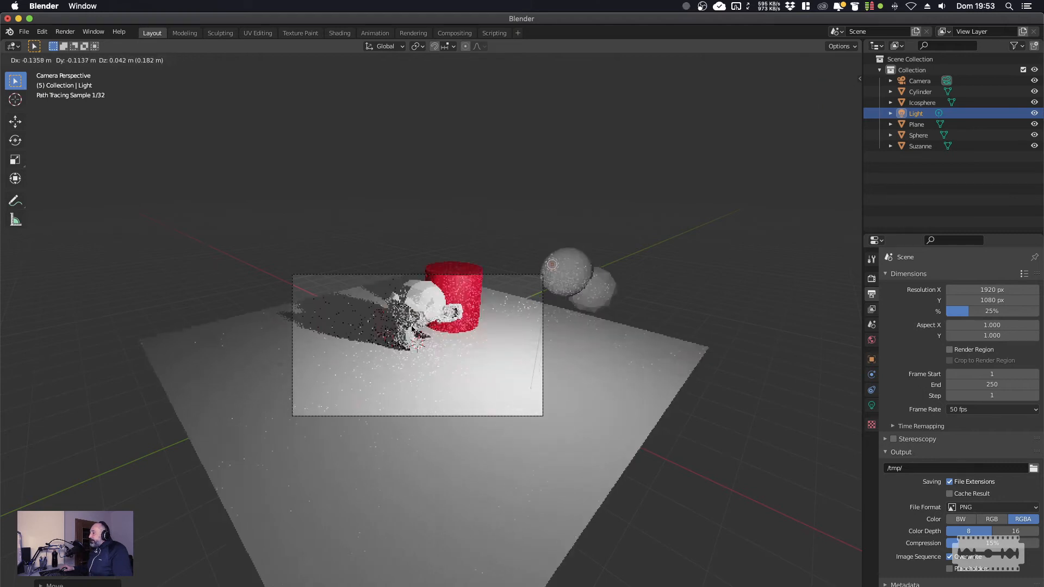
pyautogui.click(461, 324)
# Move the monkey head just over 1 m away from the red cylinder, toward the left side of the camera frame.
pyautogui.click(420, 309)
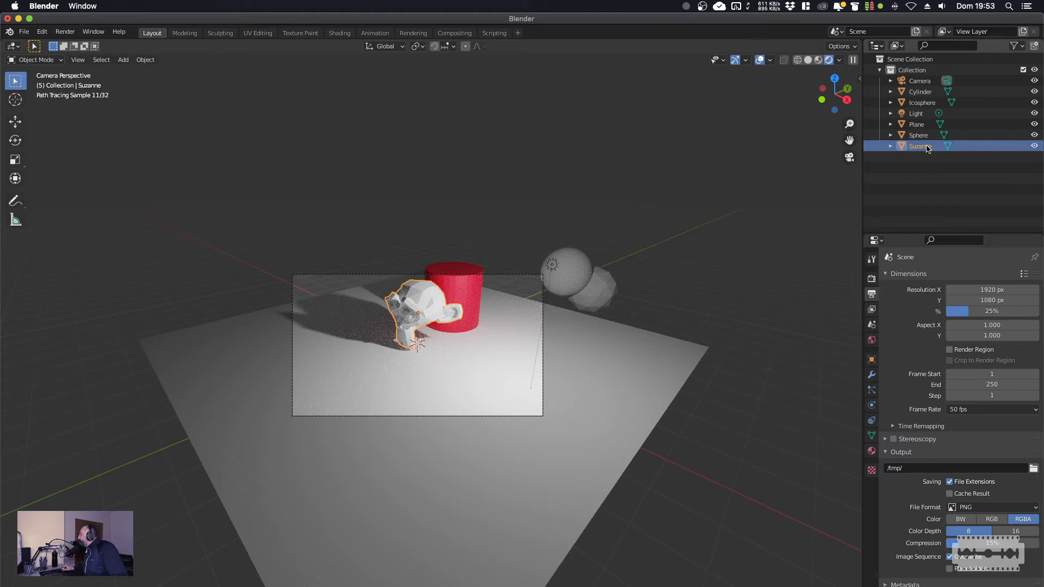
pyautogui.press('g')
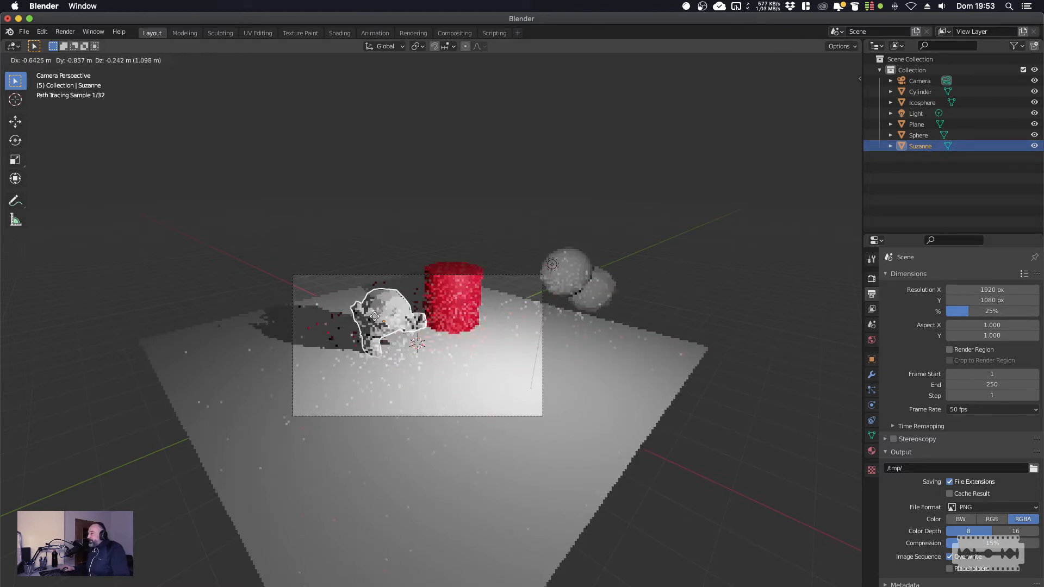
pyautogui.click(358, 316)
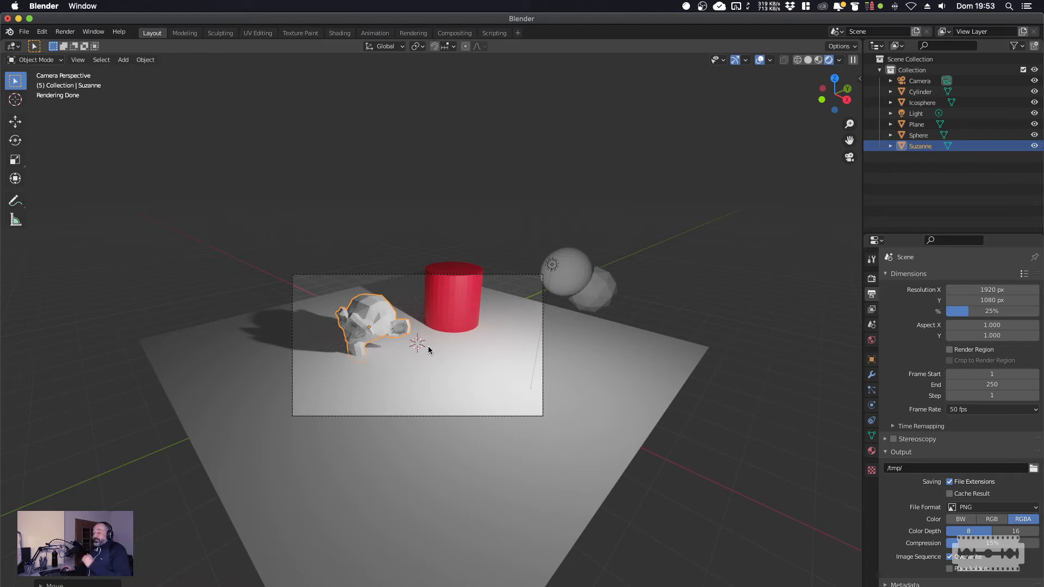
# Add a spot light to the scene at the 3D cursor.
pyautogui.hotkey('shift', 'a')
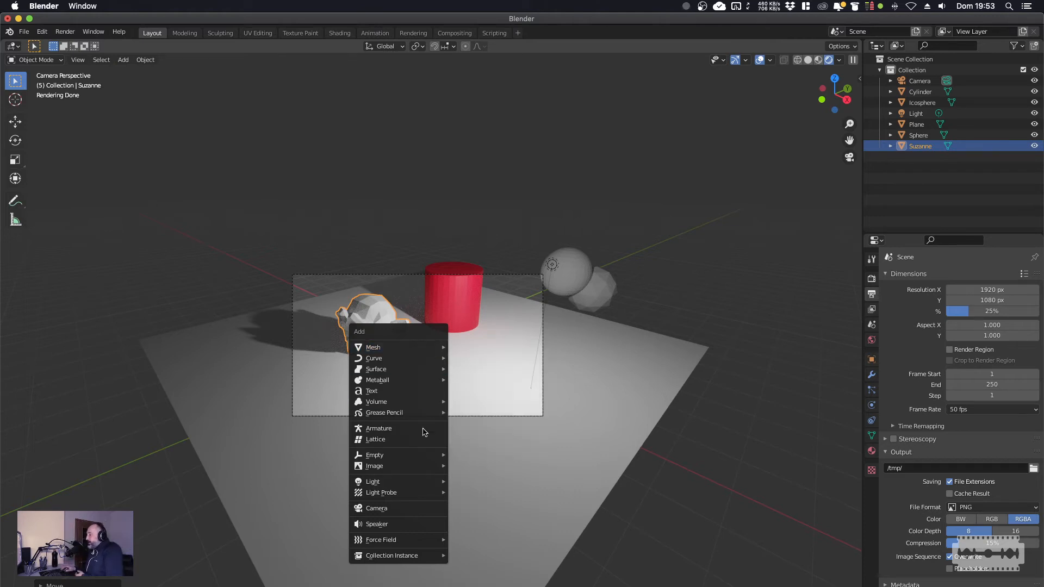
pyautogui.moveTo(389, 477)
pyautogui.moveTo(430, 482)
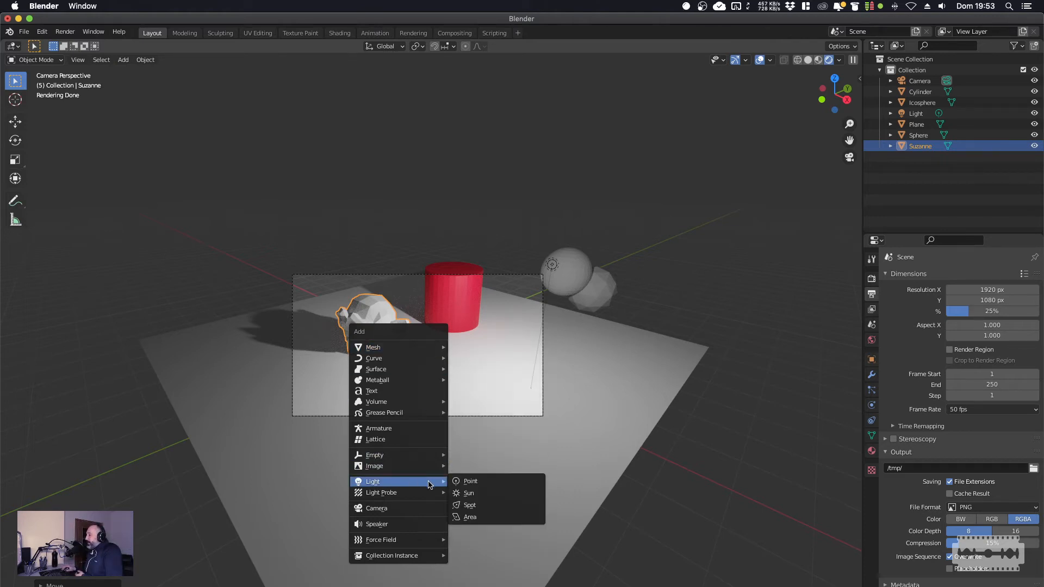
pyautogui.click(487, 507)
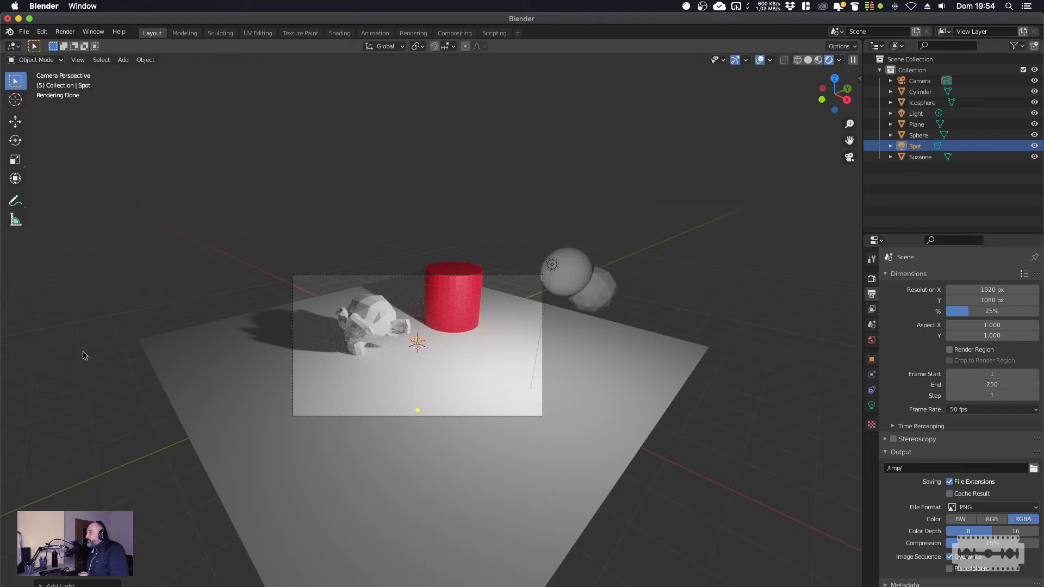
# Split the viewport into the quad view and delete the original point light.
pyautogui.click(78, 60)
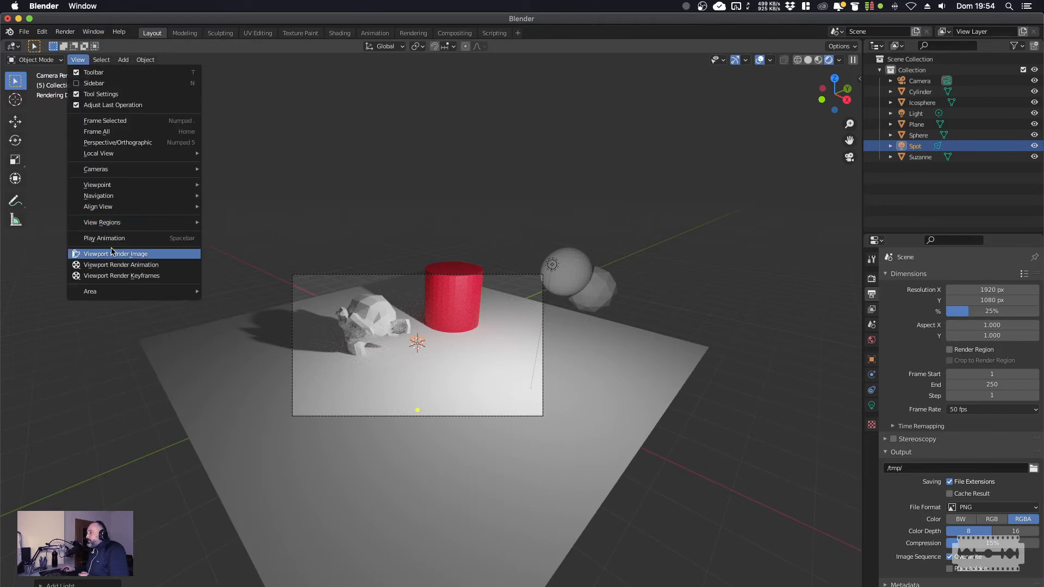
pyautogui.moveTo(144, 292)
pyautogui.click(239, 318)
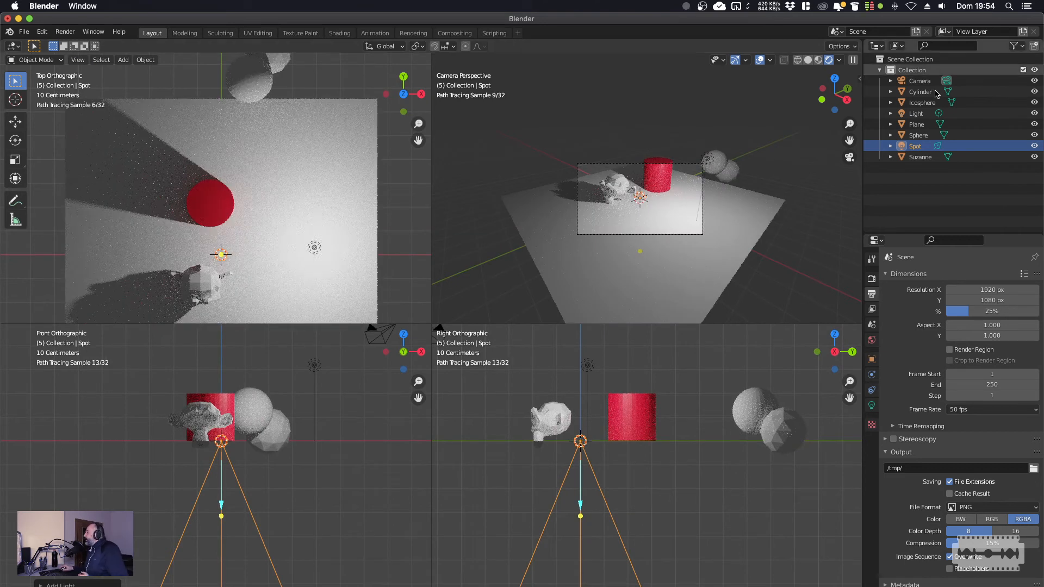
pyautogui.click(919, 114)
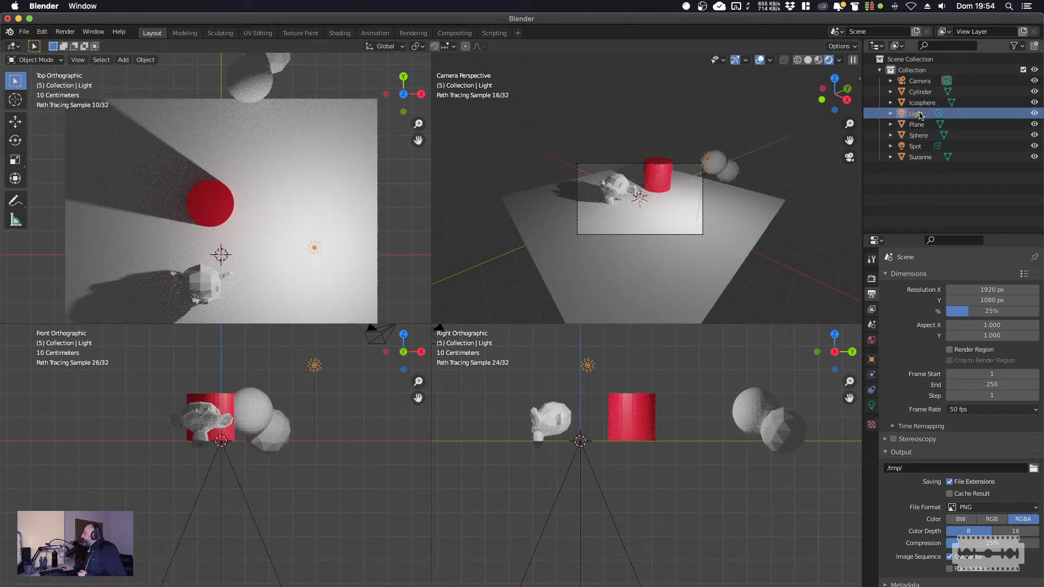
pyautogui.press('Delete')
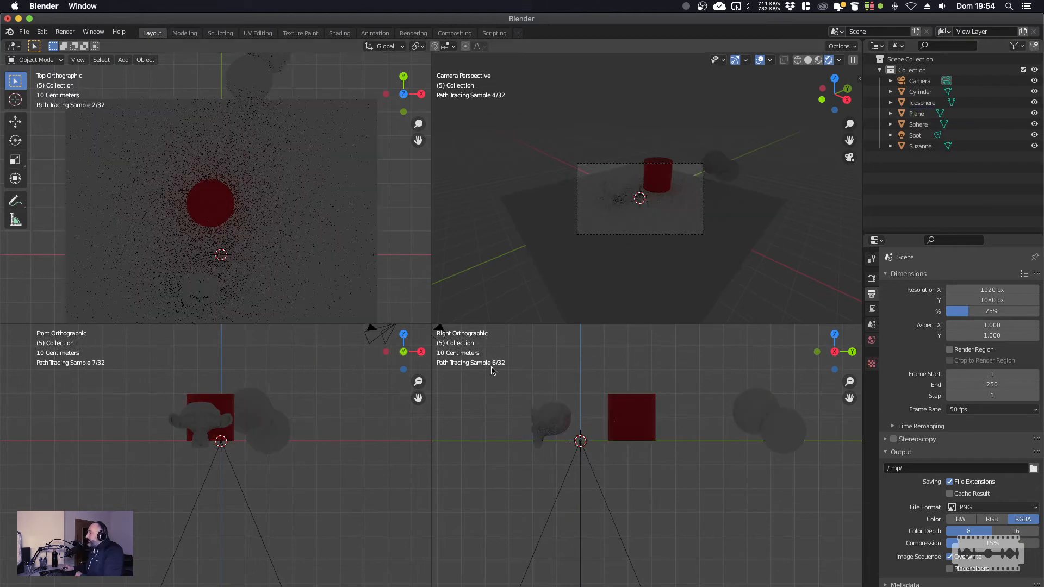
# Raise the spot light about 9.5 m so that its cone shines down on the monkey head and cylinder.
pyautogui.click(221, 444)
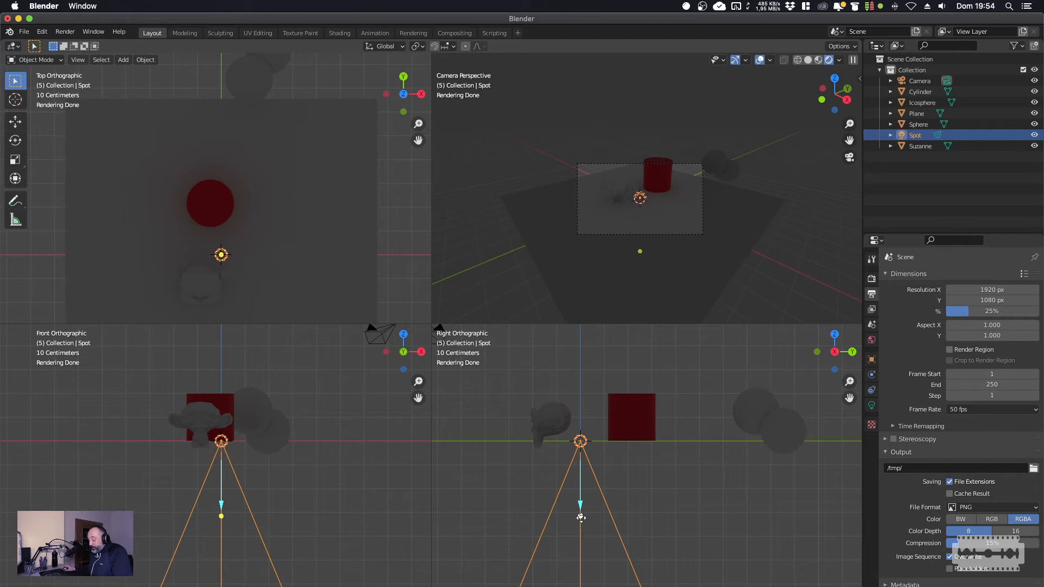
pyautogui.moveTo(582, 520); pyautogui.dragTo(585, 560)
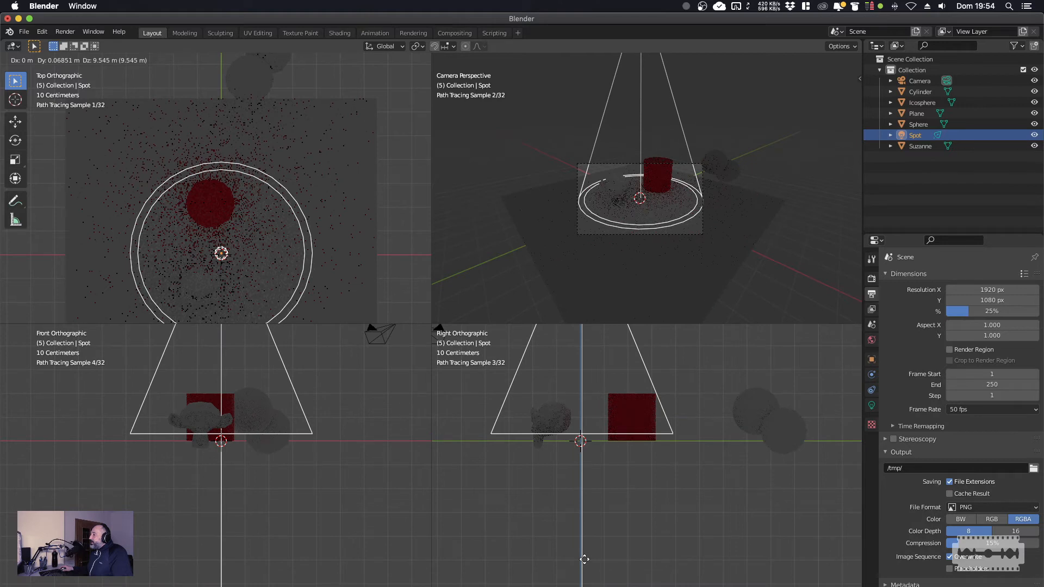
pyautogui.click(585, 560)
pyautogui.scroll(-5, 307, 454)
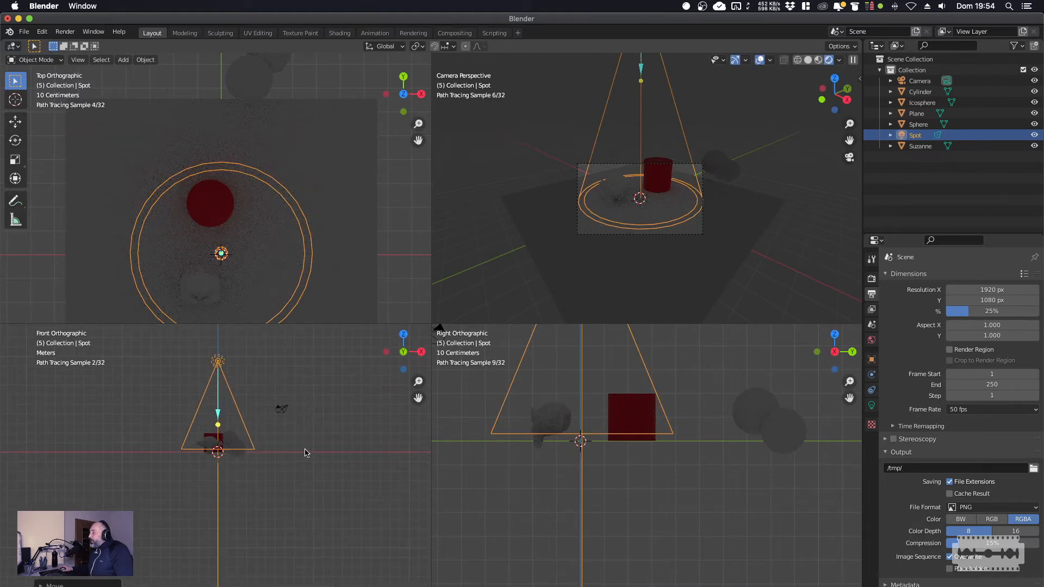
pyautogui.scroll(3, 270, 450)
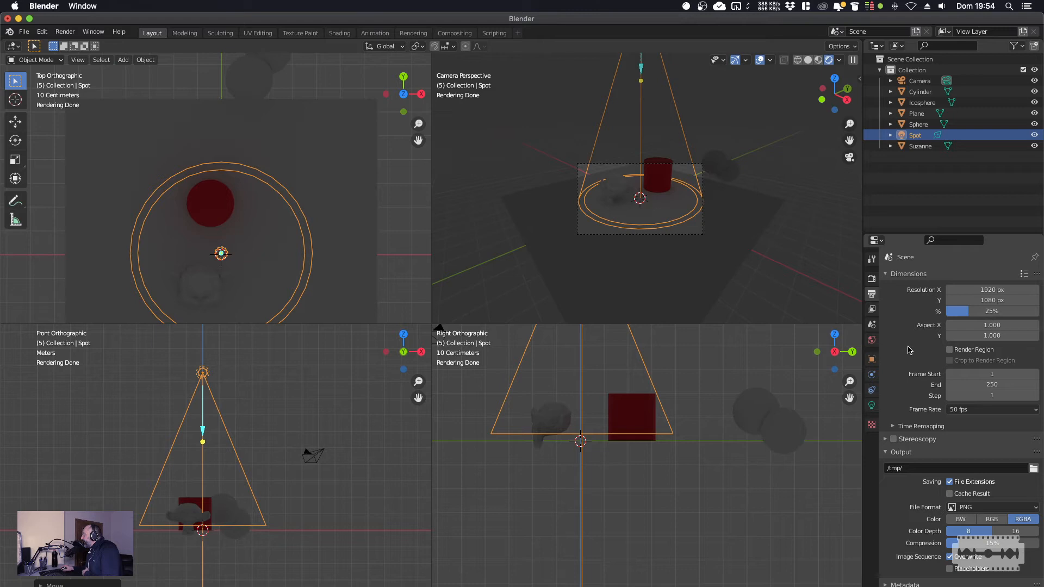
# Set the spot light's power to 1000 W.
pyautogui.click(872, 406)
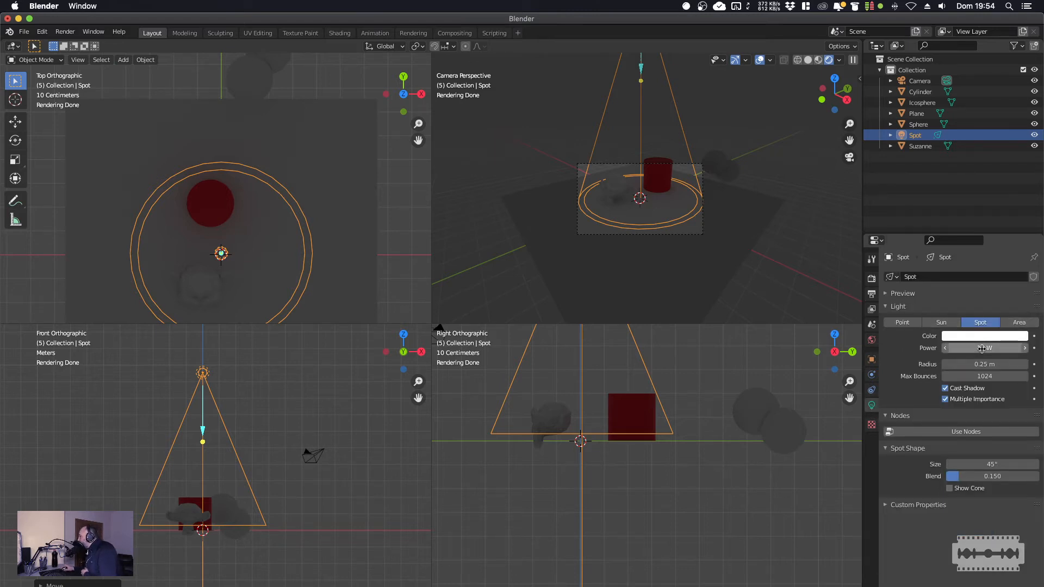
pyautogui.moveTo(982, 349); pyautogui.dragTo(1022, 349)
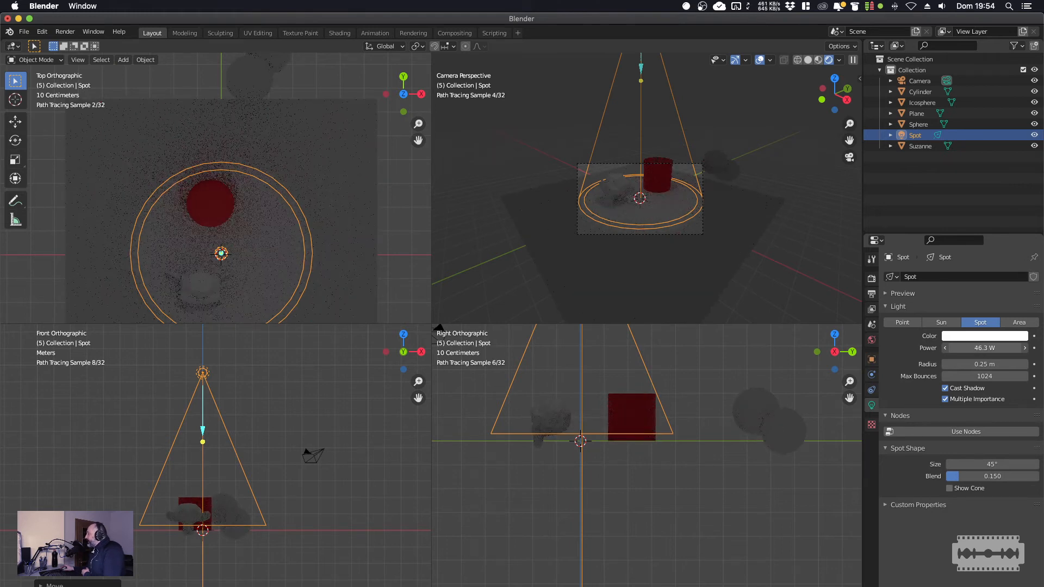
pyautogui.click(982, 348)
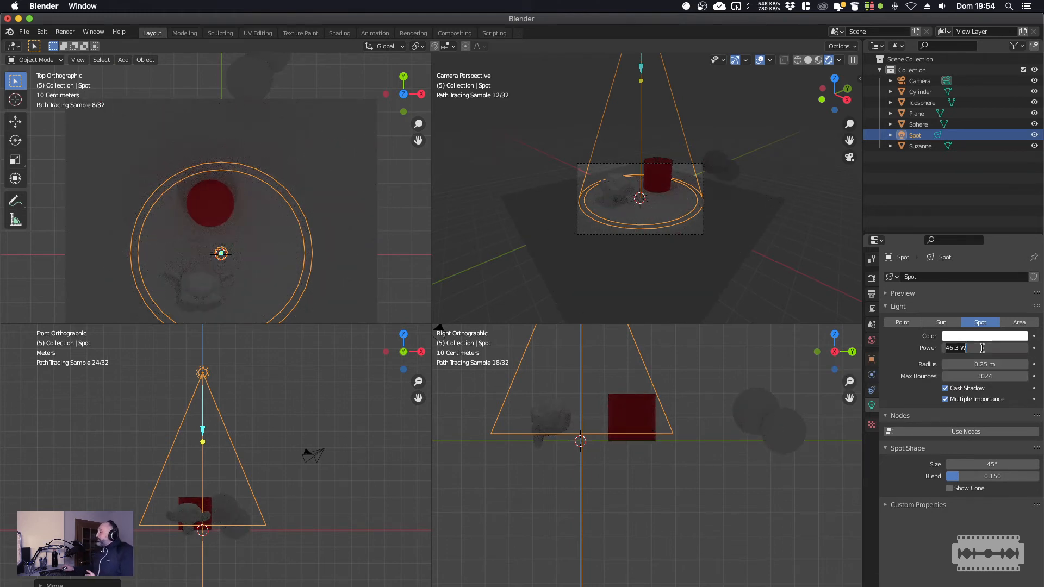
pyautogui.click(982, 348)
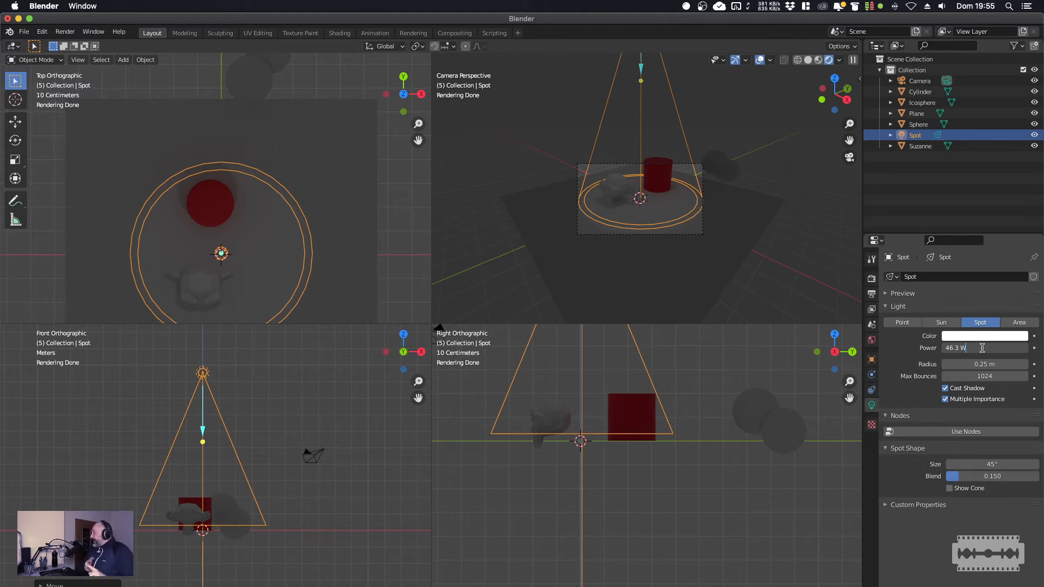
pyautogui.hotkey('ctrl', 'a')
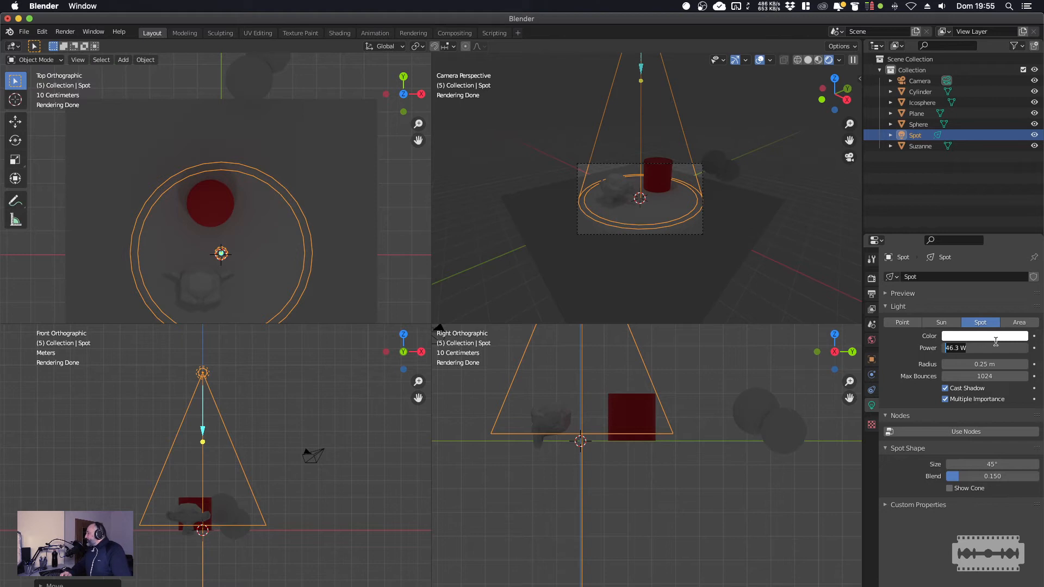
pyautogui.write('100')
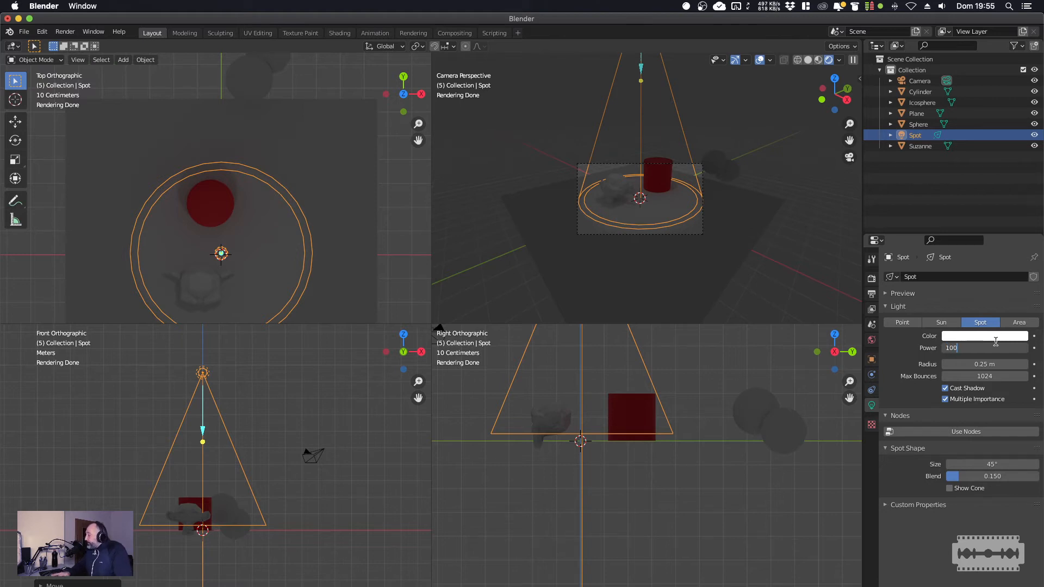
pyautogui.write('00')
pyautogui.press('Return')
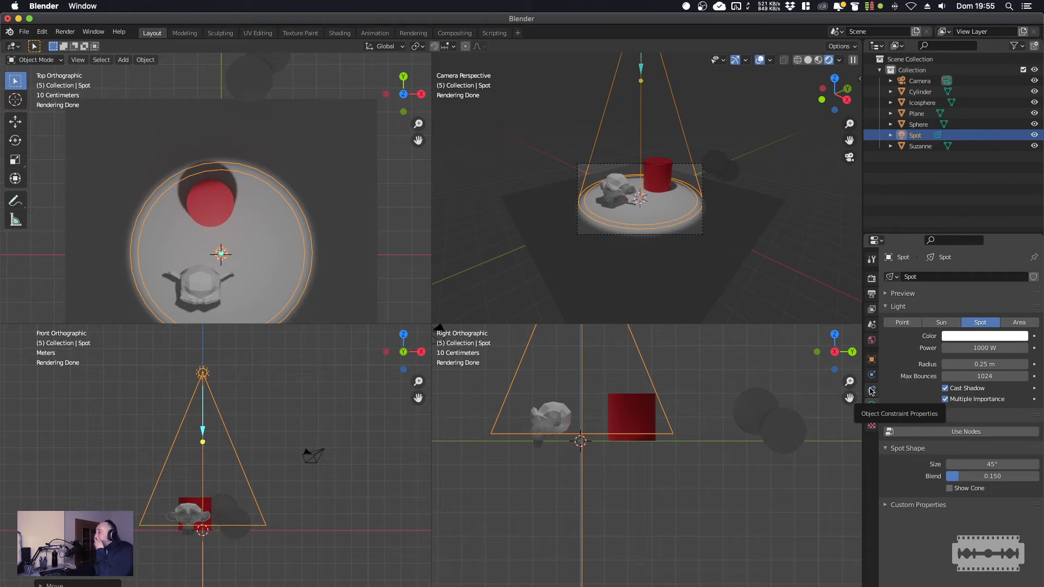
# Adjust the spot light's shape to a cone size of 46.9° and a blend of 0.555.
pyautogui.scroll(5, 626, 196)
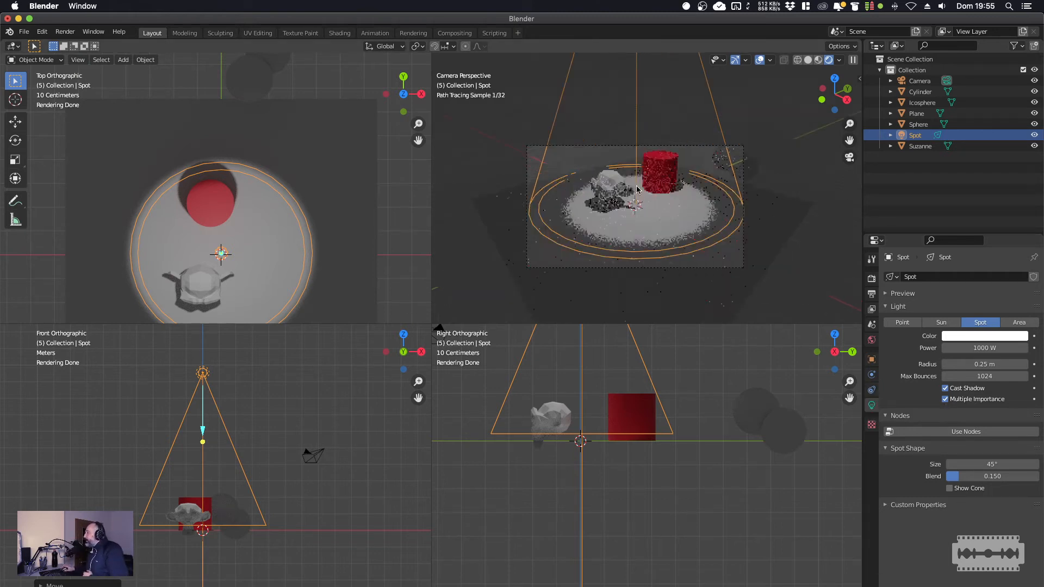
pyautogui.scroll(-2, 645, 192)
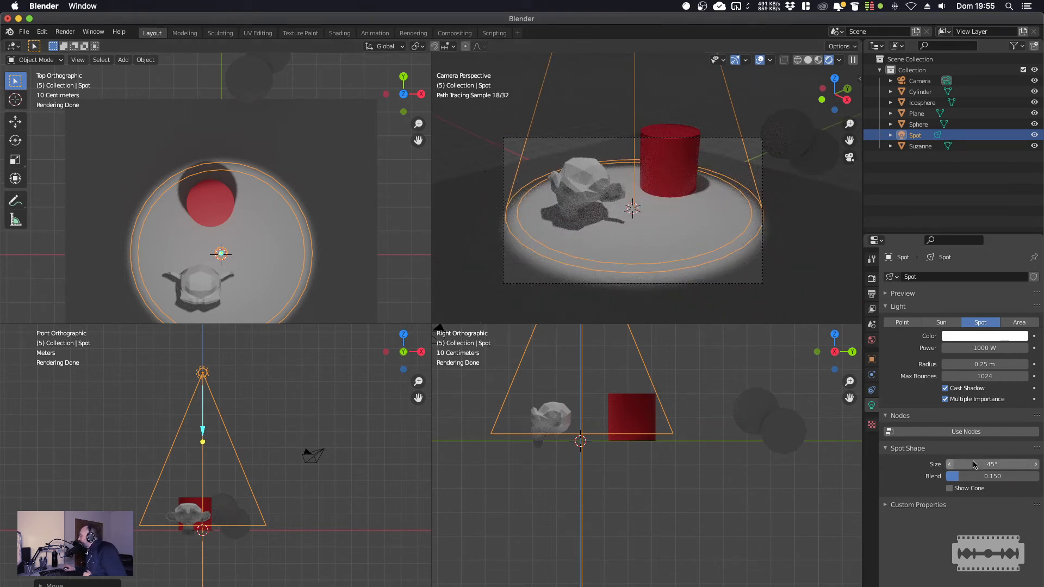
pyautogui.moveTo(1005, 462)
pyautogui.mouseDown()
pyautogui.moveTo(968, 462)
pyautogui.moveTo(1010, 462)
pyautogui.moveTo(1001, 476)
pyautogui.moveTo(1026, 476)
pyautogui.mouseUp()
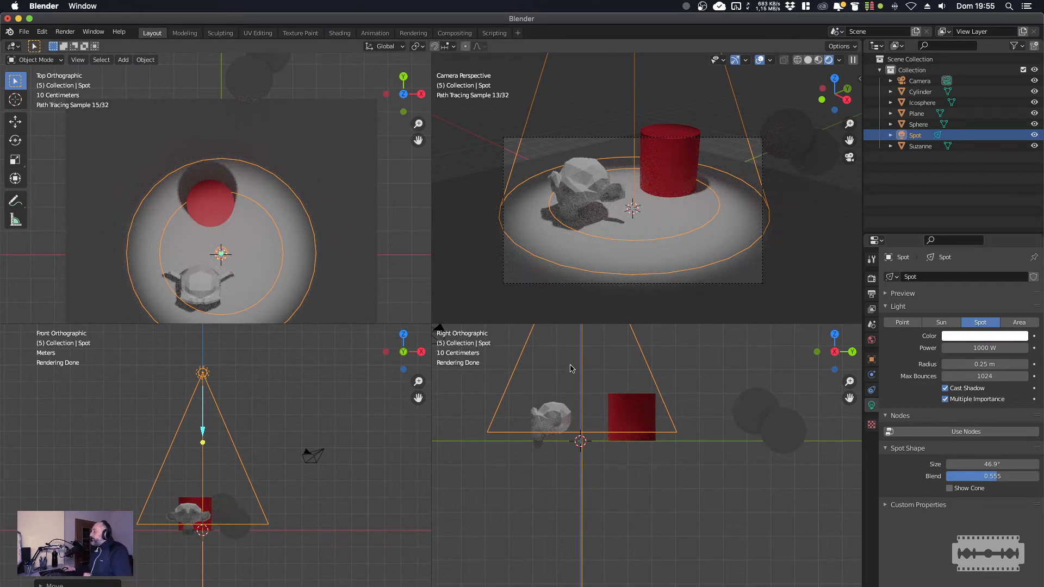
pyautogui.scroll(-3, 673, 364)
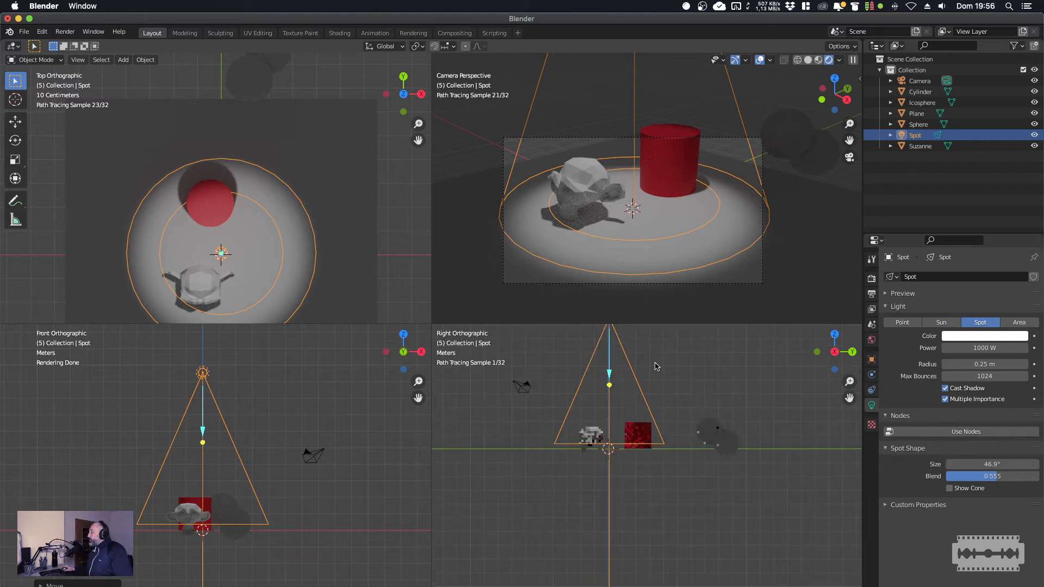
pyautogui.scroll(-1, 652, 366)
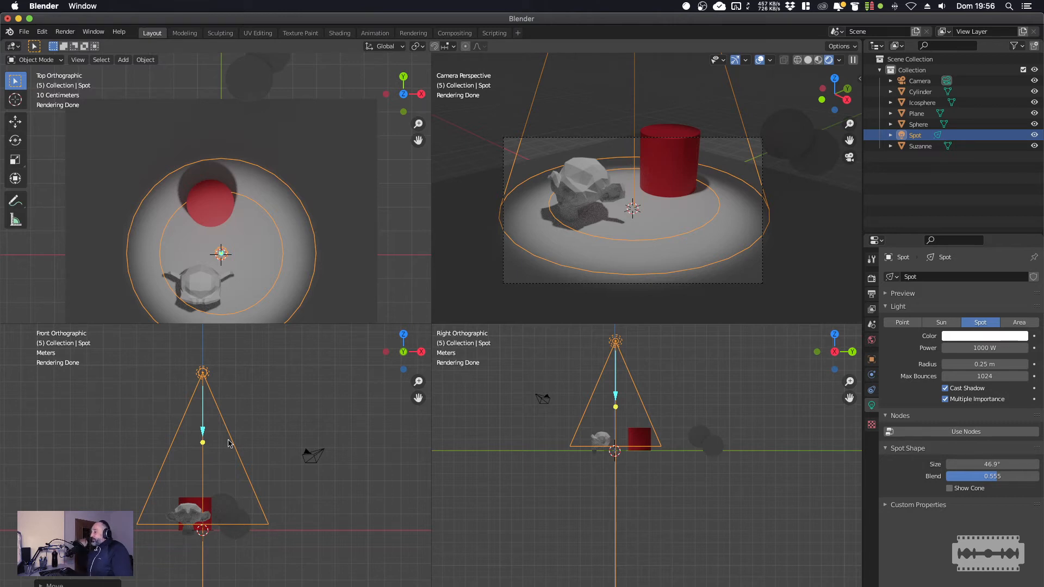
# Add an area light at the 3D cursor and delete the spot light above the scene.
pyautogui.press('super+Tab')
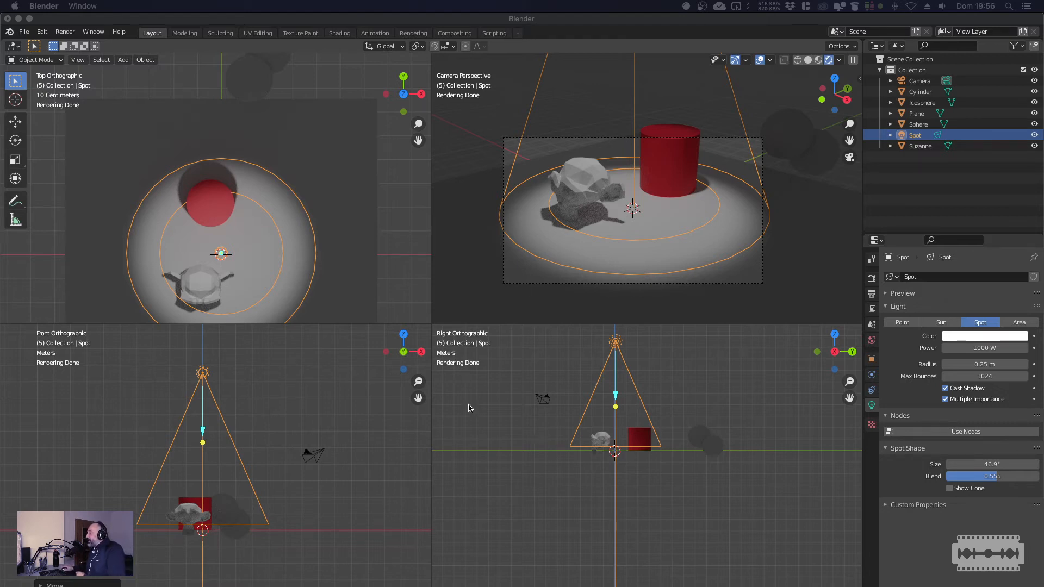
pyautogui.hotkey('shift', 'a')
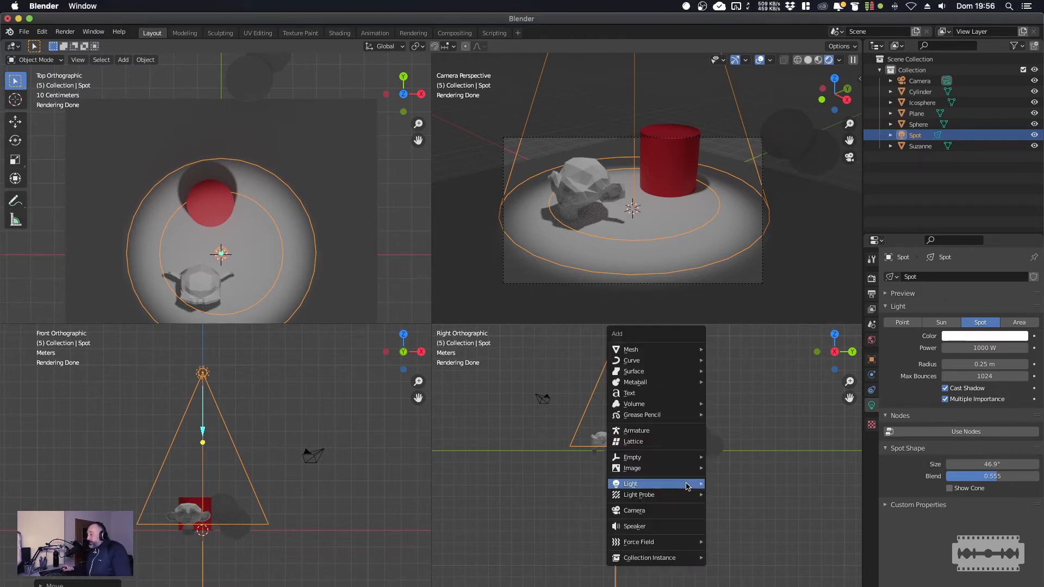
pyautogui.moveTo(681, 484)
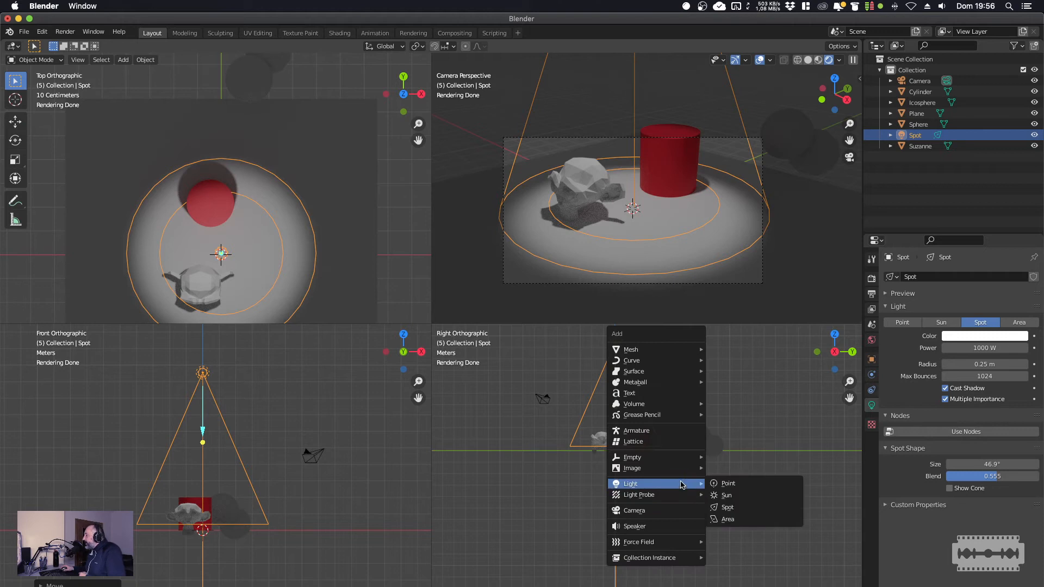
pyautogui.click(759, 520)
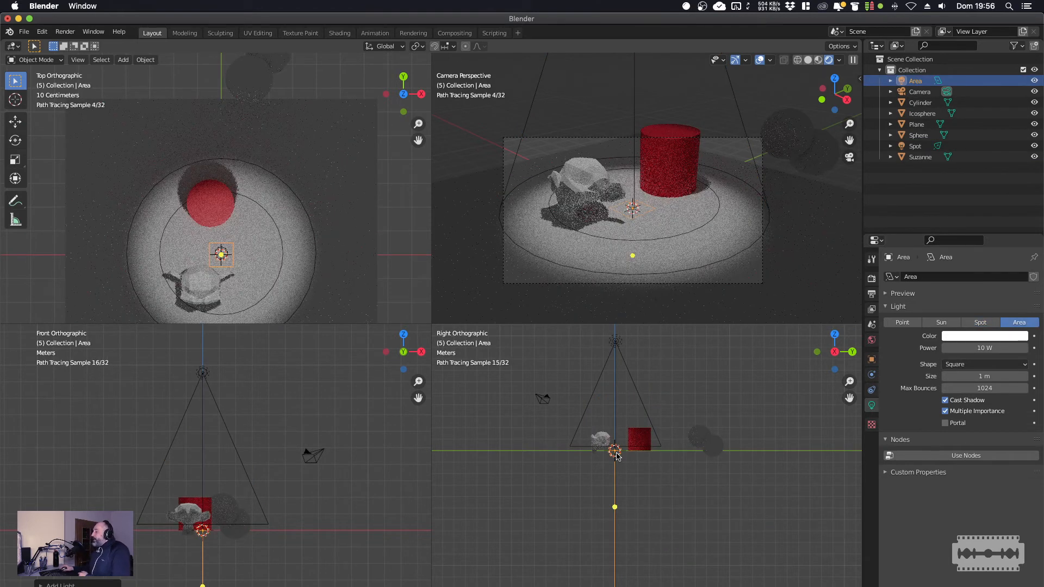
pyautogui.click(616, 348)
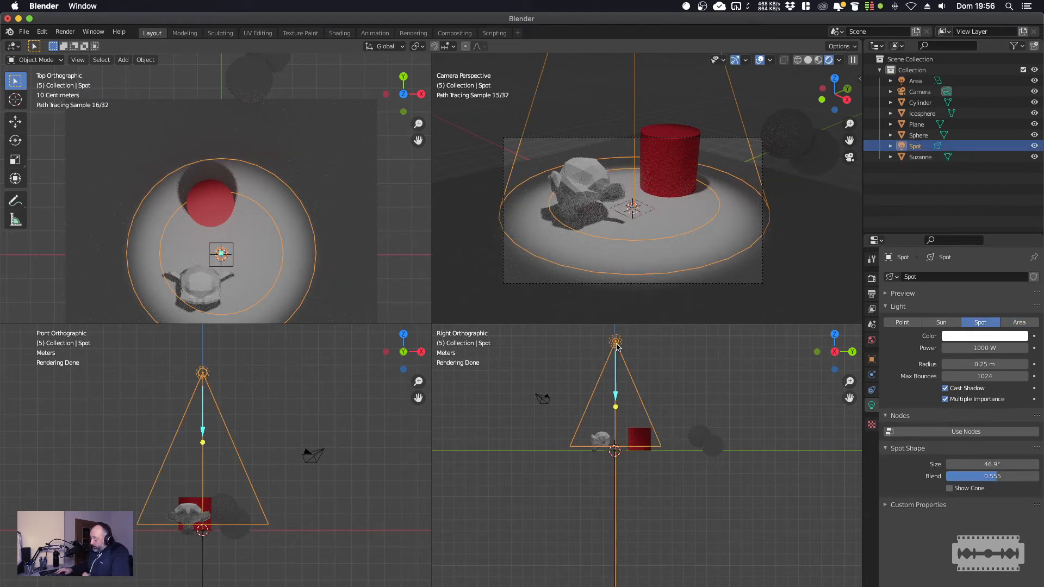
pyautogui.press('Delete')
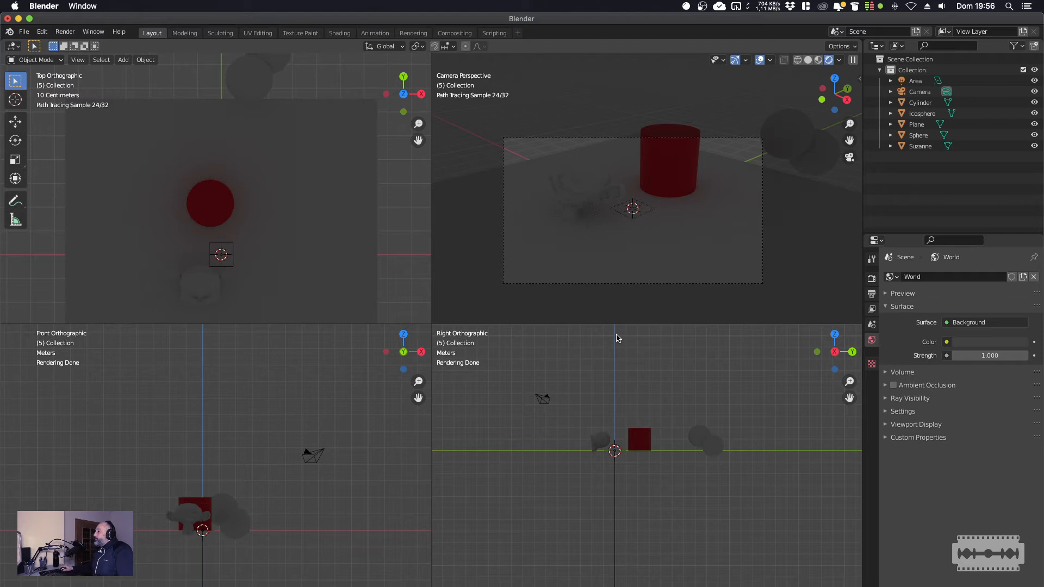
# Raise the area light about 6 m above the 3D cursor so that it shines down on the plane.
pyautogui.click(236, 266)
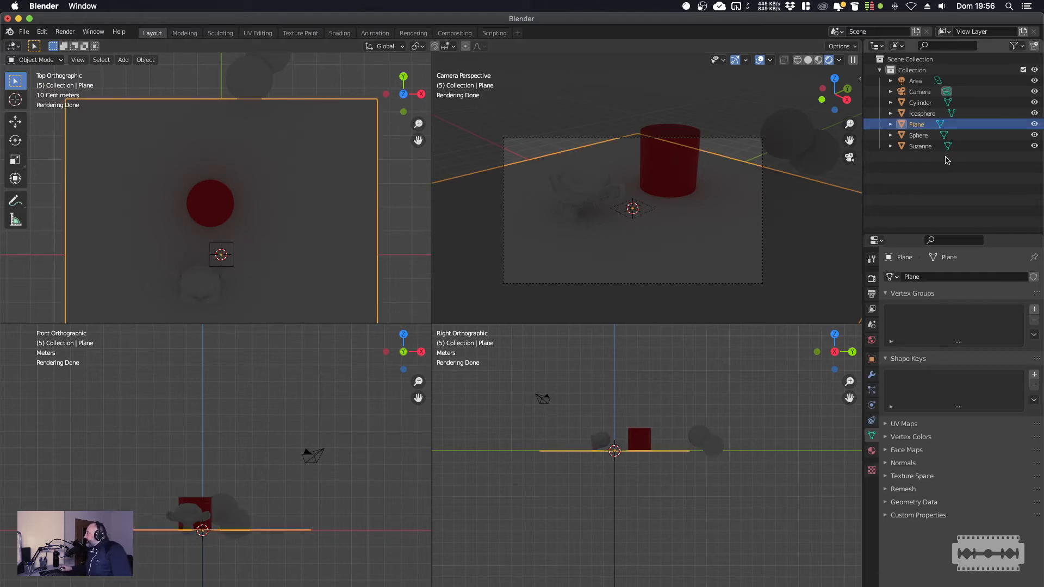
pyautogui.click(916, 82)
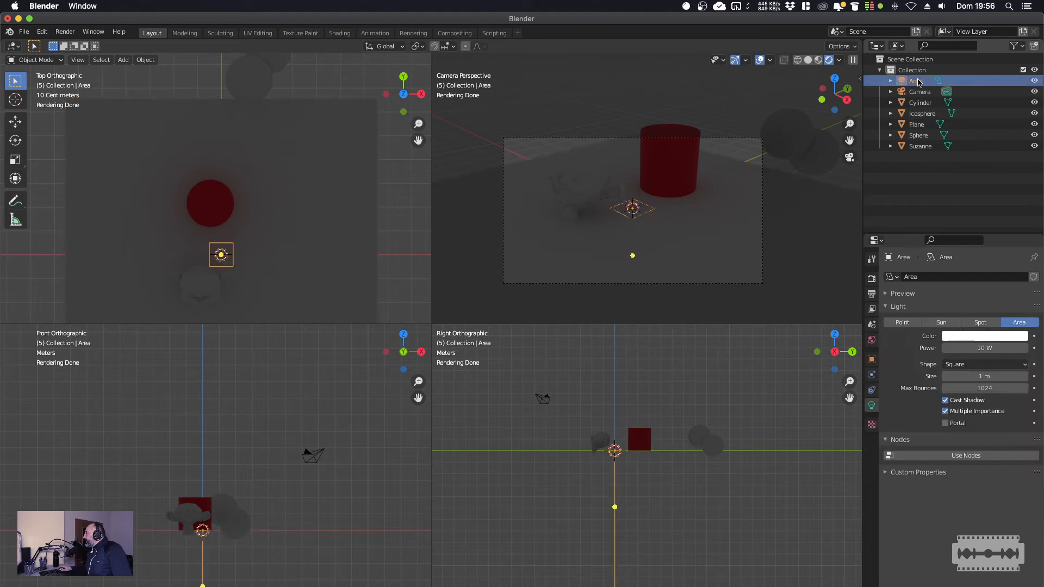
pyautogui.press('g')
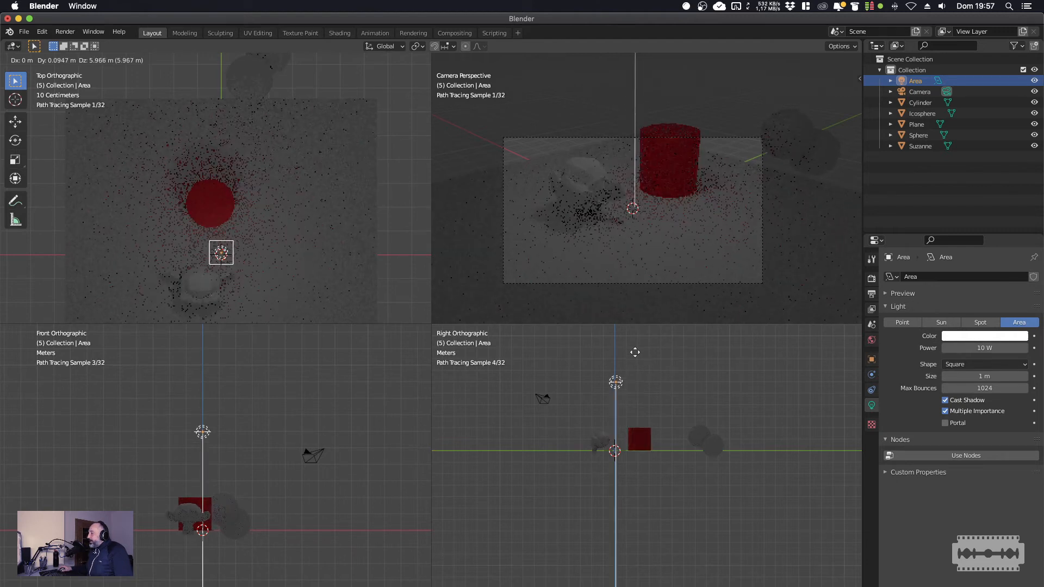
pyautogui.click(638, 355)
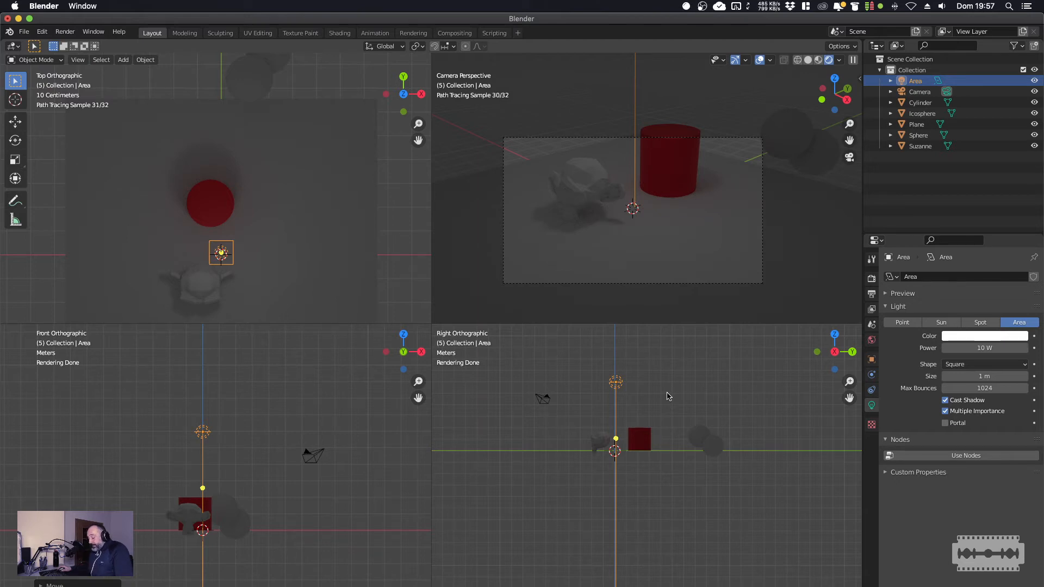
# Scale the area light up by about 3.34 and set its power to 1000 W.
pyautogui.press('s')
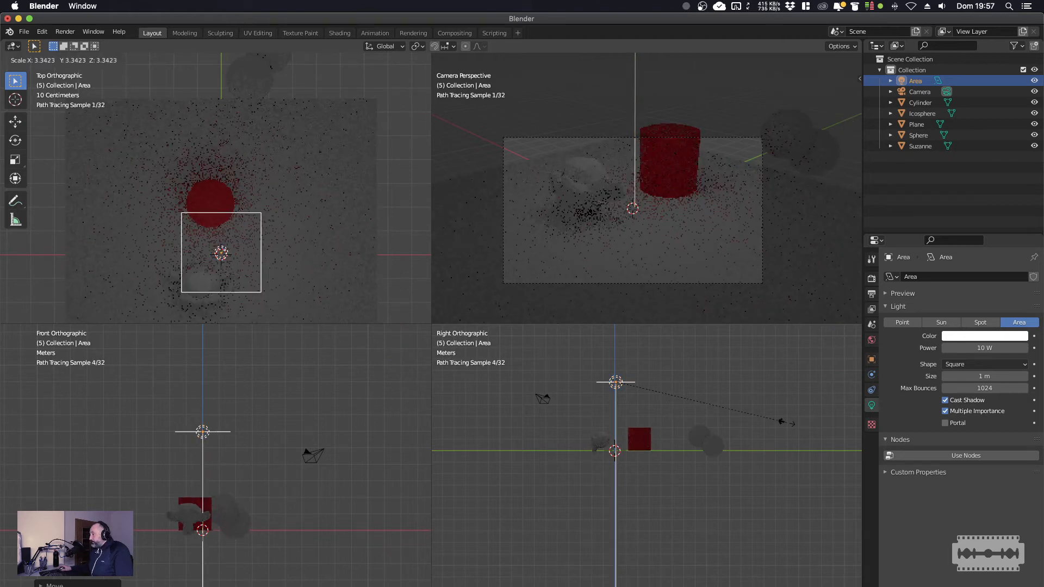
pyautogui.click(794, 423)
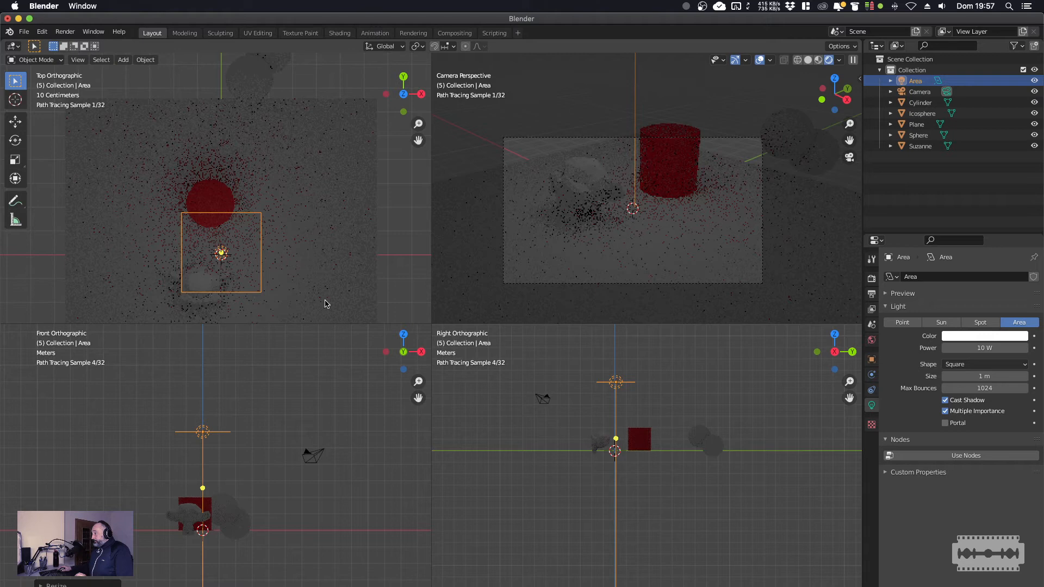
pyautogui.click(980, 349)
pyautogui.write('100')
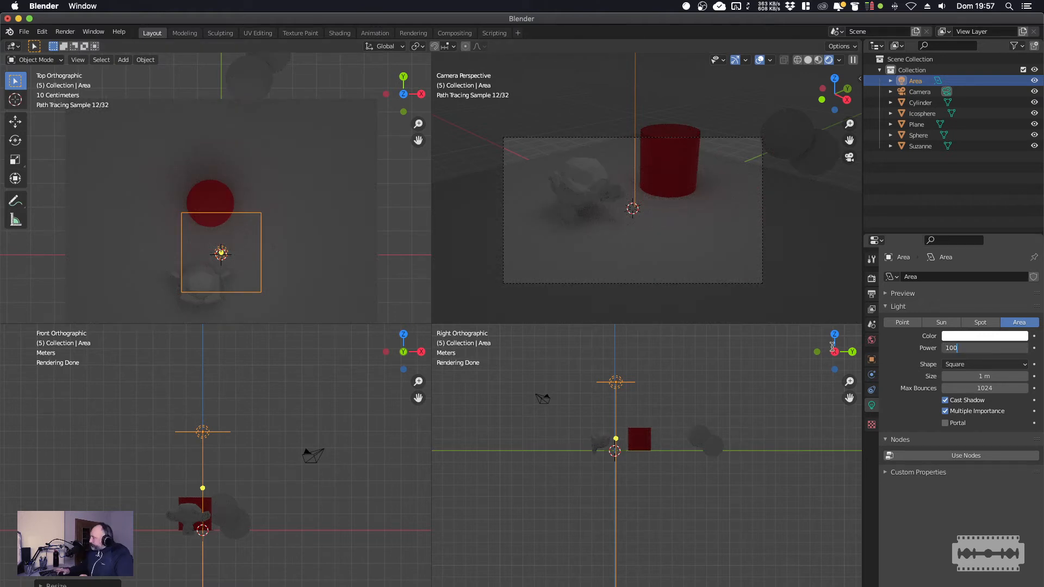
pyautogui.write('0')
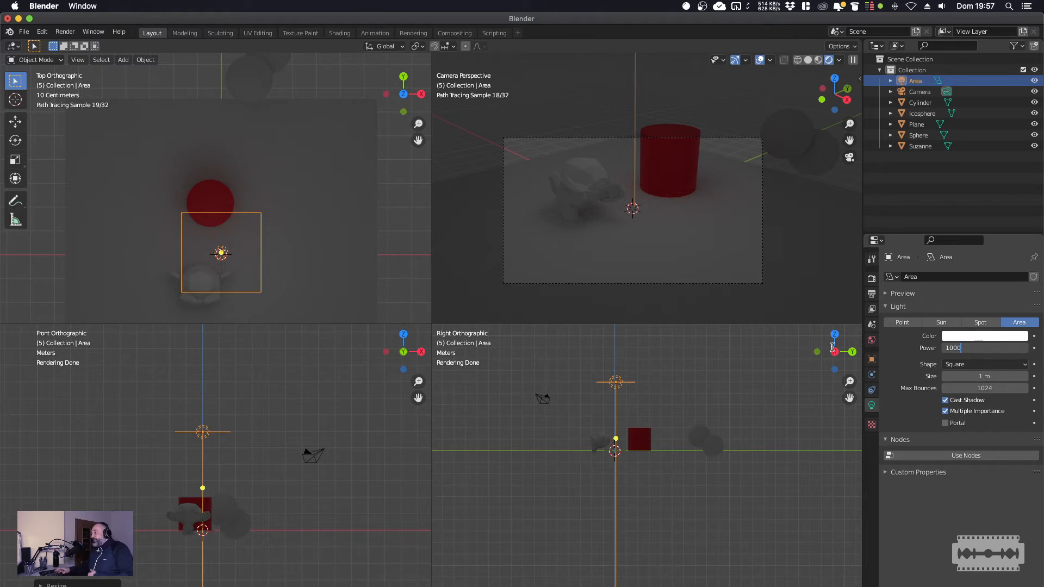
pyautogui.press('Return')
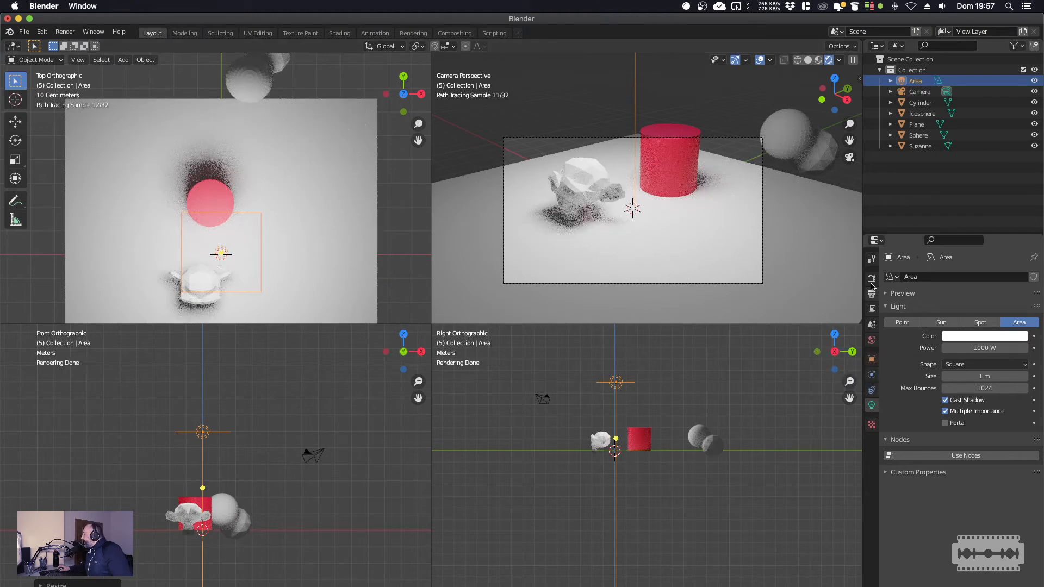
# Try rendering the camera view with the output resolution percentage set to 500%.
pyautogui.click(872, 293)
pyautogui.click(1004, 312)
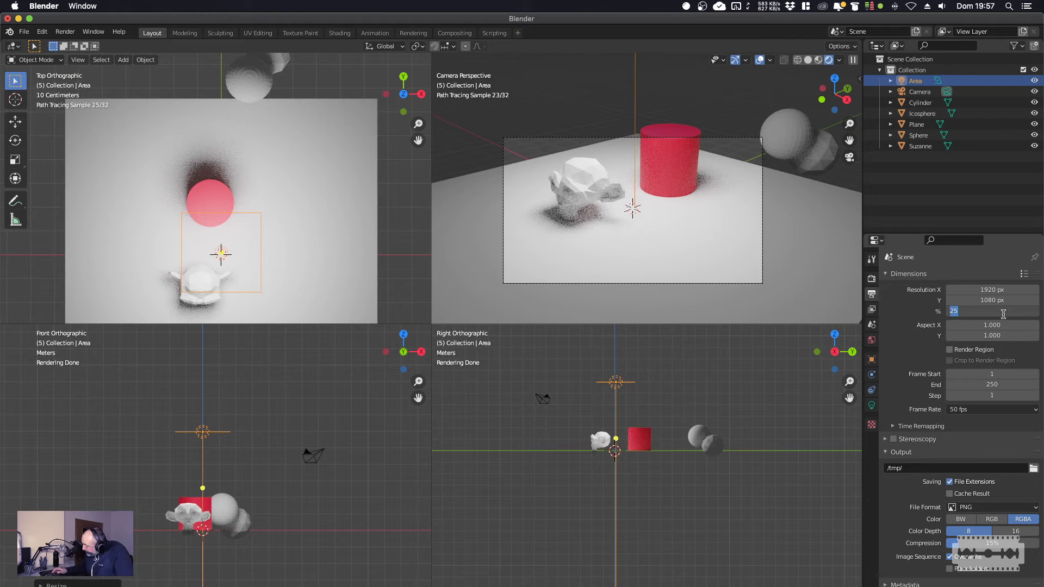
pyautogui.write('500')
pyautogui.press('Return')
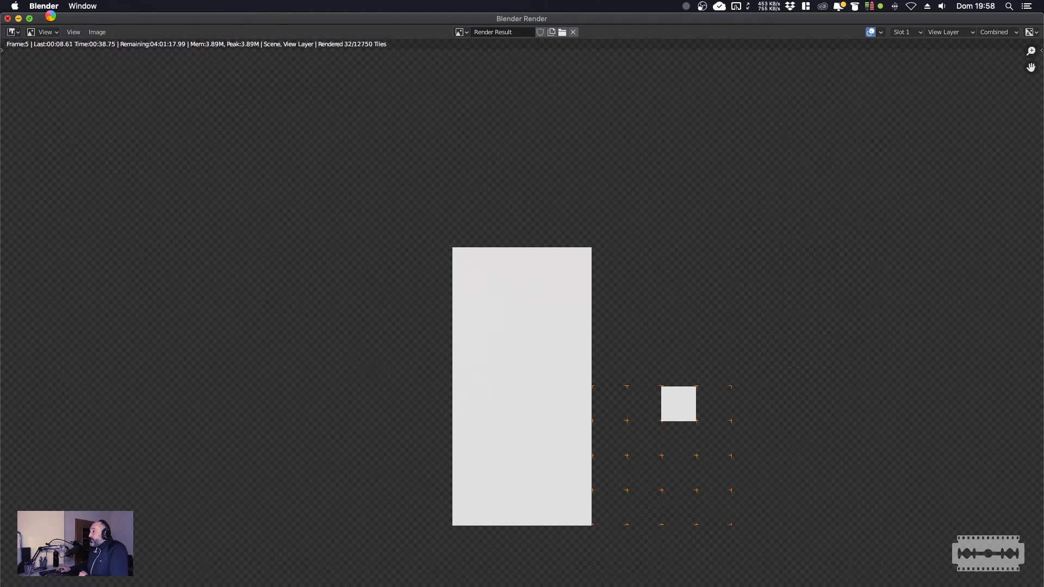
pyautogui.moveTo(6, 17); pyautogui.dragTo(38, 22)
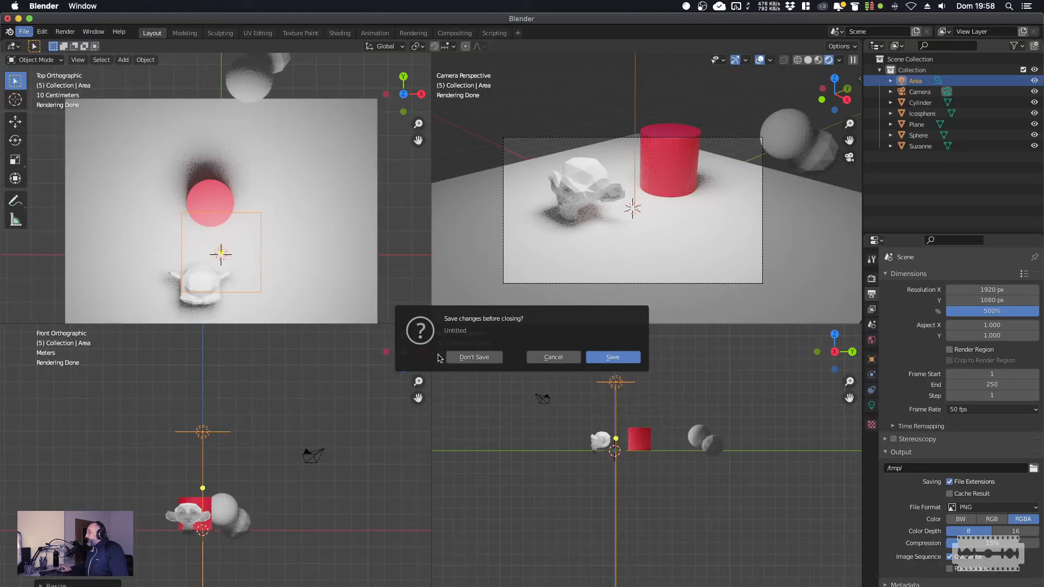
pyautogui.press('Escape')
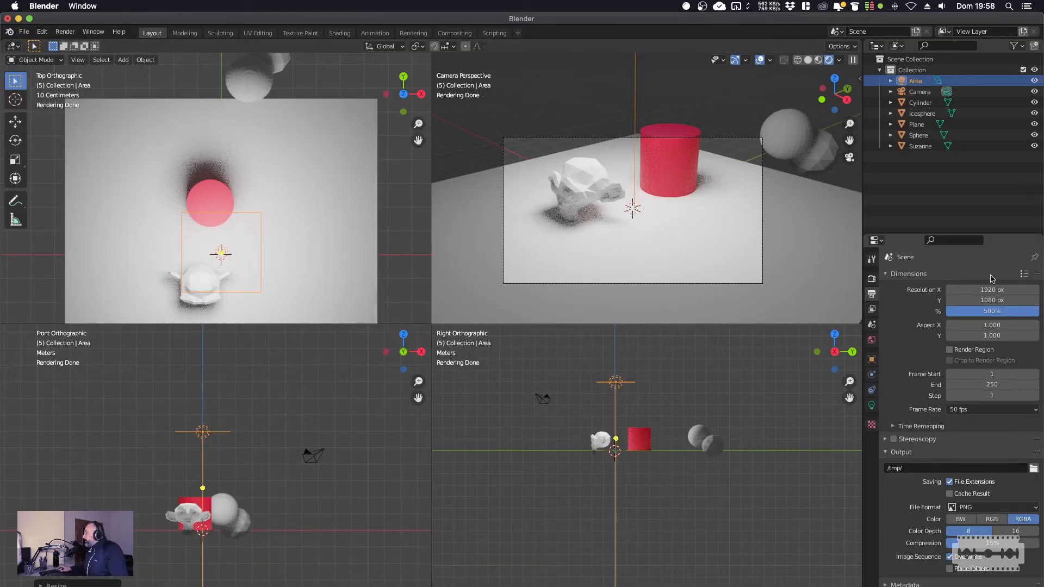
# Set the output resolution percentage to 50% and render the camera view.
pyautogui.click(987, 312)
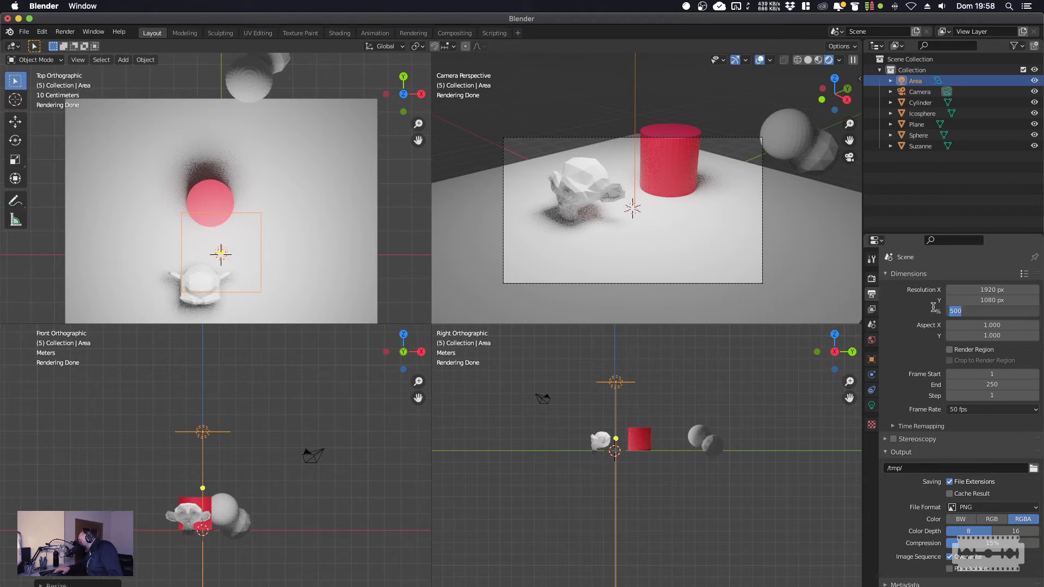
pyautogui.write('50')
pyautogui.press('Return')
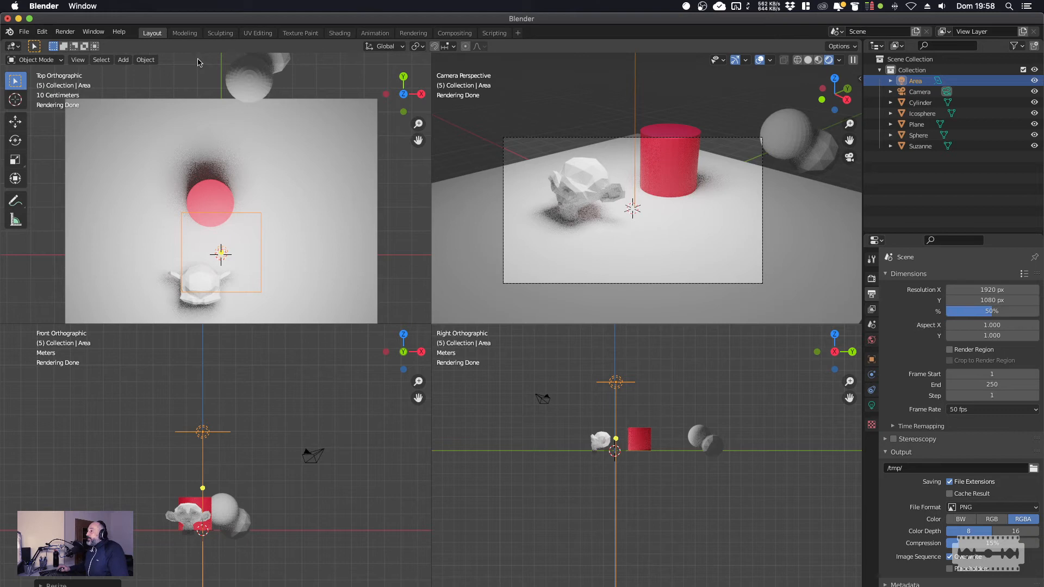
pyautogui.click(62, 33)
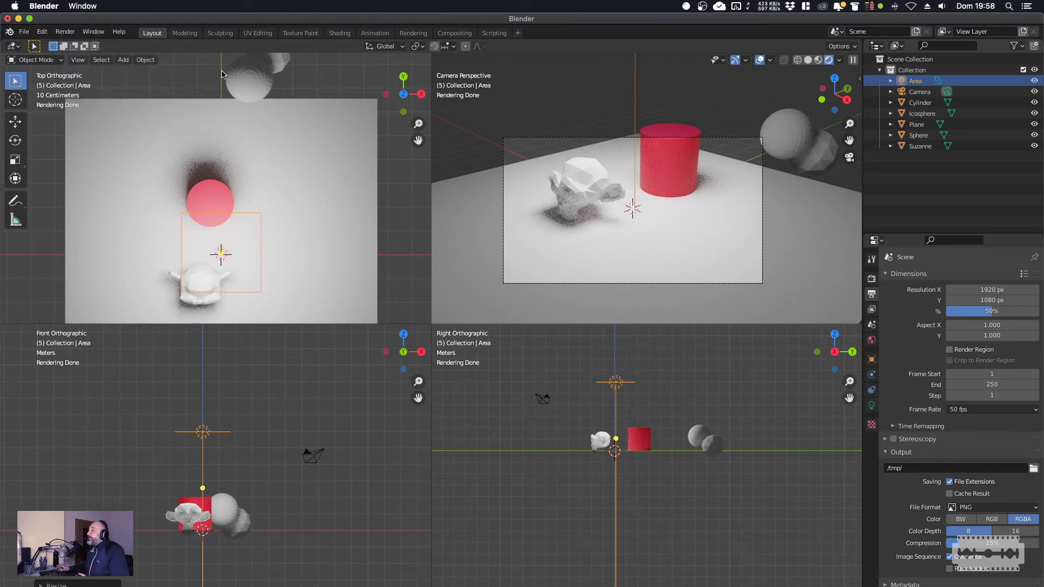
pyautogui.press('F12')
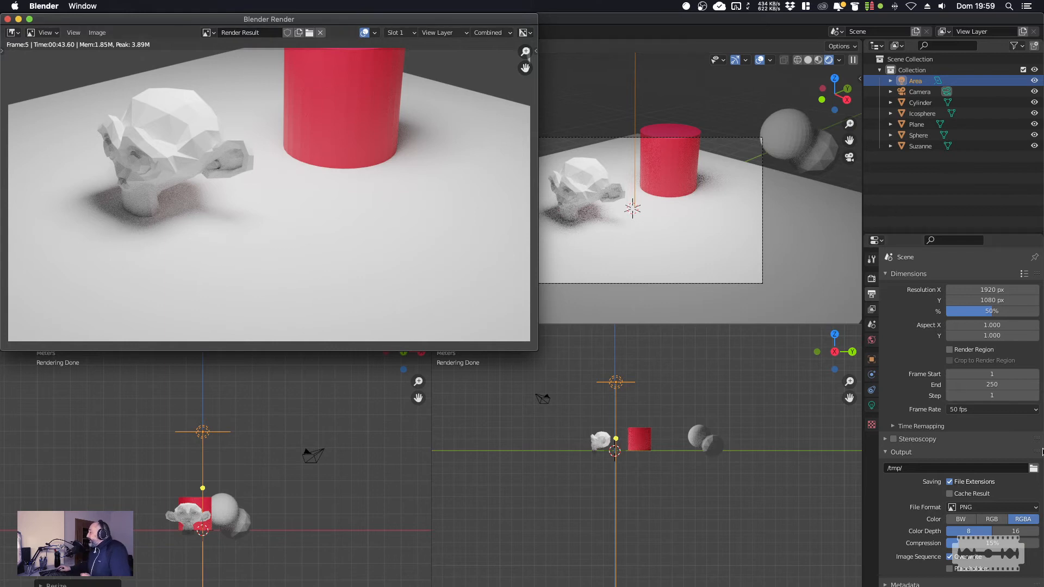
pyautogui.click(873, 305)
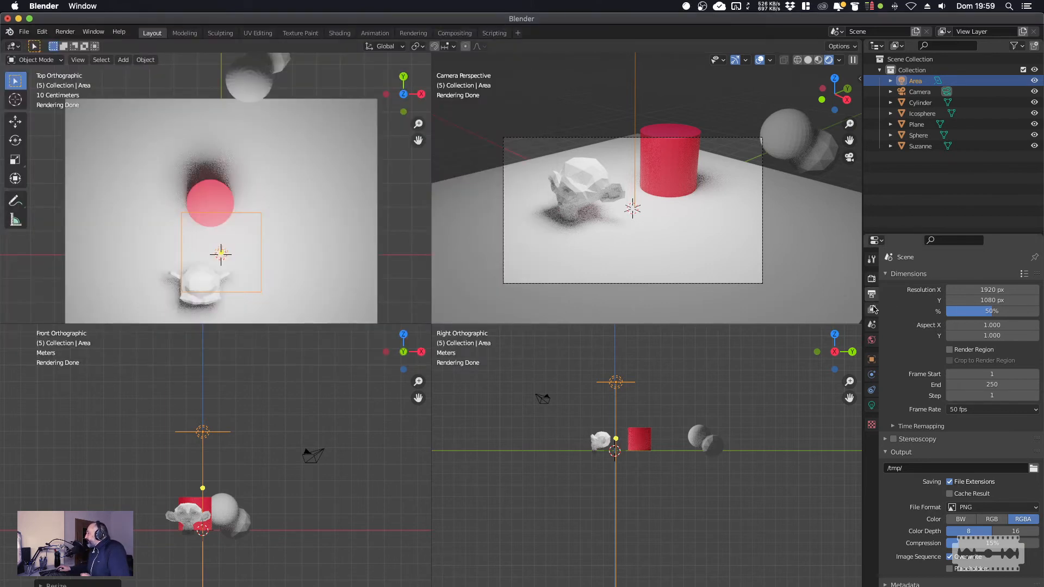
pyautogui.scroll(5, 174, 175)
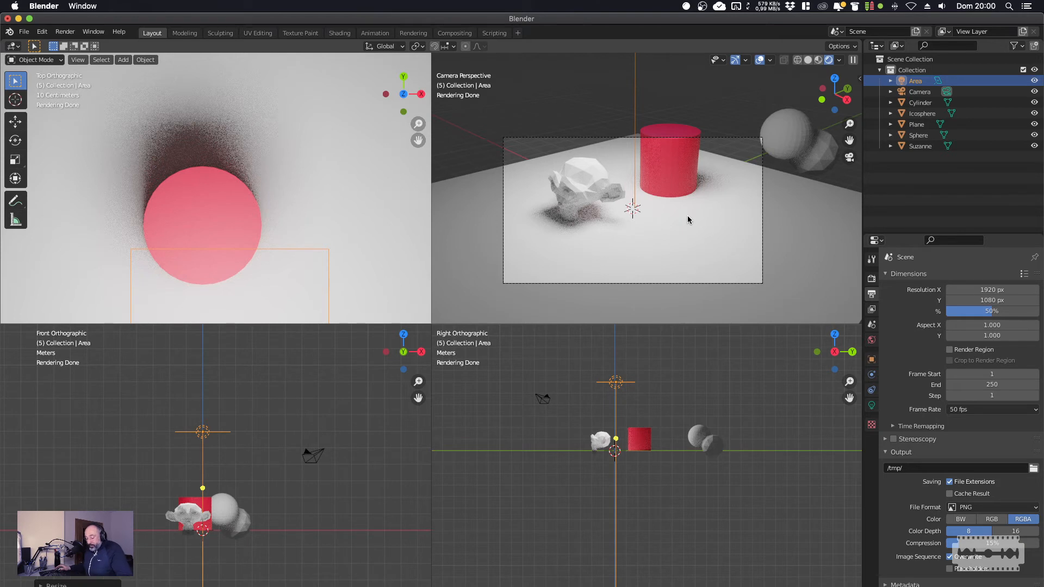
pyautogui.hotkey('shift', 'a')
pyautogui.moveTo(687, 217)
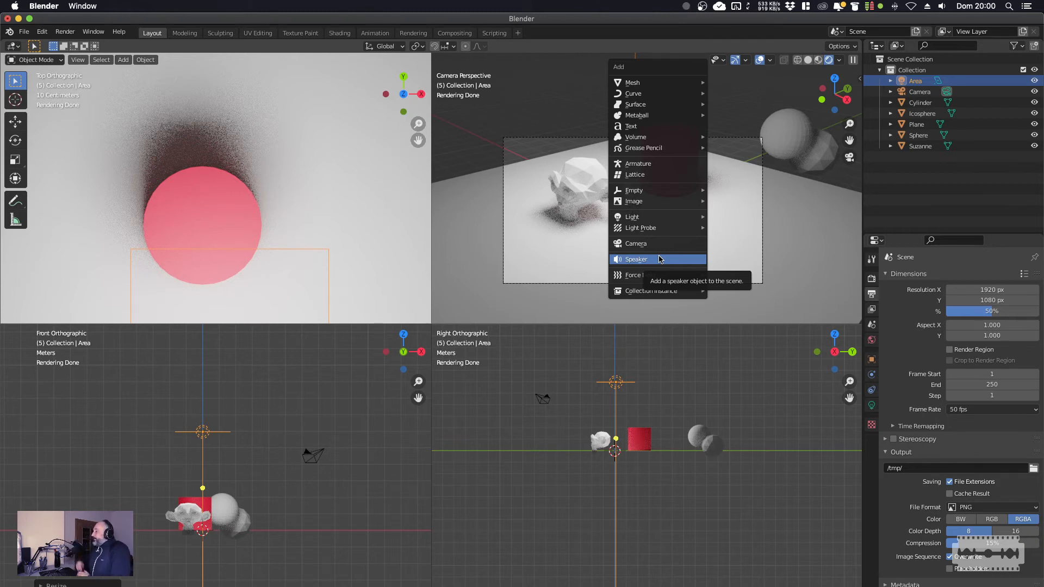
pyautogui.moveTo(651, 278)
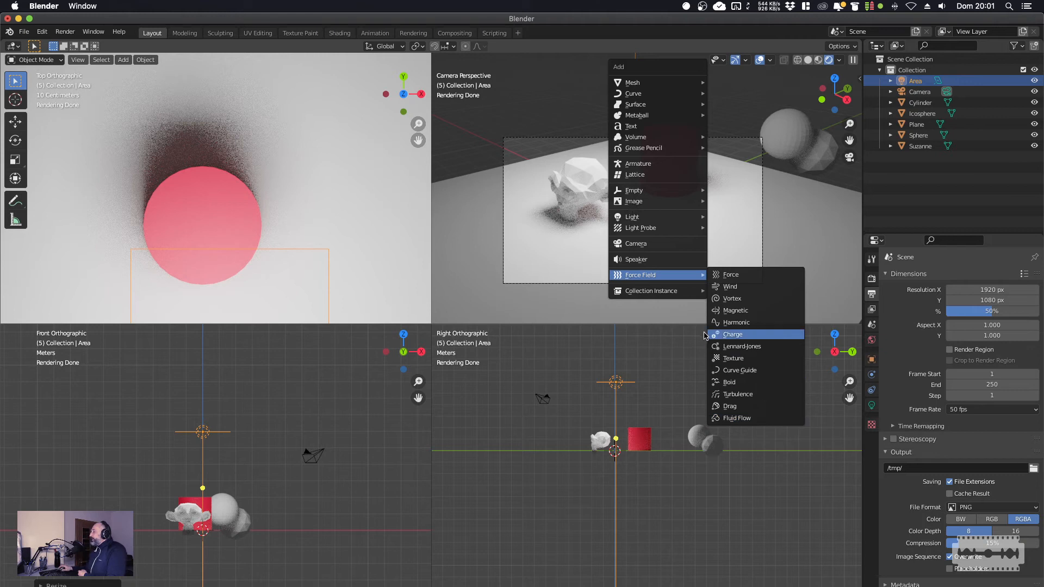
pyautogui.moveTo(675, 293)
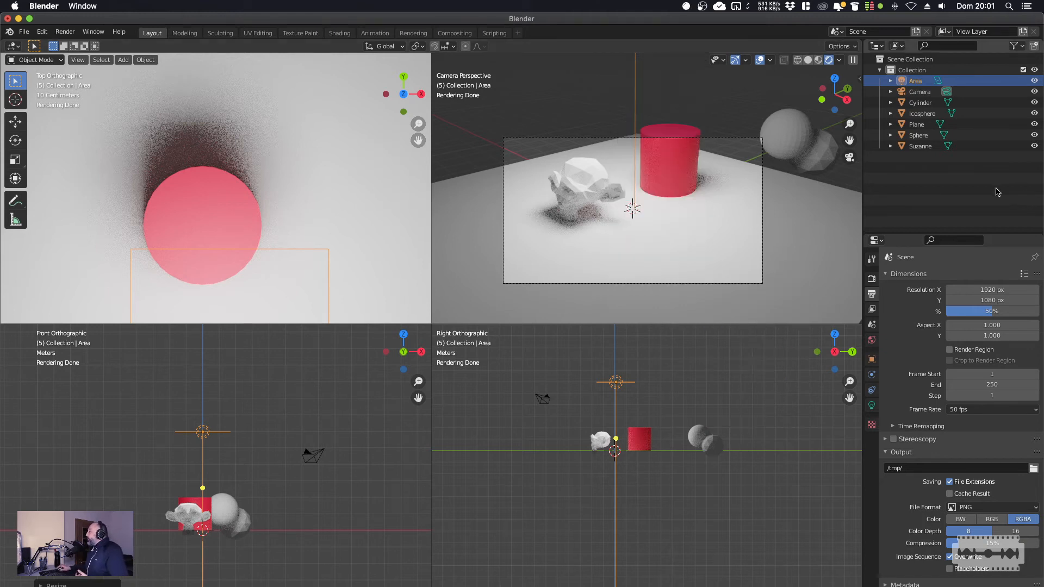
# Create a new collection in the scene and rename it xeometria.
pyautogui.click(980, 191)
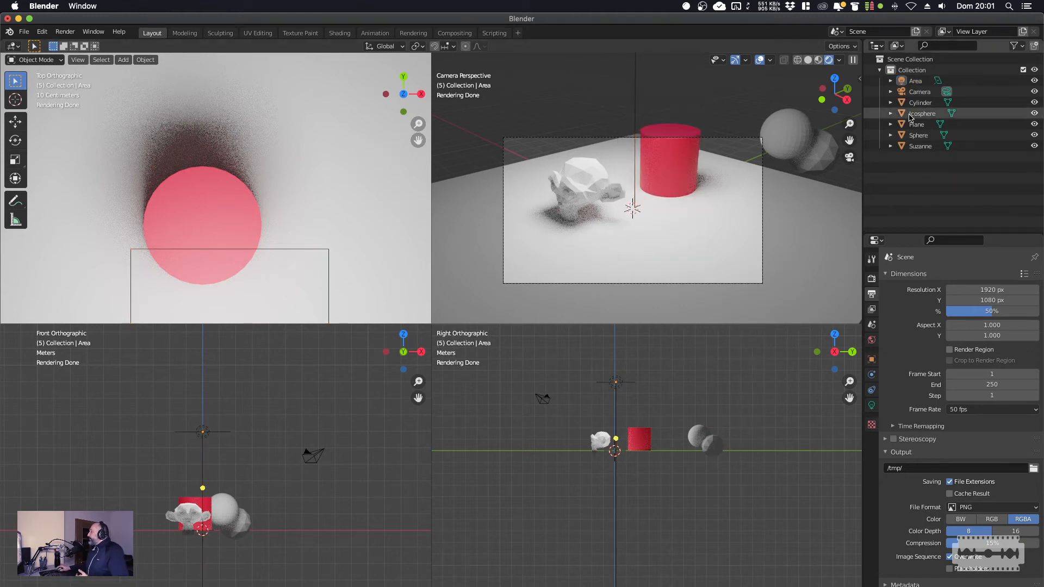
pyautogui.rightClick(914, 183)
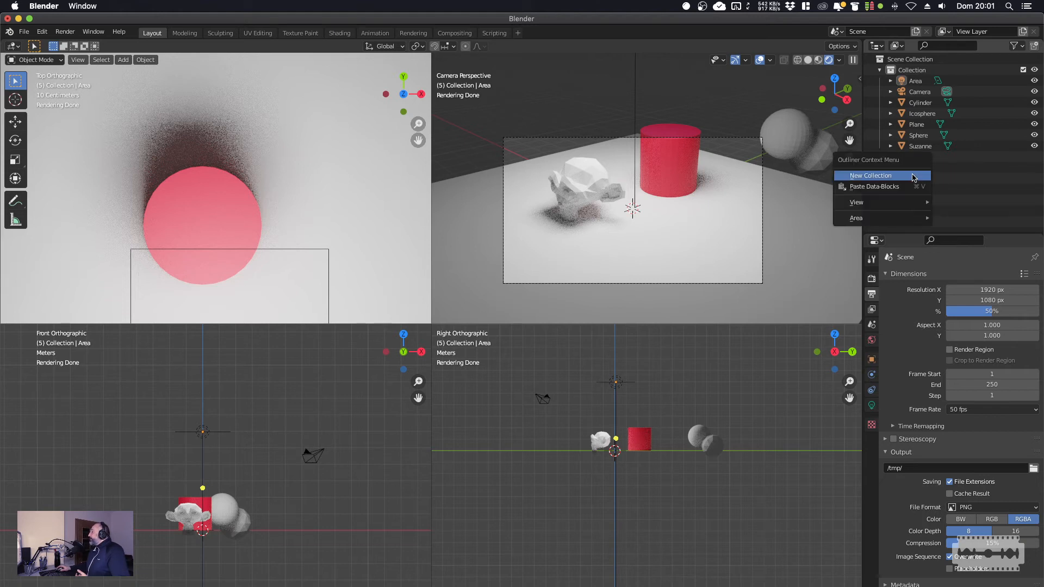
pyautogui.click(899, 176)
pyautogui.click(940, 157)
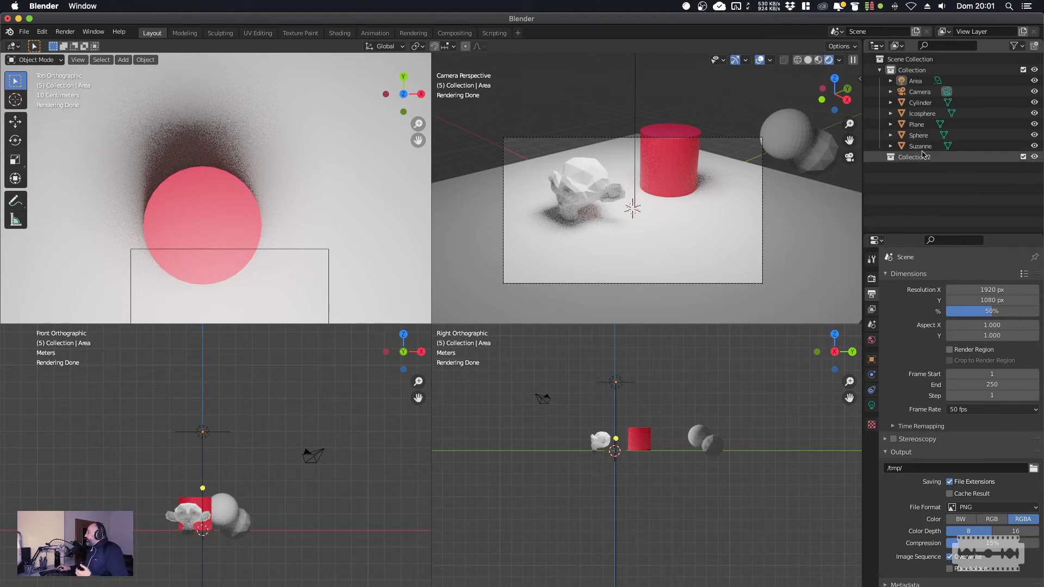
pyautogui.doubleClick(940, 158)
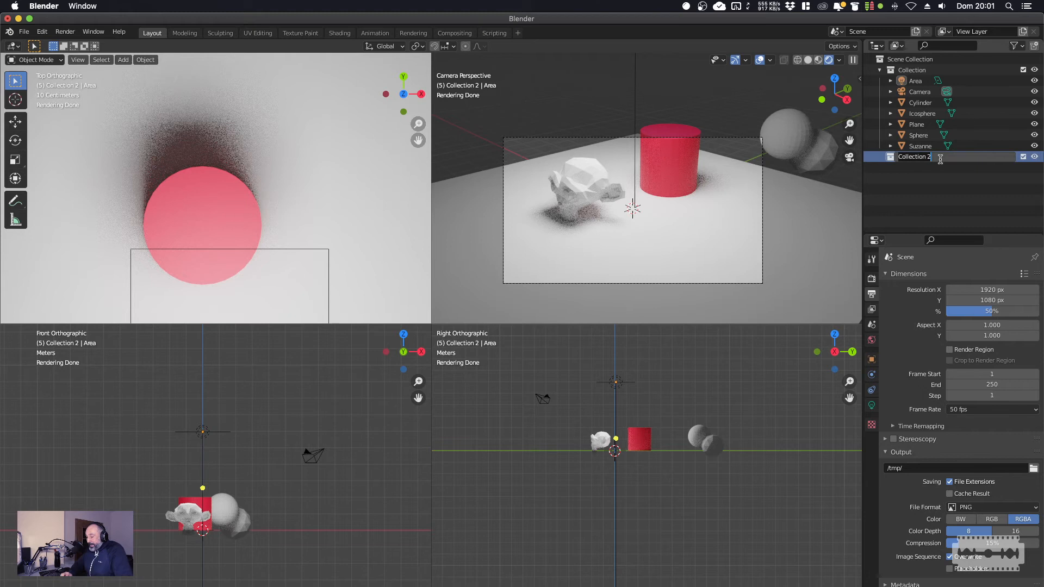
pyautogui.write('xeometria')
pyautogui.press('Return')
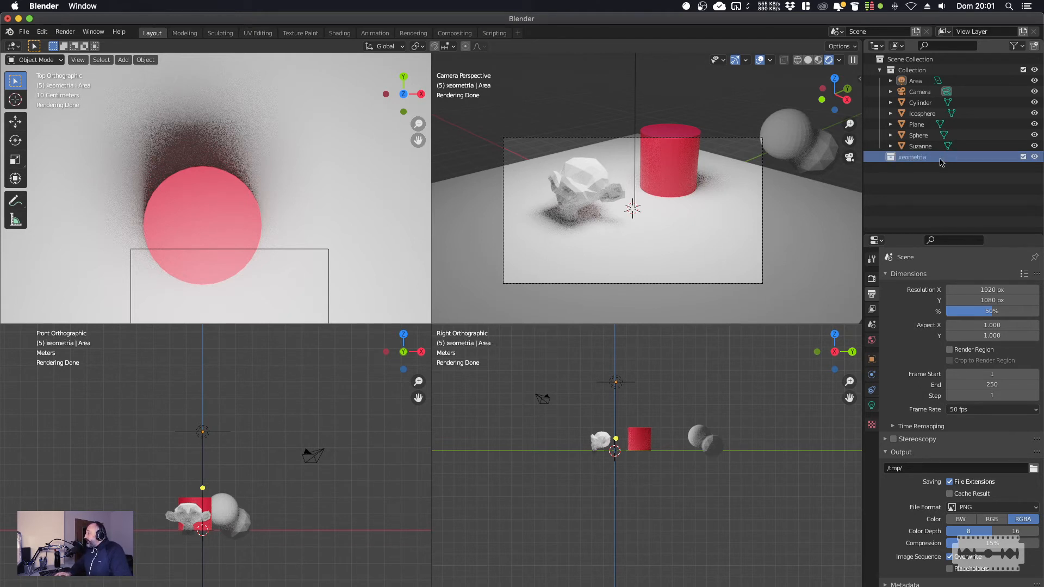
# Move the cylinder, icosphere, plane, sphere and Suzanne into the xeometria collection and collapse both collections in the outliner.
pyautogui.click(930, 103)
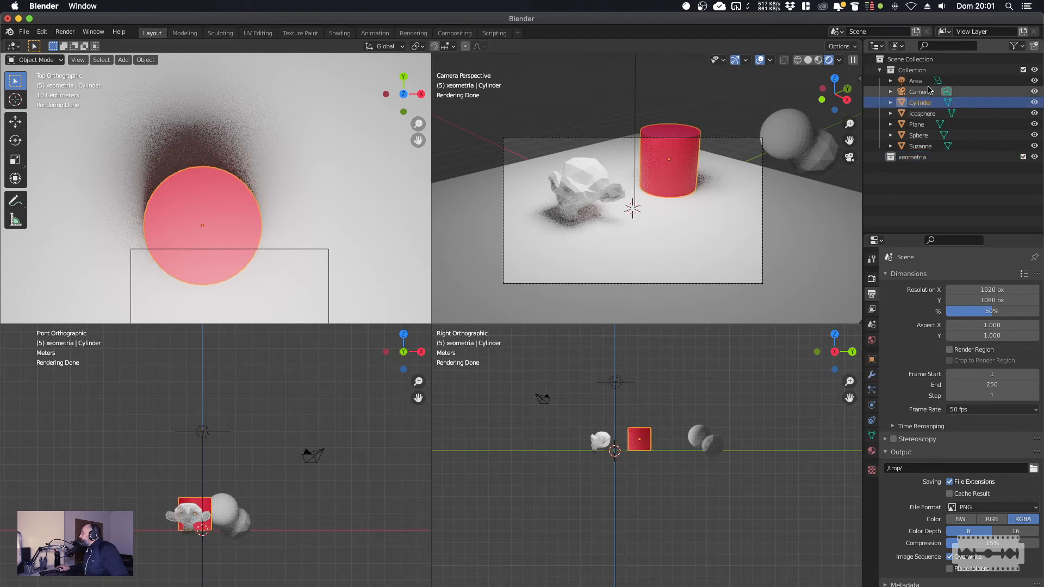
pyautogui.keyDown('ctrl'); pyautogui.click(922, 114); pyautogui.keyUp('ctrl')
pyautogui.keyDown('ctrl'); pyautogui.click(922, 125); pyautogui.keyUp('ctrl')
pyautogui.keyDown('ctrl'); pyautogui.click(921, 136); pyautogui.keyUp('ctrl')
pyautogui.keyDown('ctrl'); pyautogui.click(920, 145); pyautogui.keyUp('ctrl')
pyautogui.moveTo(920, 147); pyautogui.dragTo(911, 161)
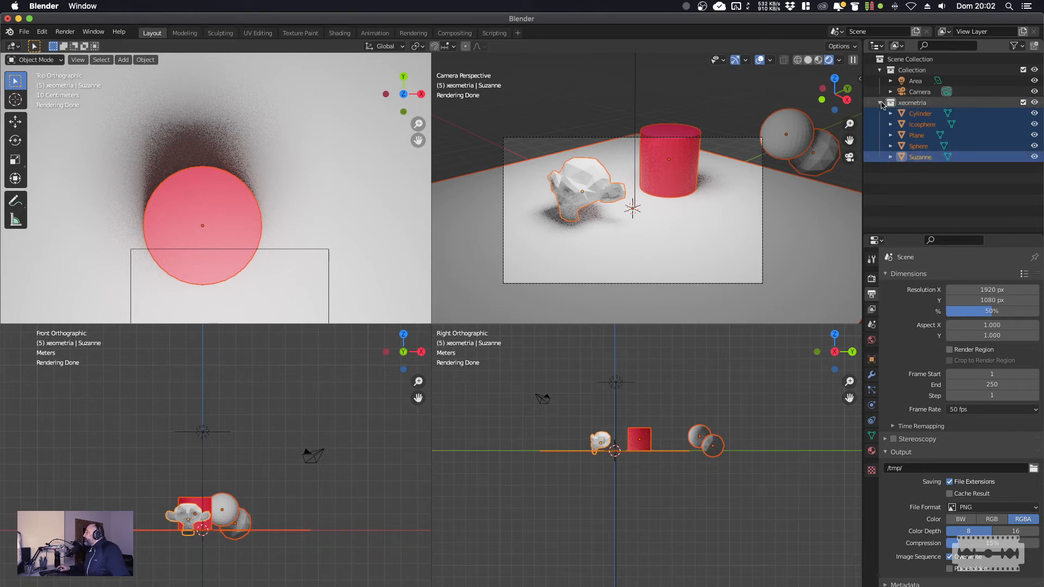
pyautogui.click(880, 103)
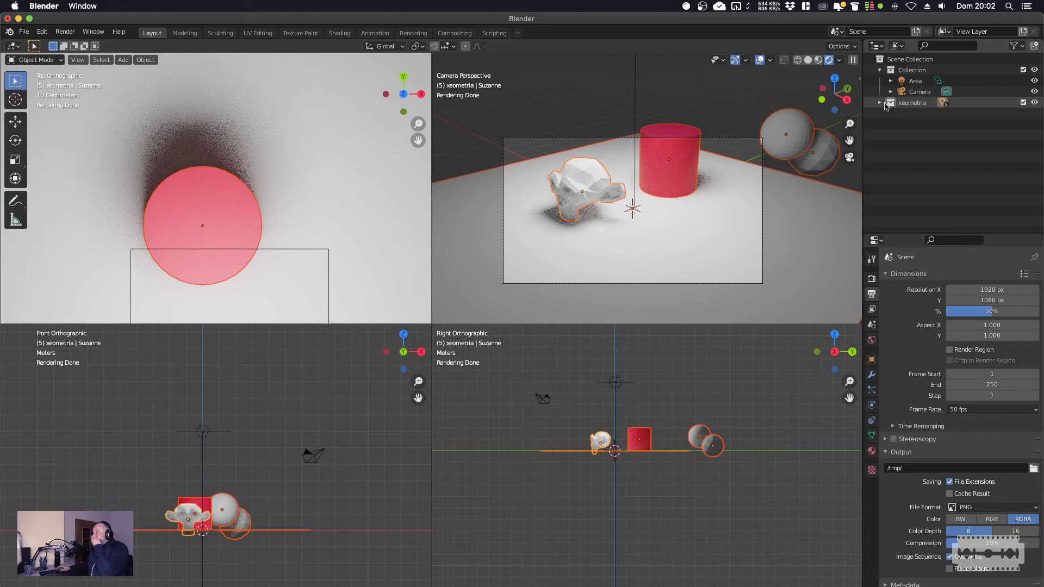
pyautogui.click(880, 70)
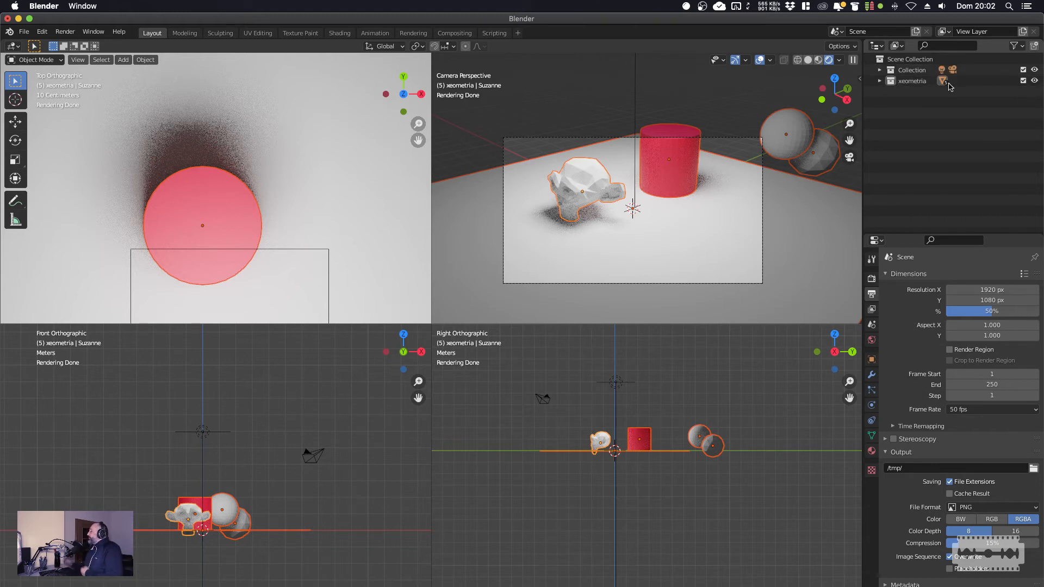
# Show the selectable, disable-in-viewports and disable-in-renders restriction toggles for the collections in the outliner.
pyautogui.click(1022, 48)
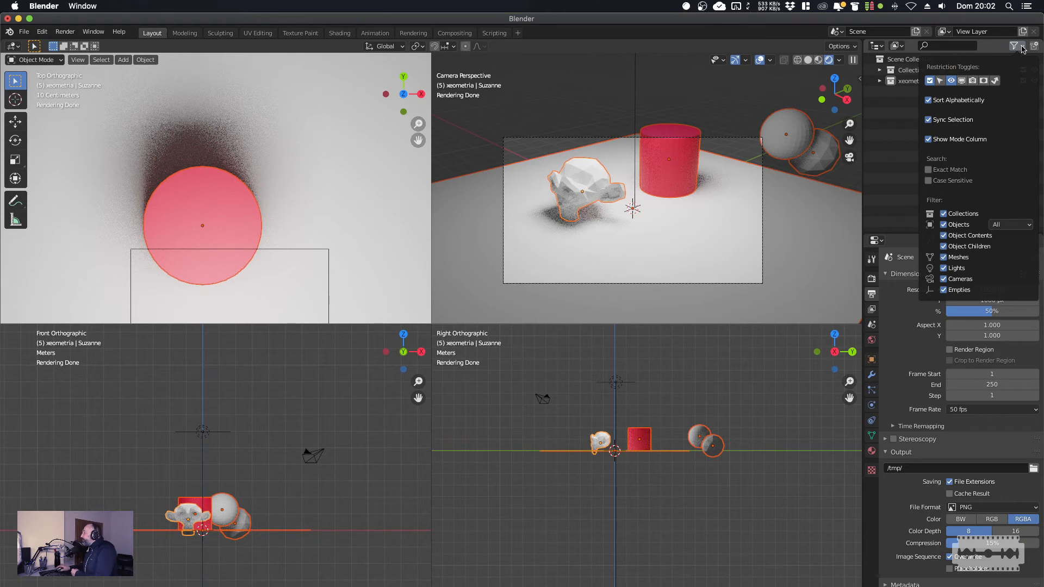
pyautogui.click(940, 81)
pyautogui.click(962, 81)
pyautogui.click(973, 81)
pyautogui.click(984, 81)
pyautogui.click(995, 81)
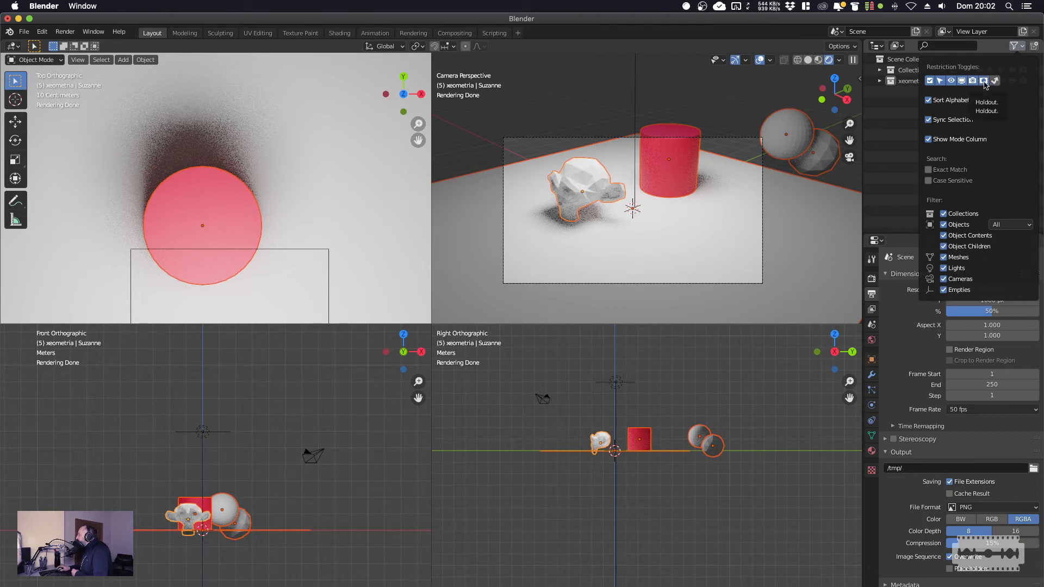
pyautogui.click(984, 82)
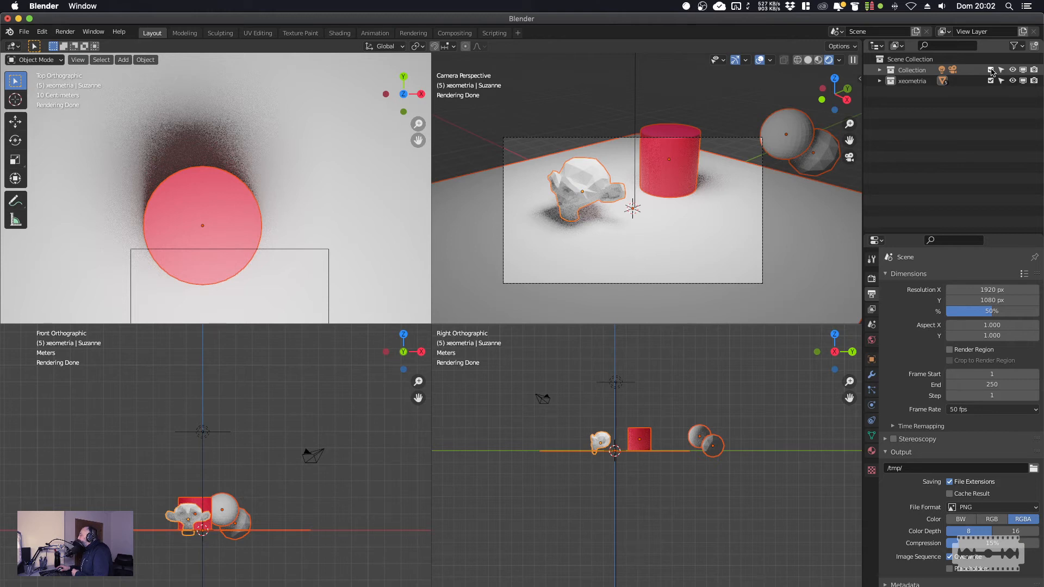
pyautogui.click(1014, 46)
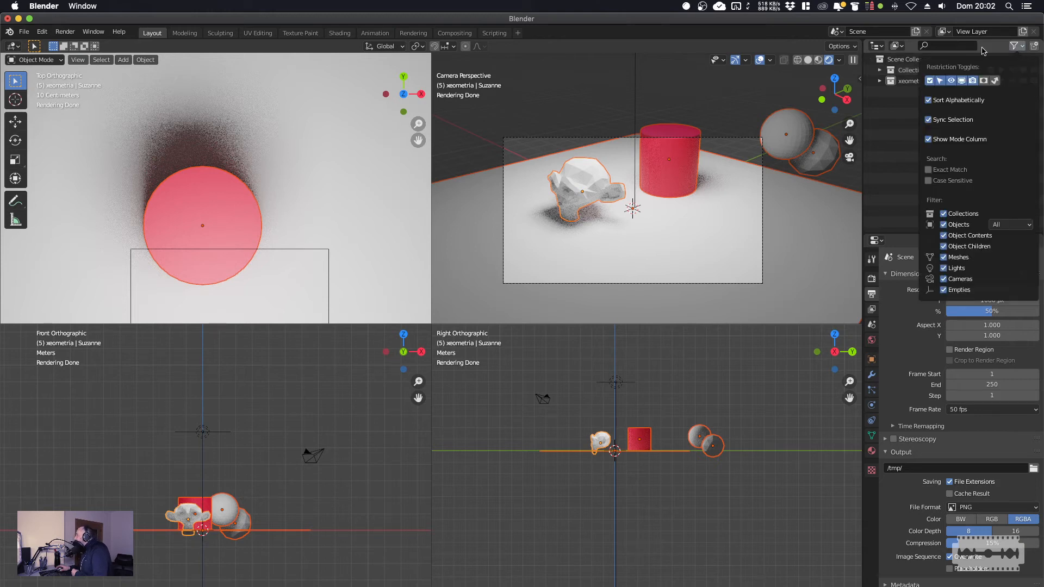
# Close the outliner filter options and turn off selectability for the default Collection.
pyautogui.click(916, 117)
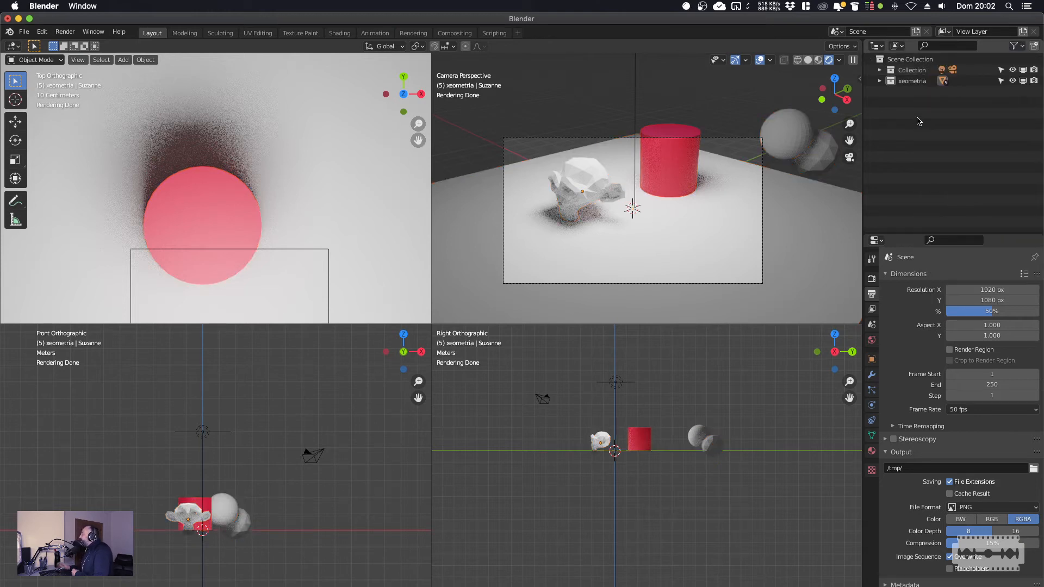
pyautogui.click(1002, 70)
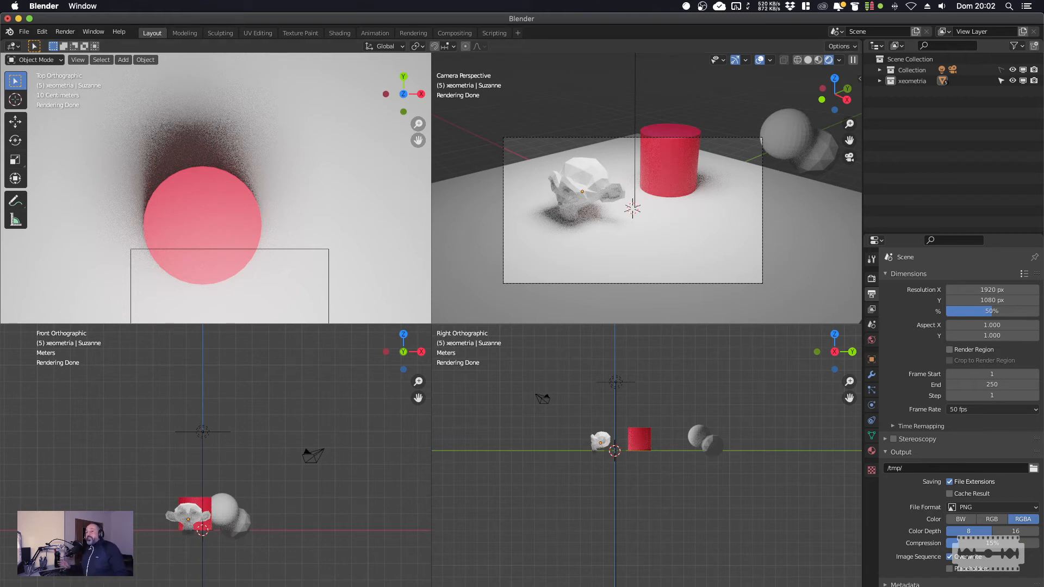
pyautogui.moveTo(1043, 0)
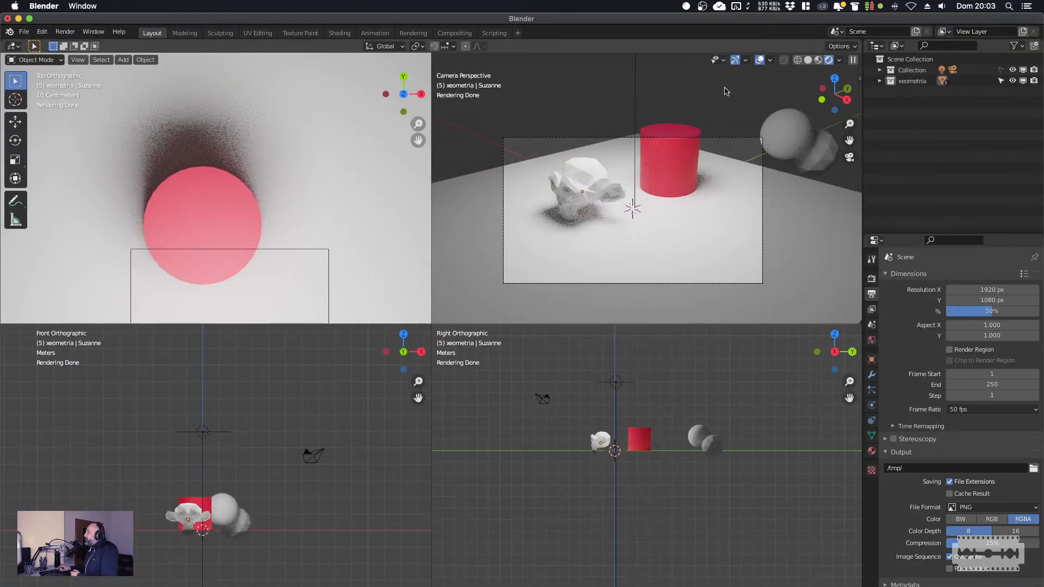
# Temporarily hide the default Collection, with its light and camera, in the viewport and show it again.
pyautogui.click(1013, 70)
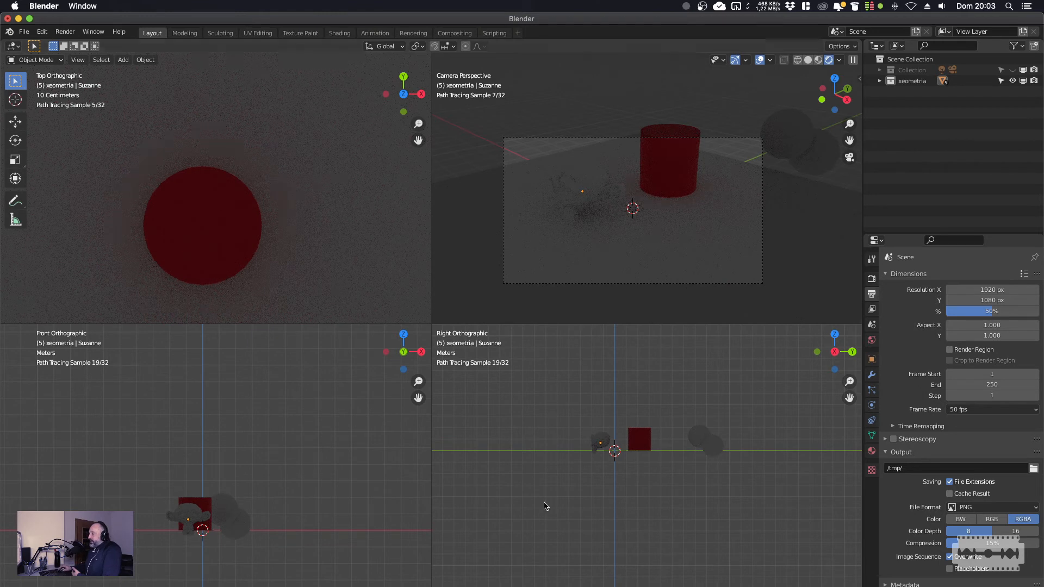
pyautogui.click(1013, 72)
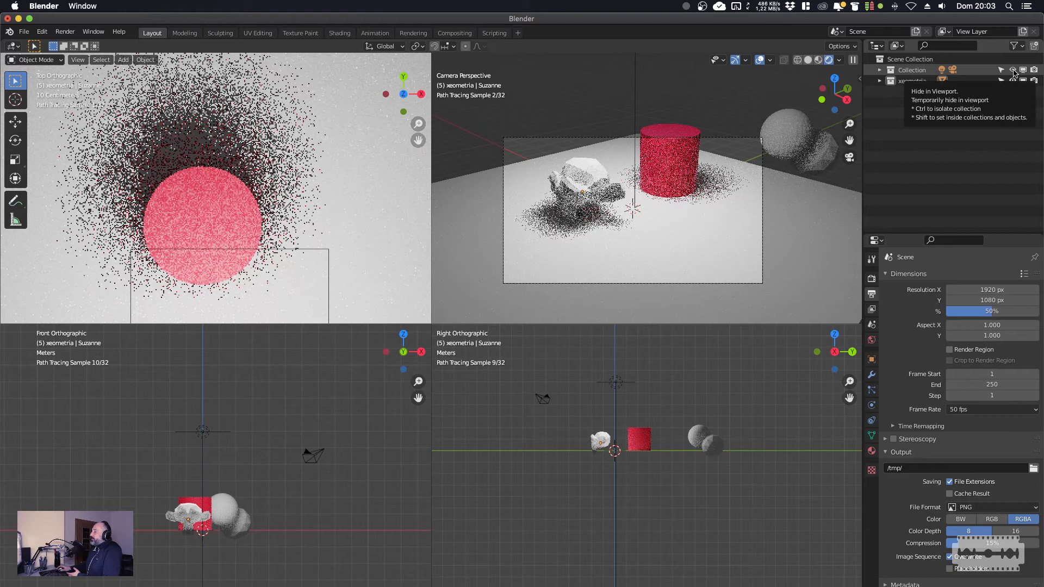
pyautogui.click(1014, 72)
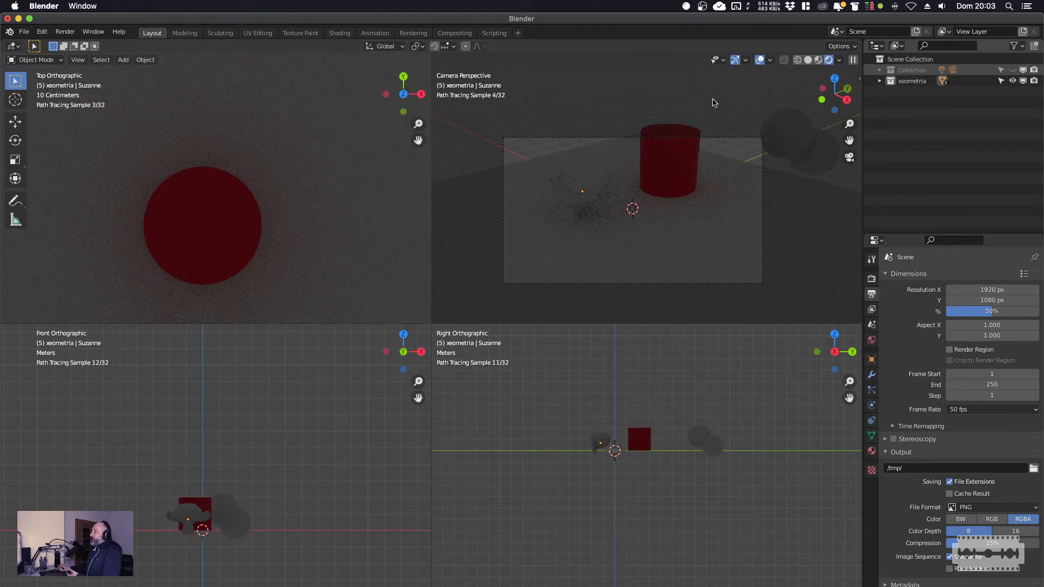
pyautogui.press('super+z')
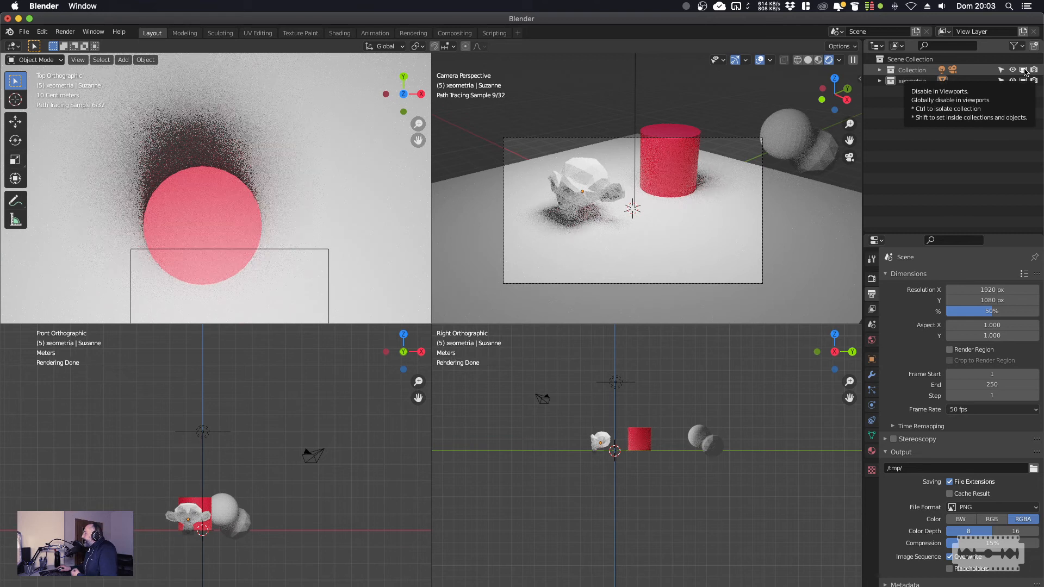
# Switch the default Collection's global Disable in Viewports restriction on and off.
pyautogui.click(1024, 71)
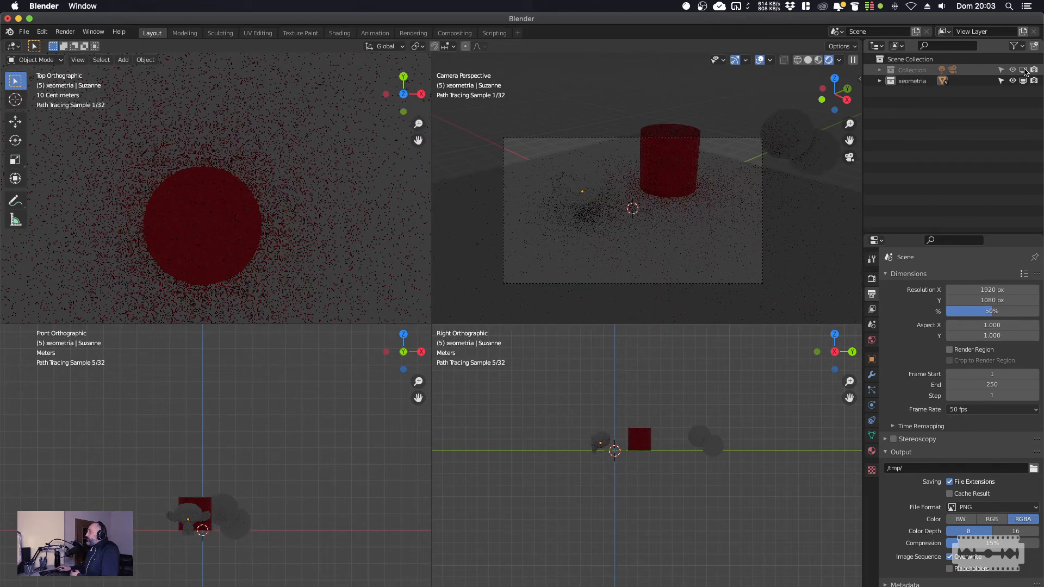
pyautogui.click(1024, 71)
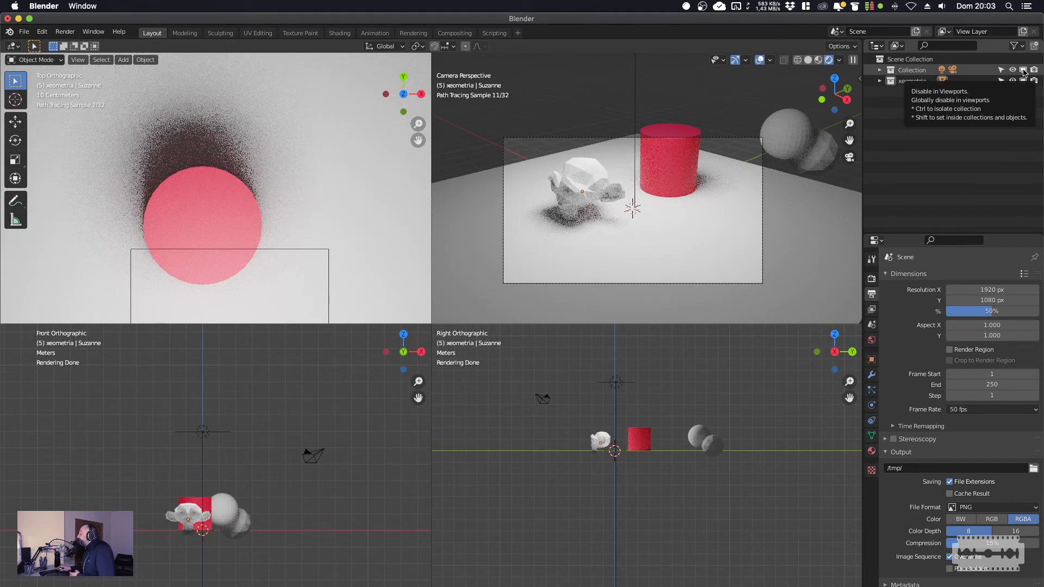
pyautogui.click(1024, 70)
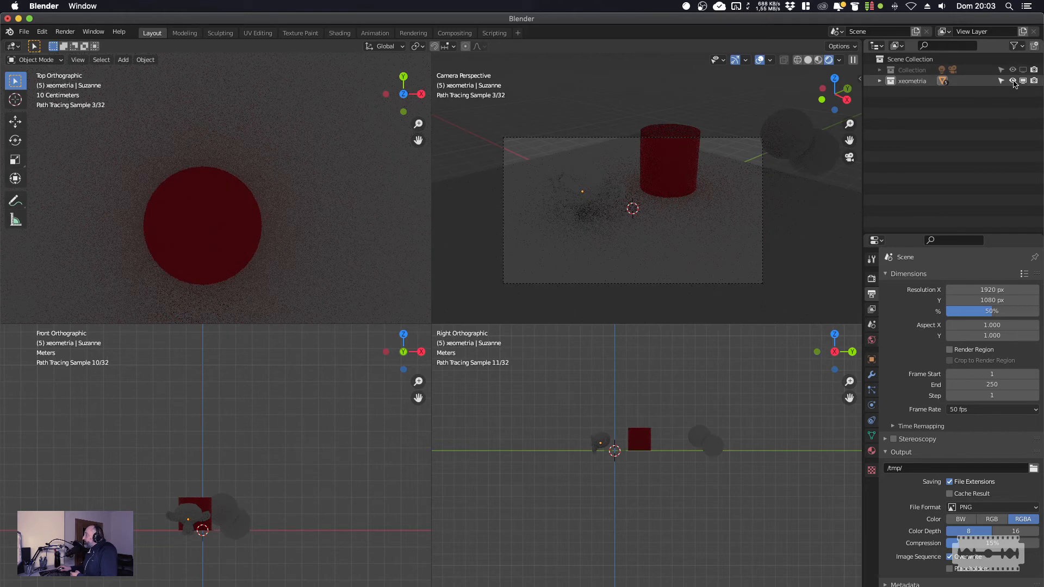
# Try the hide, disable-in-viewports and disable-in-renders toggles on the xeometria collection.
pyautogui.click(1013, 81)
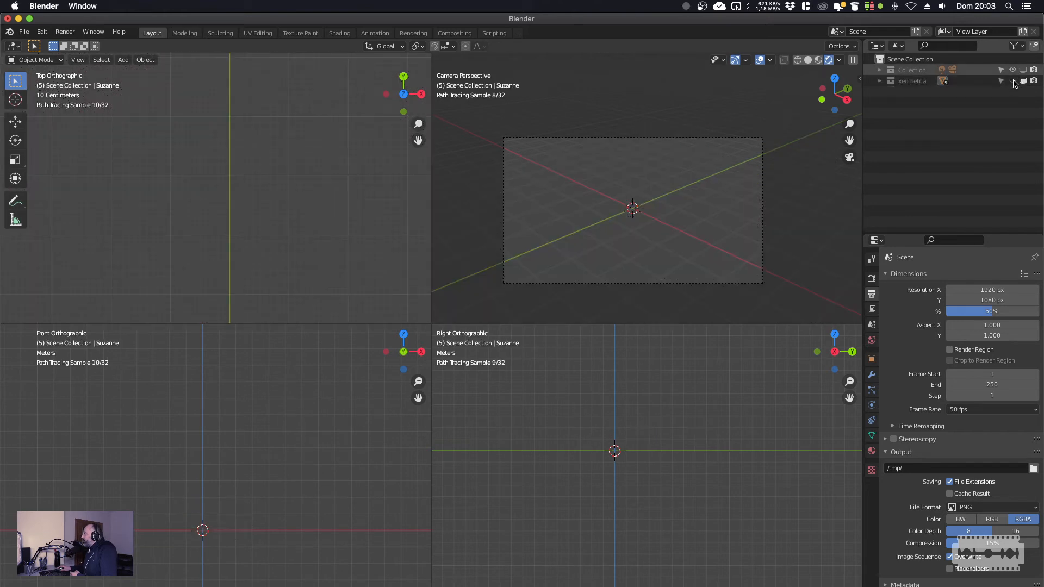
pyautogui.click(1013, 81)
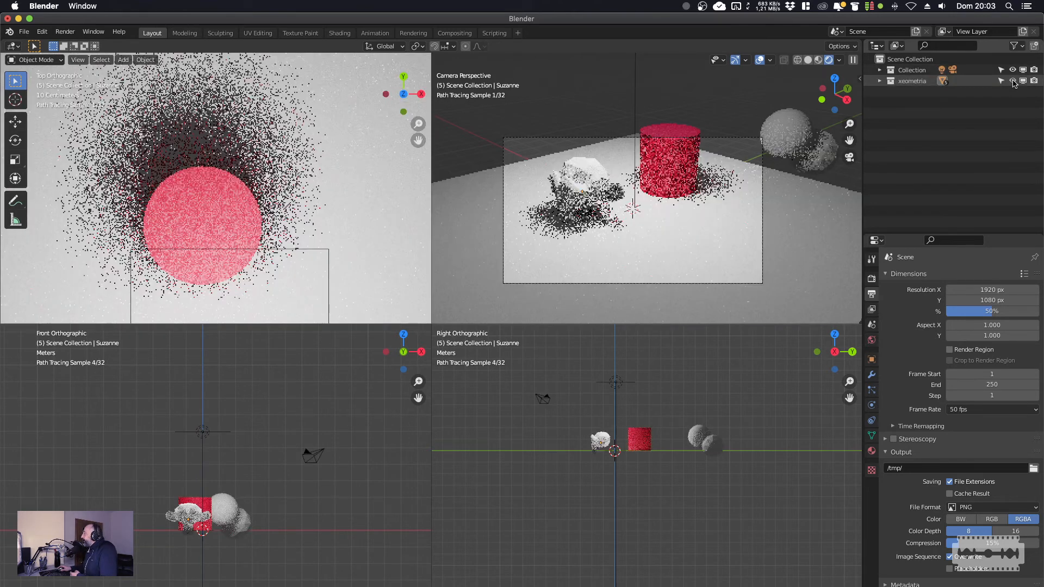
pyautogui.click(1023, 81)
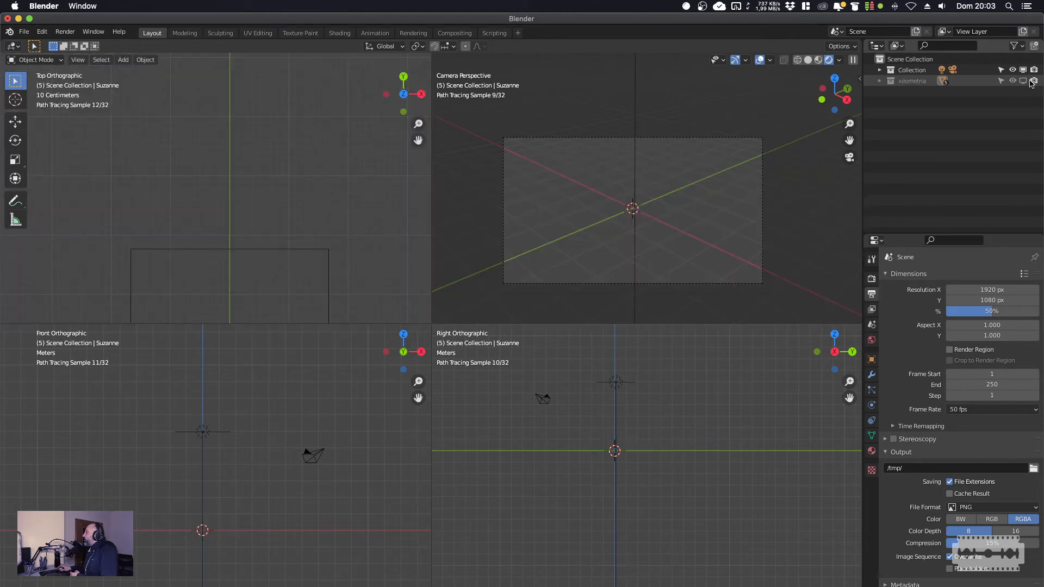
pyautogui.click(1033, 82)
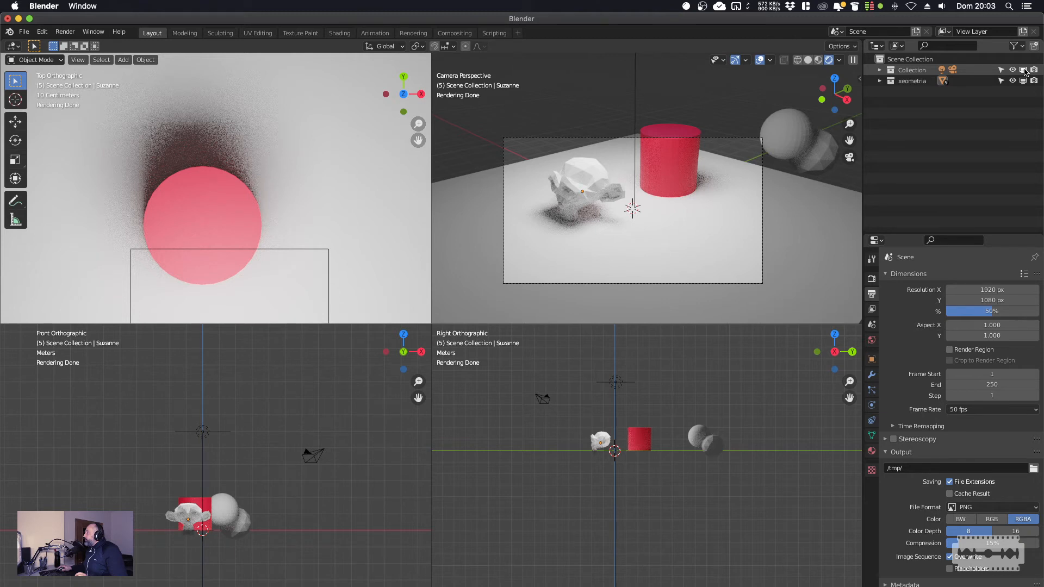
# Globally disable the default Collection in viewports, then re-enable it and unhide it.
pyautogui.click(1023, 70)
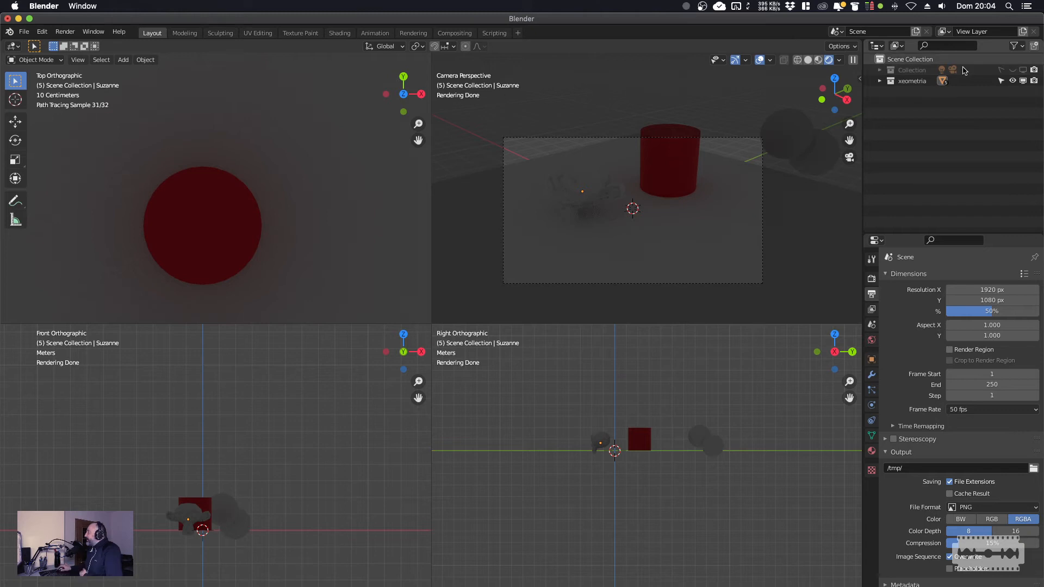
pyautogui.click(1023, 70)
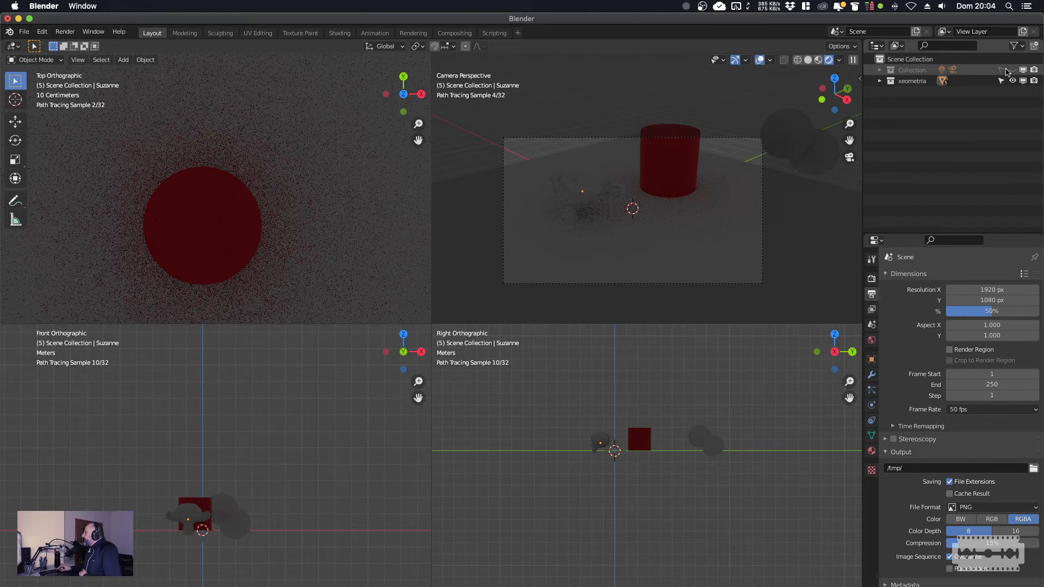
pyautogui.click(1011, 70)
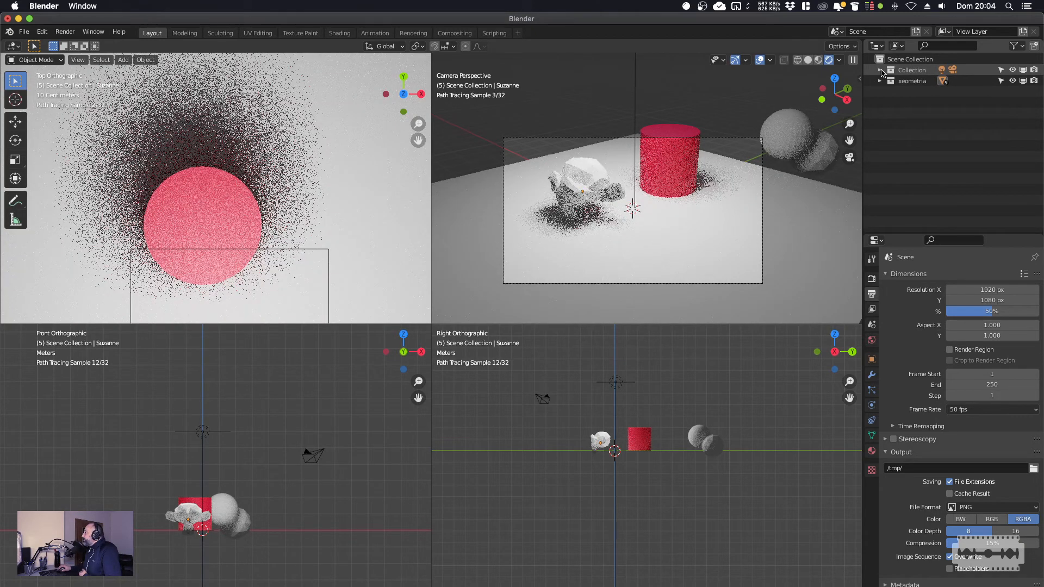
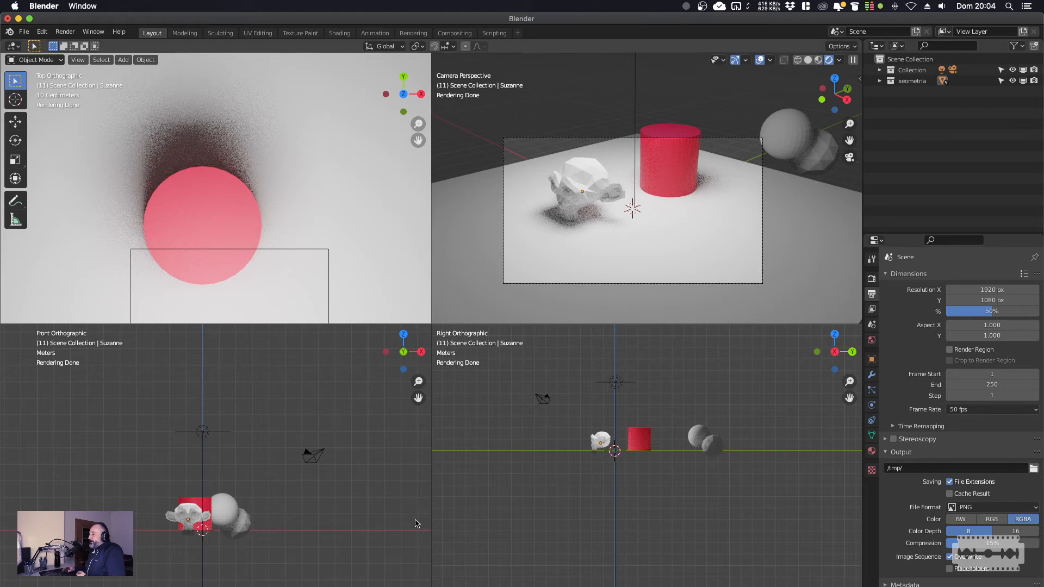
# Select the camera inside the default Collection and set its lens focal length to 27 mm.
pyautogui.click(672, 190)
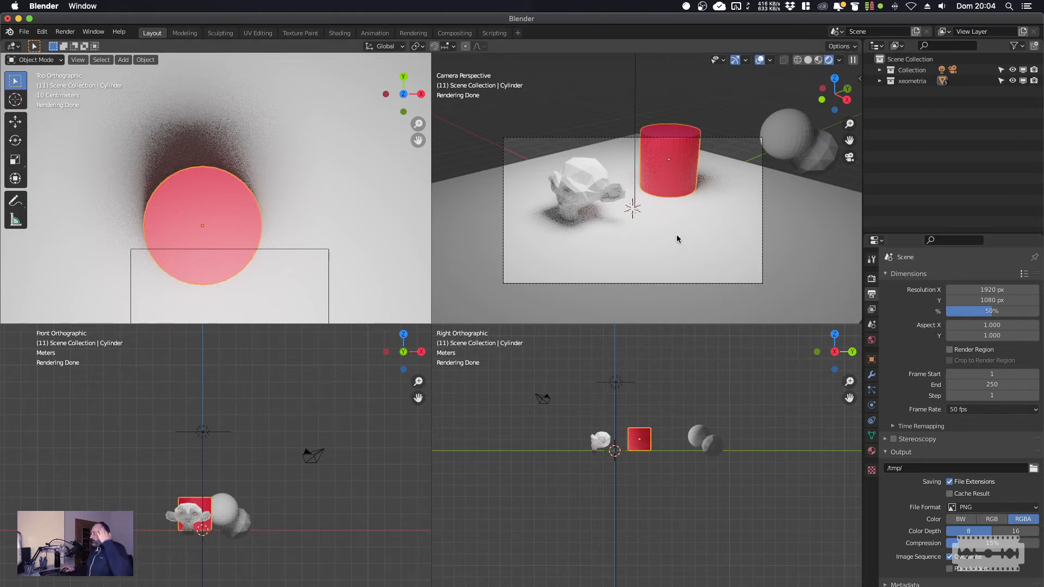
pyautogui.scroll(2, 663, 219)
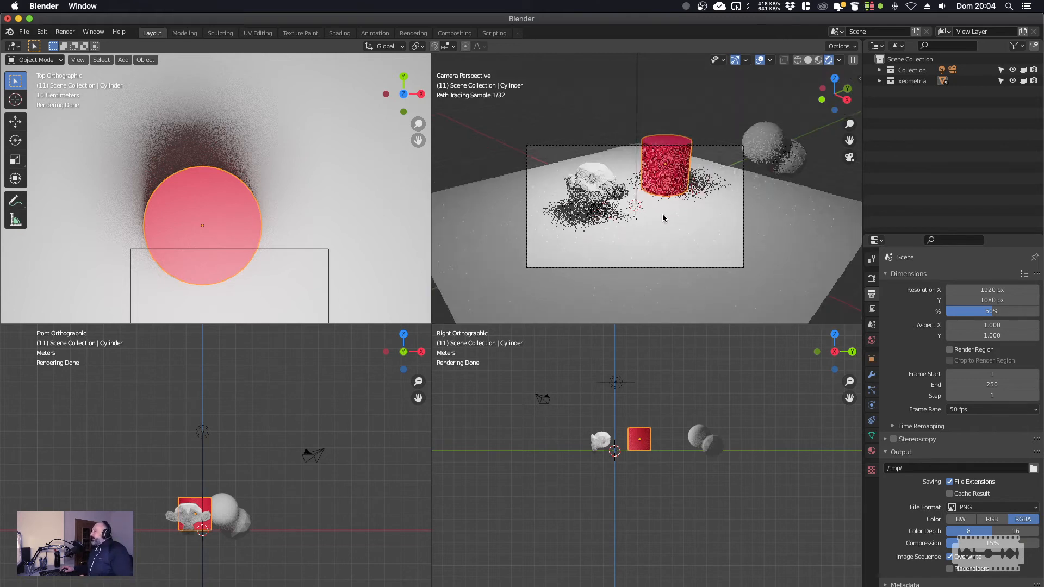
pyautogui.click(880, 71)
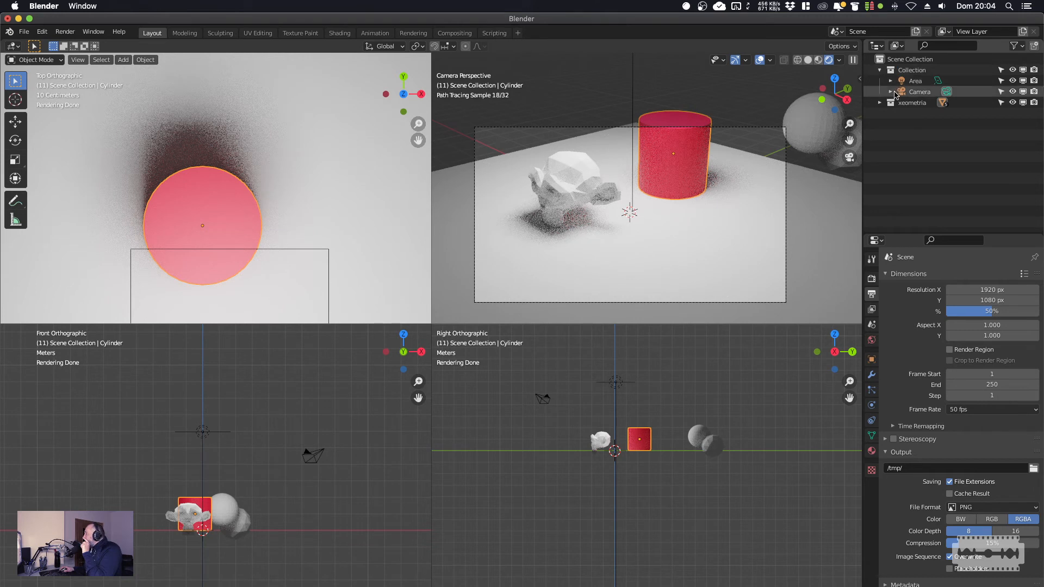
pyautogui.click(890, 91)
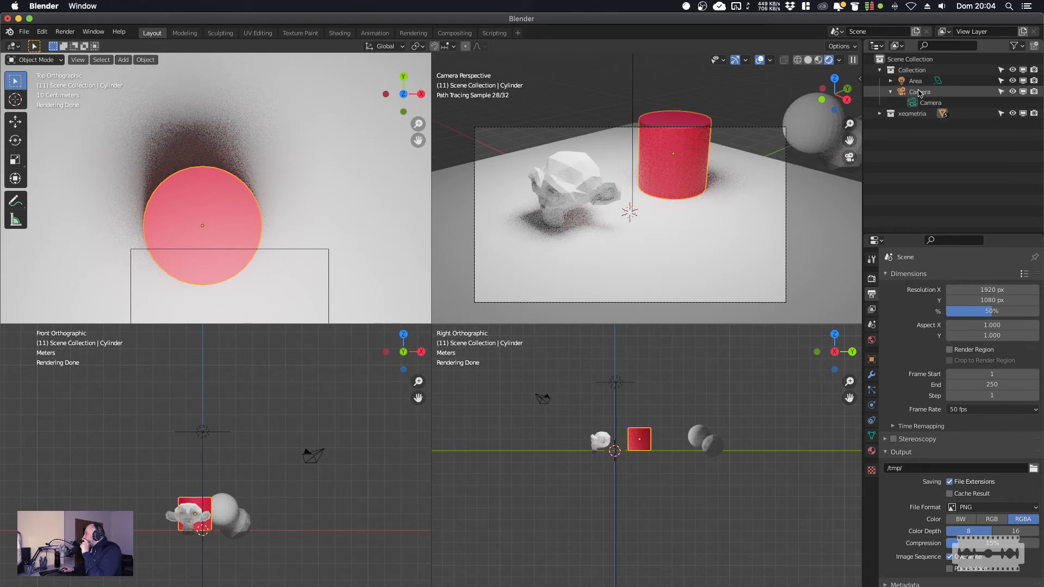
pyautogui.click(918, 92)
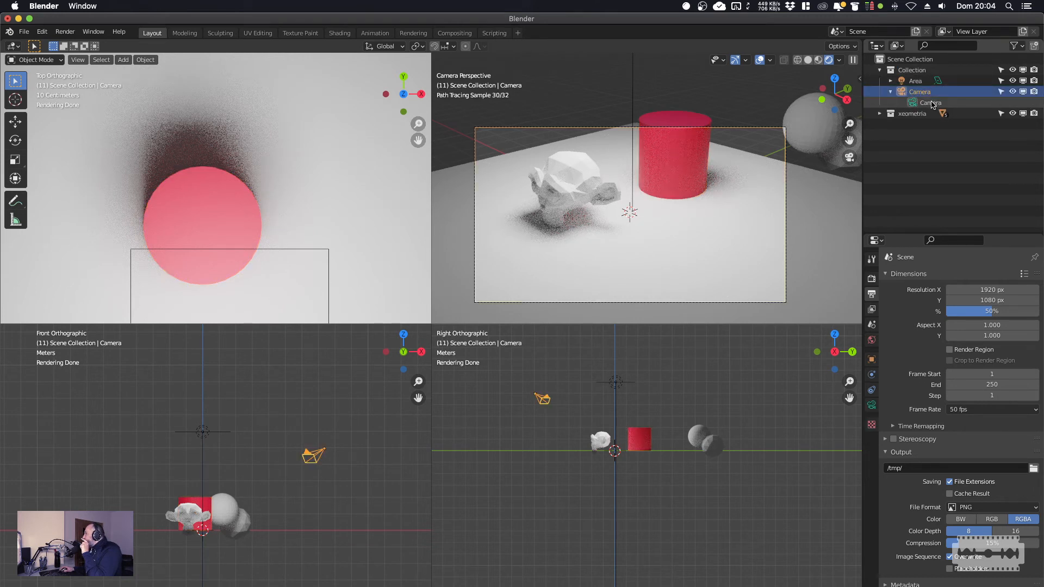
pyautogui.click(872, 406)
pyautogui.moveTo(978, 329); pyautogui.dragTo(936, 328)
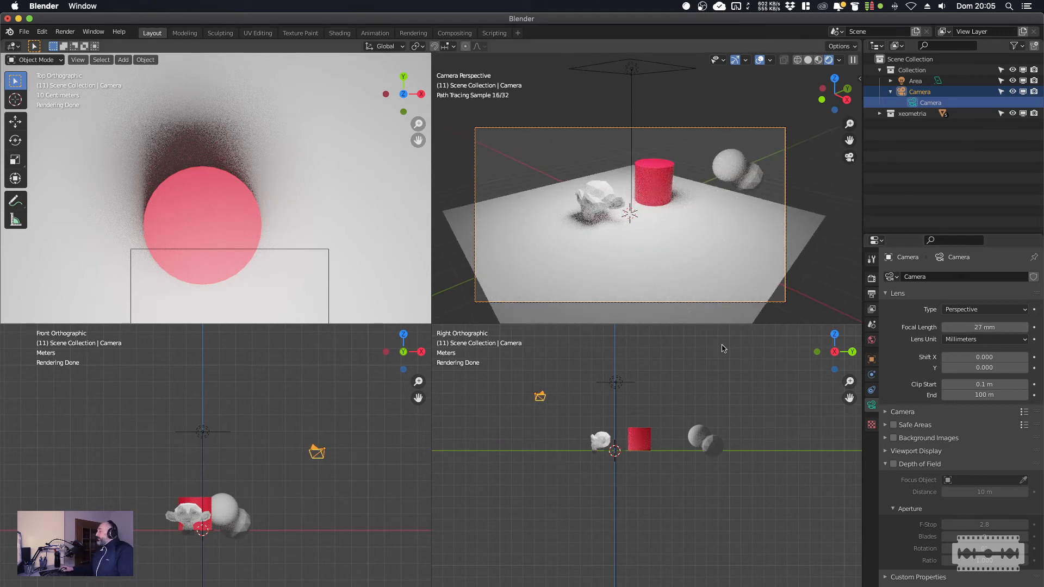
pyautogui.click(320, 452)
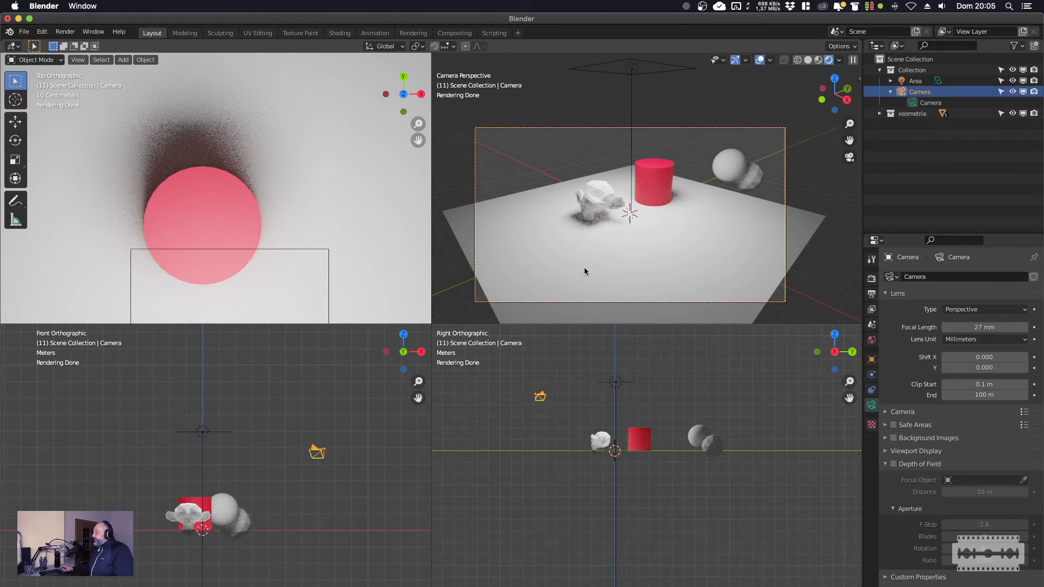
# Add a Text object at the 3D cursor and check which interaction modes it offers.
pyautogui.hotkey('shift', 'a')
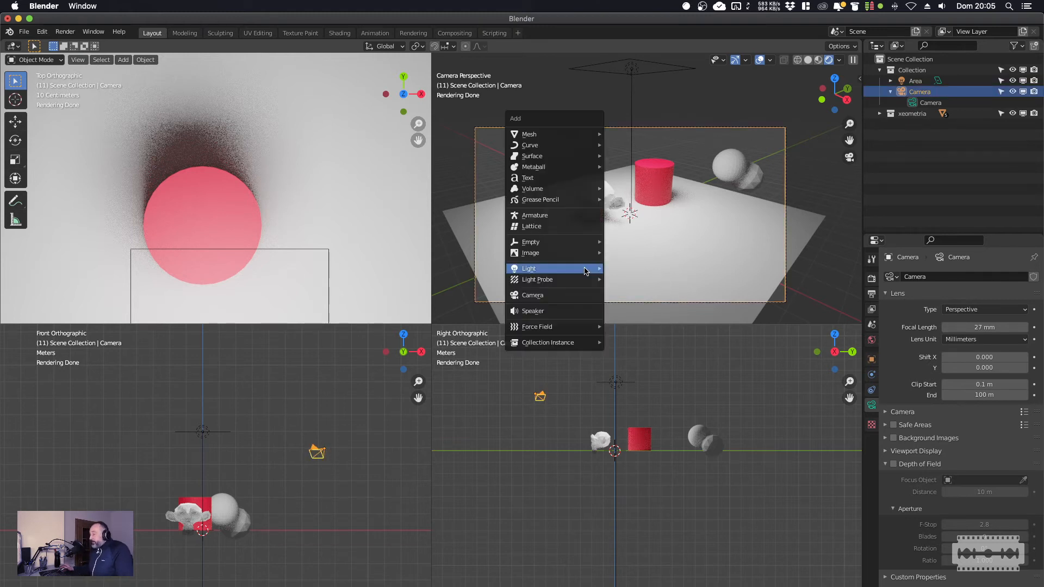
pyautogui.moveTo(584, 266)
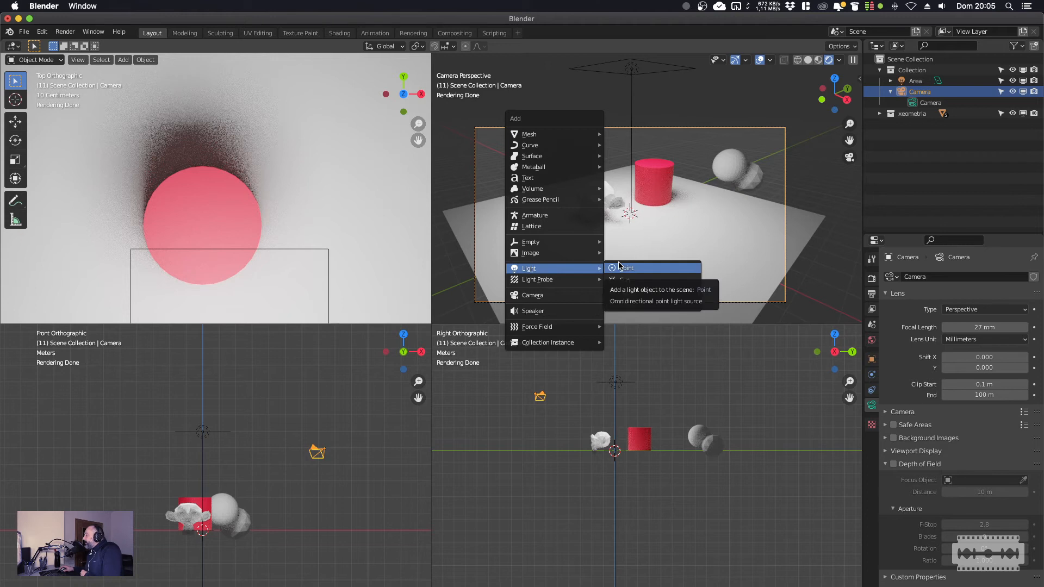
pyautogui.click(561, 179)
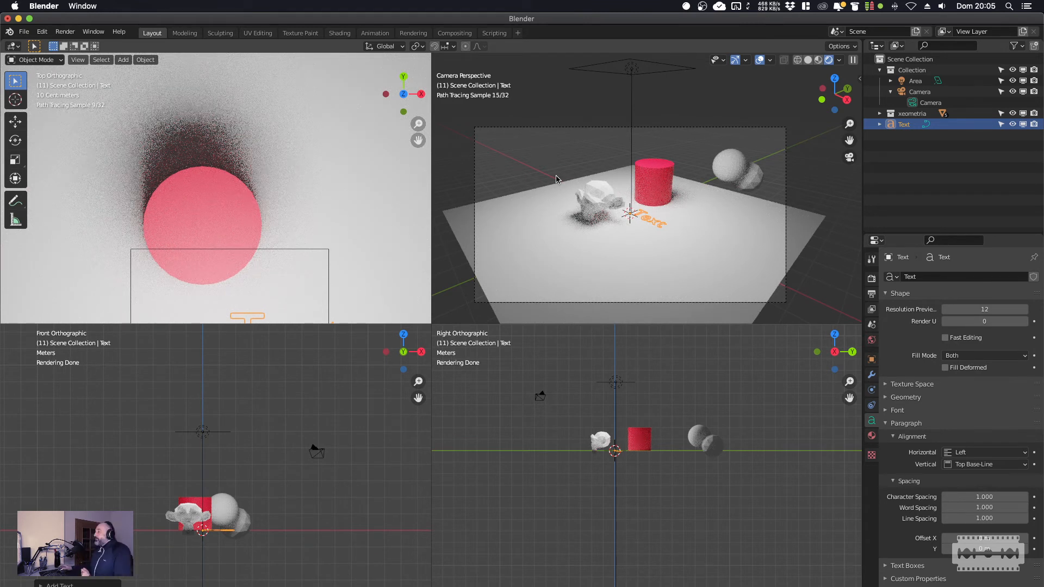
pyautogui.click(36, 60)
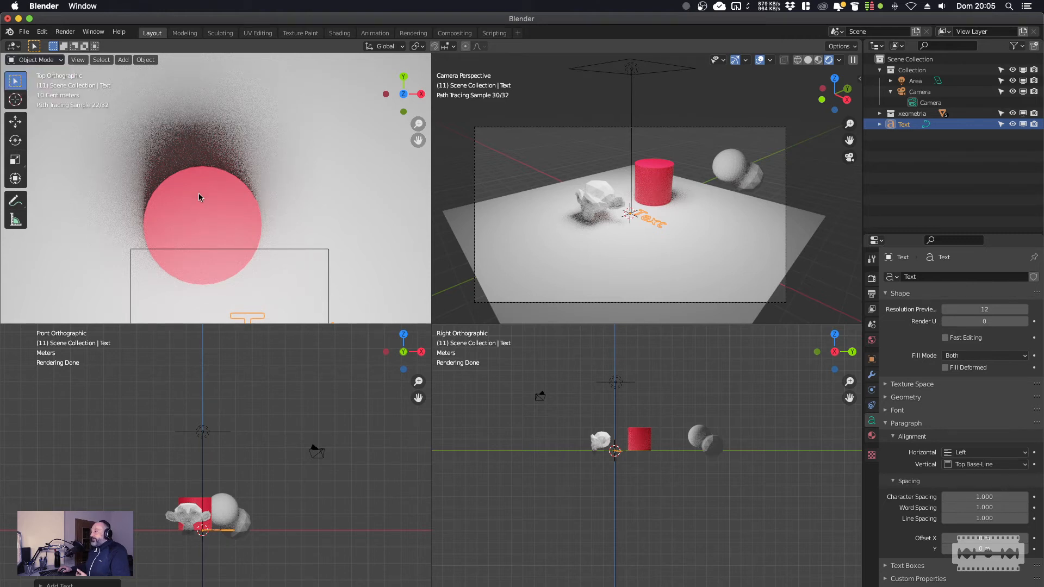
# Move the red cylinder slightly away from Suzanne in the camera view and switch it to Edit Mode.
pyautogui.click(239, 208)
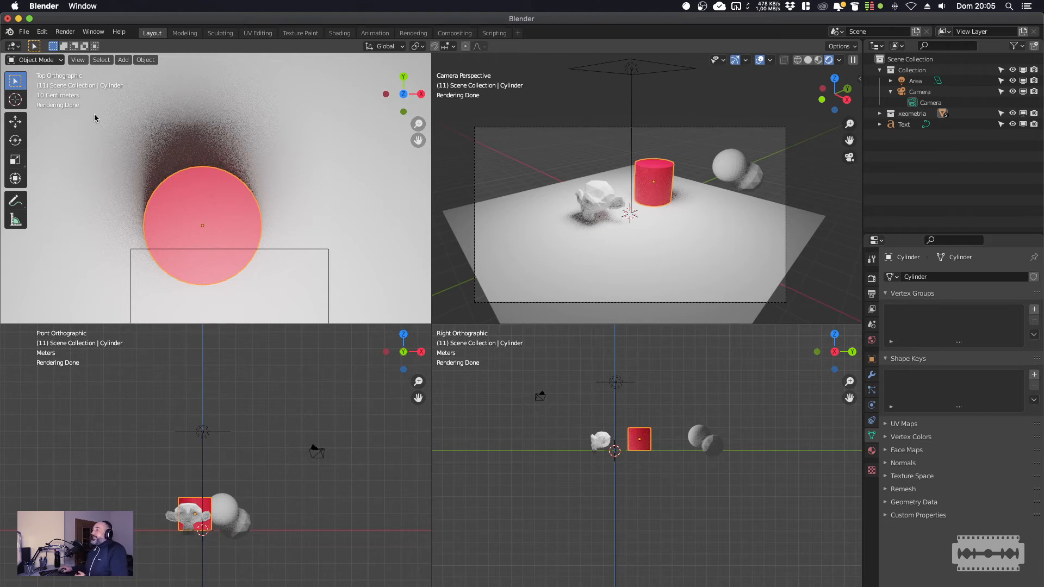
pyautogui.scroll(1, 663, 183)
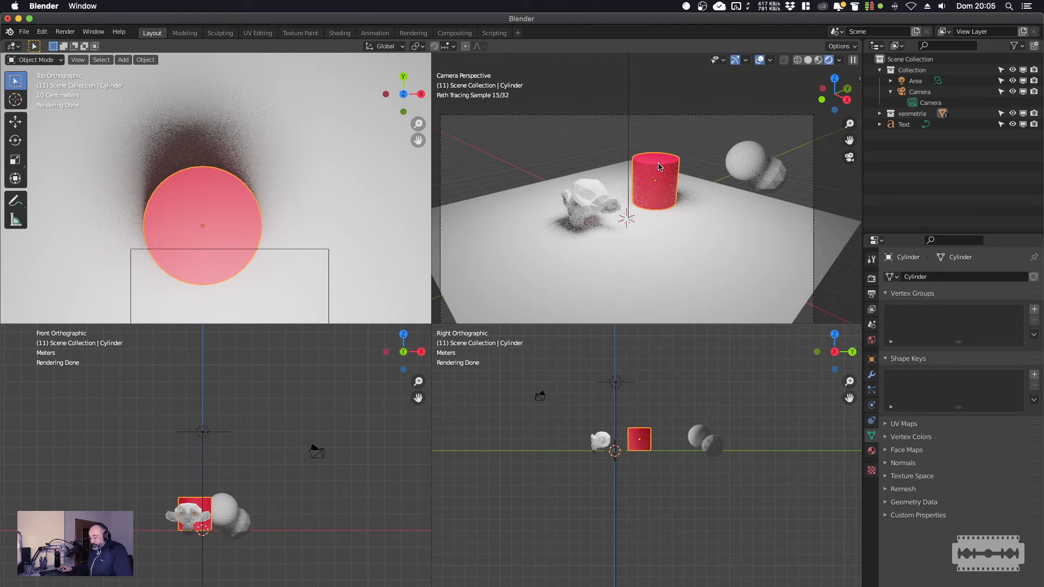
pyautogui.press('g')
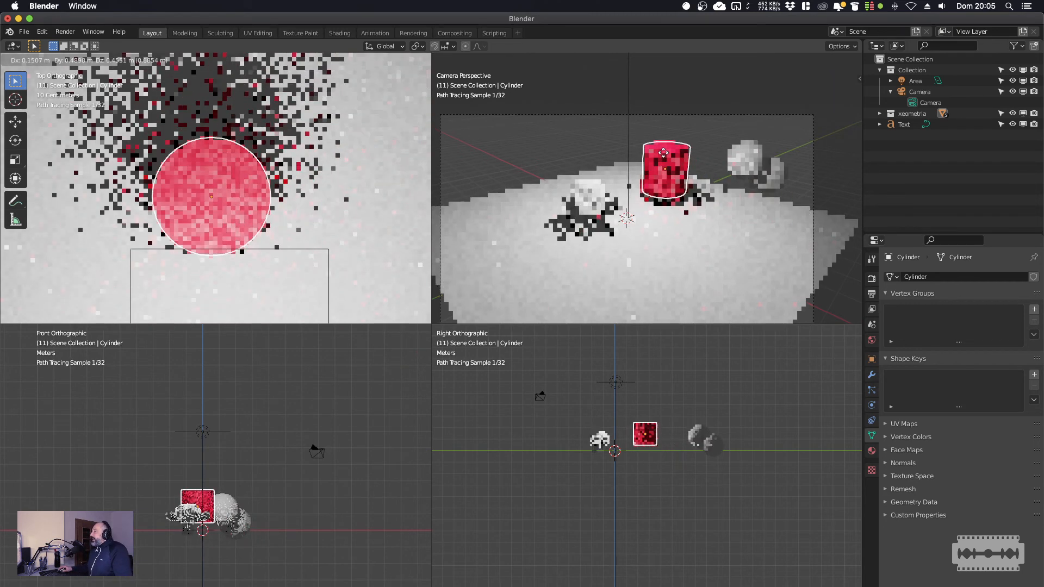
pyautogui.click(671, 163)
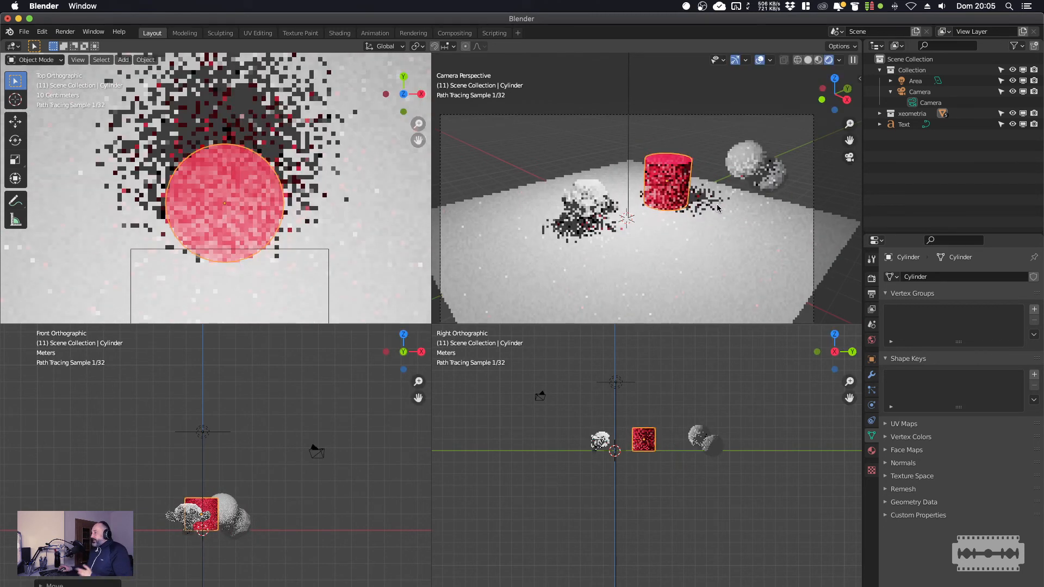
pyautogui.click(49, 61)
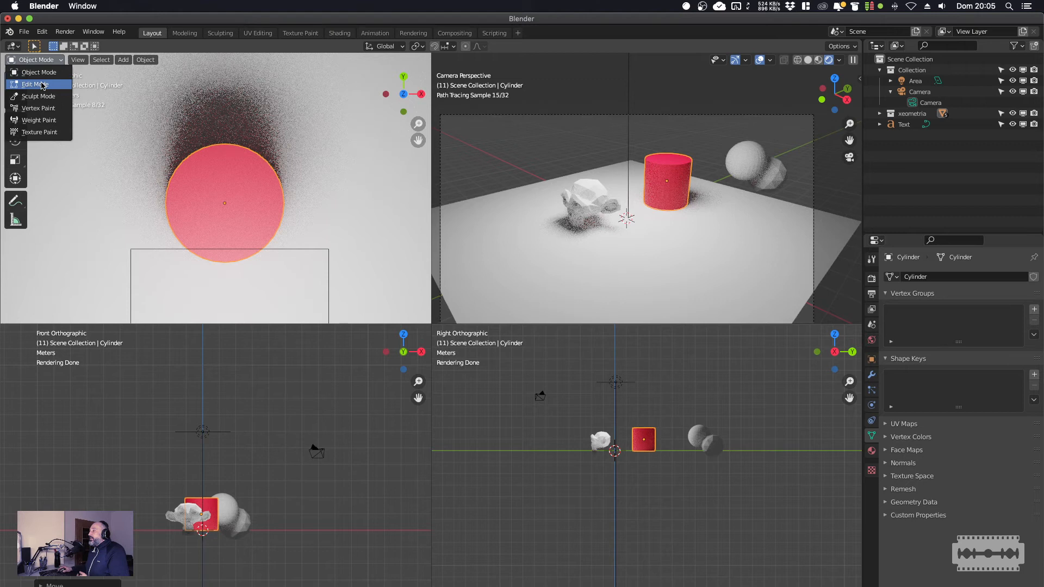
pyautogui.click(42, 85)
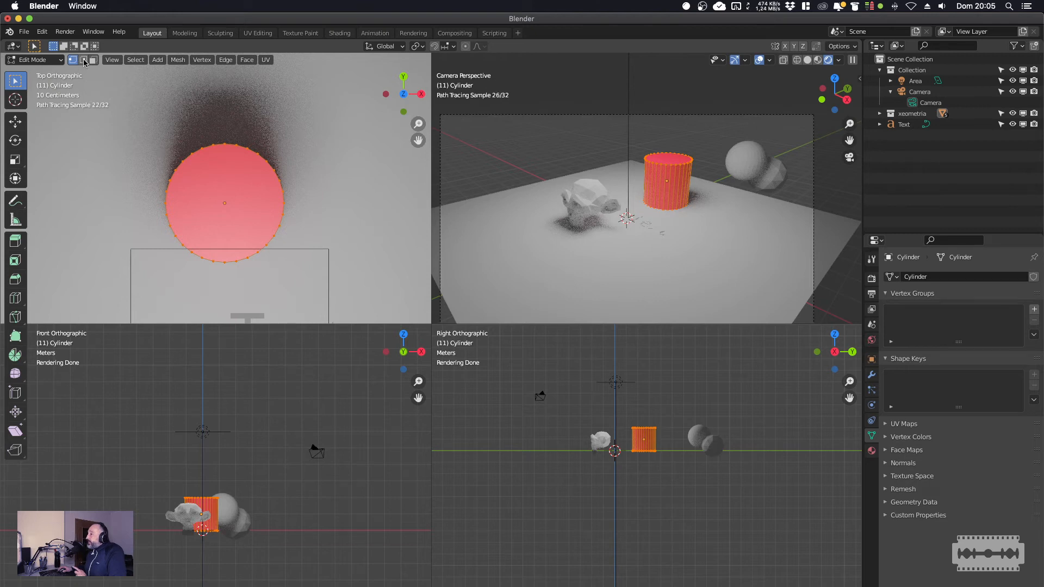
# Try edge selection on the cylinder's mesh, set the selection mode to faces, and inspect its faces up close.
pyautogui.click(85, 61)
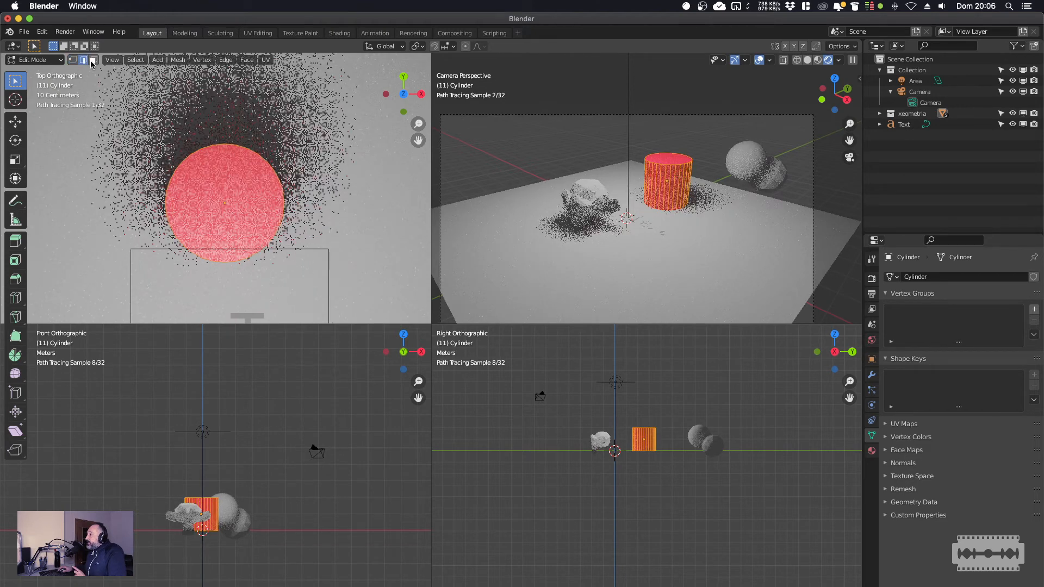
pyautogui.click(93, 61)
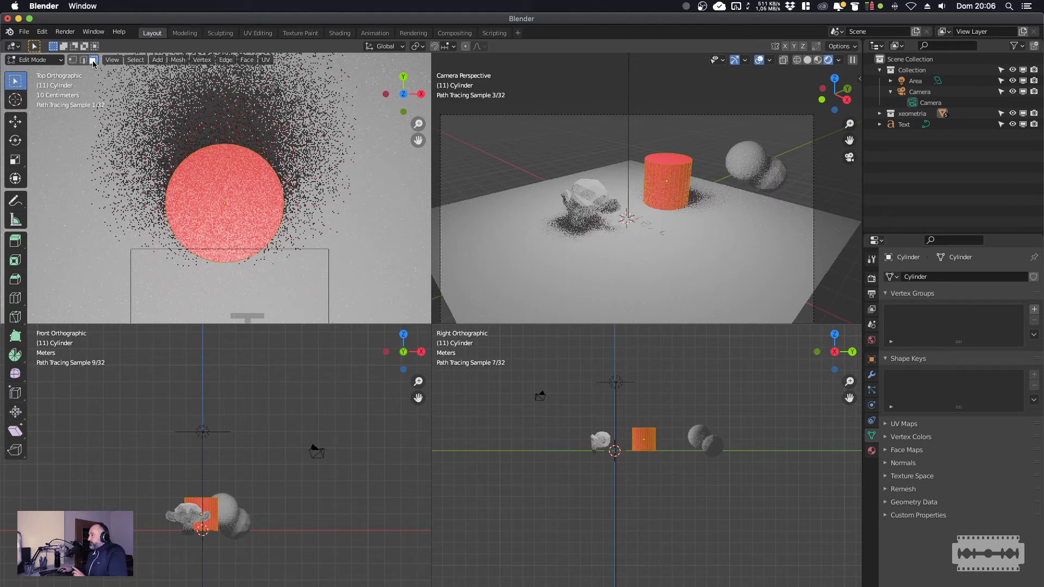
pyautogui.scroll(5, 718, 169)
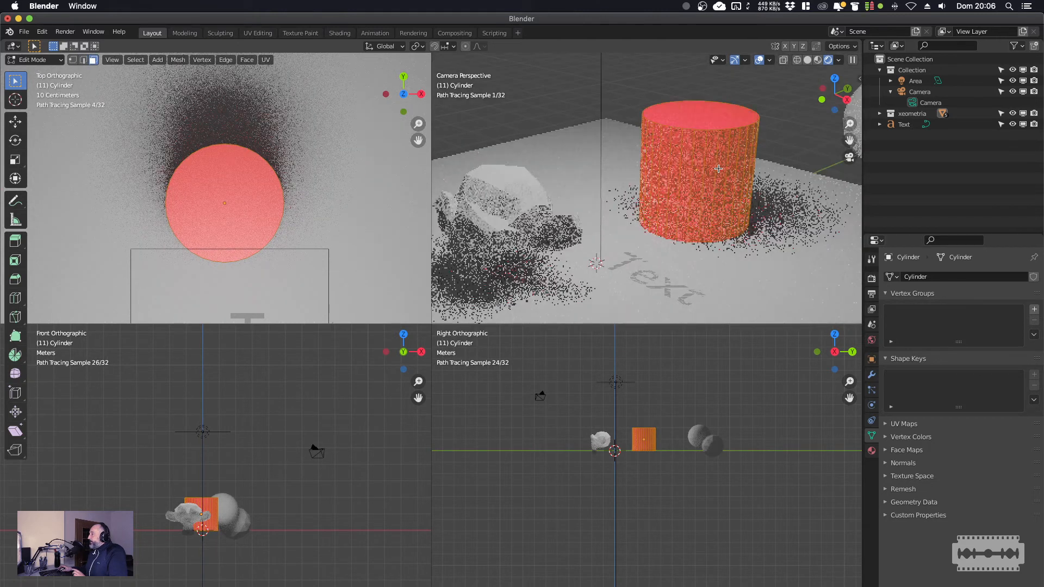
pyautogui.scroll(5, 653, 408)
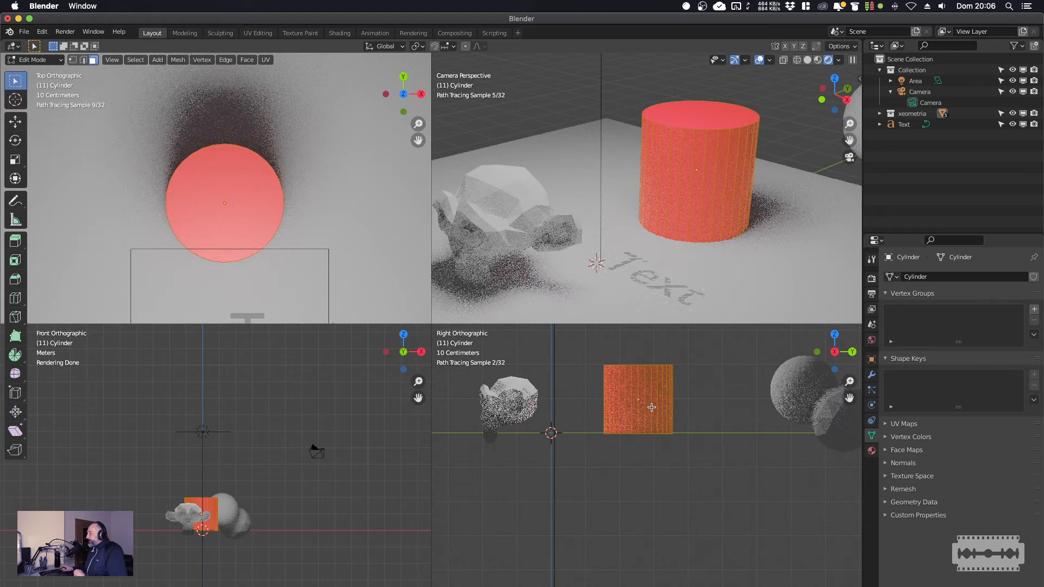
pyautogui.scroll(6, 652, 408)
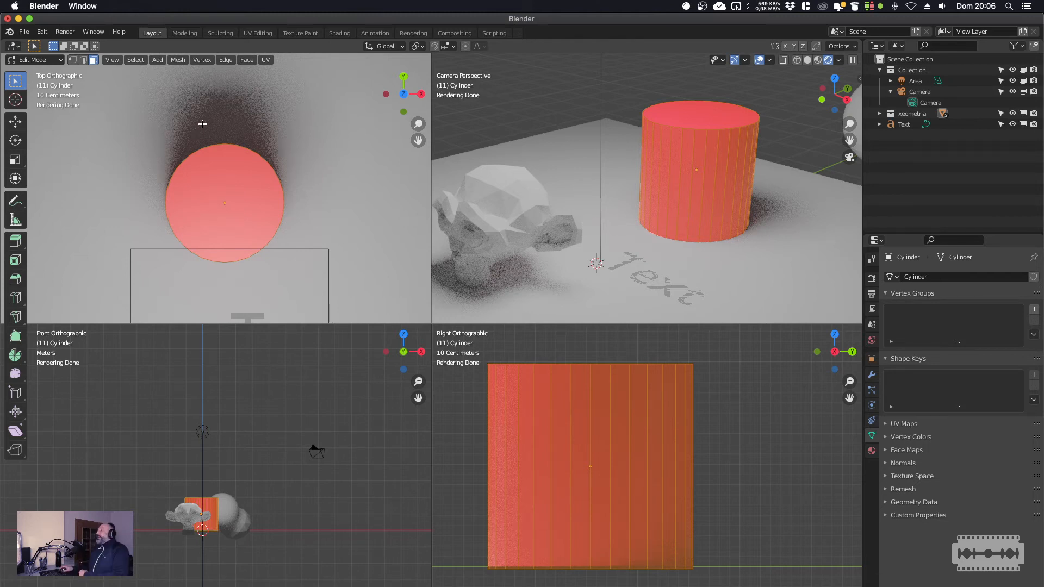
pyautogui.scroll(3, 823, 135)
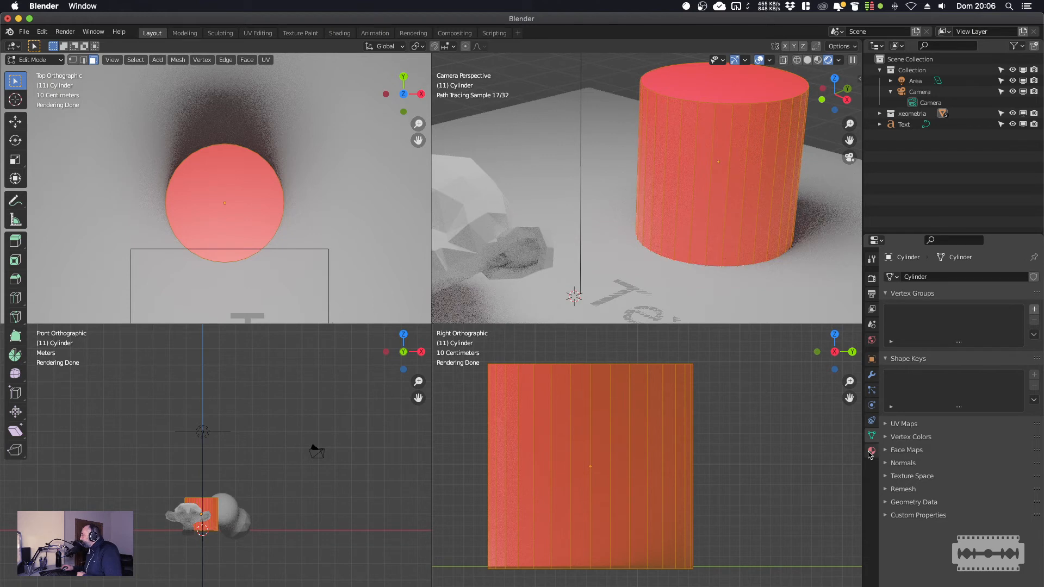
# Return the cylinder to Object Mode, change its vermello material's base color to dark blue, and show the viewports in Material Preview shading.
pyautogui.click(33, 60)
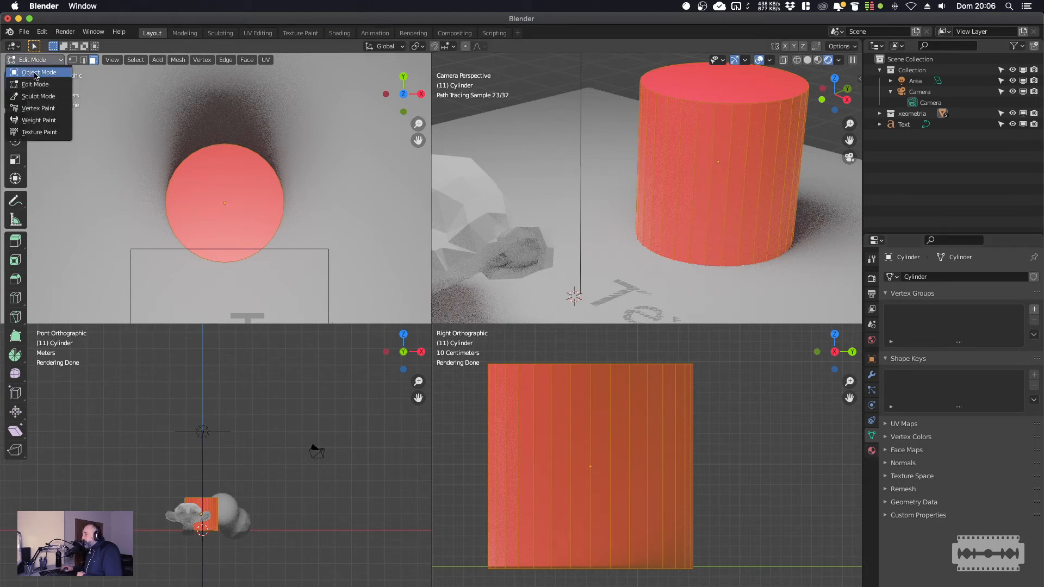
pyautogui.click(36, 73)
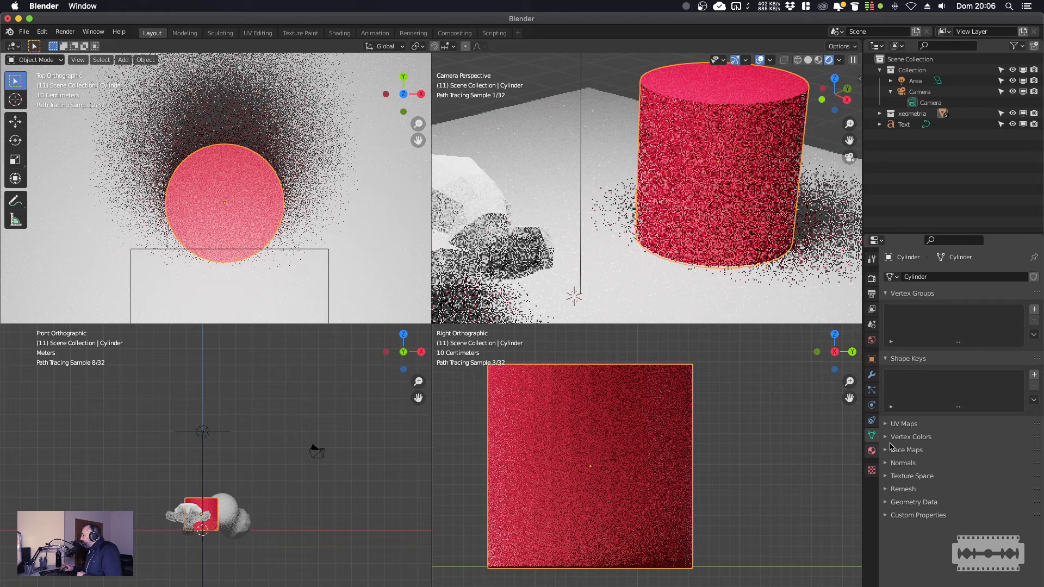
pyautogui.click(871, 451)
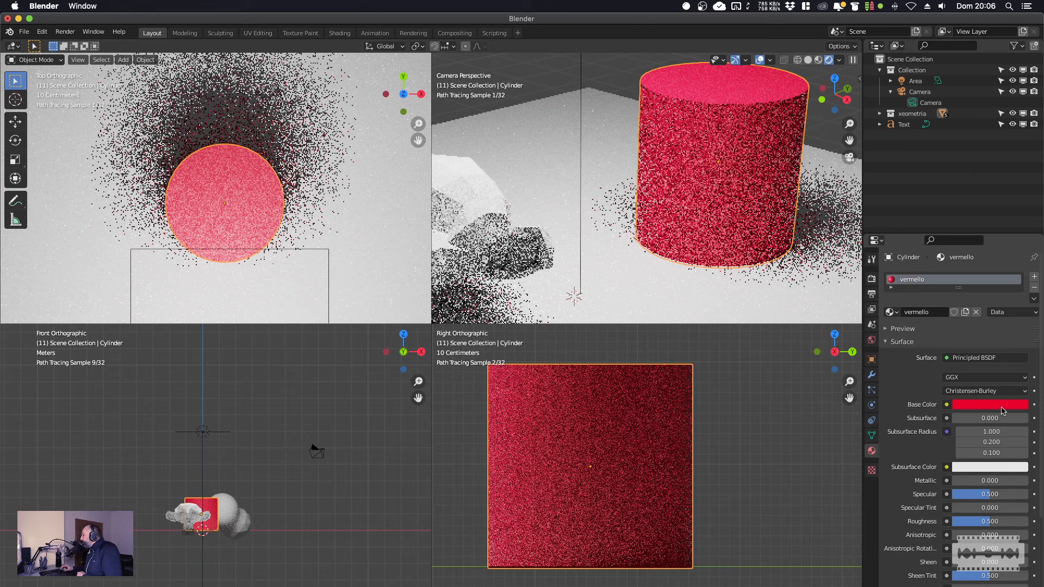
pyautogui.click(1003, 410)
pyautogui.moveTo(1009, 278); pyautogui.dragTo(1020, 256)
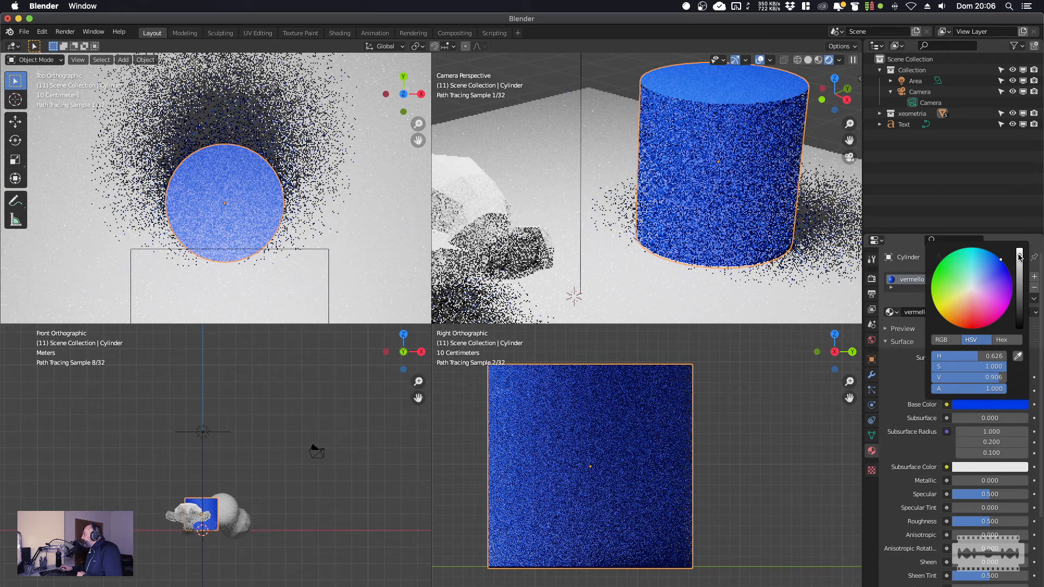
pyautogui.click(809, 60)
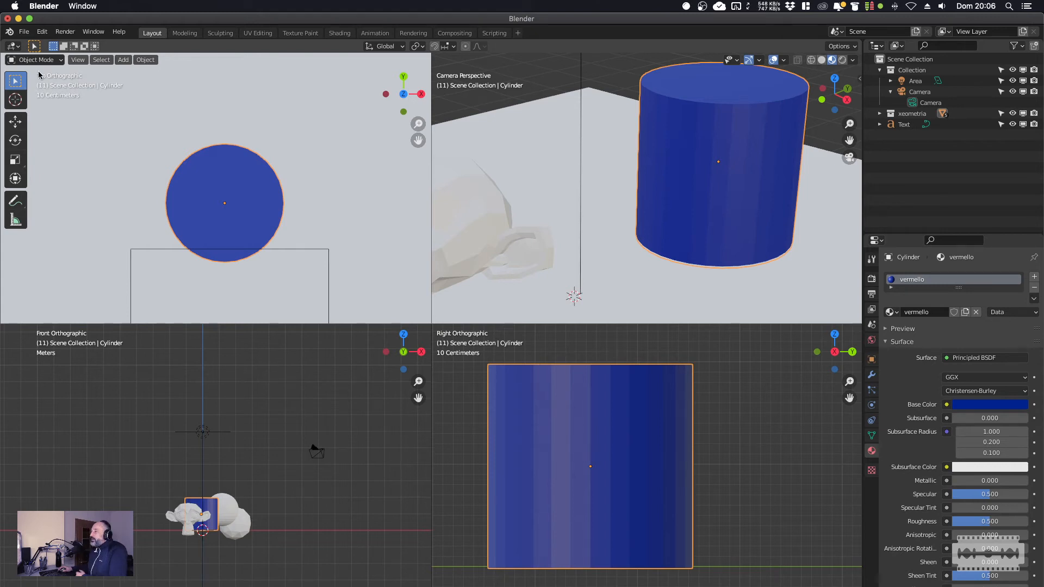
# Try pulling one side face of the cylinder outward in Edit Mode, undo the move, and return to Object Mode.
pyautogui.press('Tab')
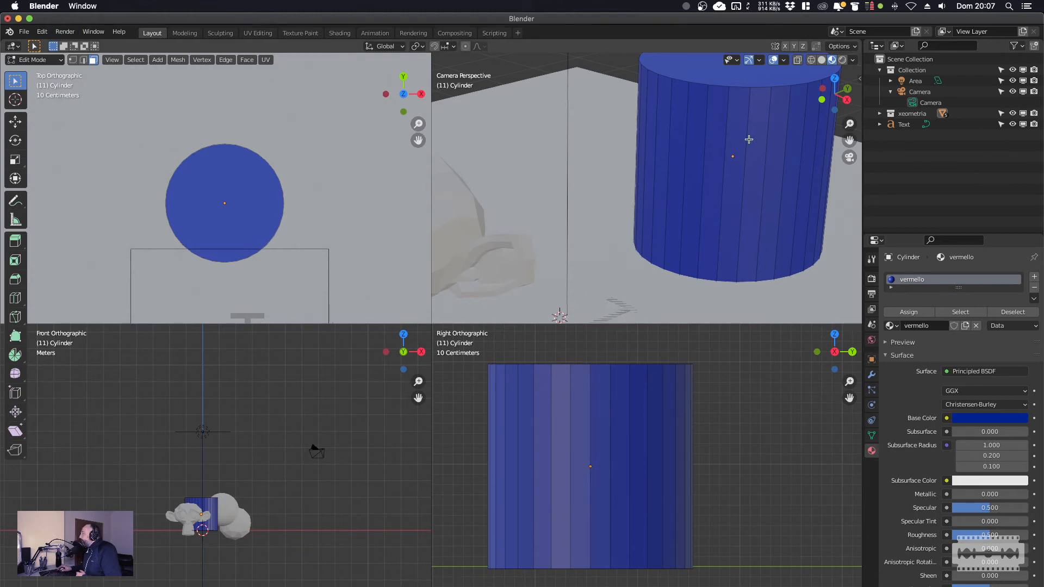
pyautogui.scroll(1, 749, 139)
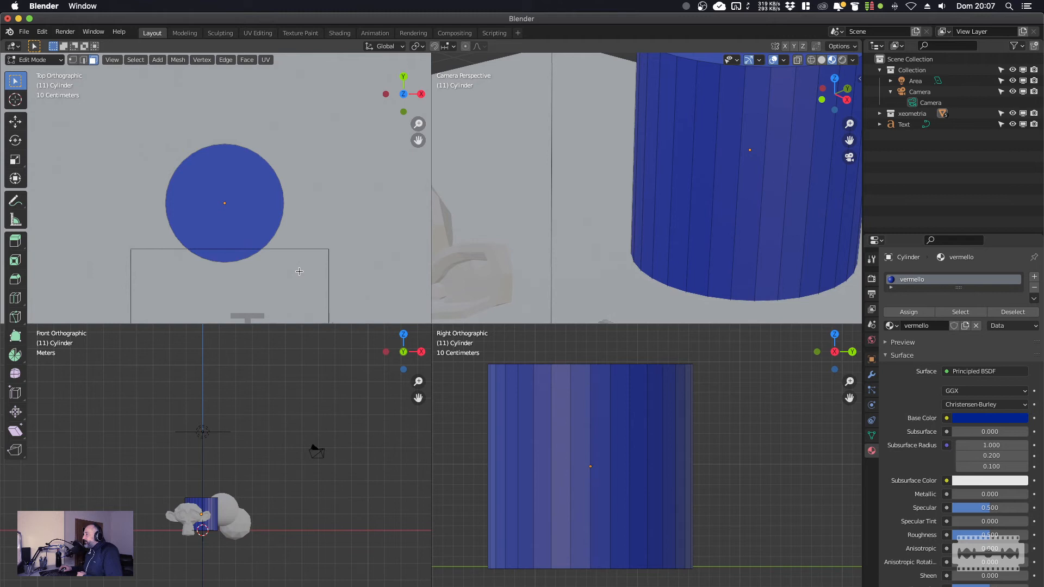
pyautogui.press('g')
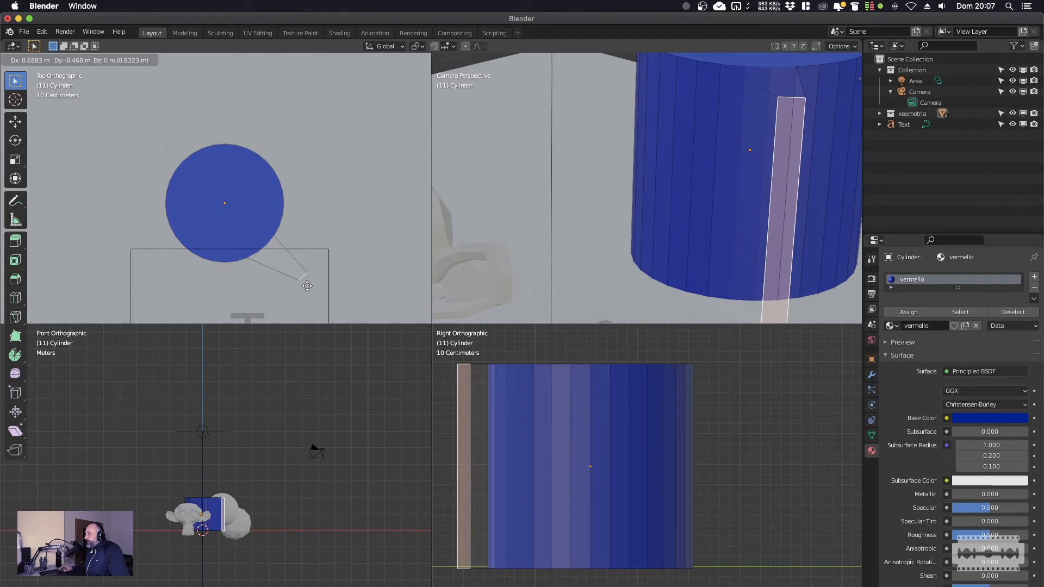
pyautogui.click(291, 282)
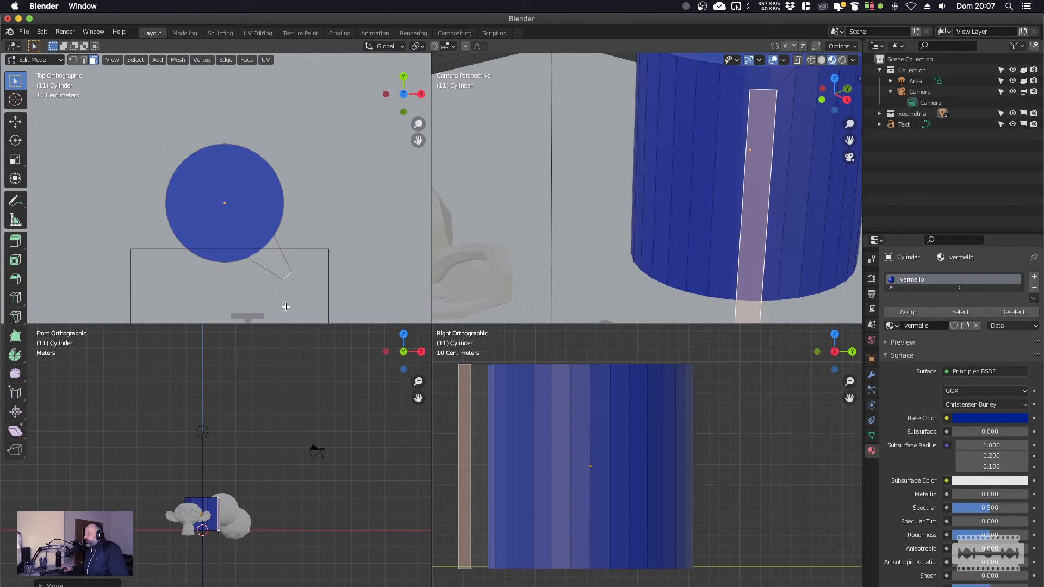
pyautogui.scroll(1, 215, 455)
pyautogui.press('super+z')
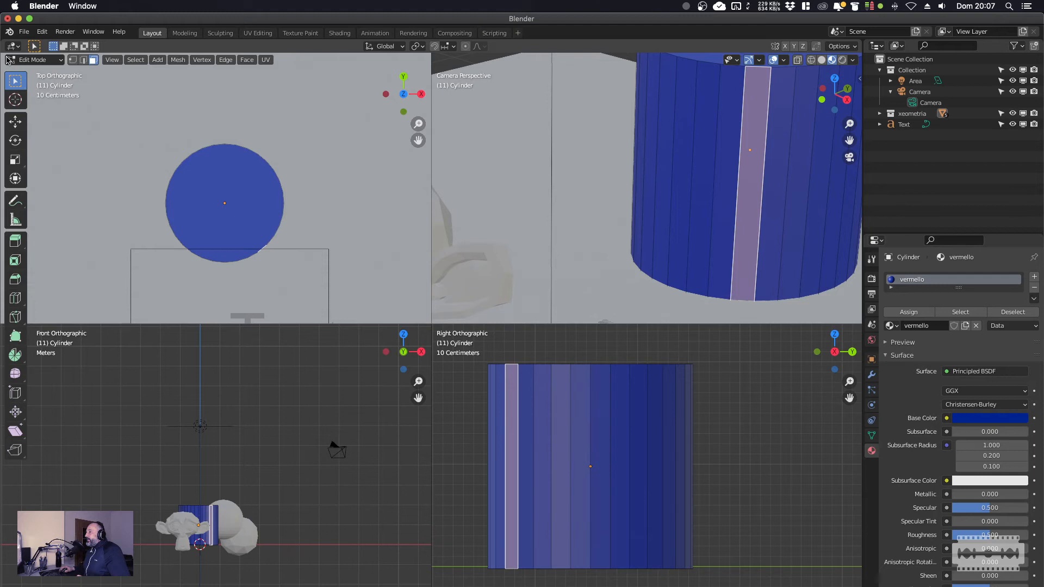
pyautogui.press('Tab')
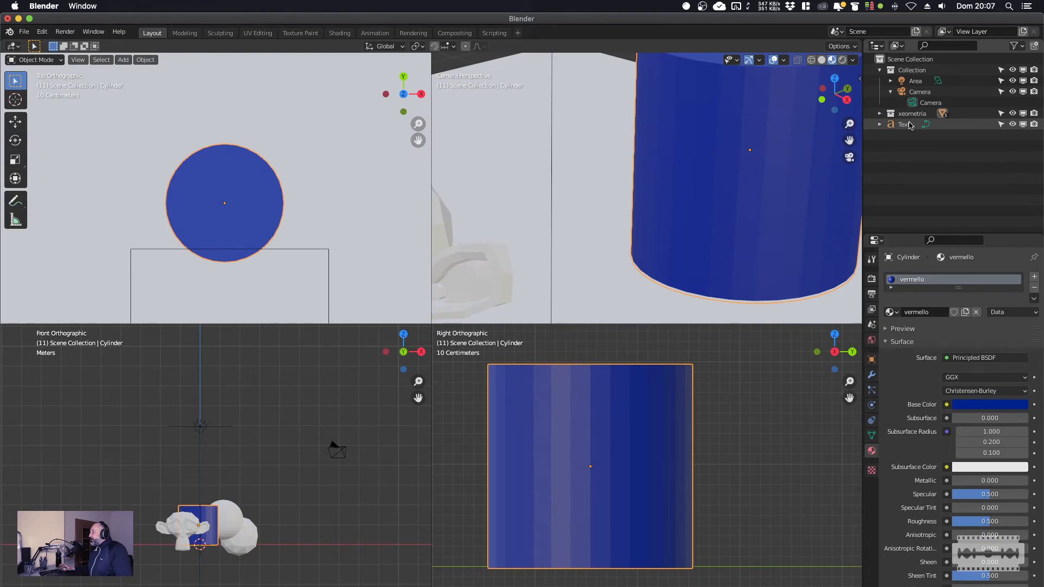
# Assign the existing vermello material to the Text object in Edit Mode and return to Object Mode.
pyautogui.click(905, 124)
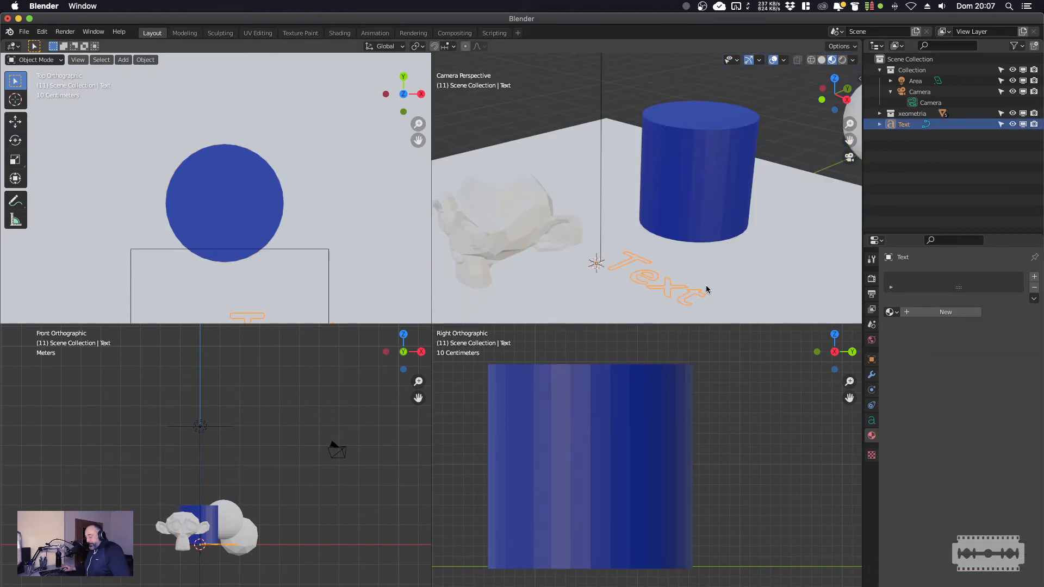
pyautogui.click(36, 60)
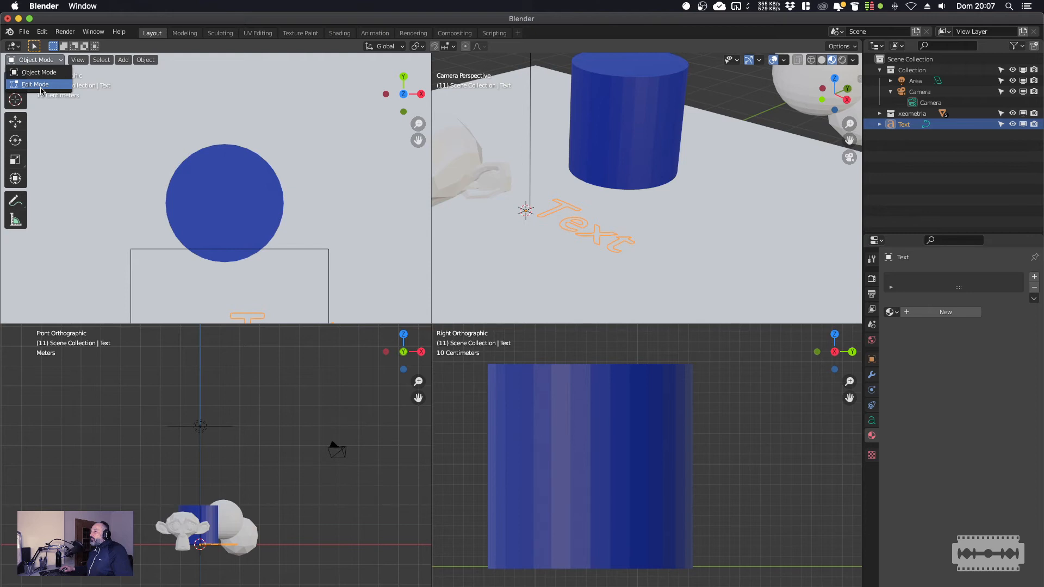
pyautogui.click(42, 85)
pyautogui.click(892, 326)
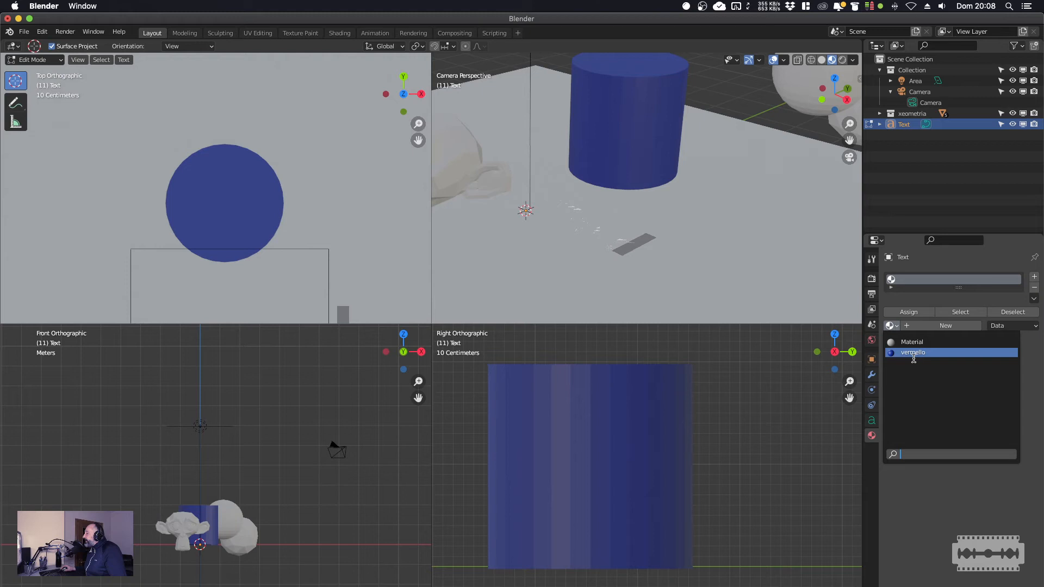
pyautogui.click(914, 353)
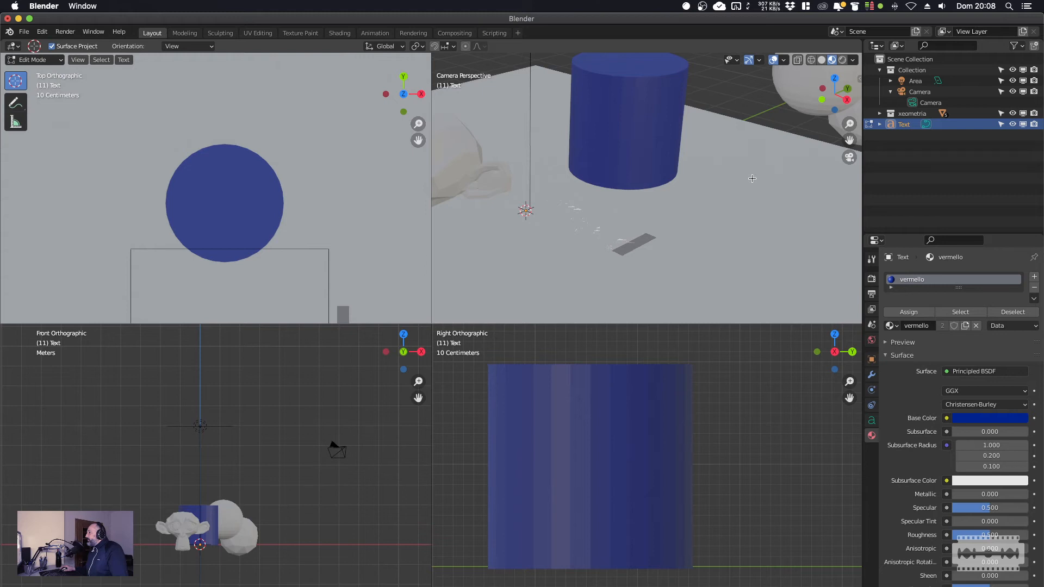
pyautogui.press('Tab')
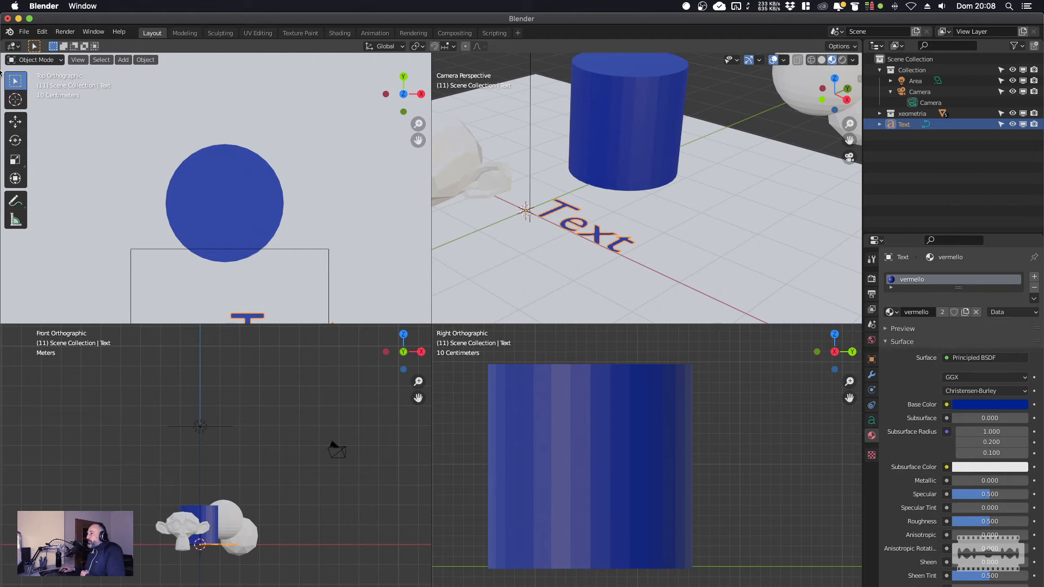
# Replace the Text object's content with RECUNCHO and raise the object slightly above the plane.
pyautogui.press('Tab')
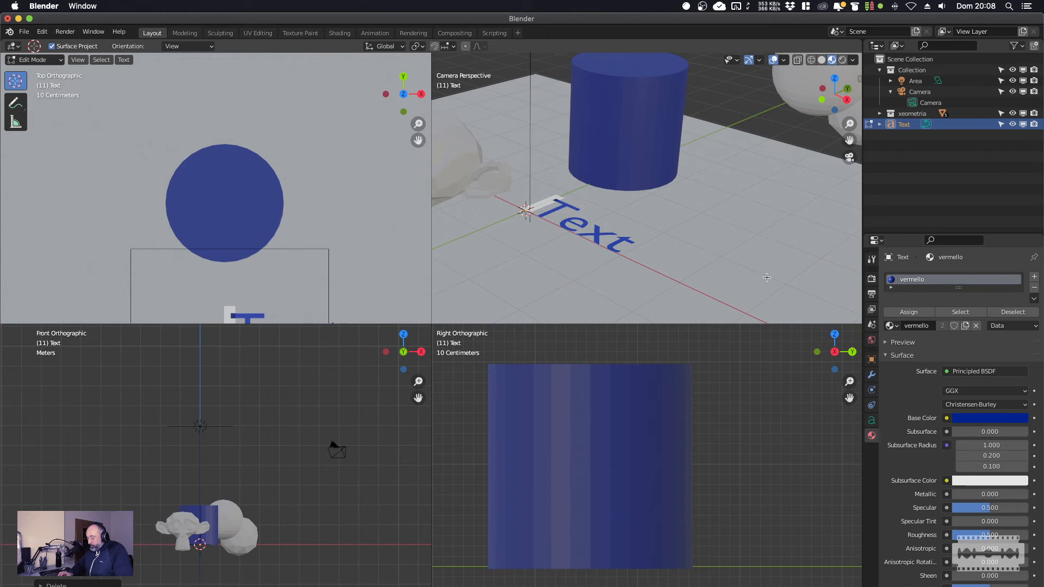
pyautogui.press('Tab')
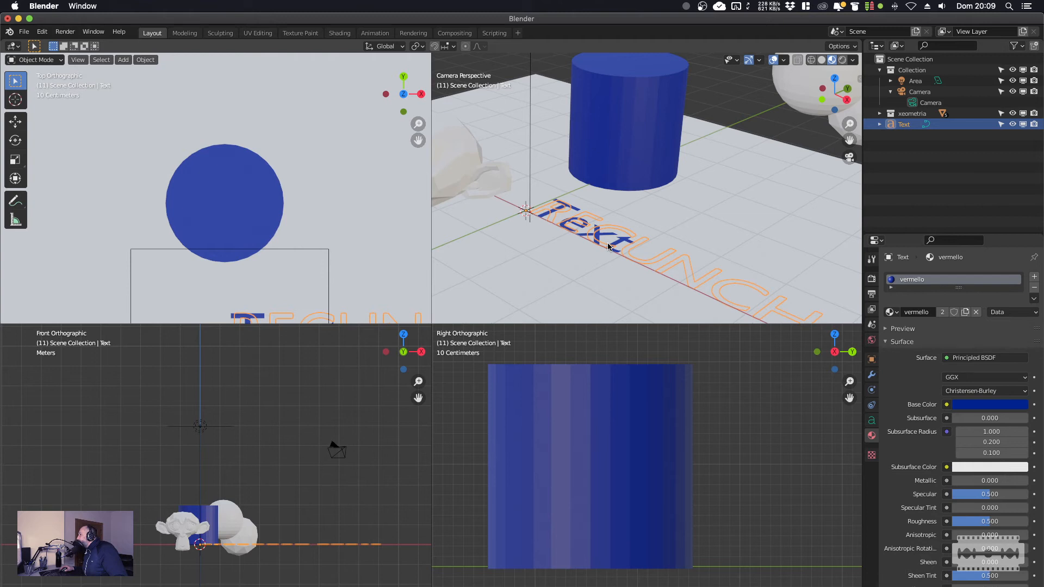
pyautogui.moveTo(608, 246); pyautogui.dragTo(248, 316)
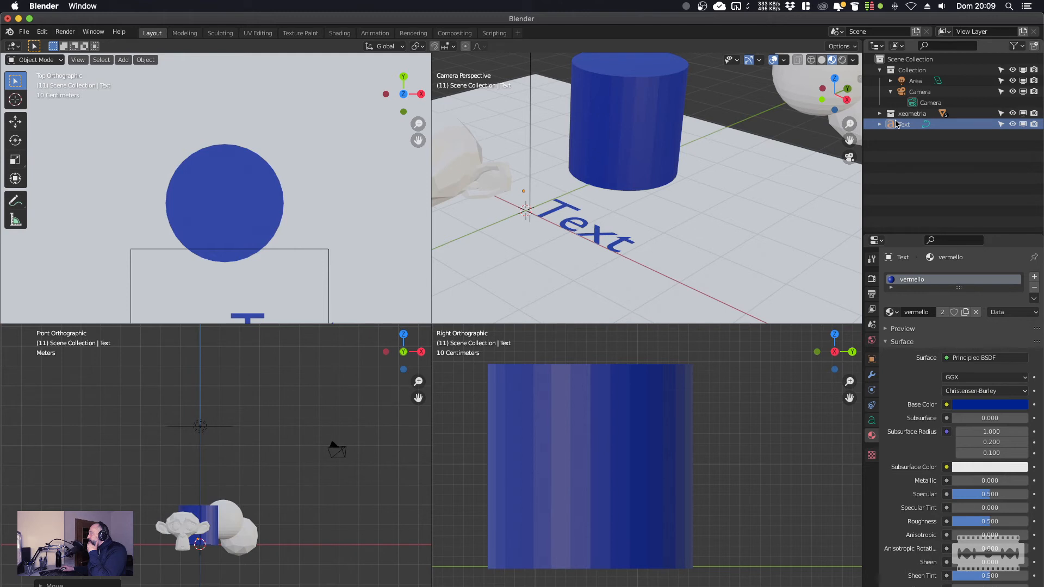
# Expand the xeometria collection, set the text's Extrude to 0.05 m, and show the viewports in Rendered shading.
pyautogui.click(880, 114)
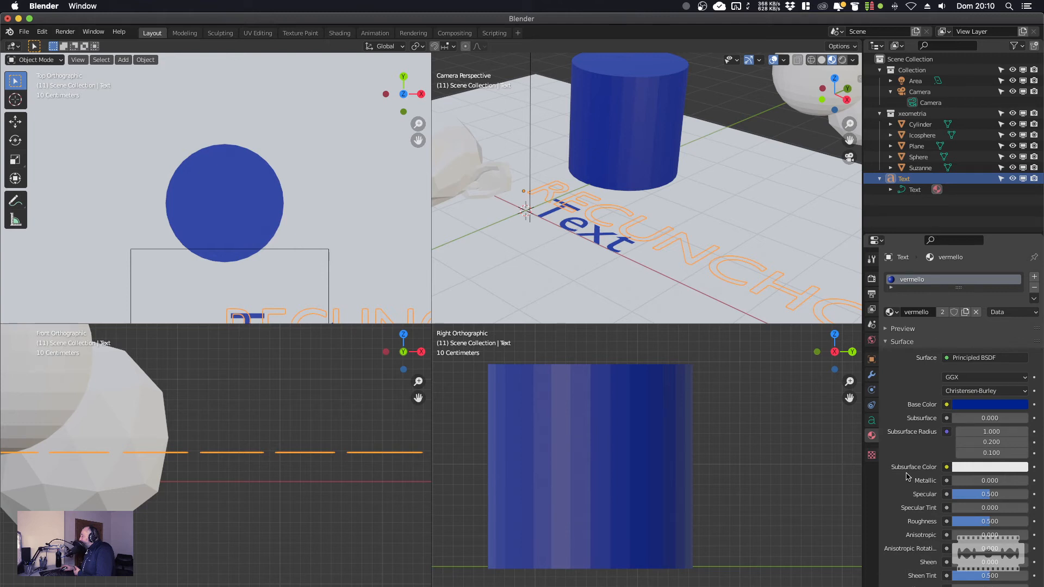
pyautogui.click(872, 420)
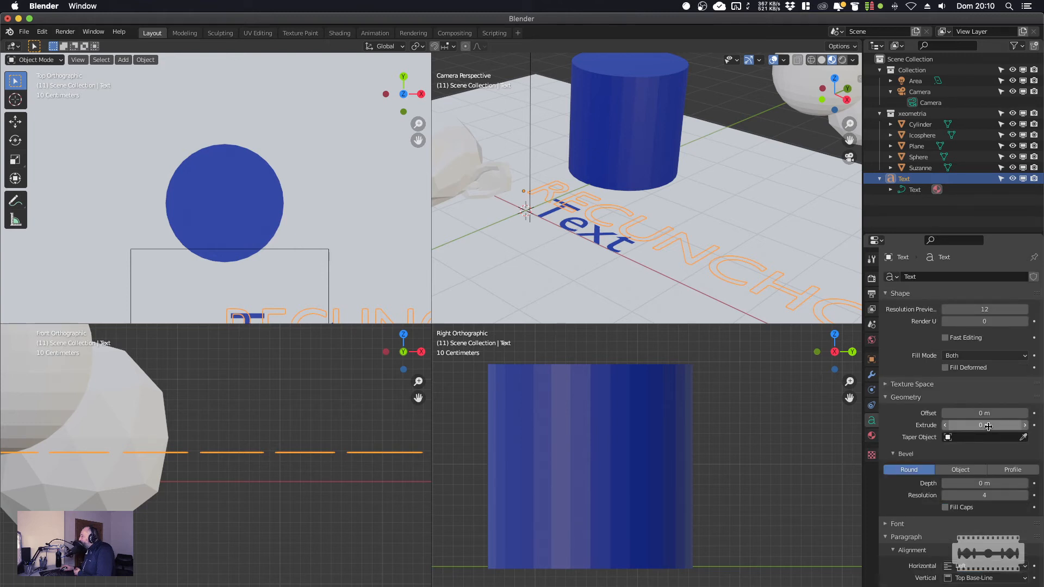
pyautogui.click(988, 427)
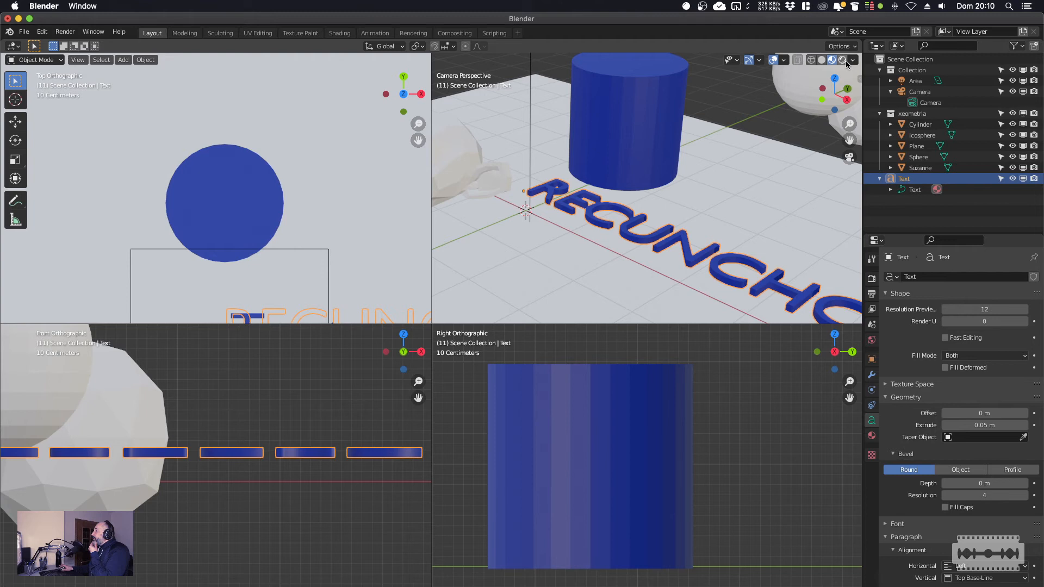
pyautogui.click(845, 60)
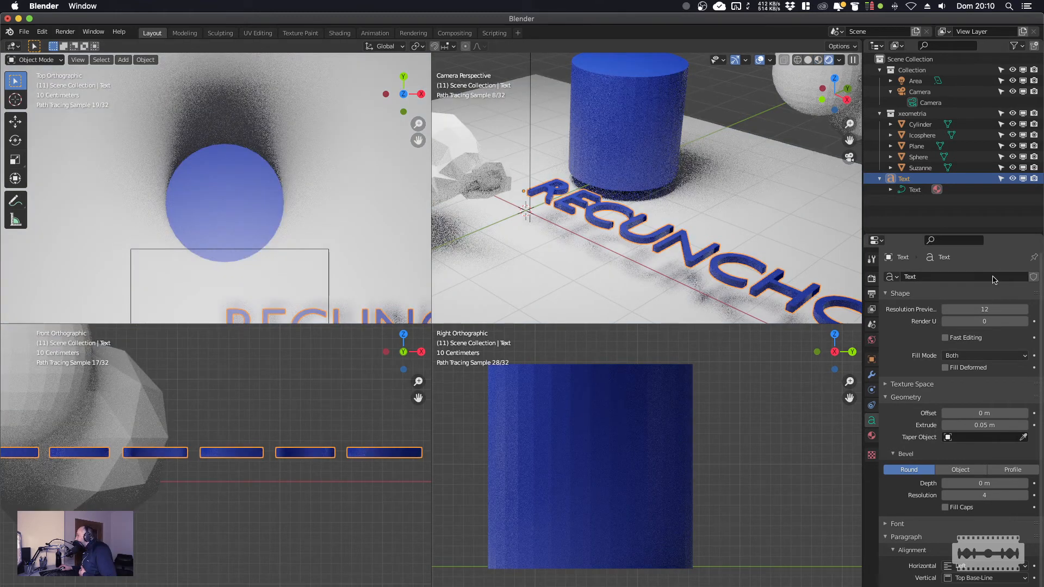
# Look over the Text object's font settings and examine its extruded letters up close in the camera view.
pyautogui.click(917, 146)
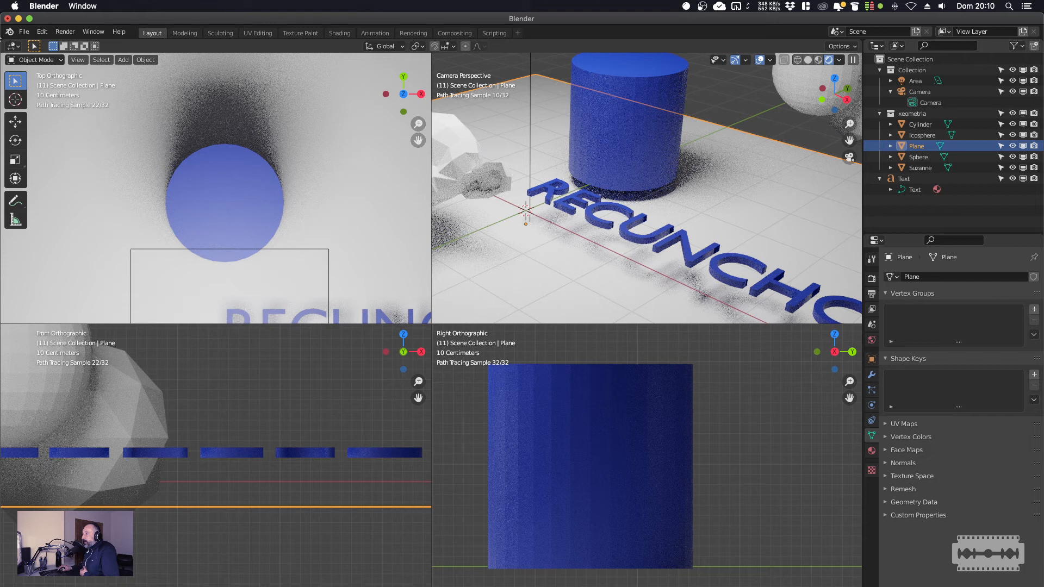
pyautogui.press('super+z')
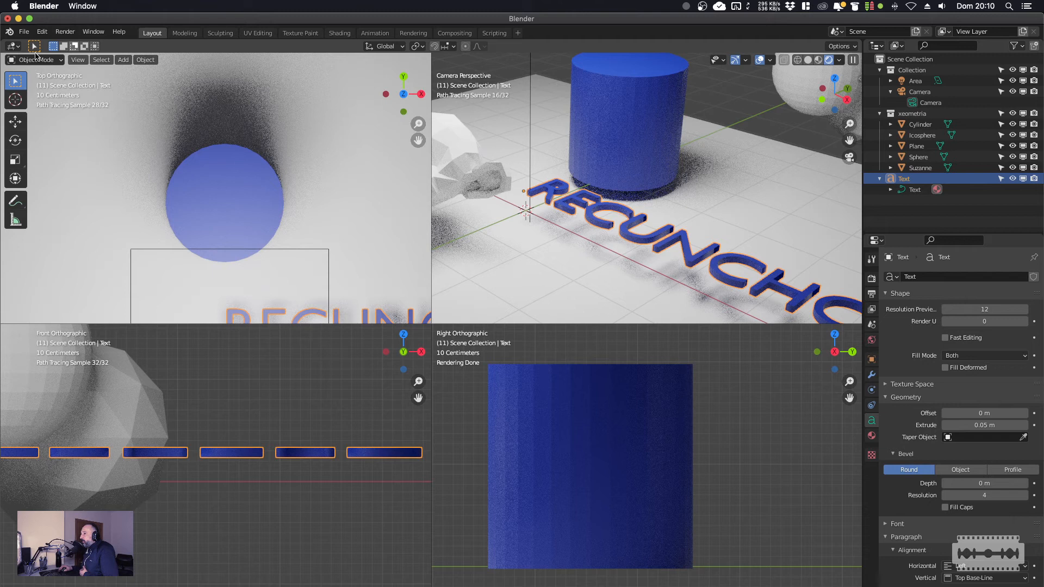
pyautogui.press('Tab')
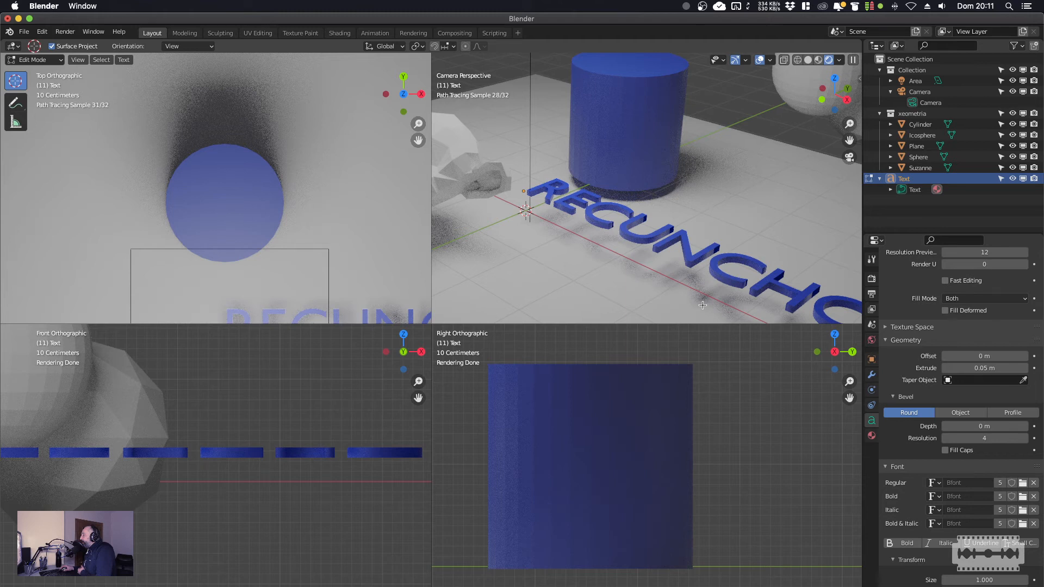
pyautogui.press('Tab')
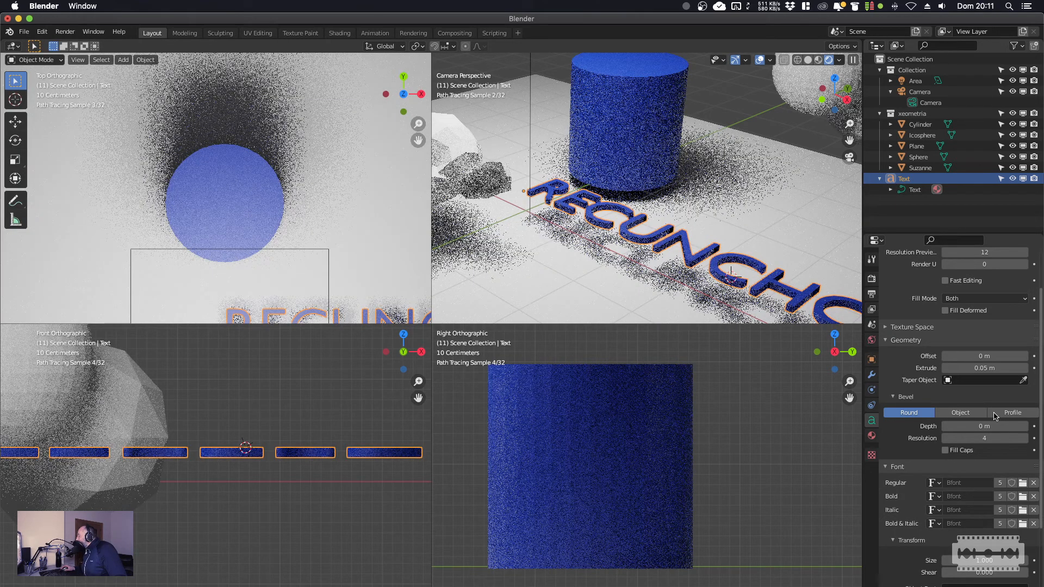
pyautogui.scroll(2, 653, 249)
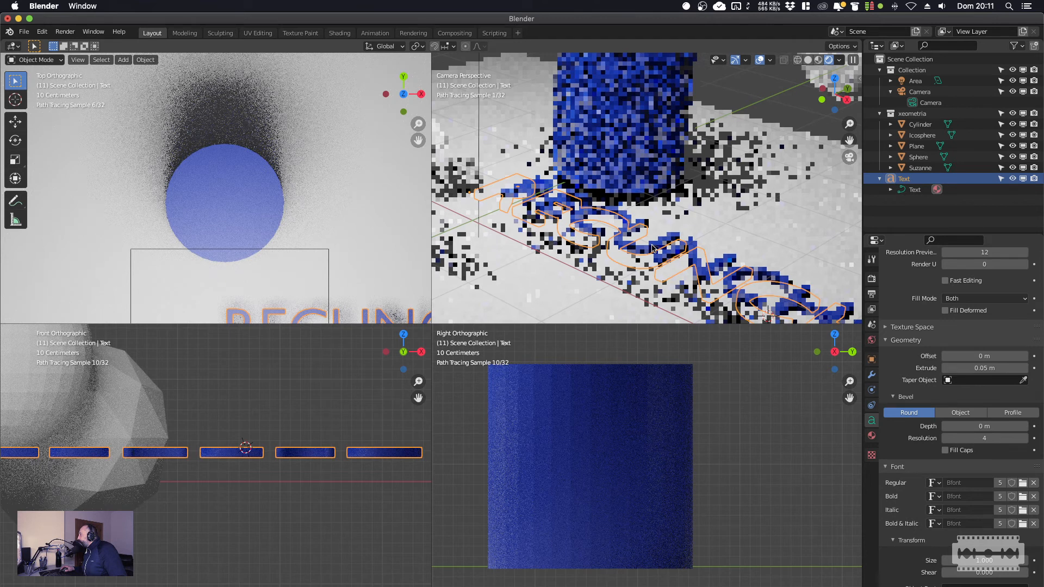
pyautogui.scroll(2, 652, 249)
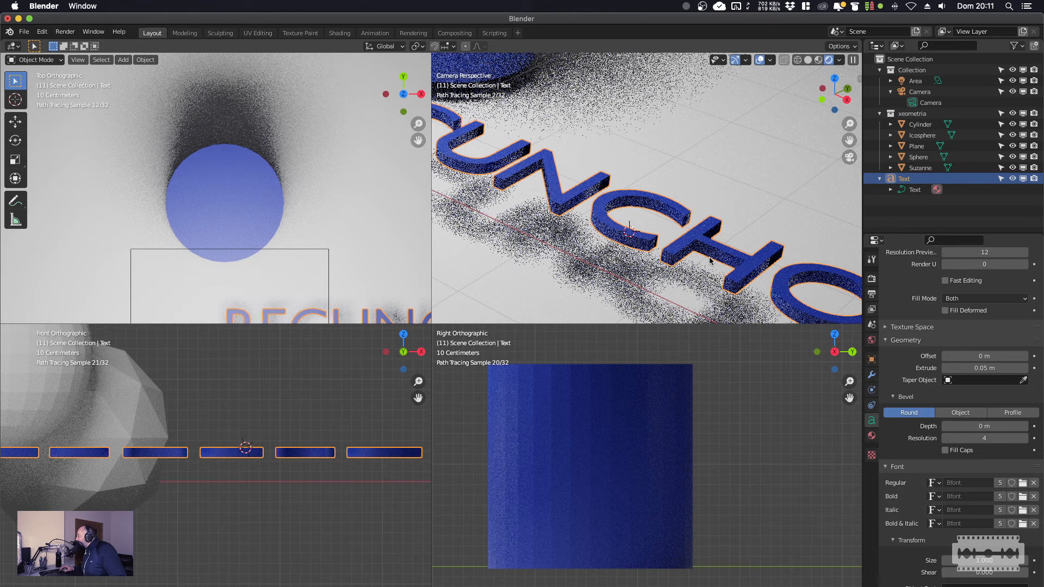
# Show the camera view alone in Edit Mode and set the text's bevel Depth to 0.03 m and Resolution to 2.
pyautogui.hotkey('ctrl', 'space')
pyautogui.press('Tab')
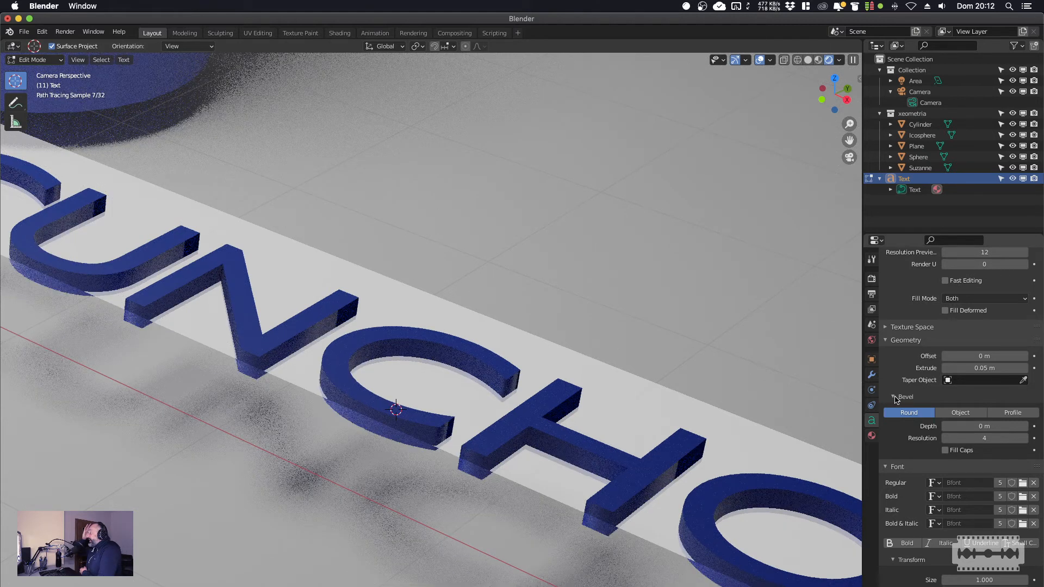
pyautogui.click(983, 427)
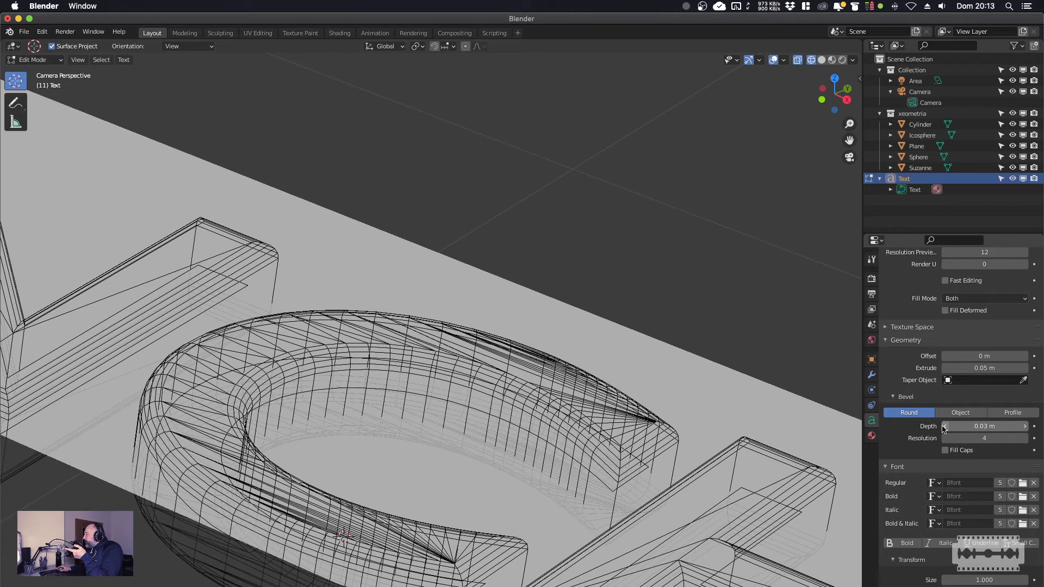
pyautogui.click(1012, 438)
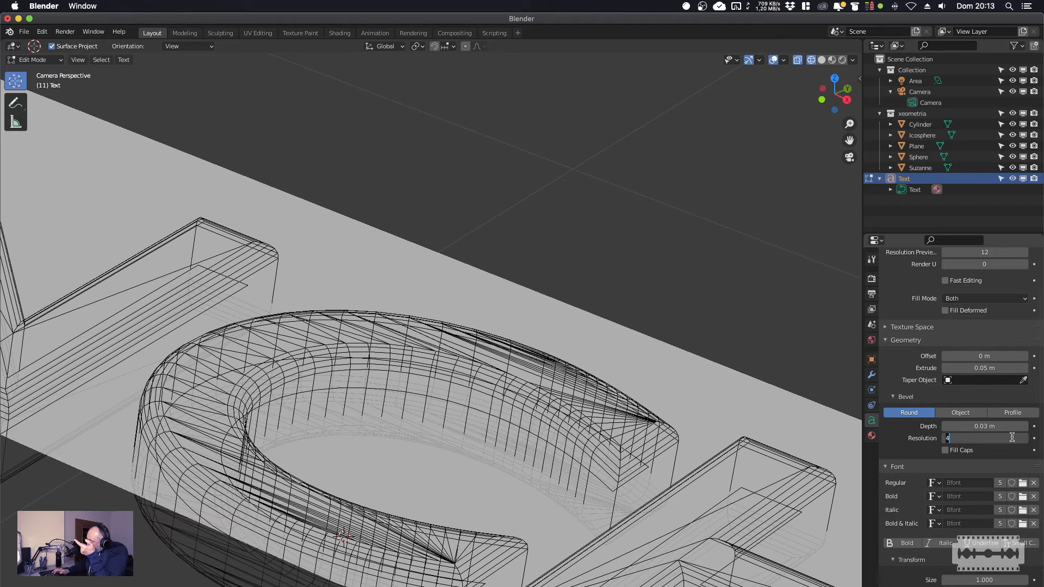
pyautogui.write('2')
pyautogui.press('Return')
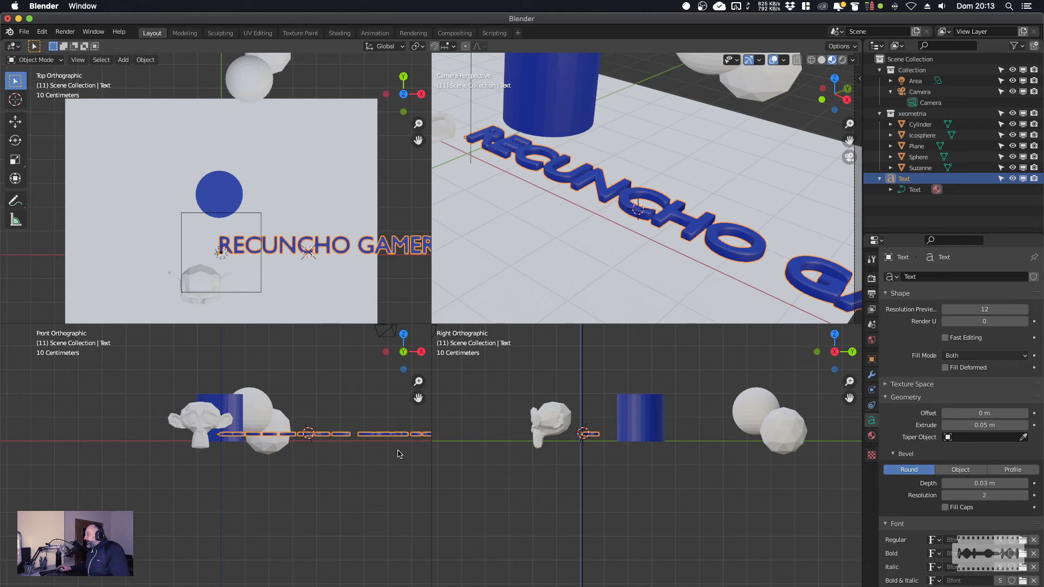
# Rotate the Text object upright in the Right Orthographic view and set its X rotation to exactly 90°.
pyautogui.scroll(6, 594, 422)
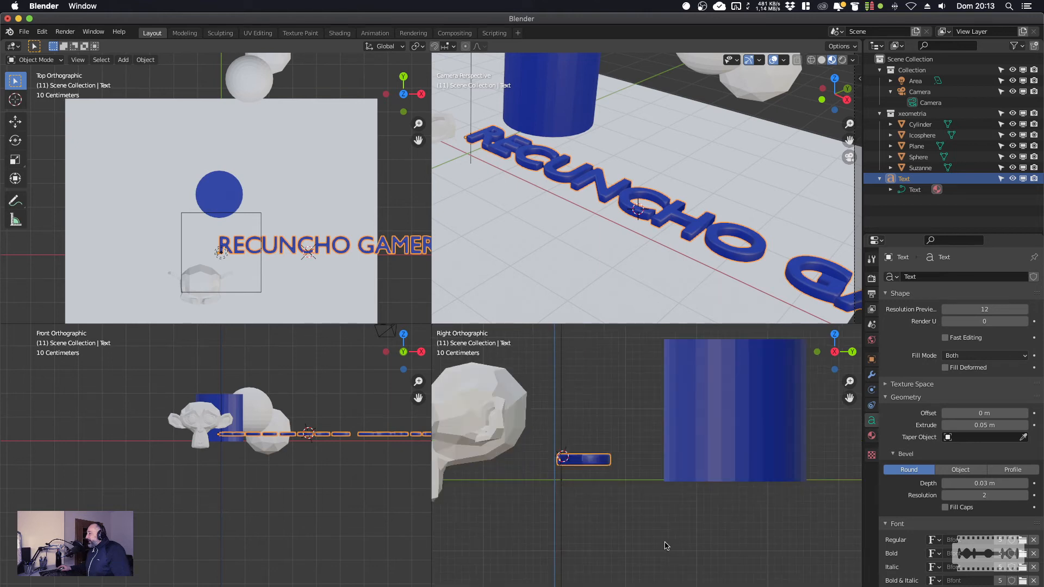
pyautogui.keyDown('shift'); pyautogui.moveTo(699, 465); pyautogui.dragTo(717, 476, button='middle'); pyautogui.keyUp('shift')
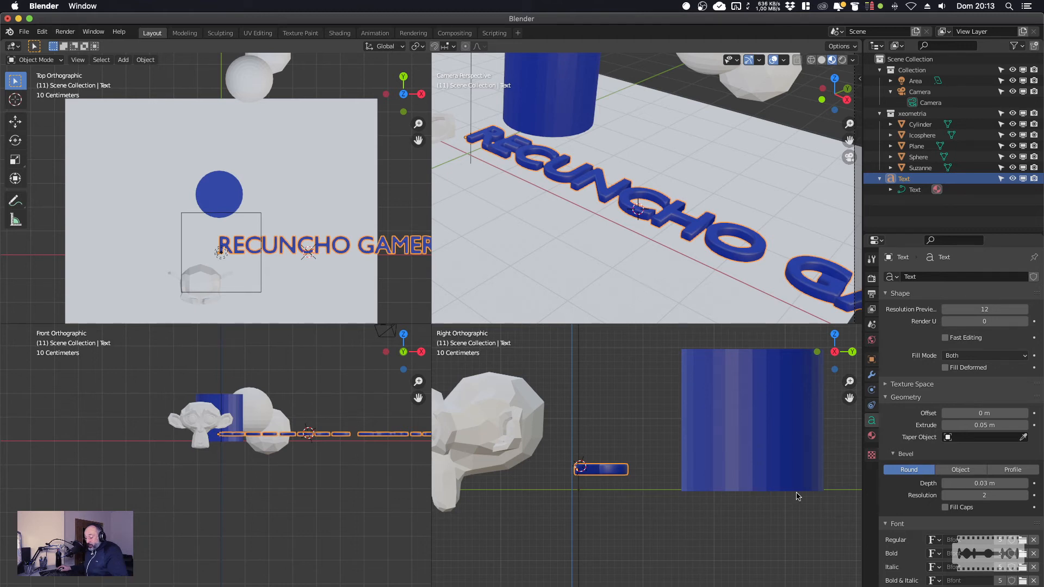
pyautogui.press('r')
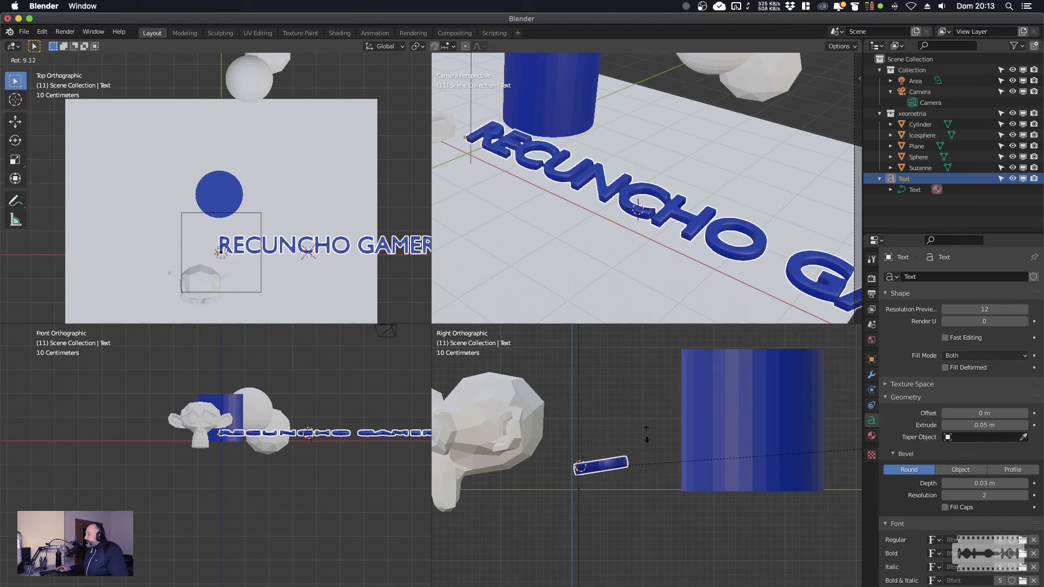
pyautogui.click(634, 469)
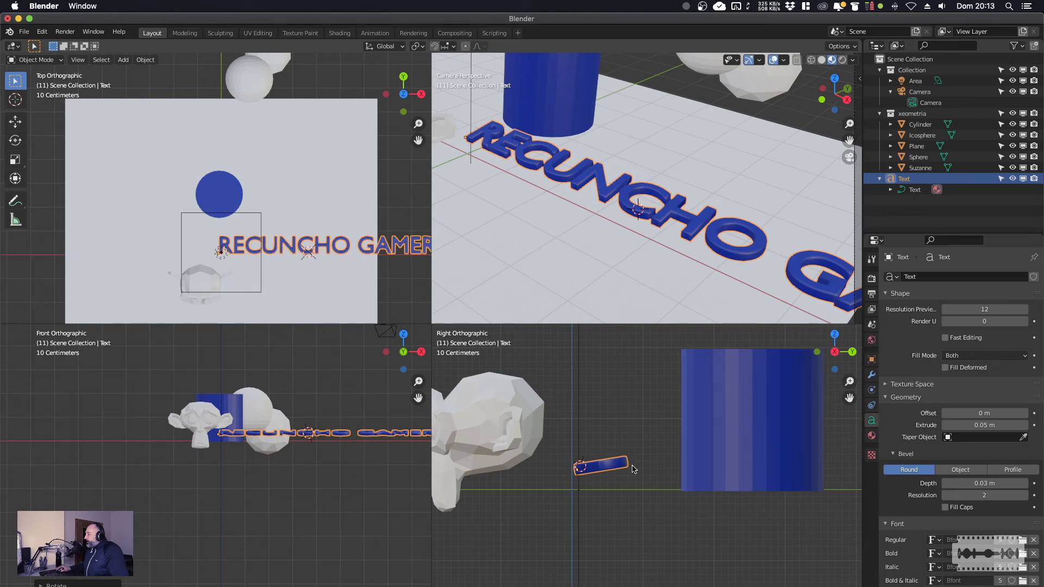
pyautogui.press('r')
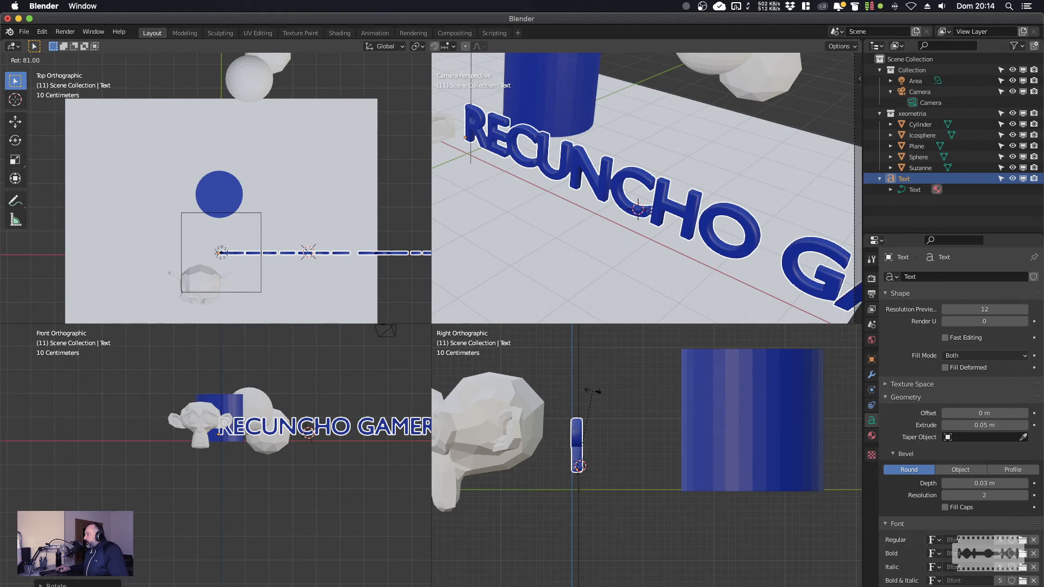
pyautogui.click(593, 391)
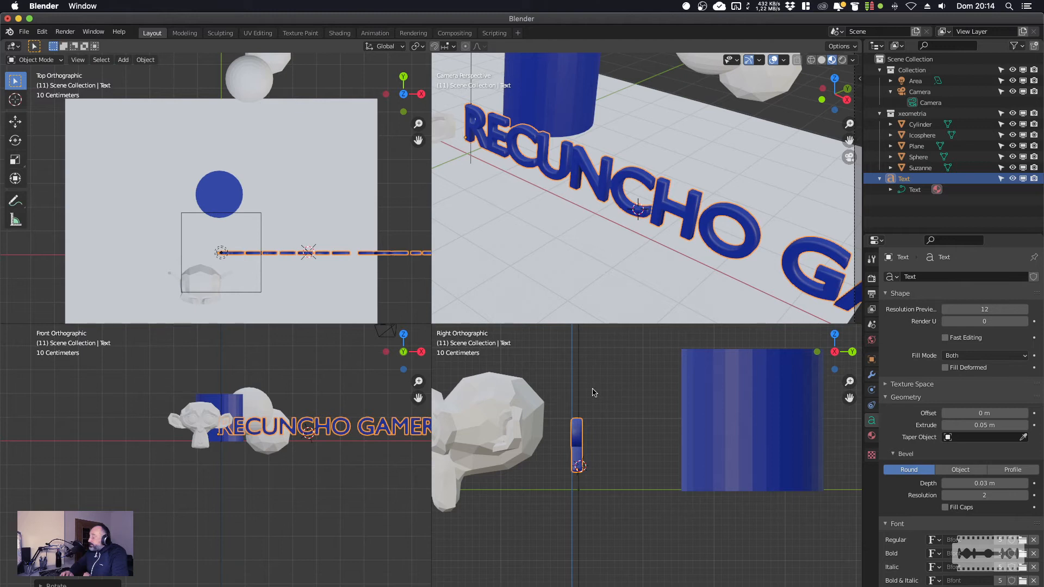
pyautogui.press('n')
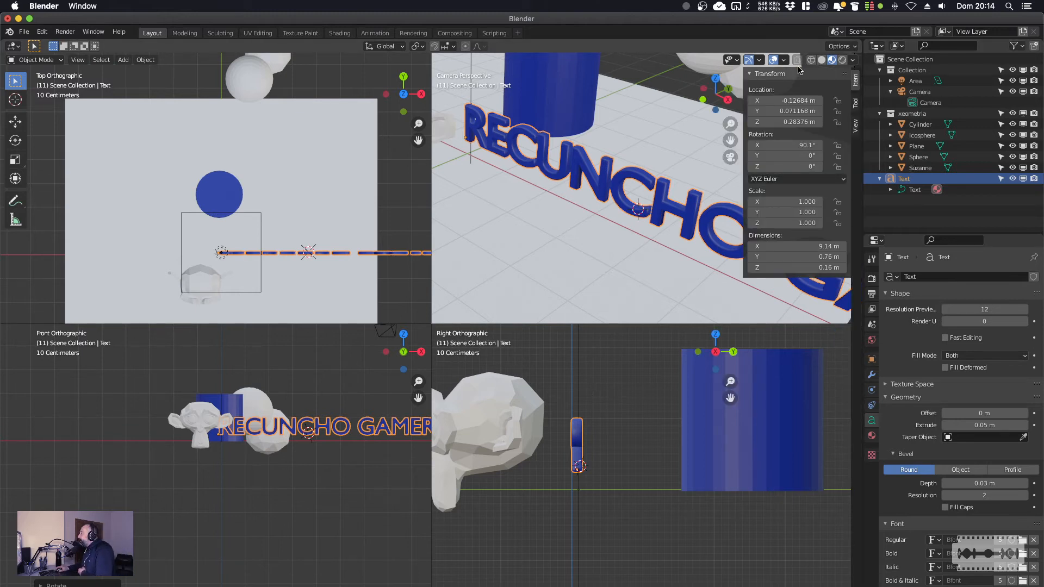
pyautogui.click(805, 145)
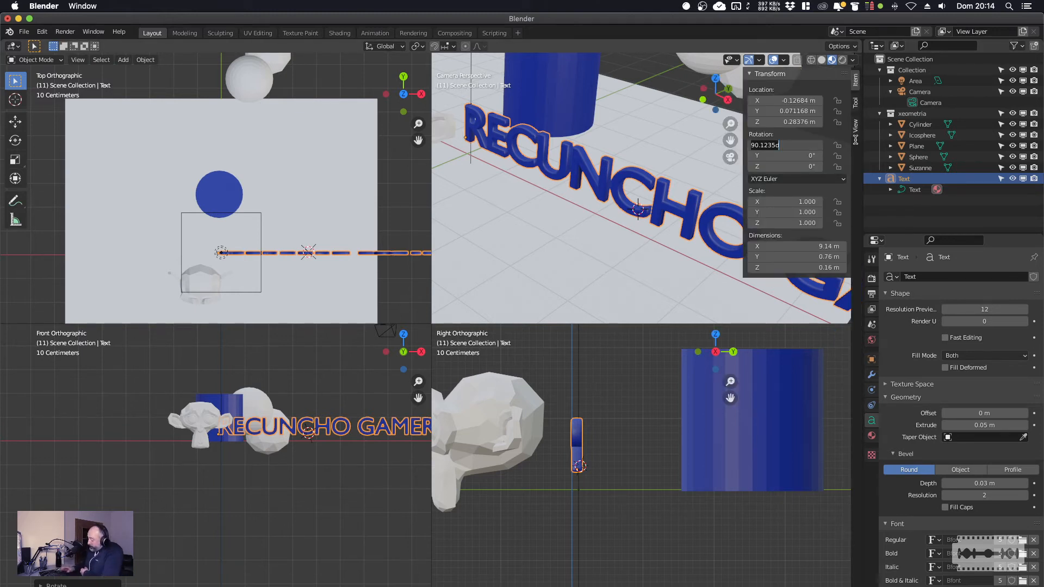
pyautogui.write('90')
pyautogui.press('Return')
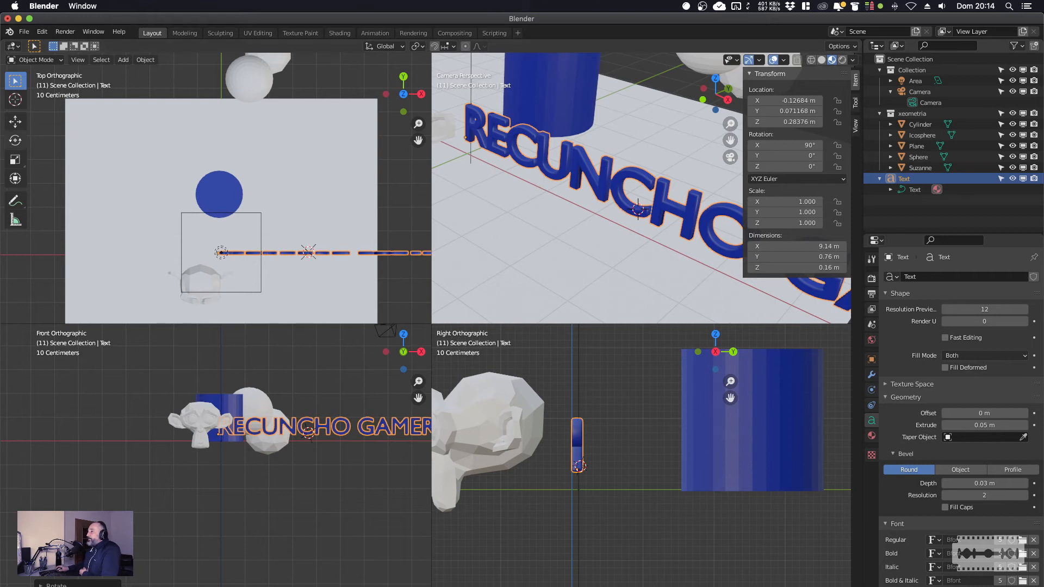
# Switch from the quad view back to a single camera view that shows the whole text.
pyautogui.click(78, 60)
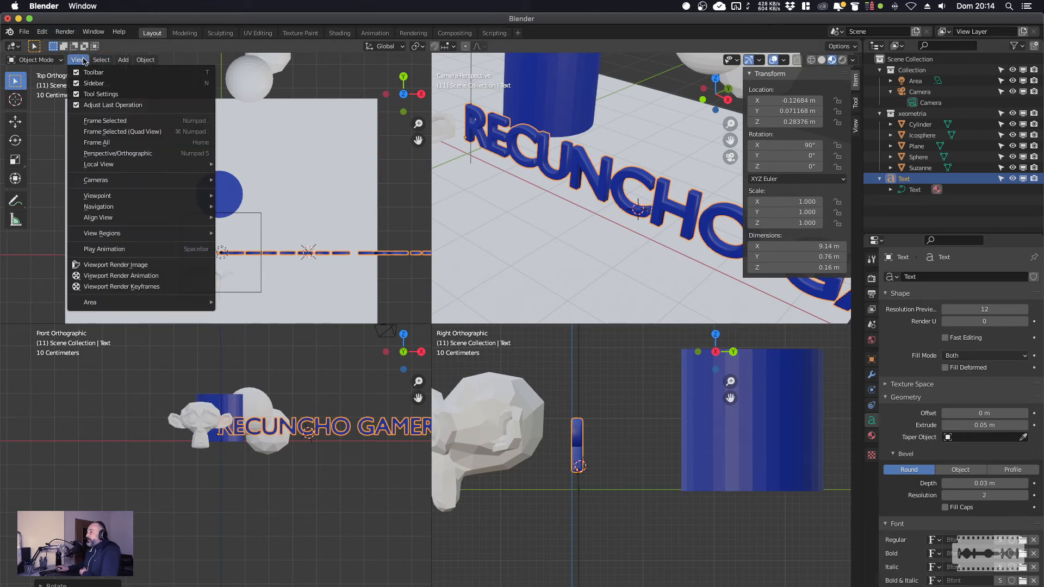
pyautogui.moveTo(134, 304)
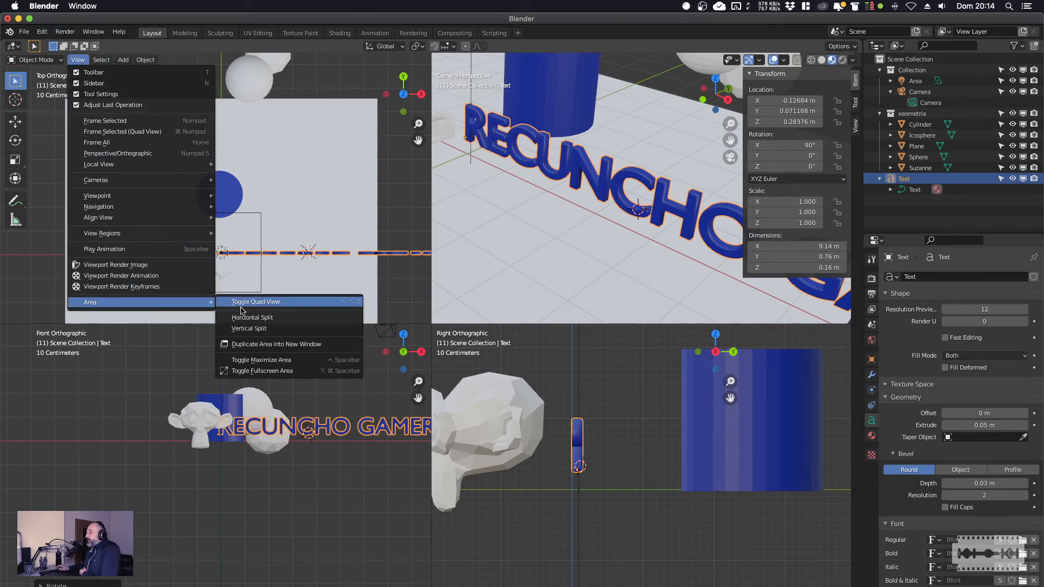
pyautogui.click(278, 302)
pyautogui.scroll(-3, 529, 386)
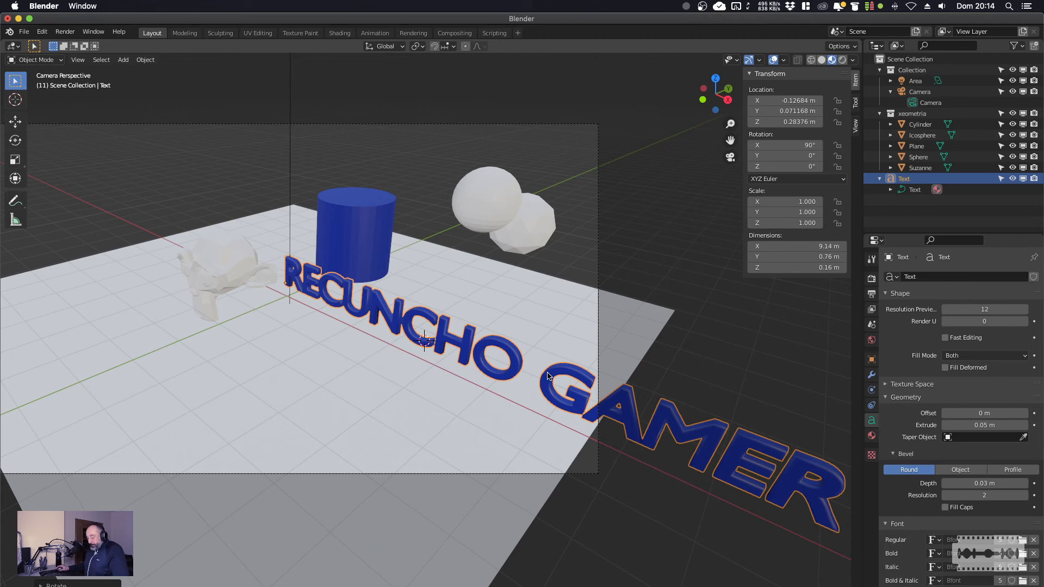
# Move the "RECUNCHO GAMER" text to about X -2.48 m, Y -1.67 m, Z 1.32 m so it fits in the camera frame.
pyautogui.press('g')
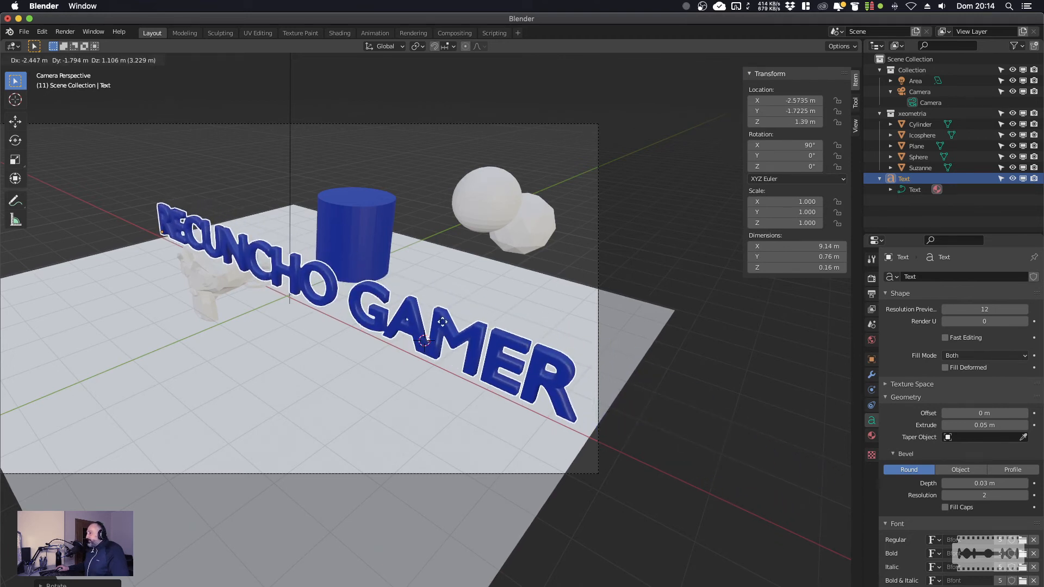
pyautogui.click(447, 325)
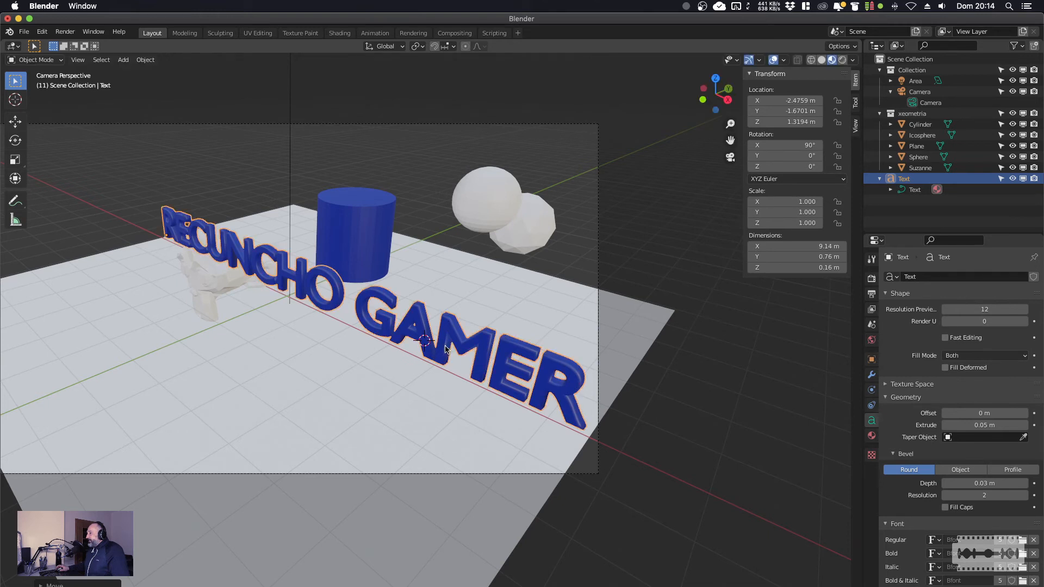
pyautogui.scroll(-2, 446, 349)
pyautogui.scroll(3, 446, 348)
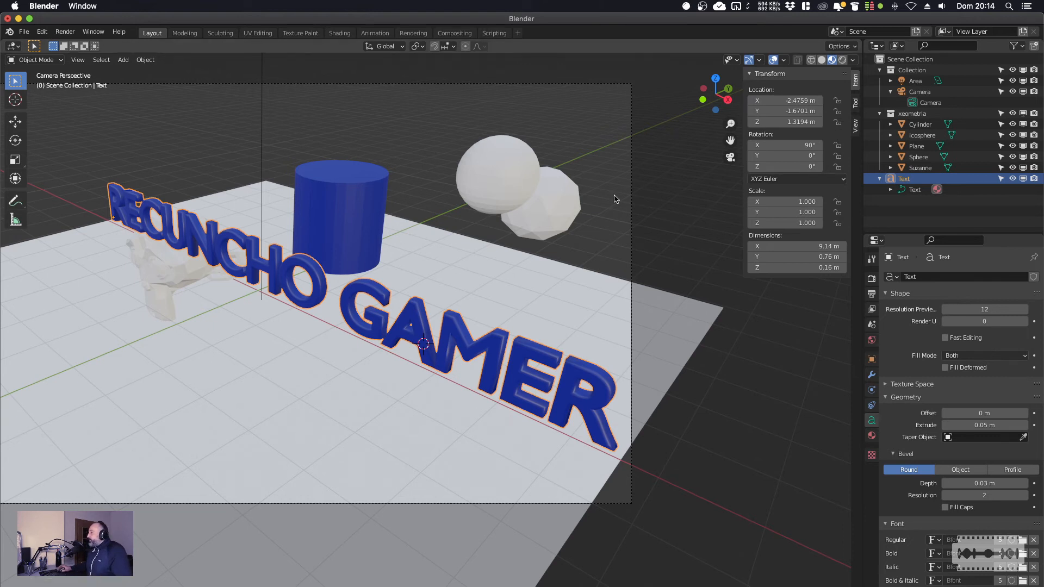
# Insert location keyframes for the text at frame 90.
pyautogui.rightClick(797, 100)
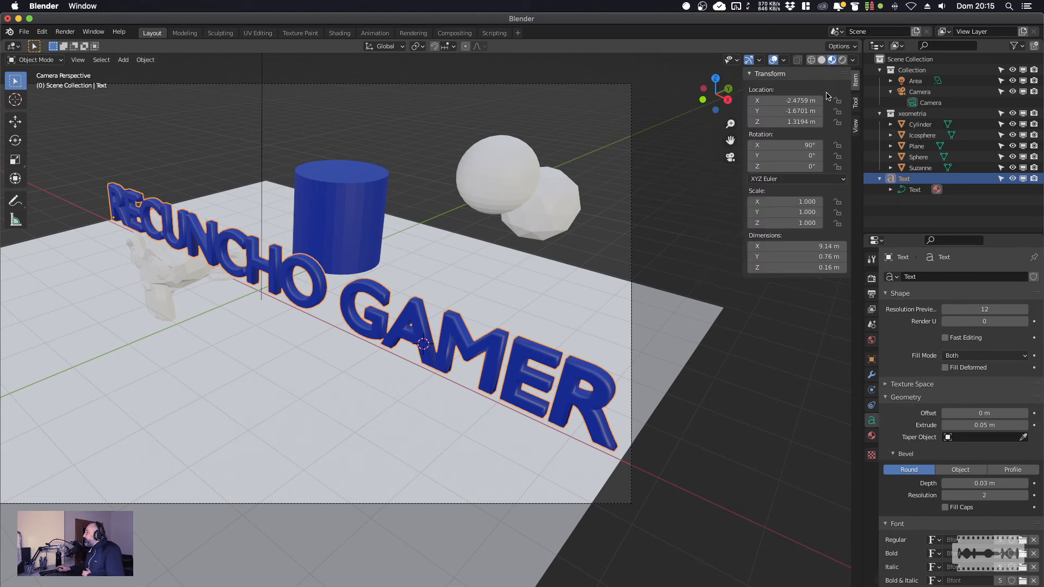
pyautogui.rightClick(783, 99)
pyautogui.click(756, 101)
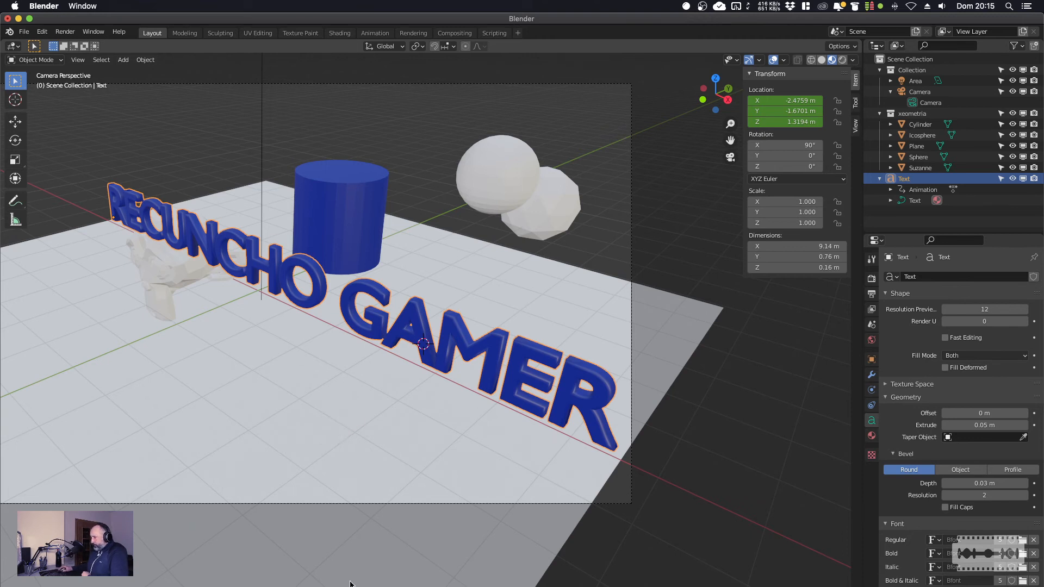
# Try an off-camera start for the text at frame 0 with X location 7.3441 m and location keyframes, and undo the keyframing.
pyautogui.moveTo(804, 100); pyautogui.dragTo(834, 100)
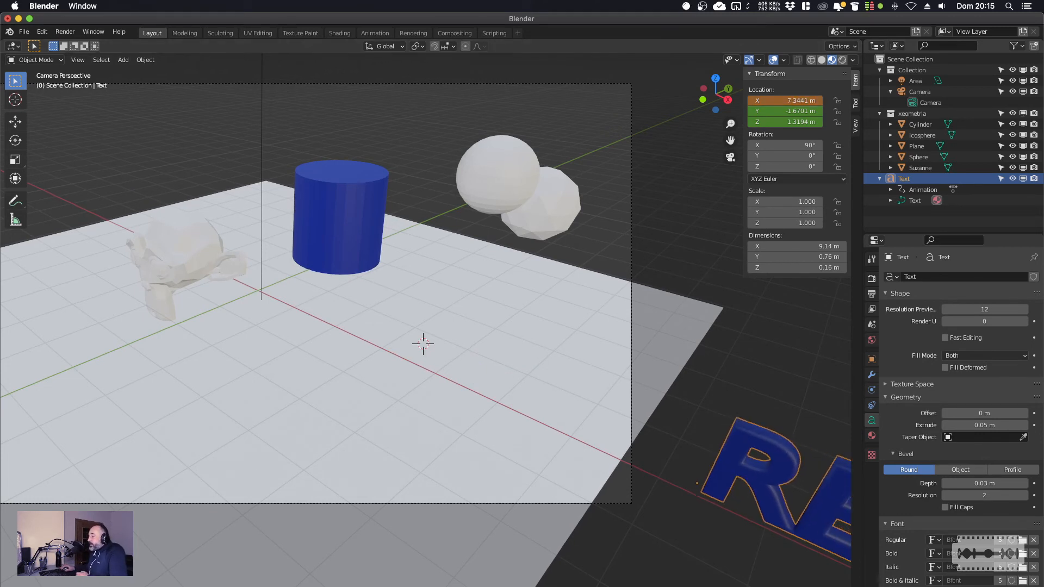
pyautogui.rightClick(797, 100)
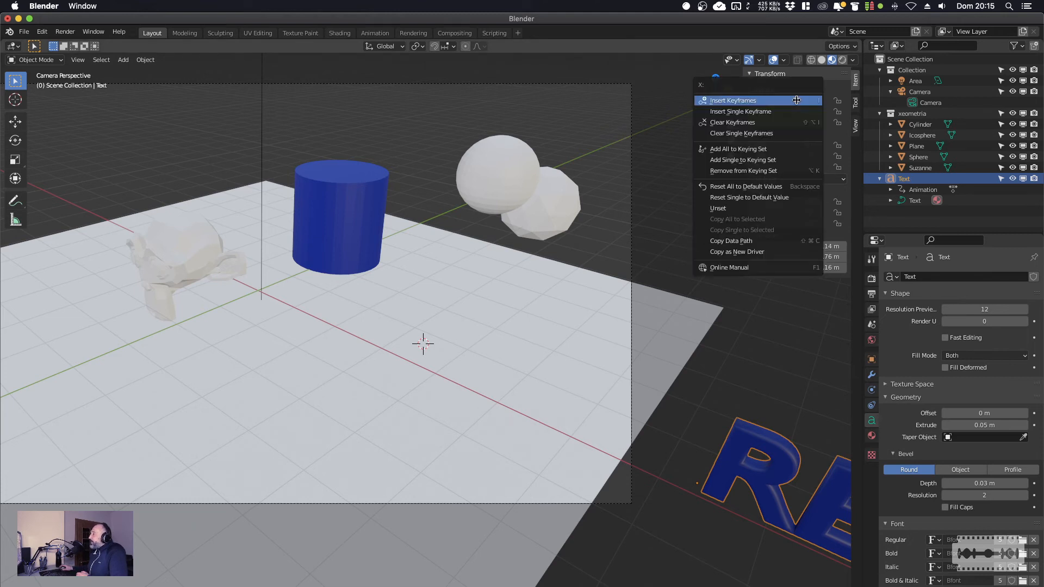
pyautogui.click(754, 102)
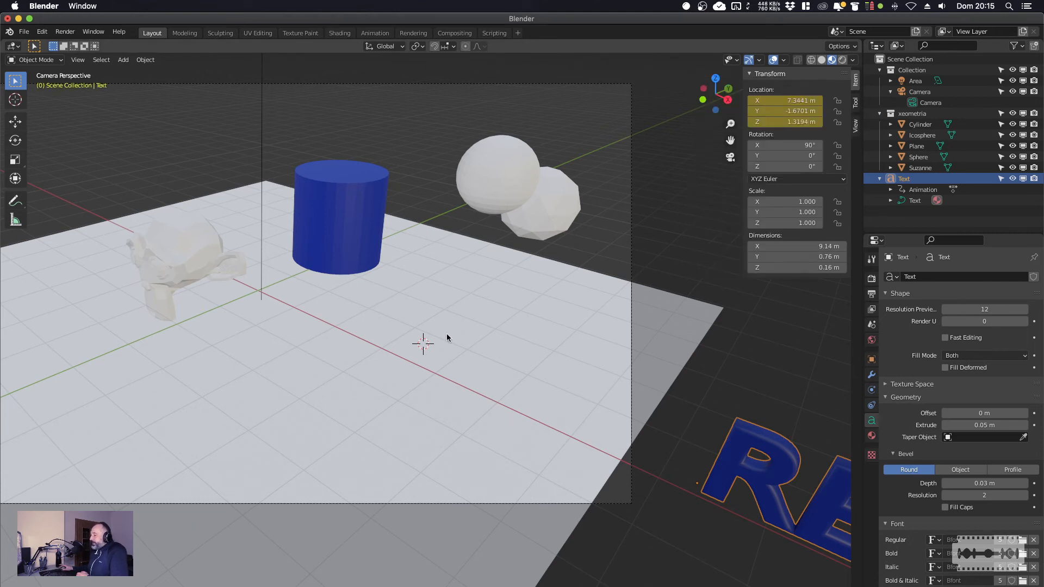
pyautogui.press('space')
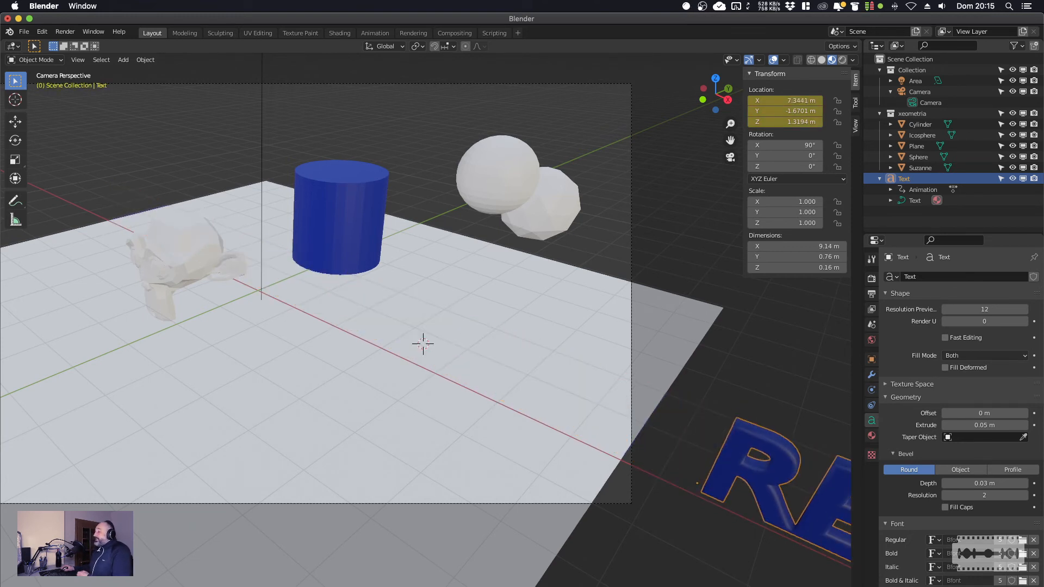
pyautogui.press('super+z')
pyautogui.press('super+z')
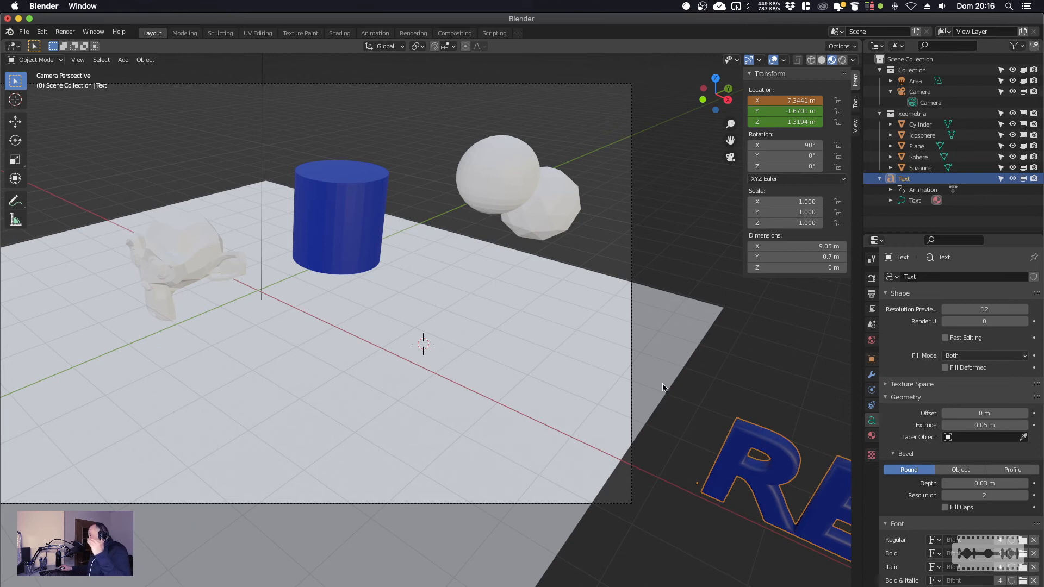
# Set the text's X location to about -3.11 m at frame 0, keyframe it, and preview the animation.
pyautogui.moveTo(788, 100); pyautogui.dragTo(726, 100)
pyautogui.press('i')
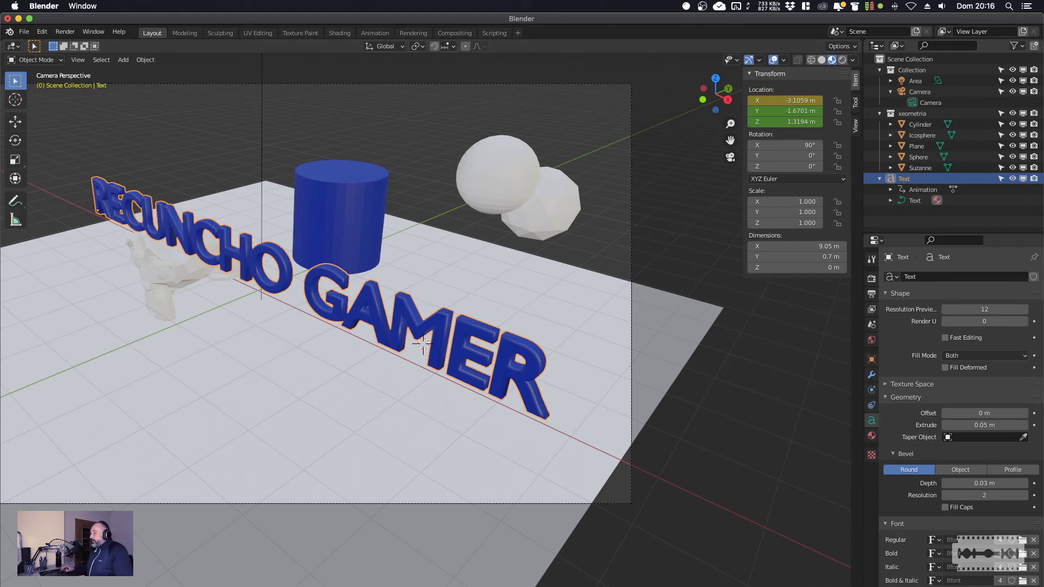
pyautogui.press('space')
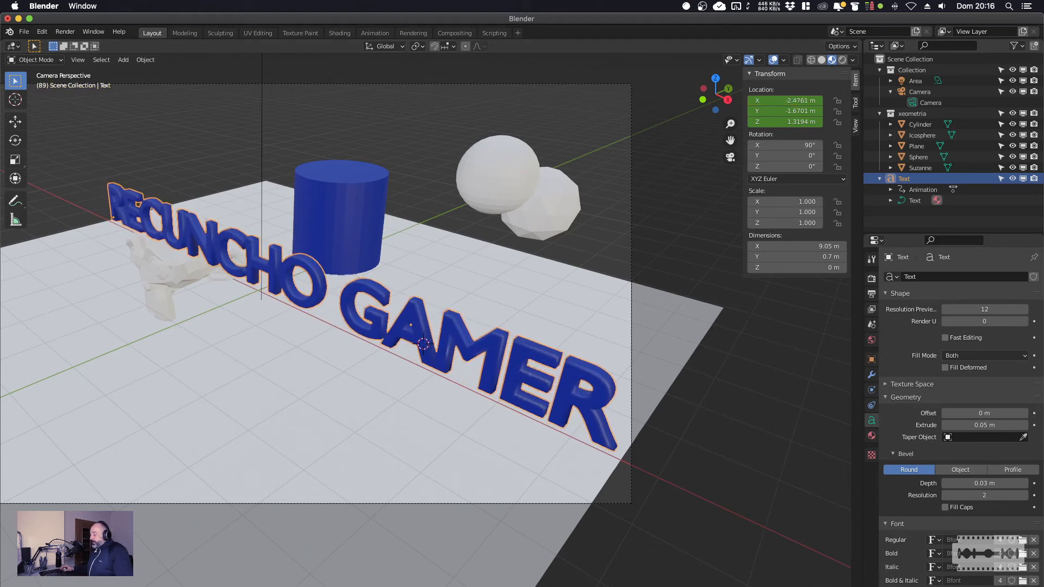
pyautogui.press('Escape')
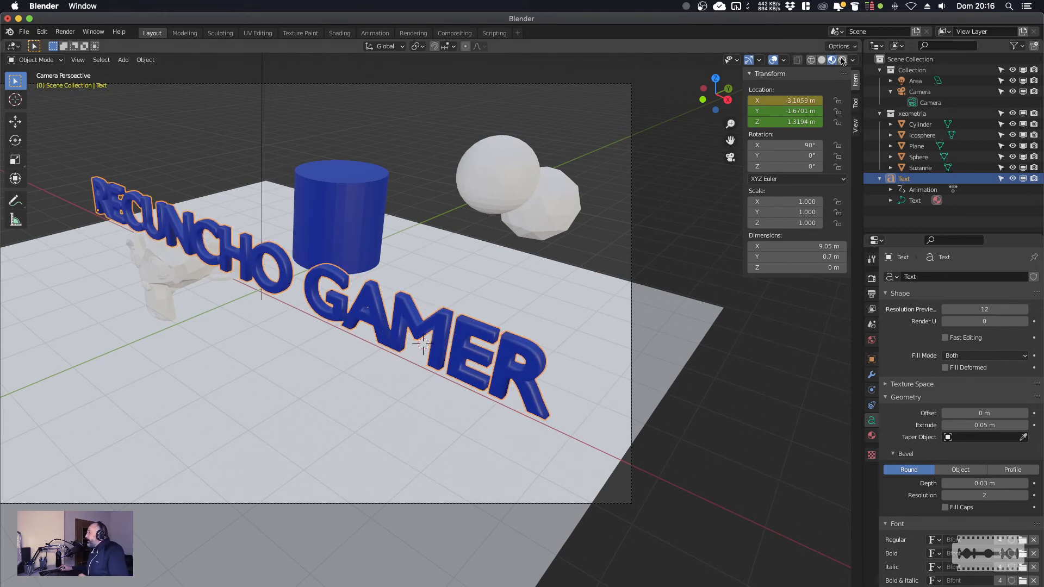
# Set the text's X location to about 7.18 m at frame 0 and keyframe it.
pyautogui.moveTo(798, 100); pyautogui.dragTo(914, 100)
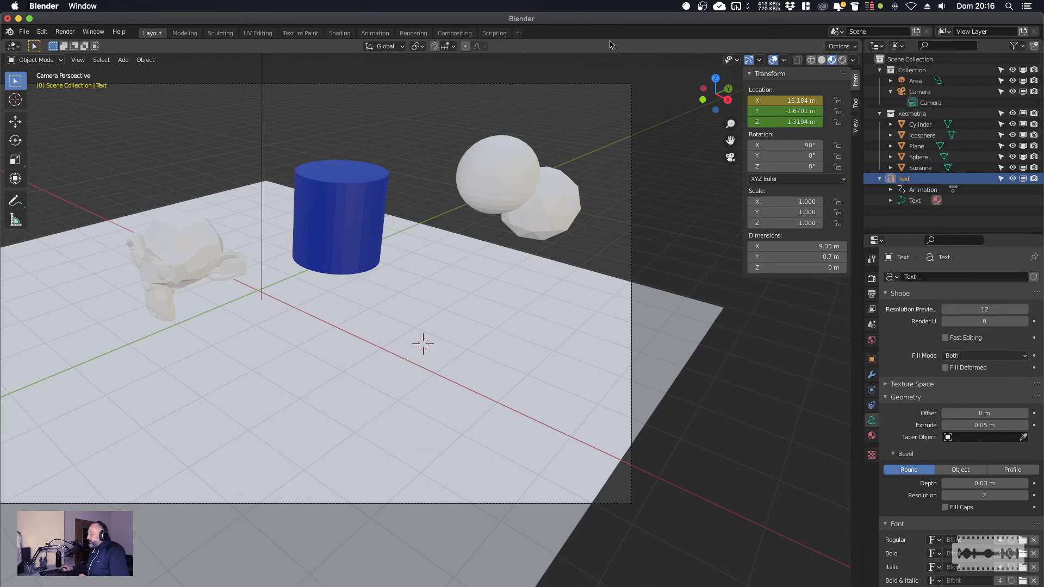
pyautogui.press('super+z')
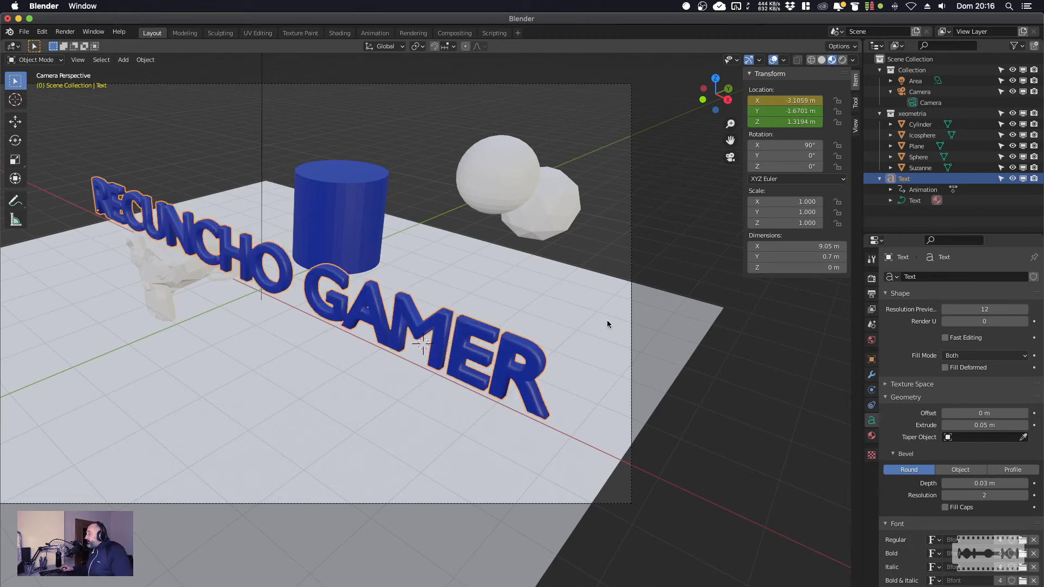
pyautogui.moveTo(761, 101); pyautogui.dragTo(808, 101)
pyautogui.press('i')
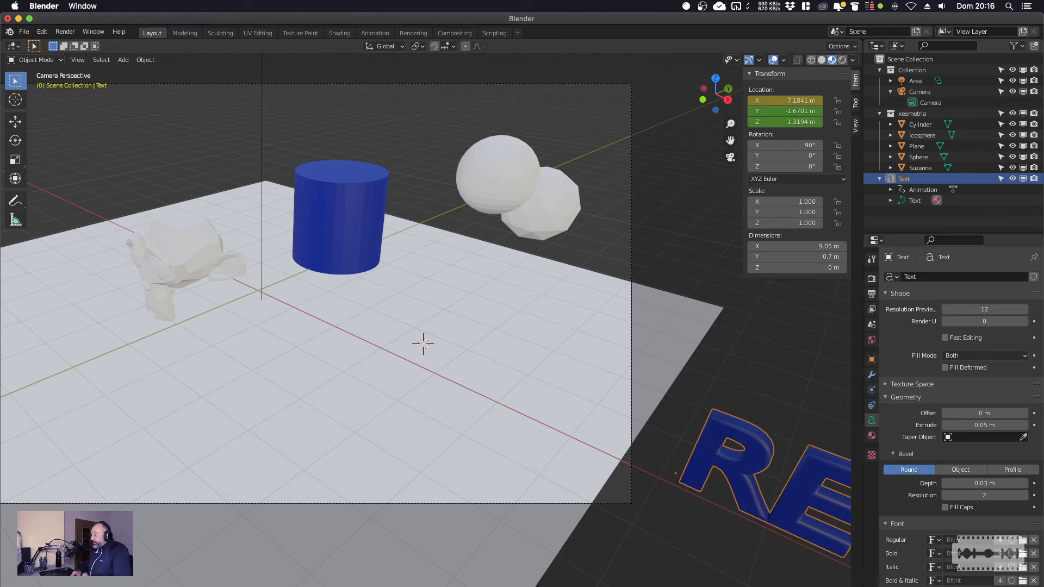
# Play back the text's slide-in animation and bring the playhead to the keyframe at frame 90.
pyautogui.press('space')
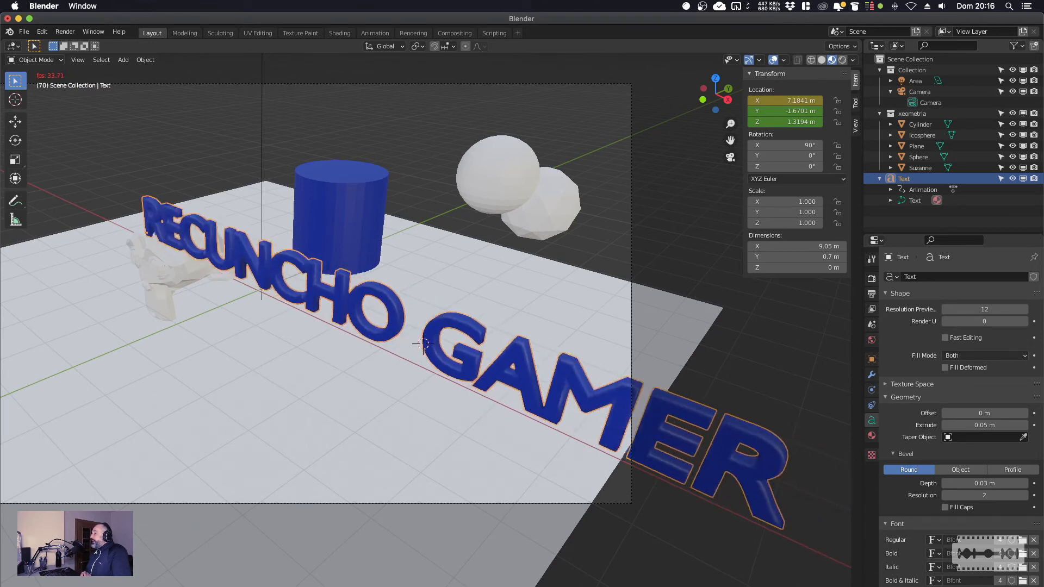
pyautogui.press('space')
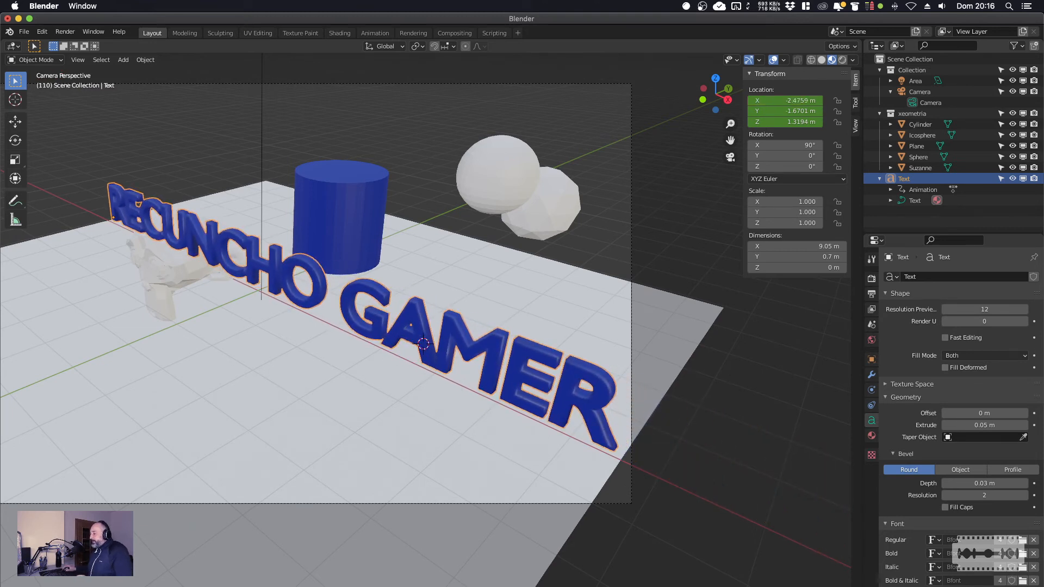
pyautogui.hotkey('shift', 'Left')
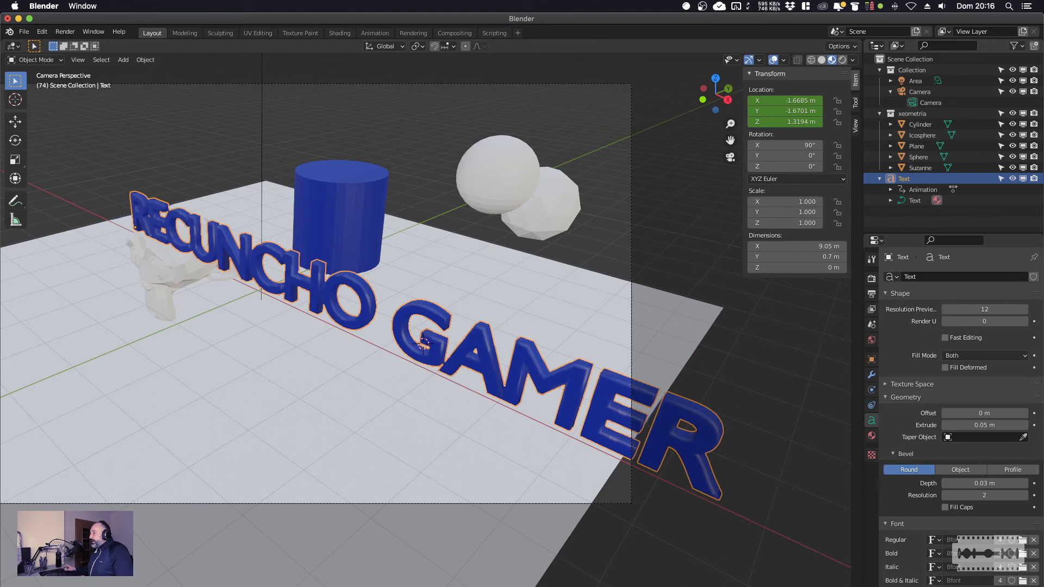
pyautogui.press('Right')
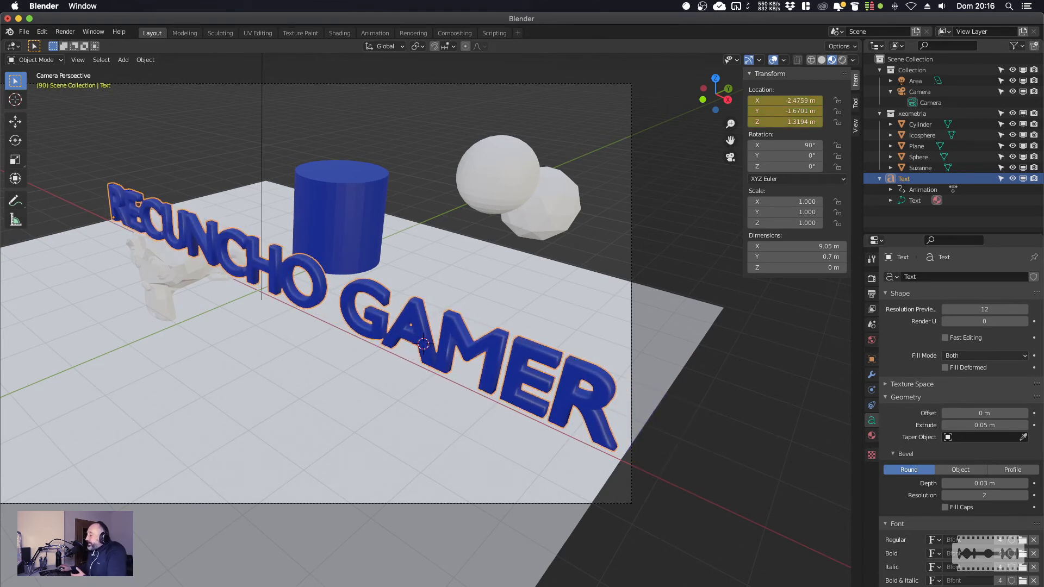
# Review the keyframe type, handle type and interpolation mode options for the text's keyframes.
pyautogui.rightClick(318, 586)
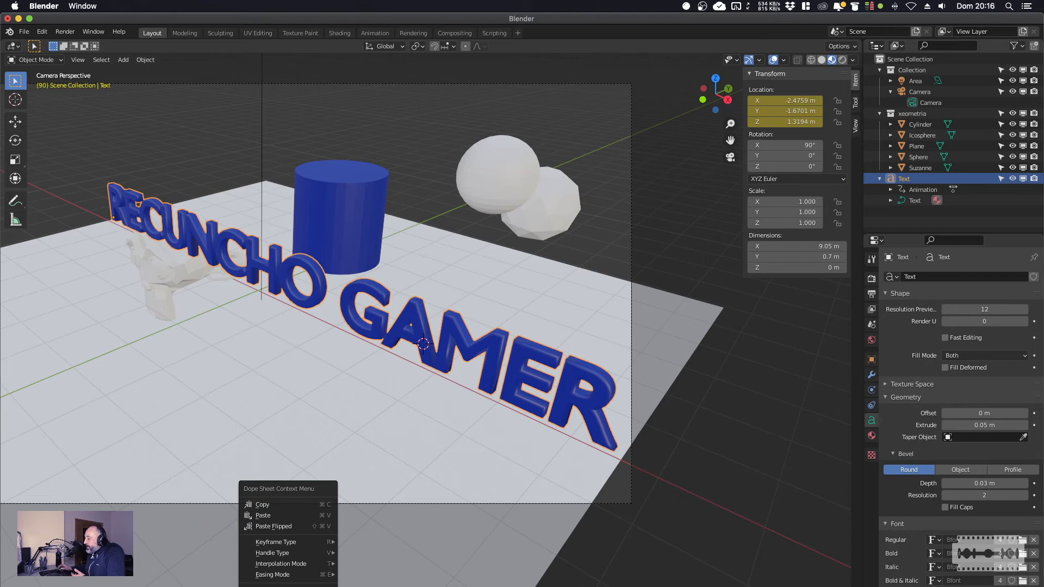
pyautogui.moveTo(324, 539)
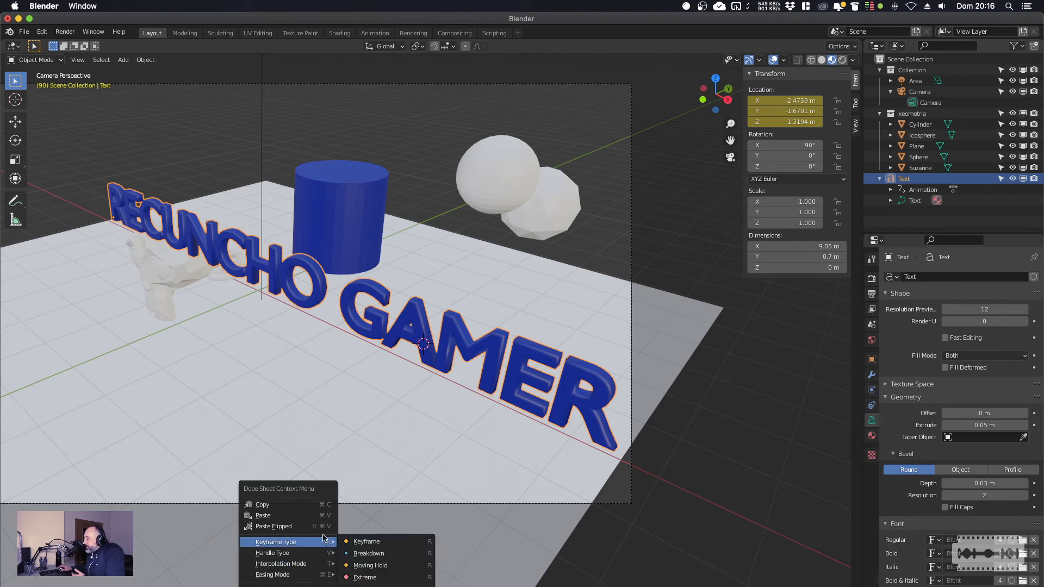
pyautogui.moveTo(308, 555)
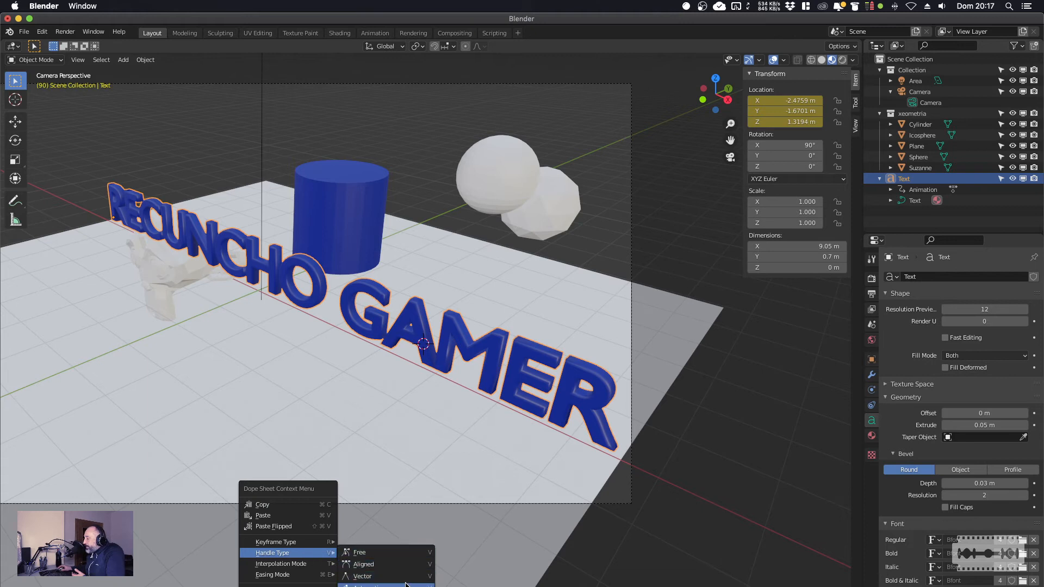
pyautogui.moveTo(284, 565)
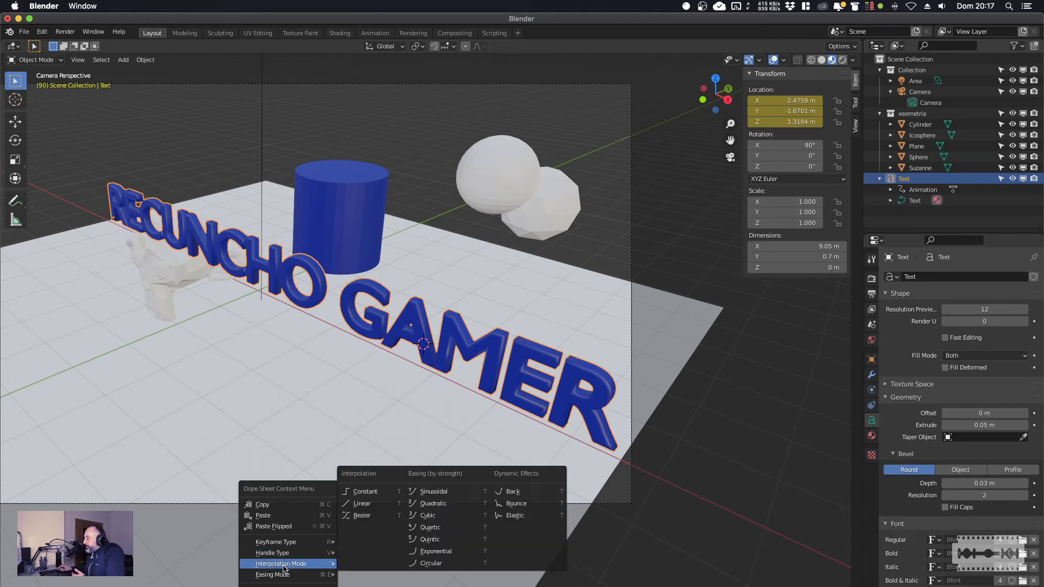
pyautogui.click(444, 564)
# Switch the timeline area to the Graph Editor and enlarge it to show the text's animation curves.
pyautogui.click(13, 586)
pyautogui.click(13, 586)
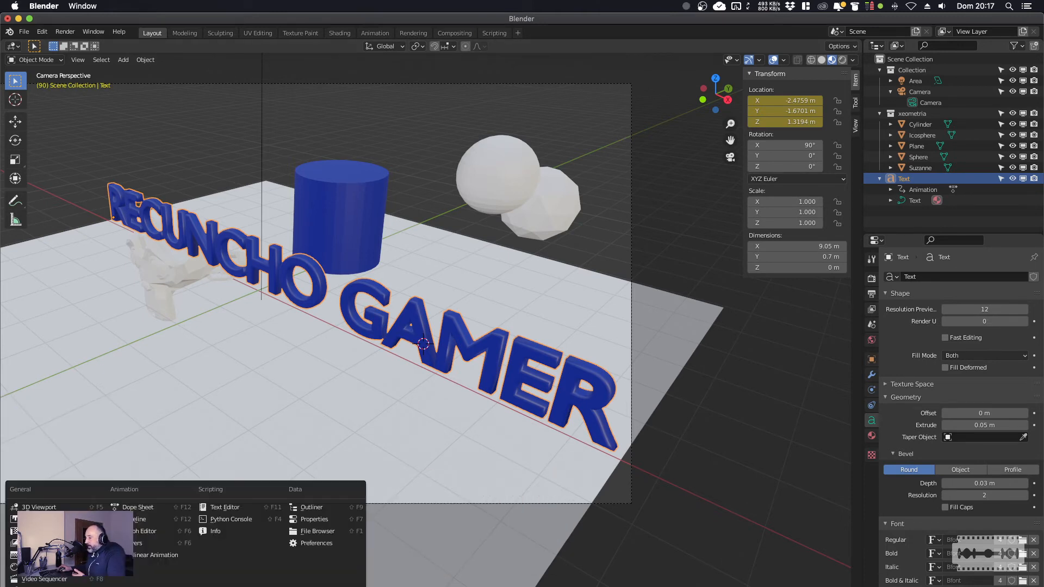
pyautogui.click(150, 533)
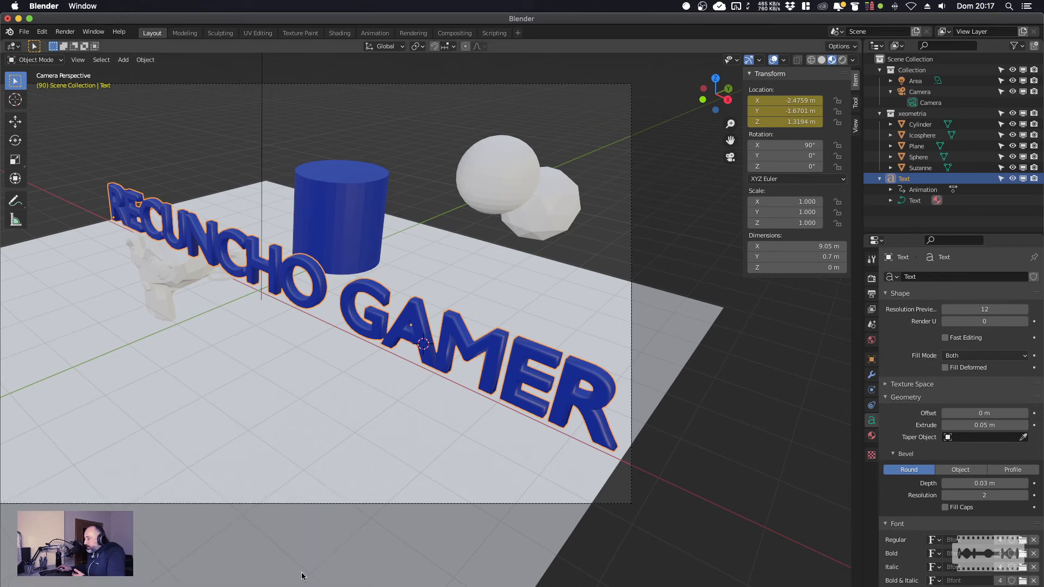
pyautogui.moveTo(341, 584); pyautogui.dragTo(348, 360)
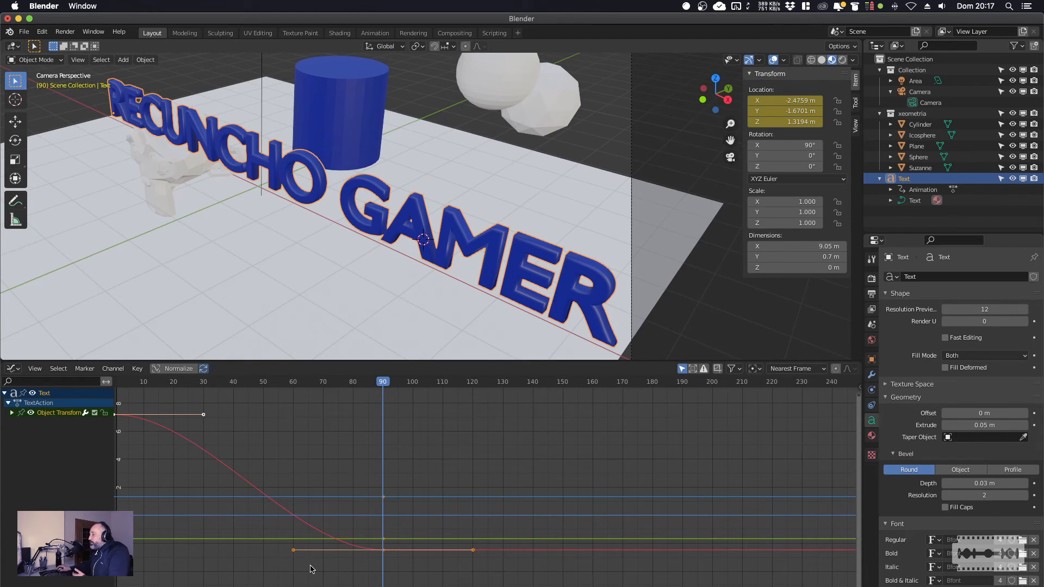
# Reshape the X location curve by moving the frame 90 keyframe's incoming handle to about frame 85, value 4, and play the result.
pyautogui.moveTo(293, 551); pyautogui.dragTo(369, 457)
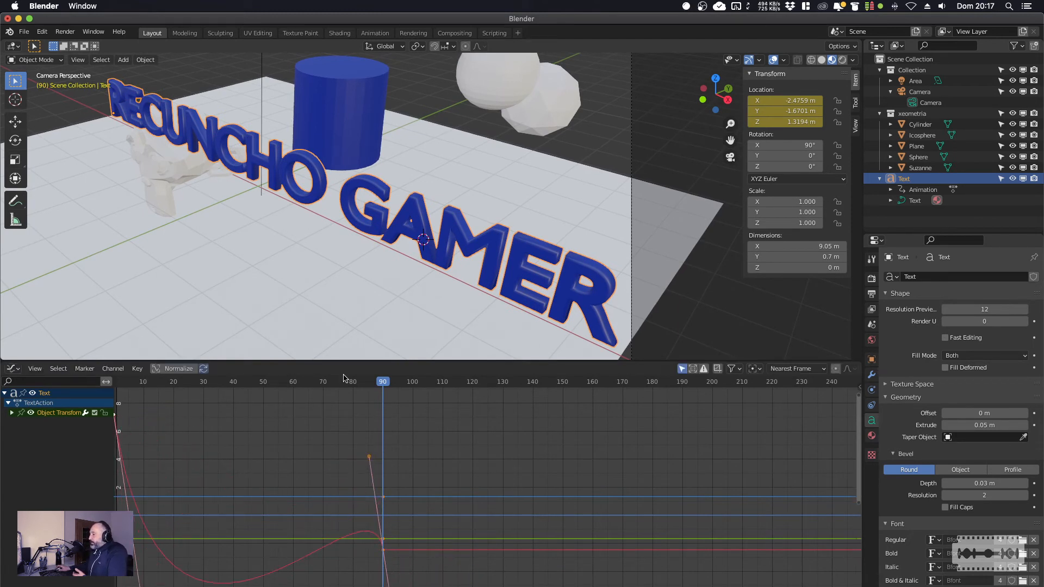
pyautogui.click(194, 382)
pyautogui.press('space')
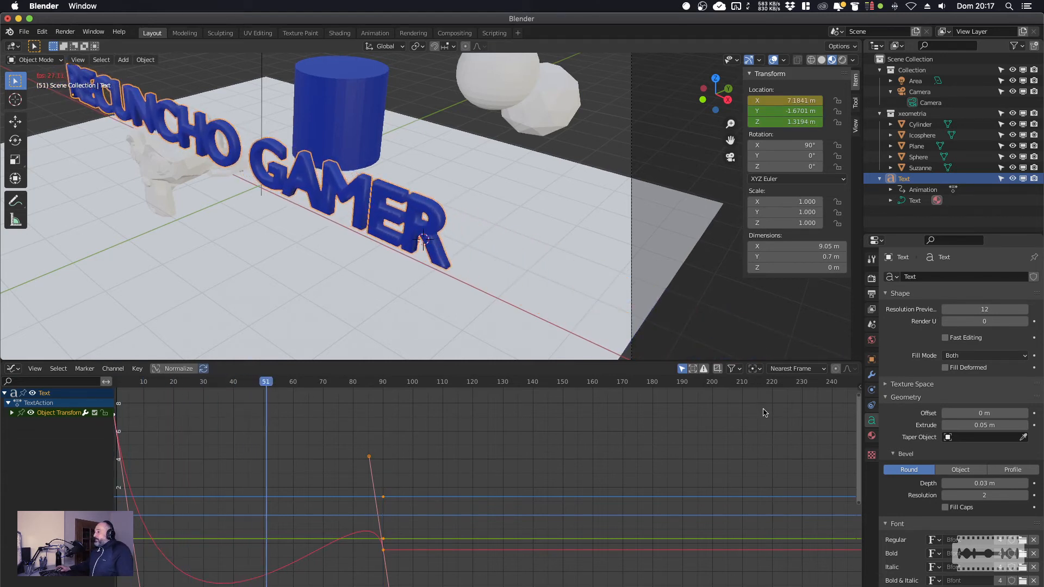
pyautogui.press('space')
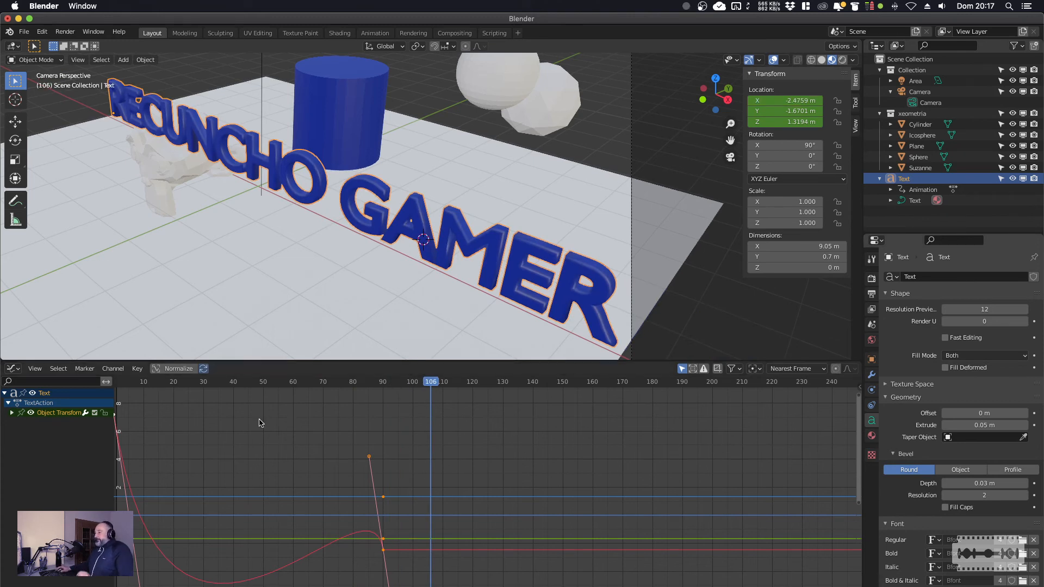
# Change the Graph Editor area back to the Timeline and shrink it to enlarge the 3D view.
pyautogui.click(13, 368)
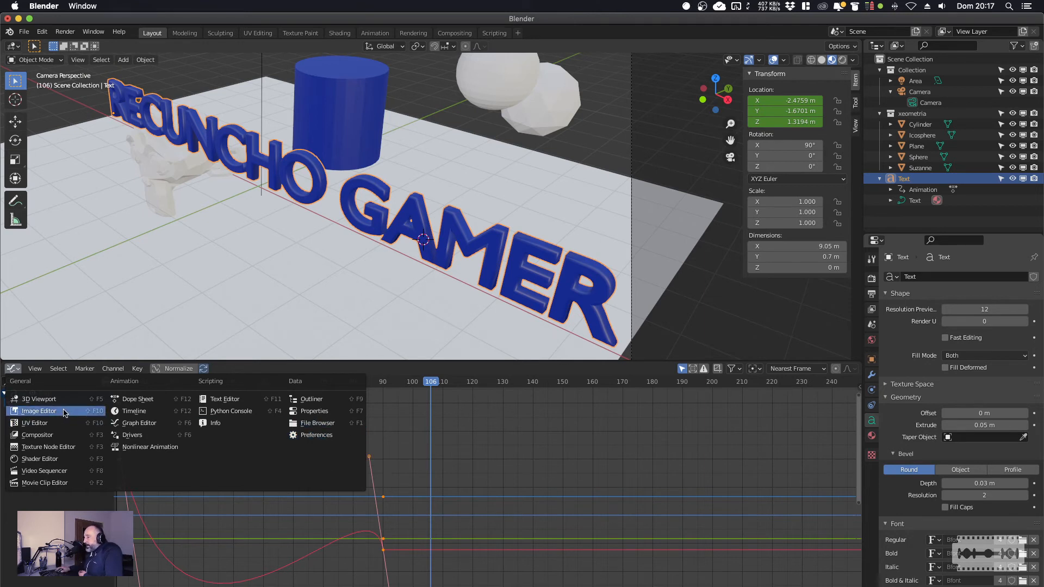
pyautogui.click(137, 413)
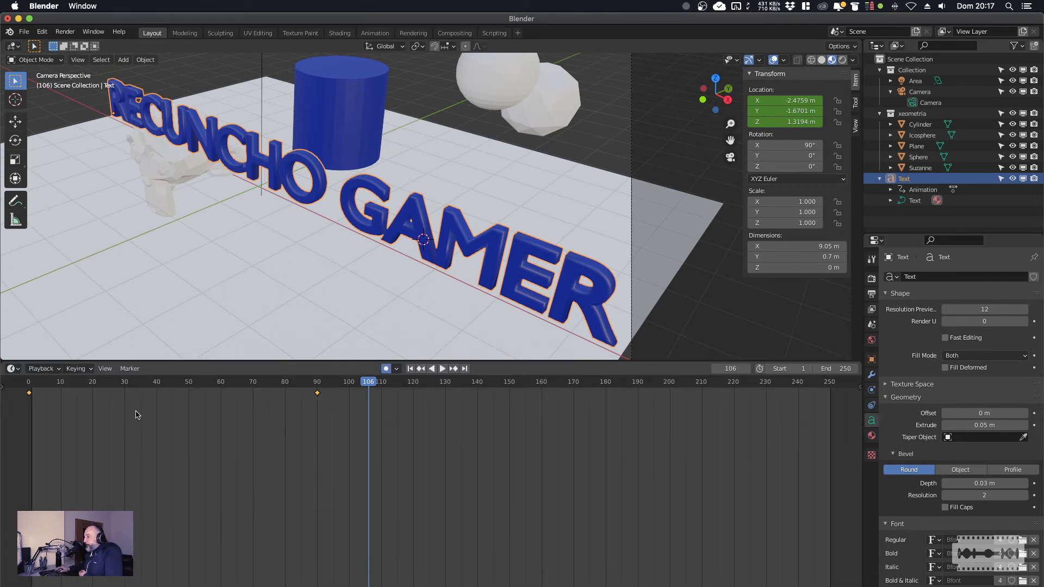
pyautogui.moveTo(216, 367); pyautogui.dragTo(242, 529)
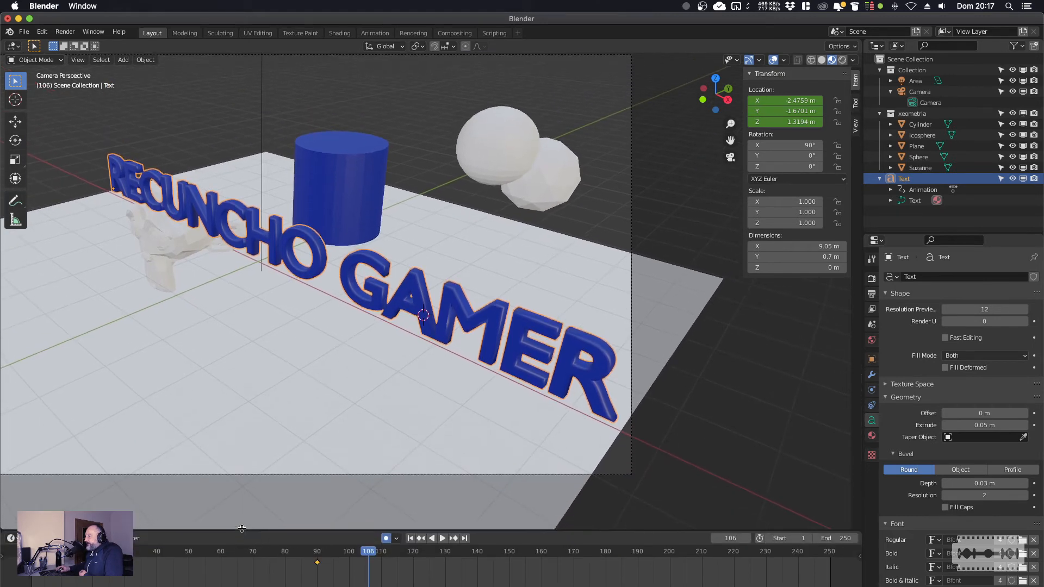
# Play the reshaped text animation from the start and scrub back to frame 57 to check the motion.
pyautogui.hotkey('shift', 'Left')
pyautogui.press('space')
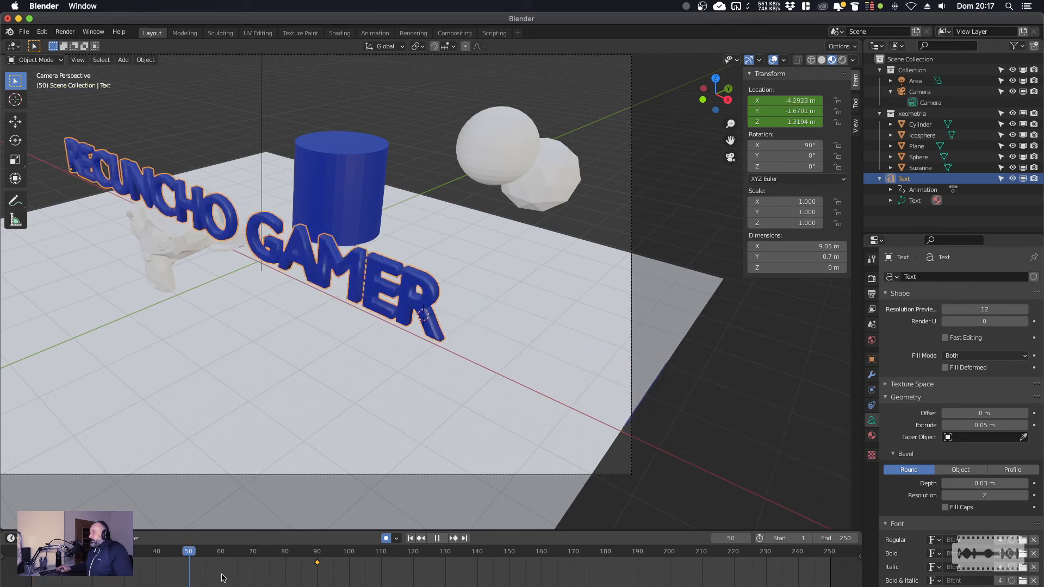
pyautogui.press('space')
pyautogui.moveTo(321, 552); pyautogui.dragTo(211, 563)
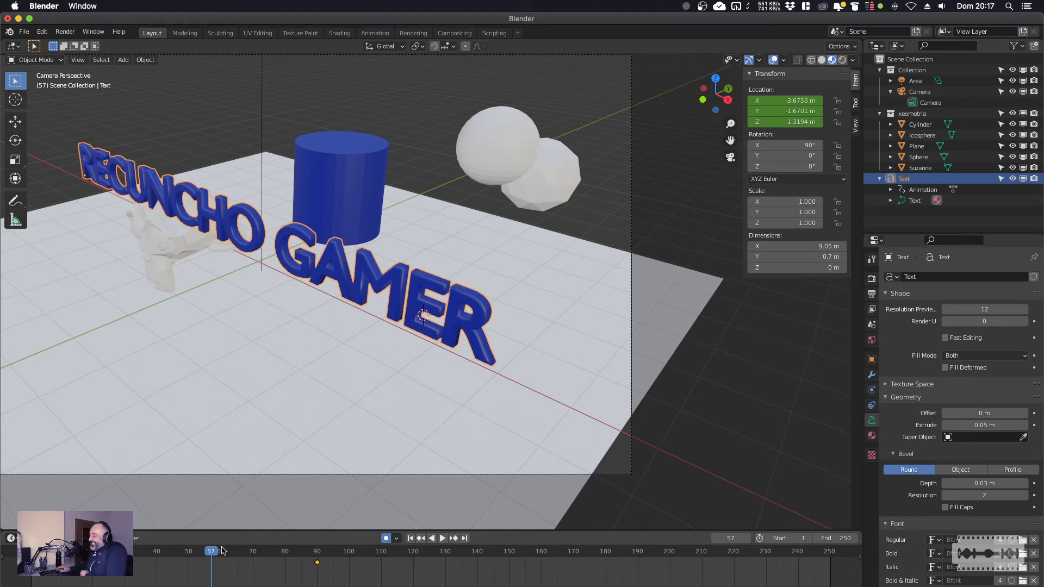
# Scrub and replay the text's sliding animation, ending on frame 90.
pyautogui.hotkey('shift', 'ctrl', 'space')
pyautogui.moveTo(228, 548); pyautogui.dragTo(311, 558)
pyautogui.press('super+Tab')
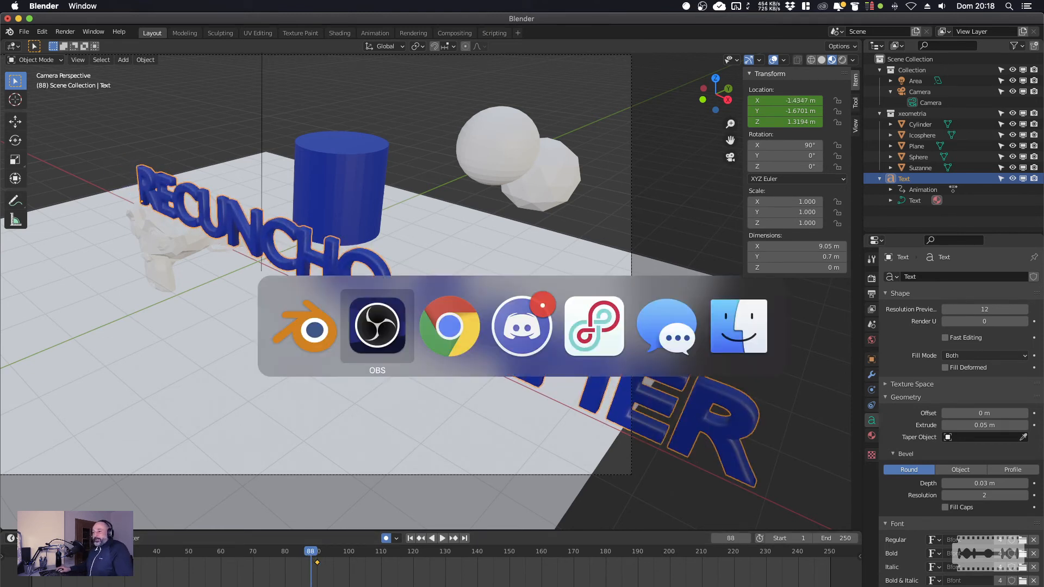
pyautogui.press('super+Tab')
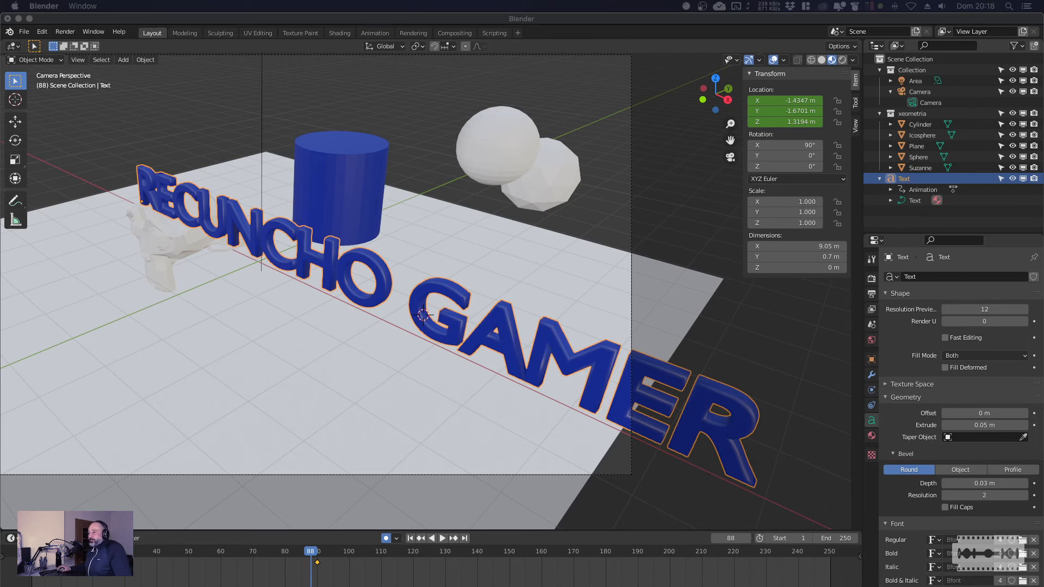
pyautogui.press('super+Tab')
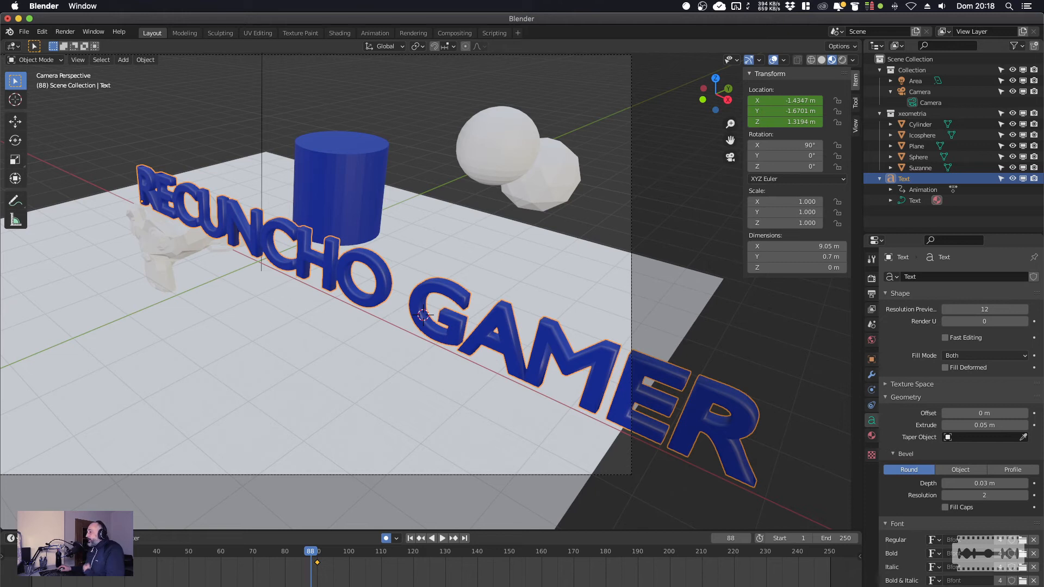
pyautogui.hotkey('shift', 'ctrl', 'space')
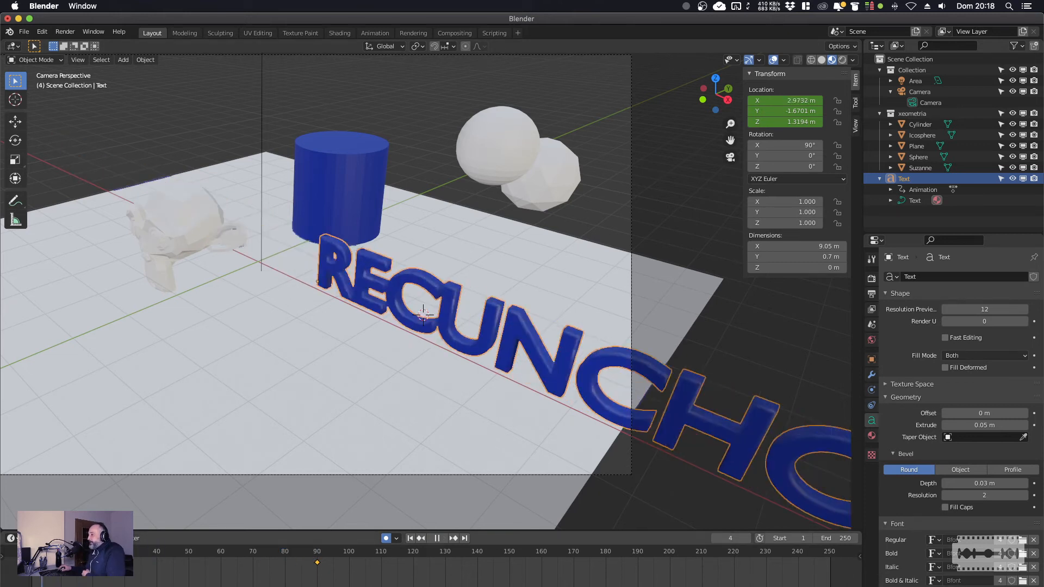
pyautogui.moveTo(32, 563); pyautogui.dragTo(318, 563)
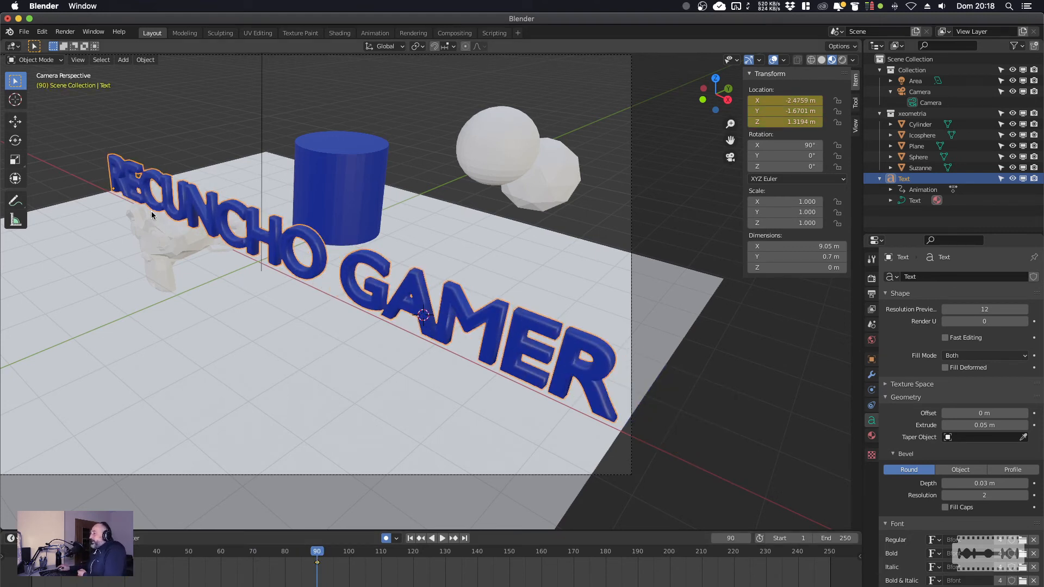
# Delete the animated "RECUNCHO GAMER" text object from the scene.
pyautogui.click(165, 236)
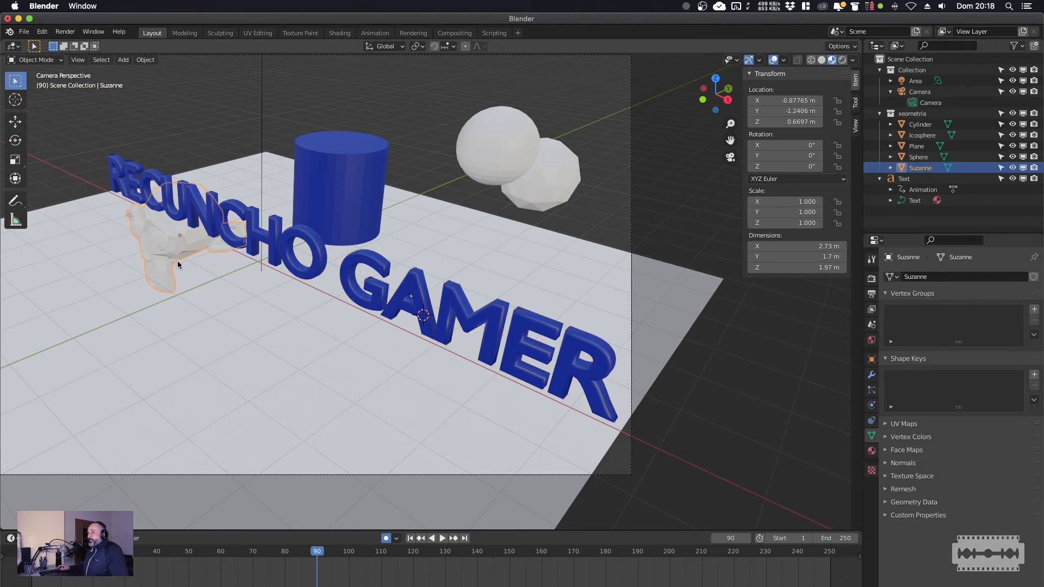
pyautogui.press('super+Tab')
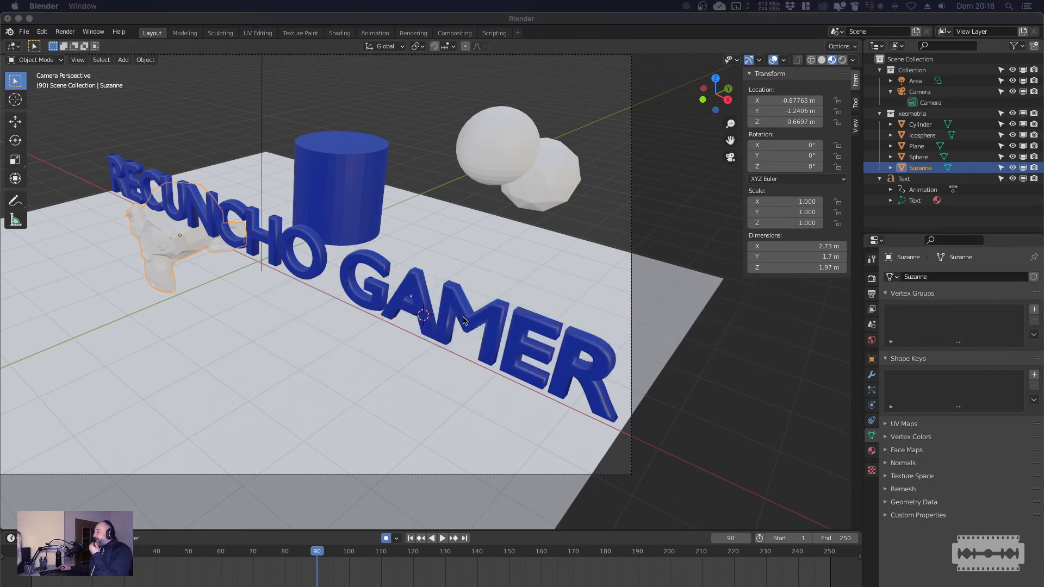
pyautogui.press('super+Tab')
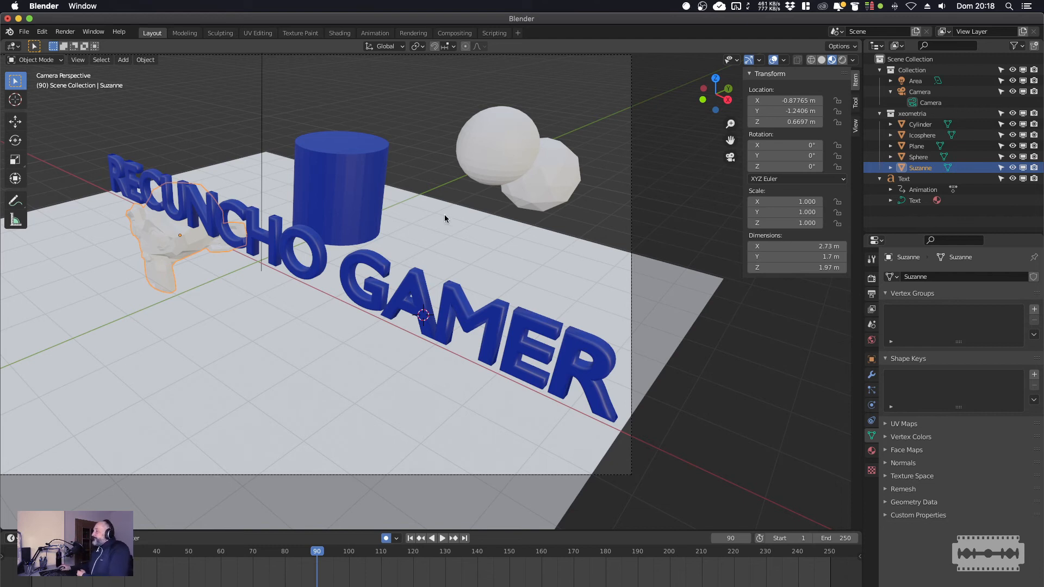
pyautogui.keyDown('shift'); pyautogui.moveTo(427, 221); pyautogui.dragTo(566, 221, button='middle'); pyautogui.keyUp('shift')
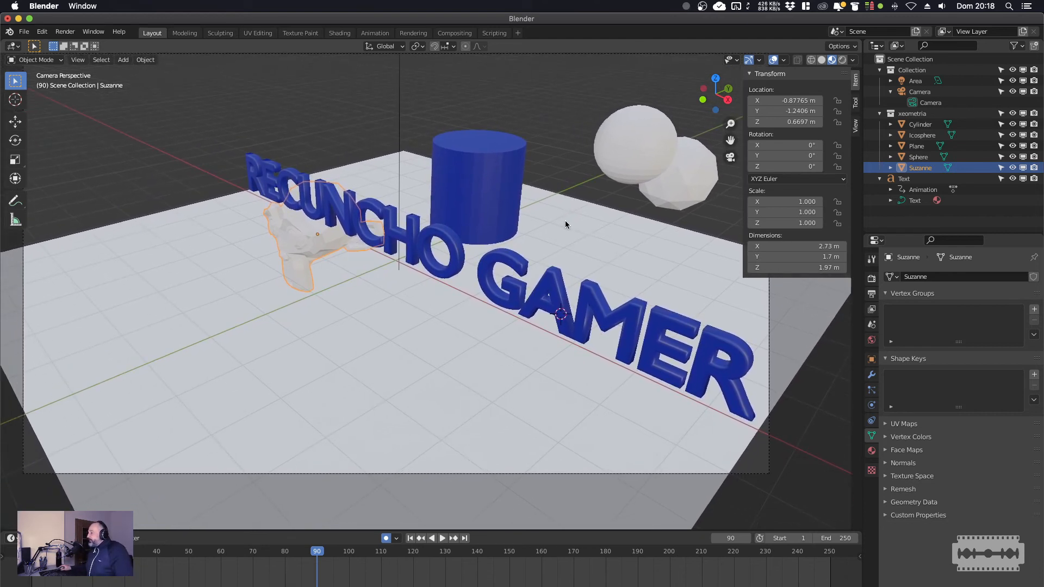
pyautogui.click(599, 313)
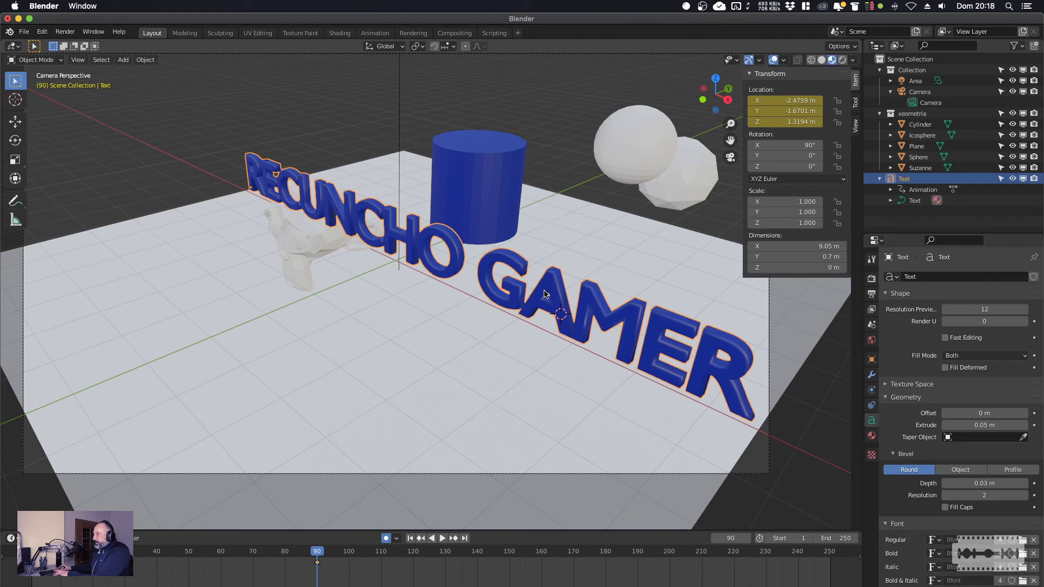
pyautogui.press('Delete')
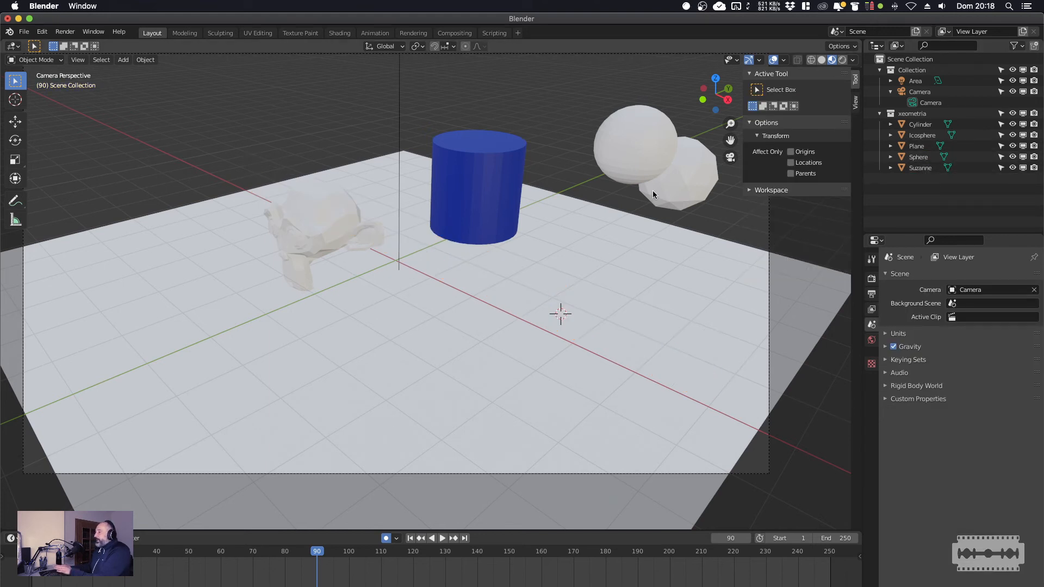
# Add a default text object at the 3D cursor and disable the ground plane in the viewport.
pyautogui.hotkey('shift', 'a')
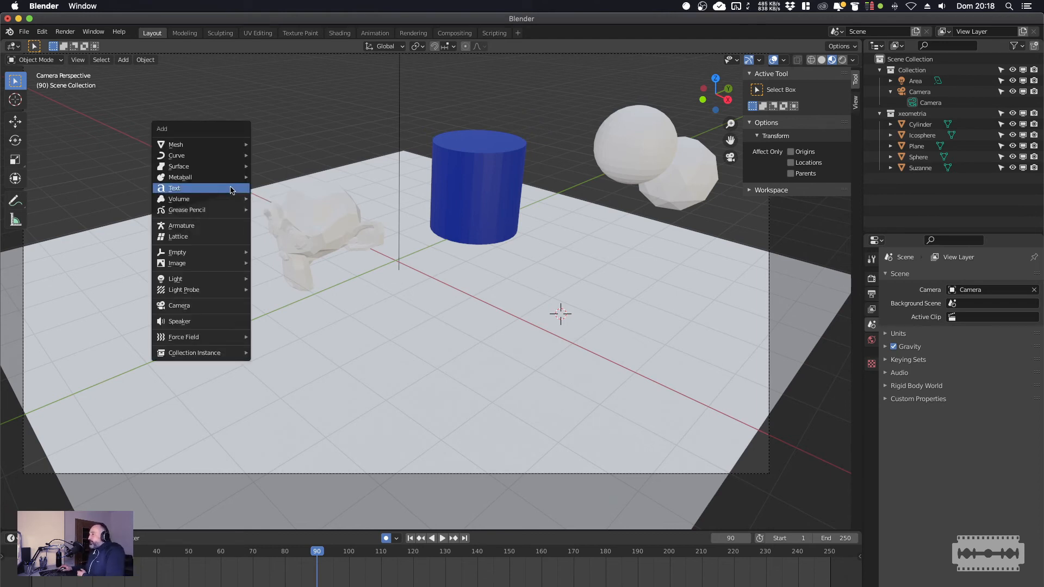
pyautogui.click(230, 188)
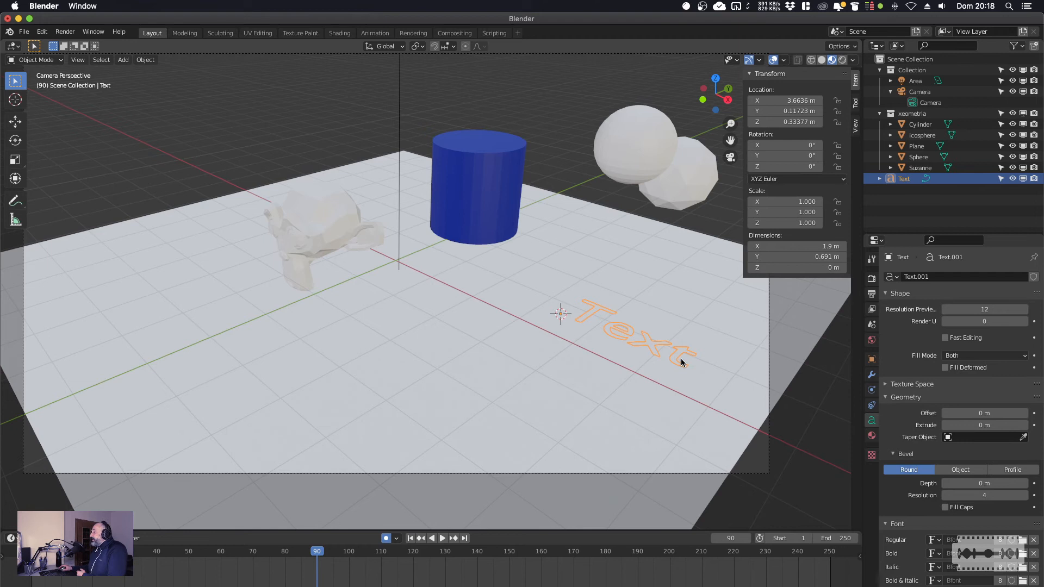
pyautogui.scroll(-4, 599, 297)
pyautogui.click(559, 286)
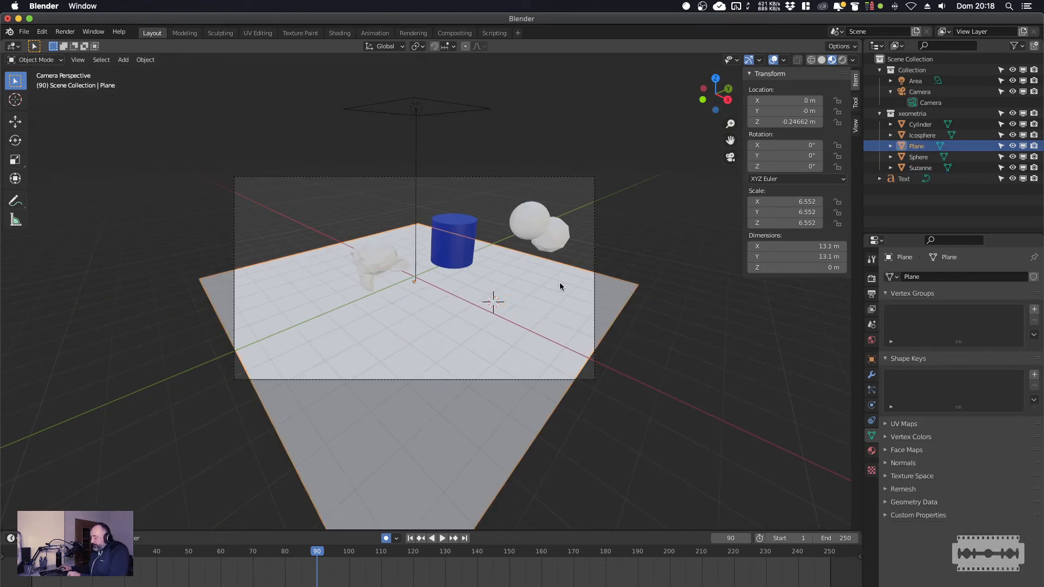
pyautogui.click(1023, 146)
pyautogui.scroll(5, 603, 327)
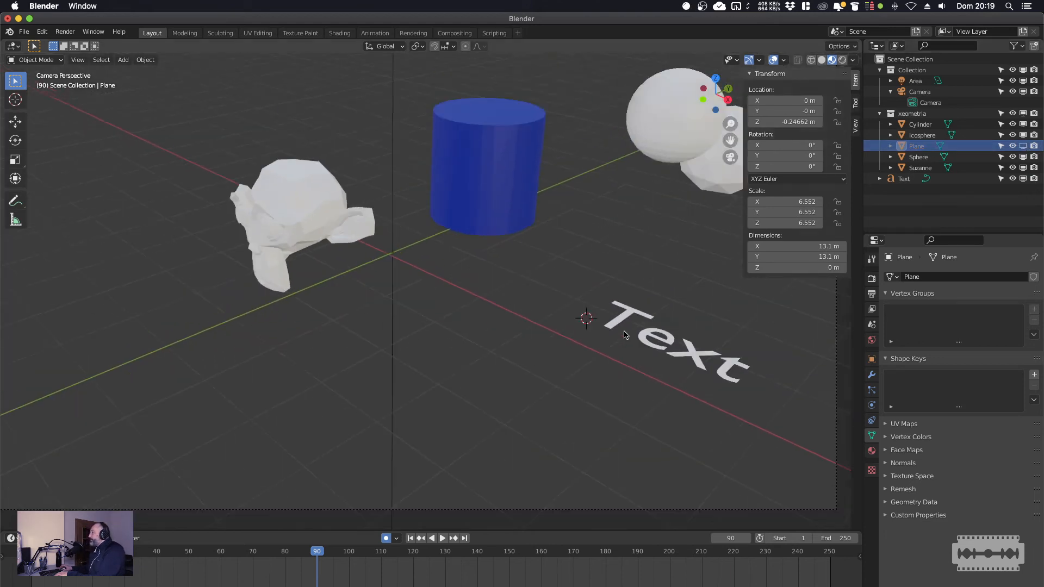
pyautogui.scroll(-1, 625, 334)
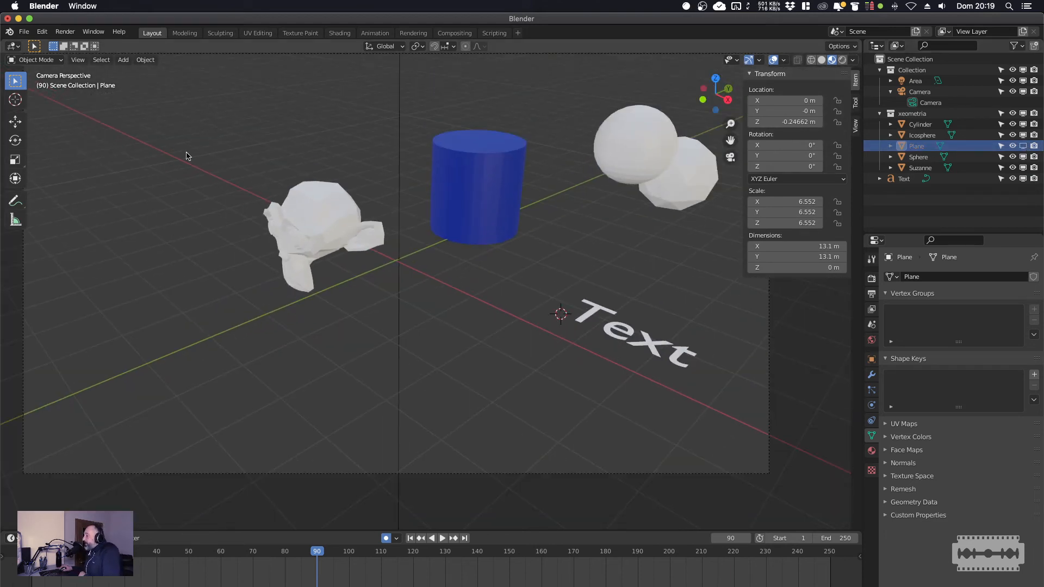
# Place the 3D cursor at the world origin, where the red and green axes cross, and return to the Select Box tool.
pyautogui.click(15, 100)
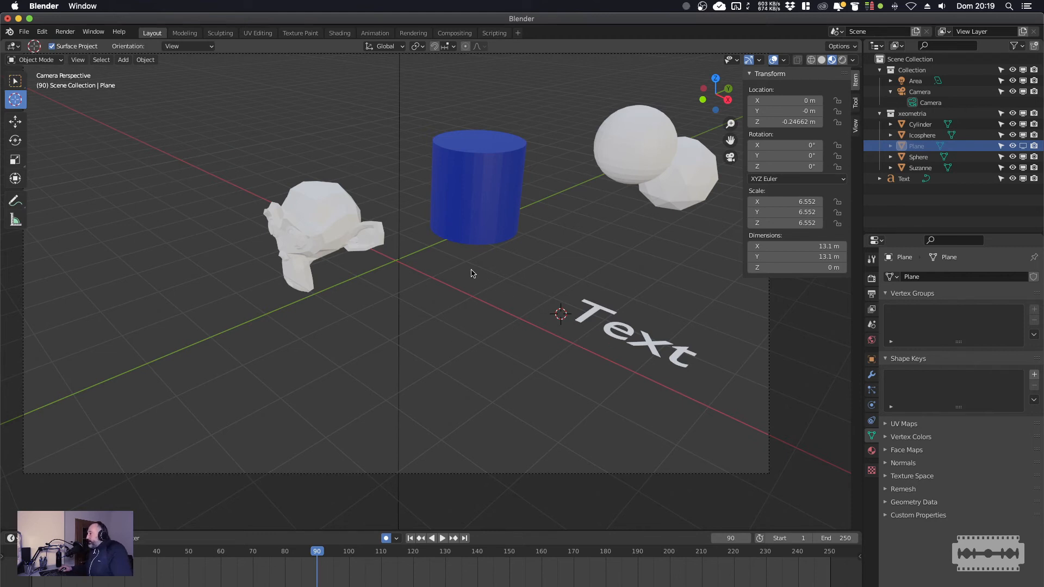
pyautogui.click(554, 318)
pyautogui.click(397, 263)
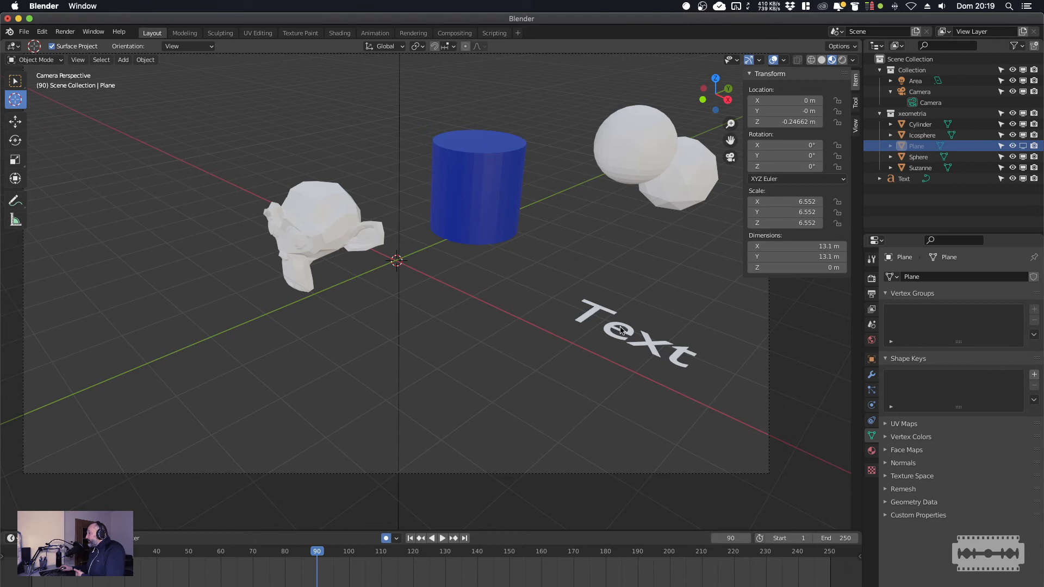
pyautogui.click(637, 340)
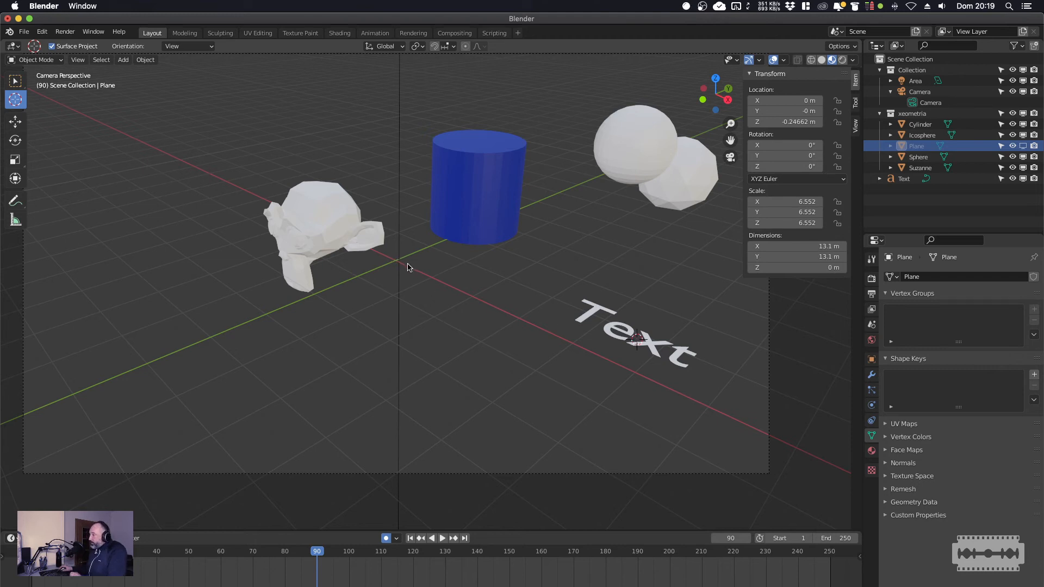
pyautogui.click(398, 262)
pyautogui.click(14, 82)
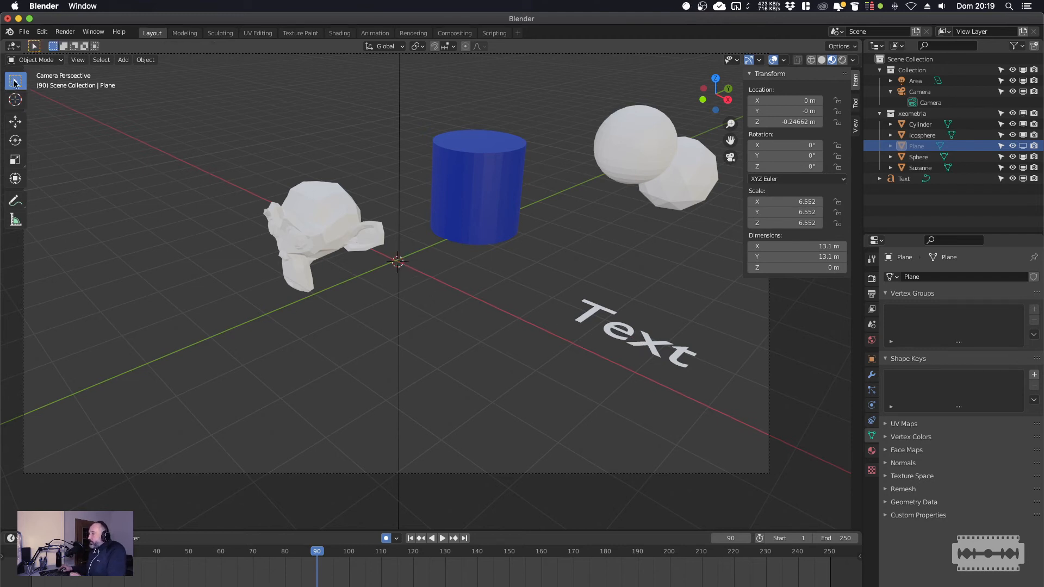
# Add a second text object at the 3D cursor near the origin and delete the earlier one.
pyautogui.hotkey('shift', 'a')
pyautogui.click(450, 269)
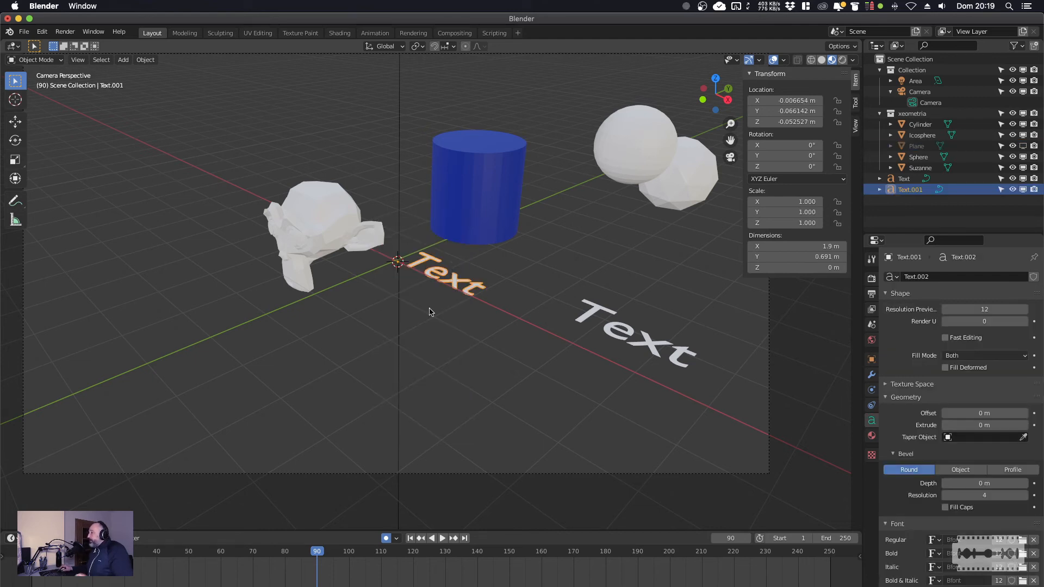
pyautogui.click(628, 338)
pyautogui.press('Delete')
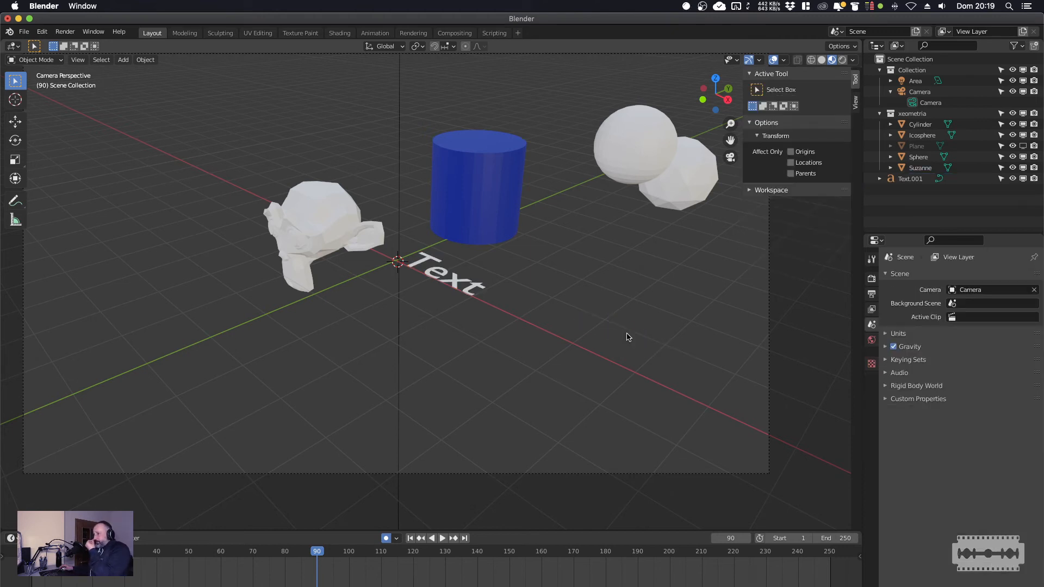
# Replace the remaining text's content with "Recuncho" and "Gamer" on two lines and return to Object Mode.
pyautogui.click(459, 283)
pyautogui.scroll(5, 458, 283)
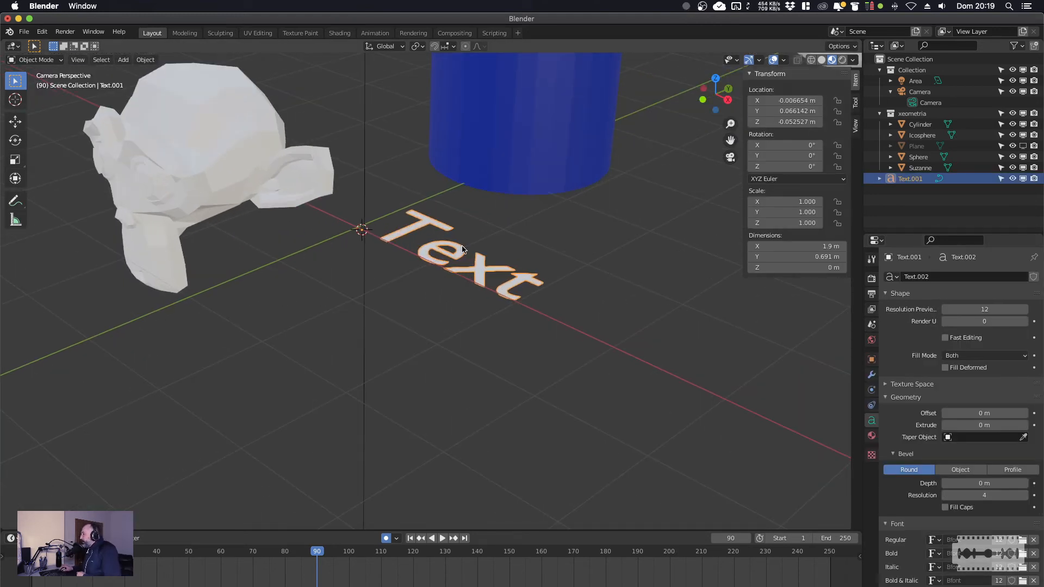
pyautogui.scroll(-3, 639, 302)
pyautogui.scroll(-3, 631, 299)
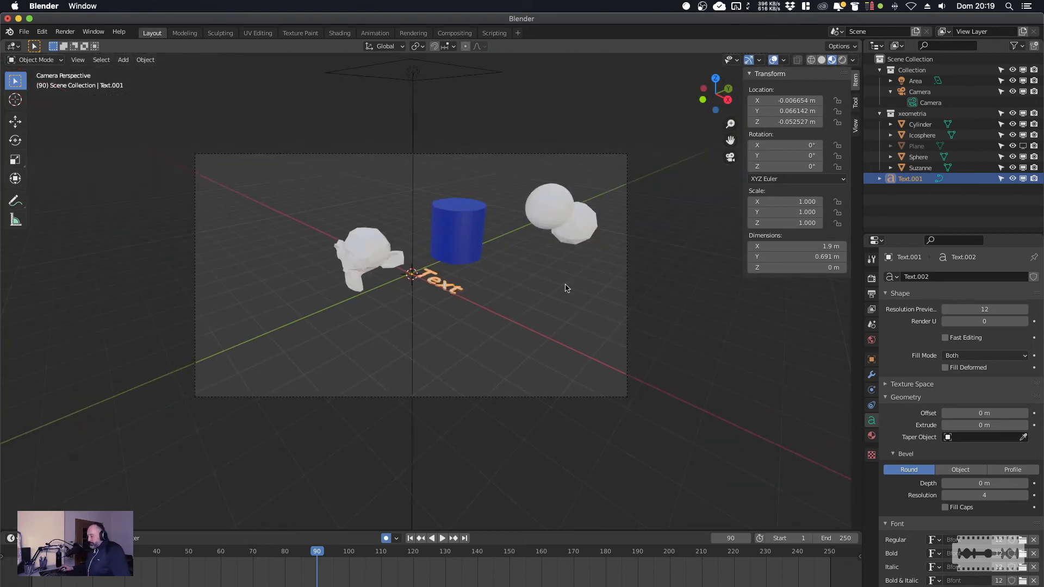
pyautogui.scroll(2, 562, 286)
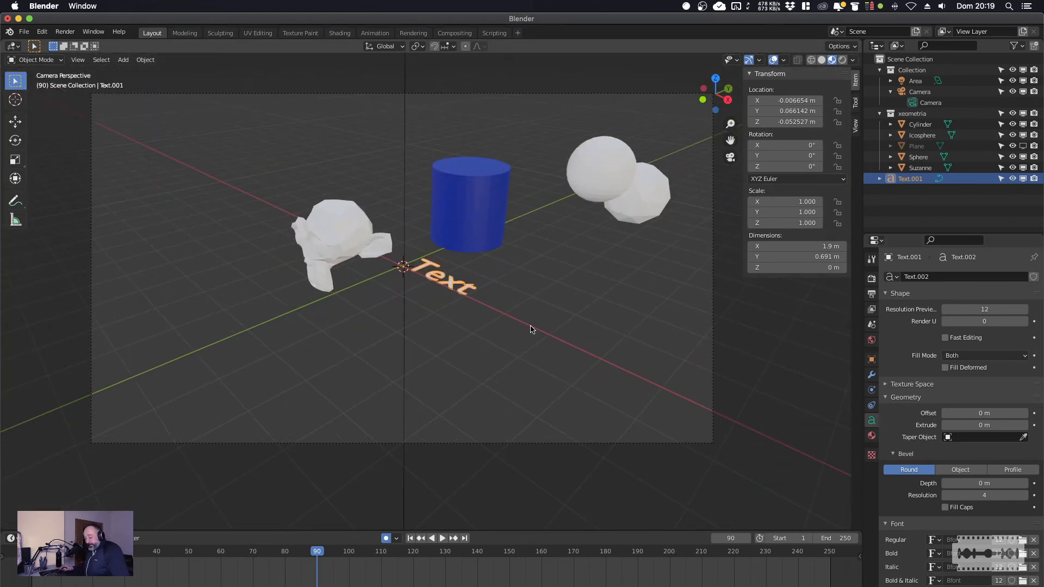
pyautogui.click(43, 61)
pyautogui.click(36, 86)
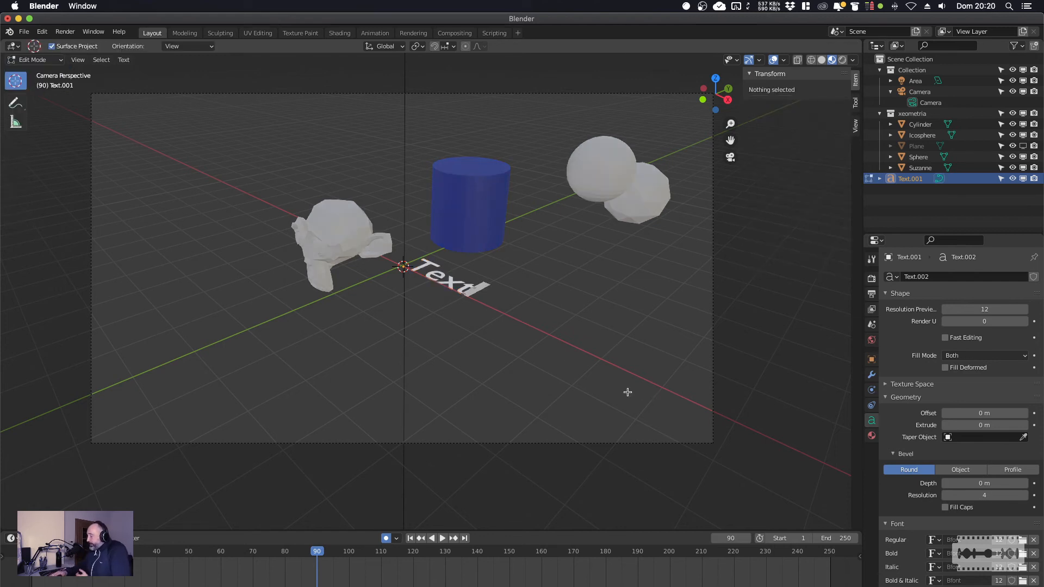
pyautogui.press('BackSpace')
pyautogui.press('BackSpace')
pyautogui.press('BackSpace')
pyautogui.press('BackSpace')
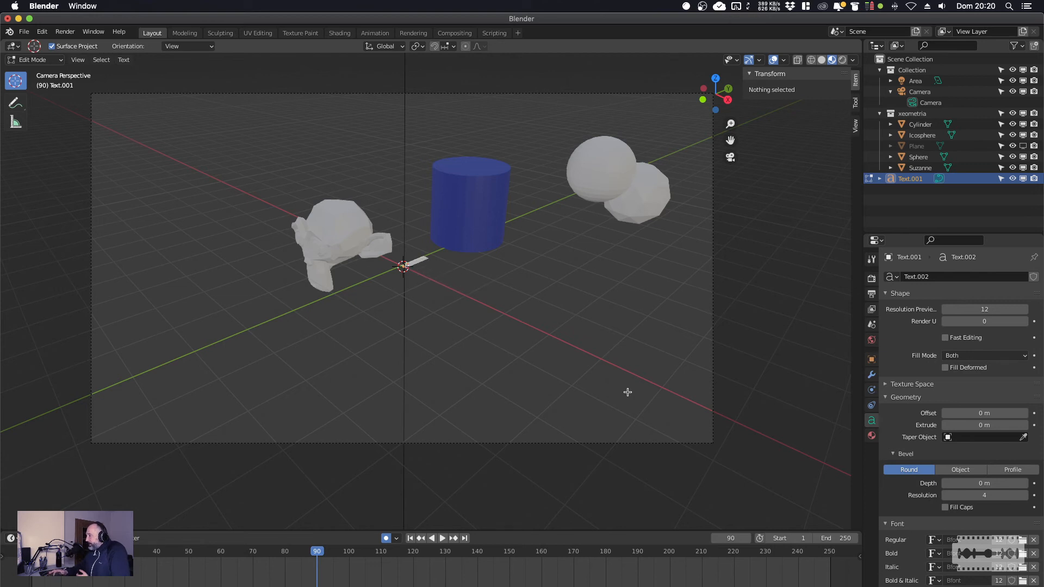
pyautogui.write('Recuncho')
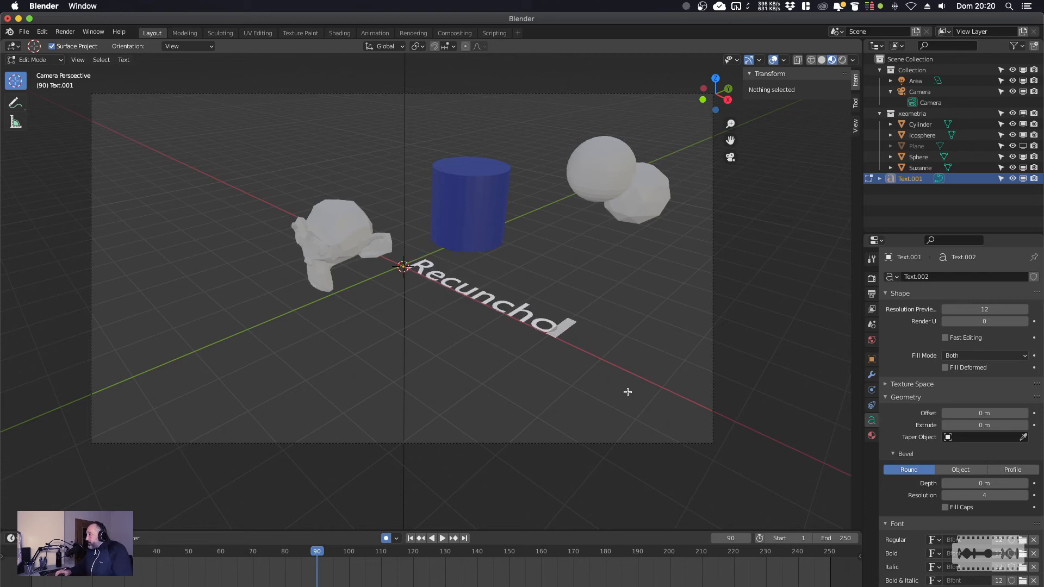
pyautogui.press('Home')
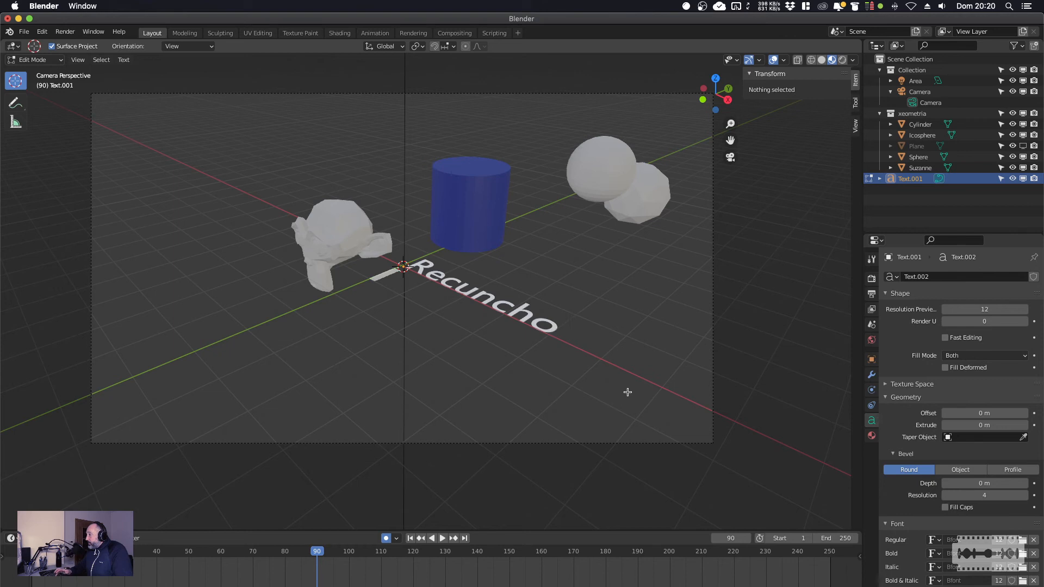
pyautogui.write('Gamer')
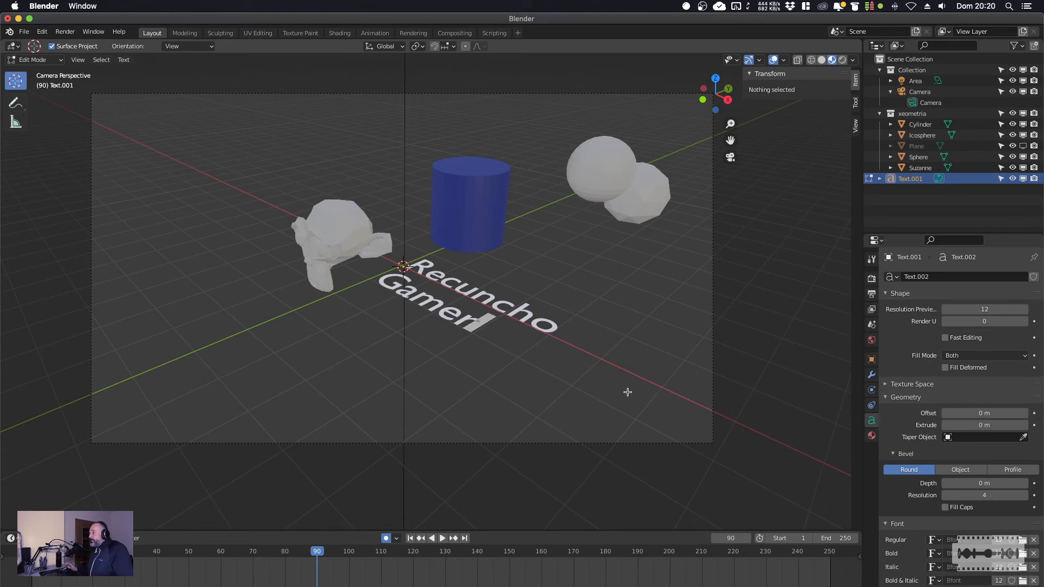
pyautogui.press('Tab')
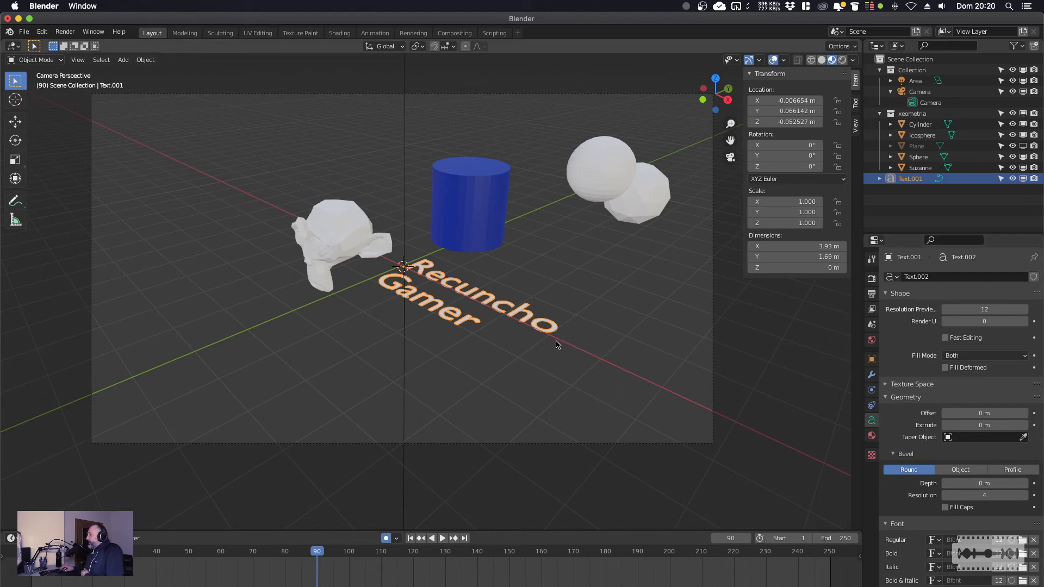
# With auto keying on, scale the two-line text up to about 1.381 at frame 90 and scale it down at frame 43.
pyautogui.press('s')
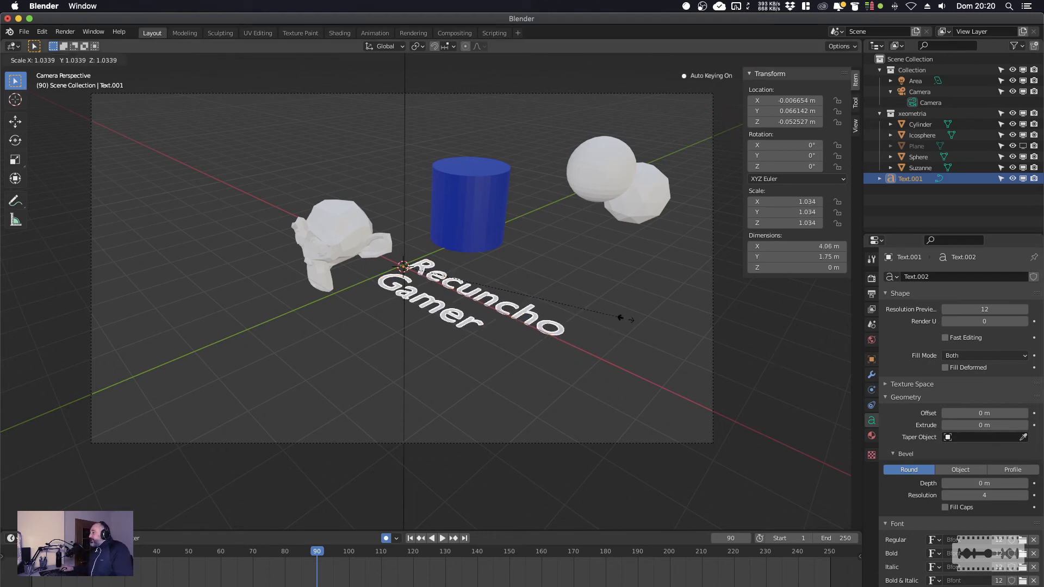
pyautogui.click(699, 328)
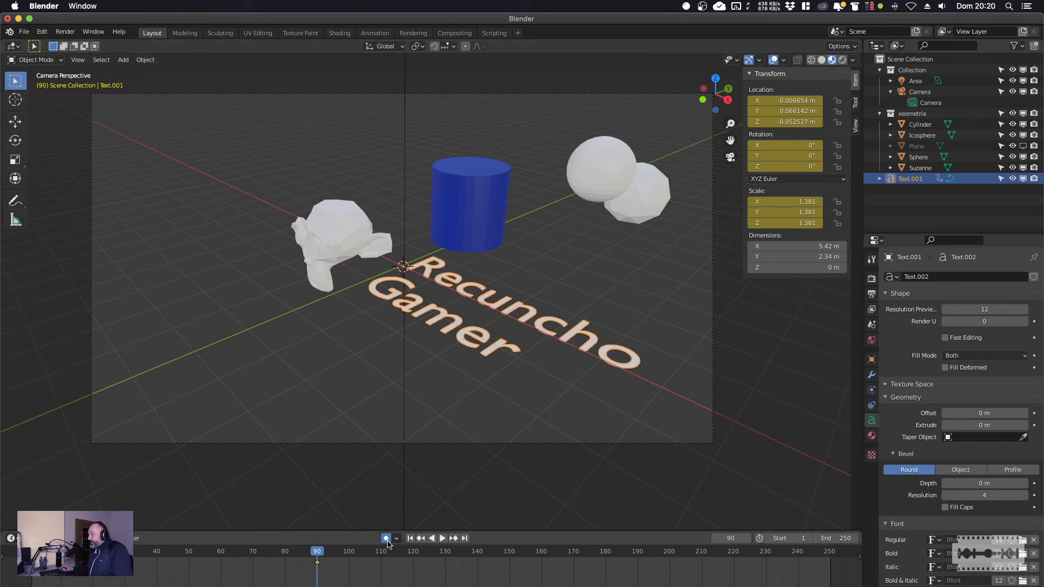
pyautogui.hotkey('shift', 'ctrl', 'space')
pyautogui.press('space')
pyautogui.press('s')
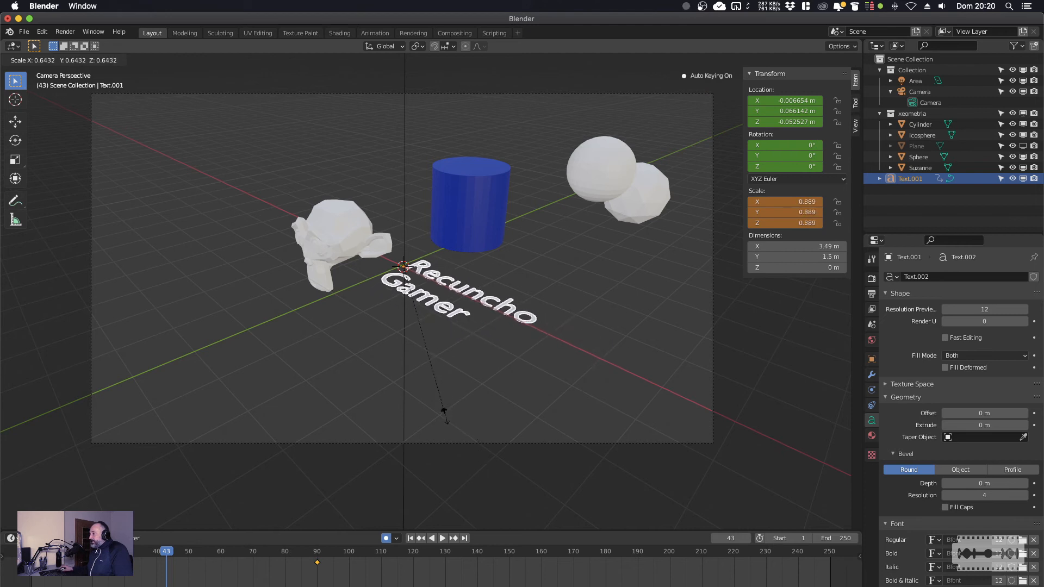
pyautogui.click(436, 403)
# Scrub back ahead of the frame 43 keyframe and play the text's scale animation.
pyautogui.press('space')
pyautogui.moveTo(167, 552); pyautogui.dragTo(76, 552)
pyautogui.press('space')
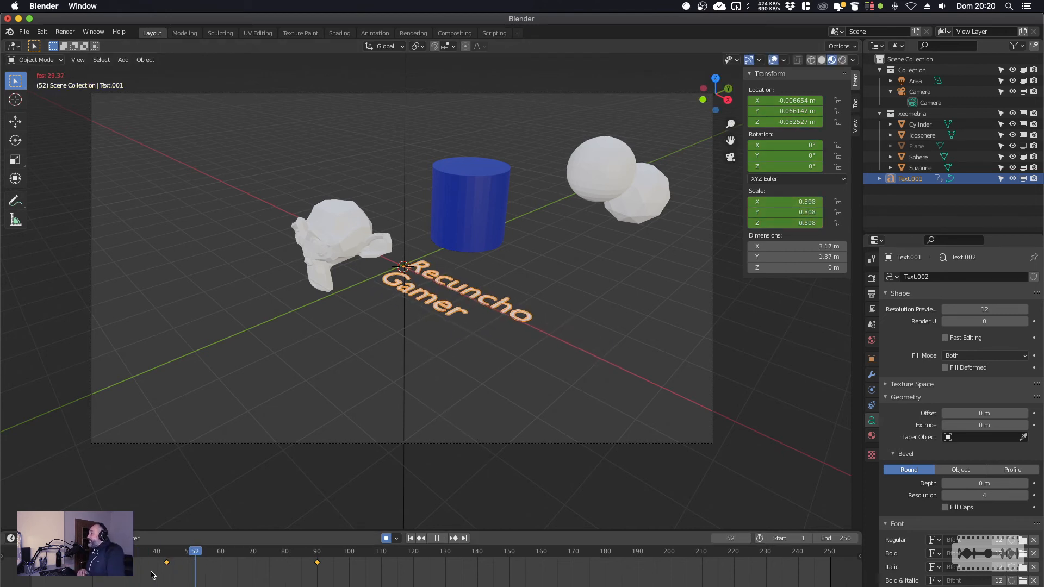
# Stop playback and undo the smaller scale keyed at frame 43, going back to frame 90.
pyautogui.press('space')
pyautogui.hotkey('ctrl', 'z')
pyautogui.hotkey('ctrl', 'z')
pyautogui.hotkey('ctrl', 'z')
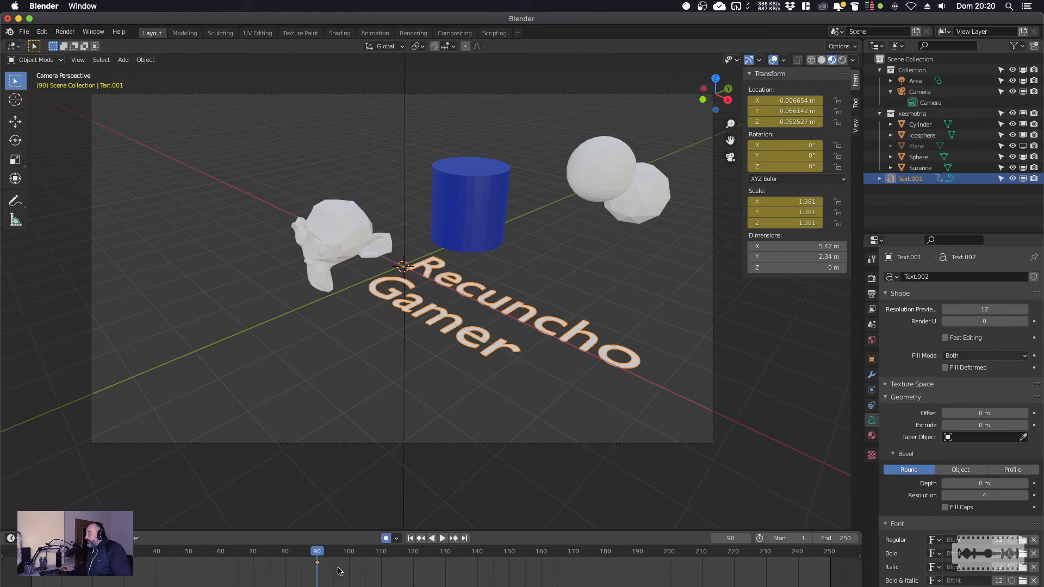
# Turn off auto keying, delete the text's keyframe at frame 90 and play the timeline briefly to check.
pyautogui.click(386, 538)
pyautogui.press('x')
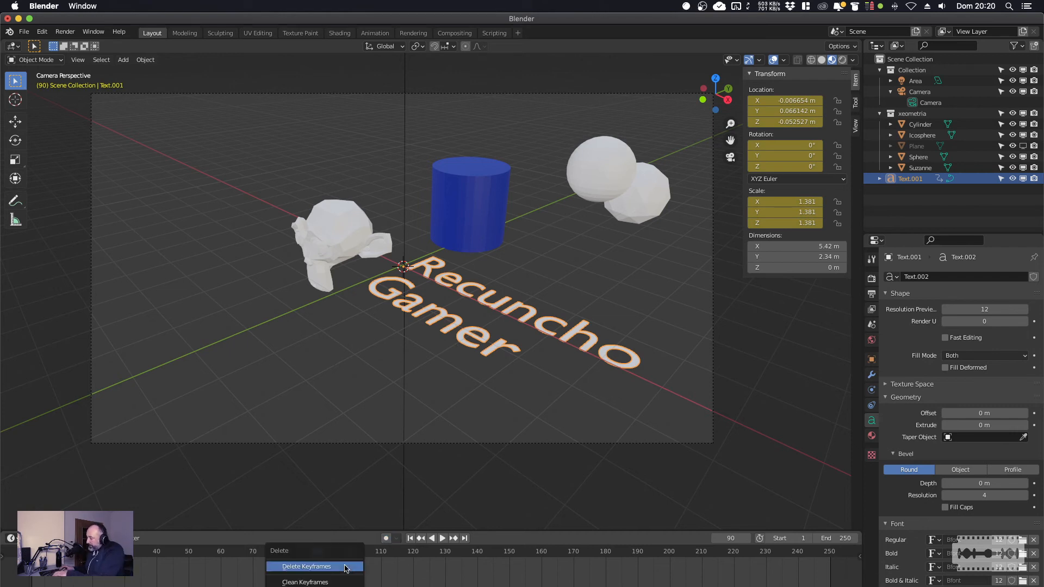
pyautogui.click(345, 568)
pyautogui.press('space')
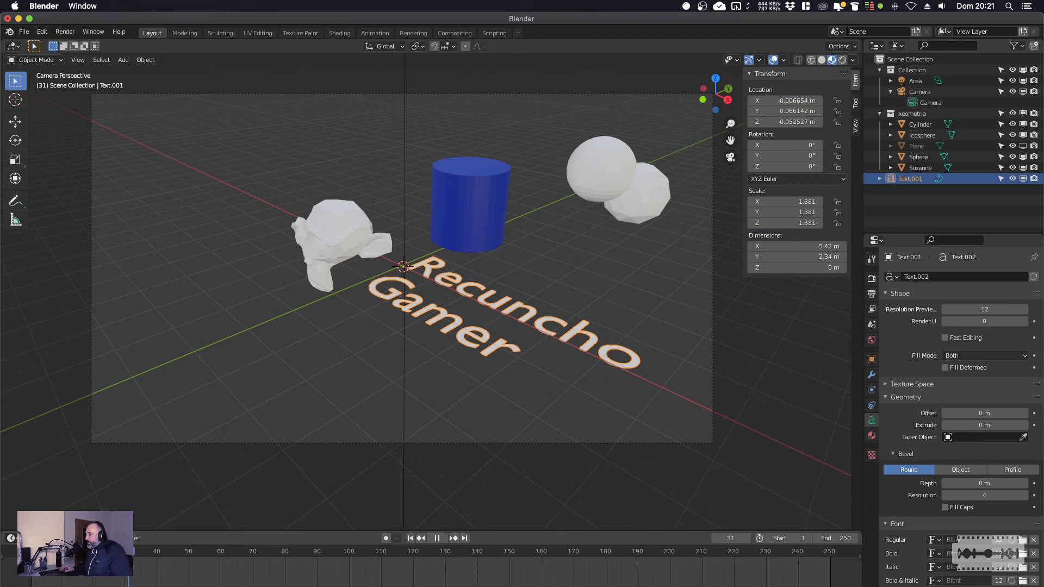
pyautogui.press('space')
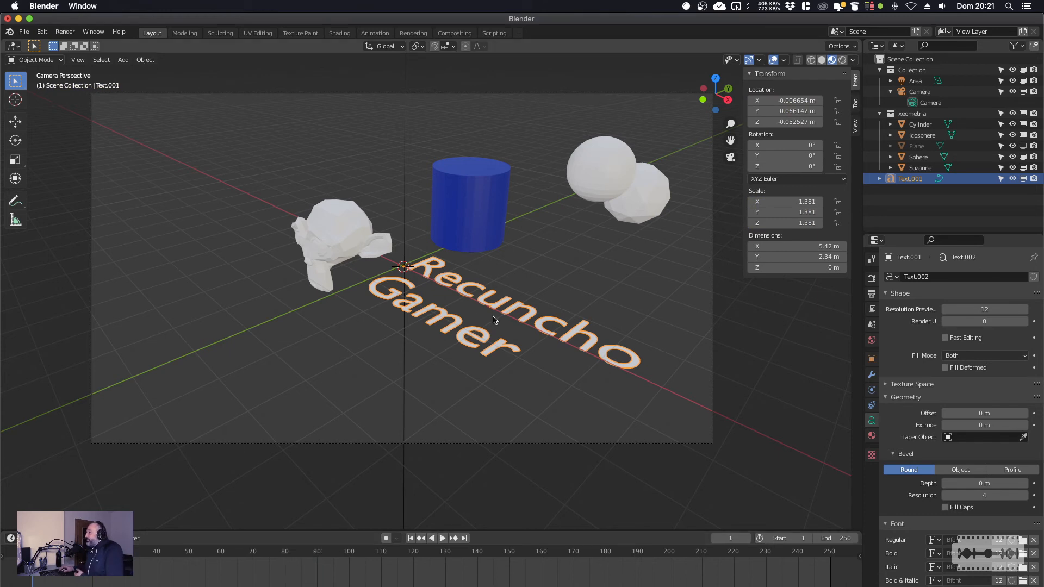
pyautogui.press('F11')
pyautogui.press('F11')
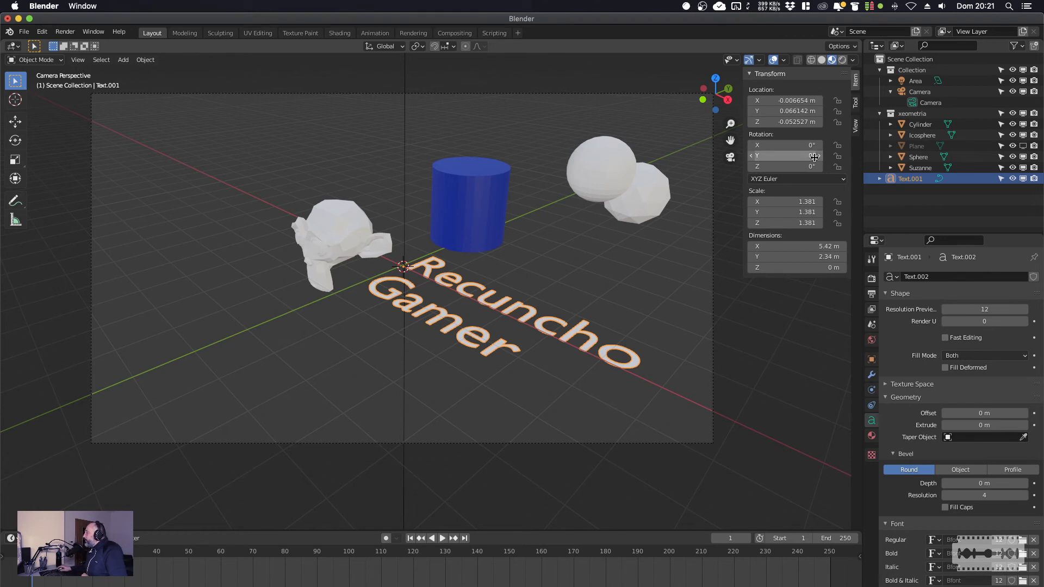
# Try rotating the text about its other axes, starting with about -8.6° on Y, and undo the rotations.
pyautogui.moveTo(815, 155); pyautogui.dragTo(799, 156)
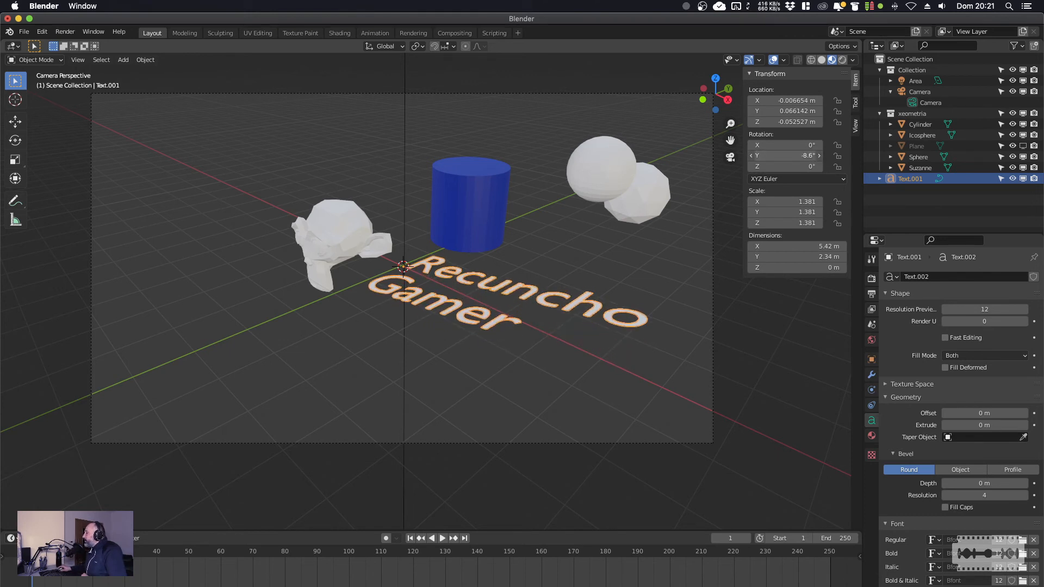
pyautogui.press('super+z')
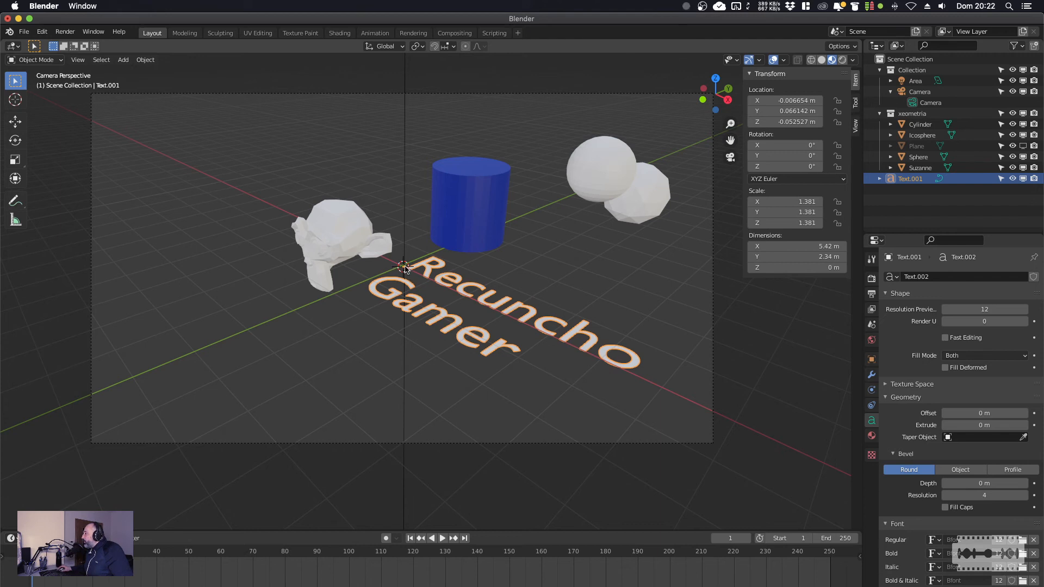
pyautogui.moveTo(811, 167); pyautogui.dragTo(868, 146)
pyautogui.press('super+z')
# Set the text's X rotation to 90° so that it stands upright.
pyautogui.click(812, 146)
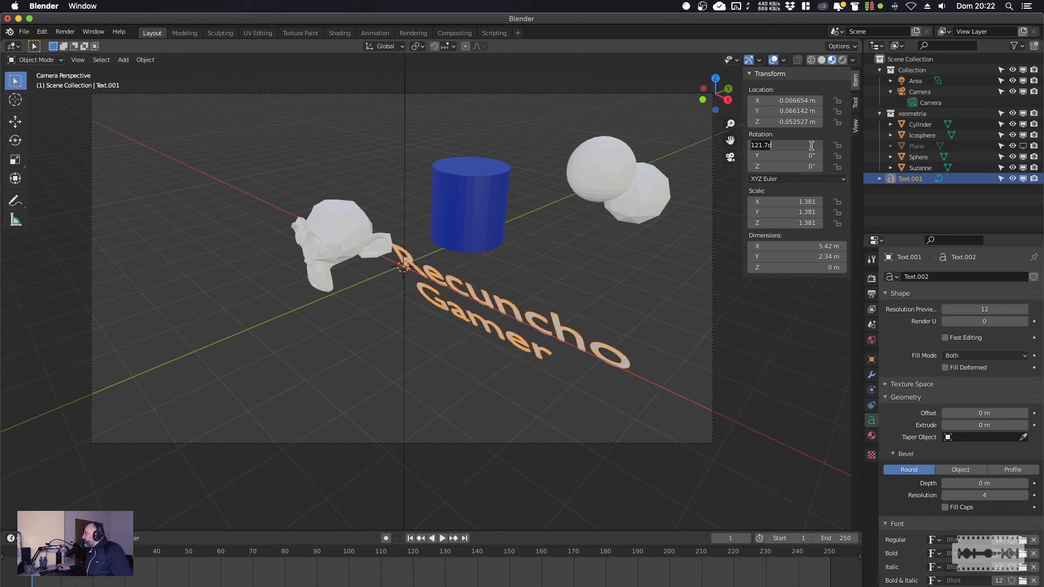
pyautogui.write('*9')
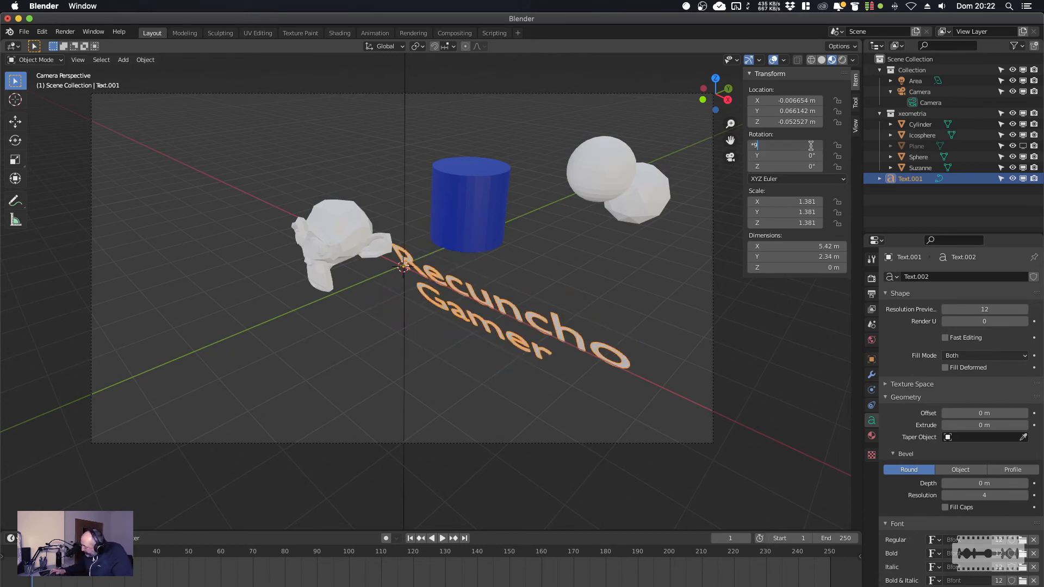
pyautogui.write('0')
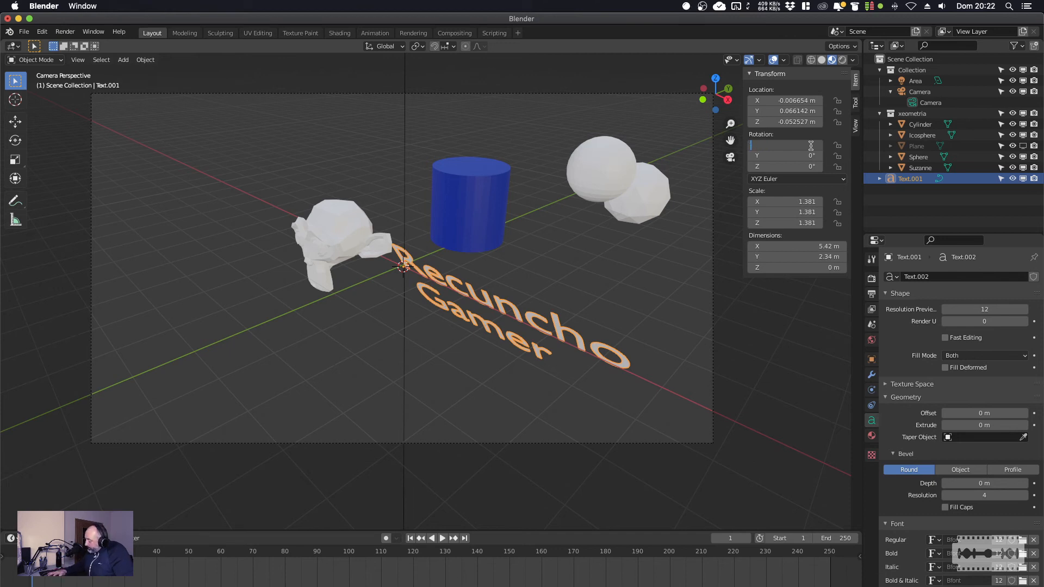
pyautogui.press('Return')
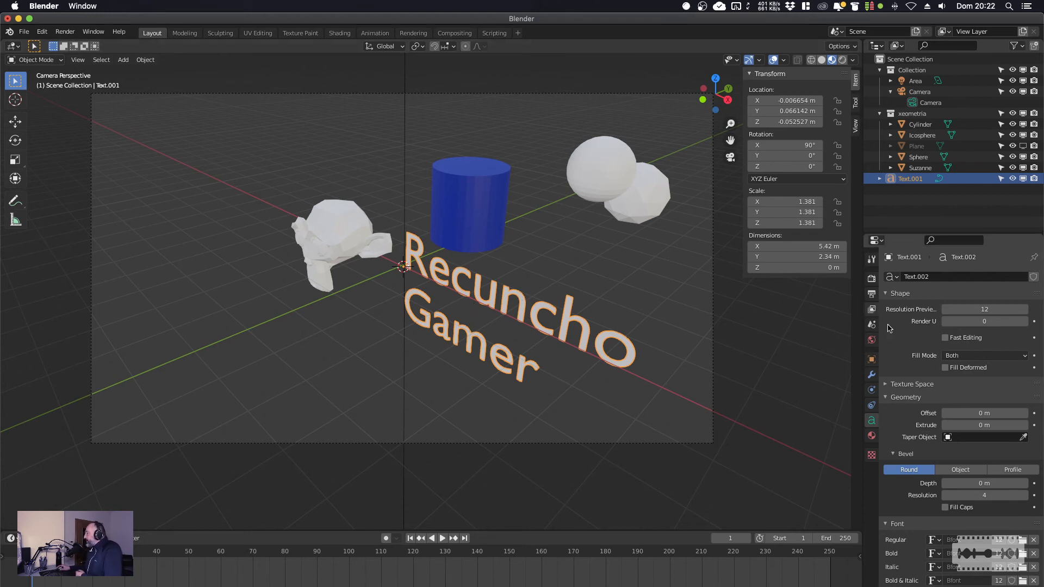
# Assign the existing "vermello" material to the text object.
pyautogui.click(873, 438)
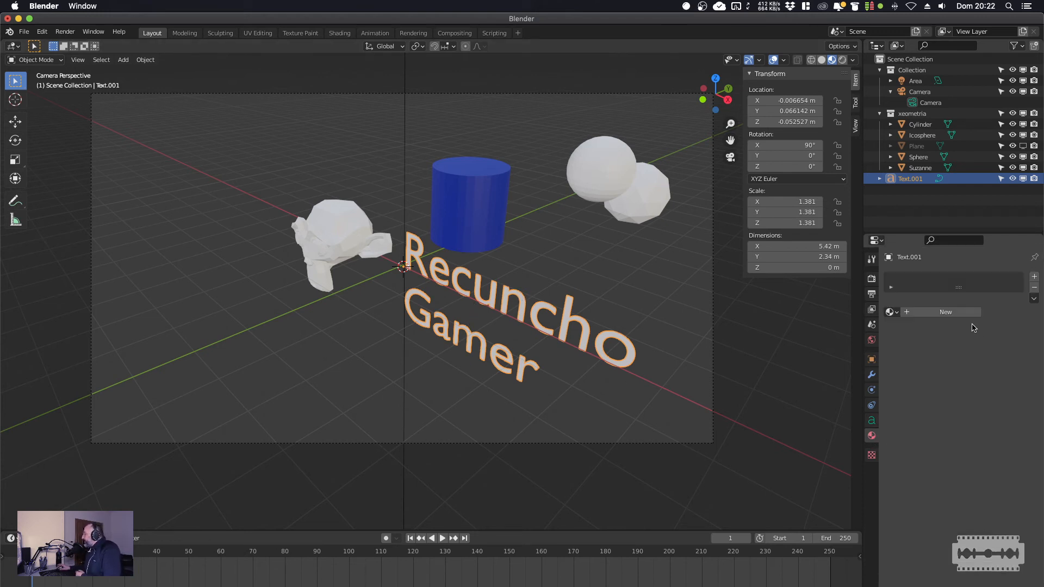
pyautogui.click(900, 313)
pyautogui.click(898, 314)
pyautogui.click(898, 315)
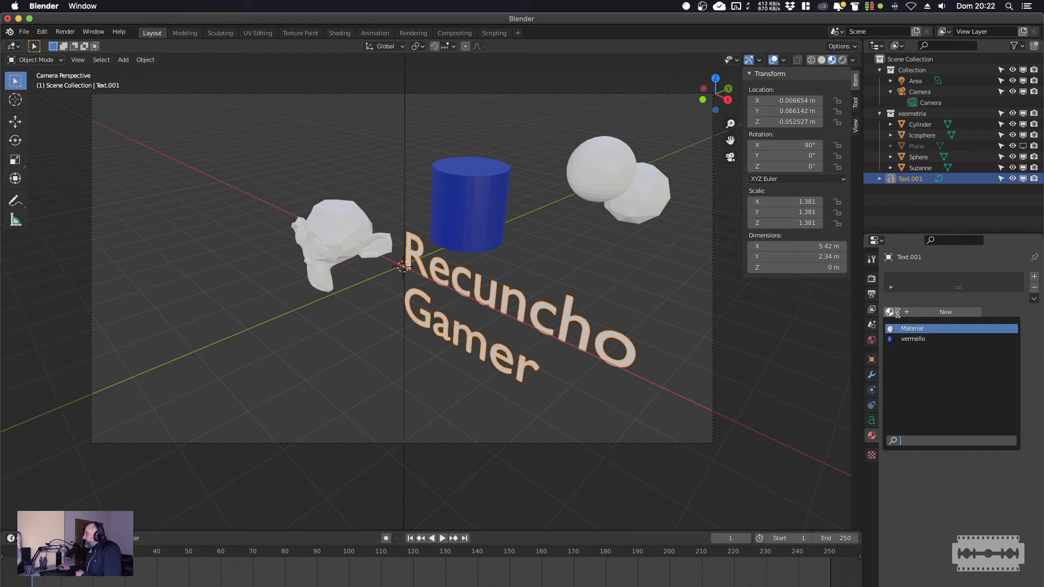
pyautogui.click(894, 340)
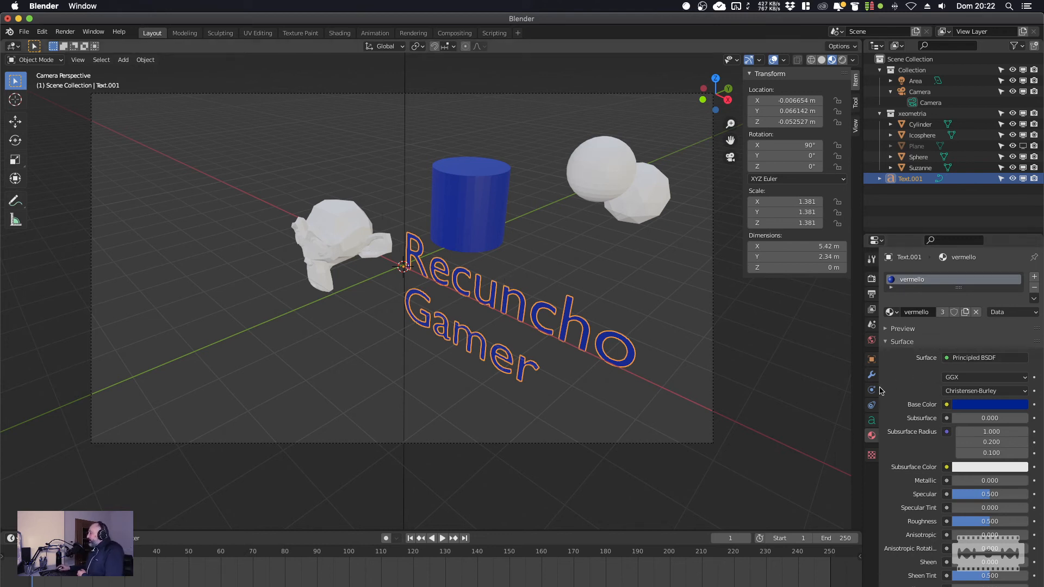
# Change the base color of the "vermello" material to green.
pyautogui.click(1002, 408)
pyautogui.click(971, 313)
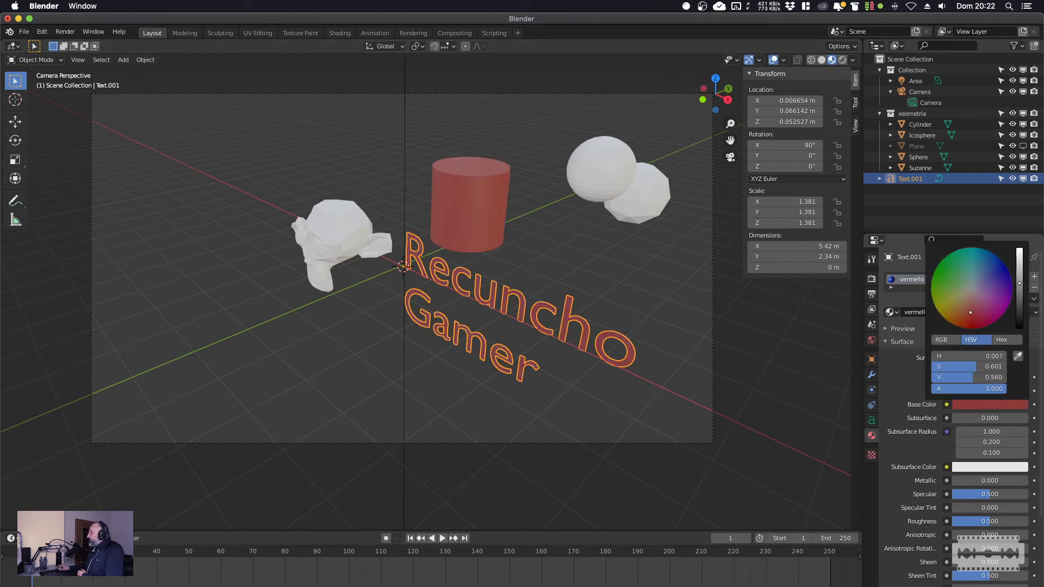
pyautogui.moveTo(971, 314); pyautogui.dragTo(949, 263)
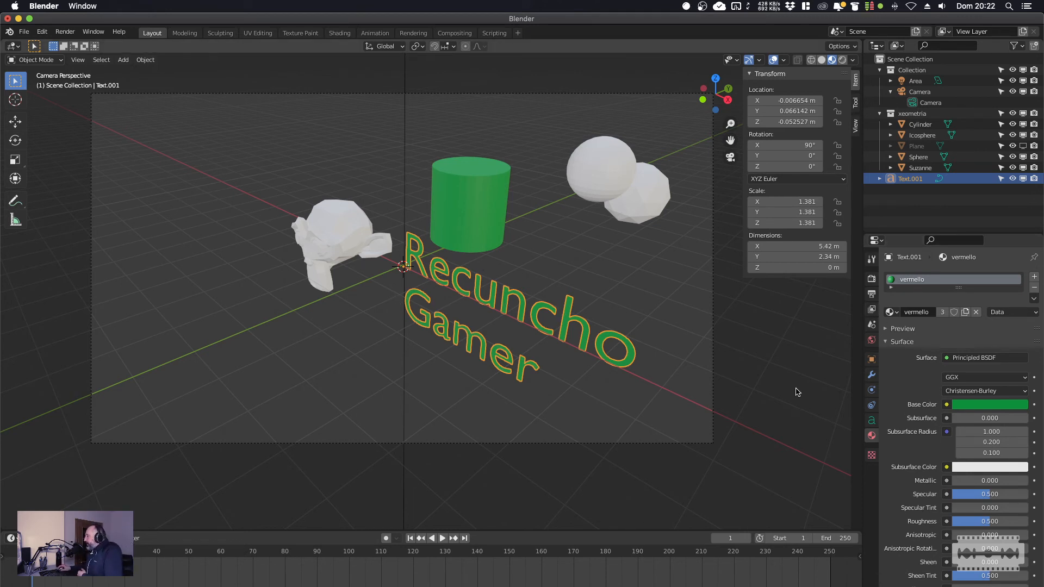
# Extrude the text's geometry by 0.05 m in its text data settings.
pyautogui.click(872, 375)
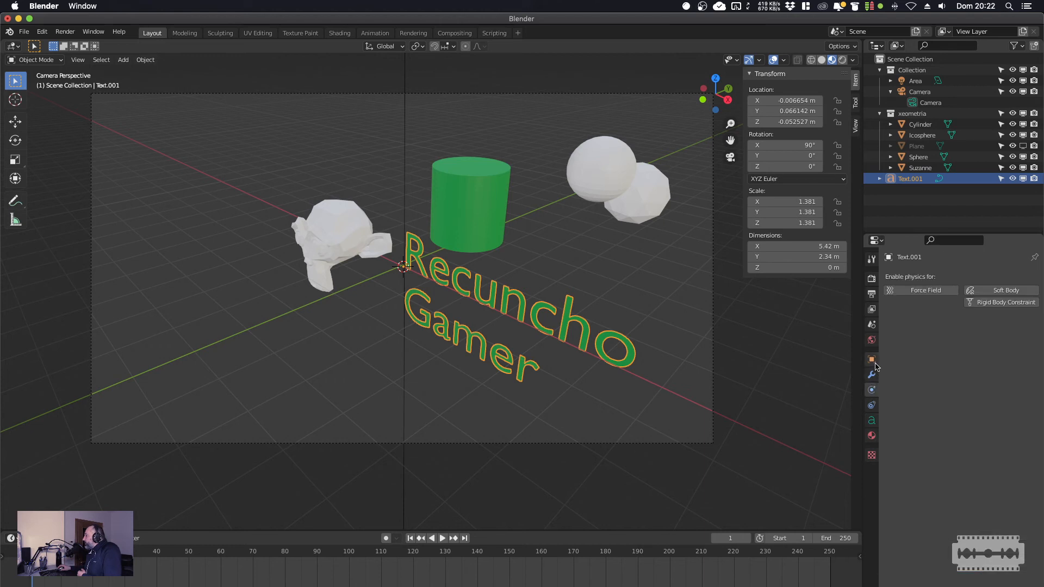
pyautogui.click(872, 360)
pyautogui.click(874, 419)
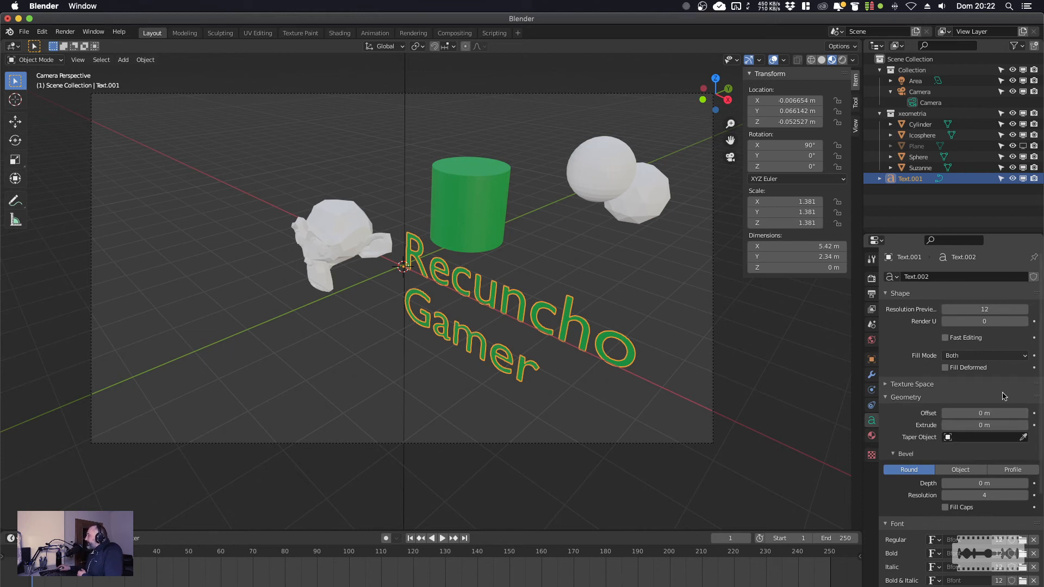
pyautogui.click(1024, 425)
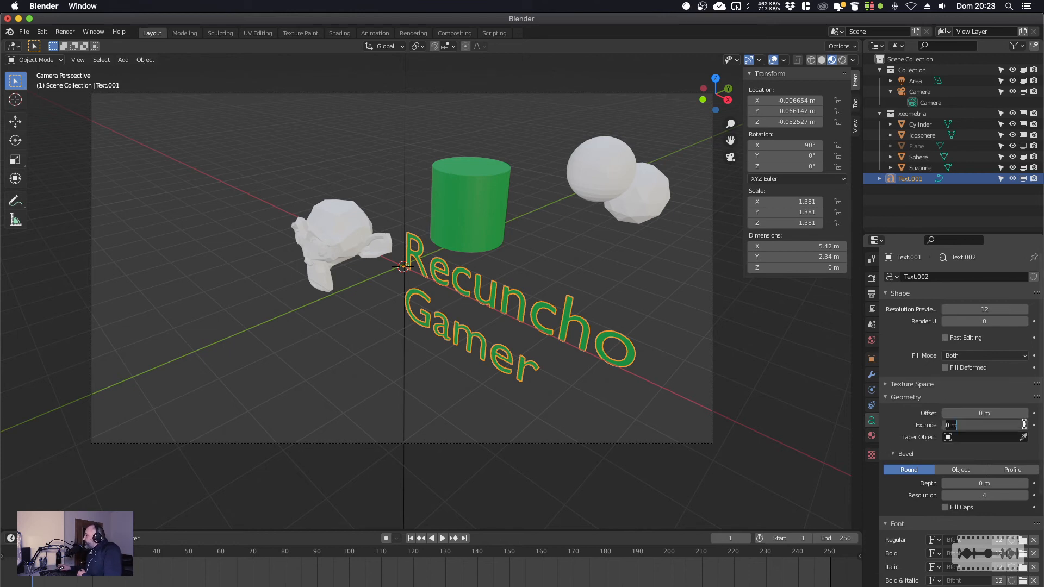
pyautogui.write('0.05')
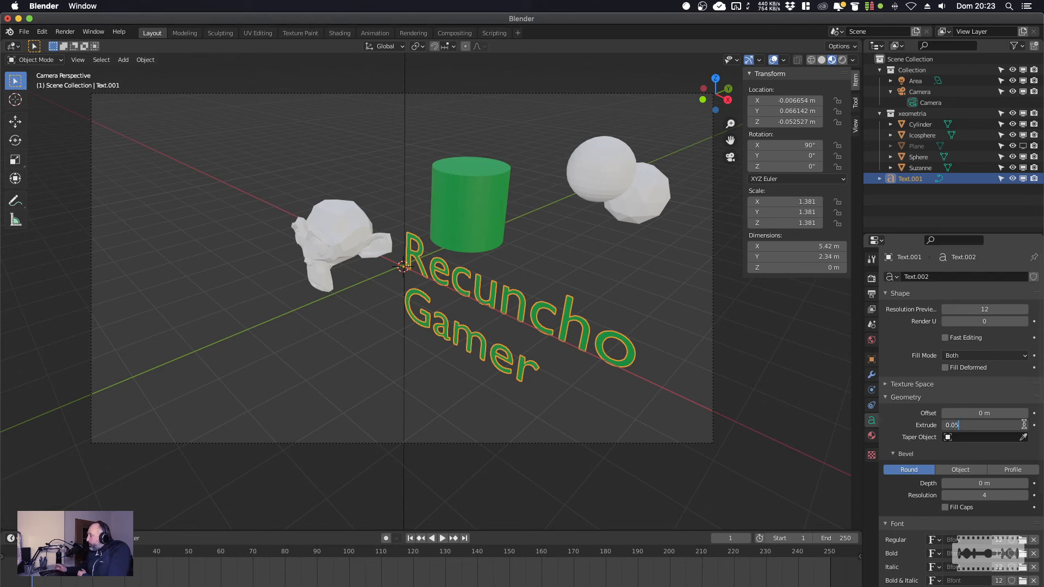
pyautogui.press('Return')
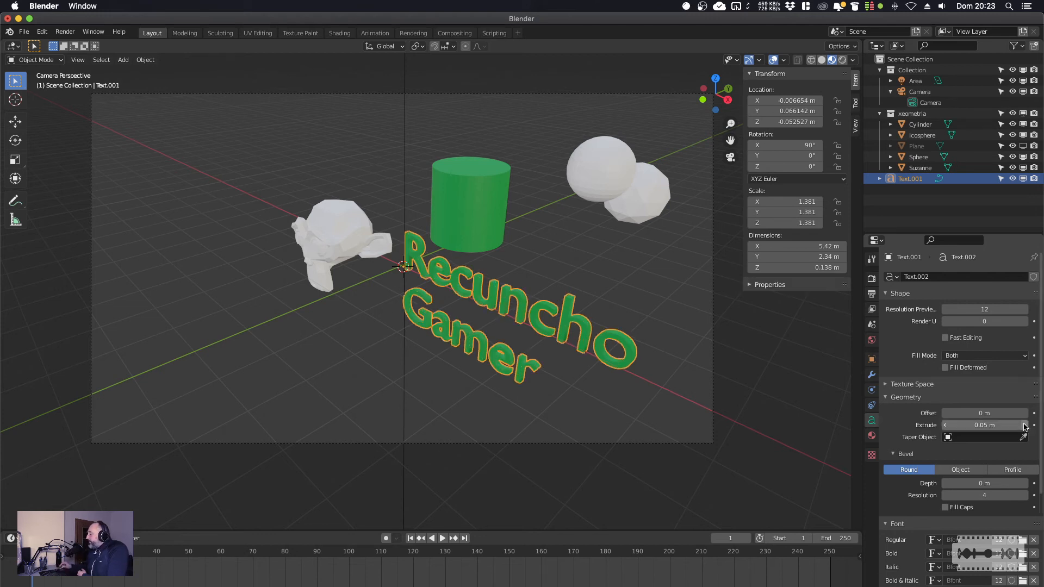
# Switch the text's bevel type to Profile and reshape the bevel profile curve into an uneven, stepped line.
pyautogui.scroll(5, 579, 379)
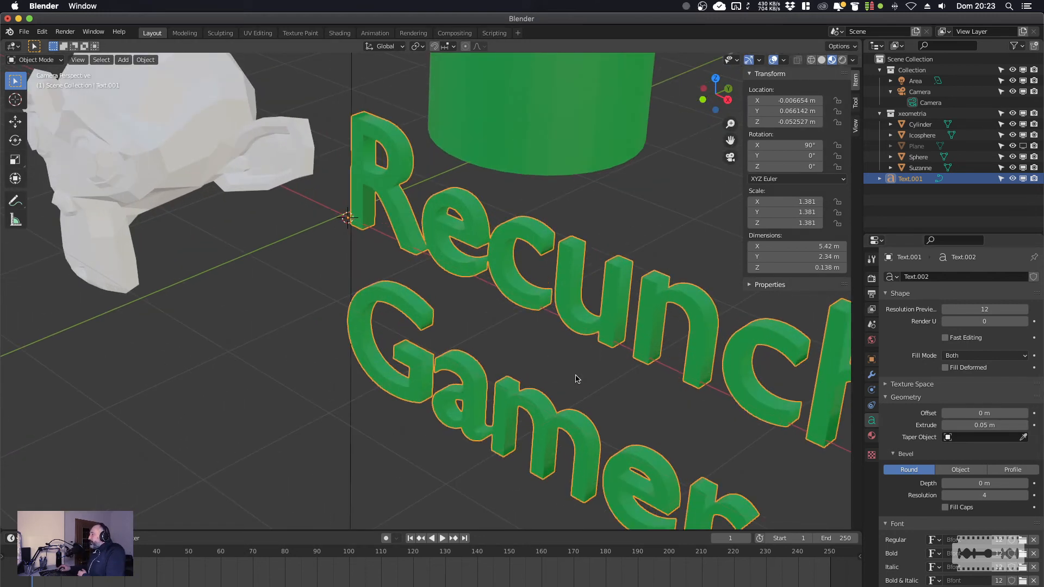
pyautogui.keyDown('shift'); pyautogui.moveTo(576, 350); pyautogui.dragTo(388, 287, button='middle'); pyautogui.keyUp('shift')
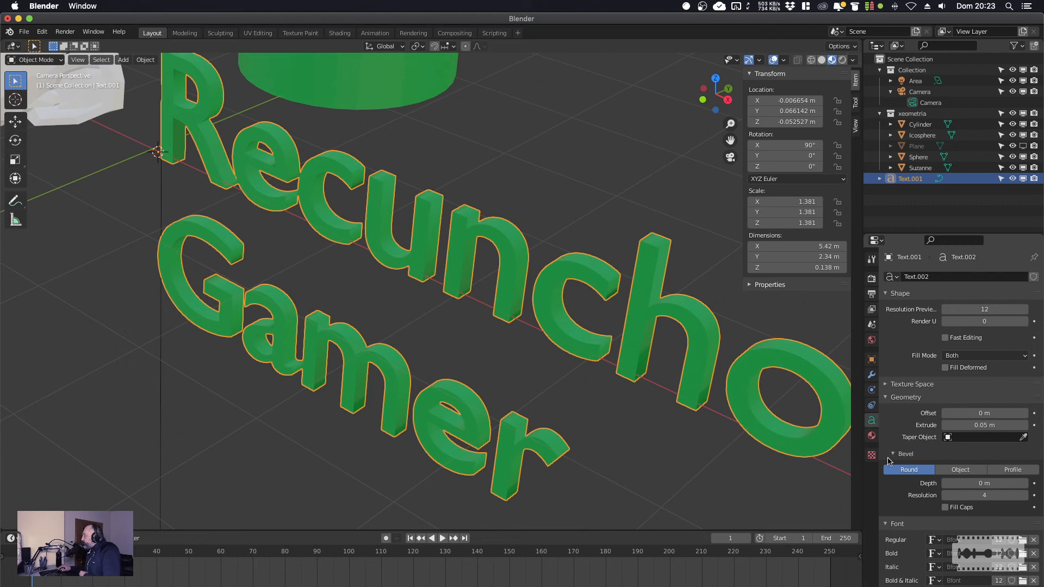
pyautogui.moveTo(0, 586)
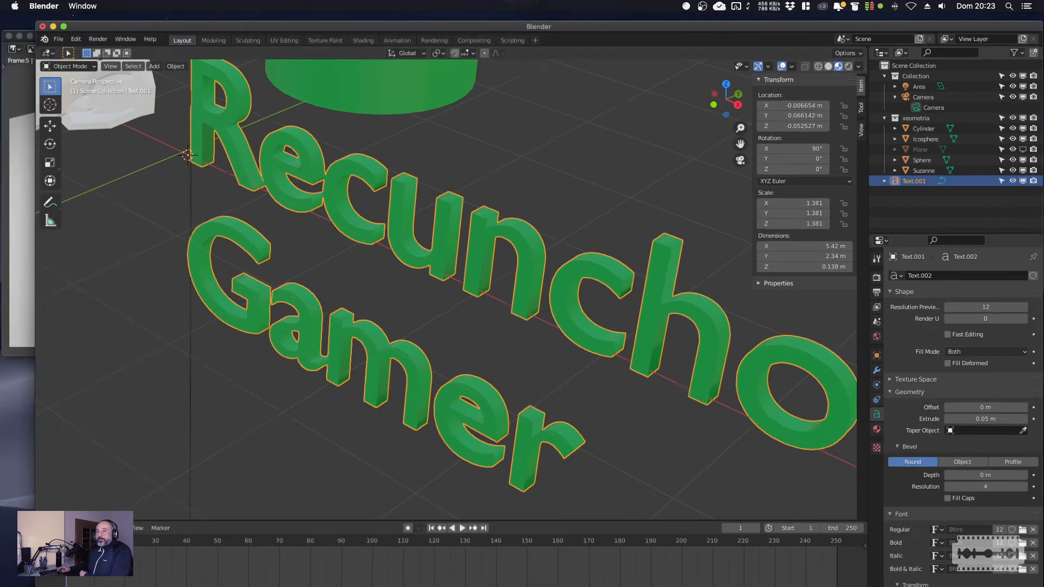
pyautogui.press('Escape')
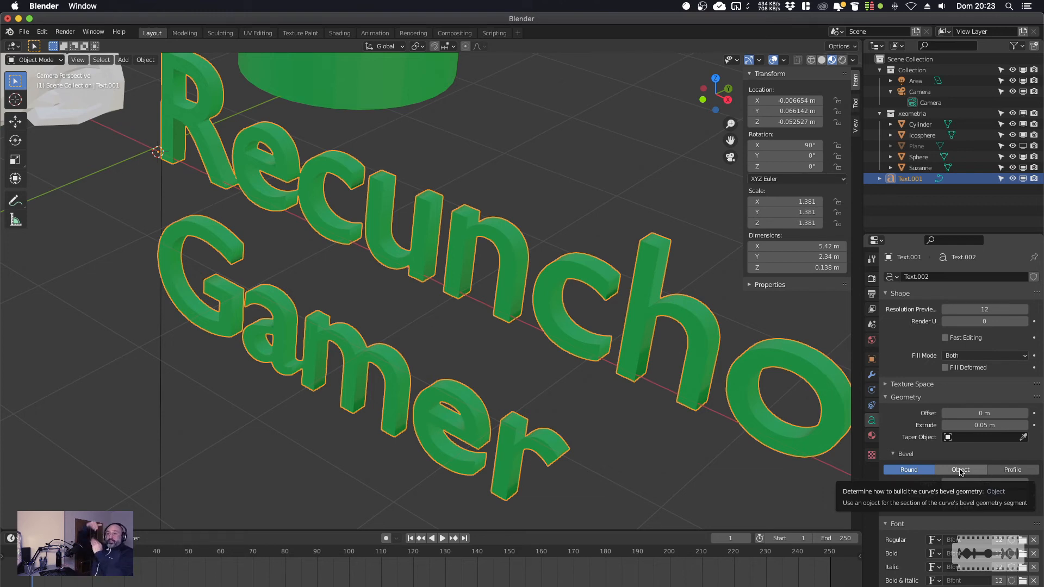
pyautogui.click(1010, 471)
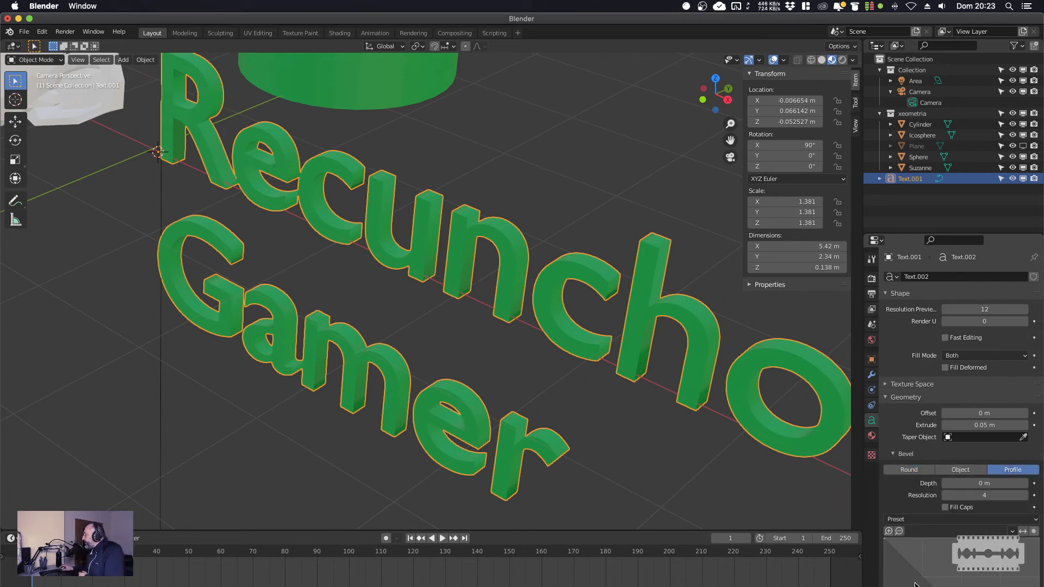
pyautogui.moveTo(907, 562); pyautogui.dragTo(936, 585)
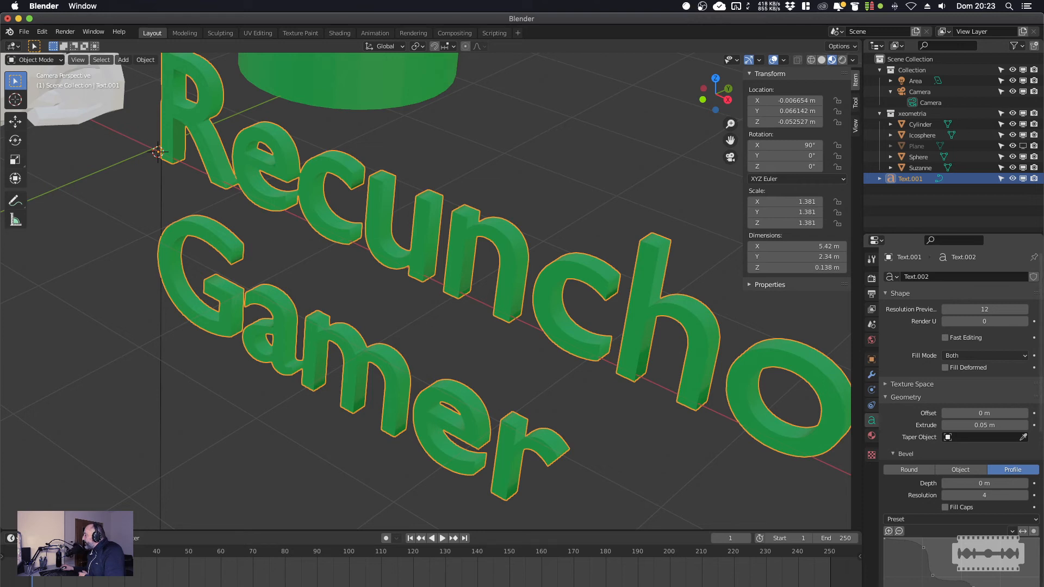
# Try a geometry offset of 0.5 m on the text.
pyautogui.click(1019, 416)
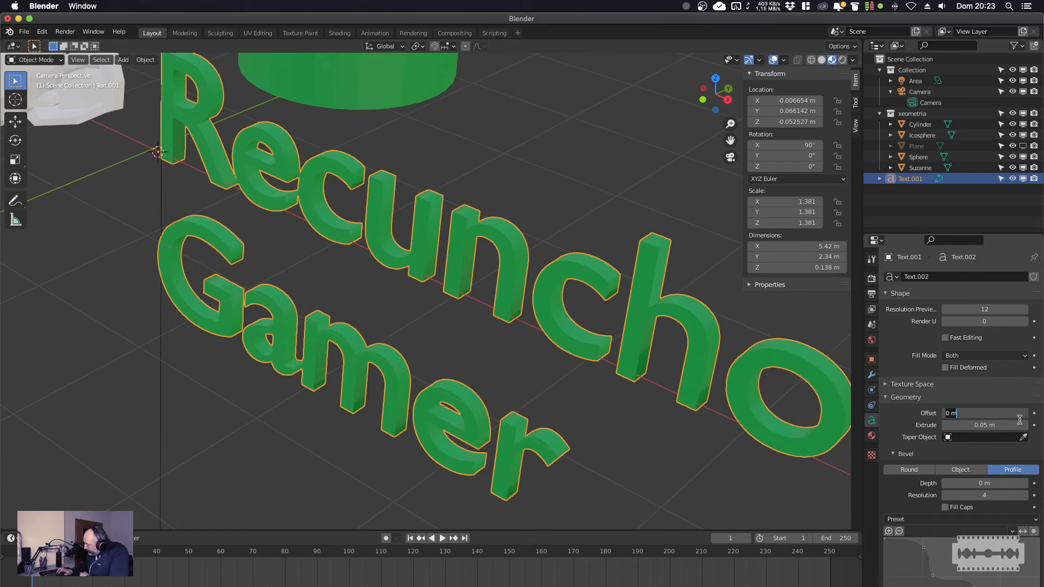
pyautogui.write('0.5')
pyautogui.press('Return')
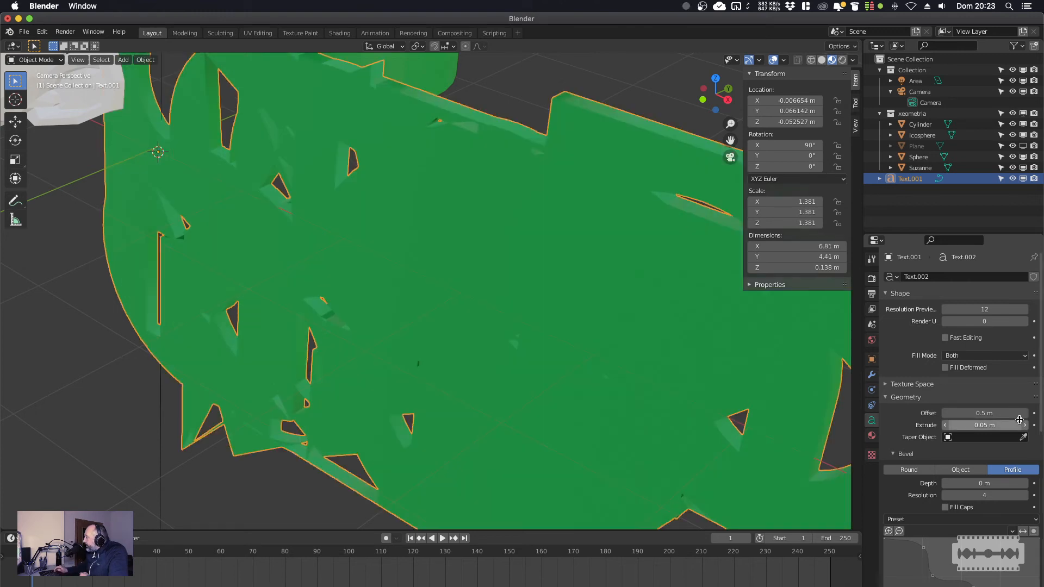
# Set the text's geometry offset to 0.05 m and preview the letters in rendered viewport shading.
pyautogui.click(991, 412)
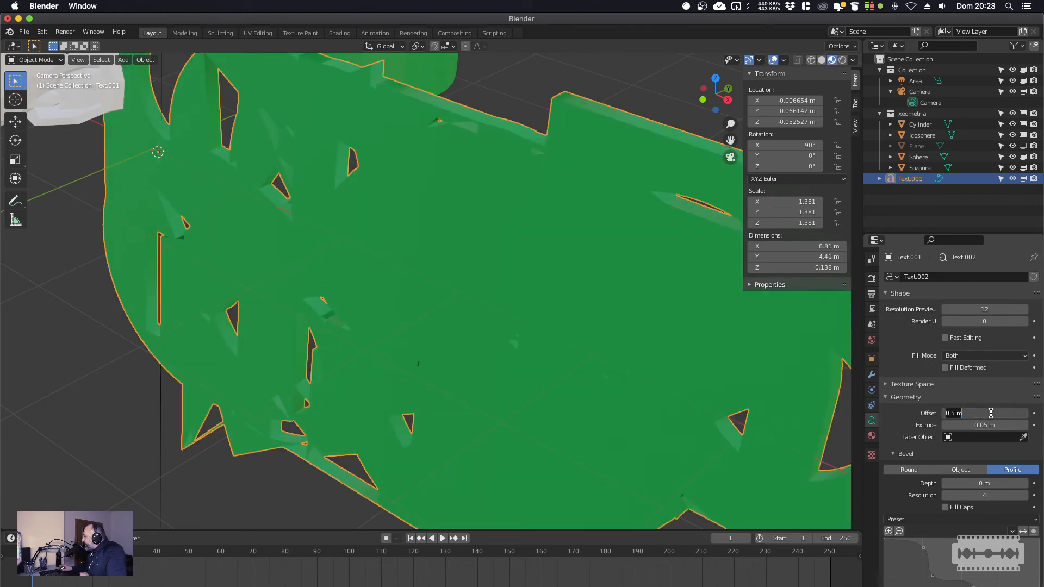
pyautogui.press('Home')
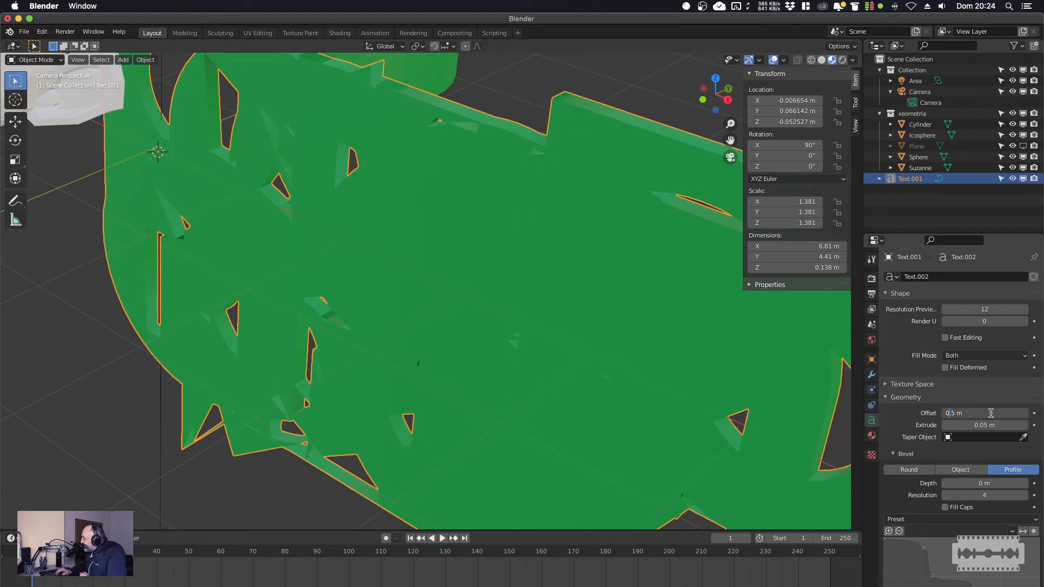
pyautogui.write('0')
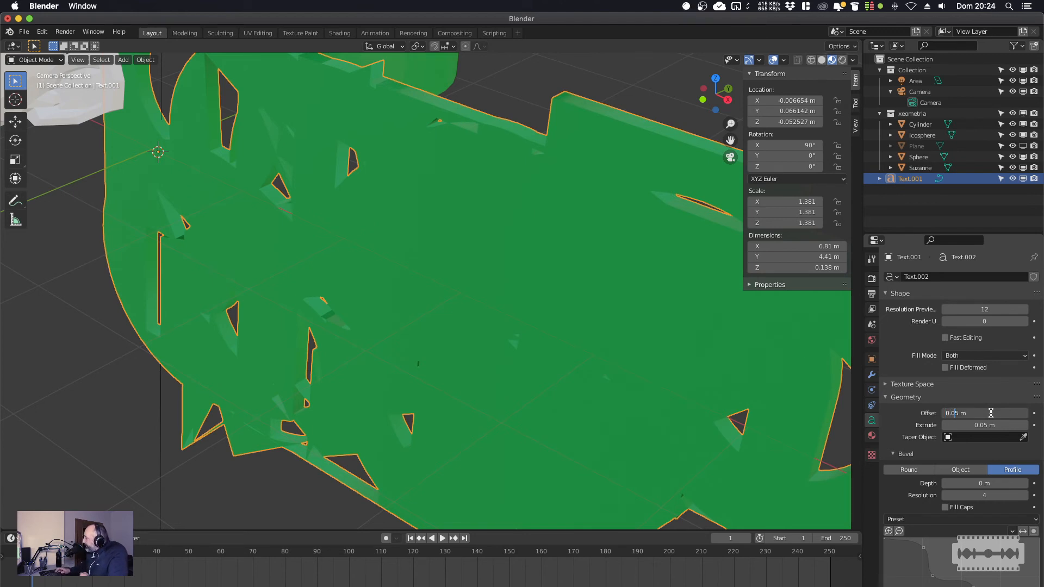
pyautogui.press('Return')
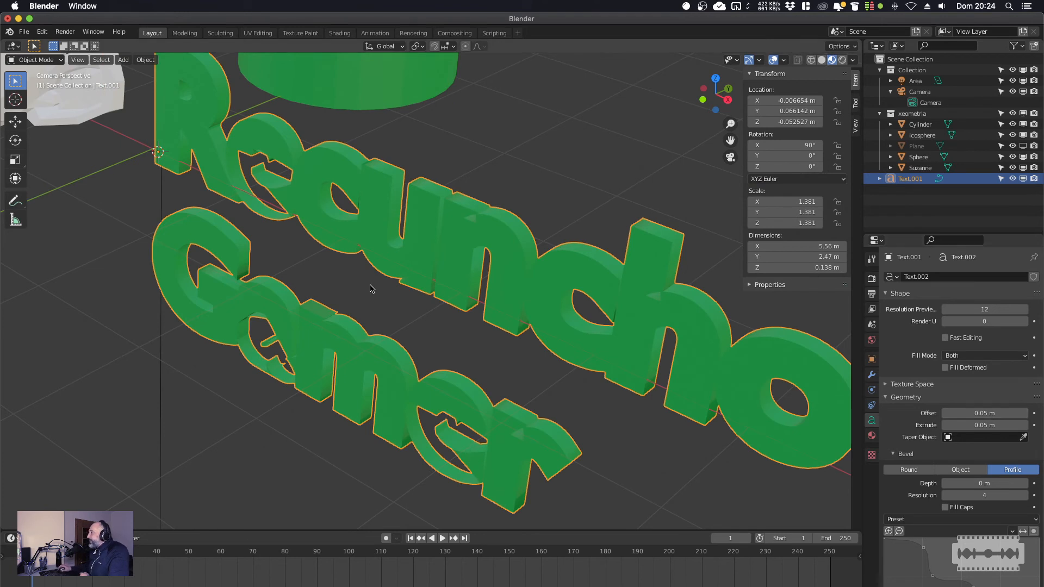
pyautogui.scroll(3, 373, 296)
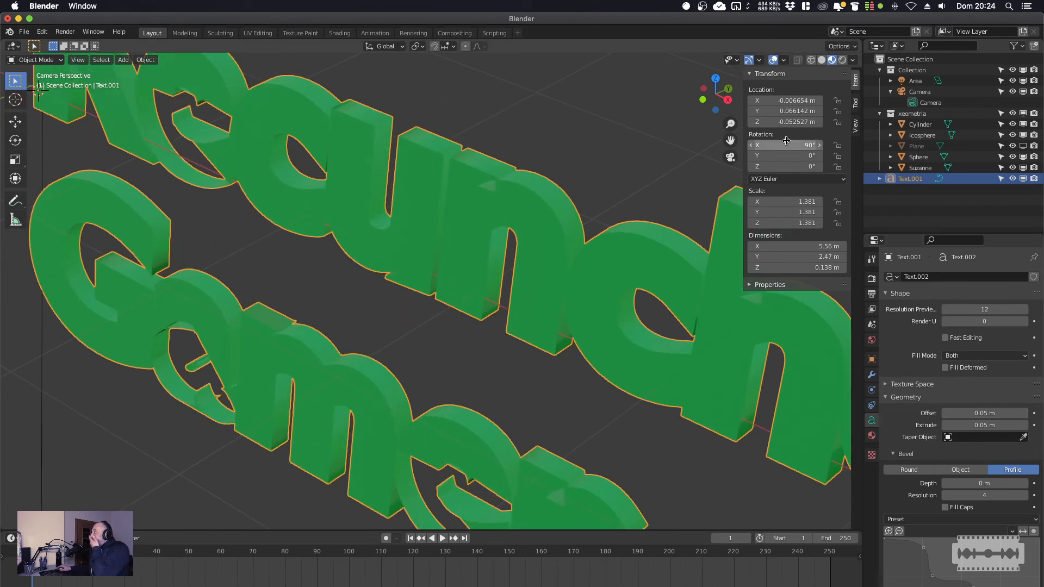
pyautogui.click(842, 60)
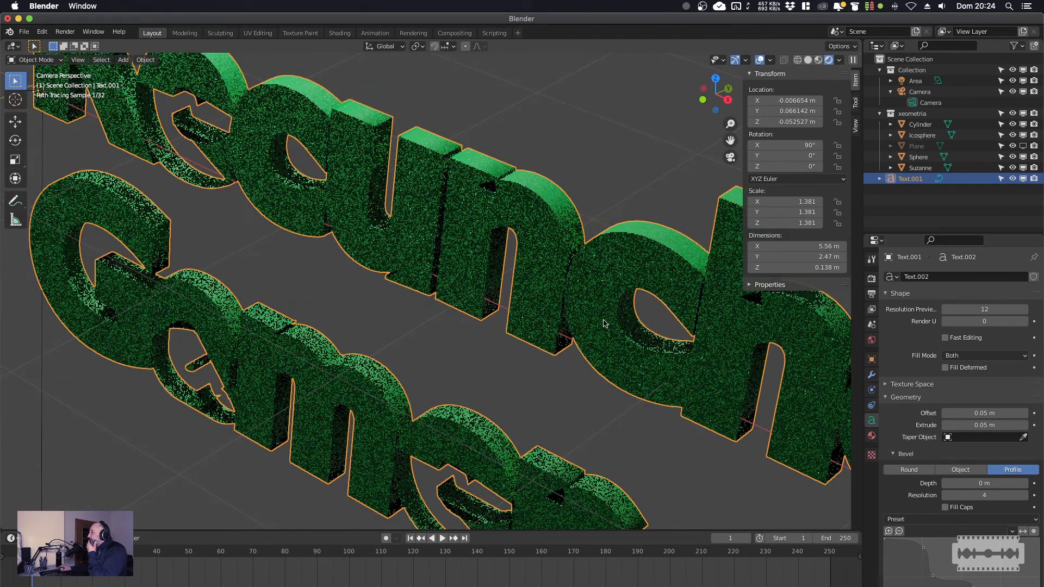
# Compare the Round and Profile bevel types on the text, and reset the bevel profile curve to the Default preset.
pyautogui.moveTo(480, 455)
pyautogui.mouseDown(button='middle')
pyautogui.moveTo(499, 441)
pyautogui.moveTo(486, 399)
pyautogui.moveTo(541, 434)
pyautogui.moveTo(481, 408)
pyautogui.mouseUp(button='middle')
pyautogui.scroll(6, 482, 381)
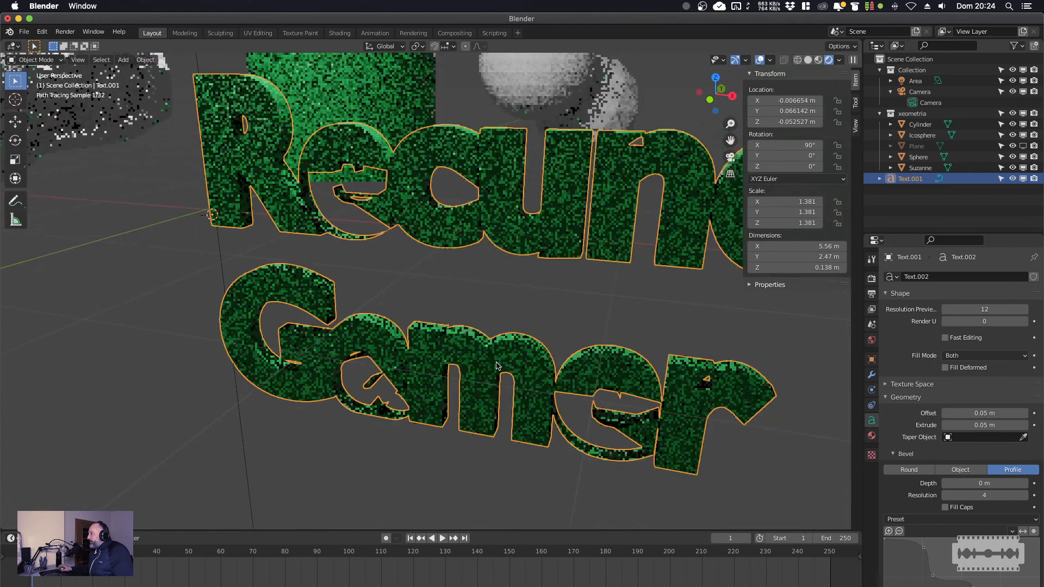
pyautogui.doubleClick(985, 413)
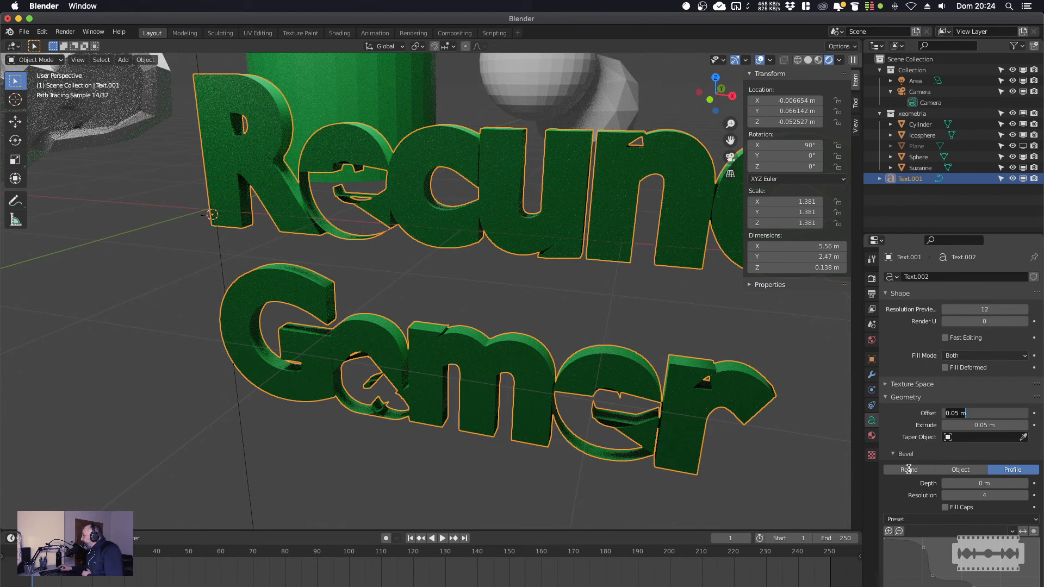
pyautogui.press('Return')
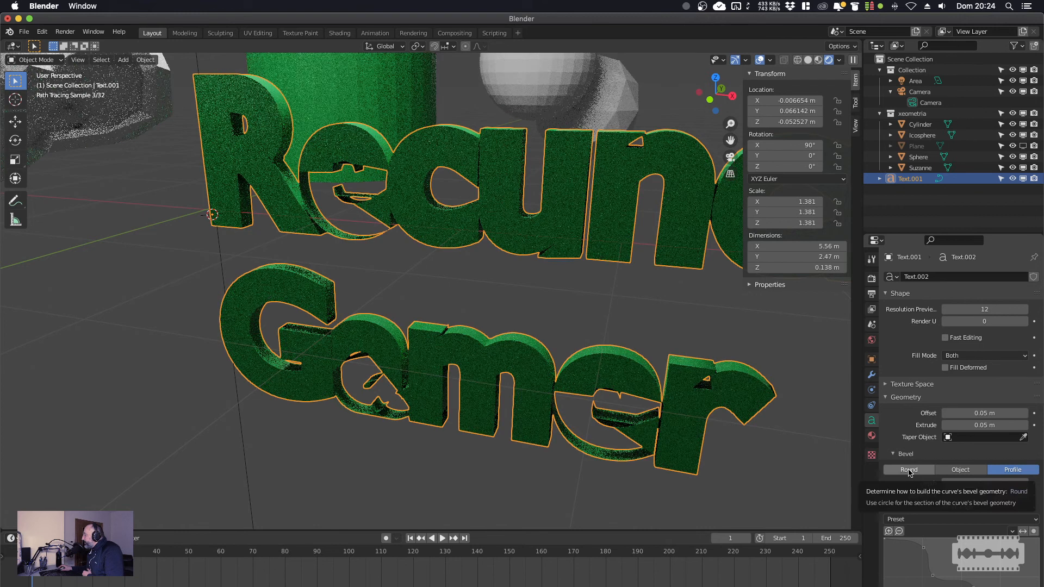
pyautogui.click(909, 470)
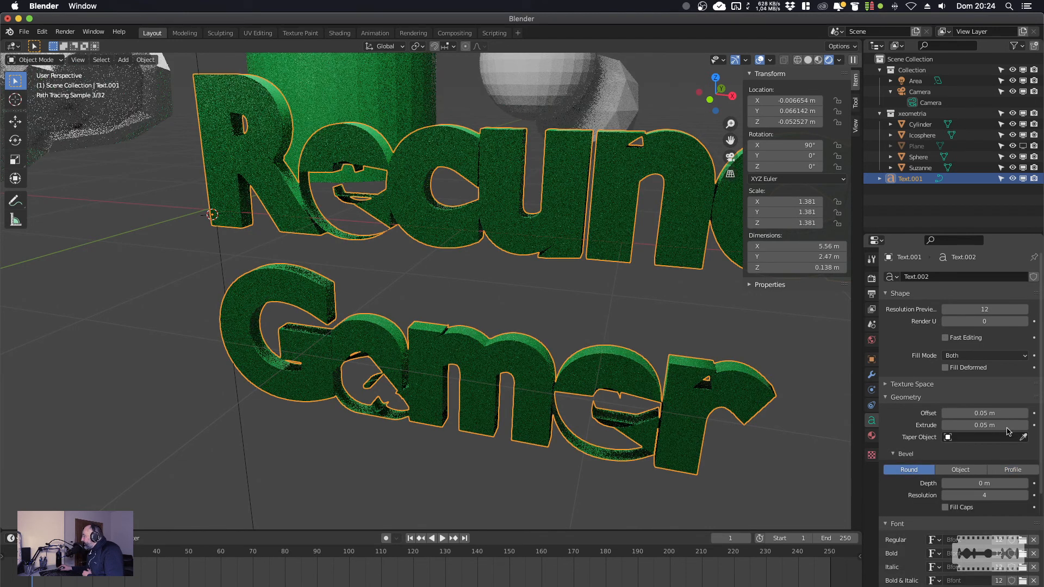
pyautogui.click(1011, 470)
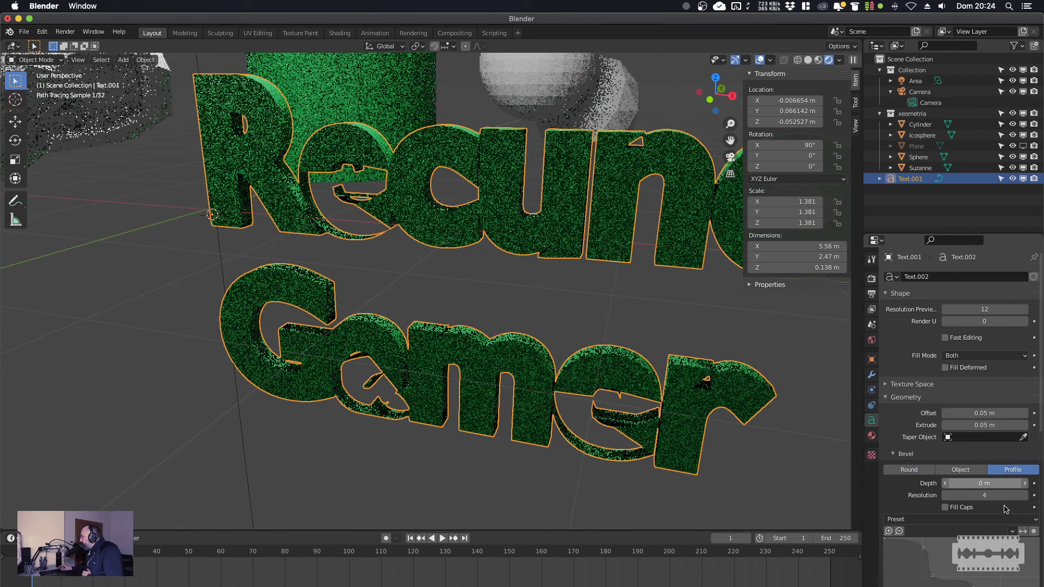
pyautogui.click(972, 521)
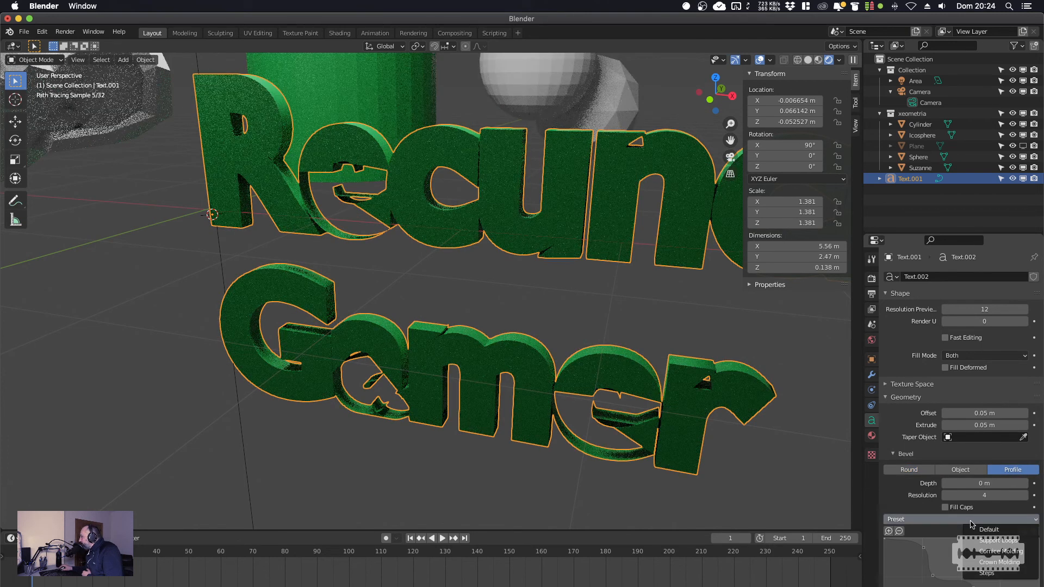
pyautogui.click(987, 529)
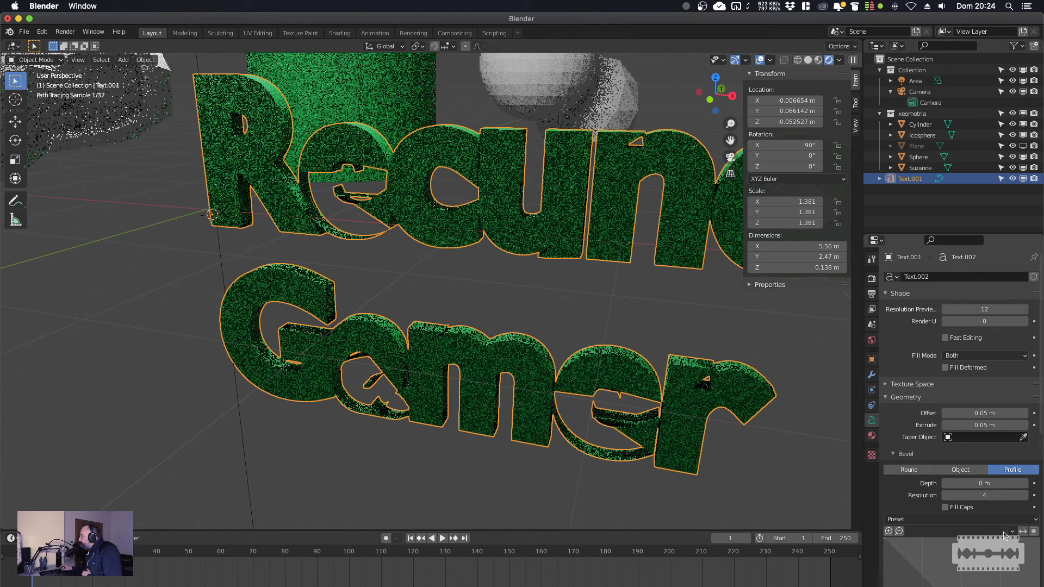
# Switch the viewport to material preview and try a Round bevel with a depth of 0.05 m on the text.
pyautogui.click(819, 60)
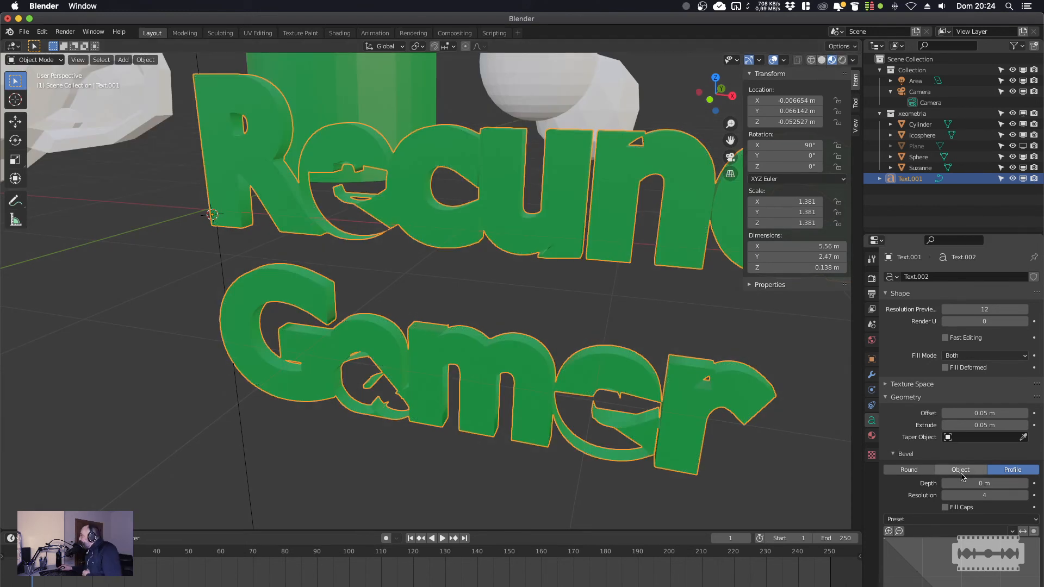
pyautogui.click(900, 471)
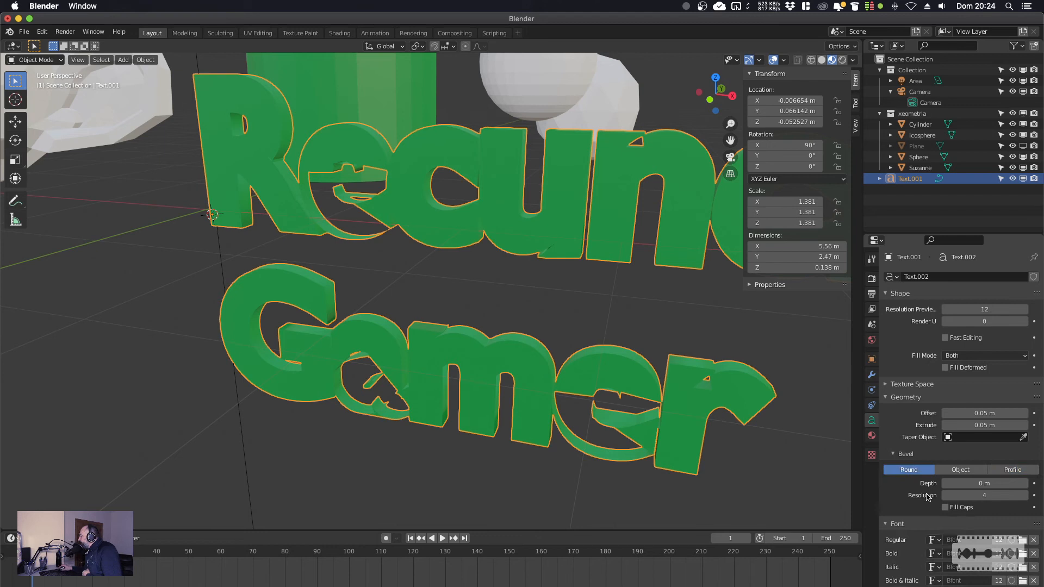
pyautogui.click(1002, 485)
pyautogui.write('0.05')
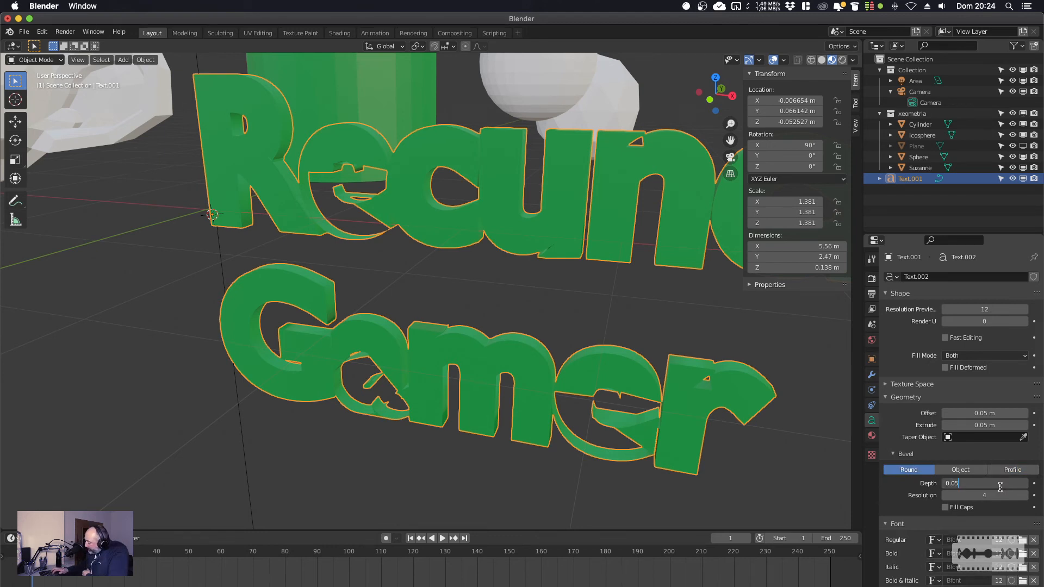
pyautogui.press('Return')
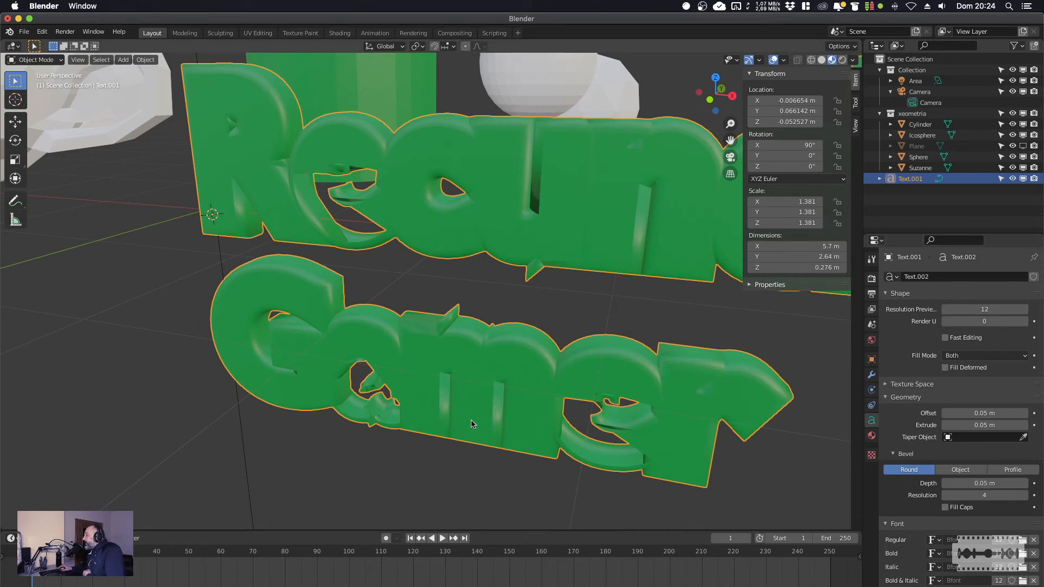
pyautogui.scroll(5, 473, 423)
pyautogui.scroll(-6, 473, 422)
pyautogui.scroll(4, 474, 422)
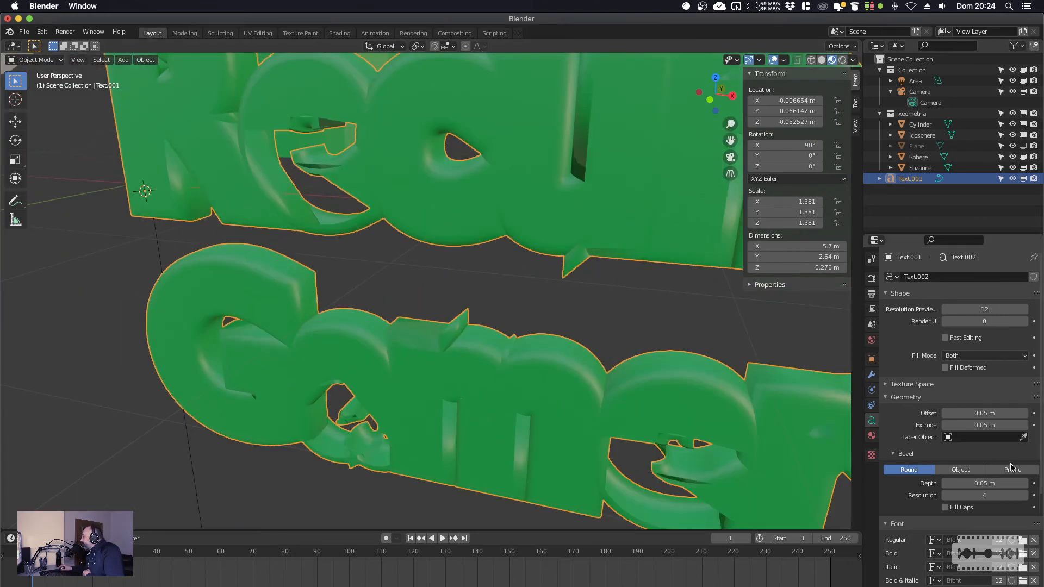
# Undo the text's recent bevel, profile and offset changes, back to before the geometry offset was added.
pyautogui.press('super+z')
pyautogui.press('super+z')
pyautogui.press('super+z')
pyautogui.press('super+z')
pyautogui.press('super+z')
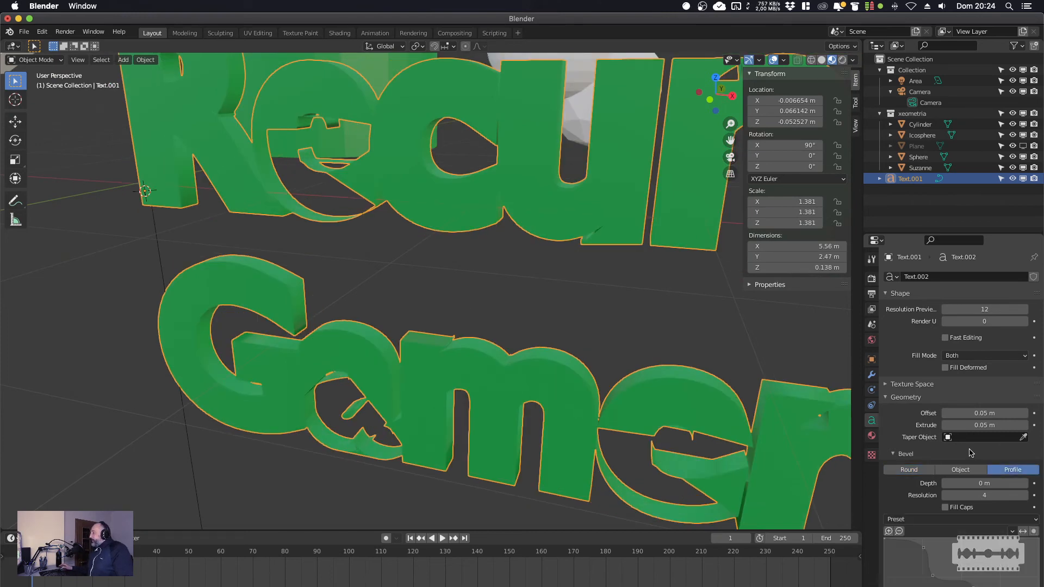
pyautogui.press('super+z')
pyautogui.press('super+z')
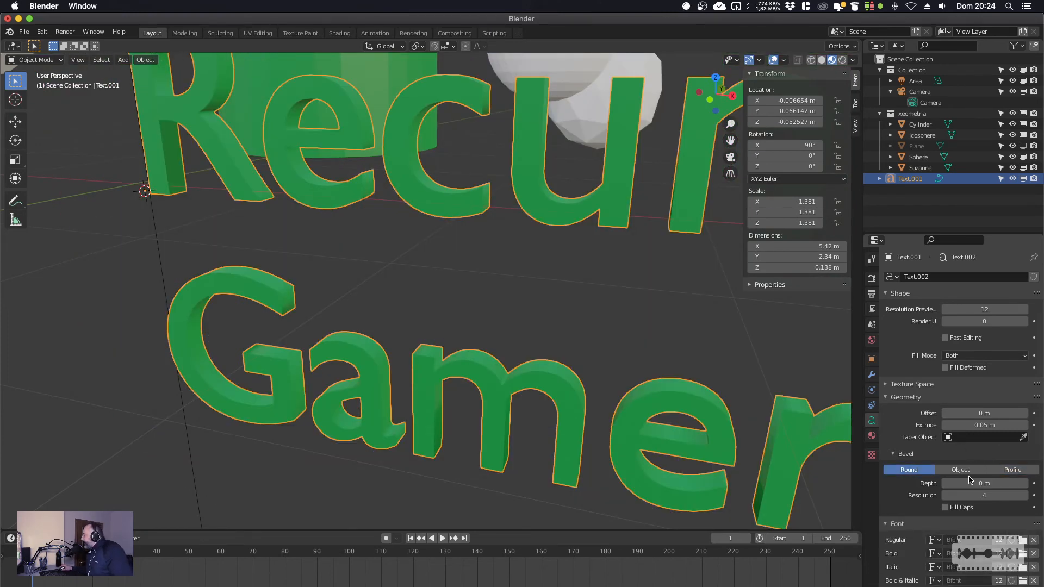
# Try a Round bevel depth of 0.05 m on the text without any geometry offset.
pyautogui.click(985, 483)
pyautogui.write('0.05')
pyautogui.press('Return')
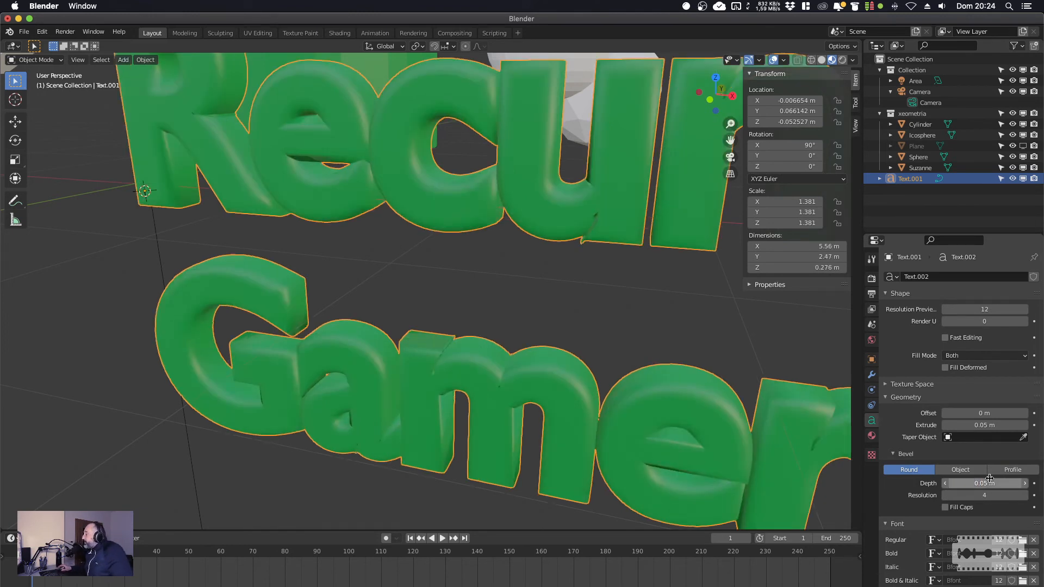
# Set the text's bevel depth to 0.02 m and check the shape of both lines.
pyautogui.click(987, 484)
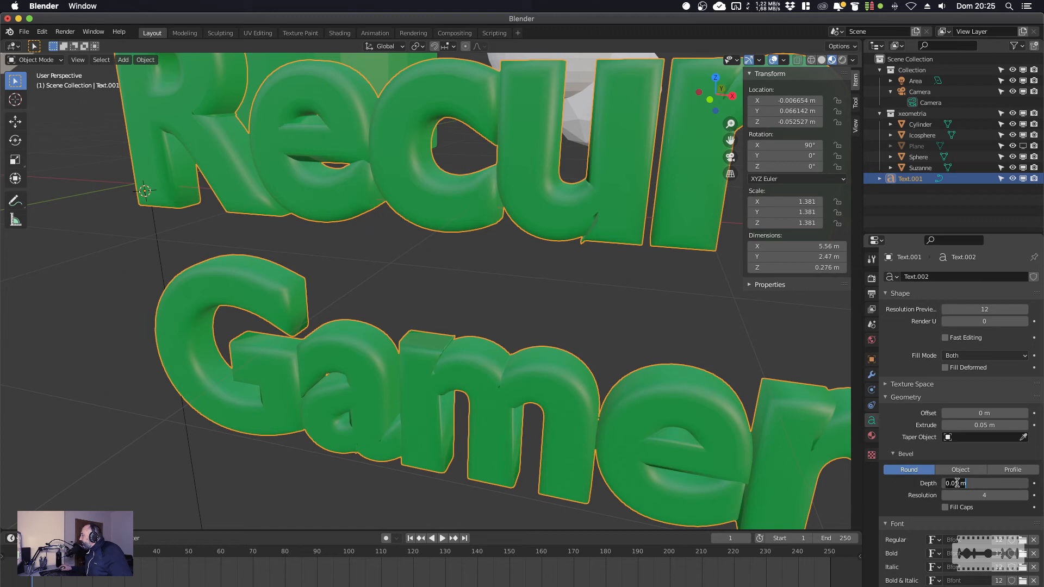
pyautogui.press('BackSpace')
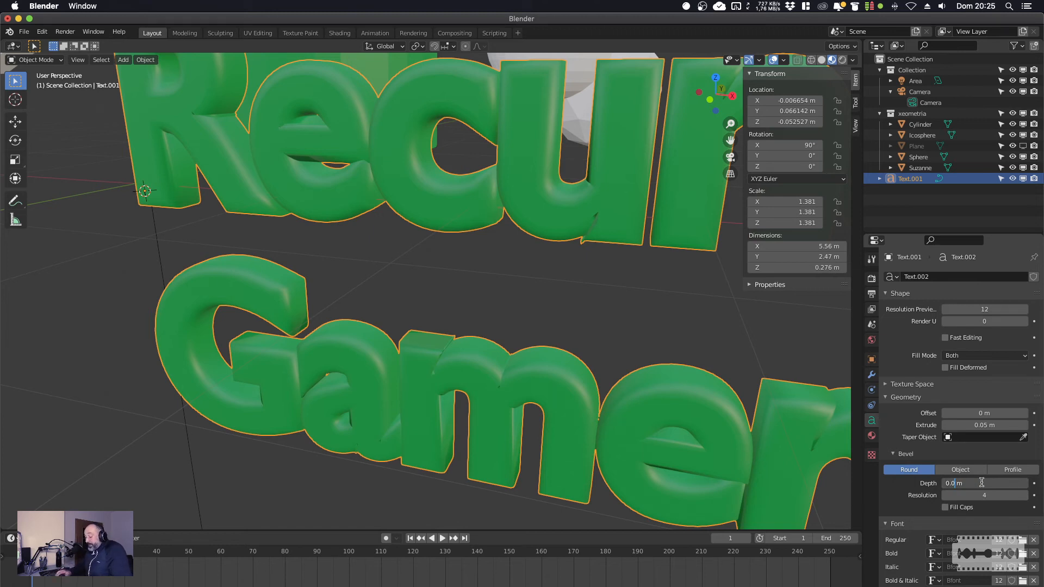
pyautogui.write('2')
pyautogui.press('Return')
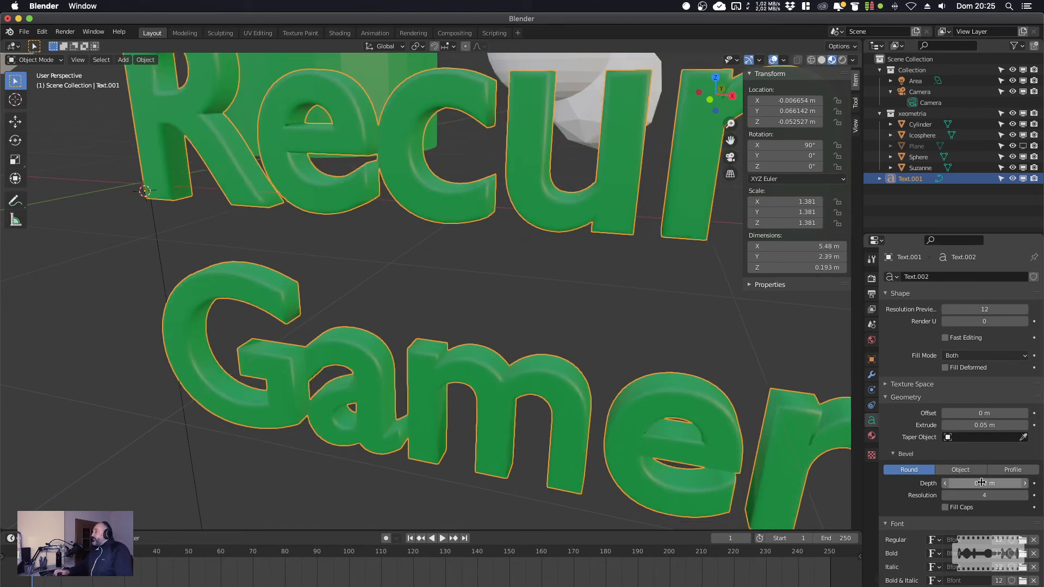
pyautogui.keyDown('shift'); pyautogui.moveTo(664, 422); pyautogui.dragTo(580, 421, button='middle'); pyautogui.keyUp('shift')
pyautogui.scroll(-6, 581, 423)
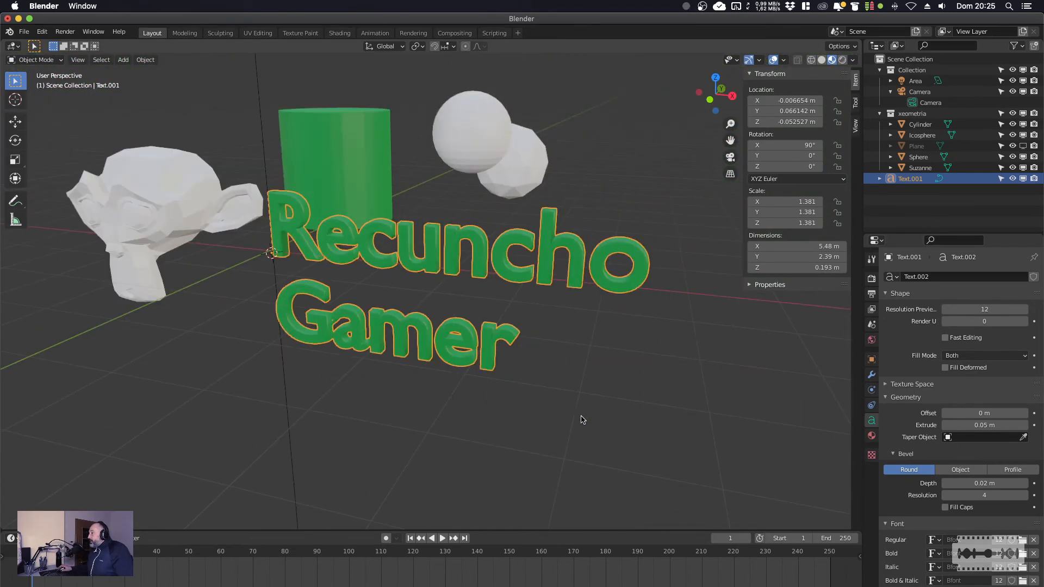
pyautogui.scroll(3, 581, 422)
pyautogui.scroll(-1, 582, 420)
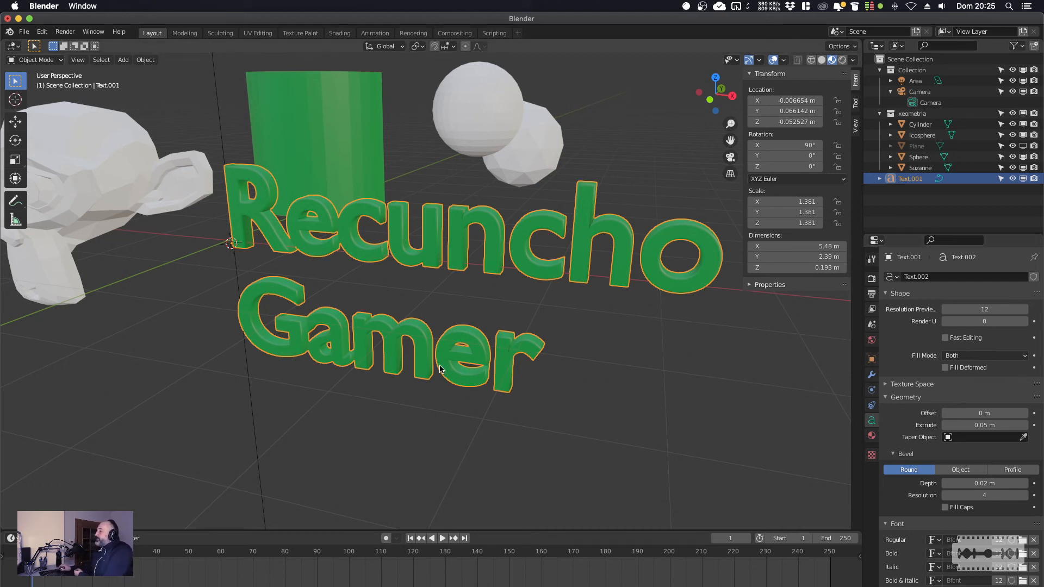
# Switch the viewport to rendered shading and inspect the bevelled letters from near and far.
pyautogui.click(843, 60)
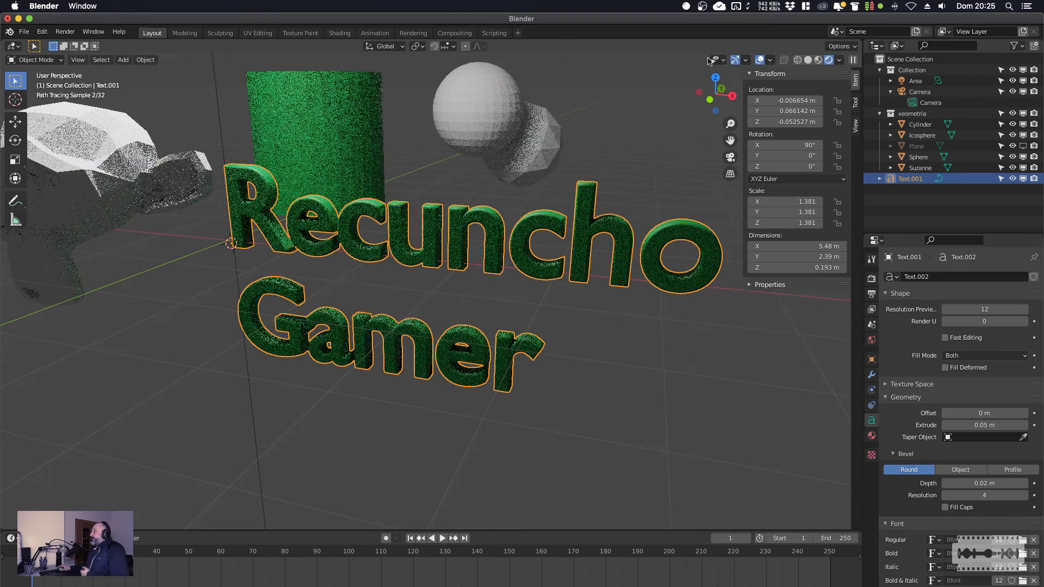
pyautogui.scroll(5, 455, 251)
pyautogui.scroll(-8, 457, 247)
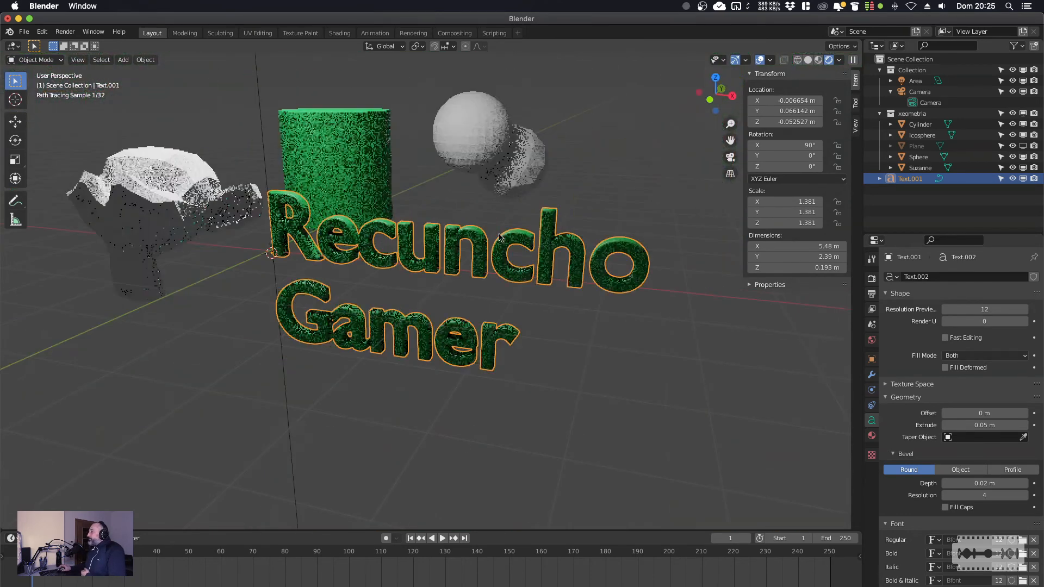
pyautogui.scroll(5, 566, 223)
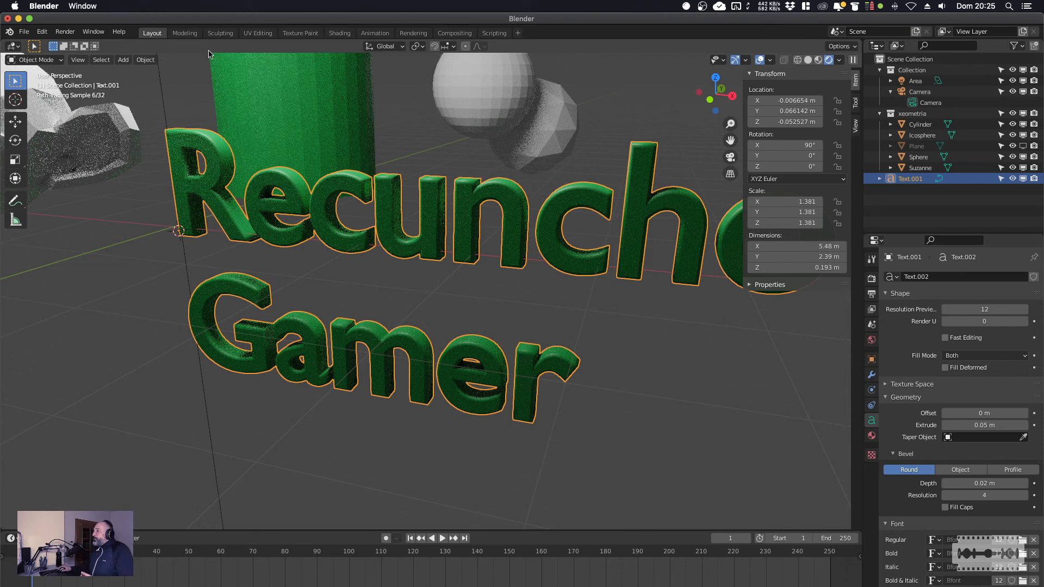
# Search the add-ons in the preferences for "svg", close the preferences and look for the file import options.
pyautogui.click(42, 33)
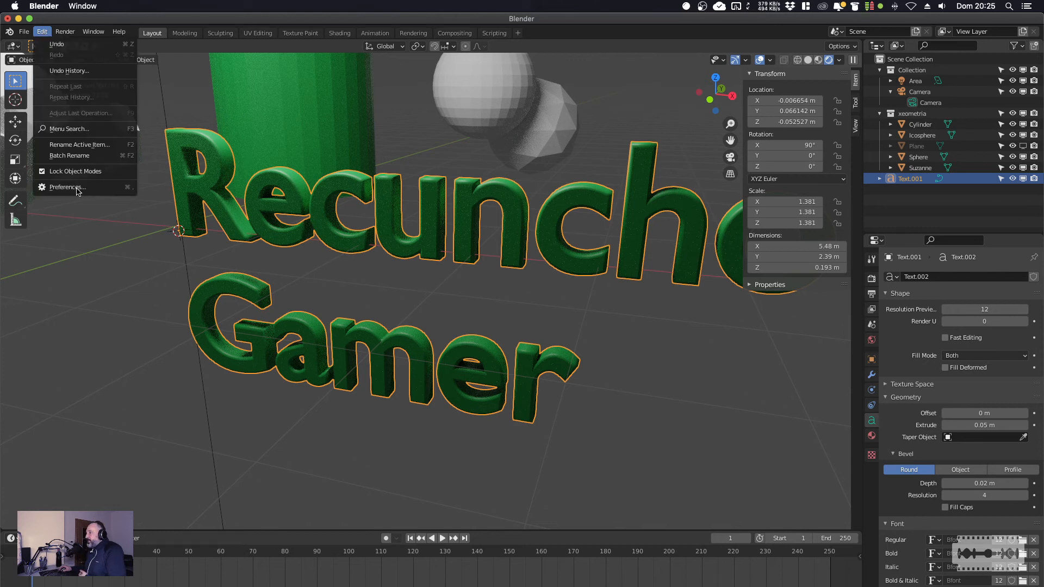
pyautogui.click(66, 188)
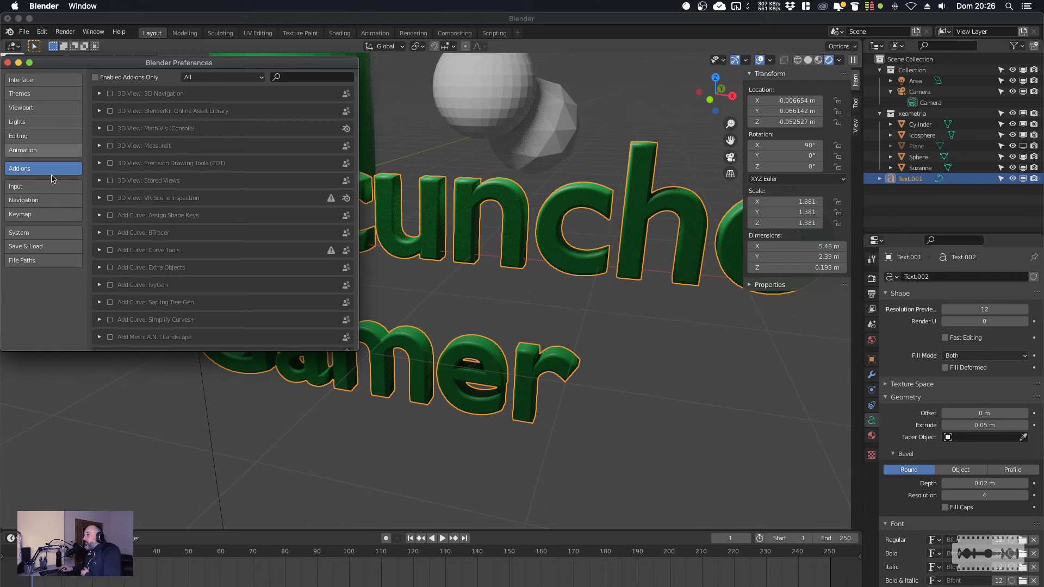
pyautogui.moveTo(103, 62); pyautogui.dragTo(202, 131)
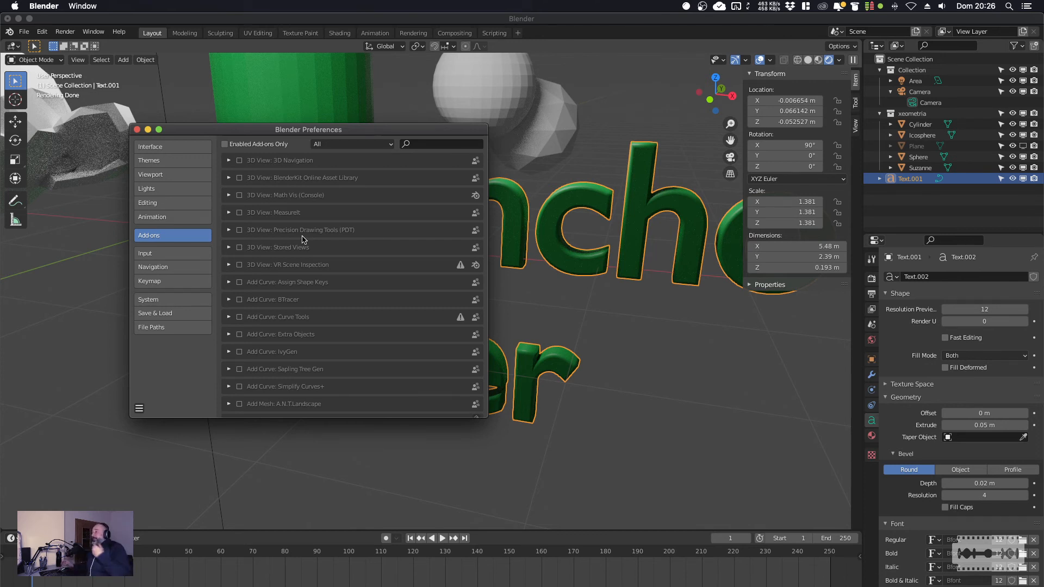
pyautogui.click(435, 144)
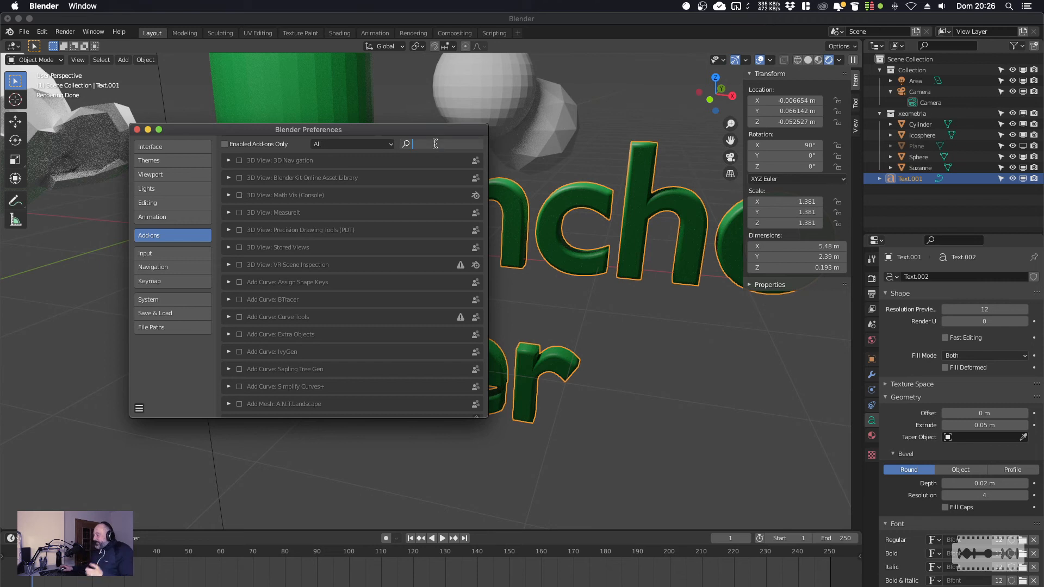
pyautogui.write('svg')
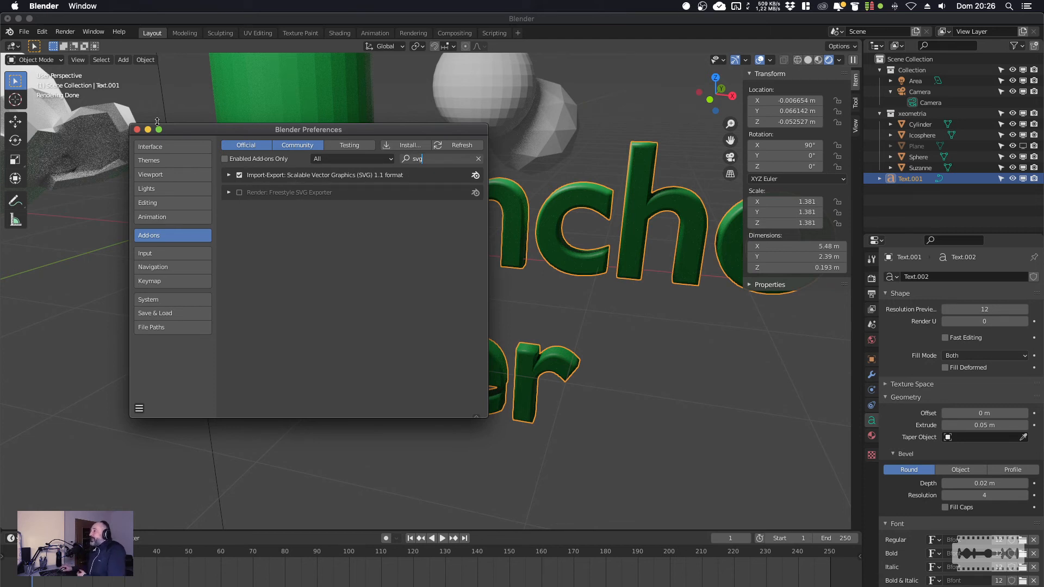
pyautogui.click(137, 130)
pyautogui.click(24, 32)
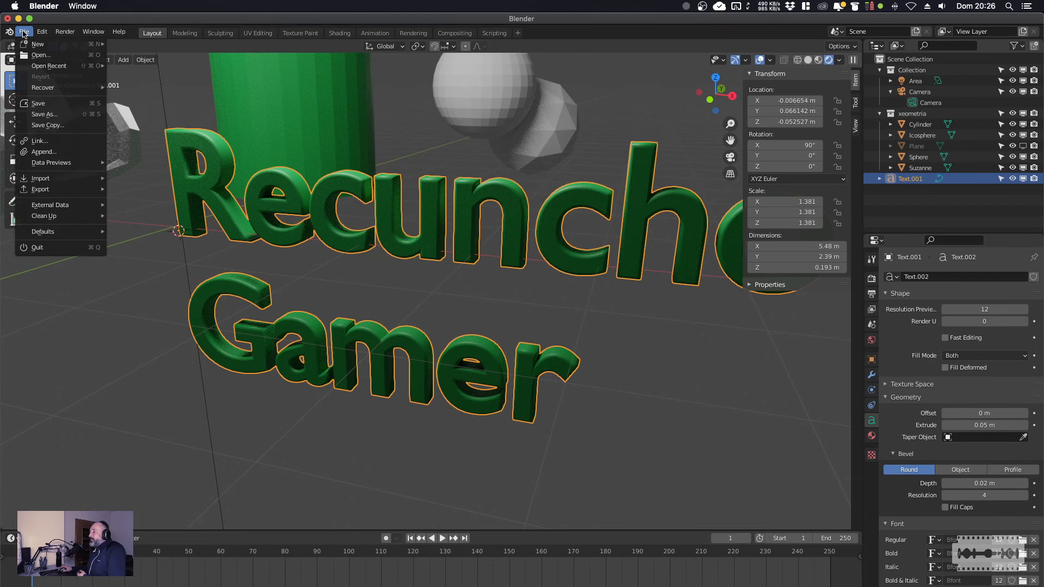
pyautogui.moveTo(58, 181)
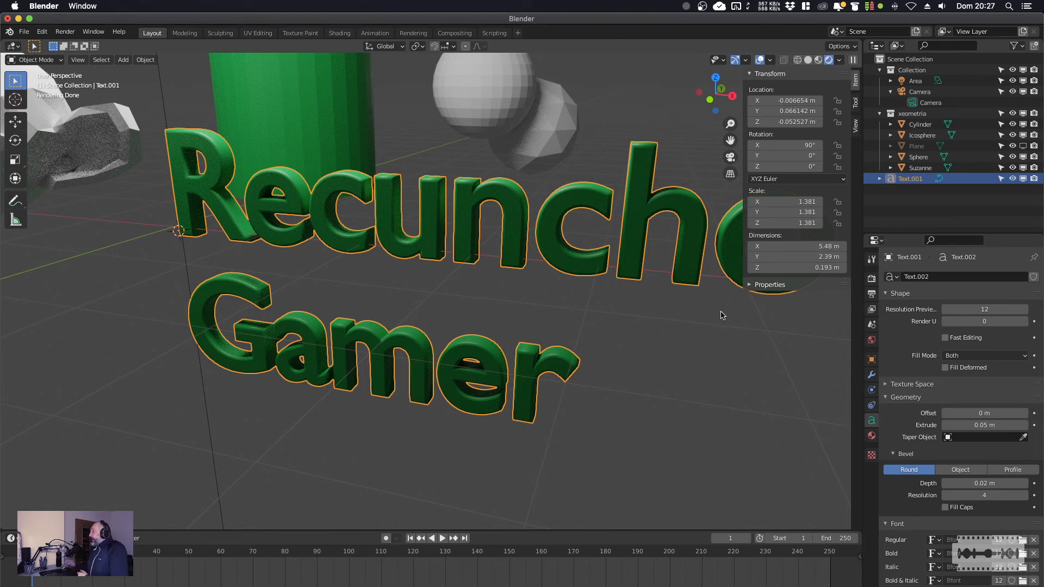
# Look over the curve types available for adding to the scene.
pyautogui.scroll(-2, 546, 255)
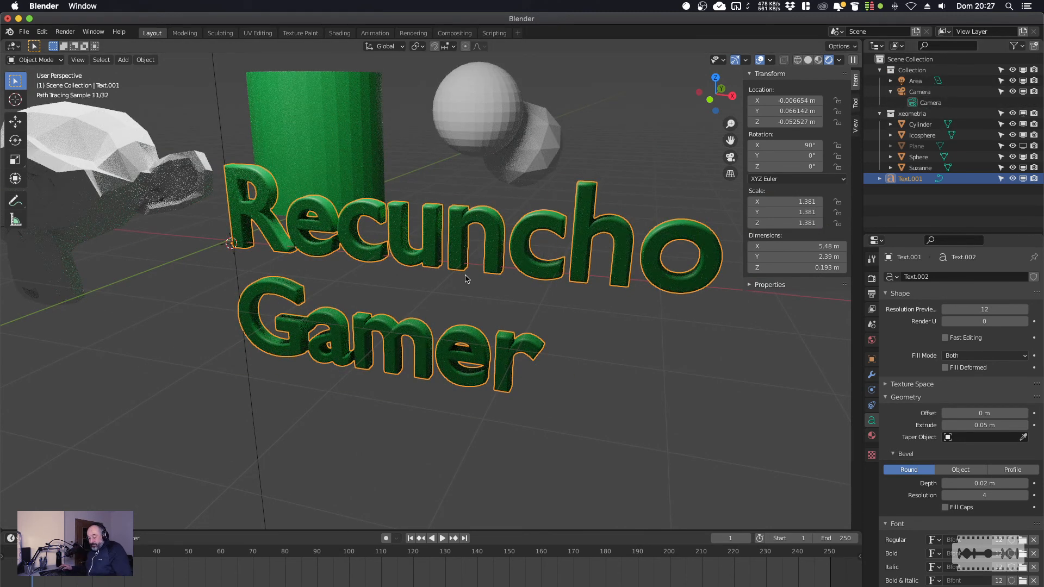
pyautogui.hotkey('shift', 'a')
pyautogui.moveTo(450, 244)
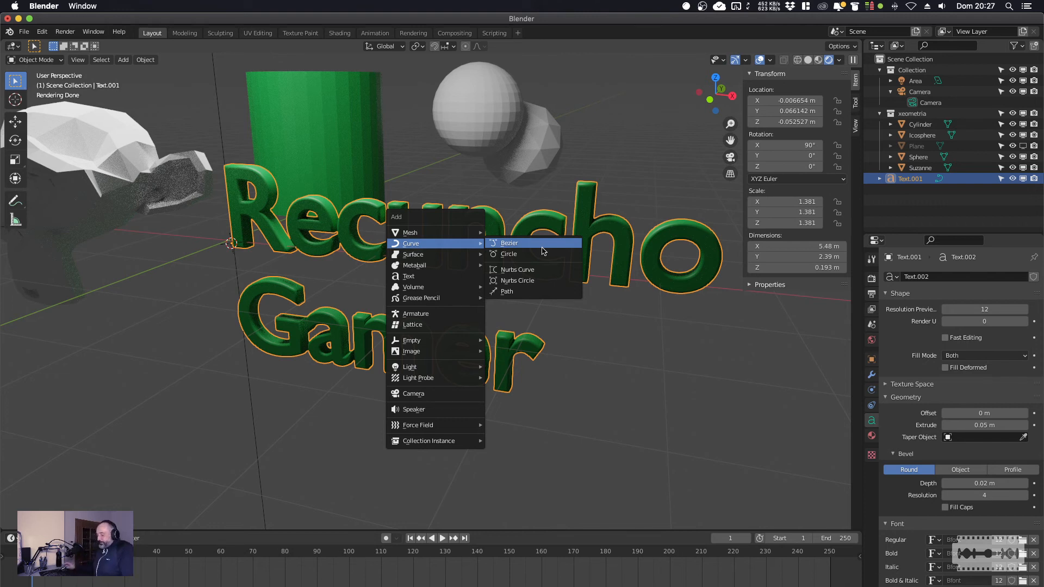
pyautogui.press('super+Tab')
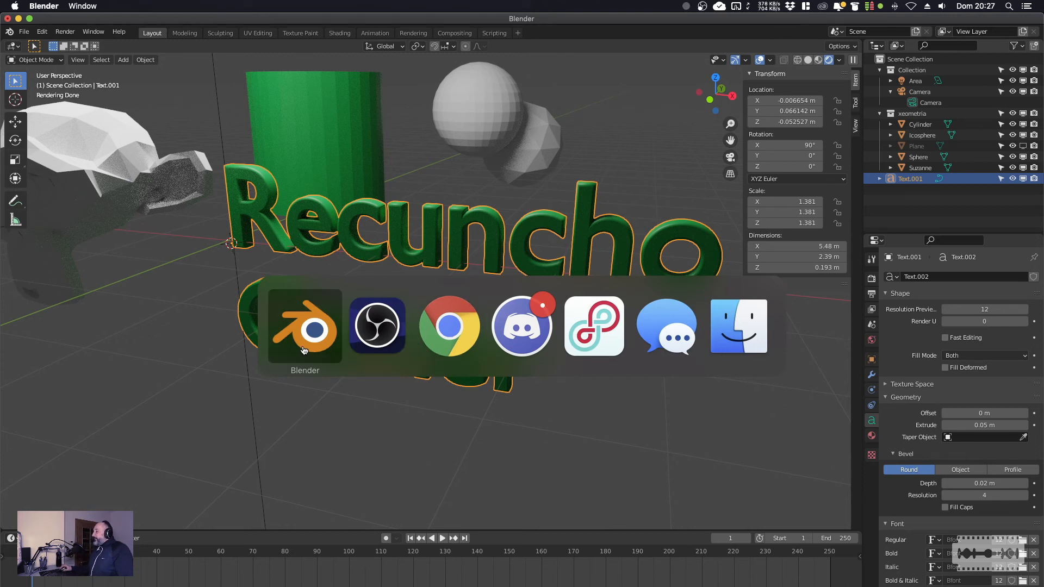
pyautogui.click(450, 333)
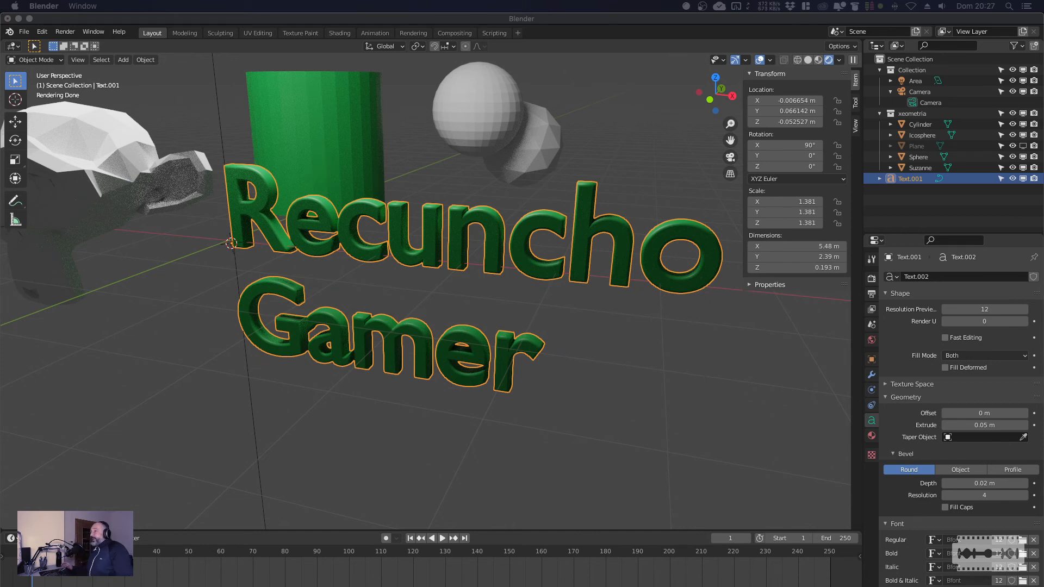
pyautogui.press('super+Tab')
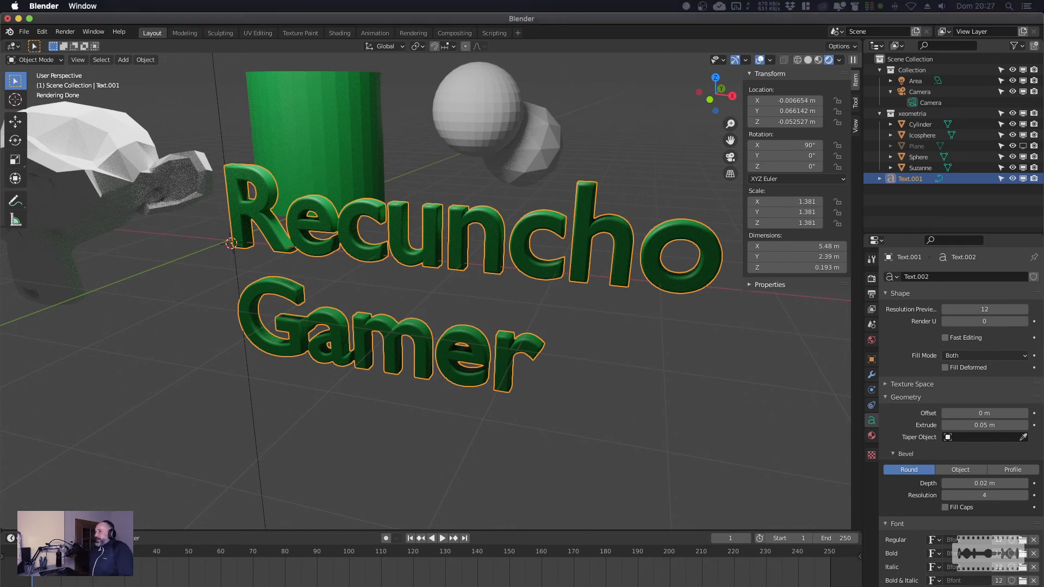
# Make the hidden Plane visible in the viewport again beneath the text.
pyautogui.press('super+Tab')
pyautogui.press('super+Tab')
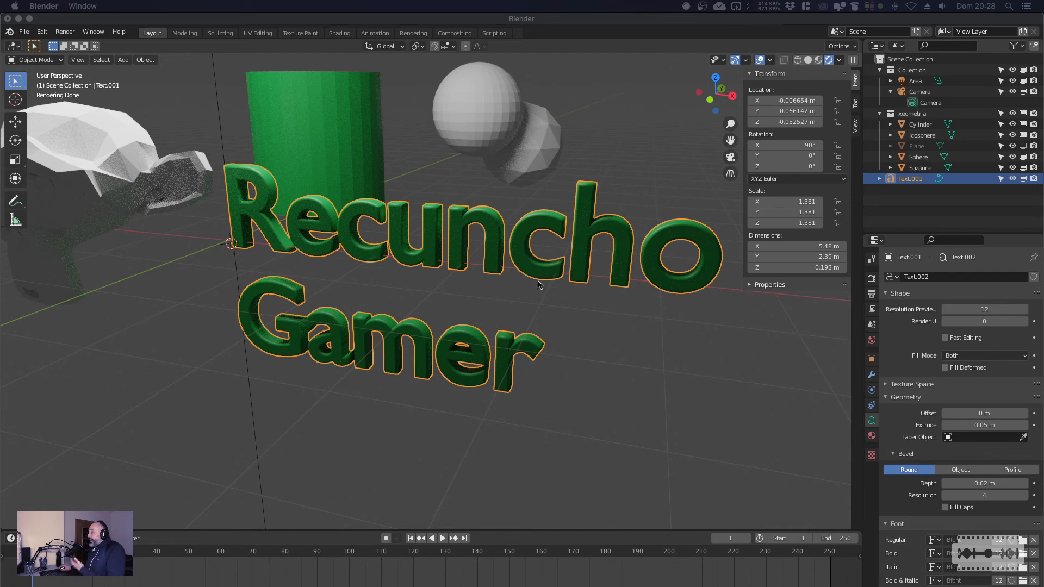
pyautogui.click(1023, 145)
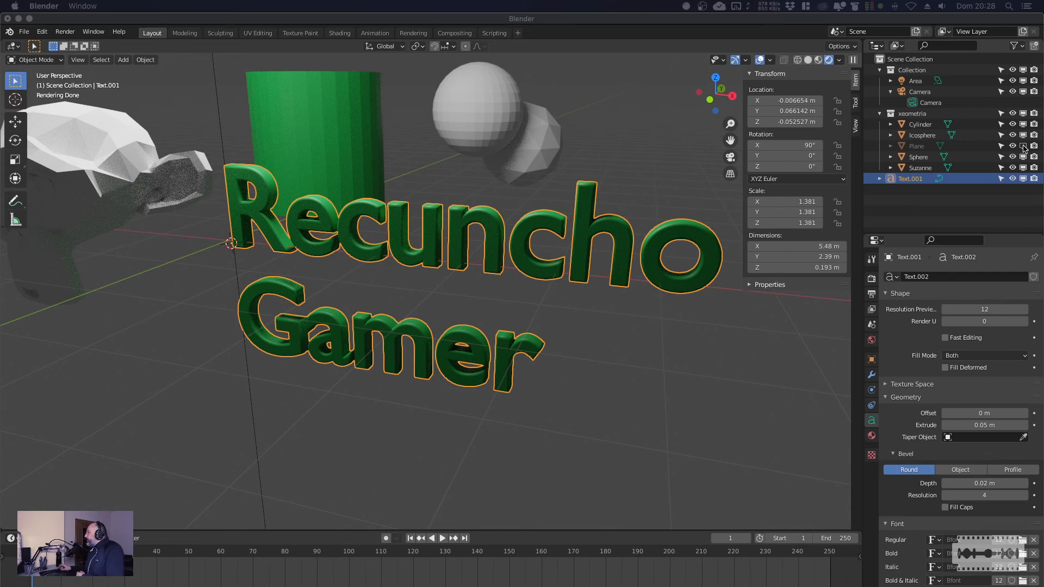
pyautogui.click(528, 265)
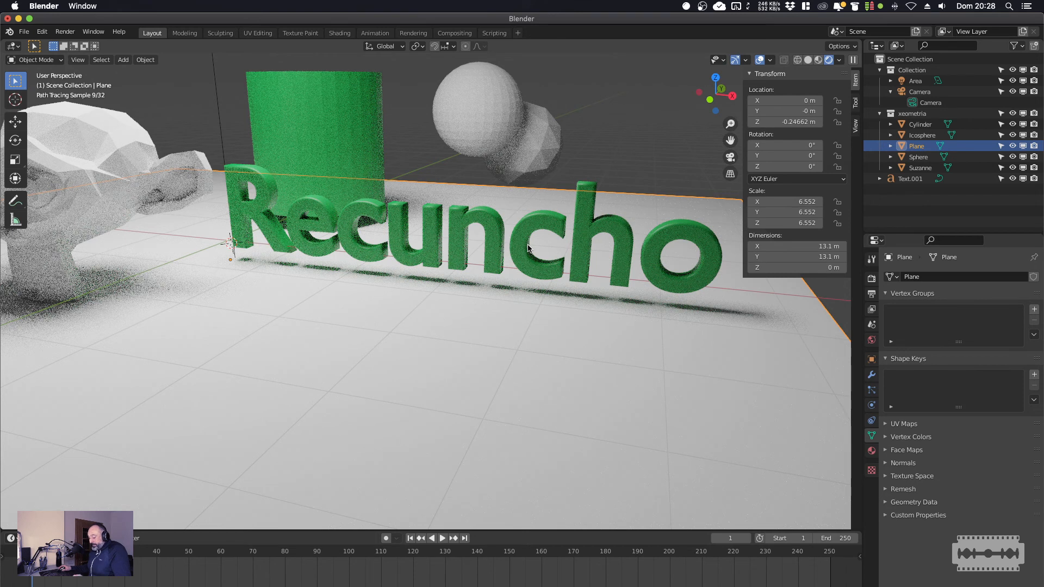
pyautogui.press('b')
pyautogui.press('Escape')
# Raise the "Recuncho Gamer" text about 1.22 m along the global Z axis so both lines clear the plane.
pyautogui.click(527, 239)
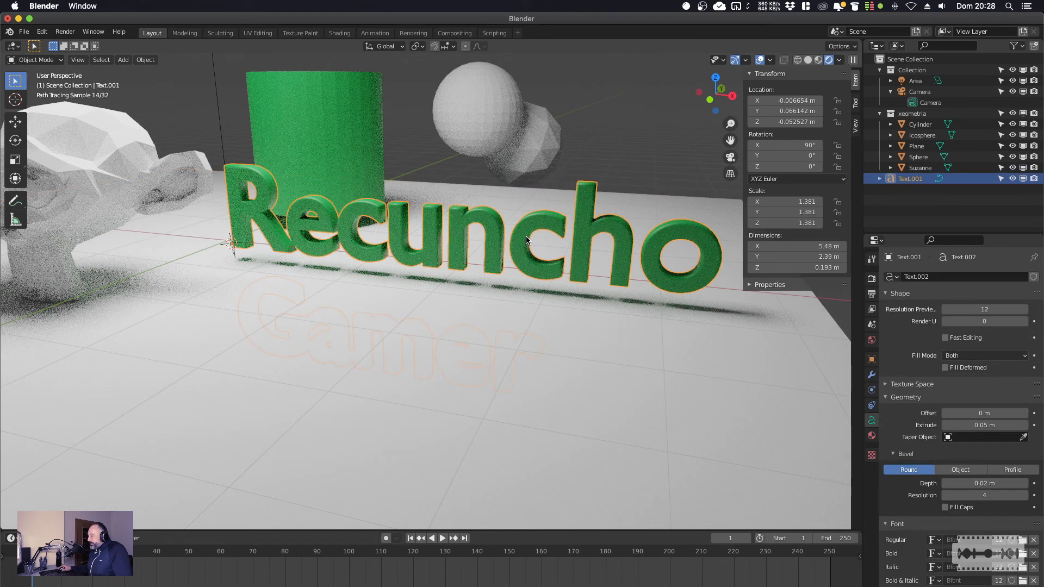
pyautogui.press('g')
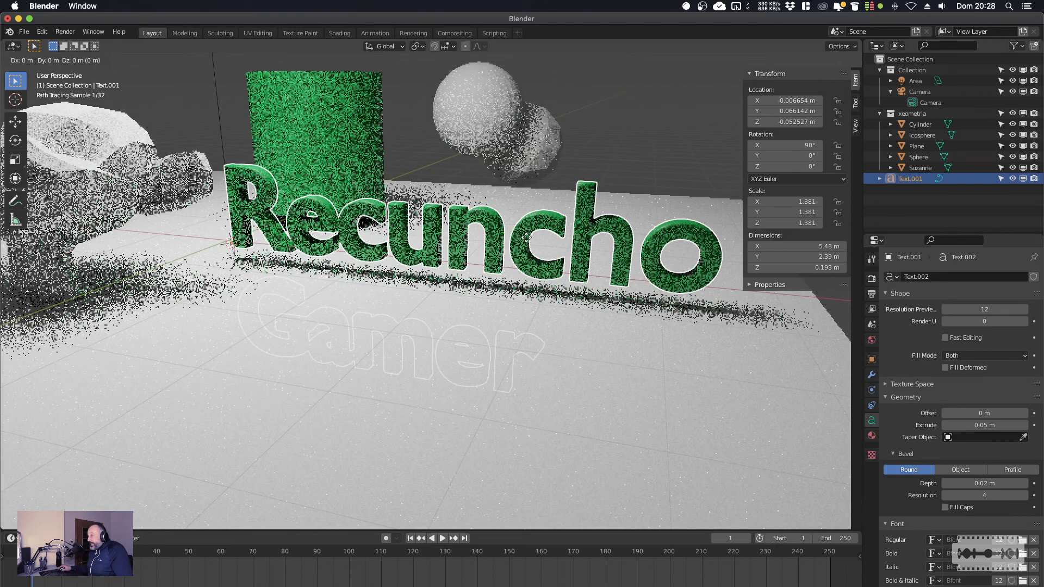
pyautogui.press('z')
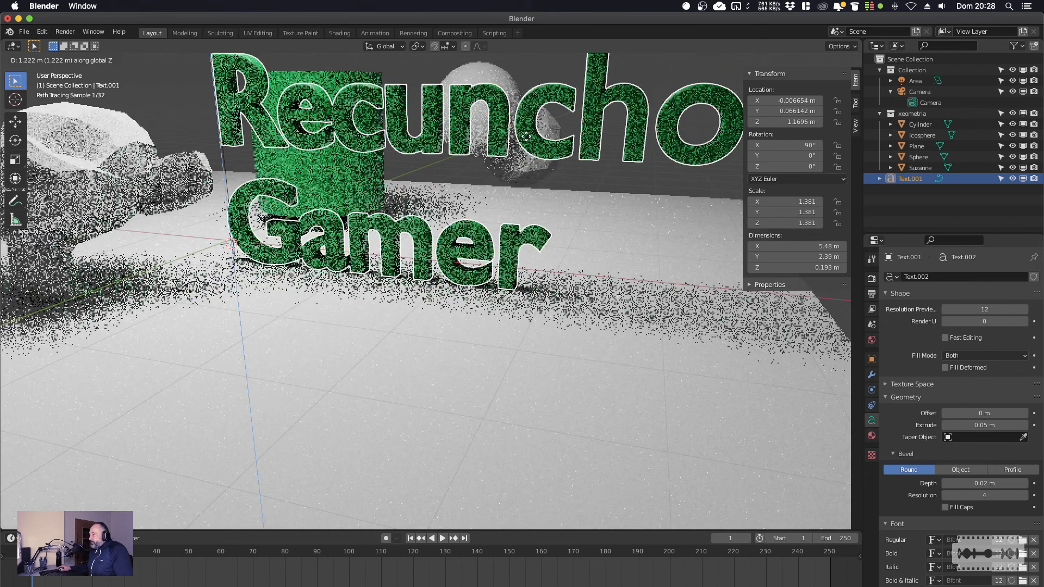
pyautogui.click(526, 137)
# Move the text along the global X axis to a location of about -0.41 m.
pyautogui.press('g')
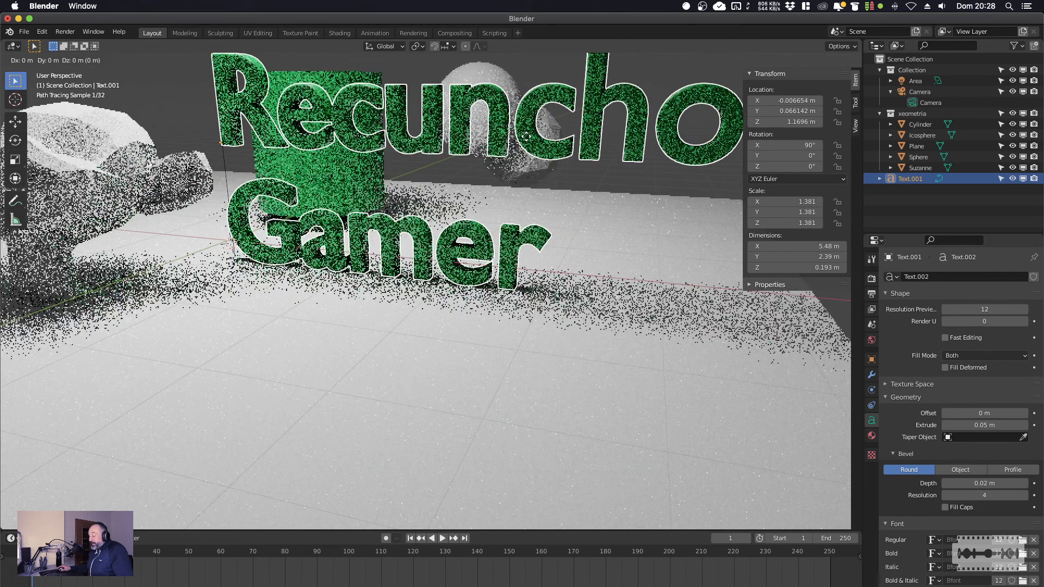
pyautogui.press('x')
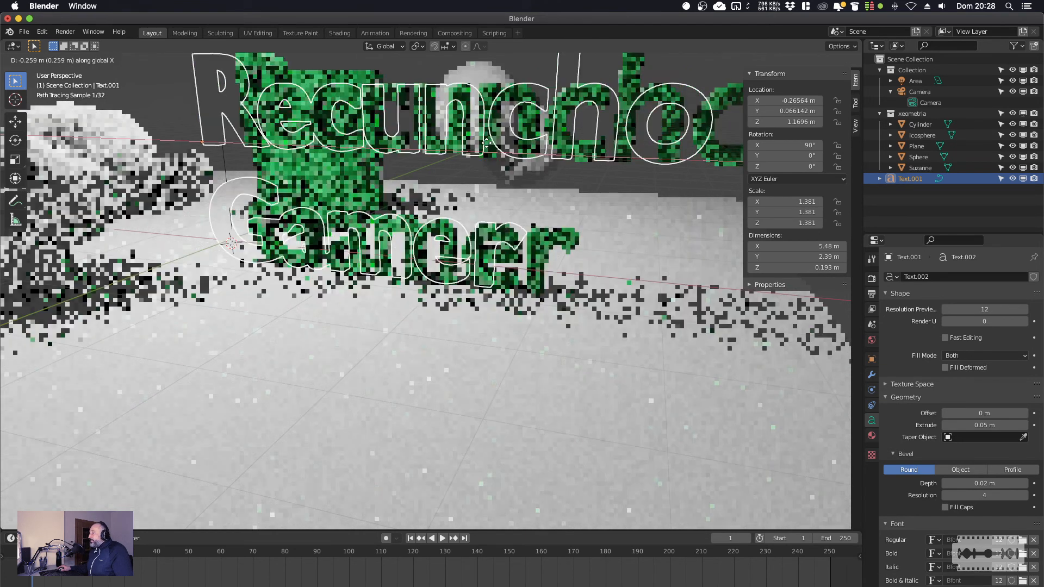
pyautogui.click(500, 178)
pyautogui.scroll(-4, 500, 180)
pyautogui.scroll(2, 498, 182)
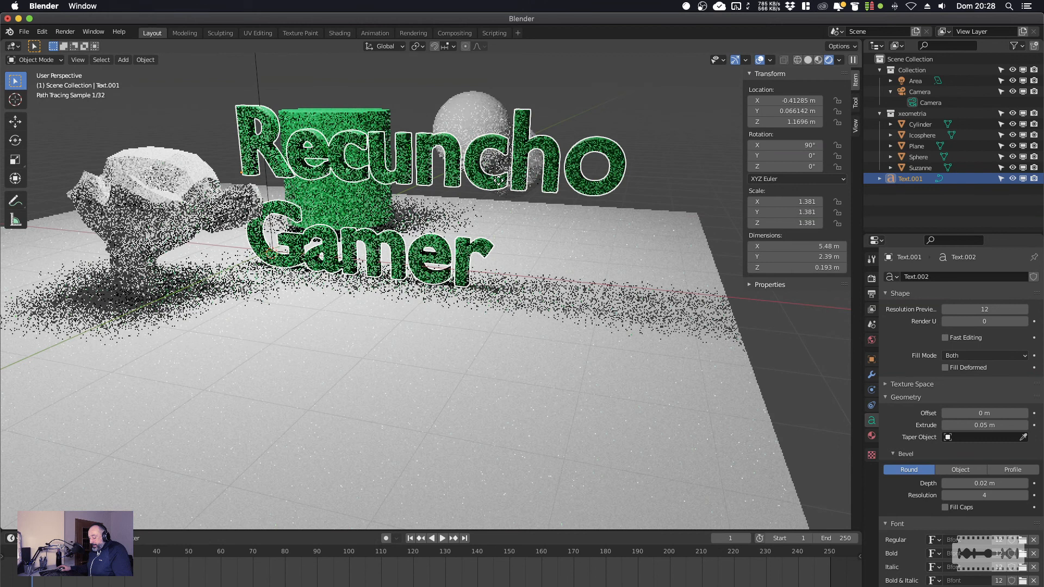
# Move the text about 0.056 m along the global Y axis.
pyautogui.press('g')
pyautogui.press('y')
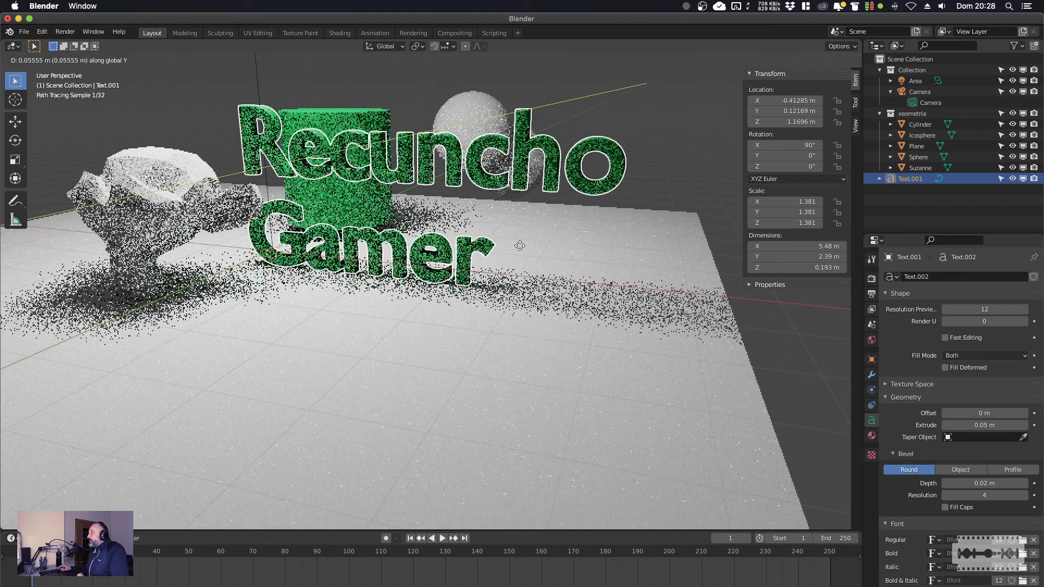
pyautogui.click(520, 245)
# Switch the viewport to material preview shading and view the whole scene through the camera.
pyautogui.click(821, 61)
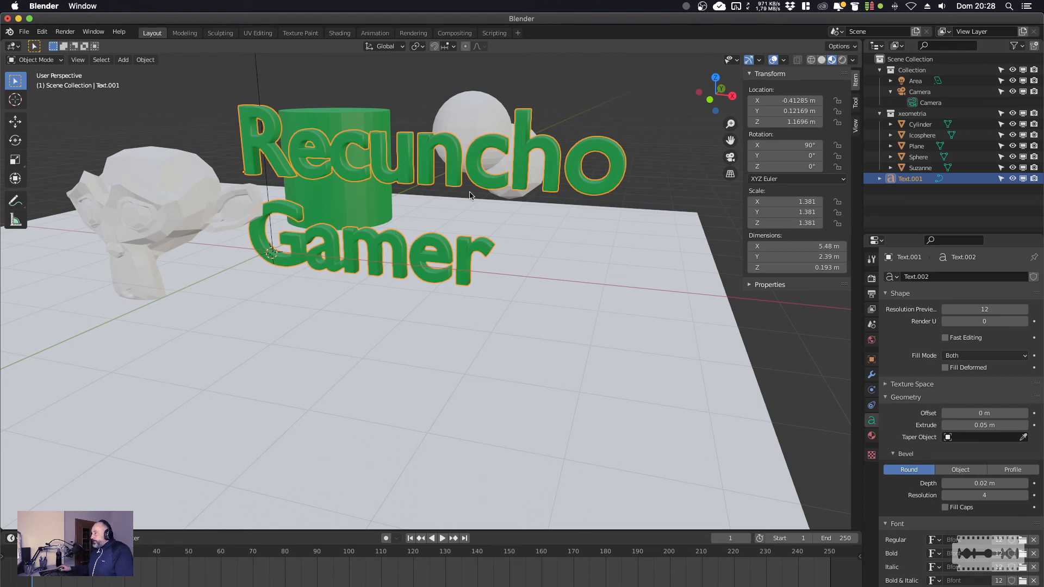
pyautogui.scroll(-3, 471, 196)
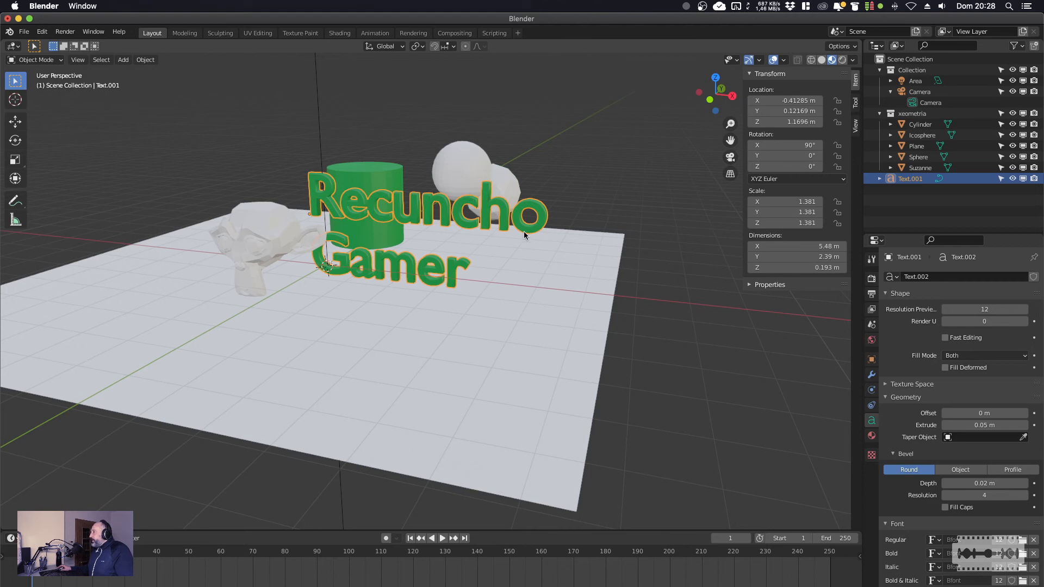
pyautogui.scroll(-4, 594, 227)
pyautogui.scroll(6, 596, 226)
pyautogui.scroll(-4, 598, 225)
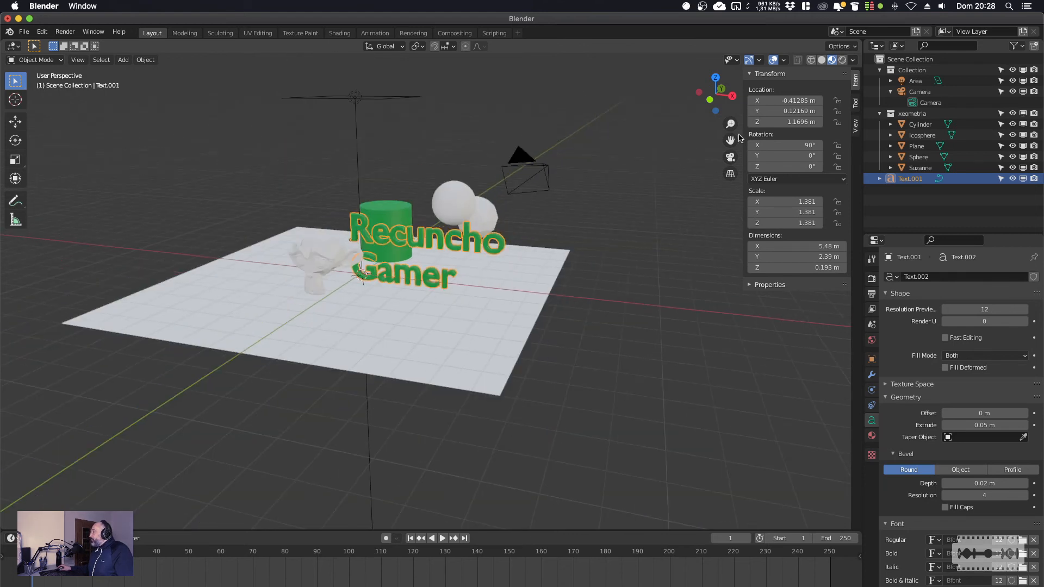
pyautogui.click(732, 159)
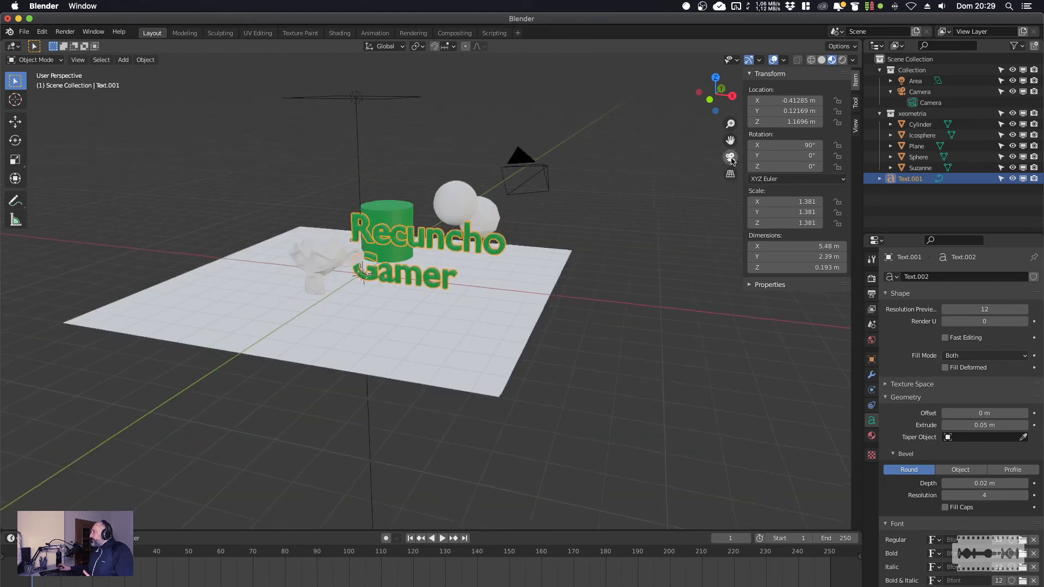
pyautogui.scroll(-8, 577, 181)
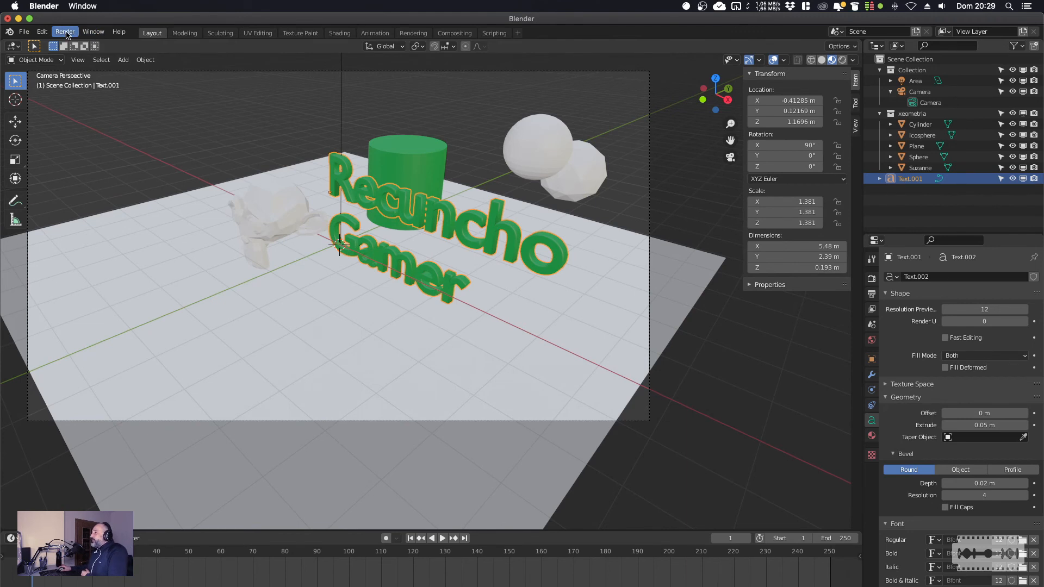
# Set the output resolution percentage to 25% and render a still image from the camera.
pyautogui.click(872, 279)
pyautogui.click(872, 295)
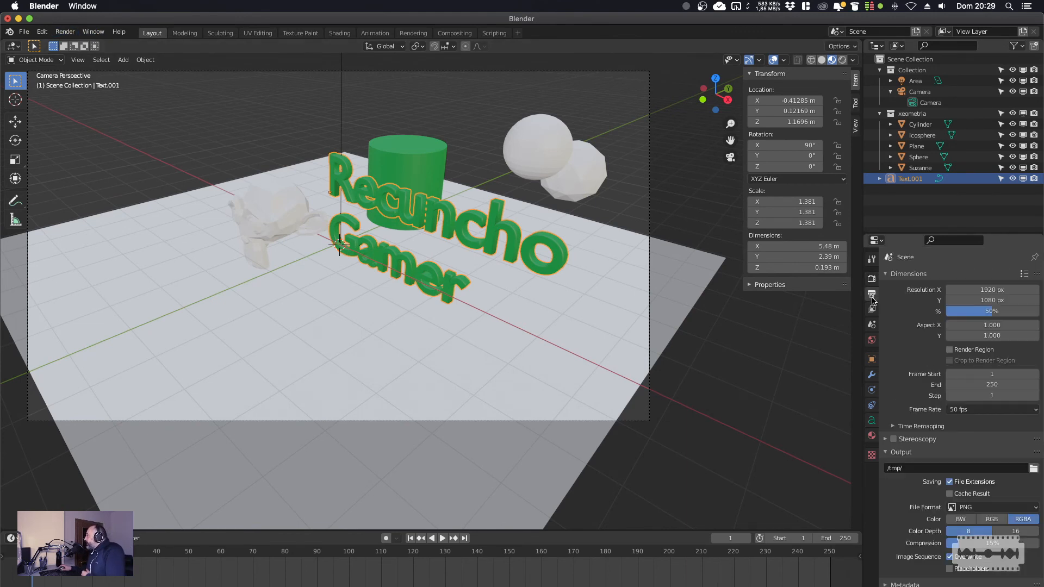
pyautogui.click(985, 312)
pyautogui.write('25')
pyautogui.press('Return')
pyautogui.click(64, 34)
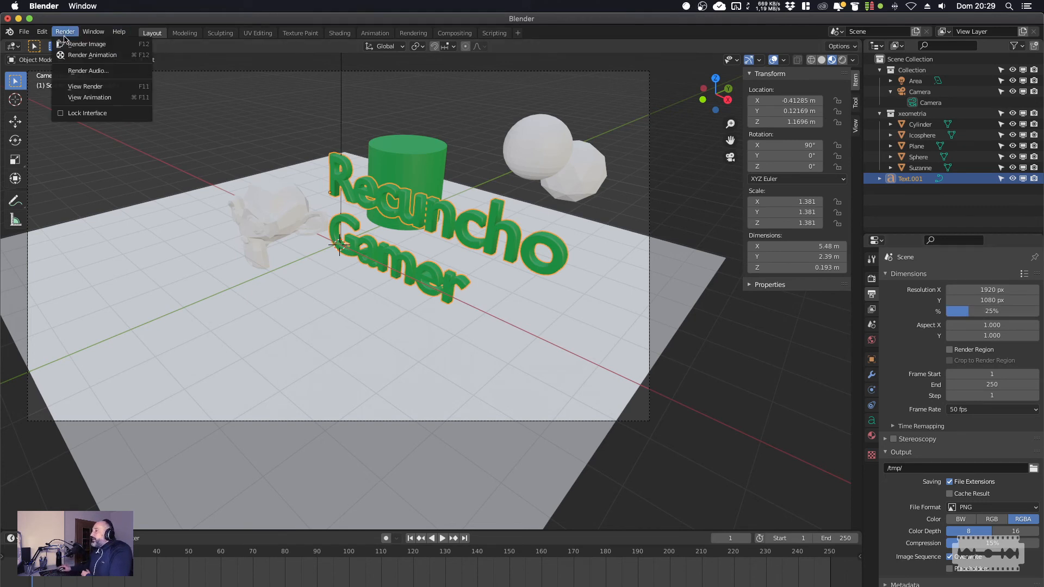
pyautogui.click(82, 46)
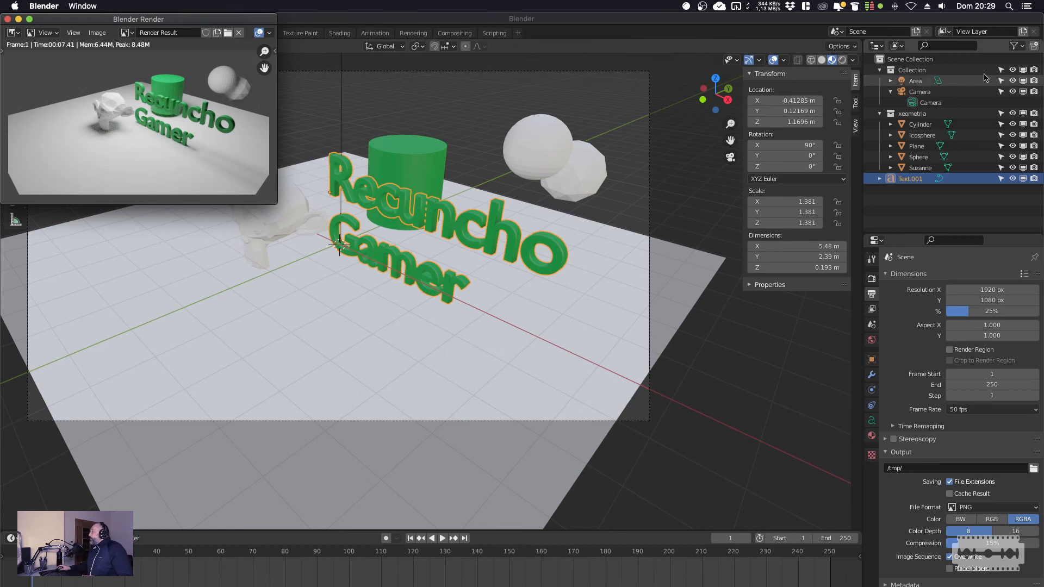
# Select the Area light and shrink the timeline to give the 3D viewport more height.
pyautogui.click(920, 81)
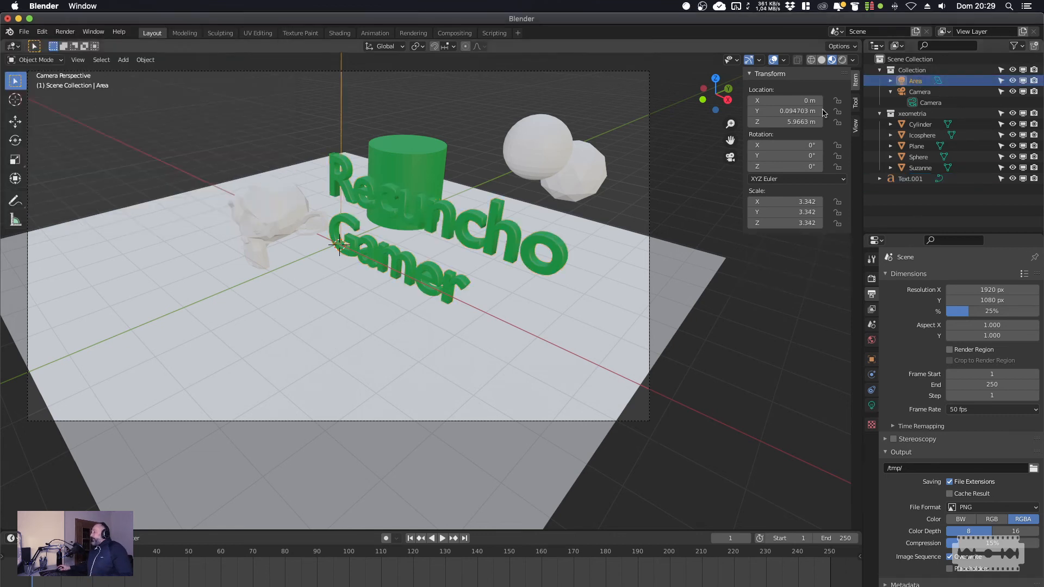
pyautogui.scroll(-3, 539, 204)
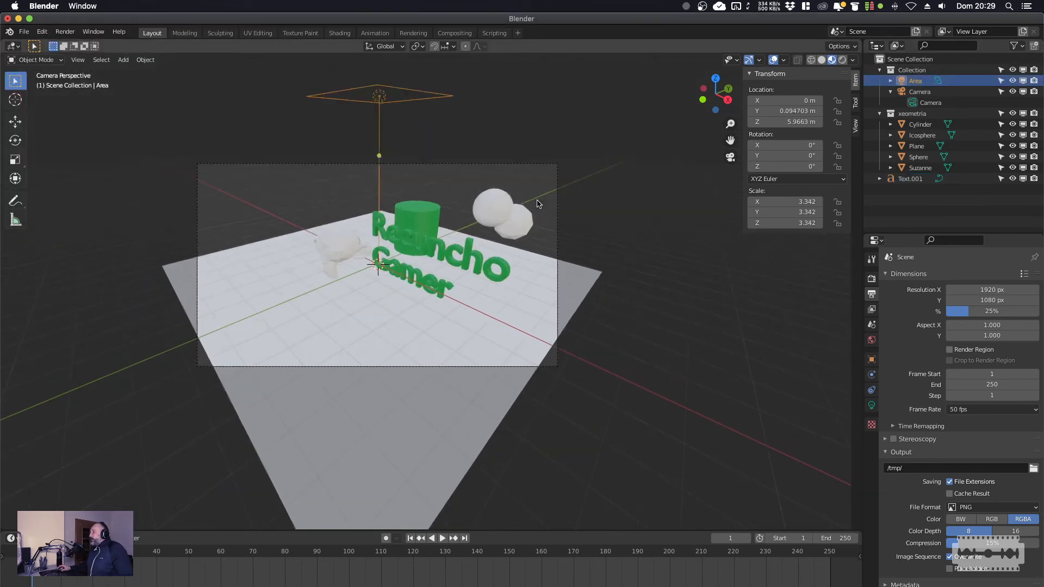
pyautogui.scroll(1, 539, 204)
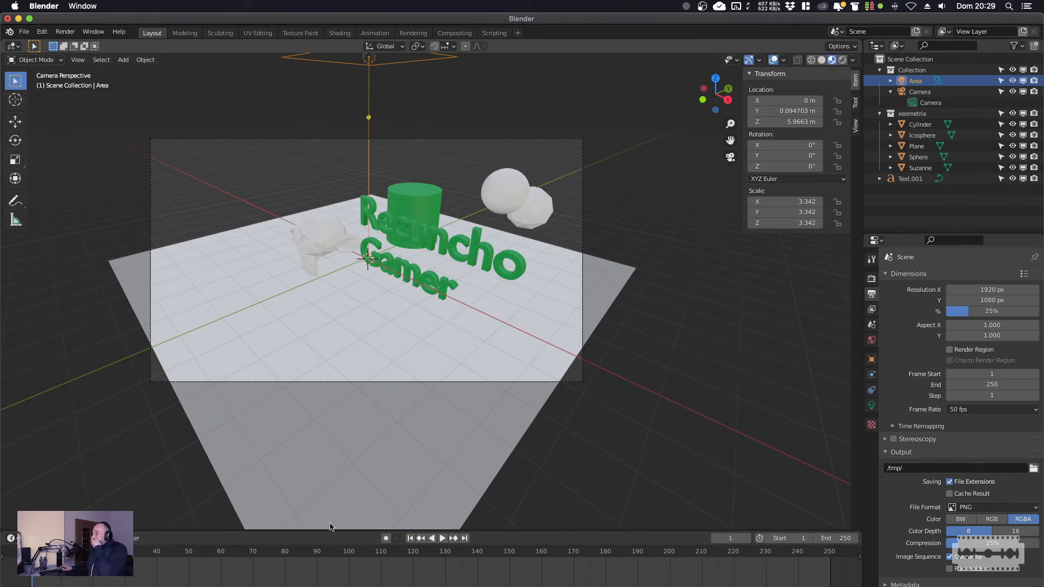
pyautogui.moveTo(570, 530); pyautogui.dragTo(571, 577)
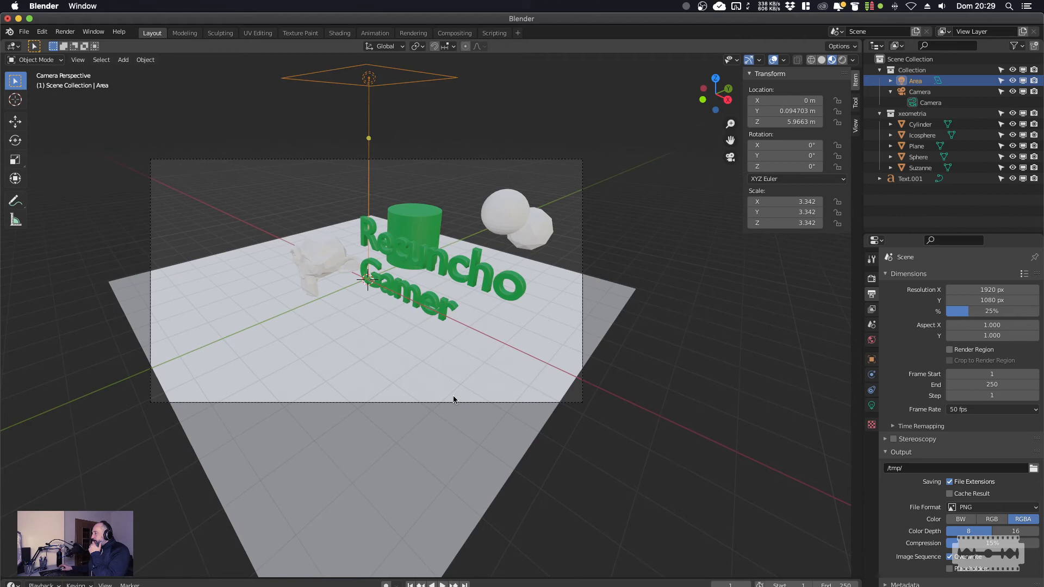
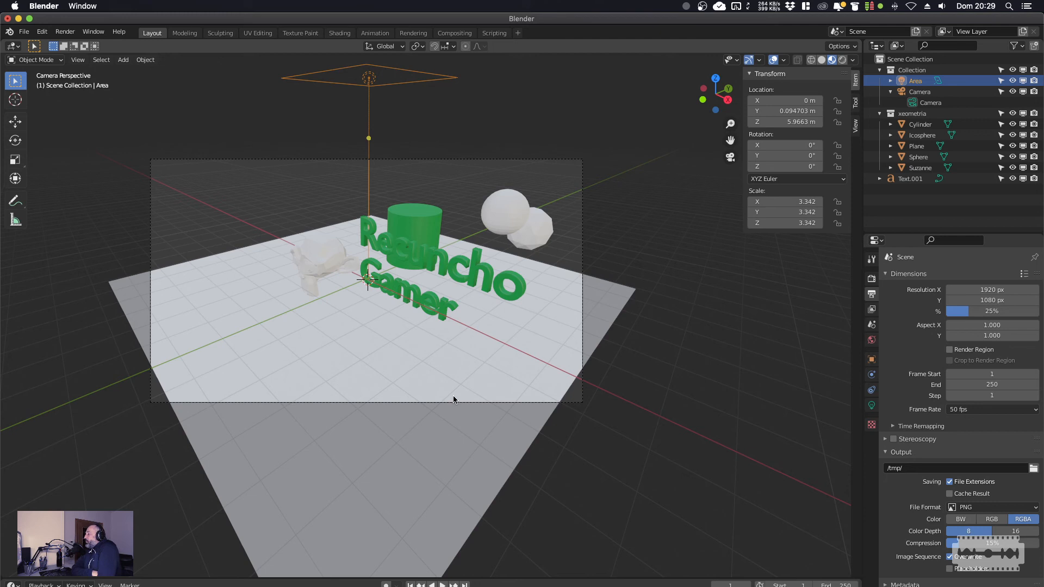
pyautogui.scroll(-1, 545, 282)
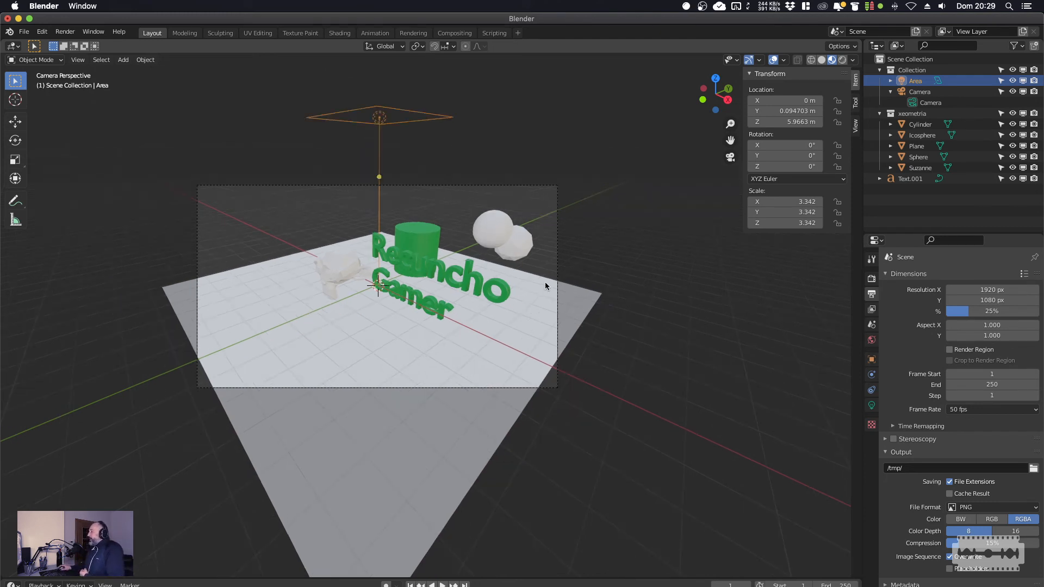
pyautogui.scroll(3, 544, 282)
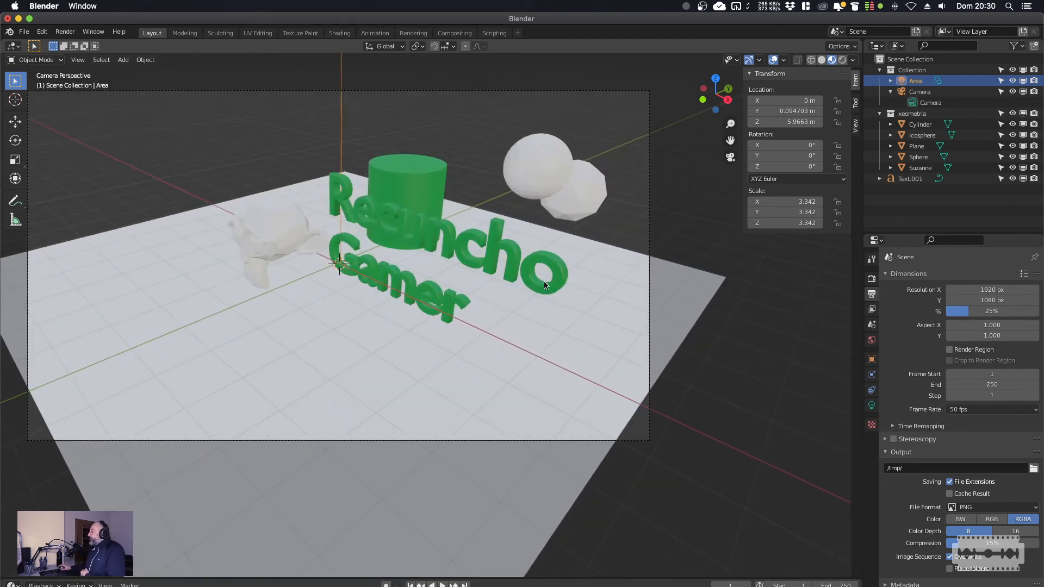
pyautogui.scroll(-1, 212, 144)
# Look through the viewport's region options and isolate the selected Area light in local view.
pyautogui.click(65, 32)
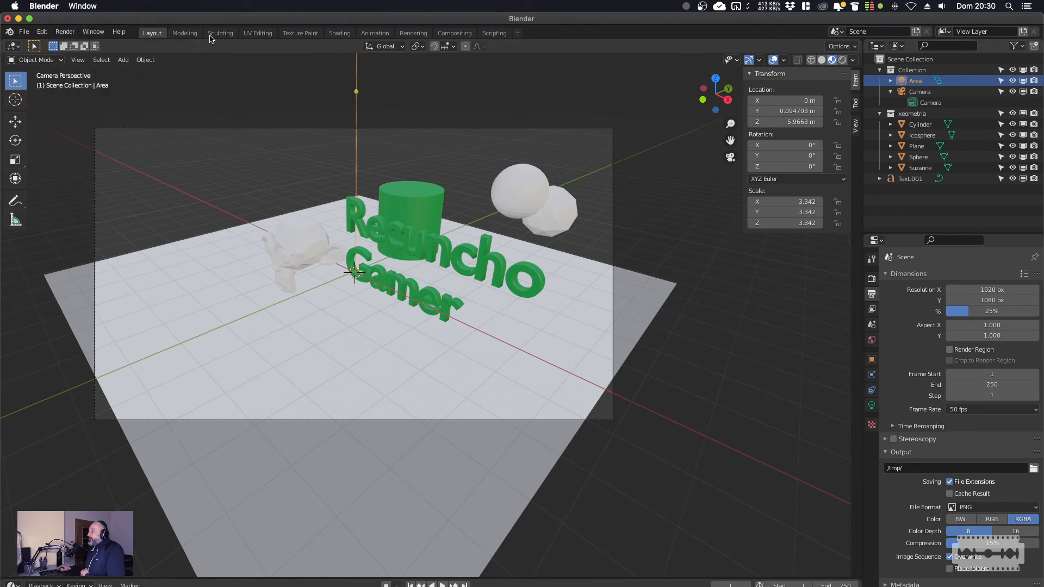
pyautogui.click(78, 60)
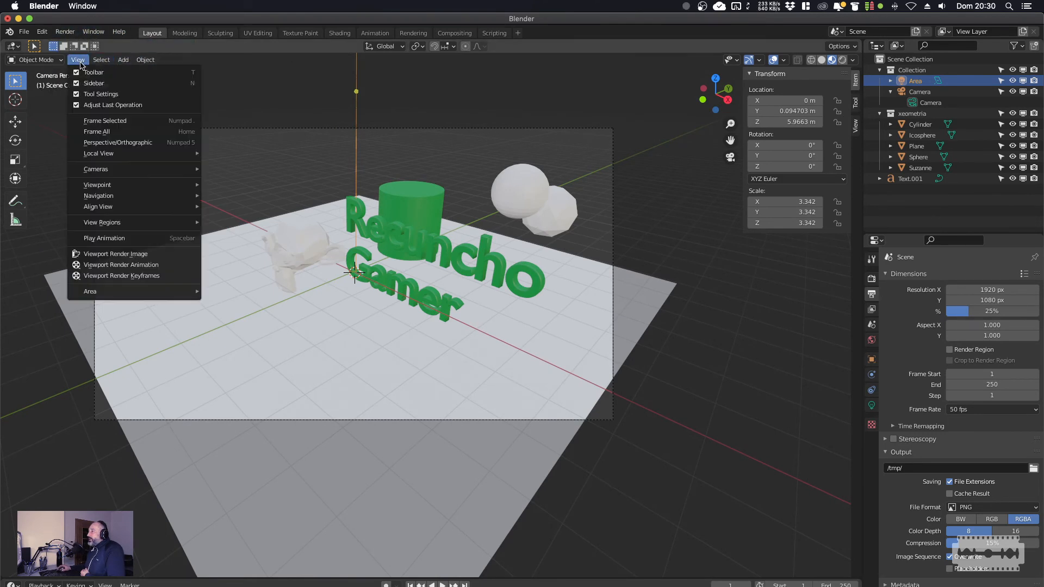
pyautogui.moveTo(137, 64)
pyautogui.moveTo(144, 226)
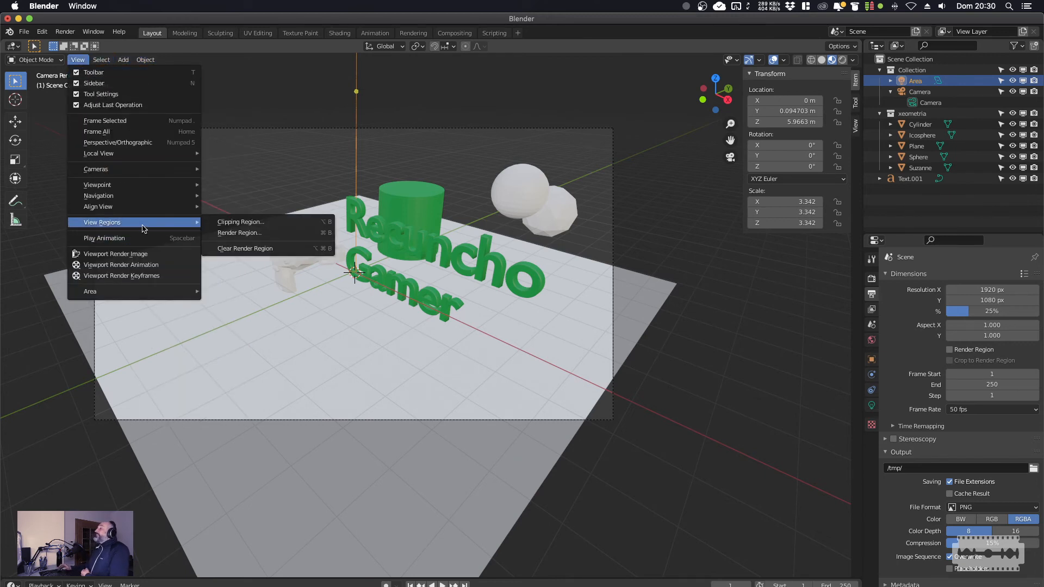
pyautogui.click(78, 61)
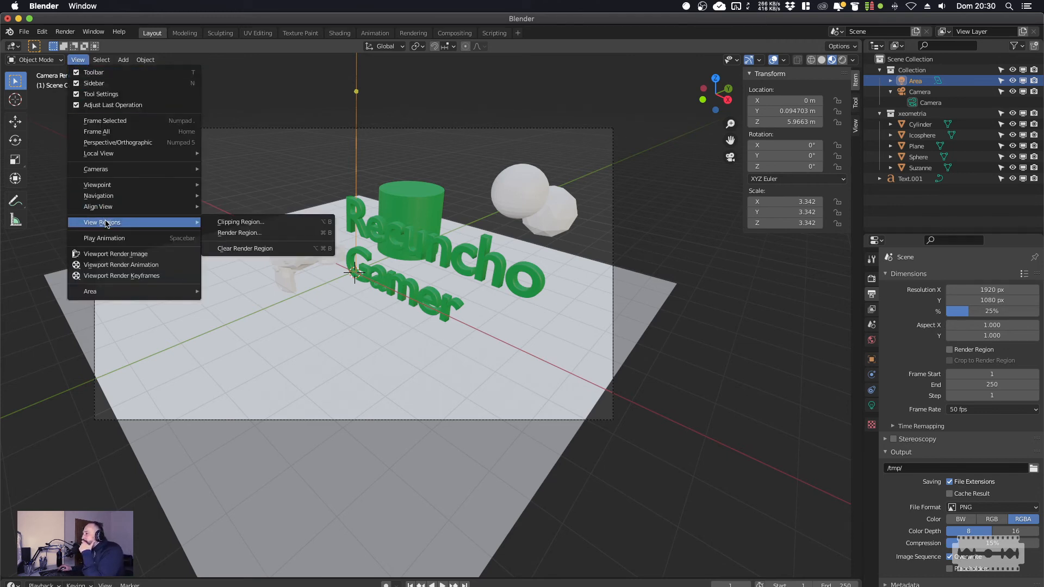
pyautogui.moveTo(132, 155)
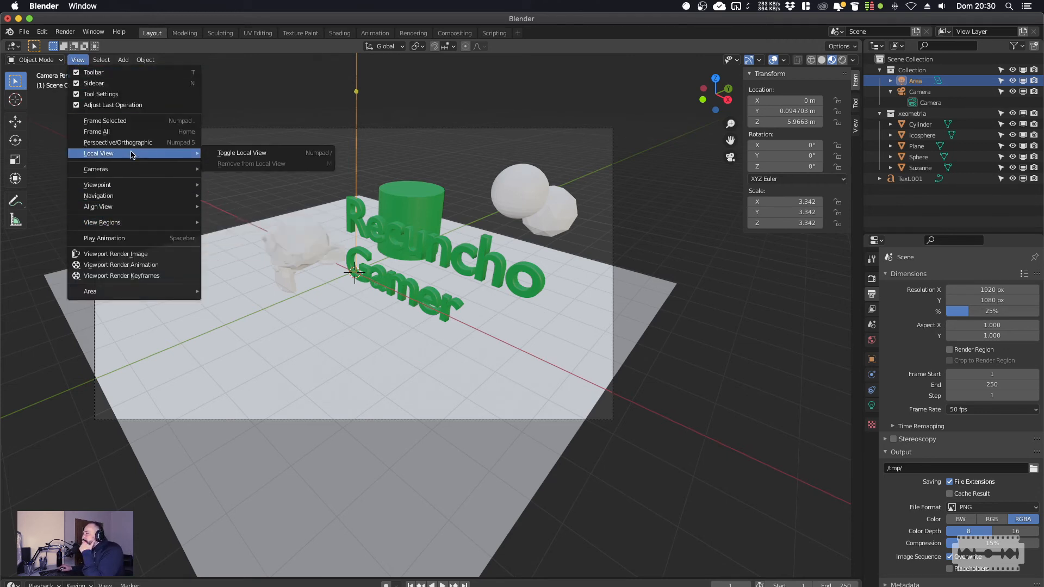
pyautogui.click(217, 154)
pyautogui.scroll(-4, 494, 433)
pyautogui.scroll(4, 493, 433)
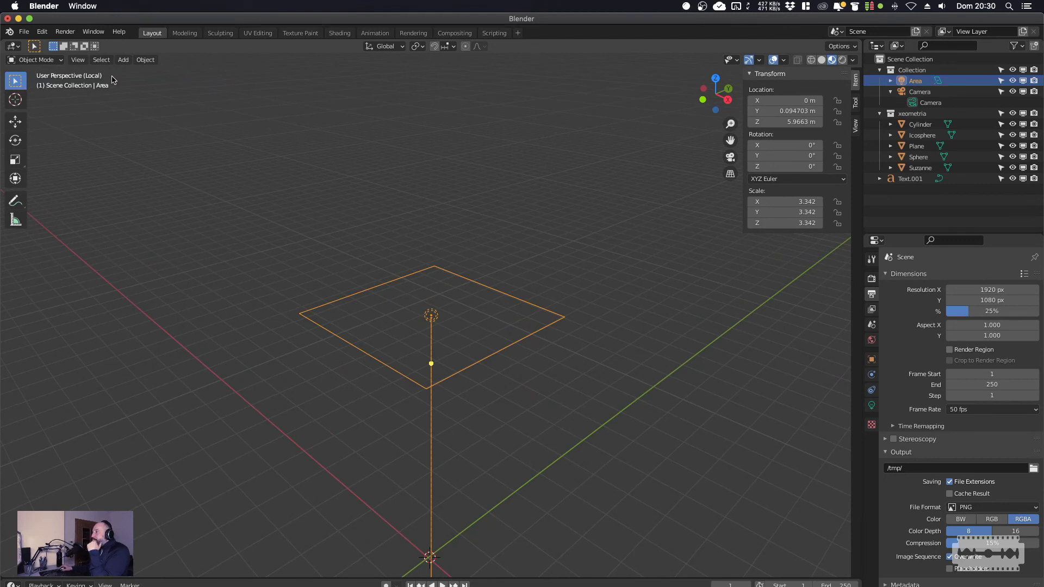
# Switch the local view to the active camera.
pyautogui.click(78, 60)
pyautogui.moveTo(161, 159)
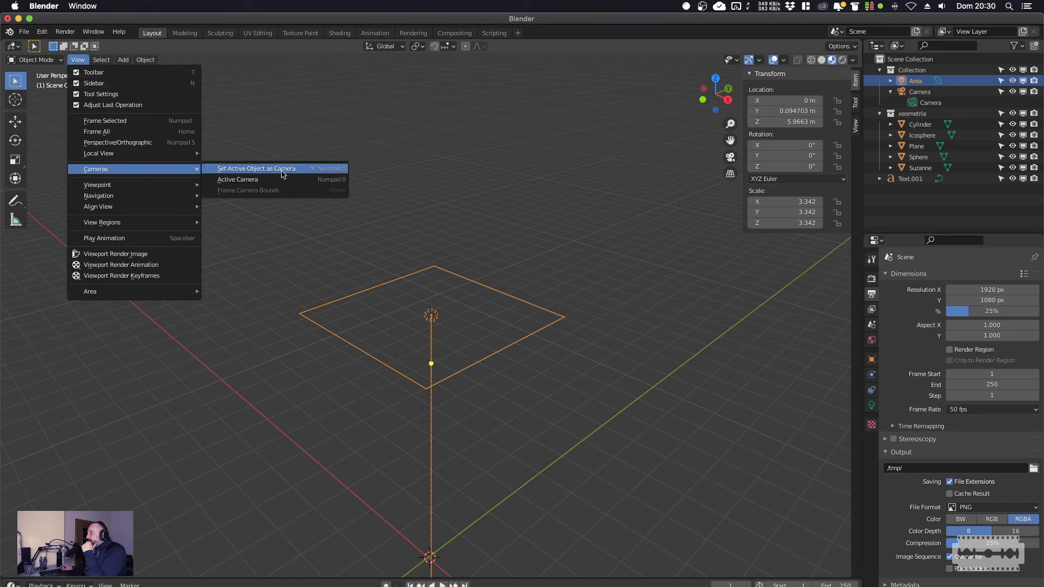
pyautogui.click(253, 181)
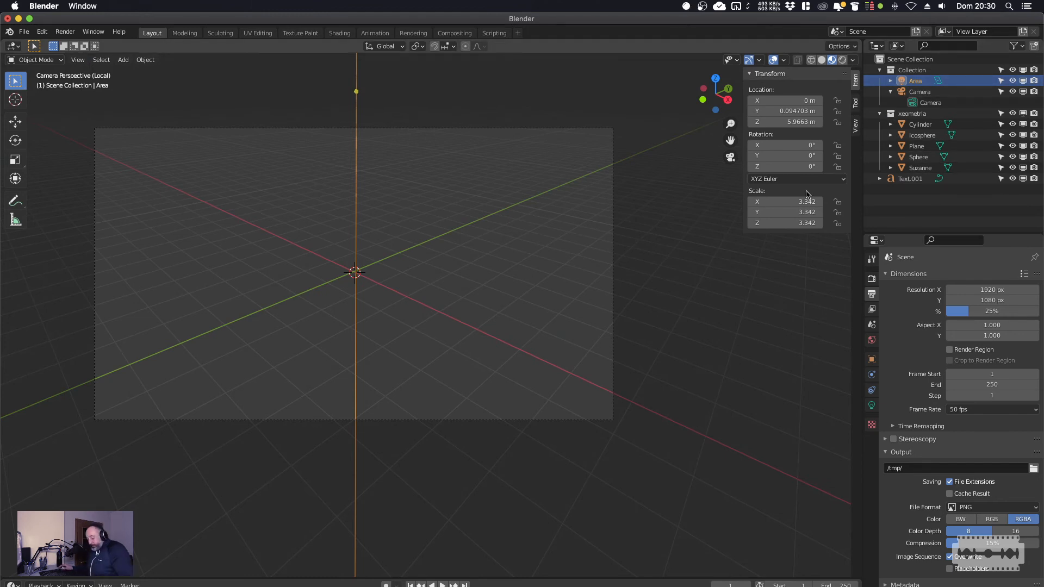
# Undo the recent changes, including the light selection, the 25% resolution and the text's last move along Y.
pyautogui.press('super+z')
pyautogui.press('super+z')
pyautogui.press('super+z')
pyautogui.press('super+z')
pyautogui.scroll(-1, 472, 288)
pyautogui.scroll(3, 472, 289)
pyautogui.scroll(-3, 400, 234)
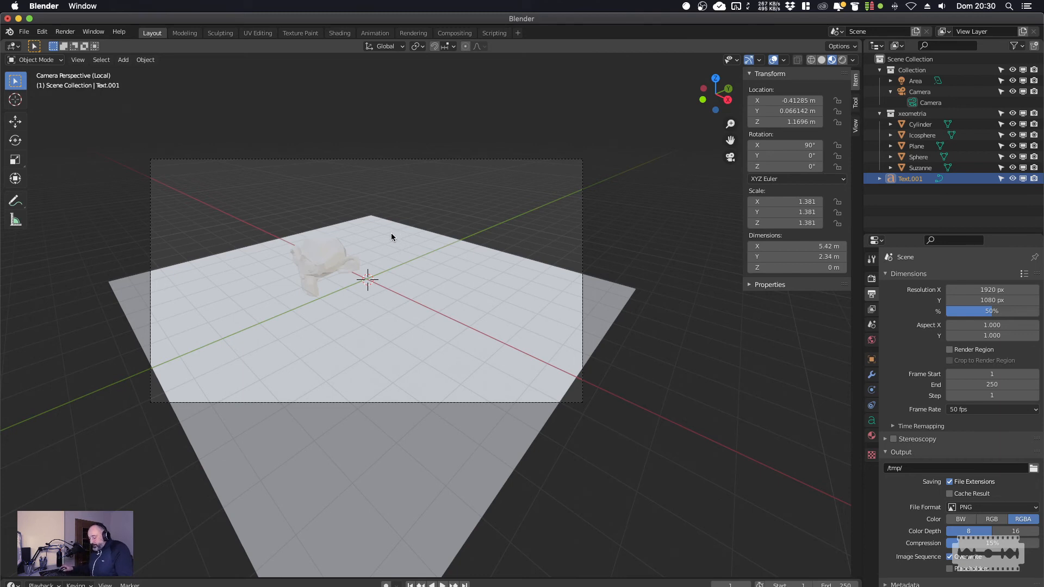
# Switch the viewport repeatedly between perspective and orthographic projection to compare them, finishing in perspective.
pyautogui.click(77, 60)
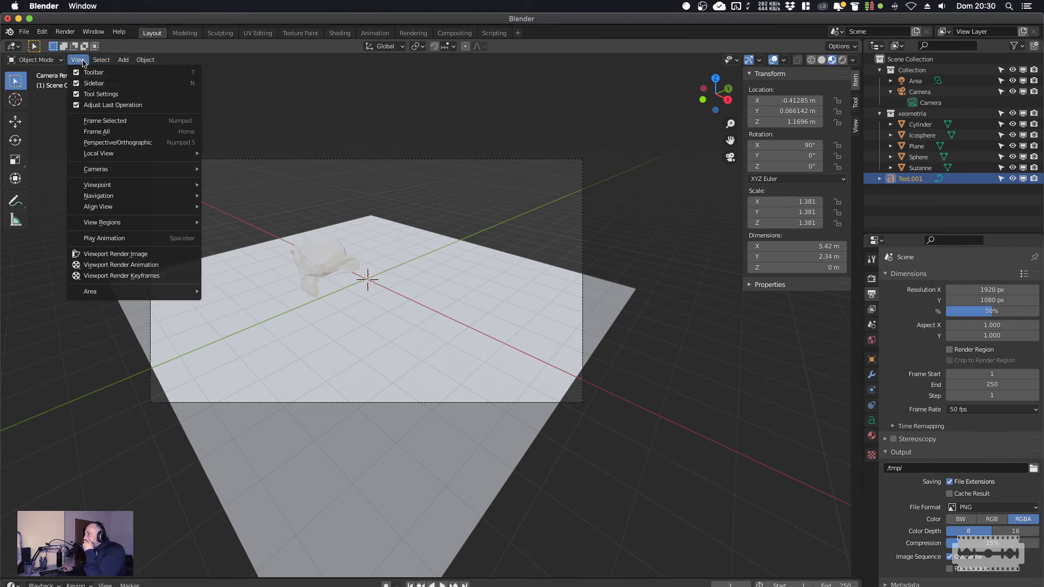
pyautogui.moveTo(117, 190)
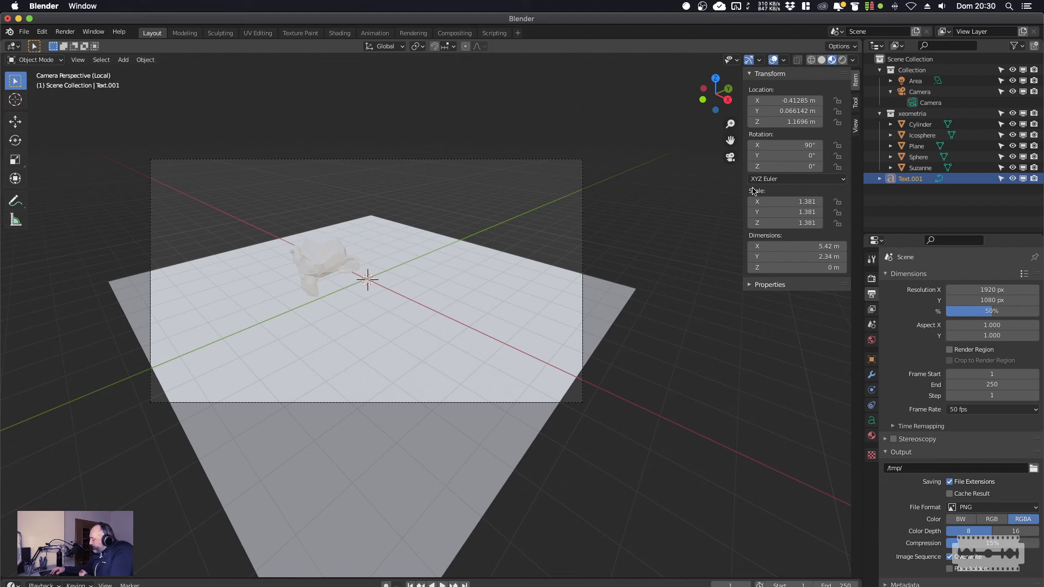
pyautogui.press('KP_5')
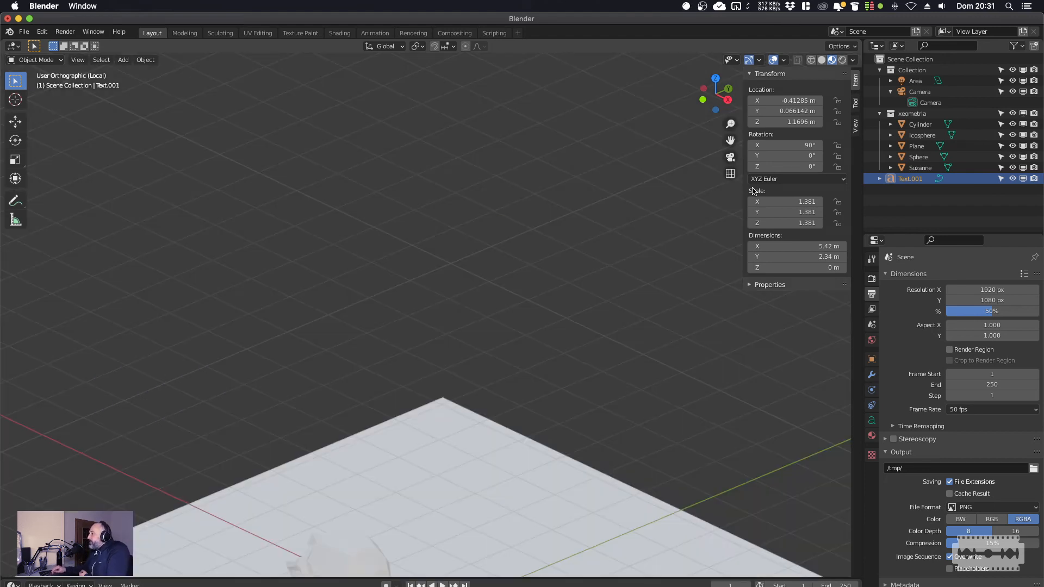
pyautogui.press('KP_5')
pyautogui.press('KP_5')
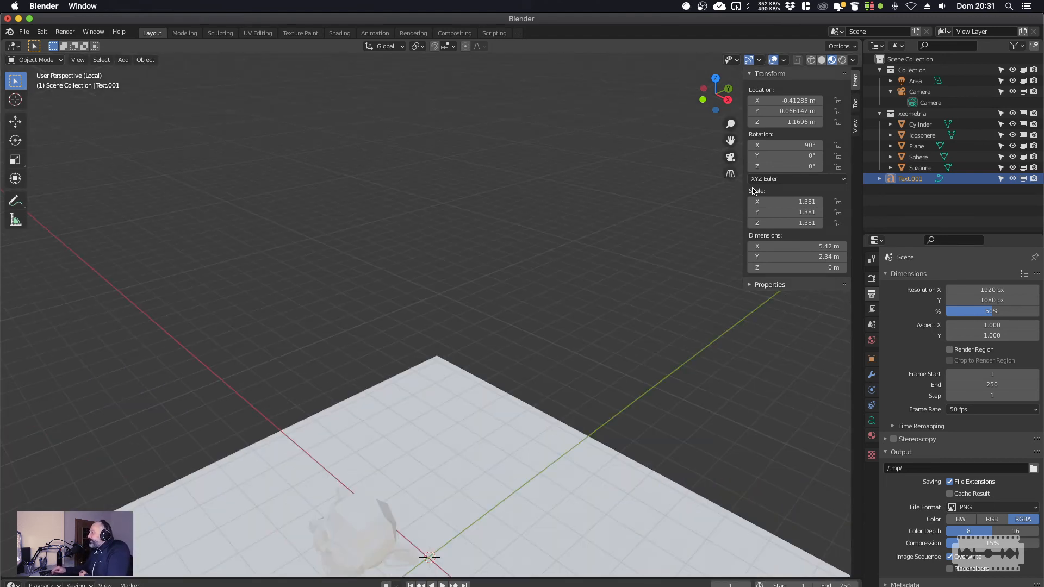
pyautogui.press('KP_5')
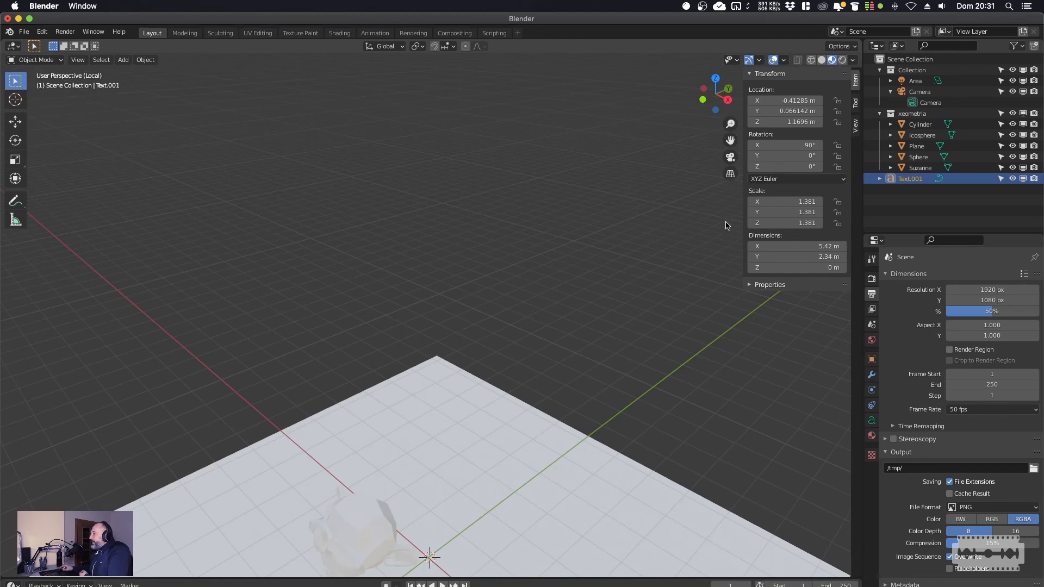
pyautogui.scroll(-4, 699, 252)
pyautogui.press('KP_5')
pyautogui.press('KP_5')
pyautogui.press('KP_5')
pyautogui.press('KP_5')
pyautogui.press('KP_5')
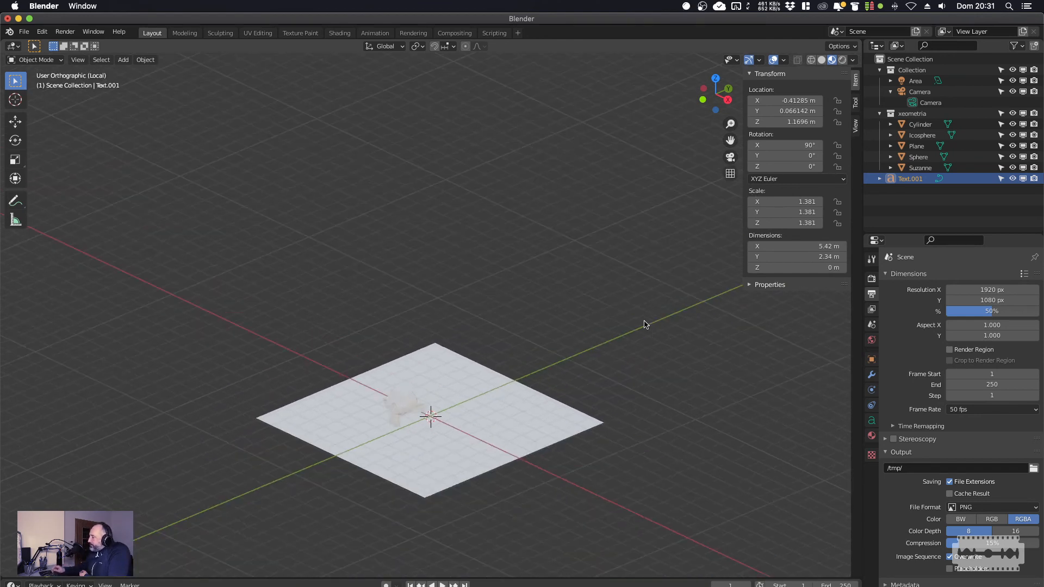
pyautogui.press('KP_5')
pyautogui.press('KP_5')
pyautogui.press('KP_5')
pyautogui.press('KP_5')
pyautogui.press('KP_5')
pyautogui.press('KP_5')
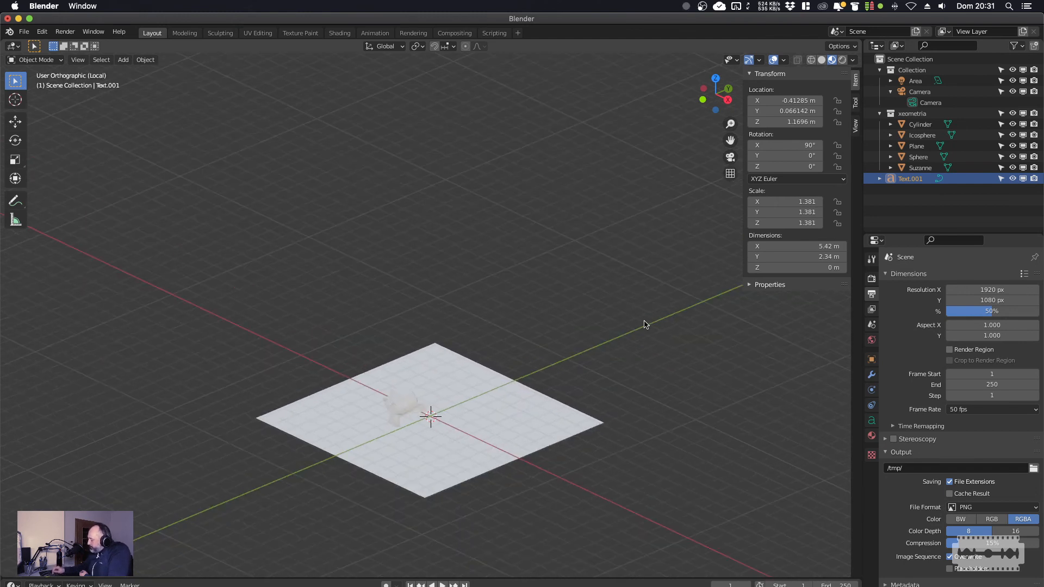
pyautogui.press('KP_5')
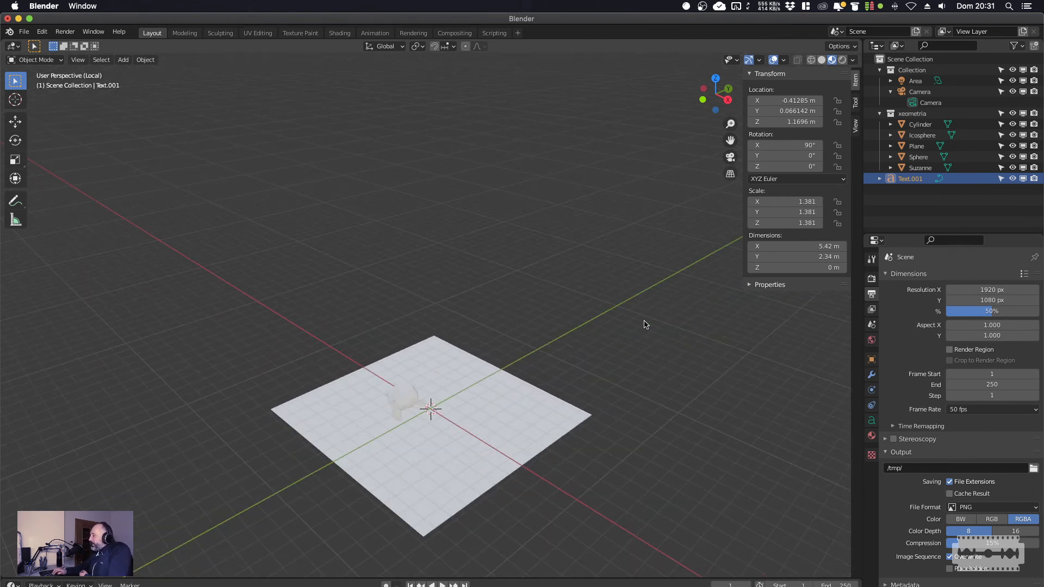
# Orbit the perspective view horizontally around the plane in fixed increments.
pyautogui.press('KP_4')
pyautogui.press('KP_4')
pyautogui.press('KP_4')
pyautogui.press('KP_4')
pyautogui.press('KP_4')
pyautogui.press('KP_4')
pyautogui.press('KP_4')
pyautogui.press('KP_4')
pyautogui.press('KP_4')
pyautogui.press('KP_4')
pyautogui.press('KP_4')
pyautogui.press('KP_4')
pyautogui.press('KP_4')
pyautogui.press('KP_4')
pyautogui.press('KP_4')
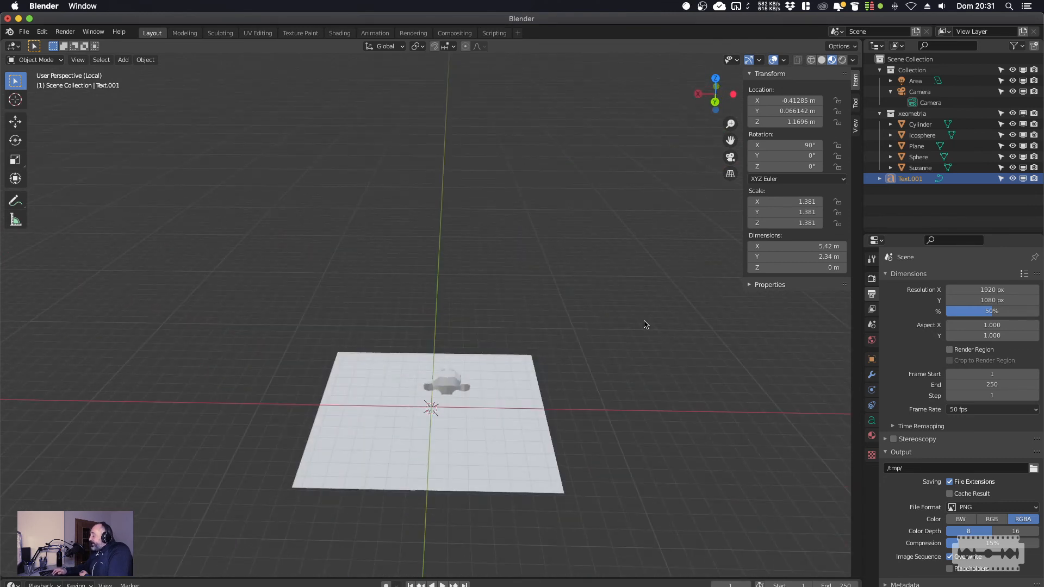
pyautogui.press('KP_4')
pyautogui.press('KP_4')
pyautogui.press('KP_4')
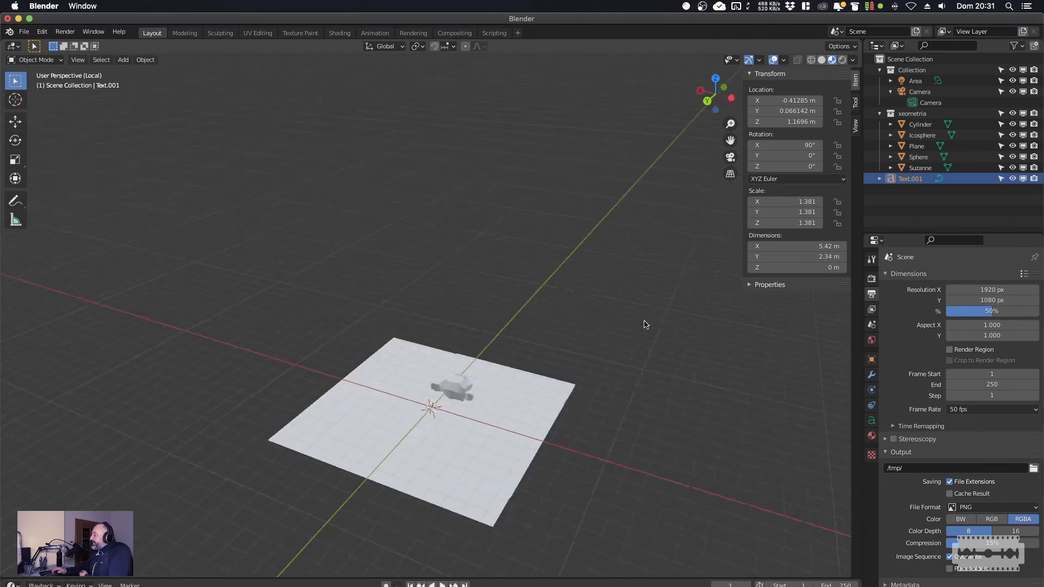
pyautogui.press('KP_4')
pyautogui.press('KP_4')
pyautogui.press('KP_4')
pyautogui.press('KP_4')
pyautogui.press('KP_4')
pyautogui.press('KP_4')
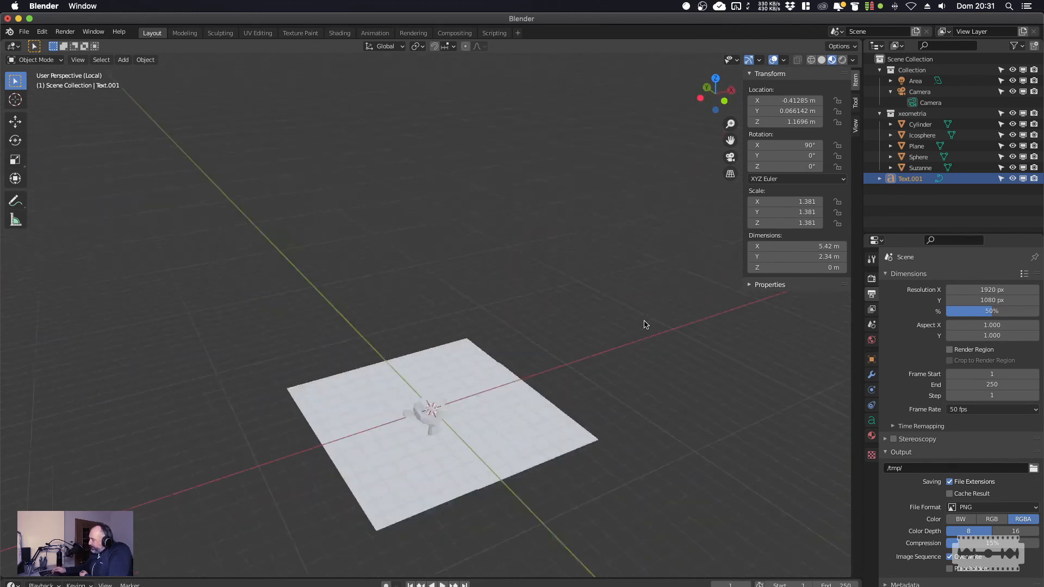
# Tilt the view up and down in fixed increments to inspect the plane from above and below.
pyautogui.press('KP_8')
pyautogui.press('KP_8')
pyautogui.press('KP_8')
pyautogui.press('KP_8')
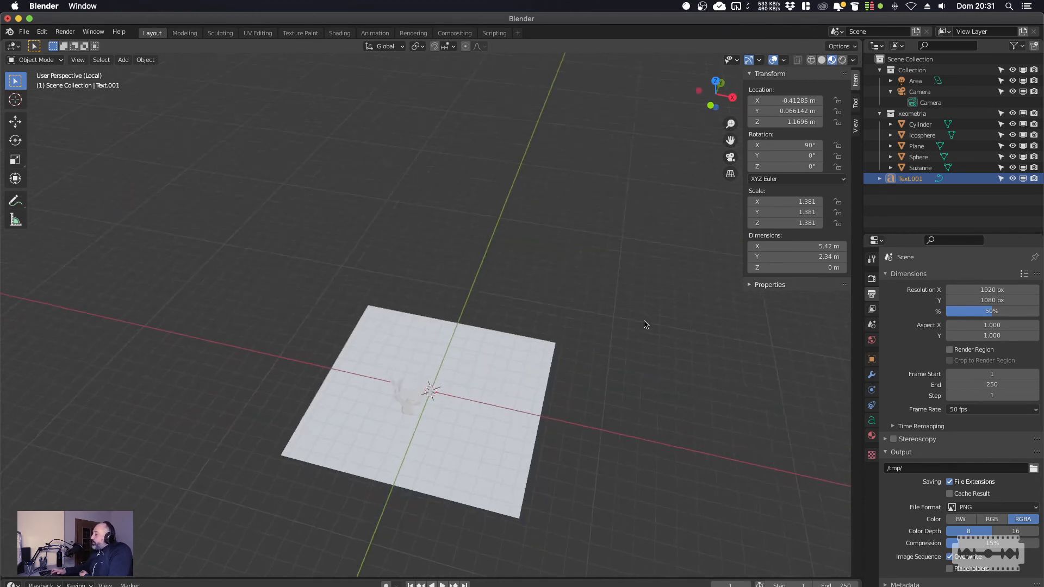
pyautogui.press('KP_2')
pyautogui.press('KP_2')
pyautogui.press('KP_2')
pyautogui.press('KP_2')
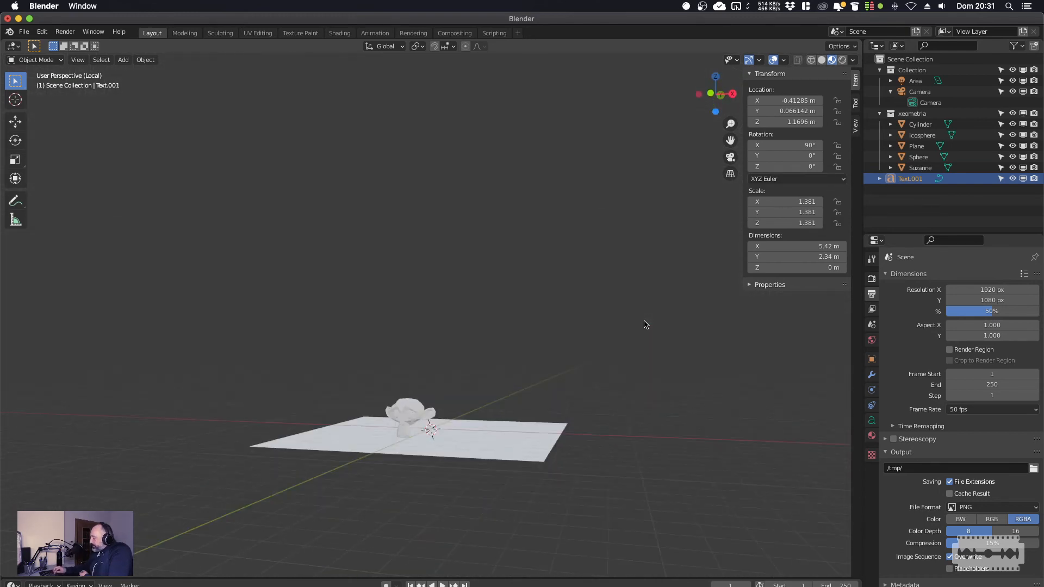
pyautogui.press('KP_8')
pyautogui.press('KP_8')
pyautogui.press('KP_8')
pyautogui.press('KP_2')
pyautogui.press('KP_2')
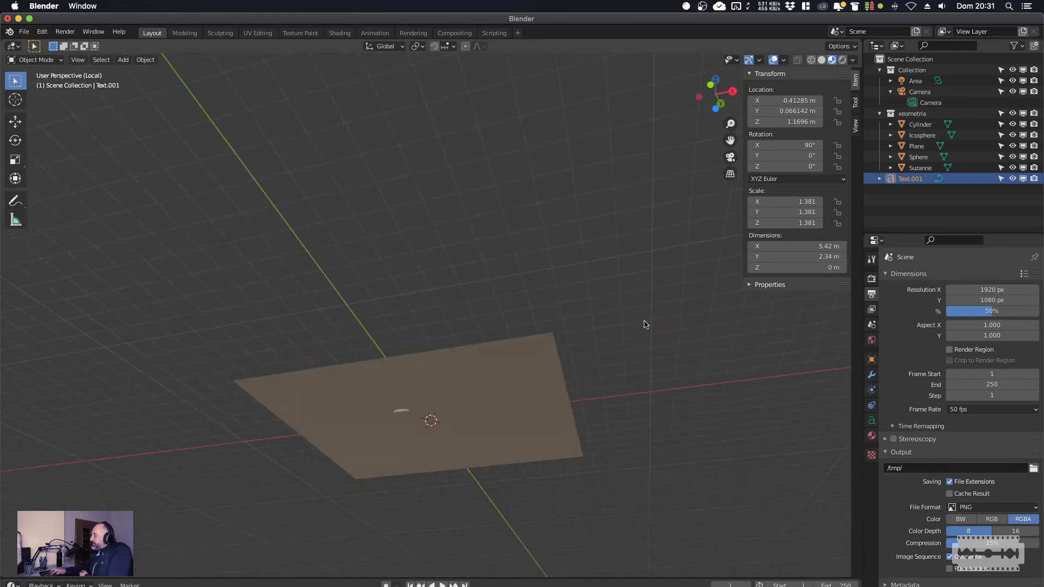
pyautogui.press('KP_8')
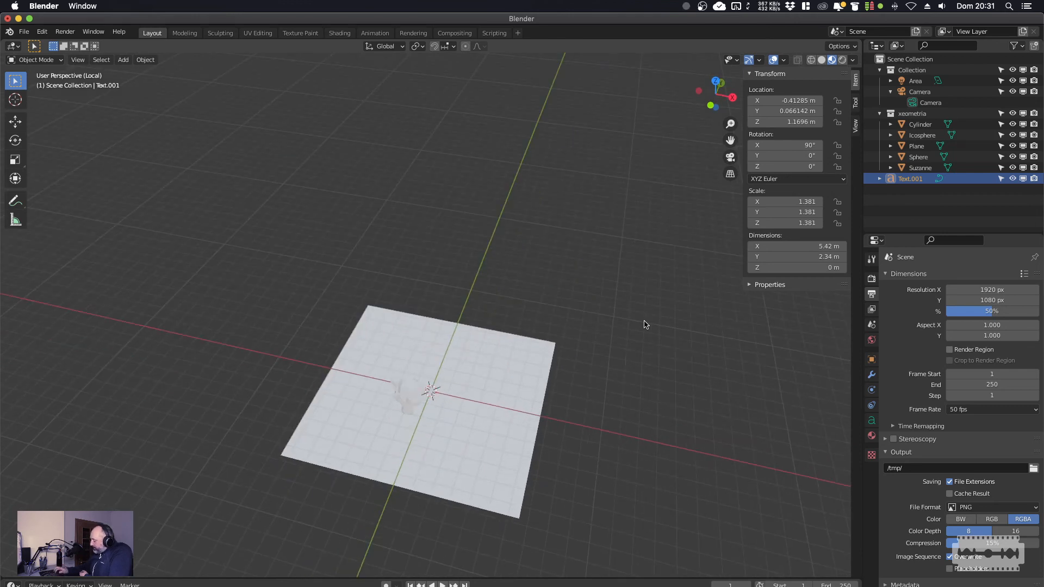
# Compare the active camera view with the front, top, bottom and right orthographic views.
pyautogui.press('KP_0')
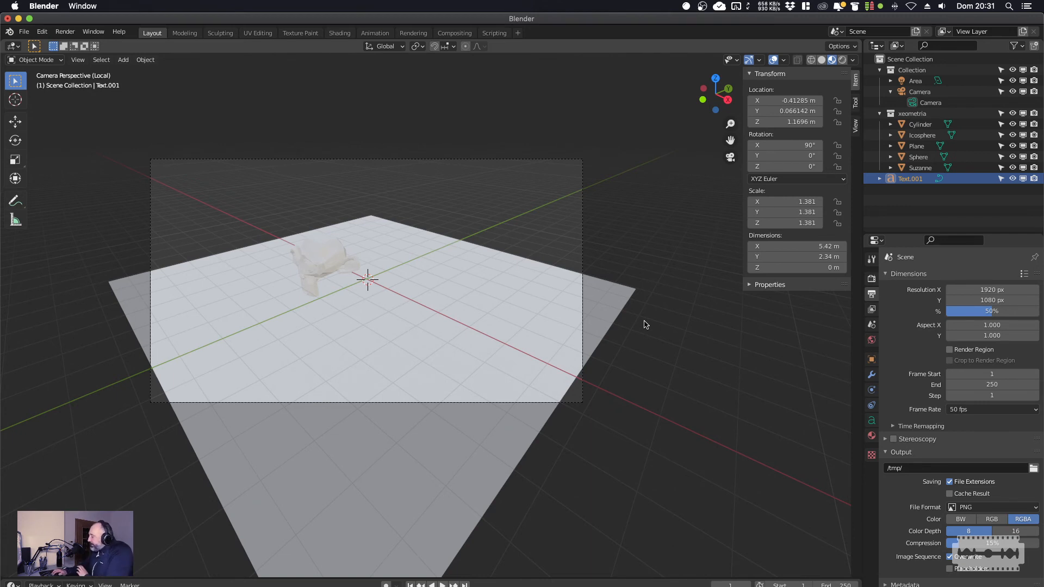
pyautogui.hscroll(-8, 645, 324)
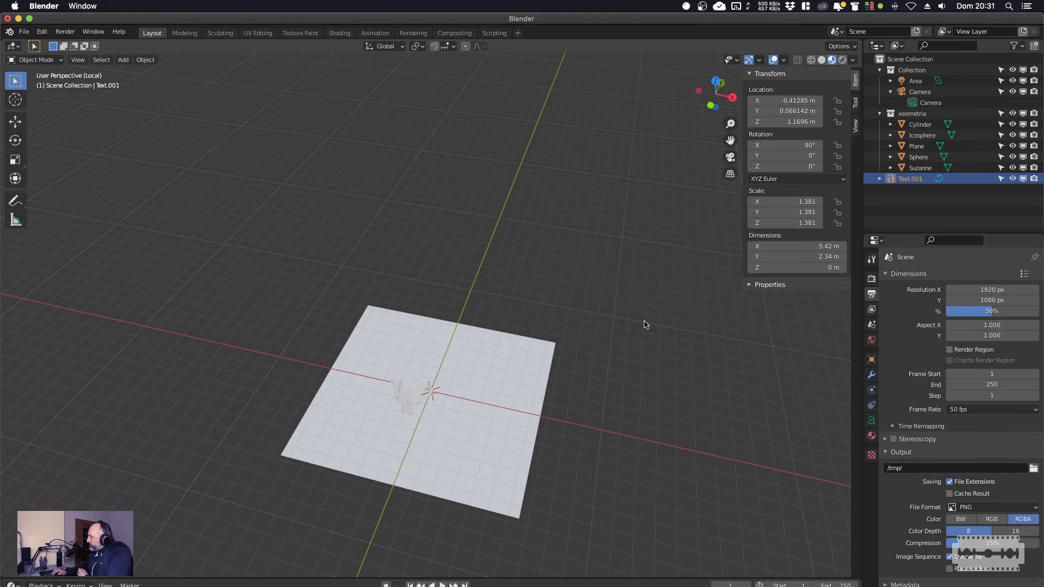
pyautogui.hscroll(-5, 644, 325)
pyautogui.press('KP_1')
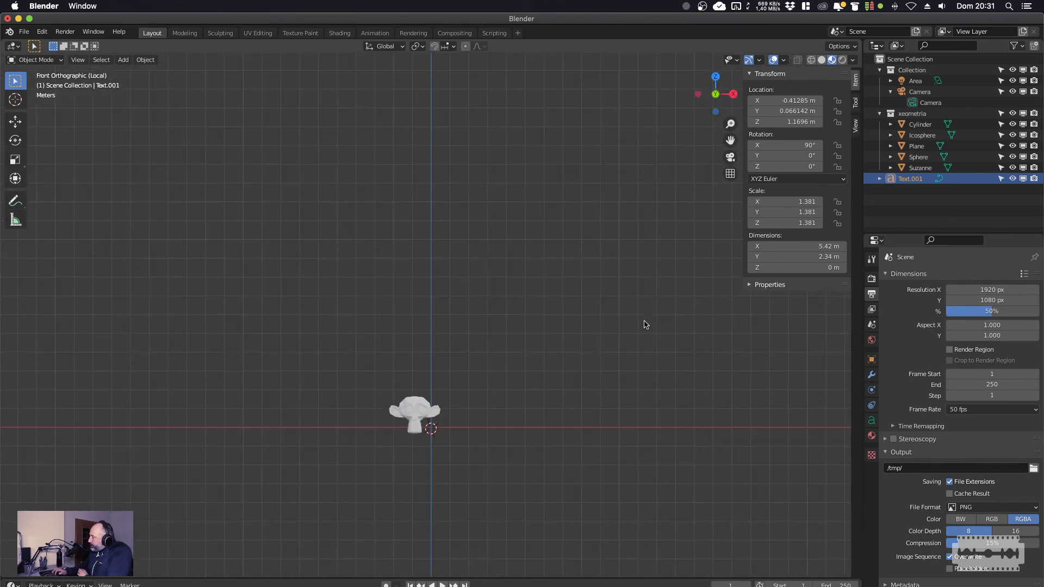
pyautogui.press('KP_7')
pyautogui.press('KP_1')
pyautogui.press('KP_7')
pyautogui.press('ctrl+KP_7')
pyautogui.press('KP_3')
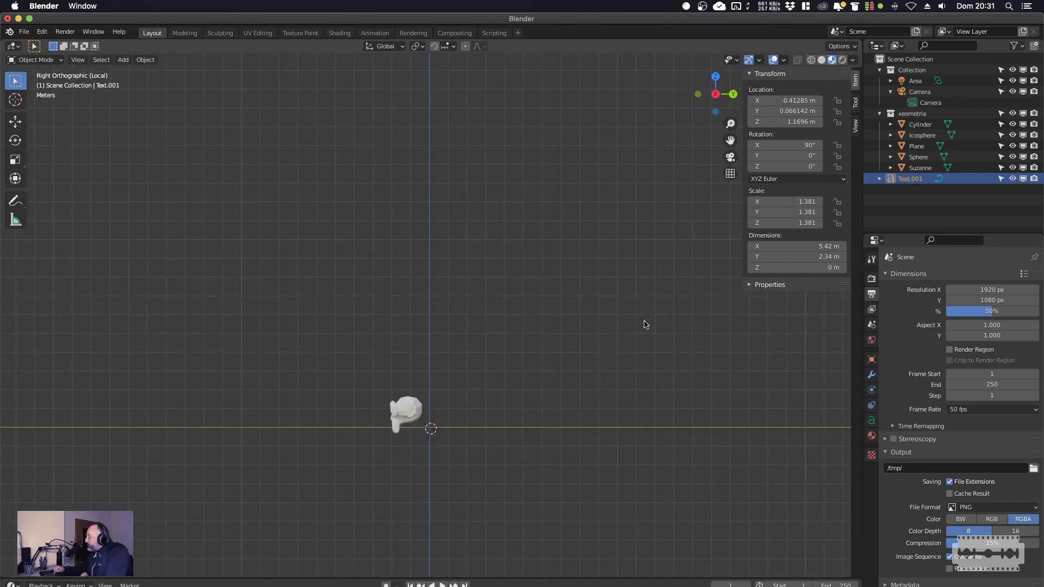
# Orbit from the right view to an angled perspective looking down on the plane and monkey head.
pyautogui.press('KP_8')
pyautogui.press('KP_8')
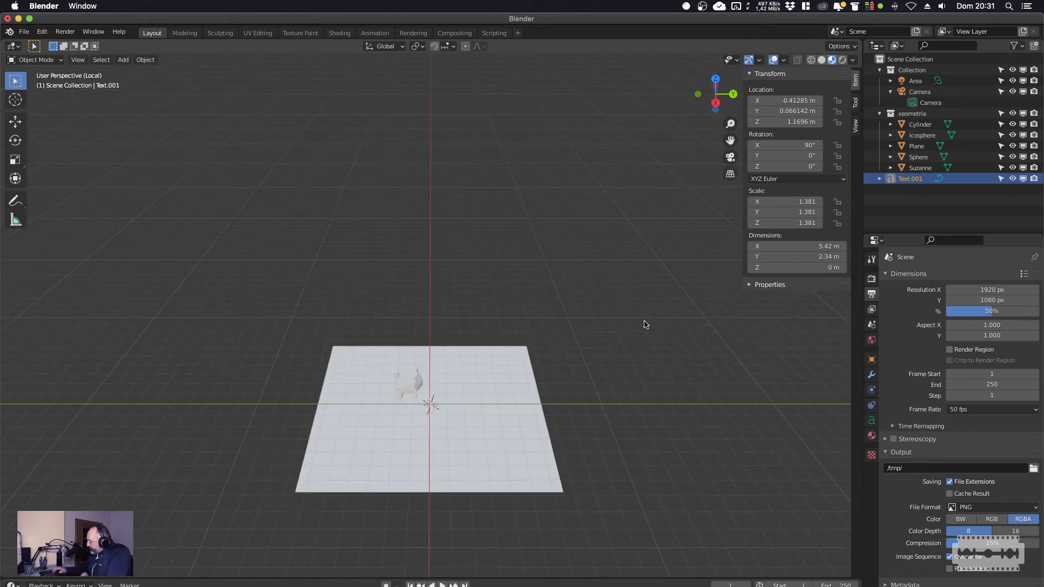
pyautogui.press('KP_4')
pyautogui.press('KP_4')
pyautogui.press('KP_4')
pyautogui.press('KP_4')
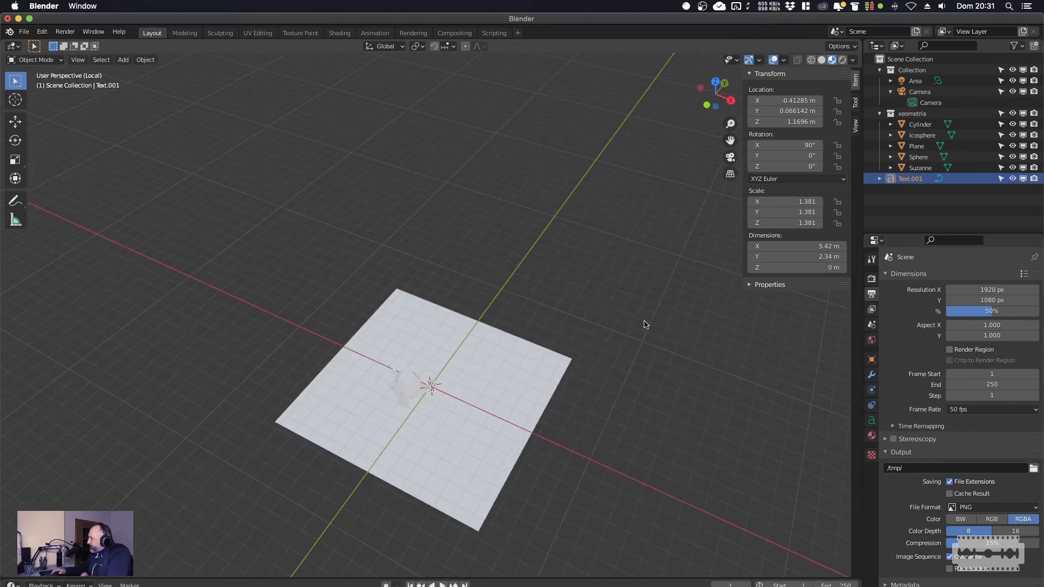
pyautogui.press('KP_2')
pyautogui.press('KP_2')
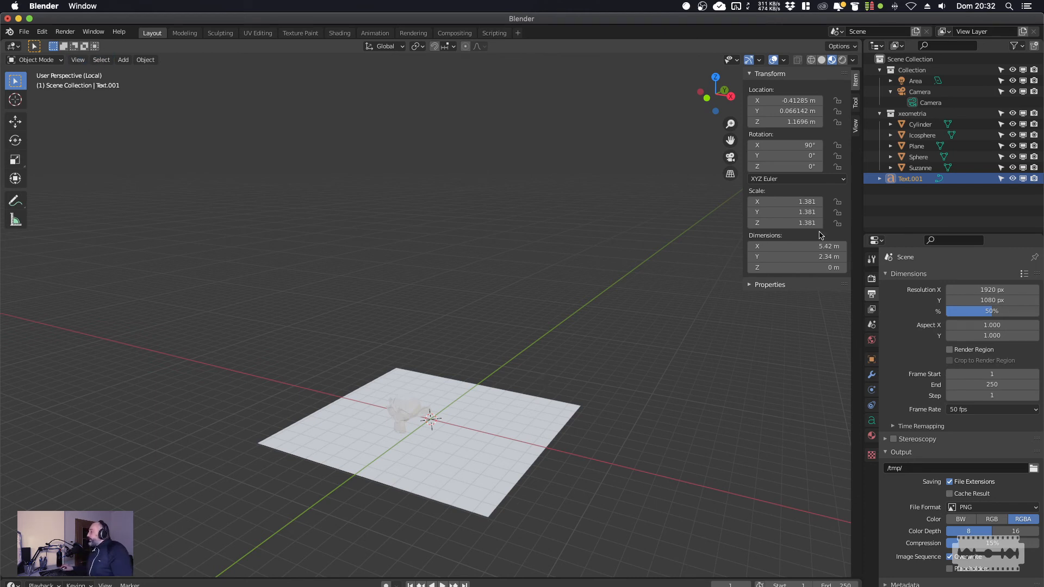
# Select the Camera object in the scene collection.
pyautogui.click(917, 92)
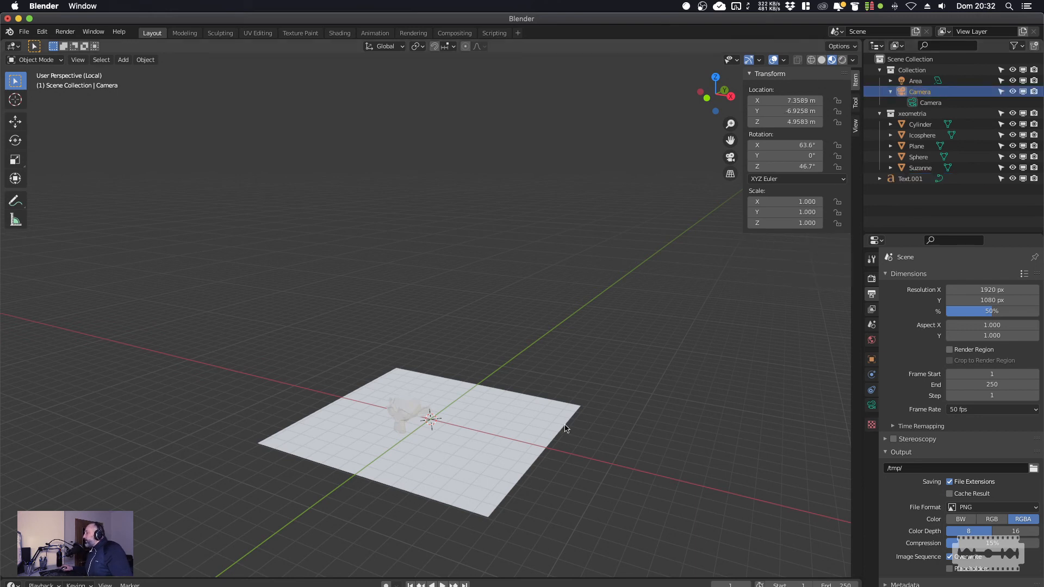
pyautogui.scroll(-2, 622, 390)
pyautogui.scroll(4, 622, 390)
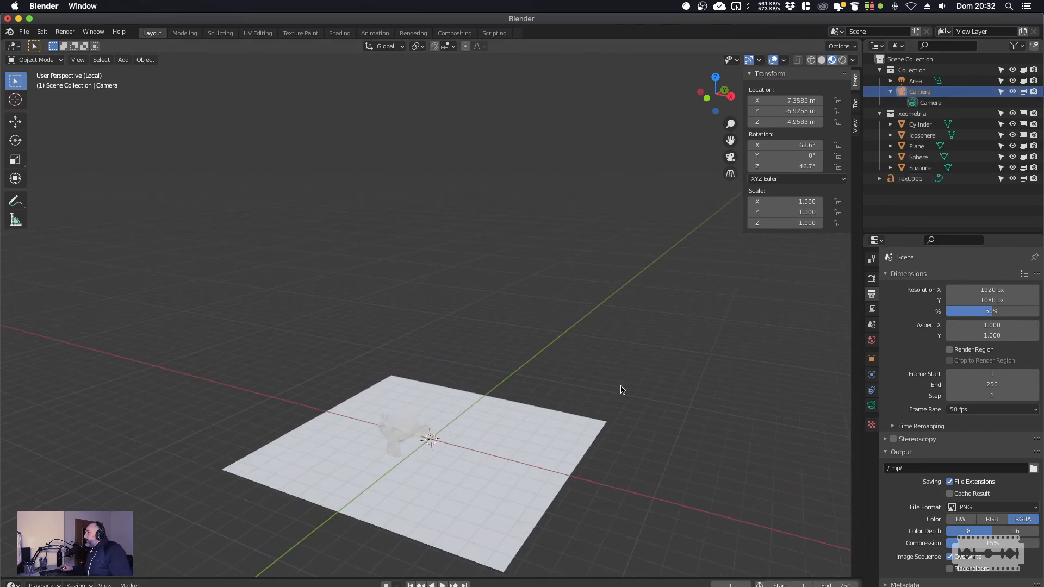
pyautogui.scroll(-2, 598, 381)
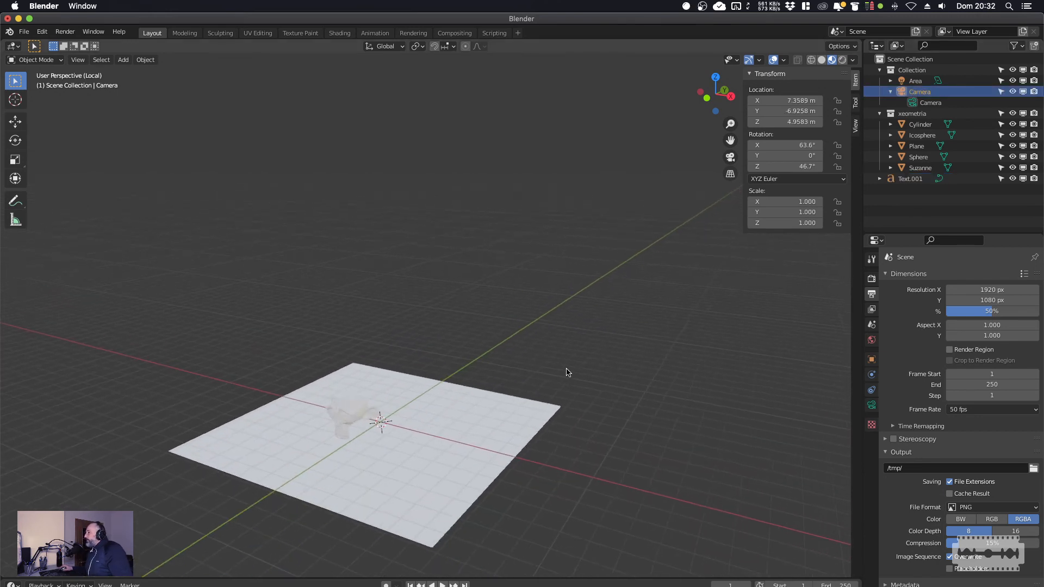
# Split the 3D viewport into a quad view with top, front, right and perspective views.
pyautogui.click(61, 63)
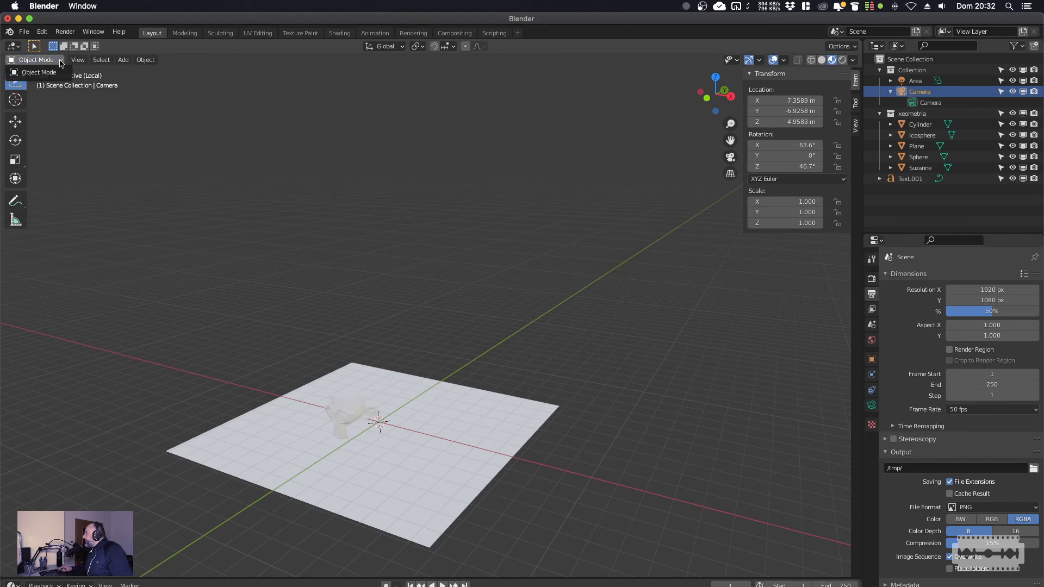
pyautogui.click(77, 60)
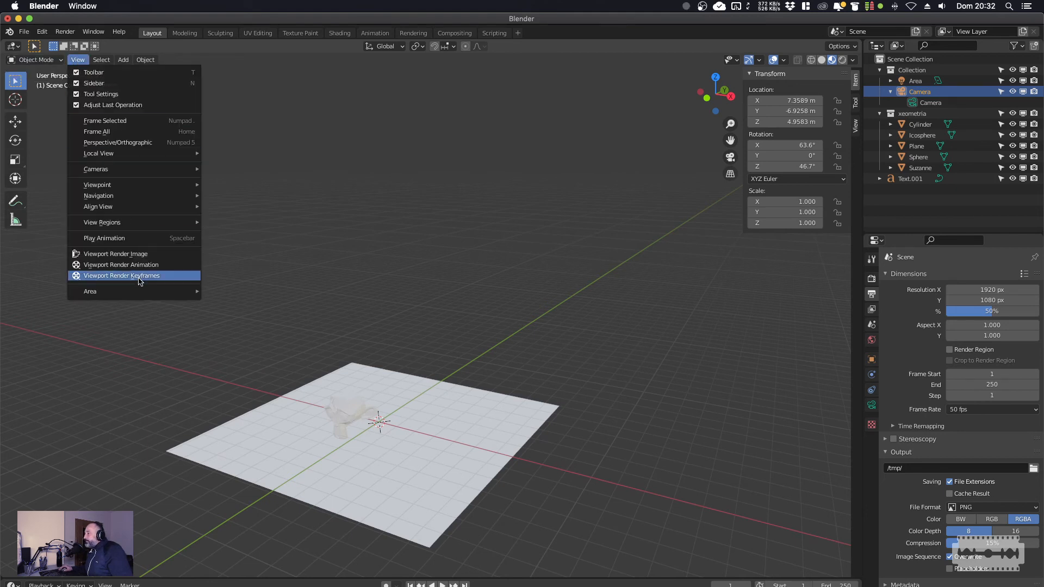
pyautogui.moveTo(146, 299)
pyautogui.click(250, 290)
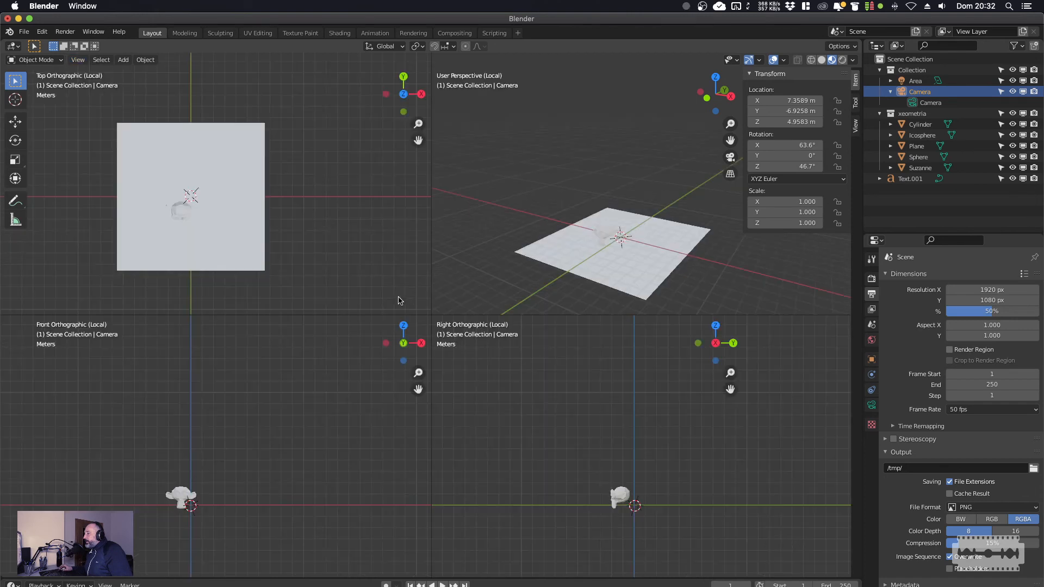
pyautogui.scroll(-1, 602, 424)
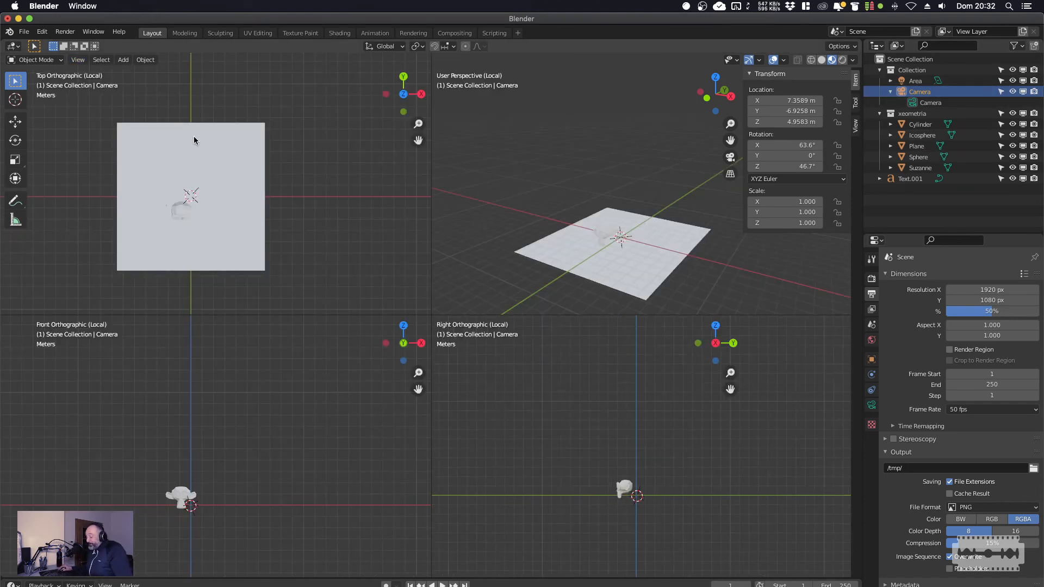
# Try to remove the selected Camera from local view.
pyautogui.click(78, 59)
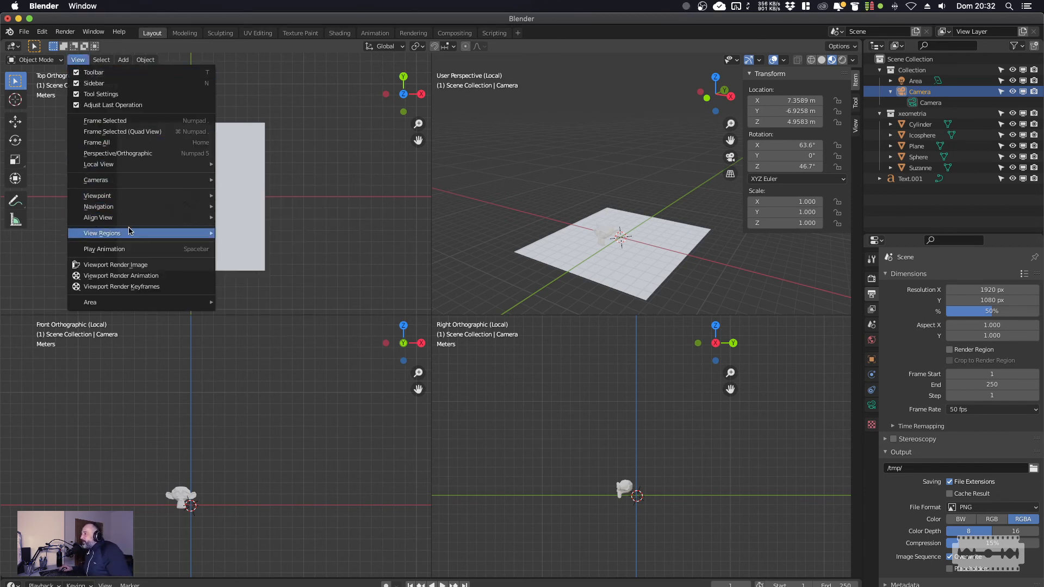
pyautogui.moveTo(146, 167)
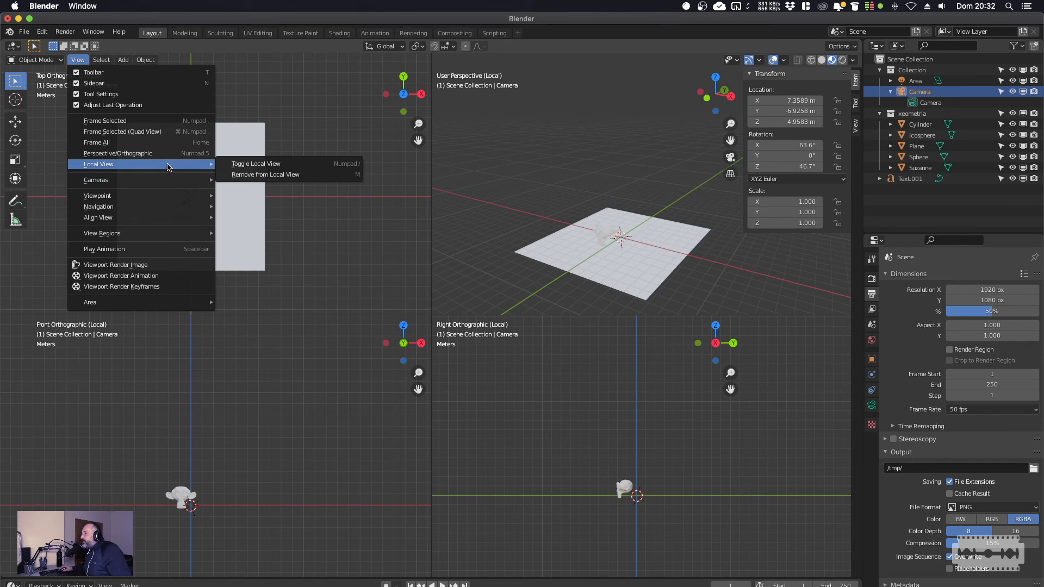
pyautogui.click(283, 178)
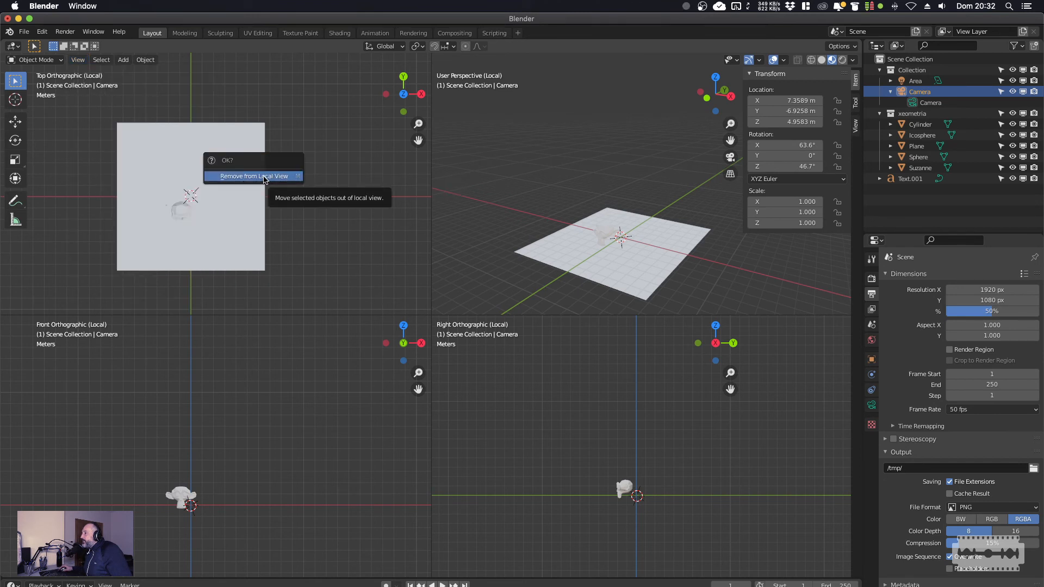
pyautogui.click(265, 180)
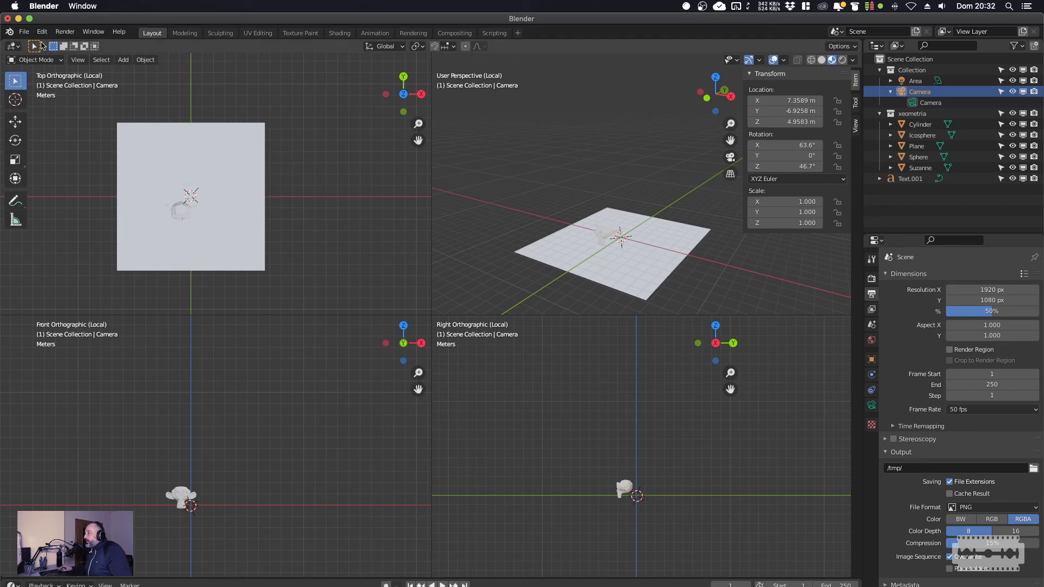
# Exit local view to restore all scene objects in the quad view.
pyautogui.click(78, 60)
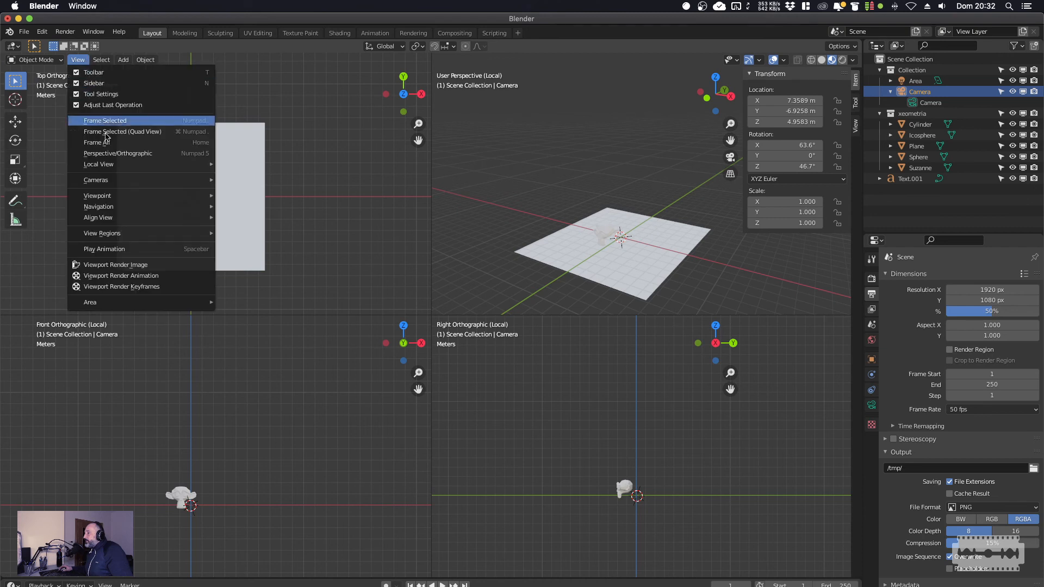
pyautogui.moveTo(140, 164)
pyautogui.click(254, 164)
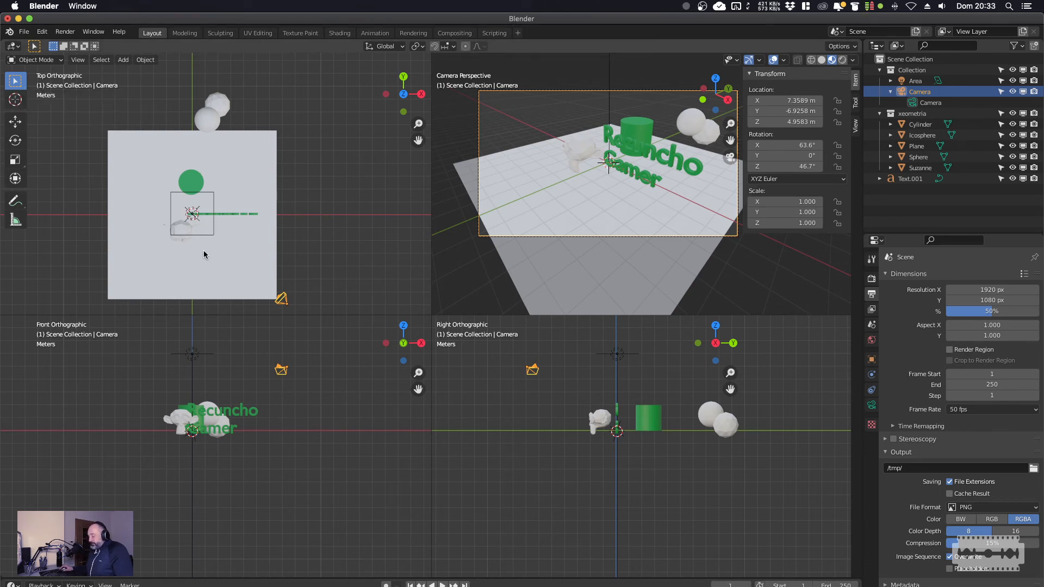
# Add a Plain Axes empty and move it within the front view to the middle of the "Recuncho Gamer" text, about X 1.93 m, Z 0.80 m.
pyautogui.hotkey('shift', 'a')
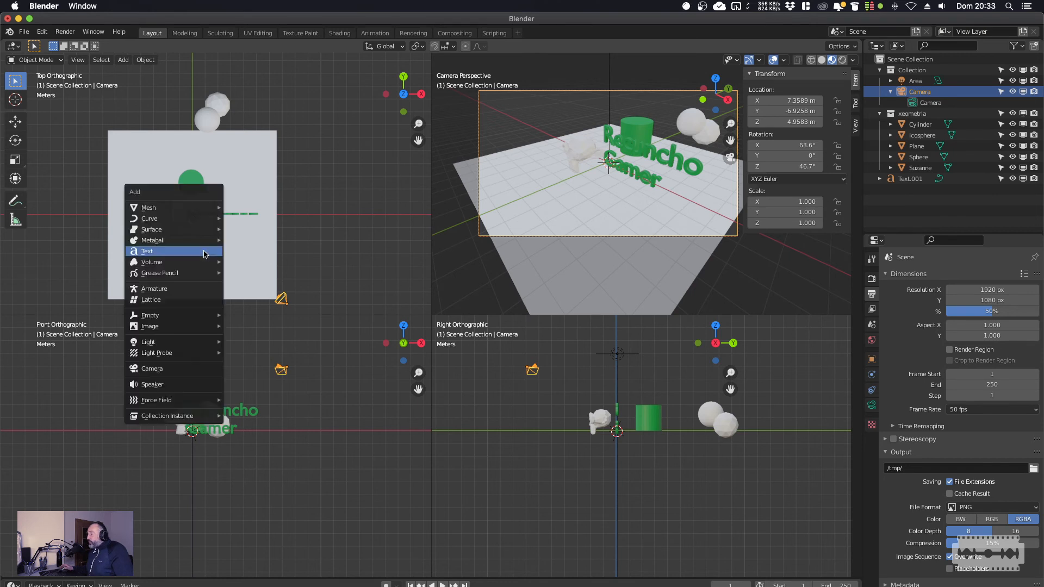
pyautogui.moveTo(215, 315)
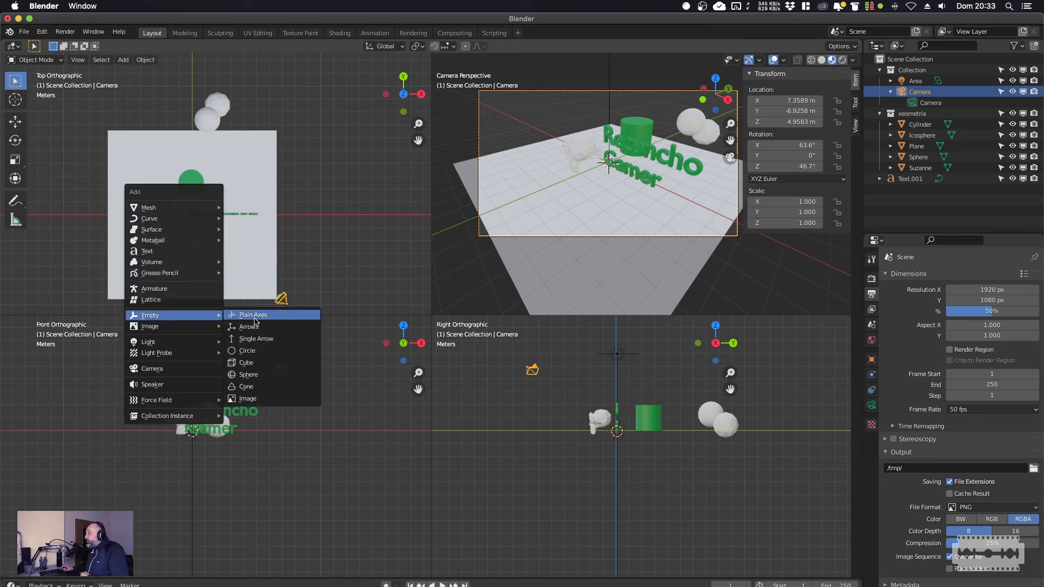
pyautogui.click(254, 316)
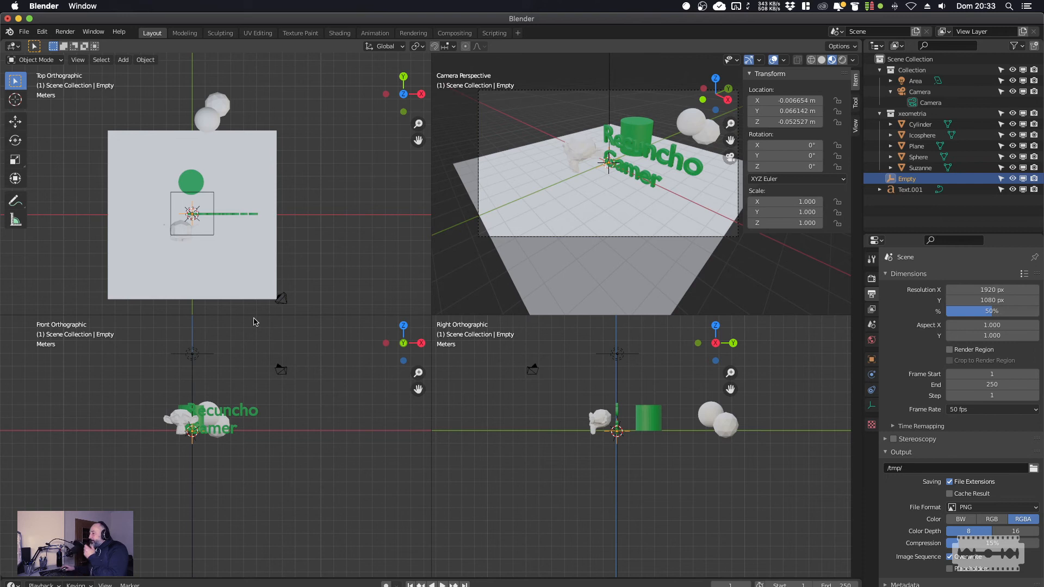
pyautogui.scroll(3, 163, 444)
pyautogui.scroll(-1, 185, 443)
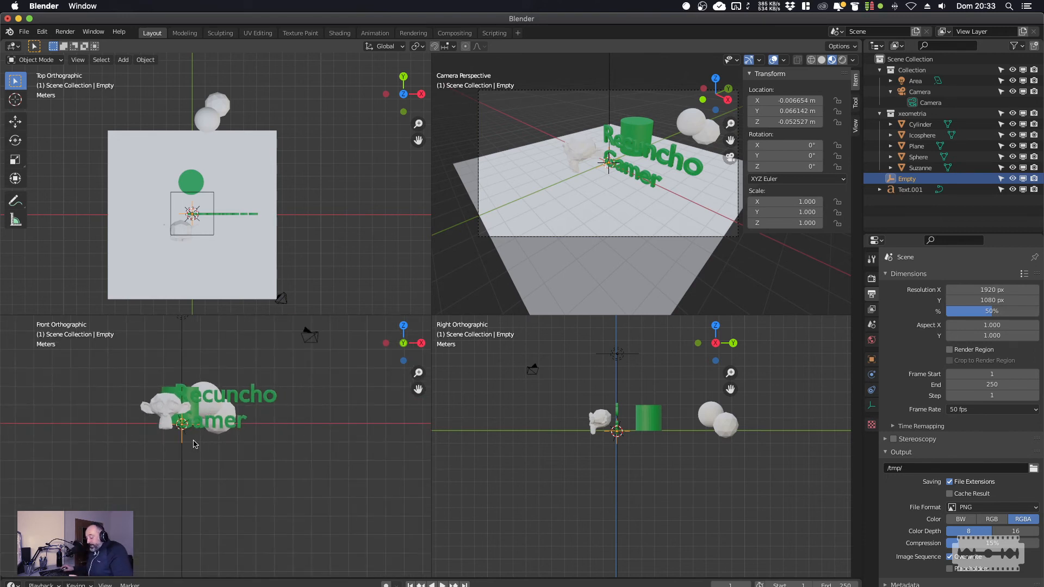
pyautogui.press('g')
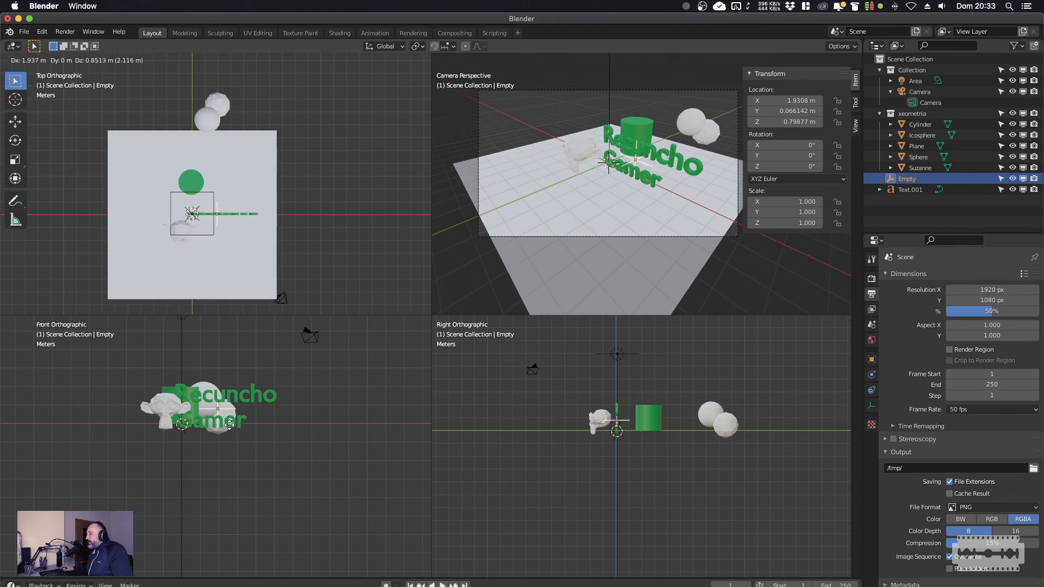
pyautogui.click(229, 425)
# Examine the empty's placement against the text in the top, front and right views, and look through the available empty types.
pyautogui.scroll(4, 223, 243)
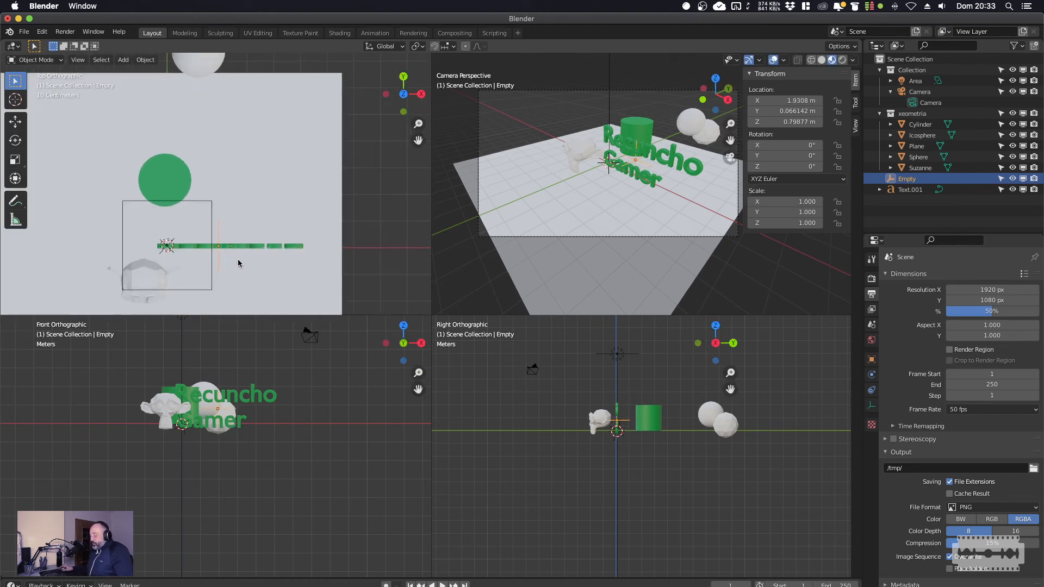
pyautogui.keyDown('shift'); pyautogui.moveTo(243, 258); pyautogui.dragTo(225, 174, button='middle'); pyautogui.keyUp('shift')
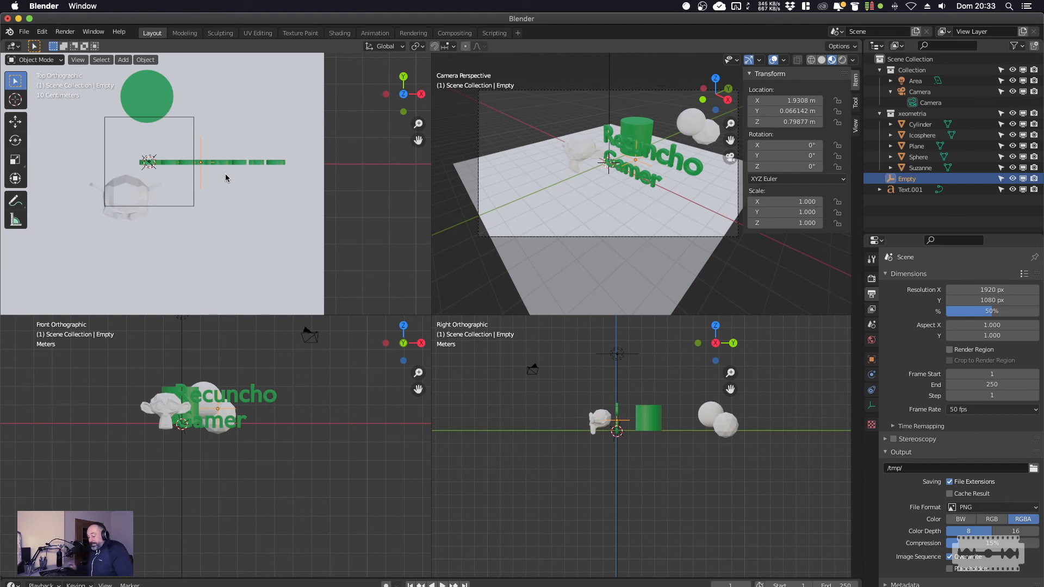
pyautogui.hotkey('shift', 'a')
pyautogui.moveTo(225, 174)
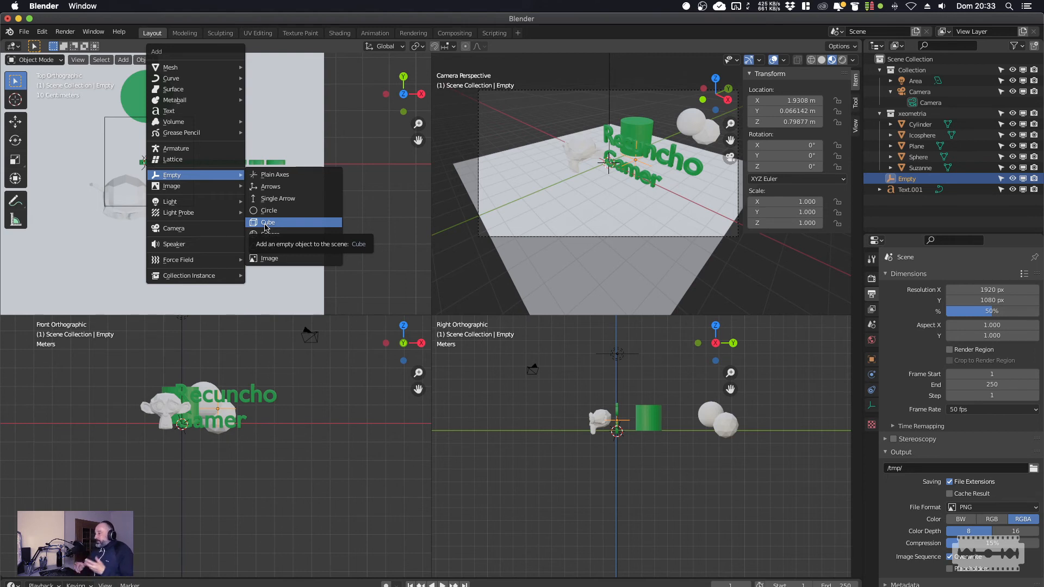
pyautogui.scroll(5, 239, 424)
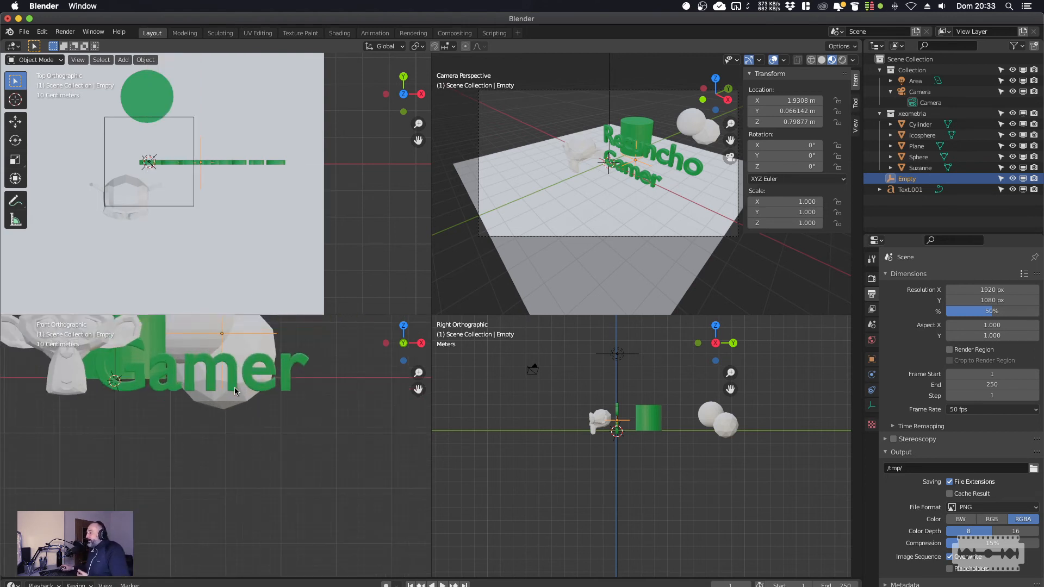
pyautogui.keyDown('shift'); pyautogui.moveTo(250, 390); pyautogui.dragTo(254, 456, button='middle'); pyautogui.keyUp('shift')
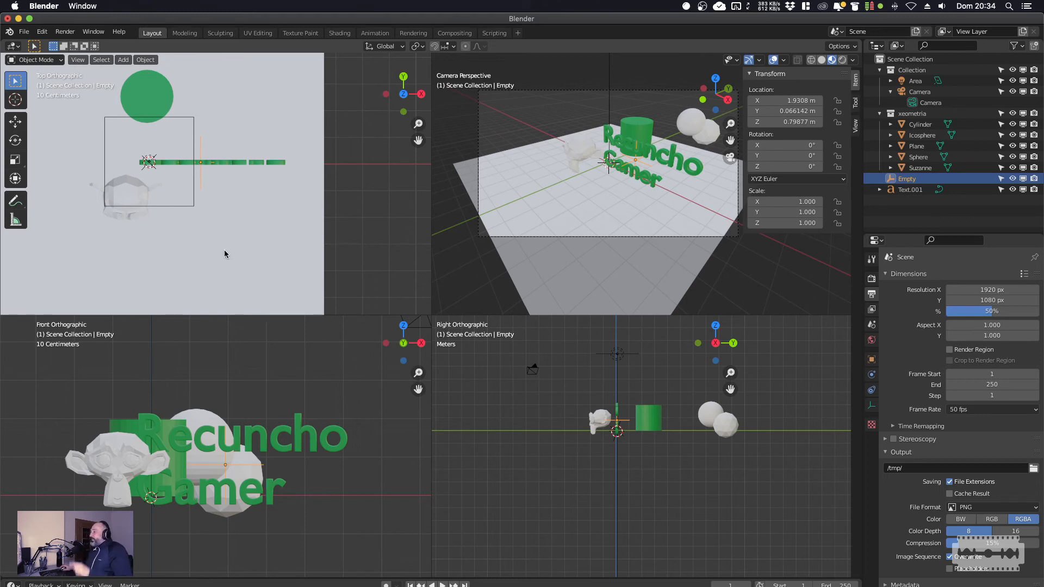
pyautogui.scroll(6, 629, 439)
pyautogui.scroll(2, 629, 439)
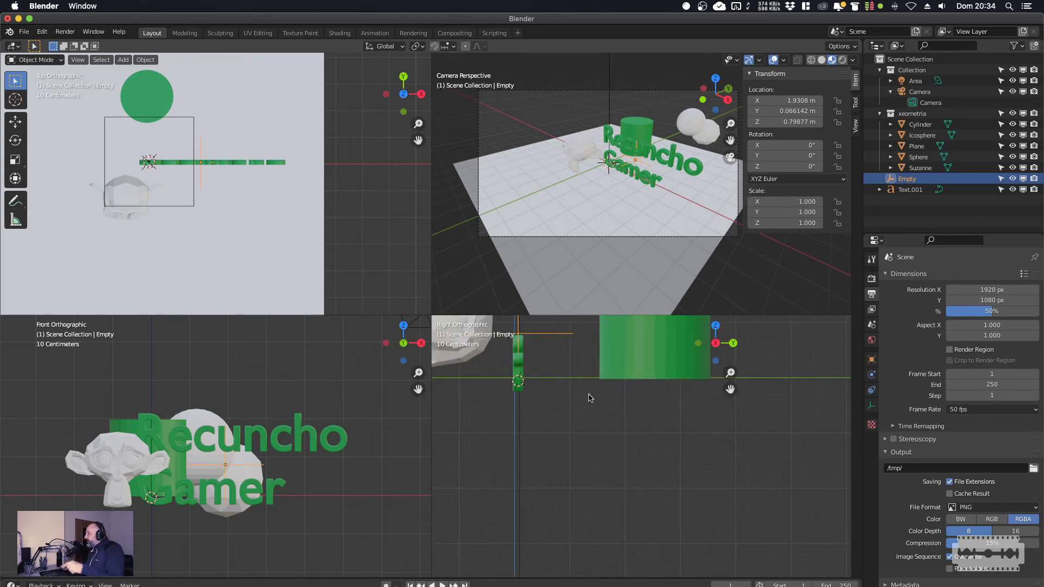
pyautogui.keyDown('shift'); pyautogui.moveTo(578, 431); pyautogui.dragTo(640, 554, button='middle'); pyautogui.keyUp('shift')
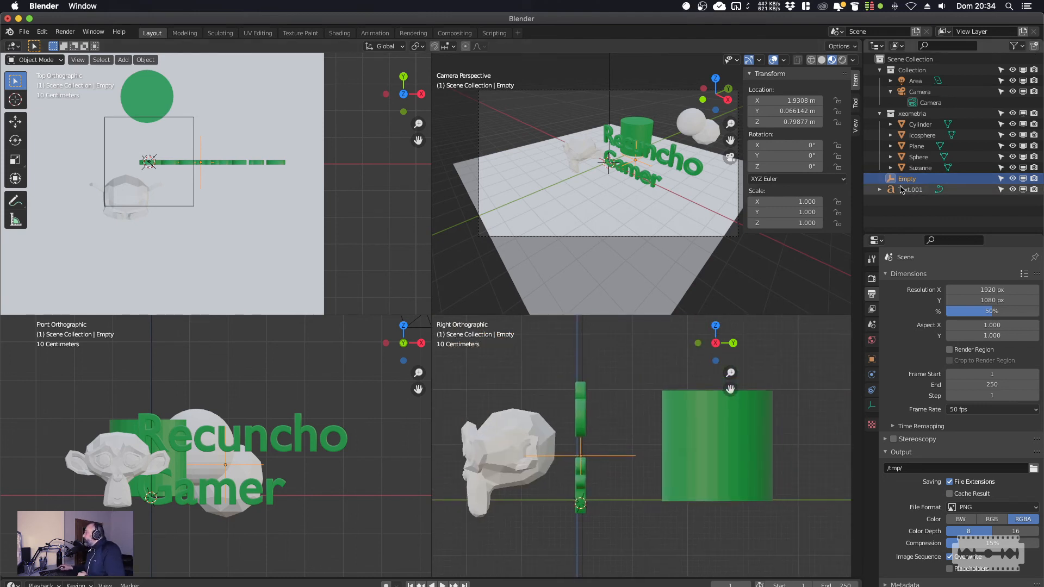
# Add a Track To constraint to the Camera with the Empty as its target.
pyautogui.click(922, 93)
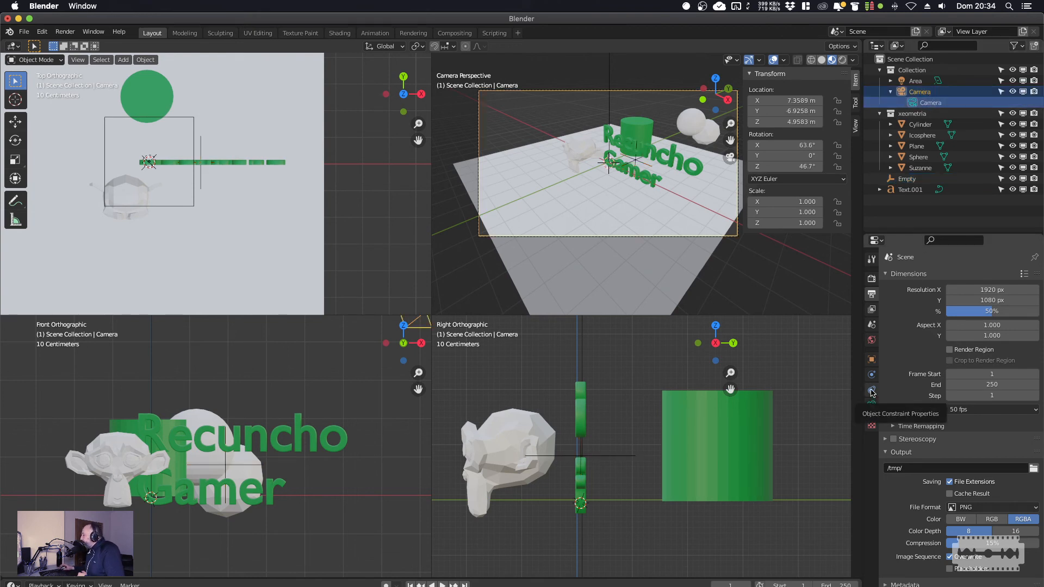
pyautogui.click(872, 391)
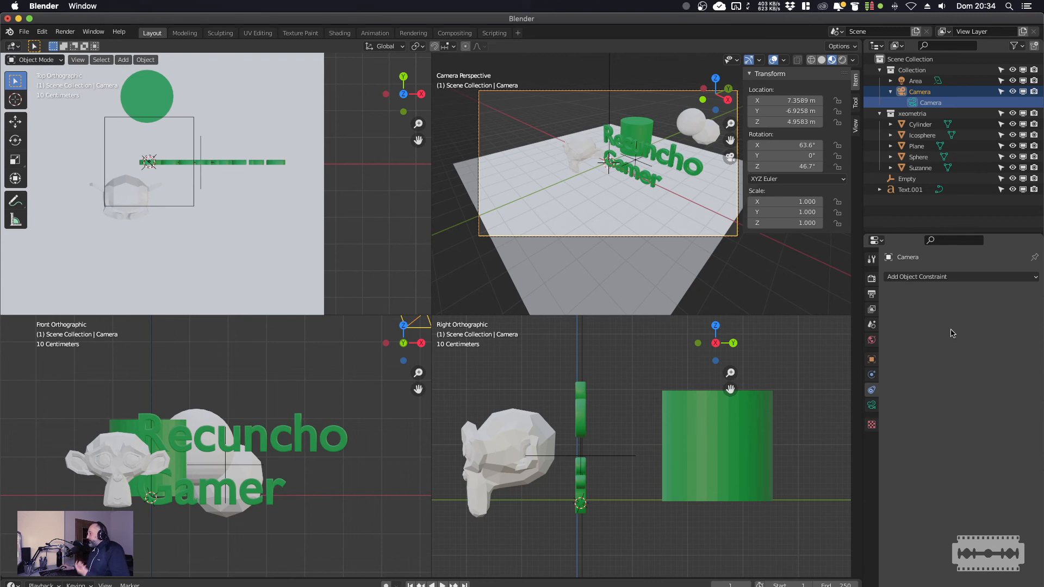
pyautogui.click(984, 278)
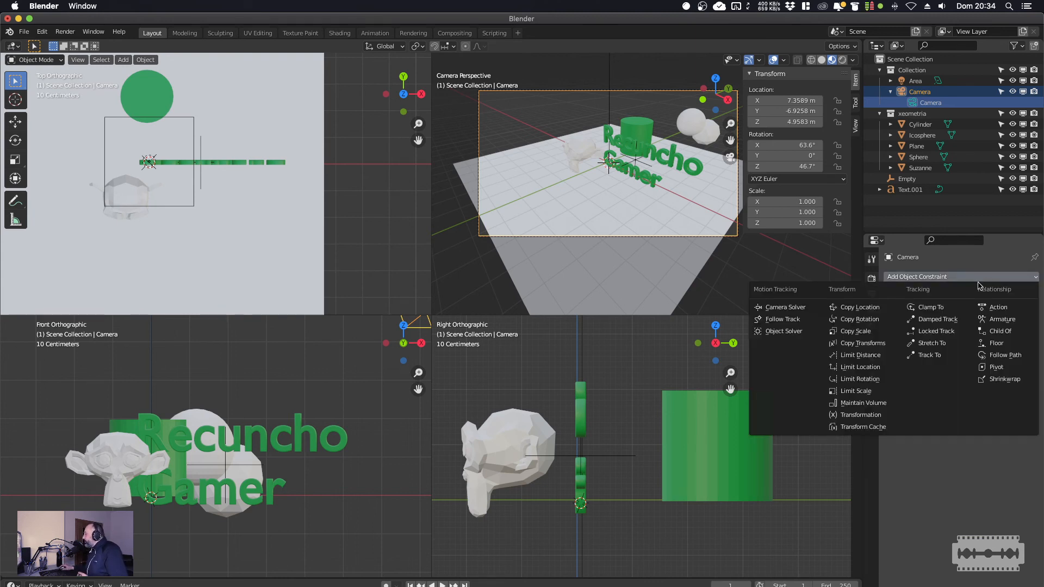
pyautogui.click(938, 357)
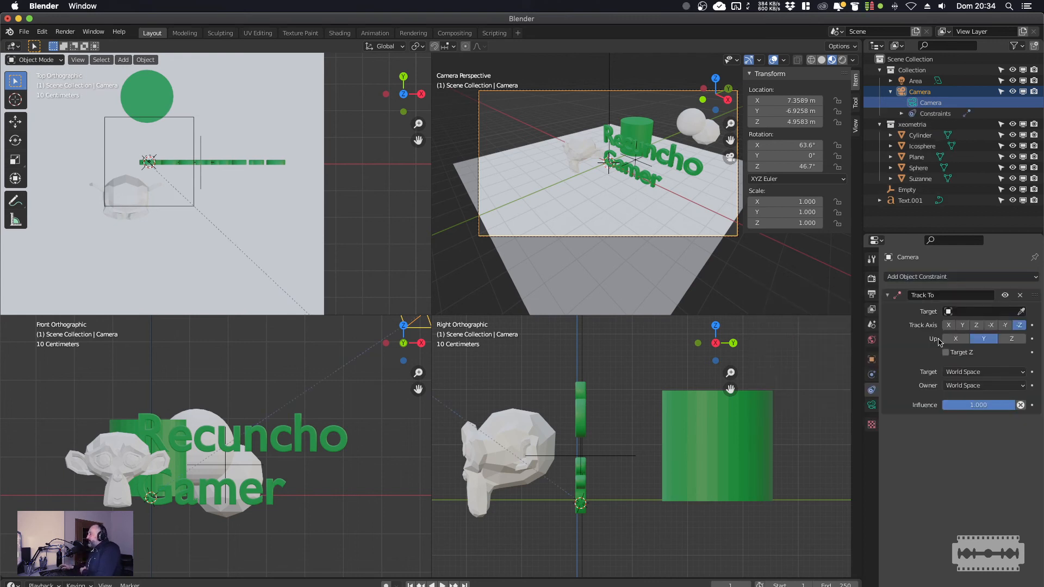
pyautogui.click(1022, 312)
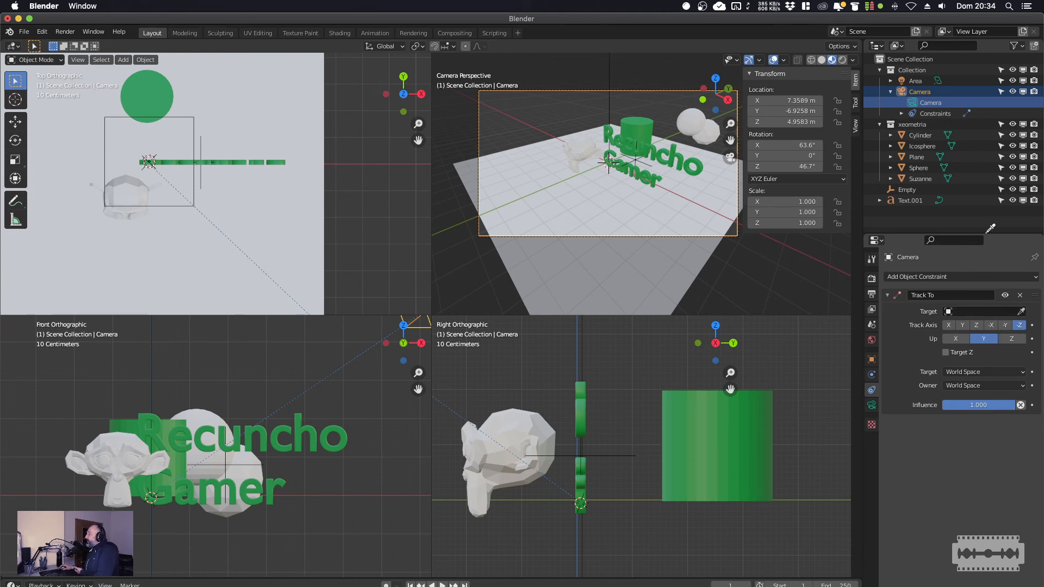
pyautogui.click(913, 187)
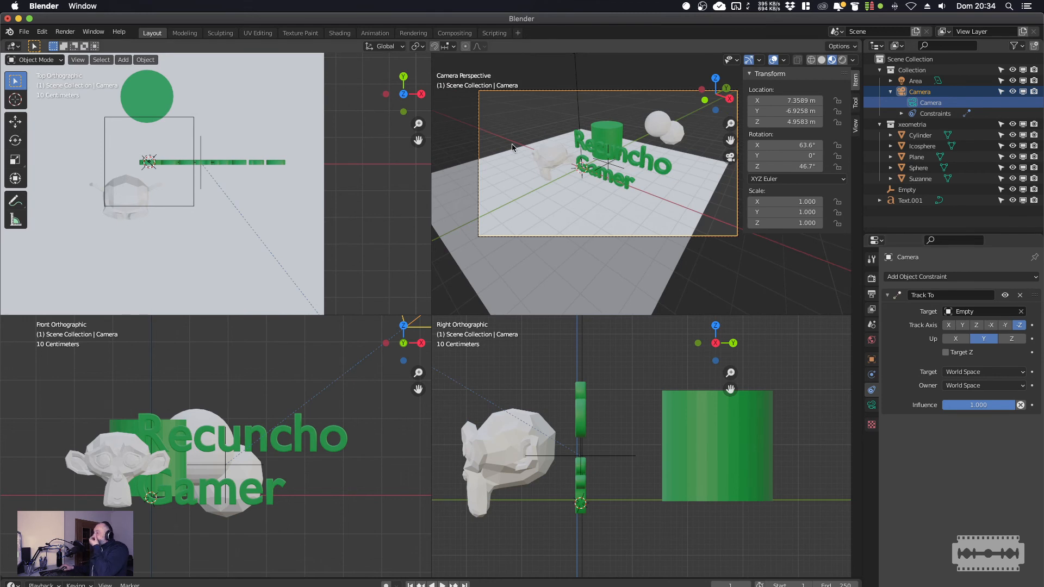
# Lower the Camera in the front view to about X 6.69 m, Z 0.76 m, keyframing it at frame 1 with auto keying.
pyautogui.scroll(-2, 310, 377)
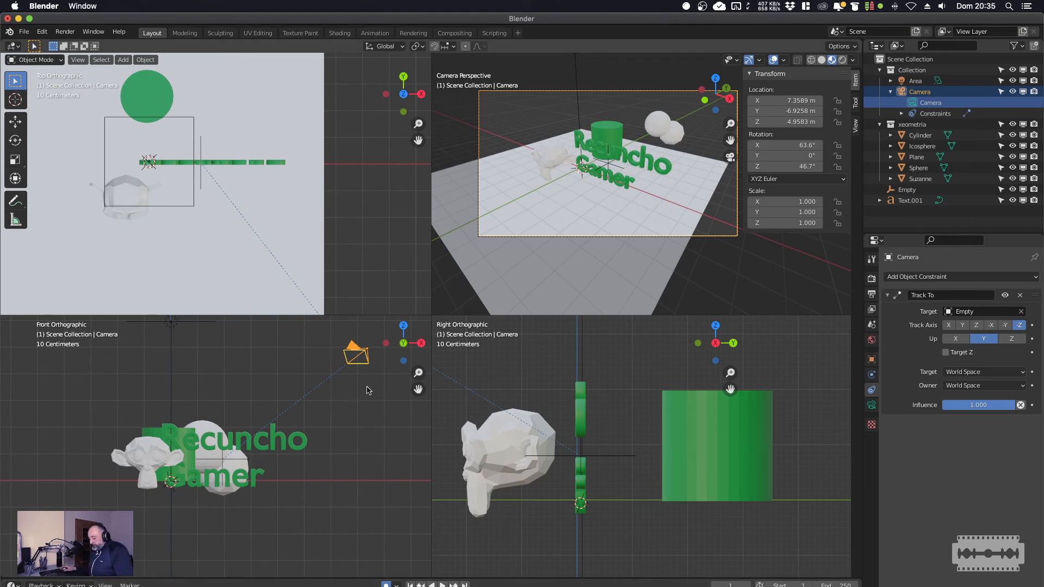
pyautogui.press('g')
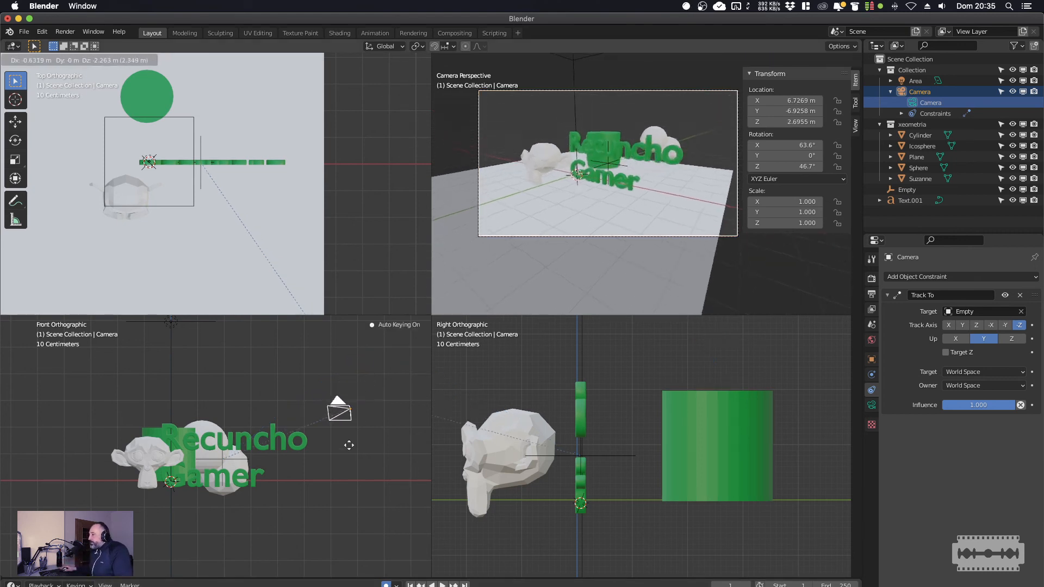
pyautogui.click(351, 494)
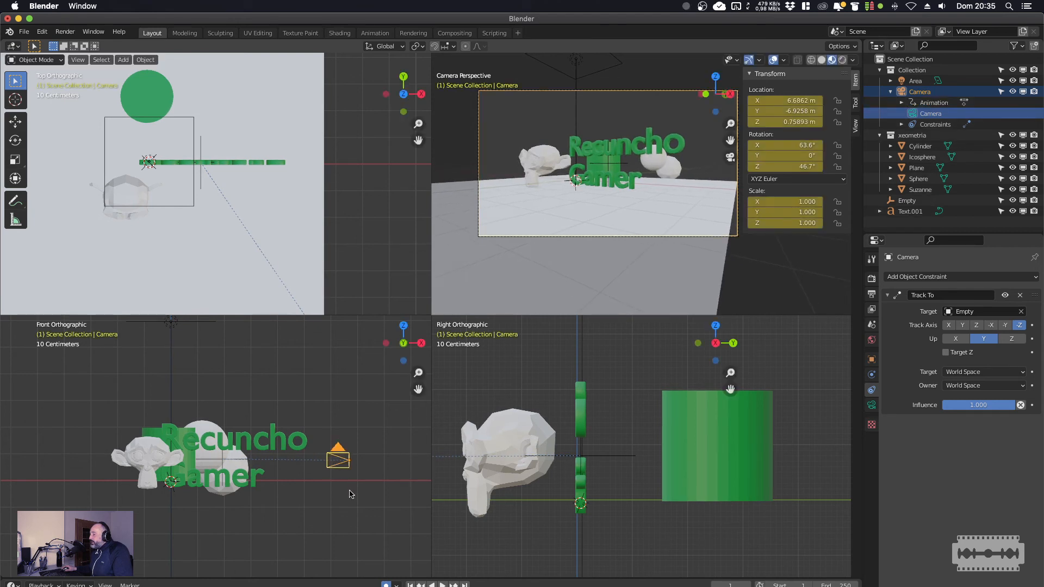
# Advance to frame 90 and move the Camera in the top view to about X -5.28 m, Y -6.21 m, keyframing it with auto keying.
pyautogui.press('space')
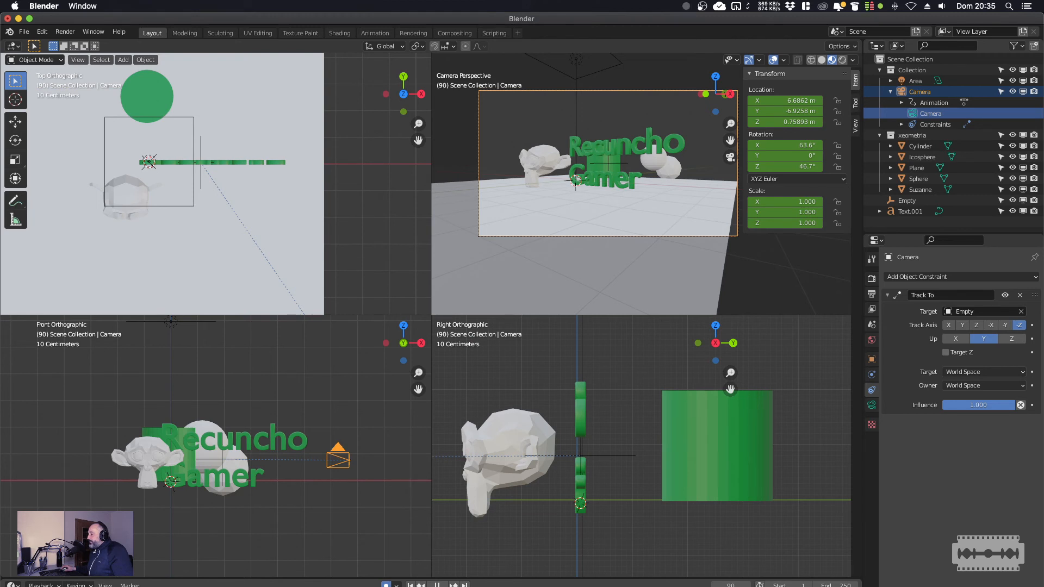
pyautogui.press('space')
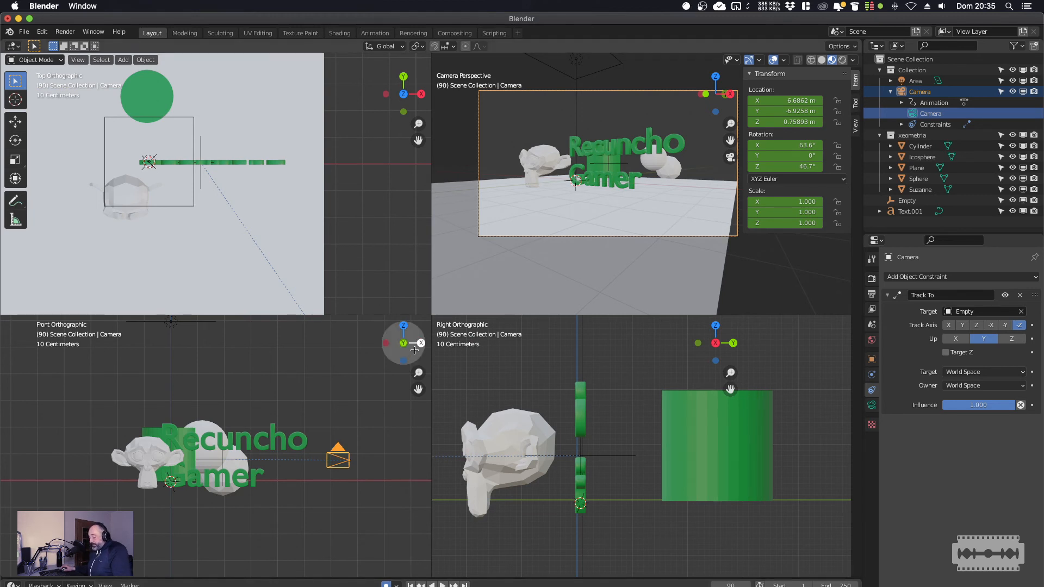
pyautogui.scroll(-4, 298, 284)
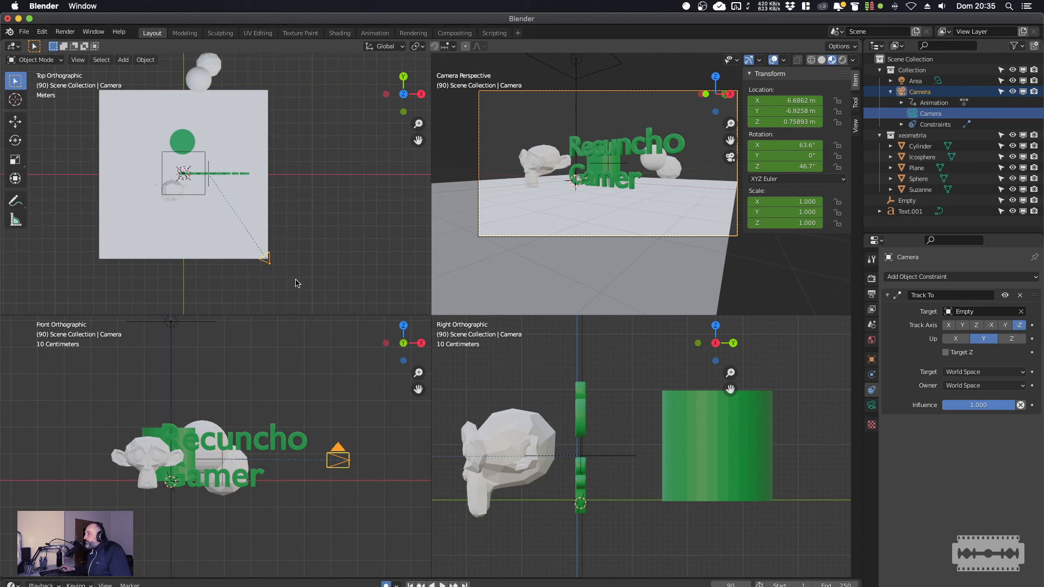
pyautogui.scroll(-5, 751, 404)
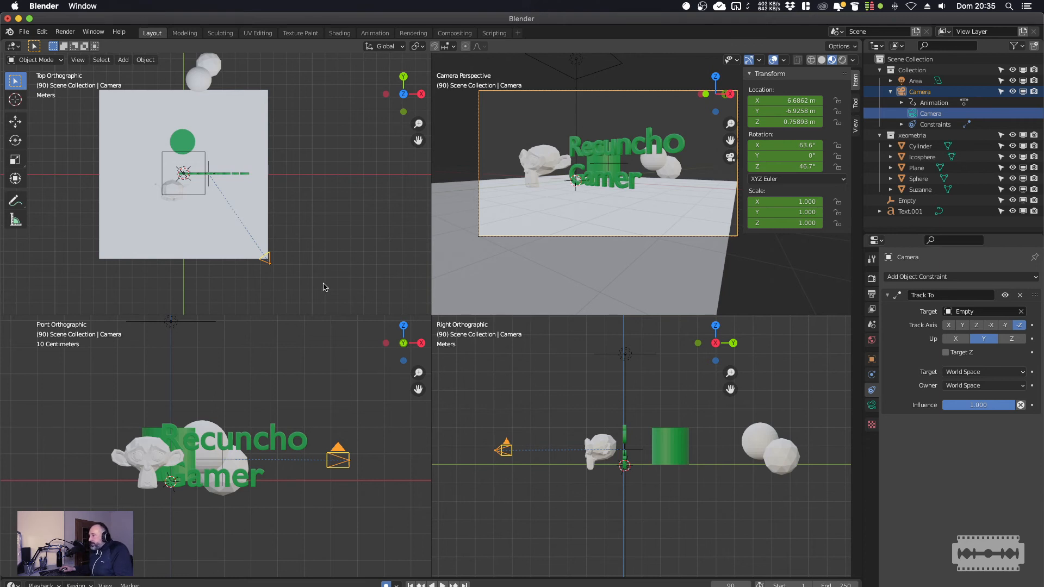
pyautogui.press('g')
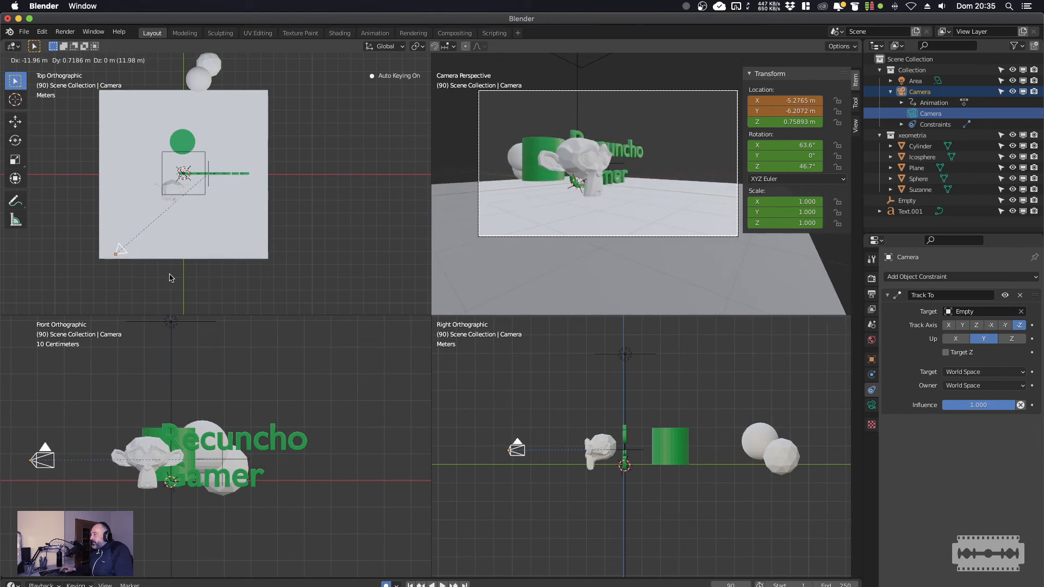
pyautogui.click(170, 276)
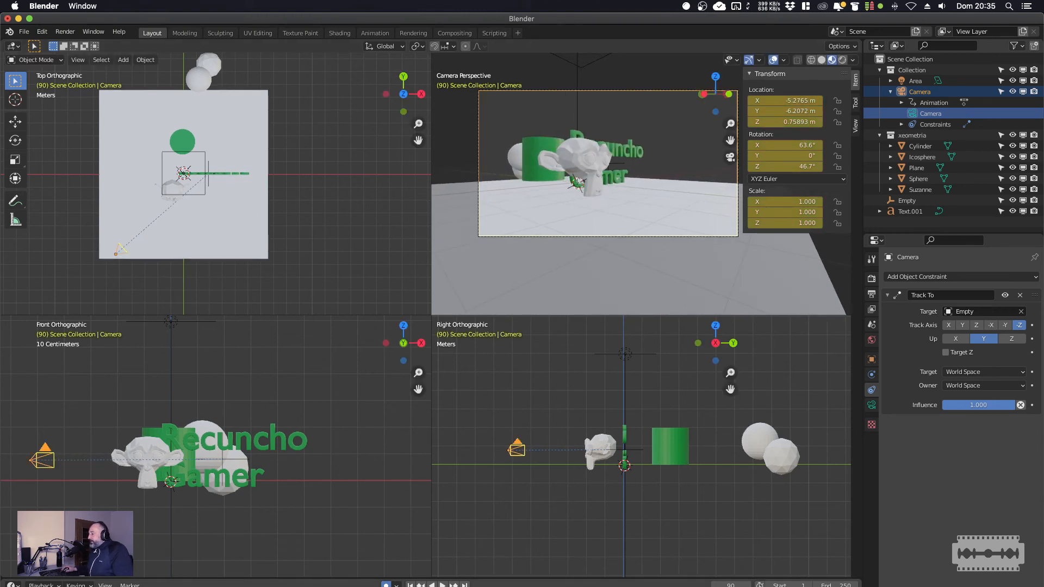
# Play the camera animation up to frame 92 and swap its two keyframes in the timeline, placing the original starting keyframe at frame 92.
pyautogui.click(432, 586)
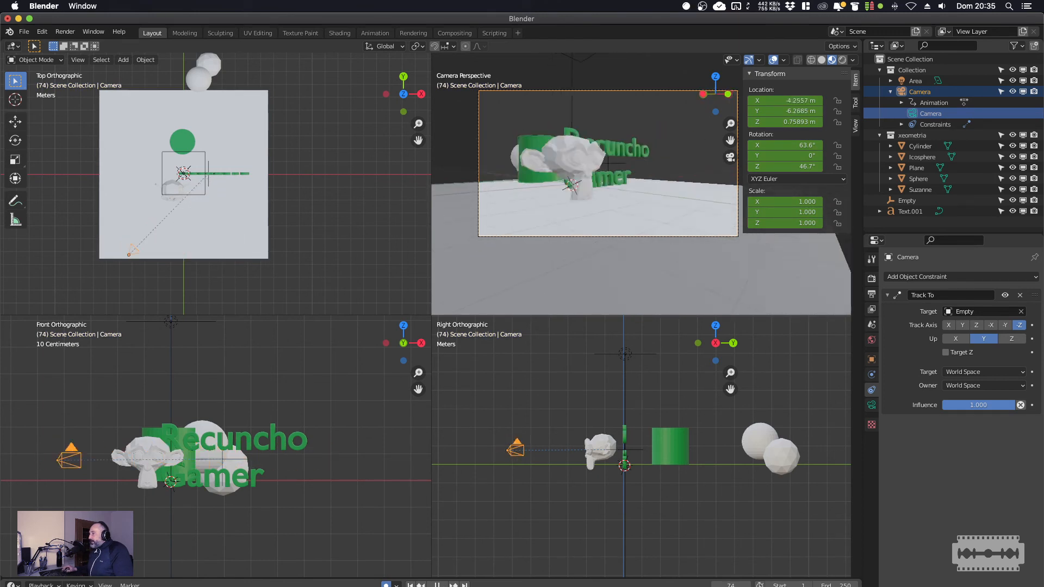
pyautogui.press('space')
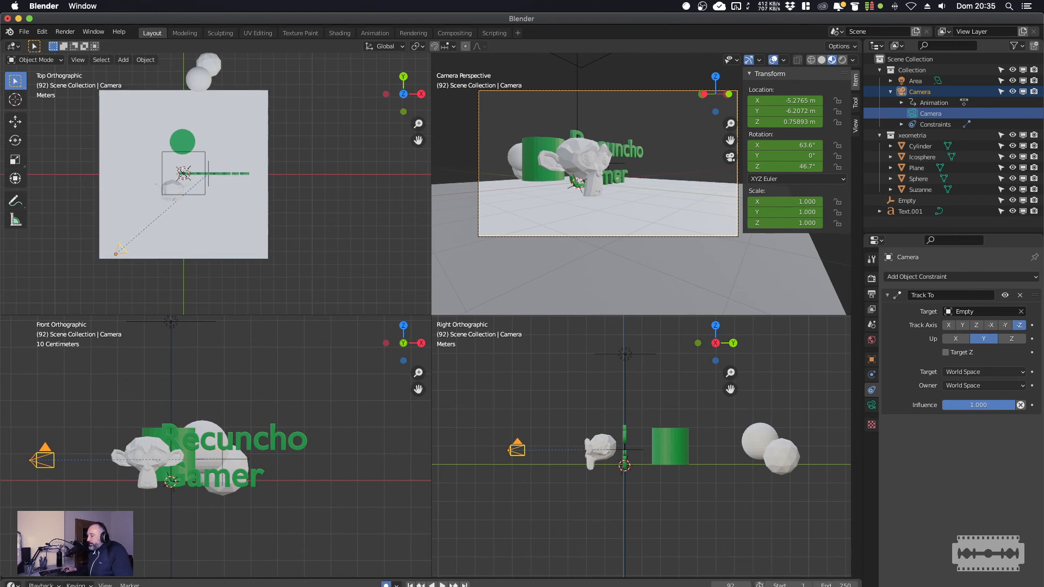
pyautogui.press('g')
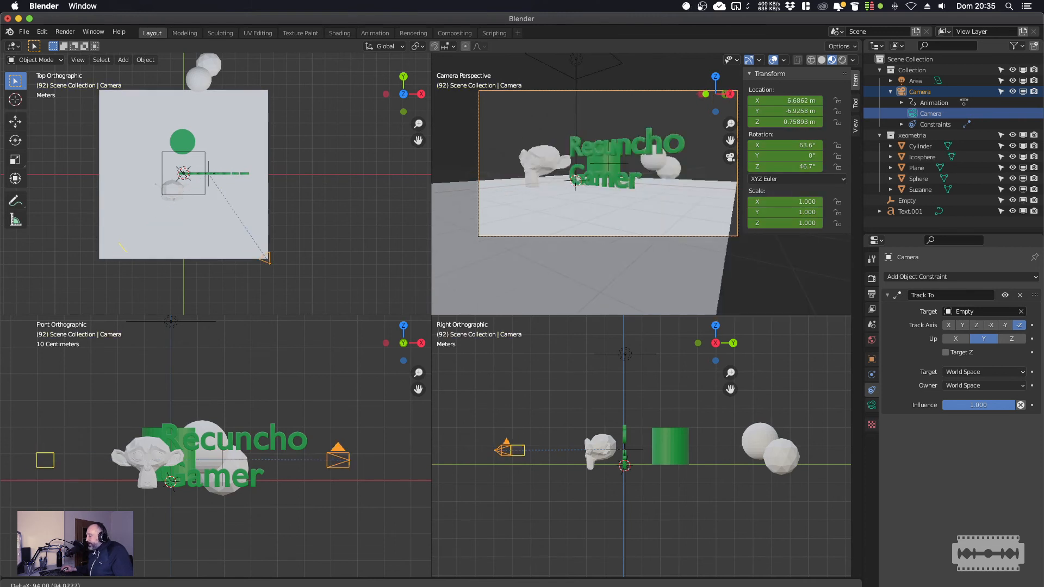
pyautogui.press('Return')
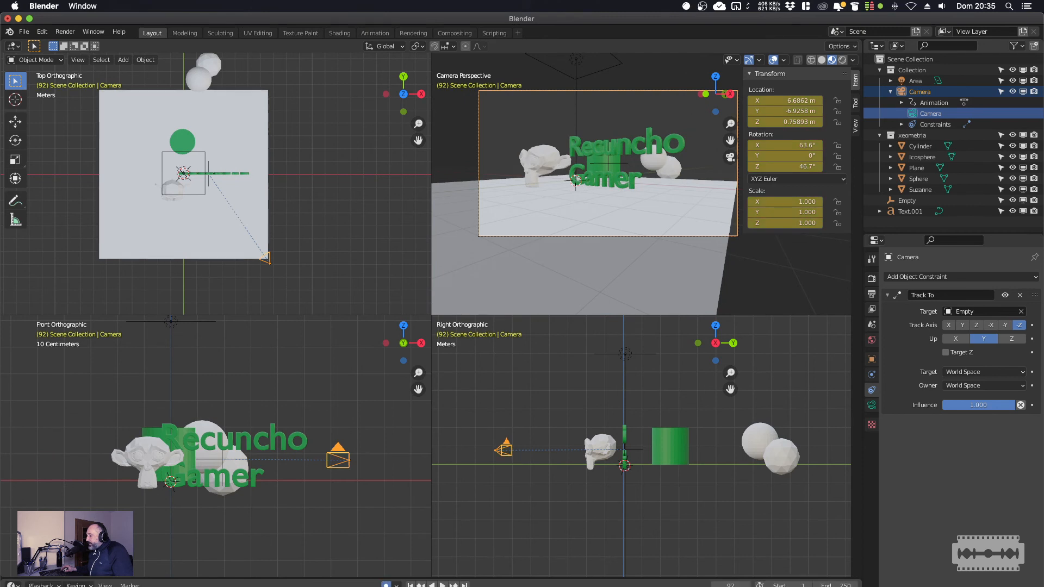
pyautogui.press('g')
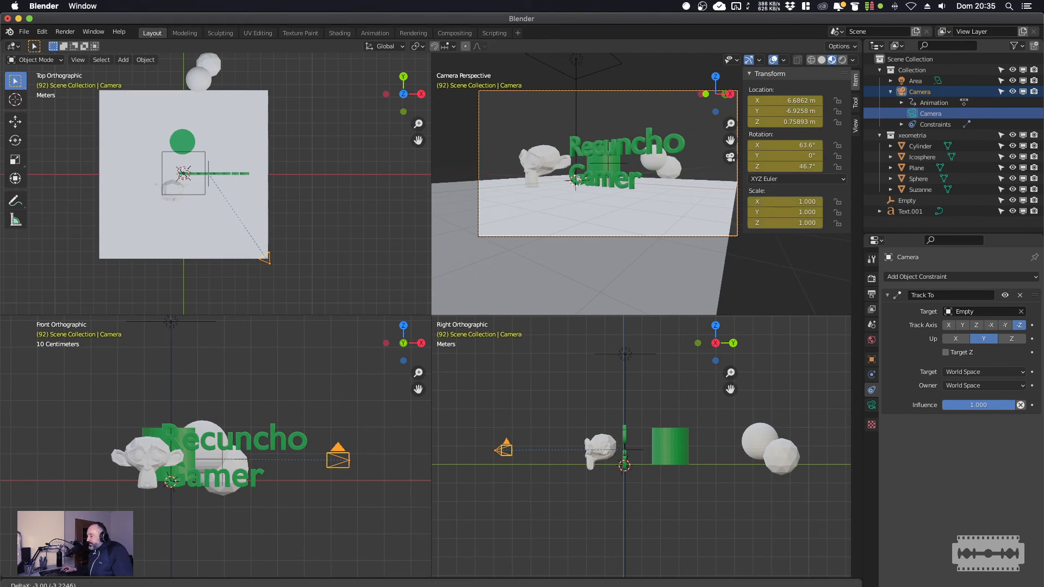
pyautogui.press('Return')
# Play the reversed camera animation from the first frame twice to review the move around the text.
pyautogui.hotkey('shift', 'Left')
pyautogui.press('space')
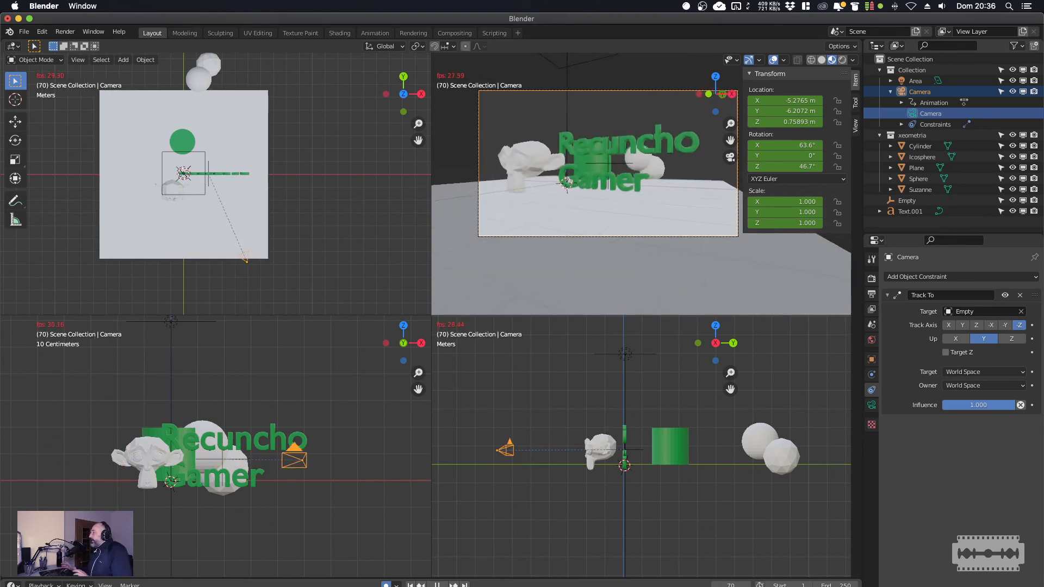
pyautogui.press('space')
pyautogui.hotkey('shift', 'Left')
pyautogui.press('space')
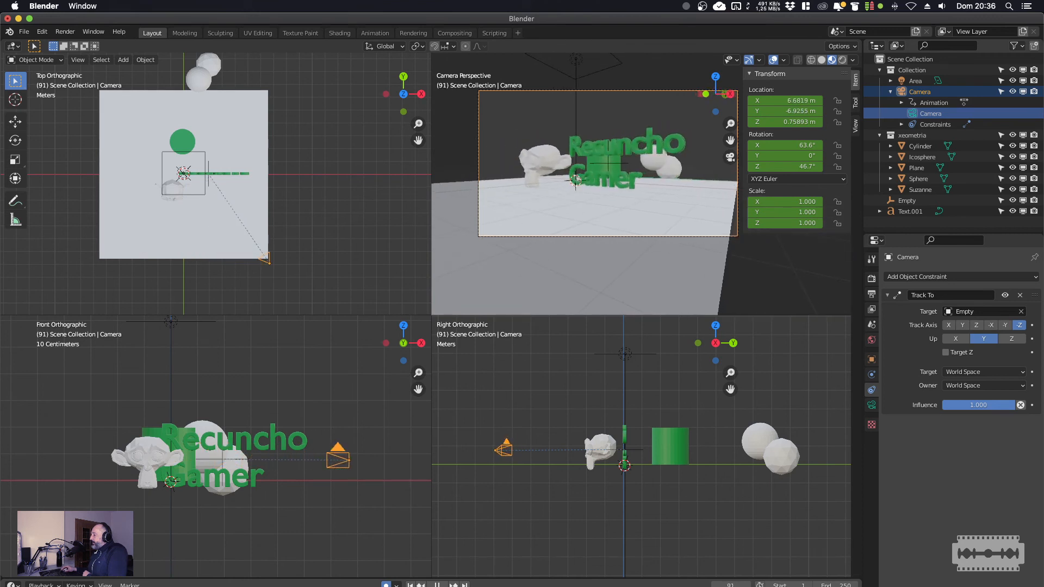
pyautogui.press('space')
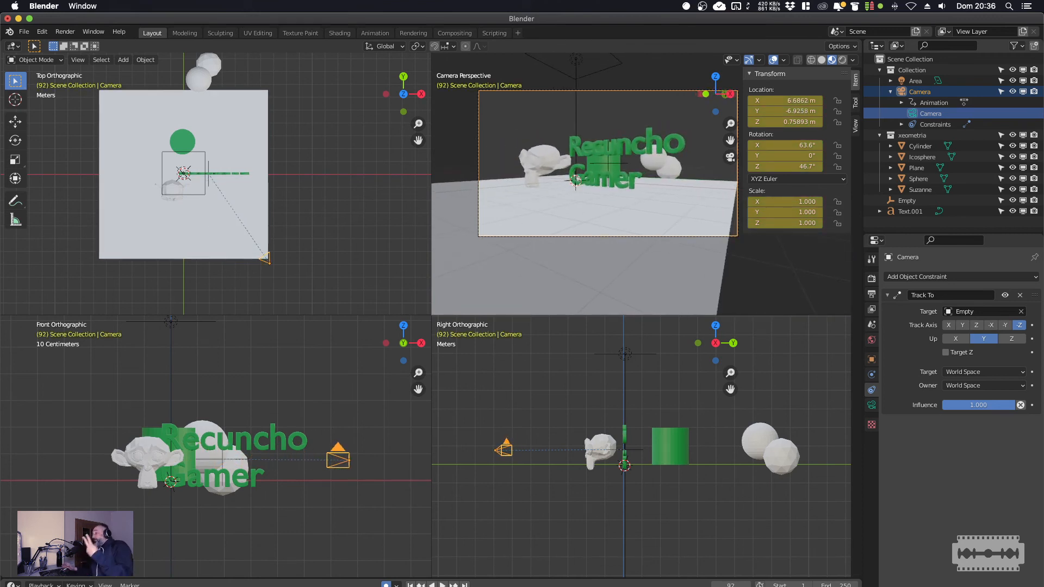
# Look through the interpolation modes available for the Camera's timeline keyframes, including the Elastic dynamic effect.
pyautogui.rightClick(294, 584)
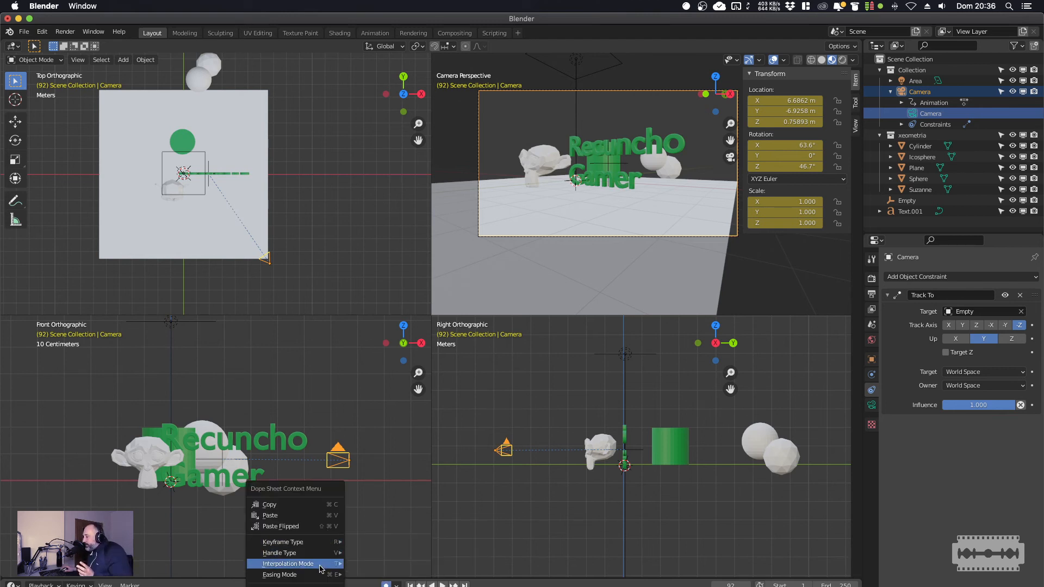
pyautogui.moveTo(323, 568)
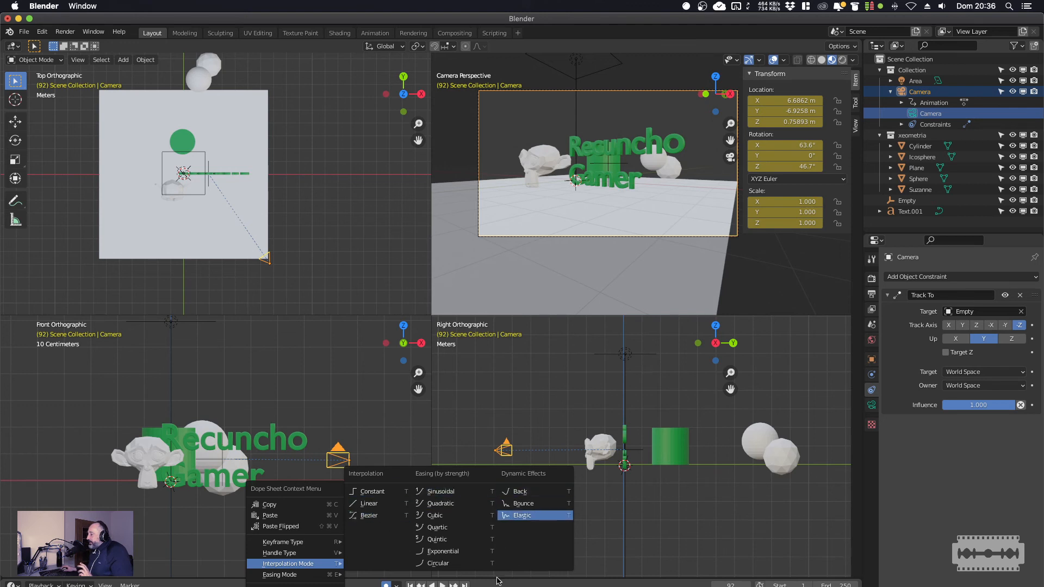
pyautogui.click(521, 515)
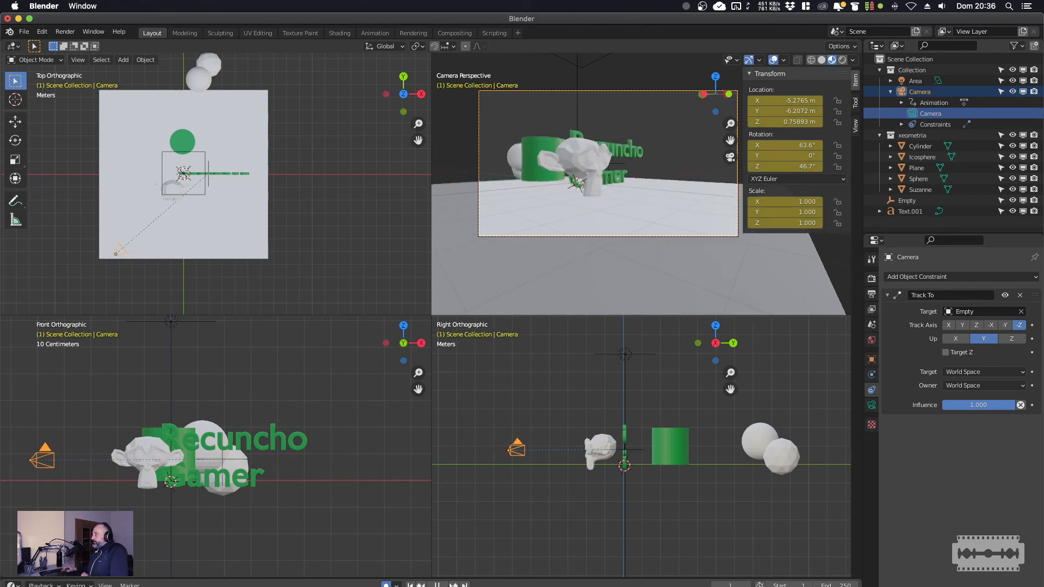
# Play the camera animation from frame 1 two times to review the move, and return to the first frame.
pyautogui.press('space')
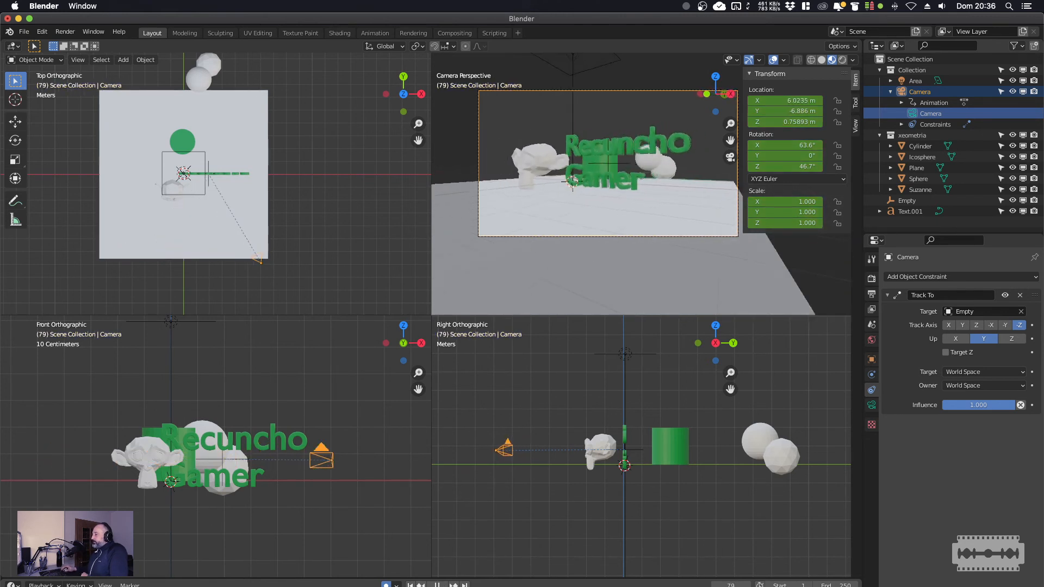
pyautogui.press('space')
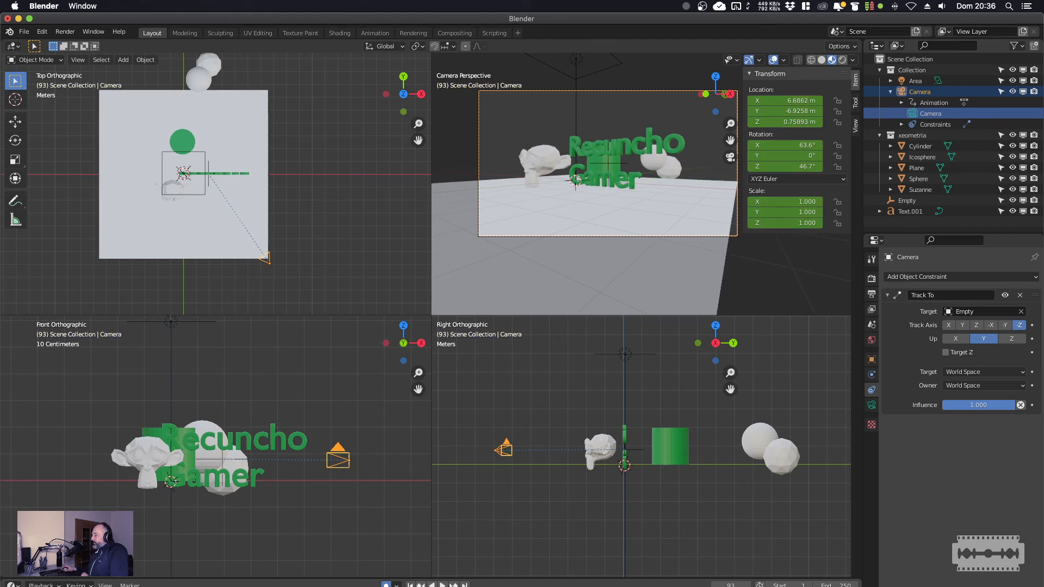
pyautogui.hotkey('ctrl', 'shift', 'space')
pyautogui.press('space')
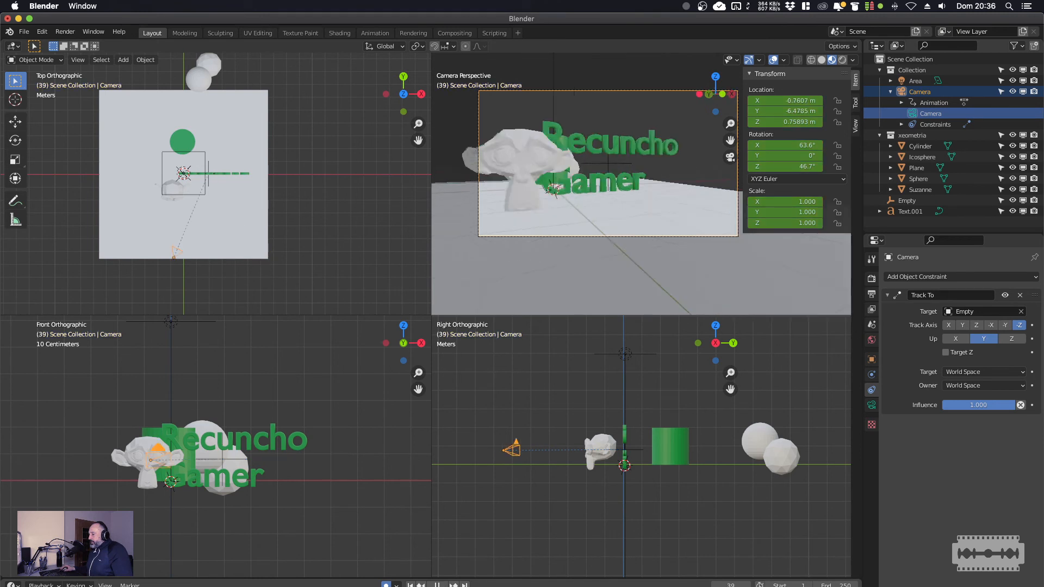
pyautogui.press('space')
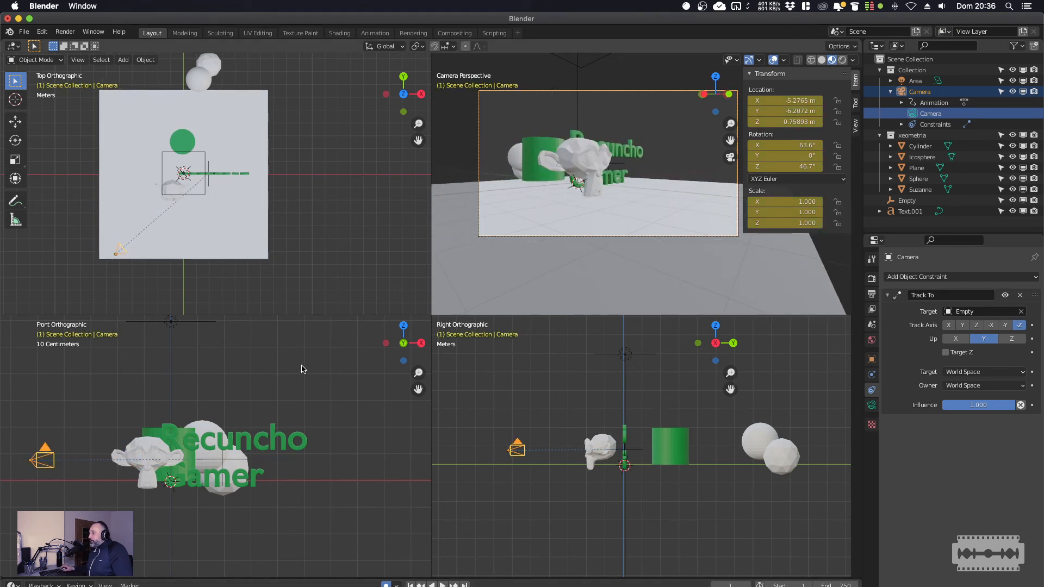
pyautogui.press('space')
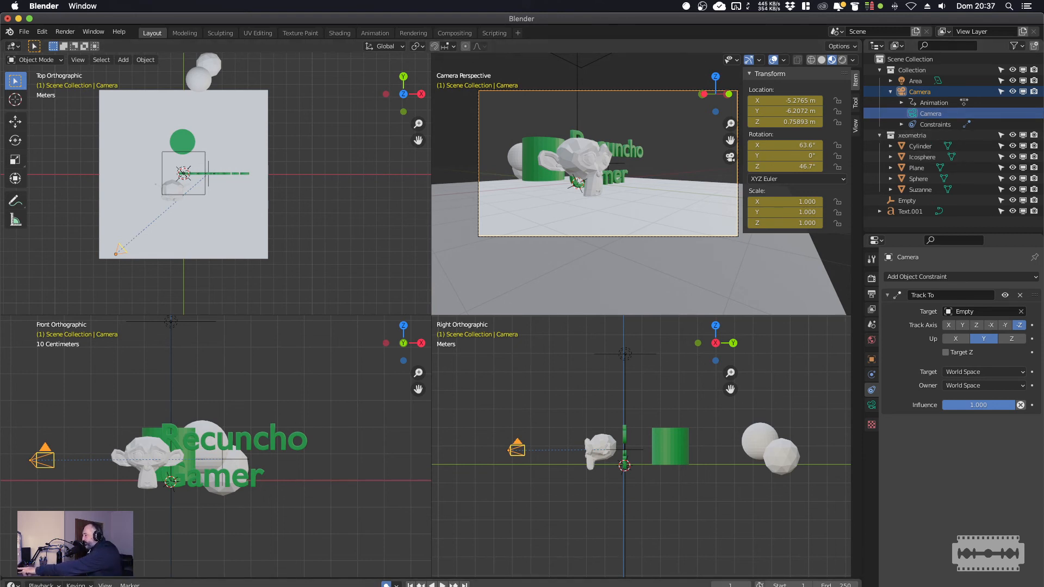
# Move the Empty in the top view to about X 1.09 m, Y 4.63 m, keyframing it at frame 1 with auto keying.
pyautogui.click(907, 201)
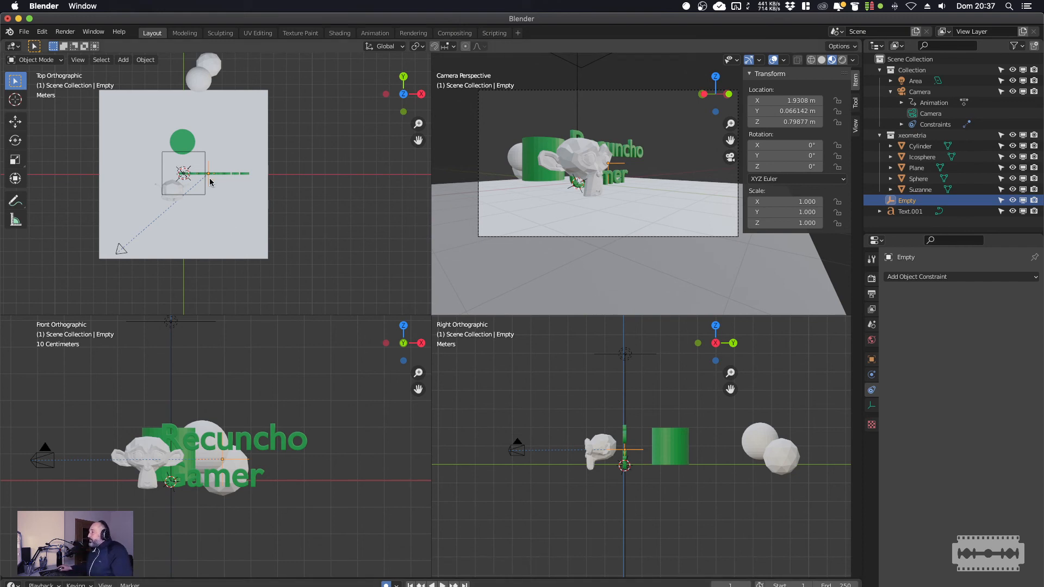
pyautogui.press('g')
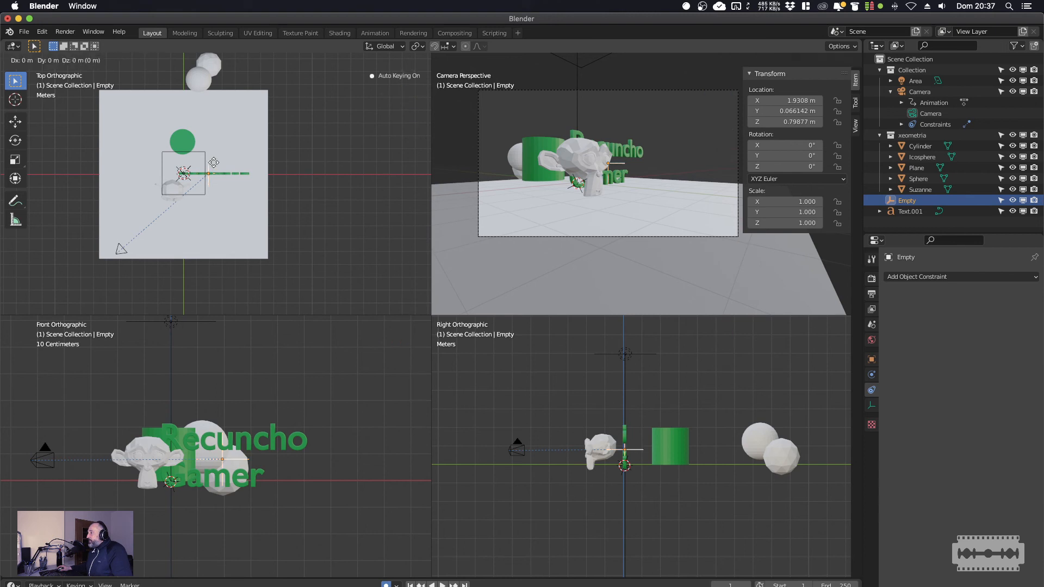
pyautogui.click(202, 105)
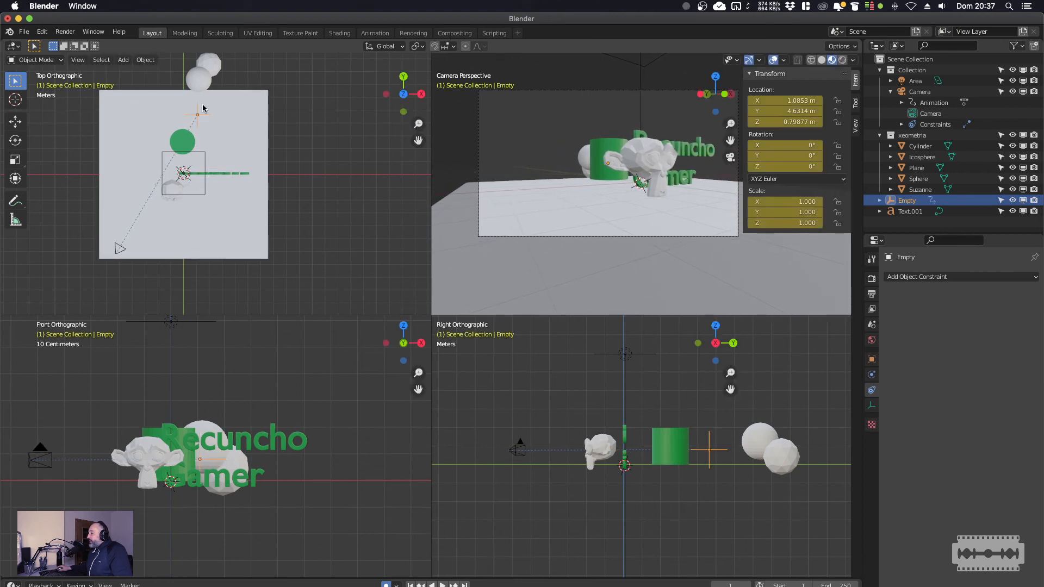
# Advance to frame 90 and move the Empty in the top view to about X 2.10 m, Y -0.02 m, keyframing it with auto keying.
pyautogui.press('space')
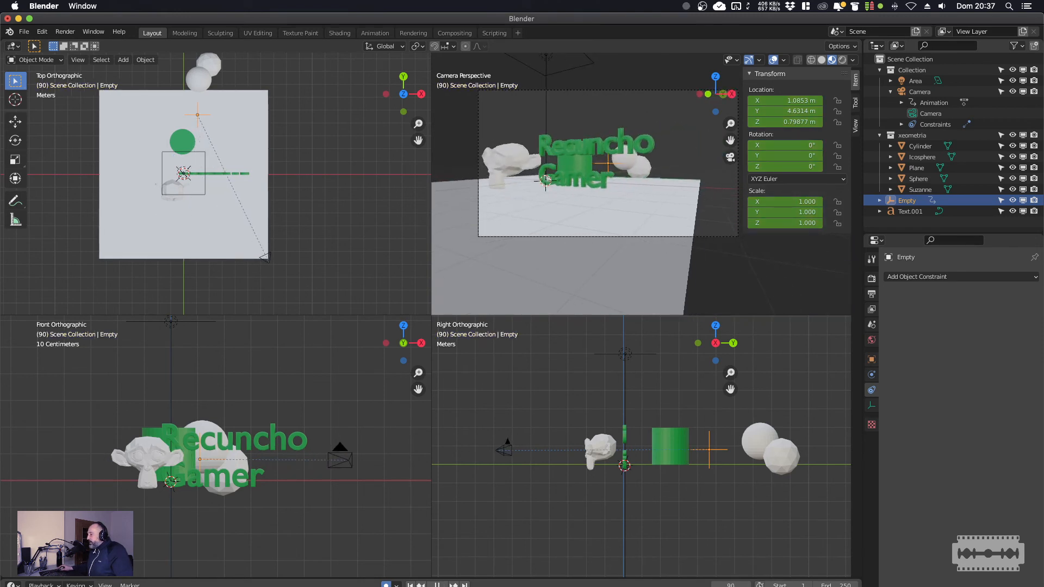
pyautogui.press('space')
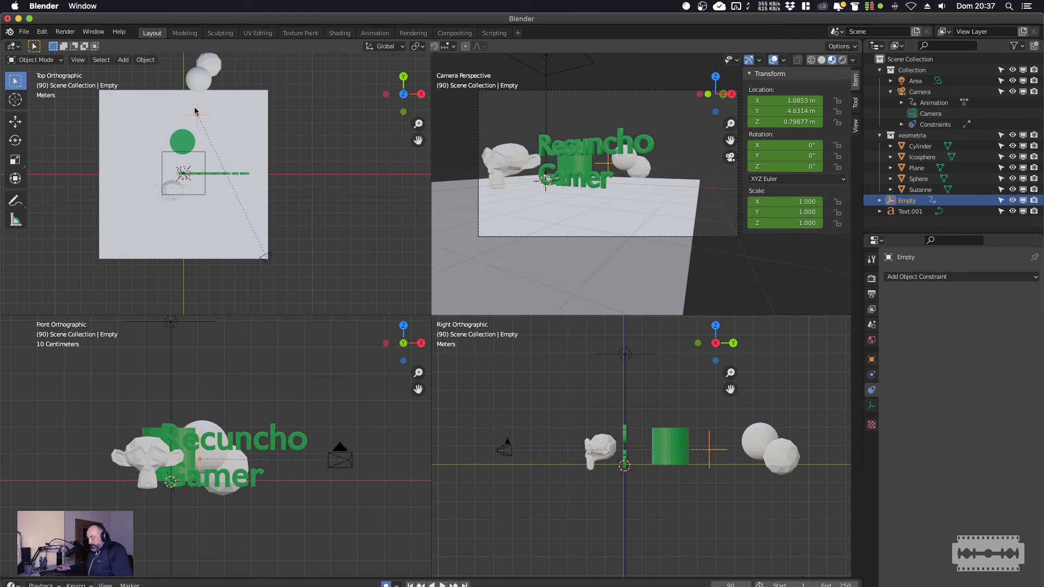
pyautogui.press('g')
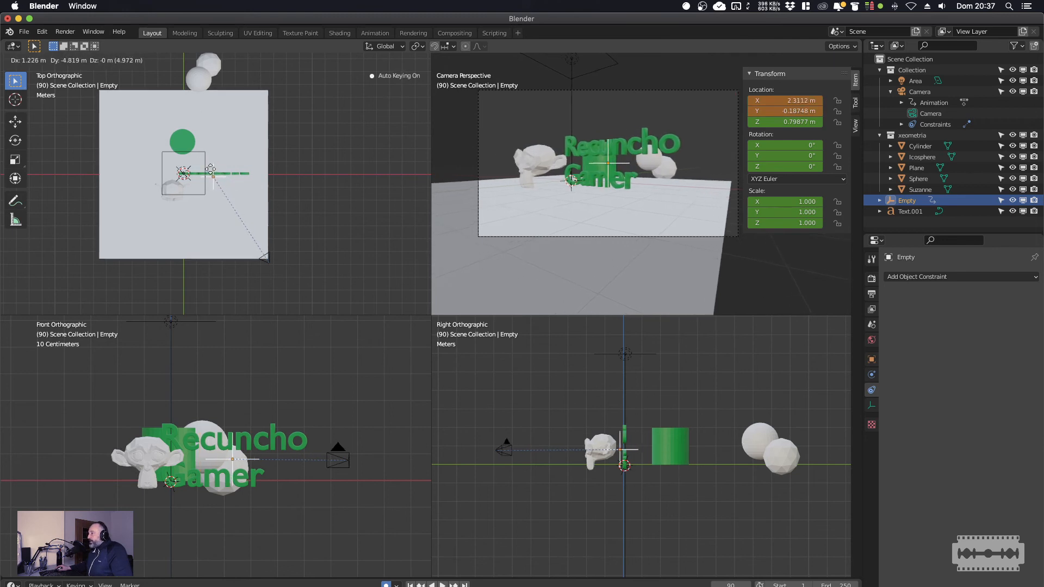
pyautogui.click(207, 167)
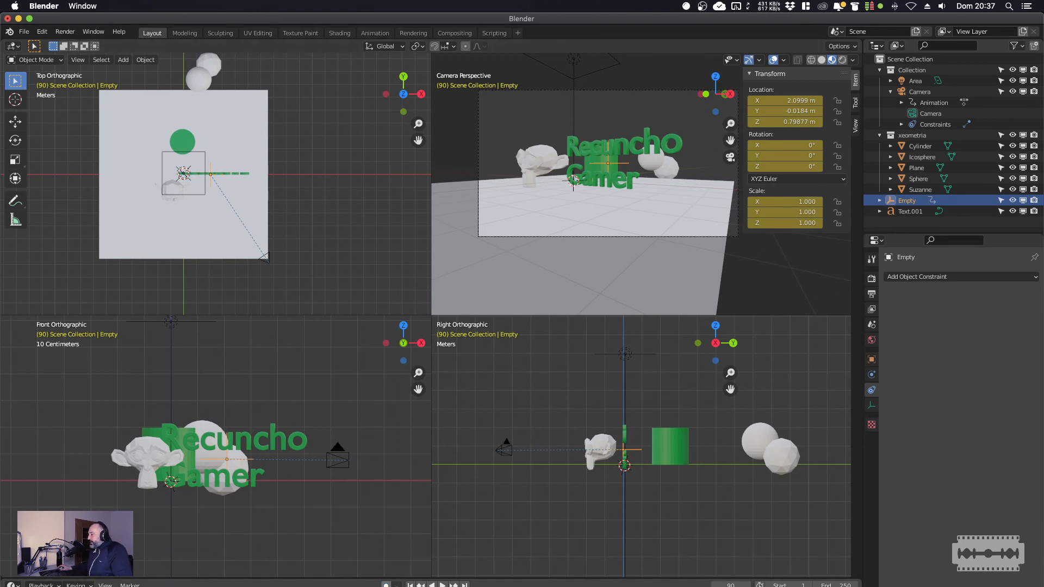
# With auto keying turned off, move the Cylinder in the top view to about X 6.30 m, Y 1.61 m.
pyautogui.click(185, 141)
pyautogui.moveTo(185, 142); pyautogui.dragTo(267, 151)
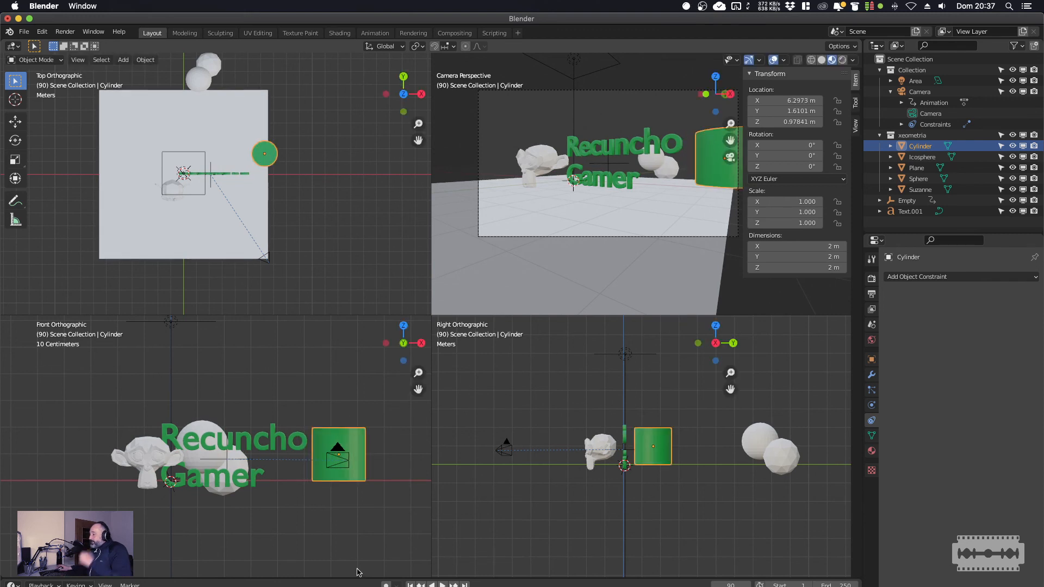
# Scrub back to the start and play the animation to about frame 82 to review the camera and Empty moving together.
pyautogui.moveTo(321, 586); pyautogui.dragTo(34, 586)
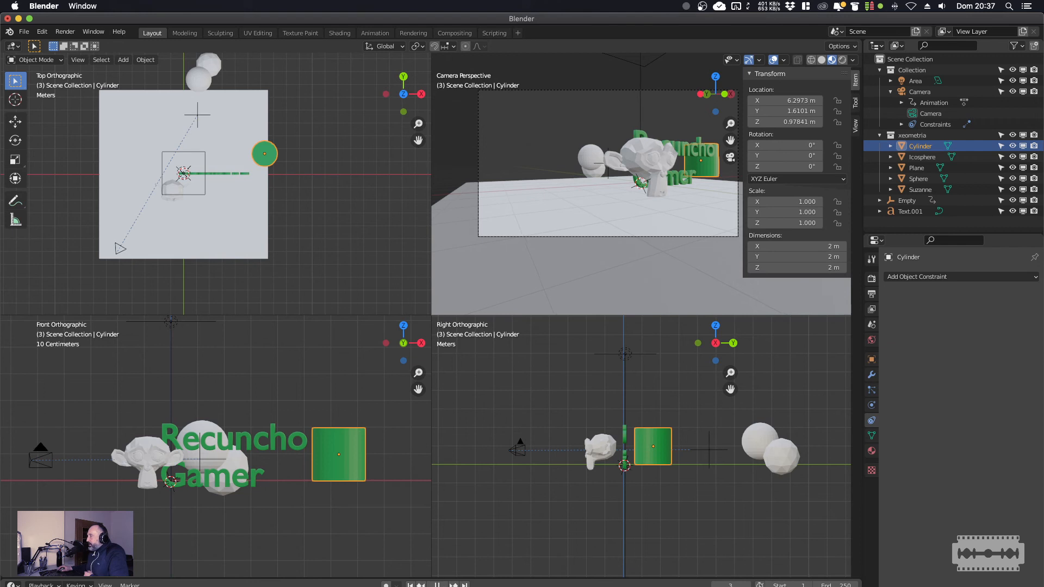
pyautogui.moveTo(244, 586); pyautogui.dragTo(104, 586)
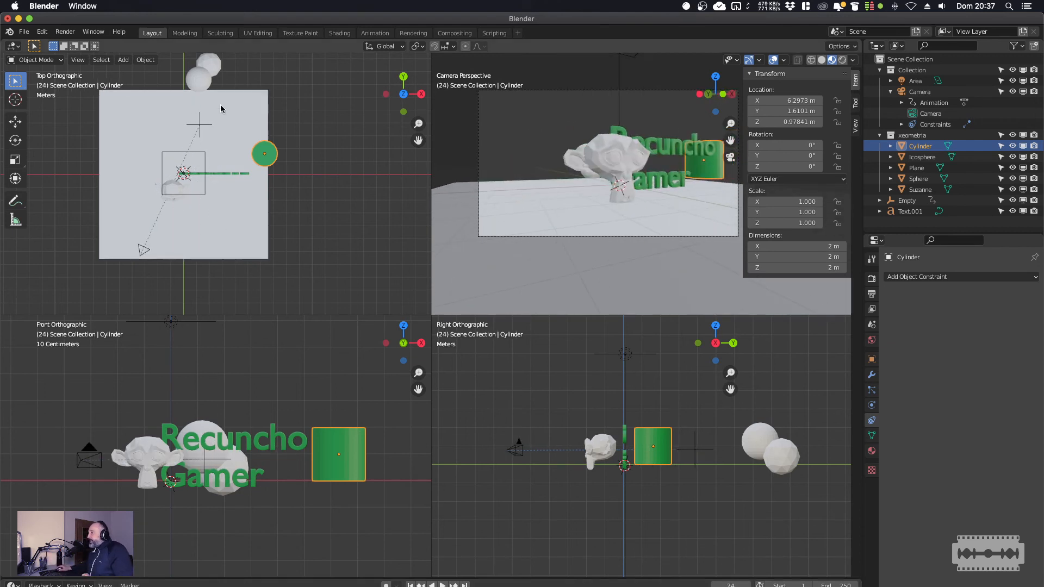
pyautogui.hotkey('shift', 'Left')
pyautogui.press('space')
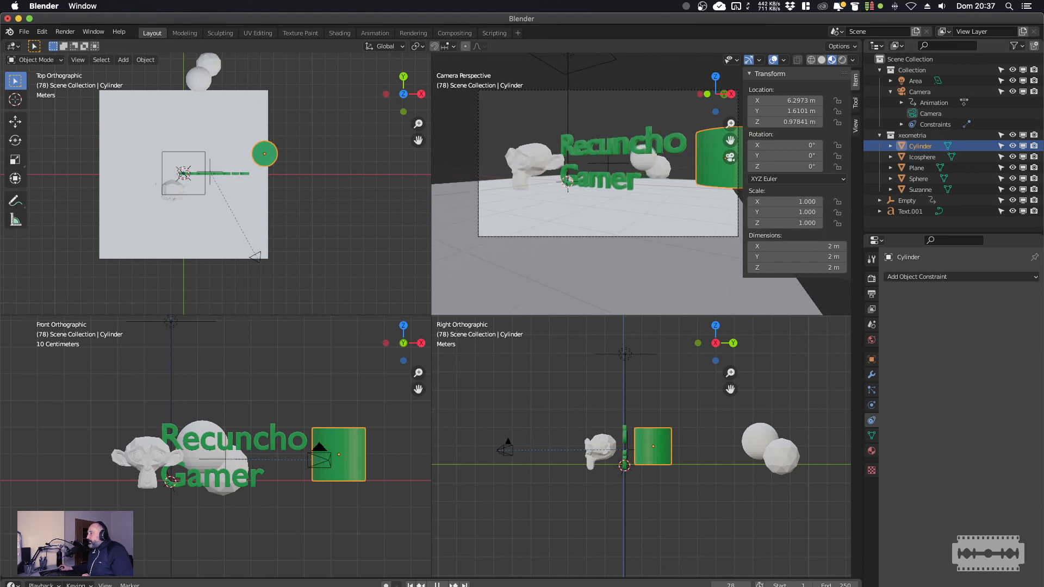
pyautogui.press('space')
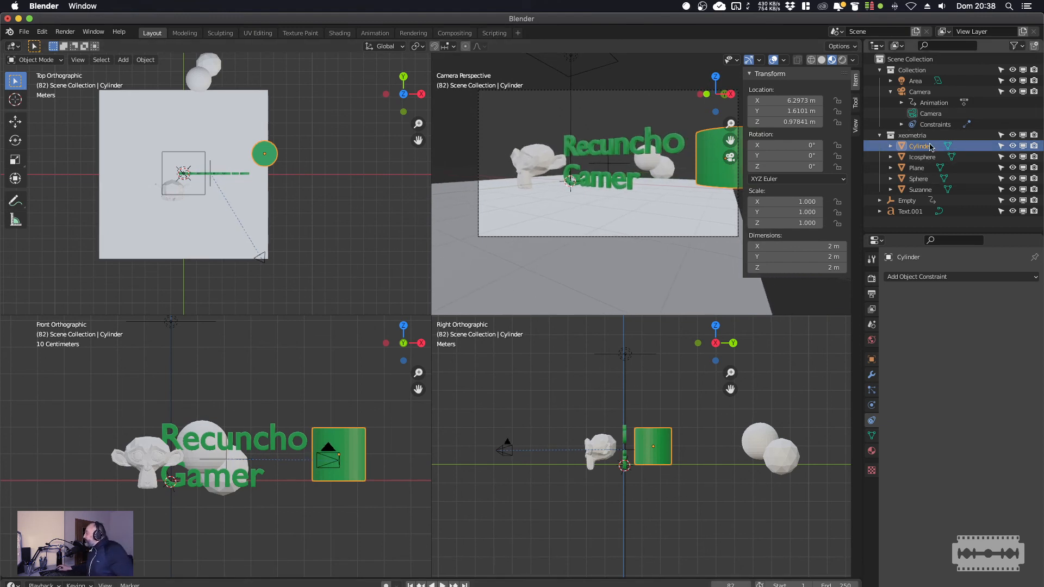
# Select the Empty and the Camera together and play their combined animation to frame 94.
pyautogui.click(930, 201)
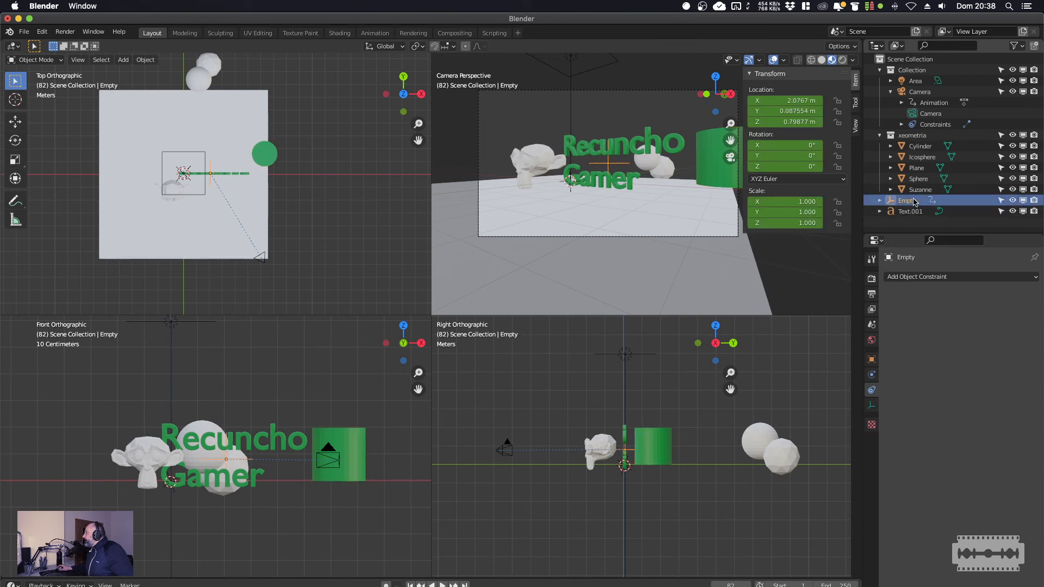
pyautogui.click(932, 113)
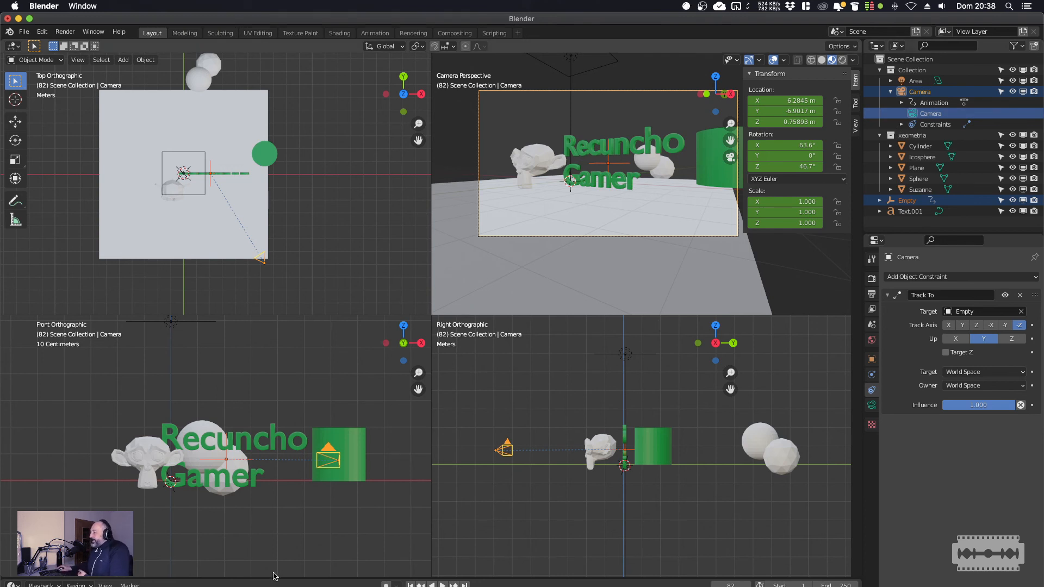
pyautogui.moveTo(275, 586); pyautogui.dragTo(177, 586)
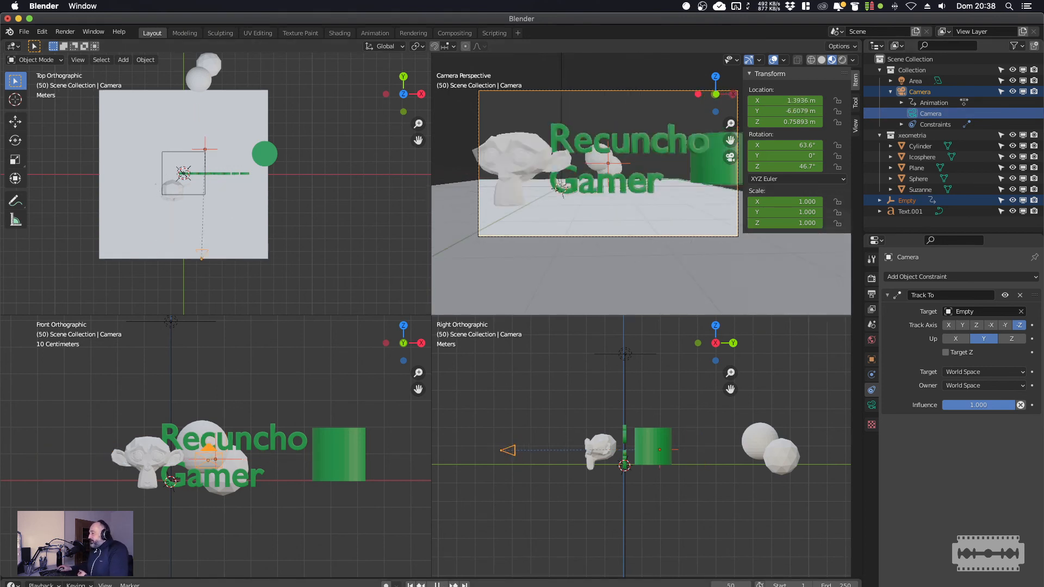
pyautogui.press('space')
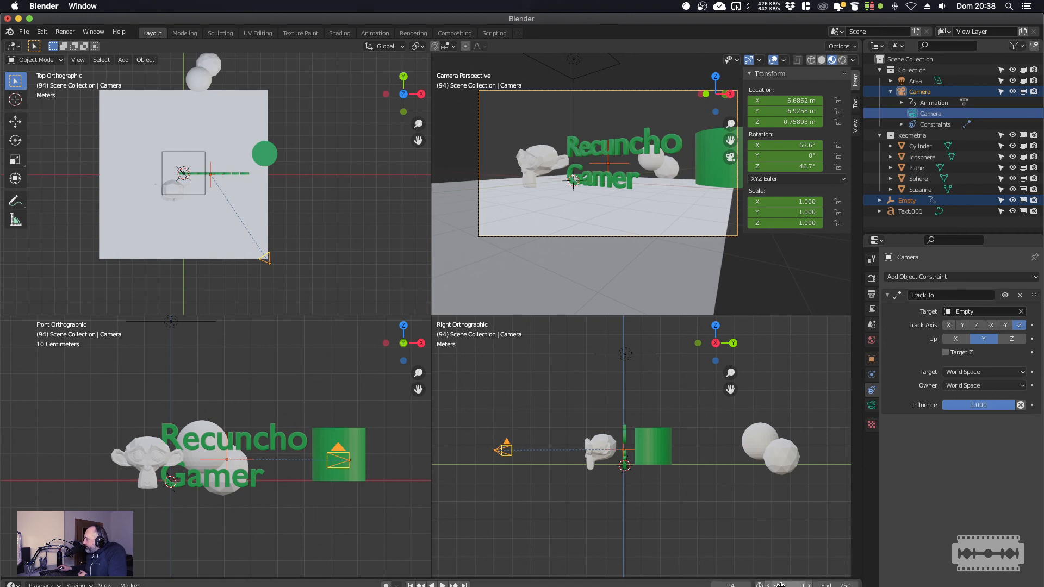
# Set the animation's end frame to 90 and play it past the camera's last keyframe to frame 110.
pyautogui.click(847, 584)
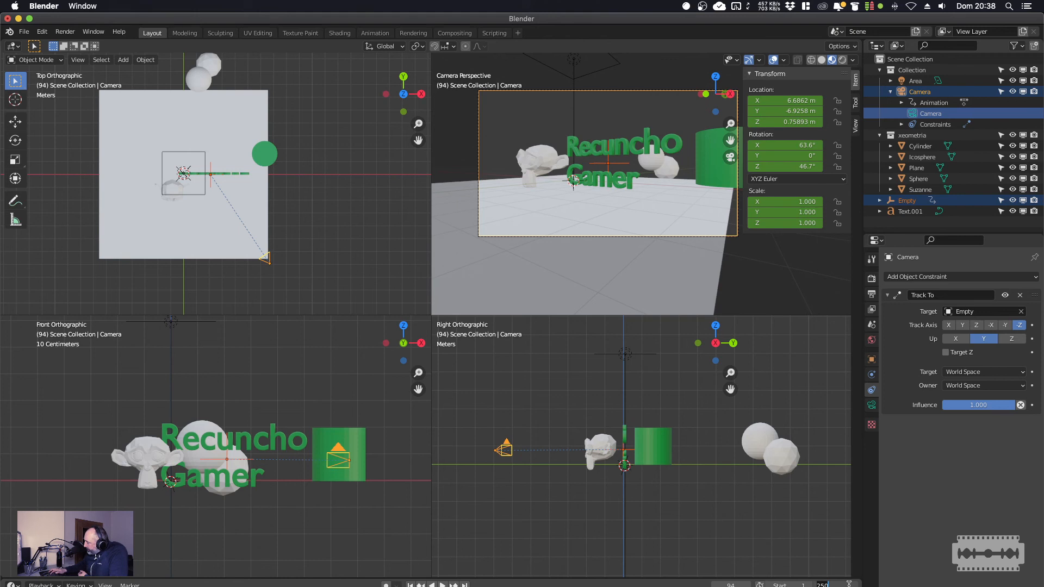
pyautogui.press('Return')
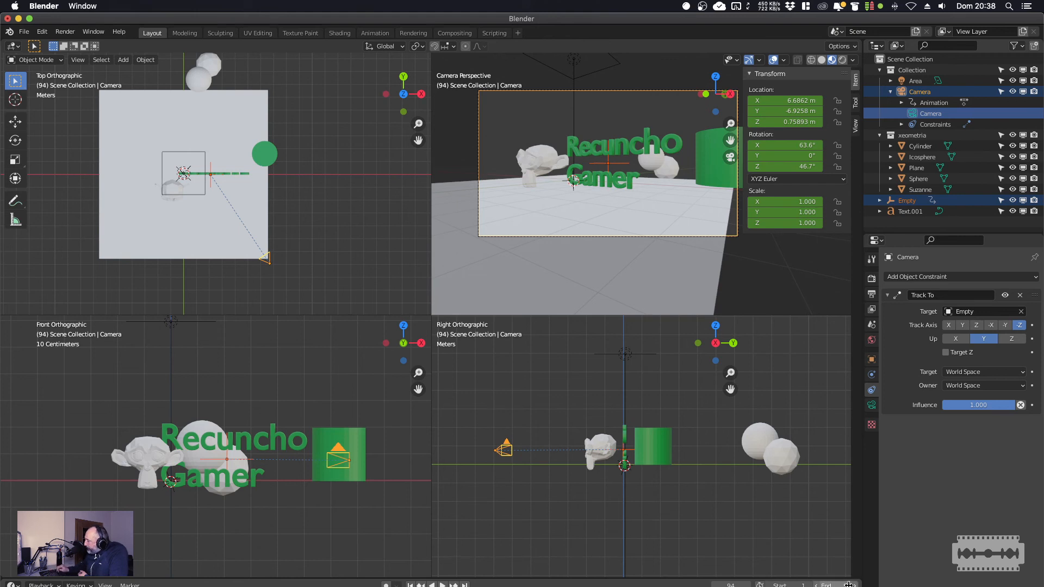
pyautogui.press('space')
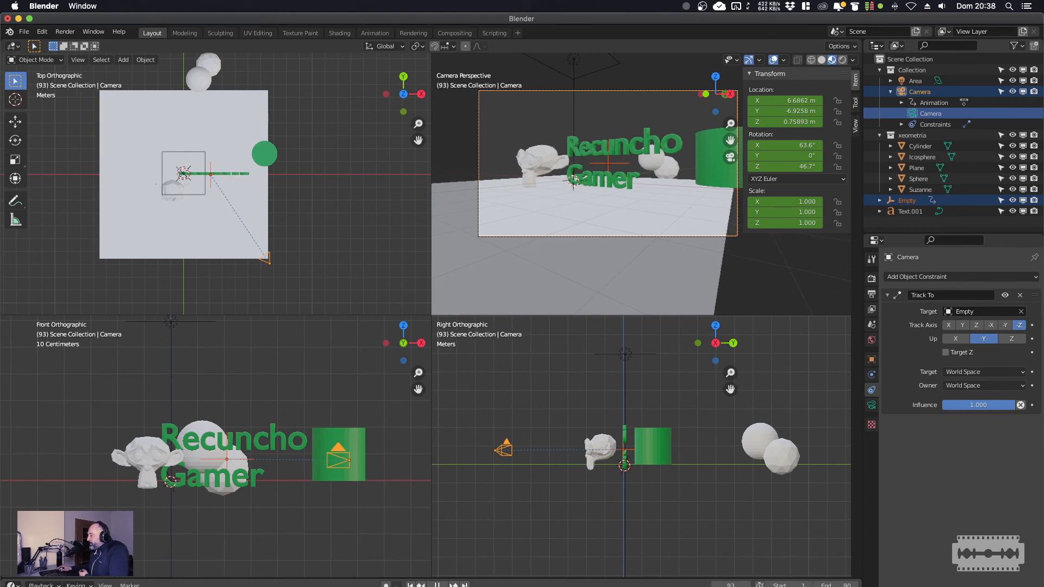
pyautogui.press('Left')
pyautogui.press('space')
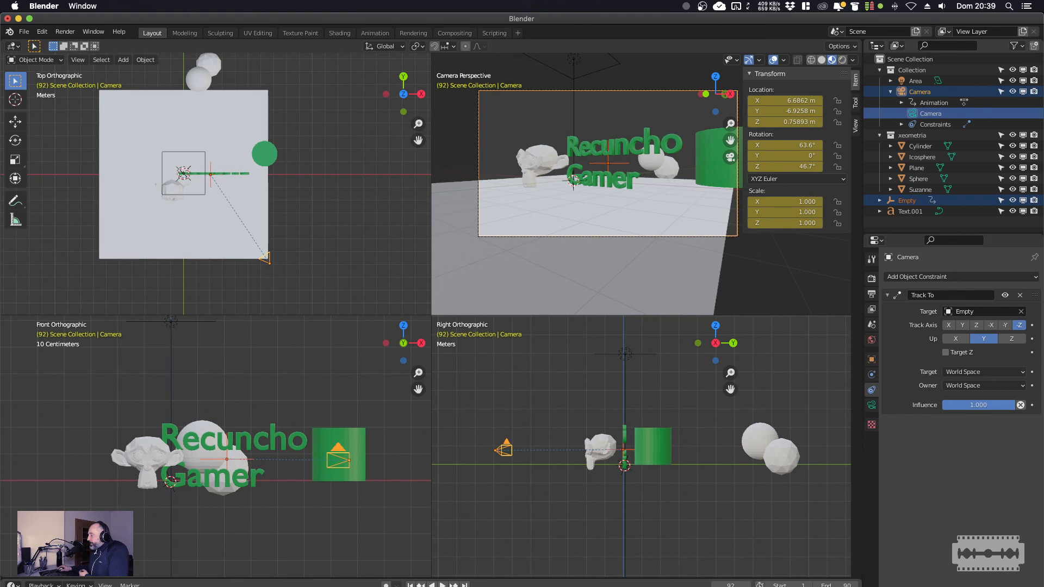
pyautogui.press('space')
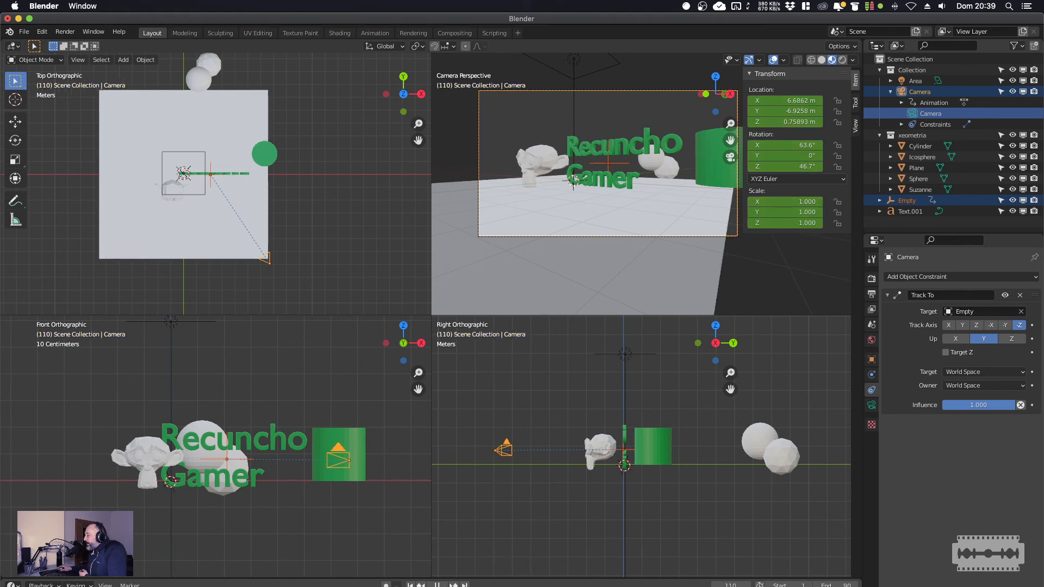
pyautogui.press('space')
# Set the animation's end frame to 110 and play the shortened range, stopping at frame 92.
pyautogui.click(847, 585)
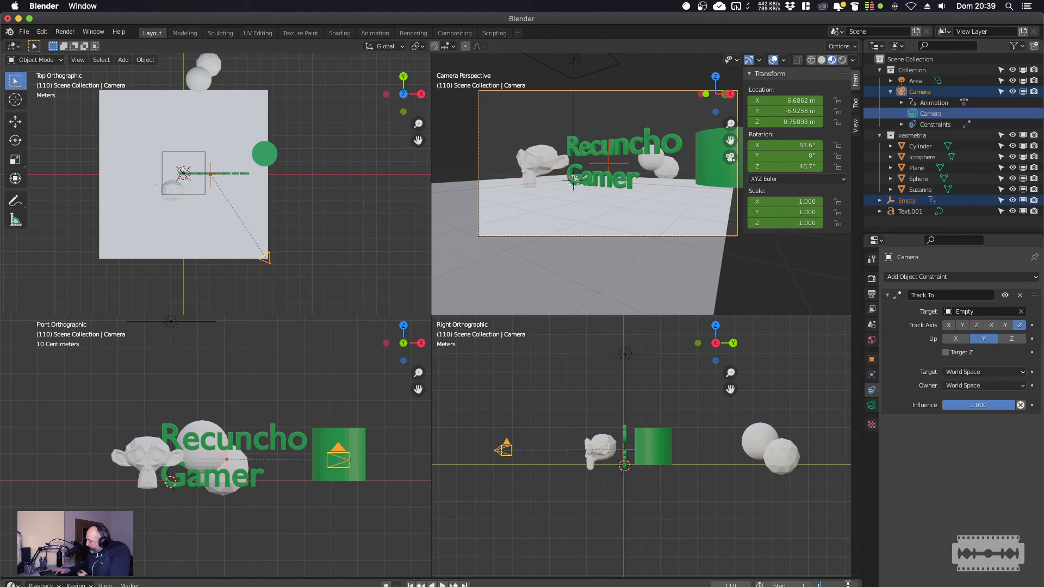
pyautogui.press('Return')
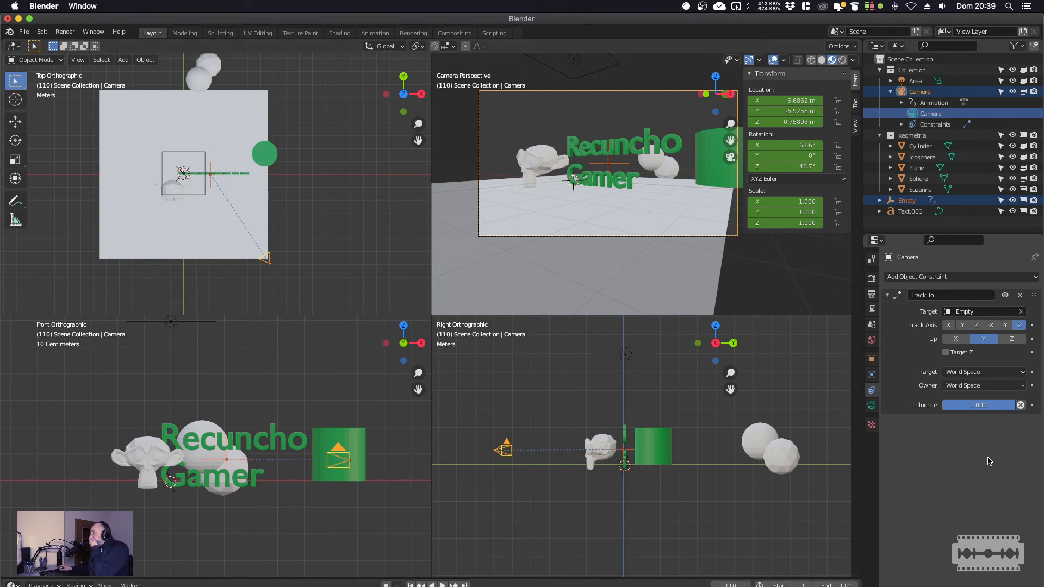
pyautogui.hotkey('shift', 'ctrl', 'space')
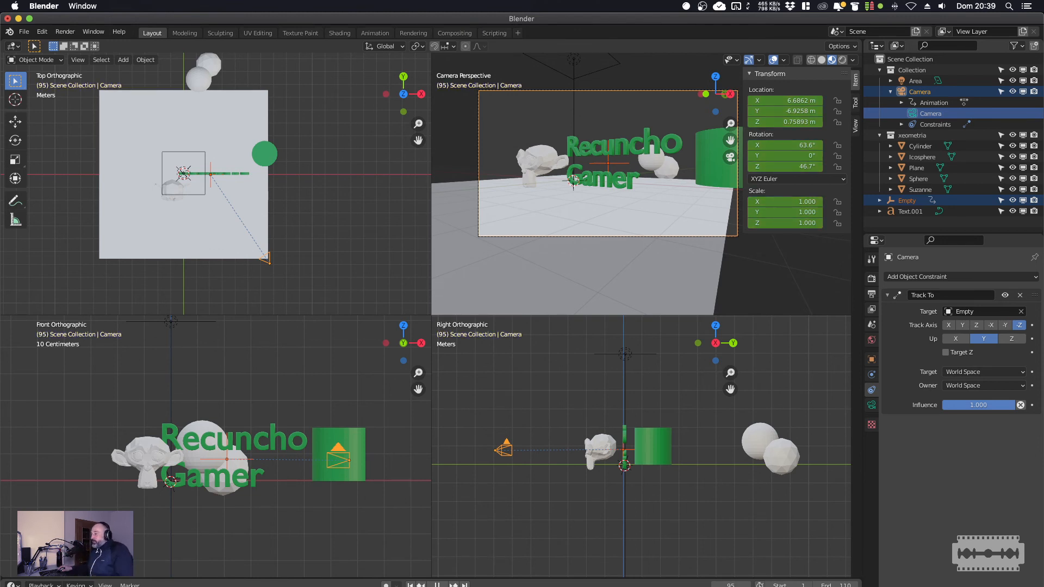
pyautogui.press('Down')
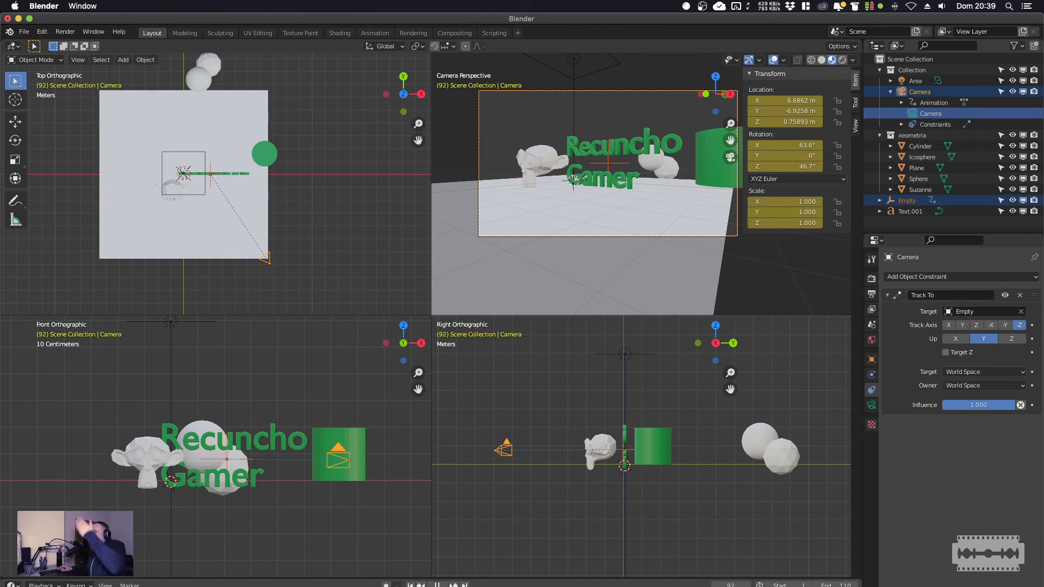
pyautogui.press('space')
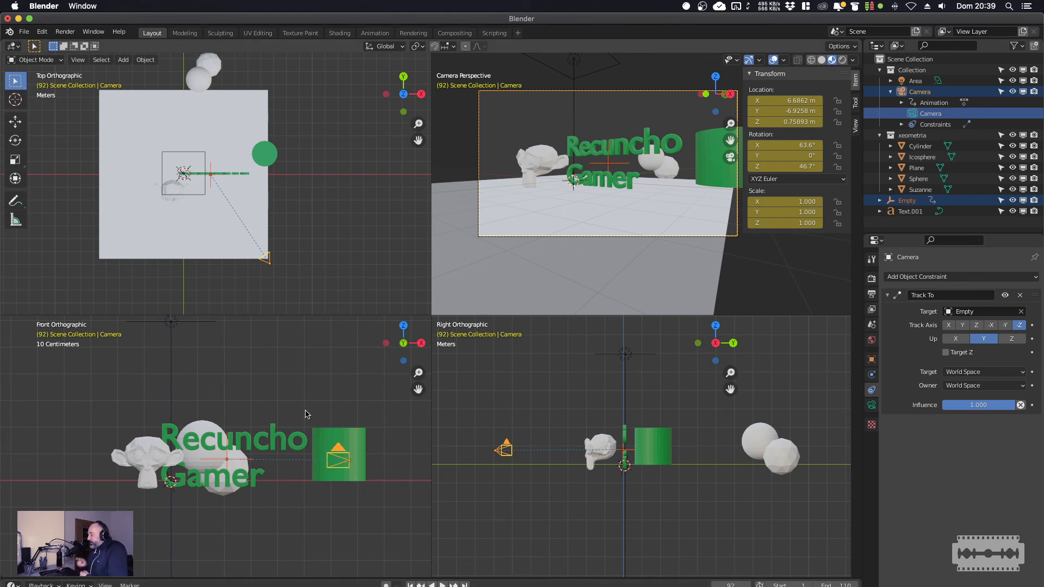
# Set the render resolution percentage to 100% in the output settings and replay the animation briefly, stopping at frame 92.
pyautogui.click(66, 32)
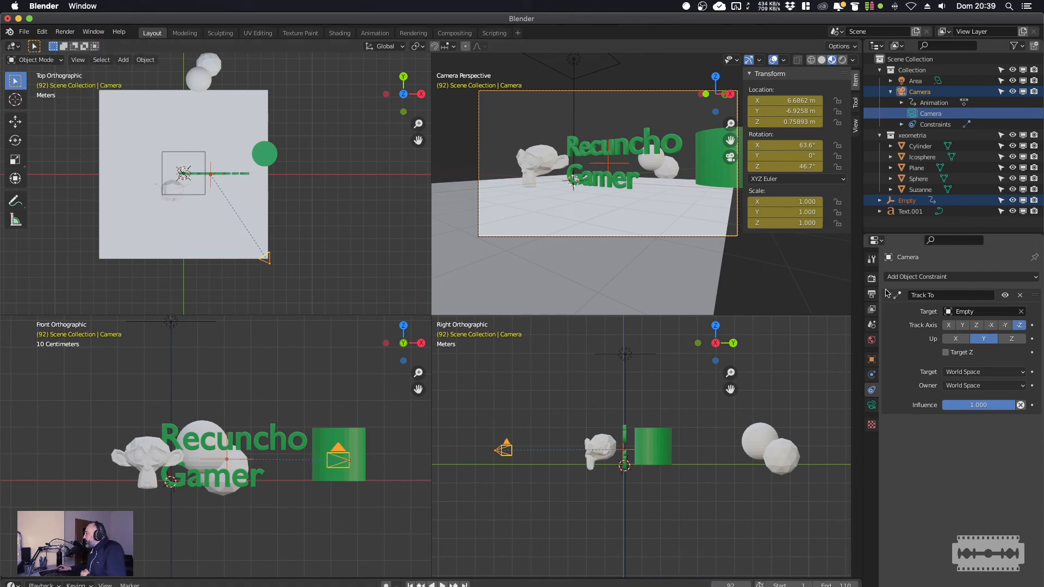
pyautogui.click(872, 279)
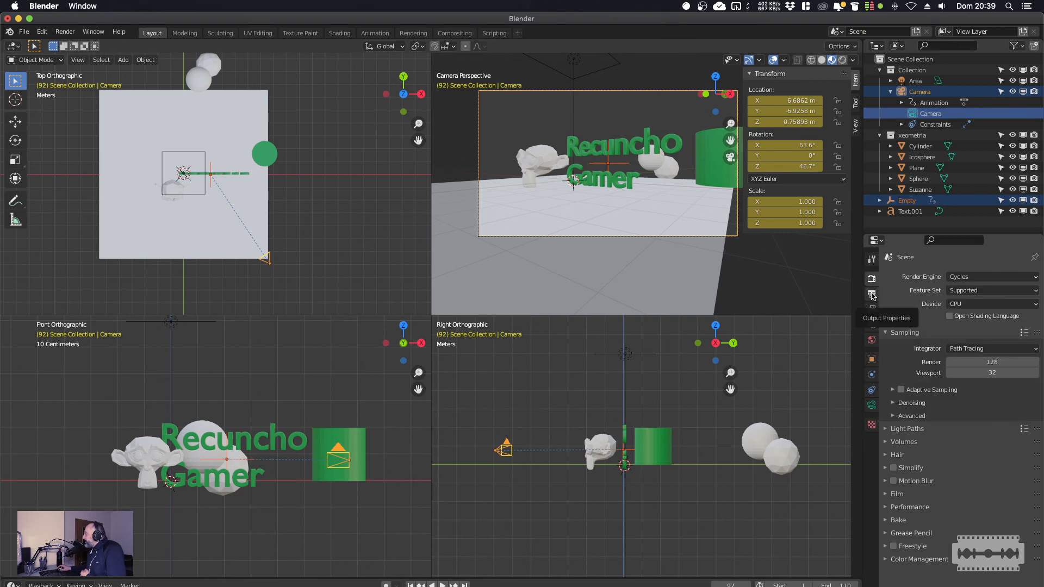
pyautogui.click(872, 294)
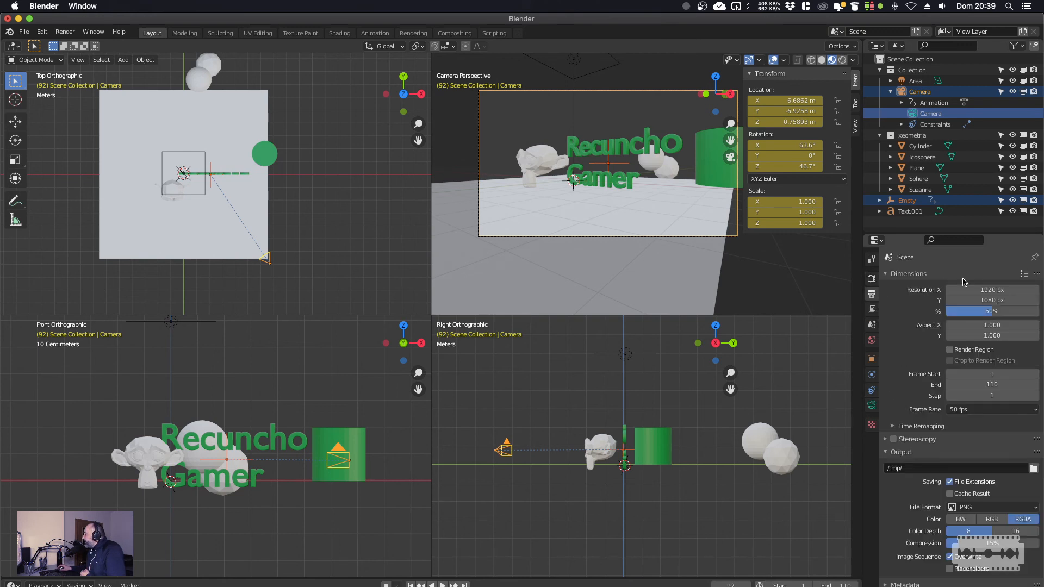
pyautogui.click(1000, 311)
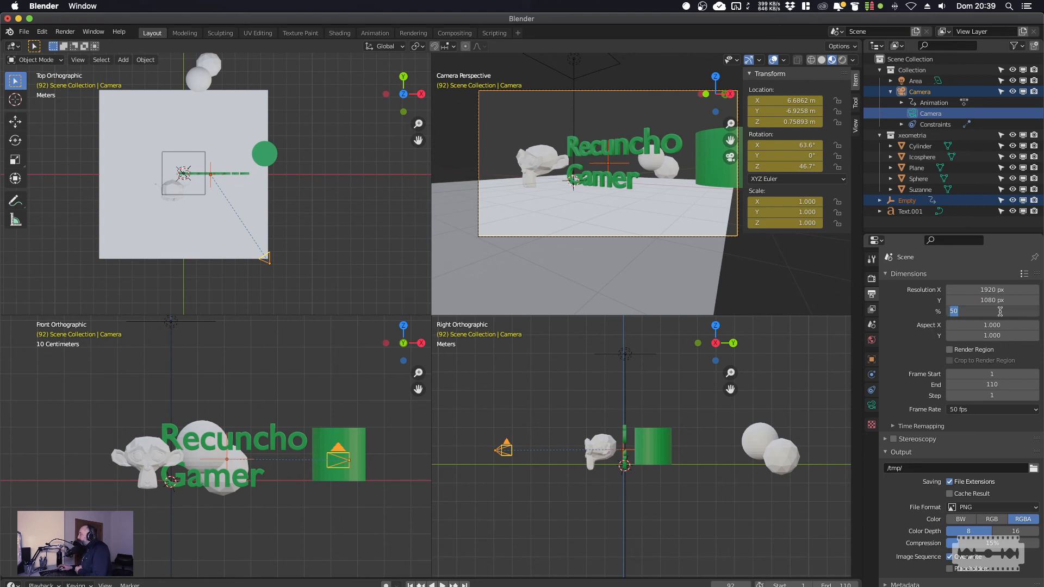
pyautogui.write('100')
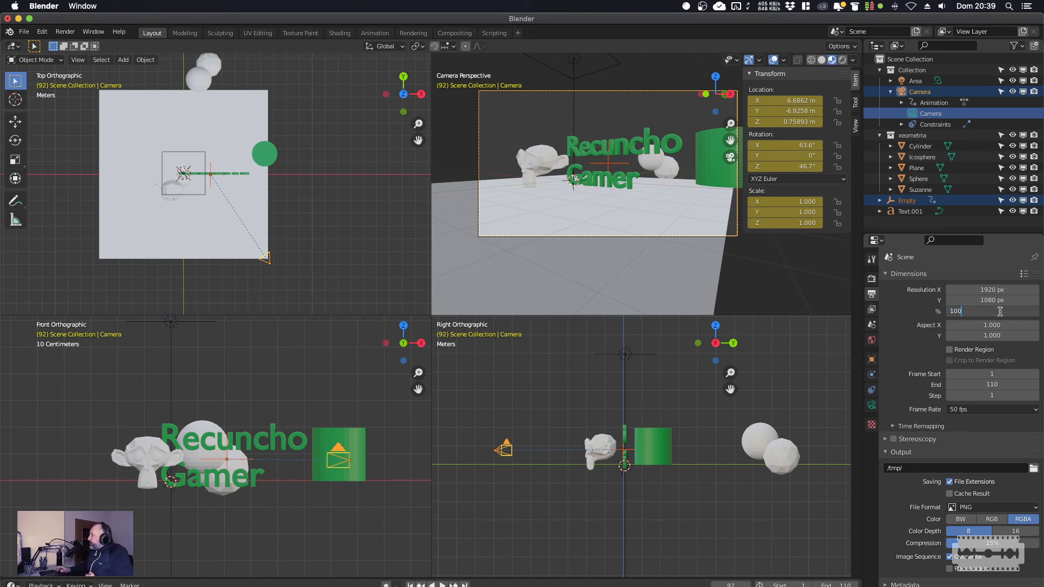
pyautogui.press('Return')
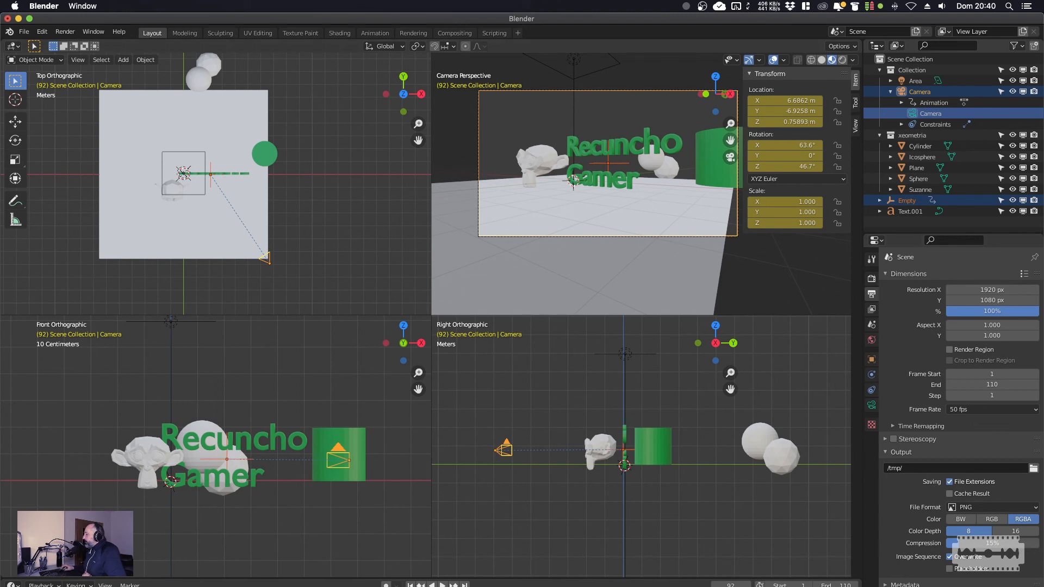
pyautogui.press('space')
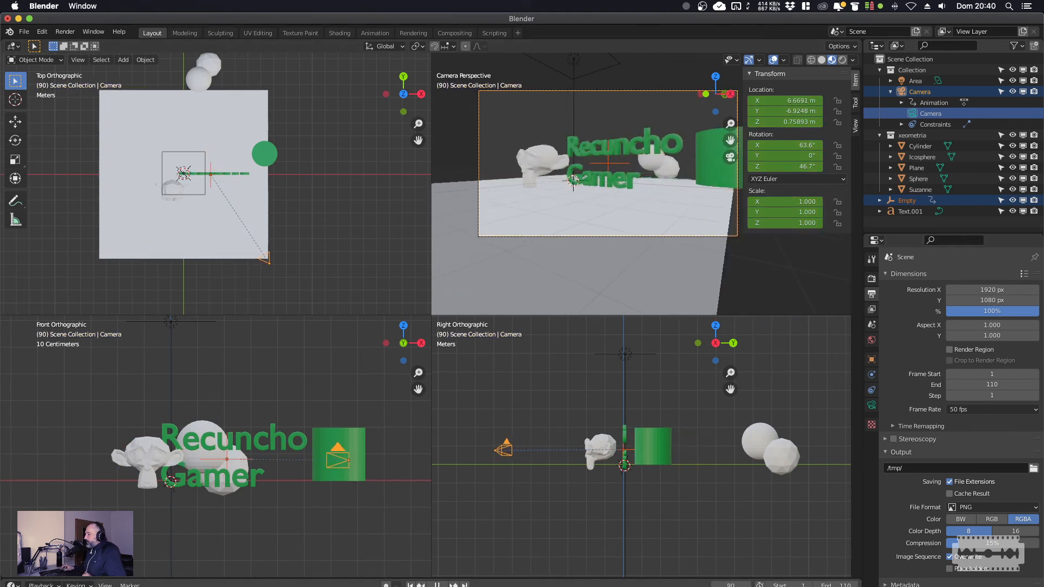
pyautogui.press('space')
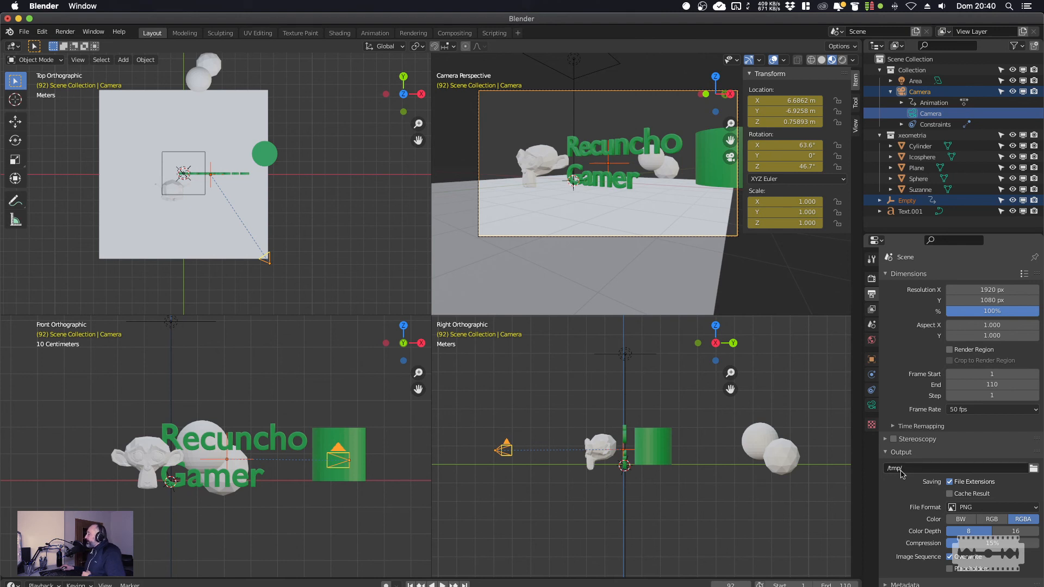
# Set the render output path to //, relative to the project file.
pyautogui.click(982, 468)
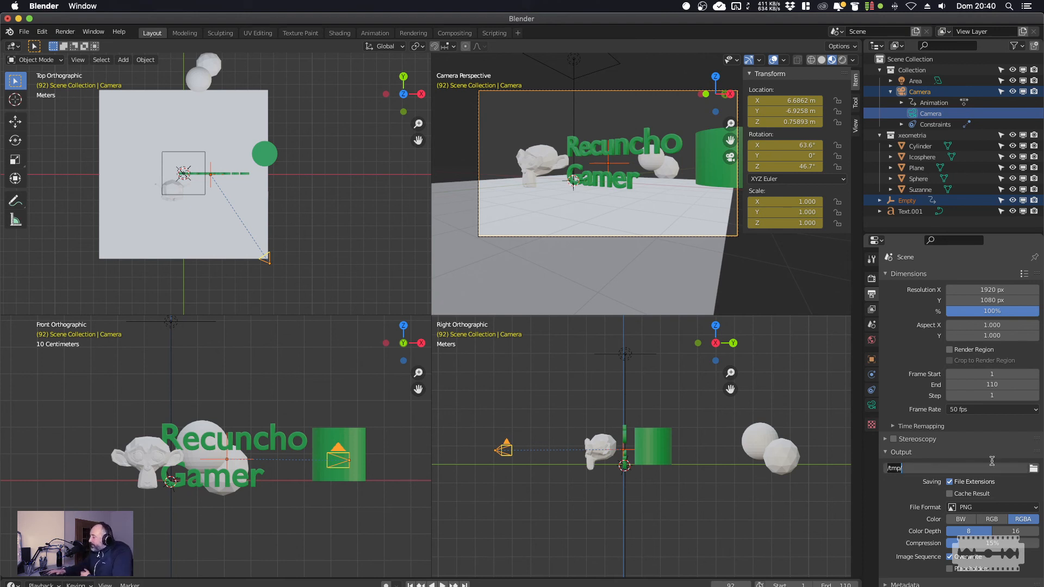
pyautogui.write('//')
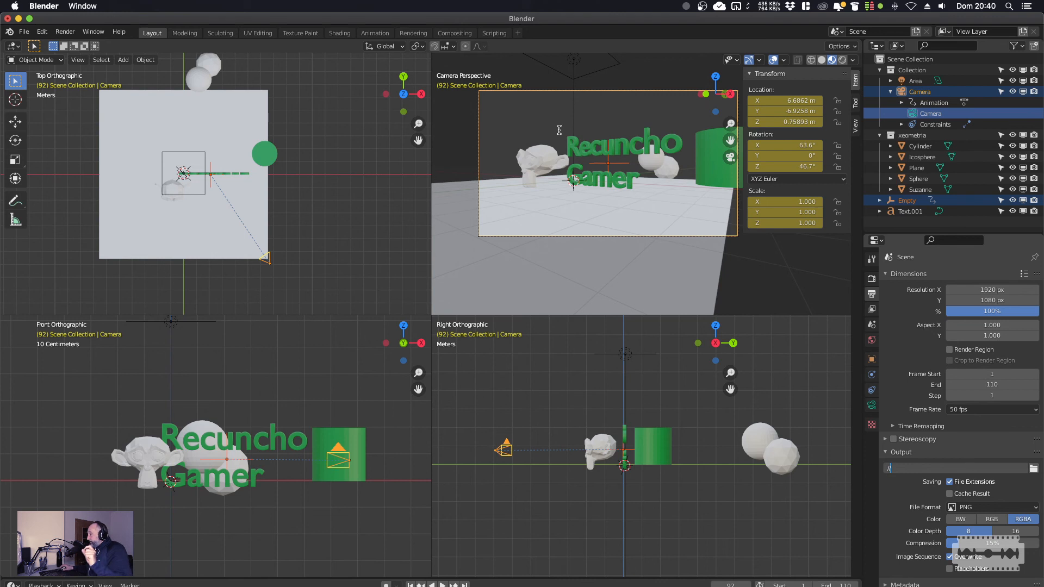
pyautogui.click(22, 33)
pyautogui.click(23, 32)
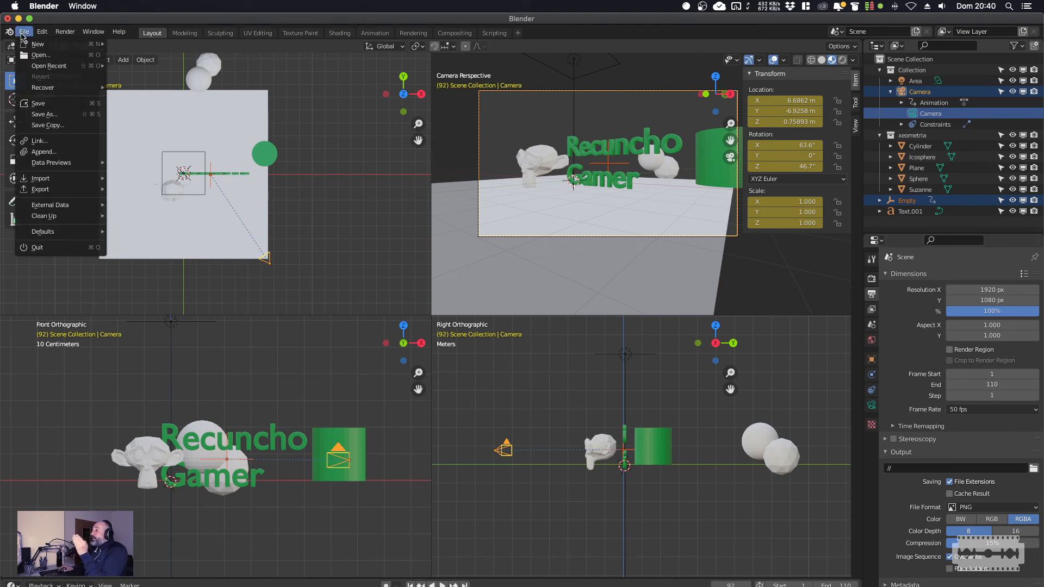
pyautogui.moveTo(79, 163)
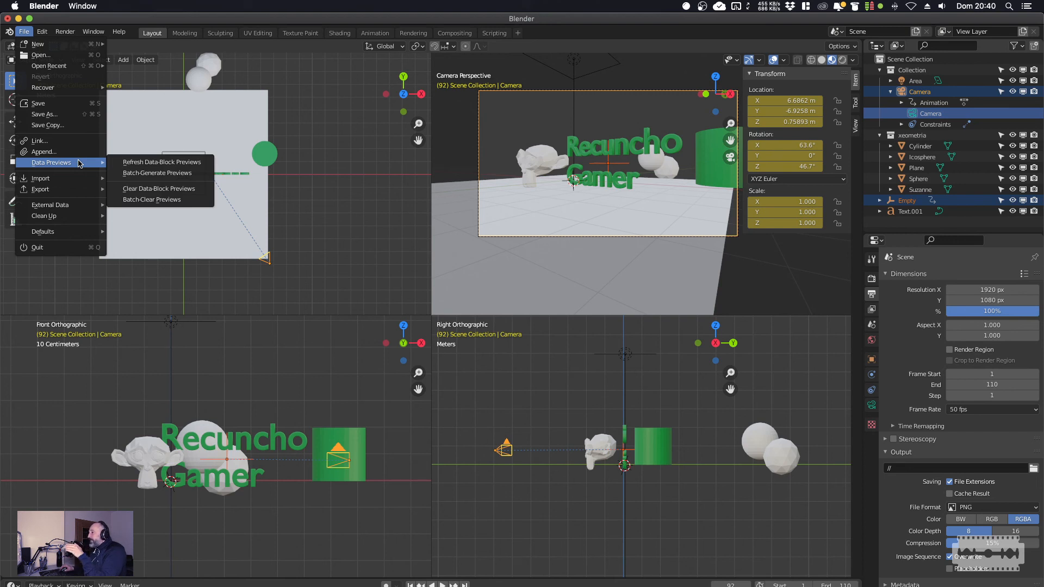
pyautogui.click(26, 32)
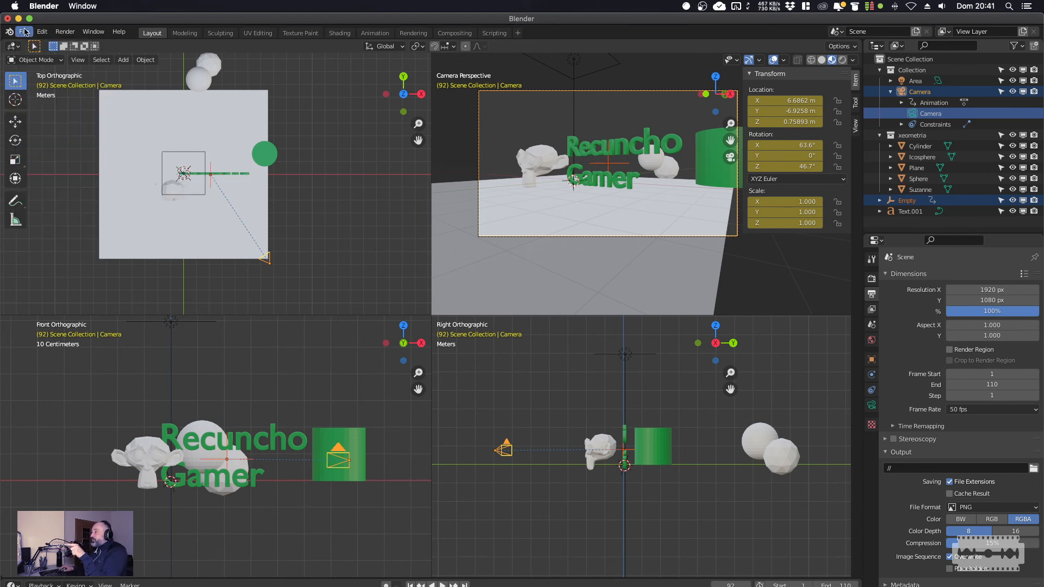
pyautogui.click(25, 33)
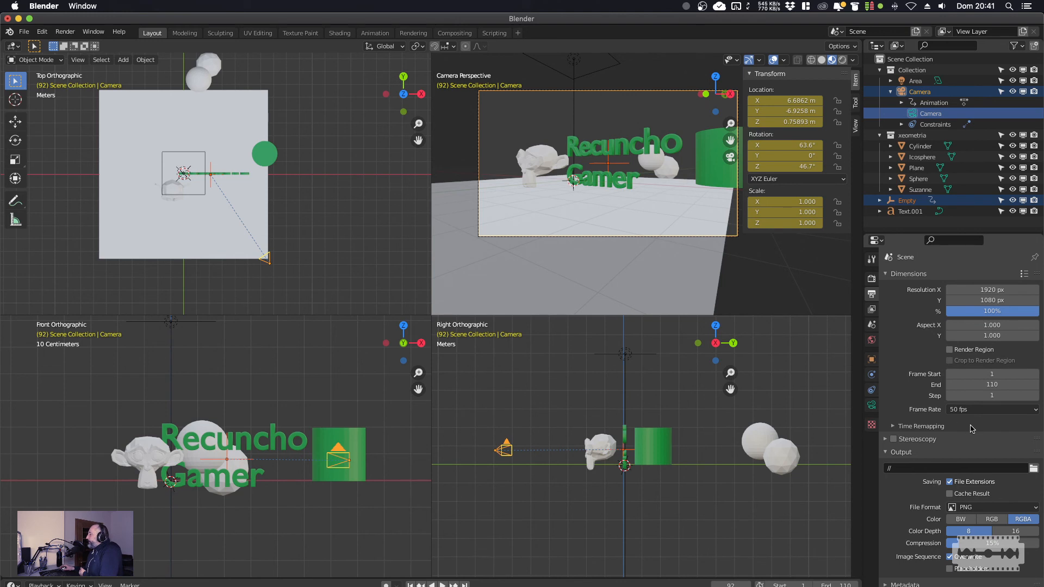
# Save the project as BORRAR.blend in the Downloads folder.
pyautogui.click(24, 32)
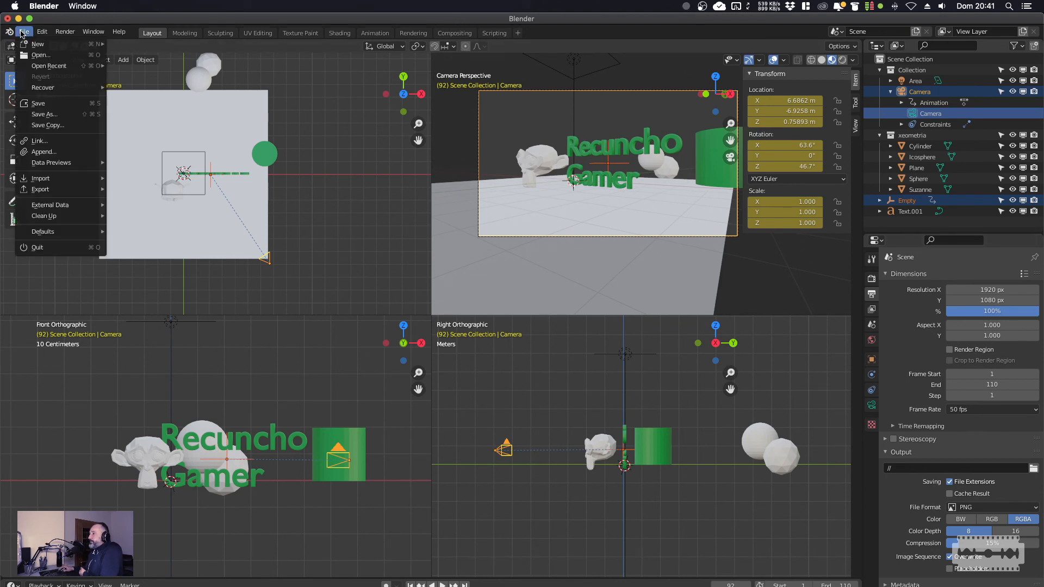
pyautogui.click(65, 107)
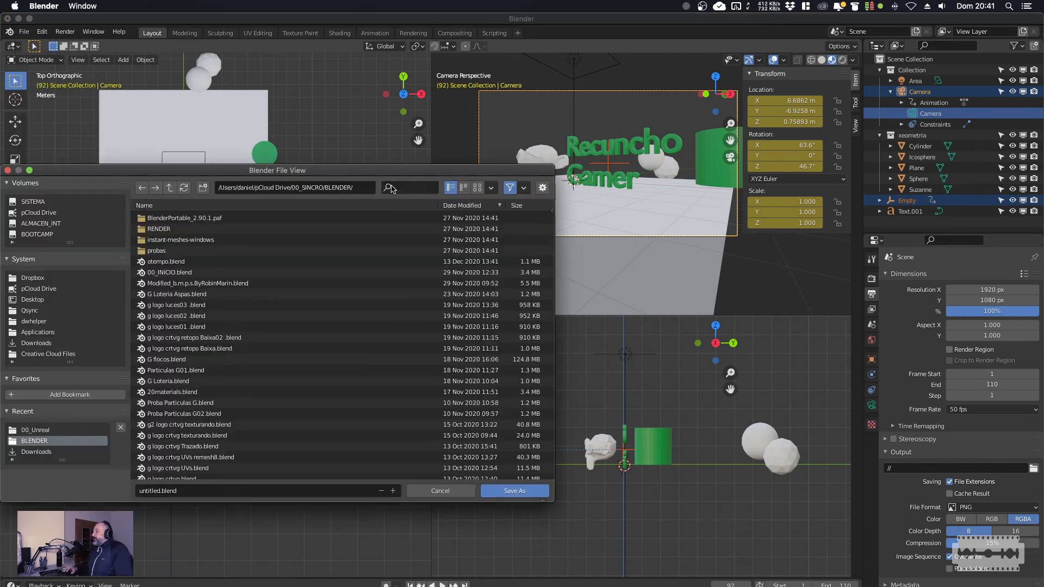
pyautogui.press('BackSpace')
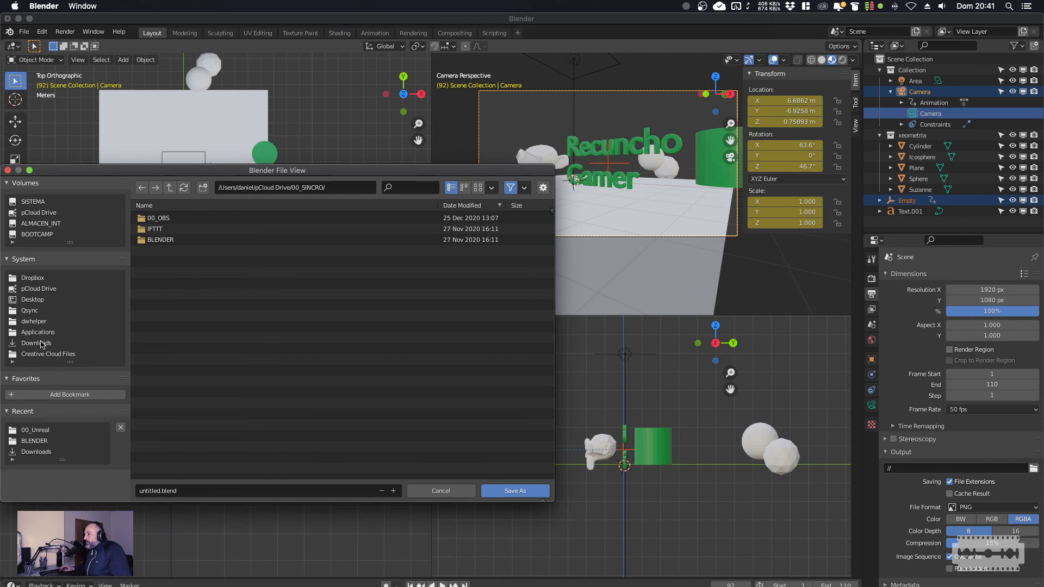
pyautogui.click(73, 342)
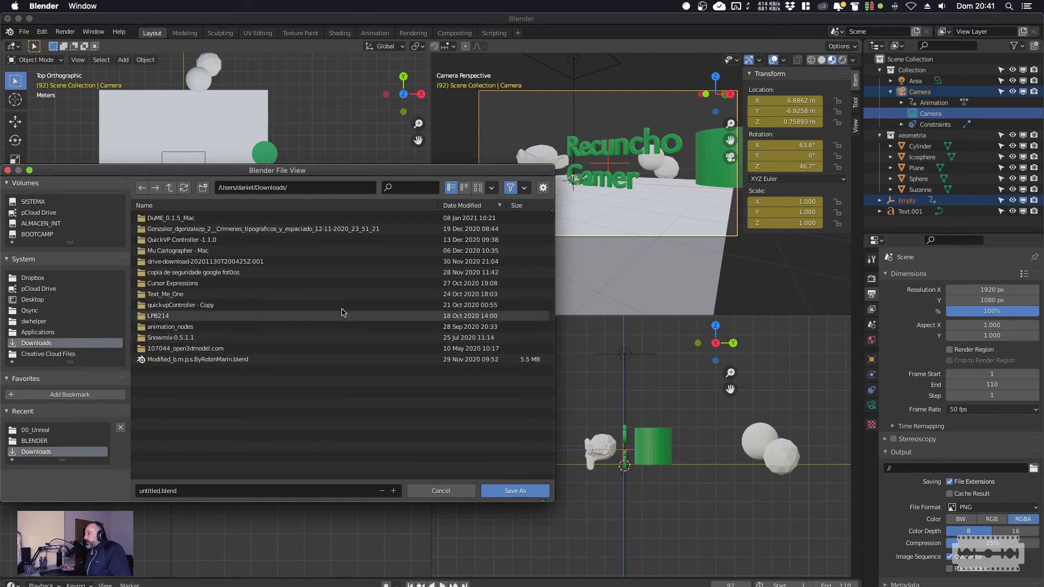
pyautogui.click(223, 499)
pyautogui.write('BORRAR')
pyautogui.press('Return')
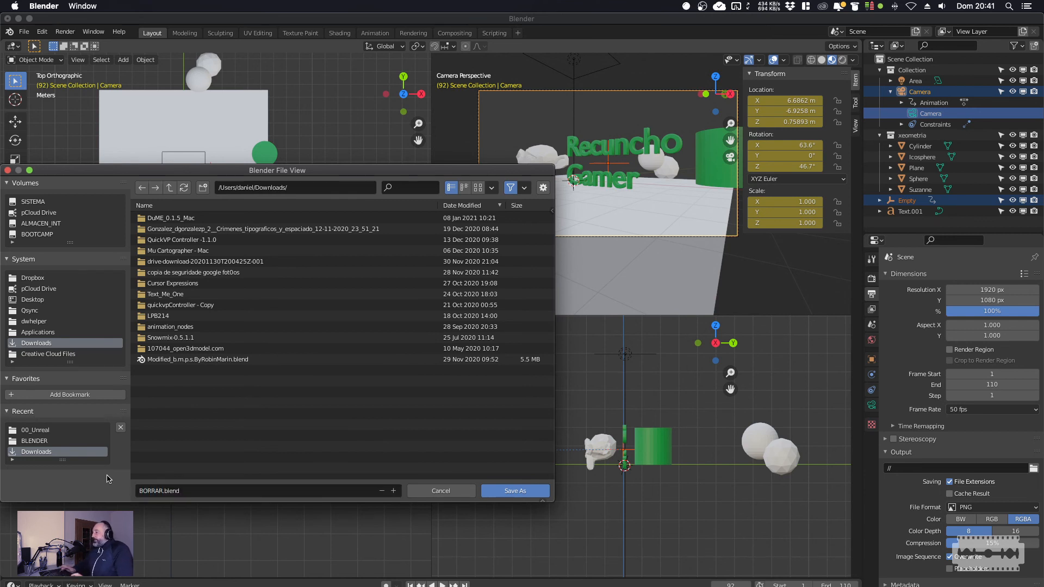
pyautogui.click(514, 490)
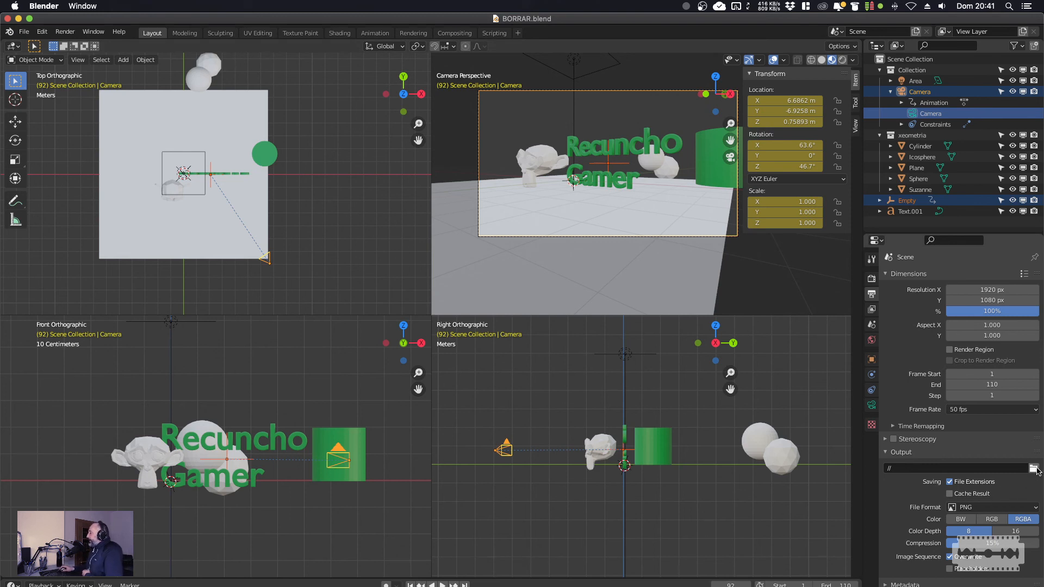
# Try to append data from BORRAR.blend in the Downloads folder.
pyautogui.click(25, 32)
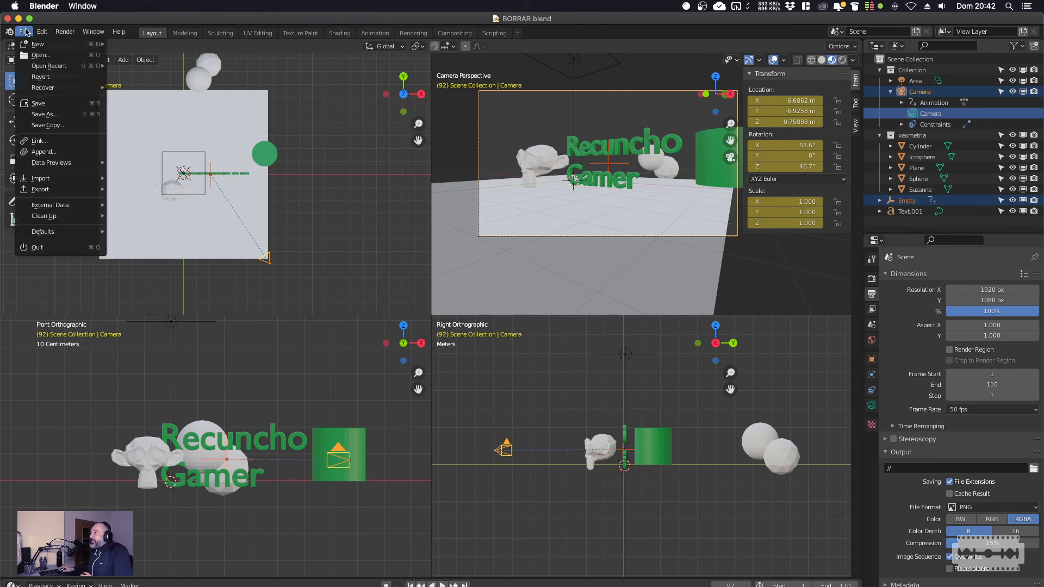
pyautogui.click(45, 153)
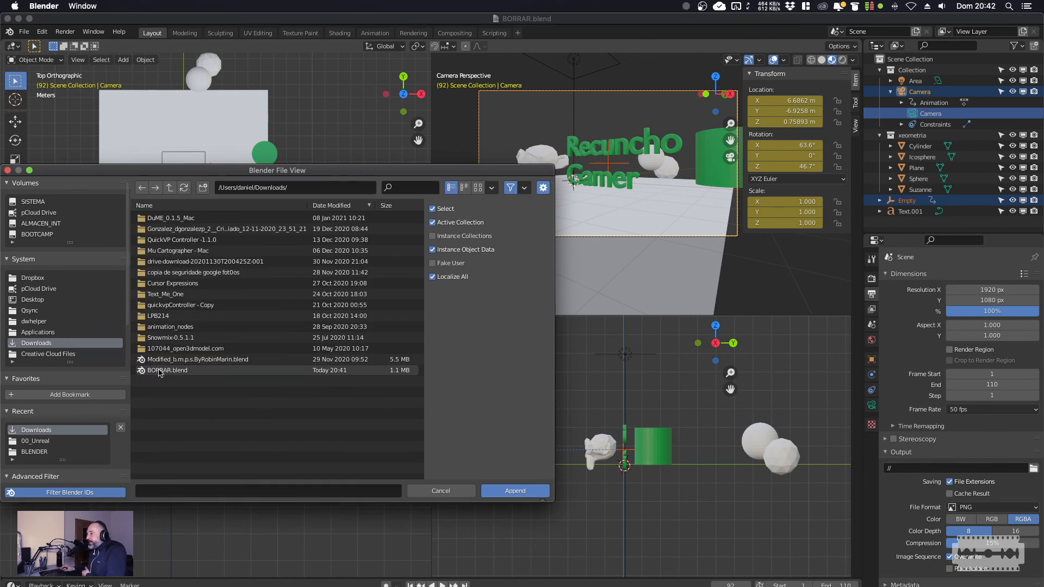
pyautogui.doubleClick(160, 372)
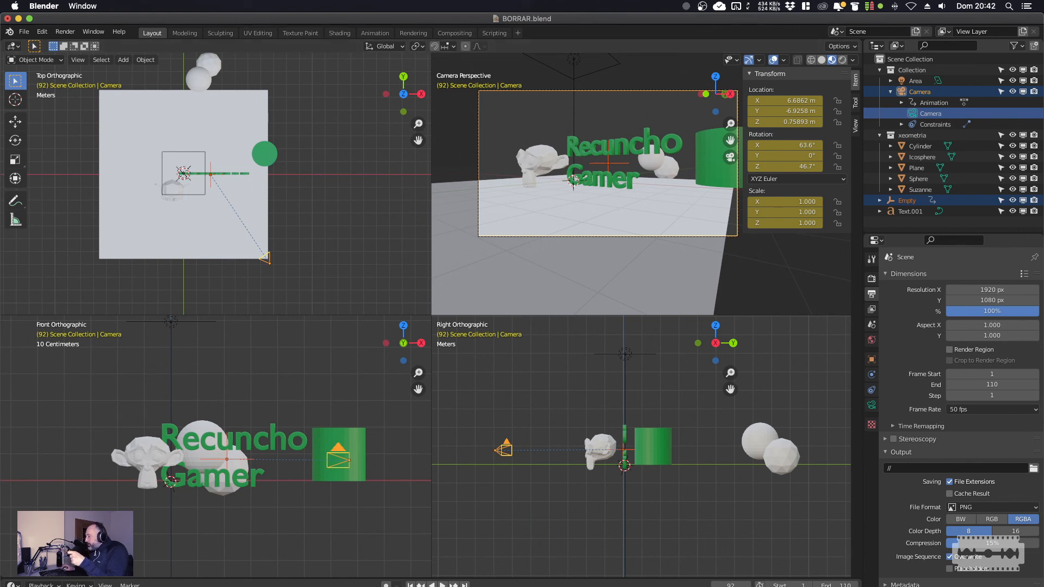
# Save the project under the new name BORRAR1.blend in the Downloads folder.
pyautogui.click(24, 32)
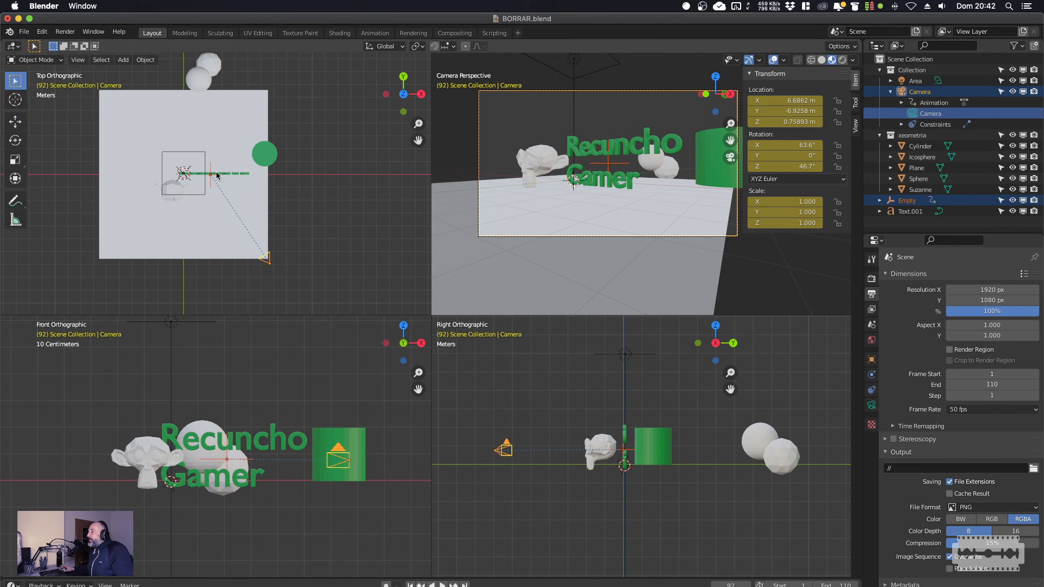
pyautogui.press('shift+super+s')
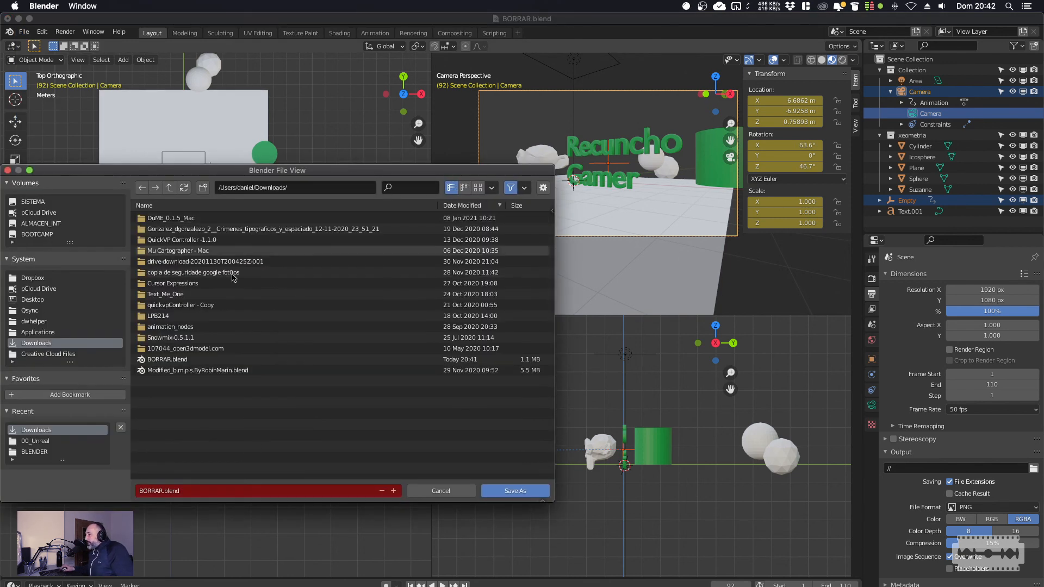
pyautogui.click(169, 493)
pyautogui.click(162, 492)
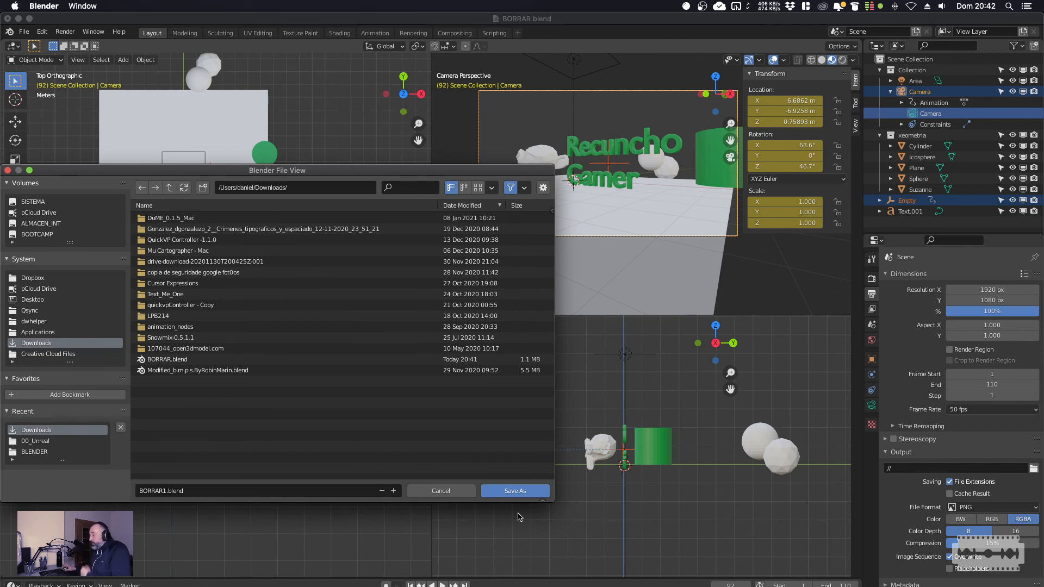
pyautogui.click(531, 494)
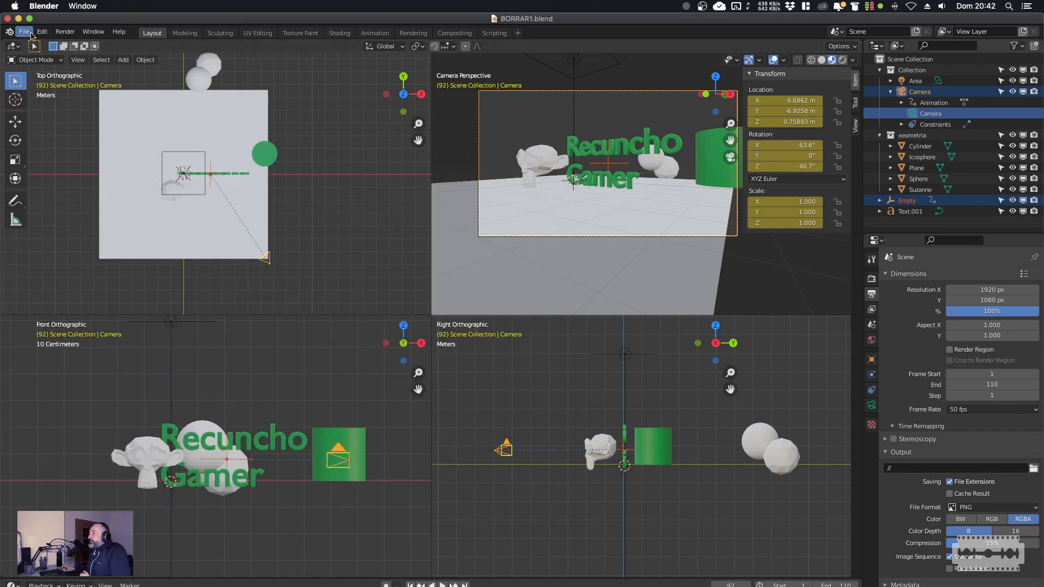
# Browse BORRAR.blend for data to append, pick the vermello material in its Material category, and cancel the append.
pyautogui.click(24, 32)
pyautogui.press('Escape')
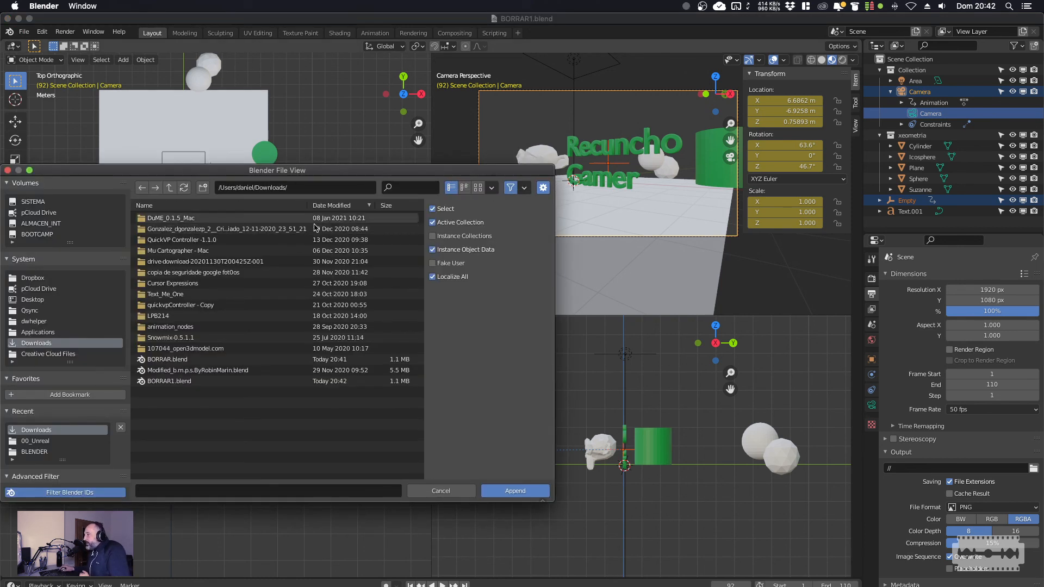
pyautogui.doubleClick(168, 361)
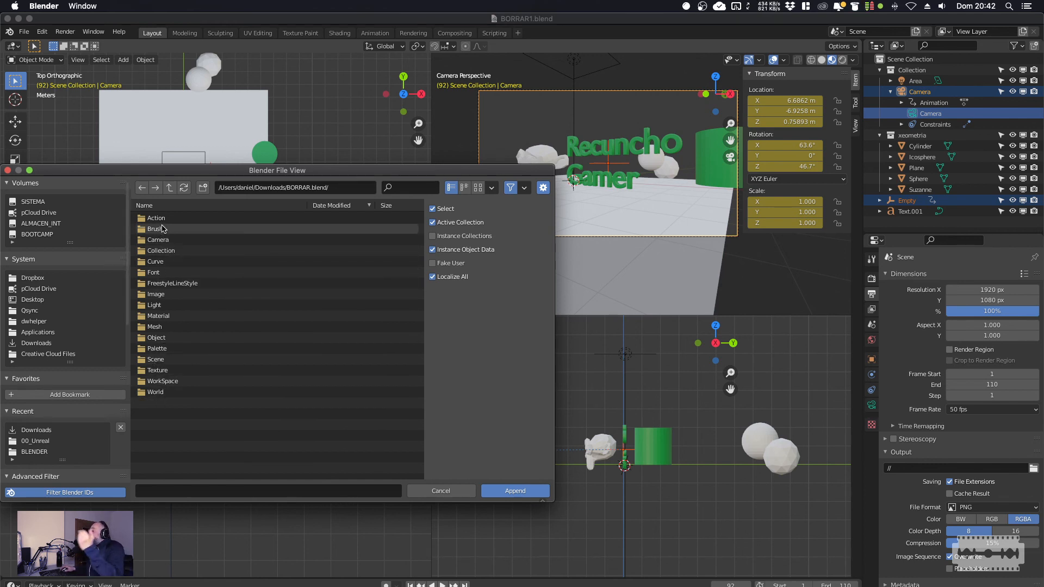
pyautogui.click(152, 316)
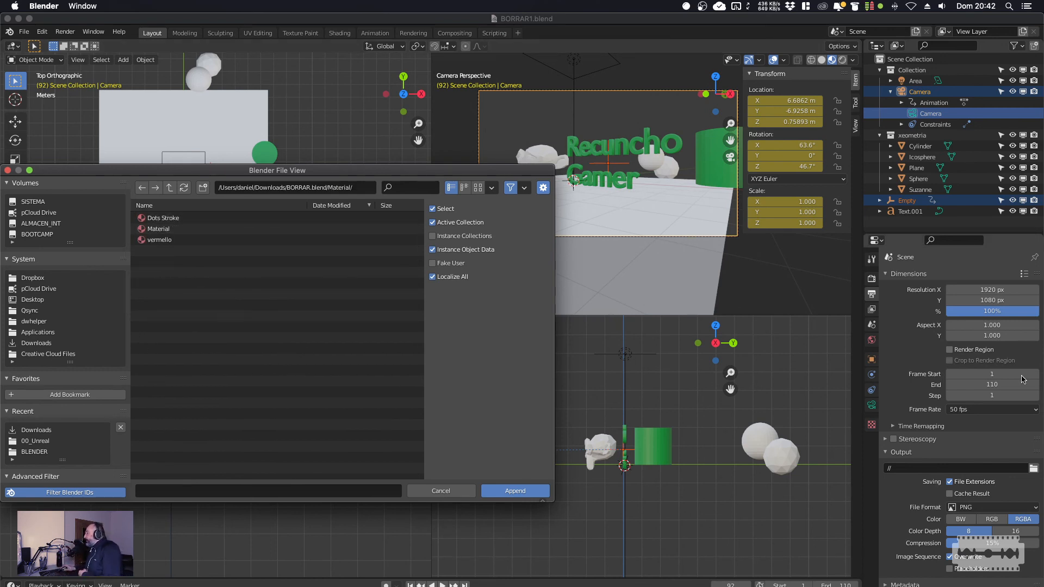
pyautogui.click(163, 240)
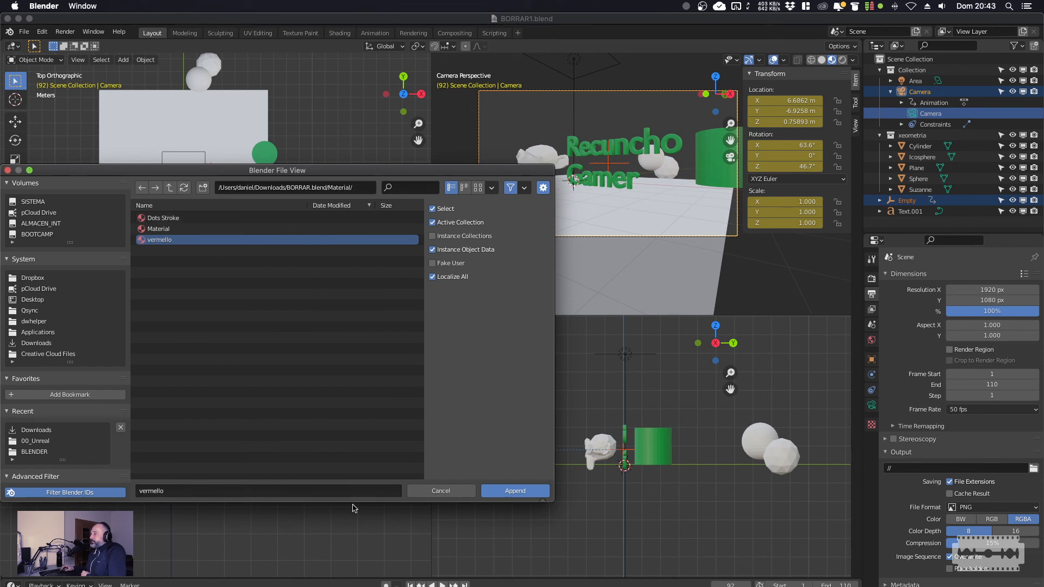
pyautogui.click(442, 493)
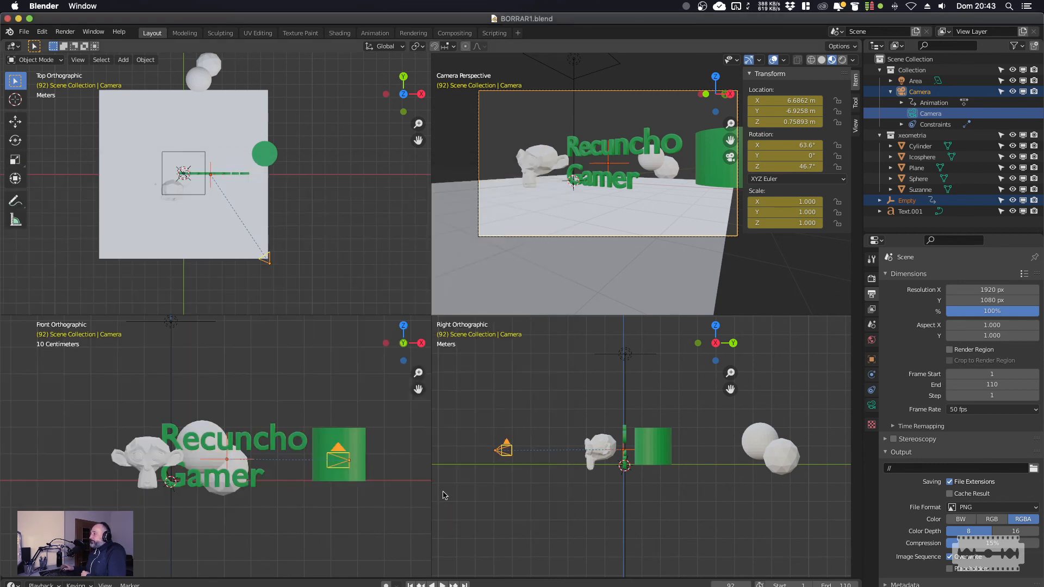
# Collapse the Camera hierarchy in the outliner and clear the object selection.
pyautogui.click(278, 444)
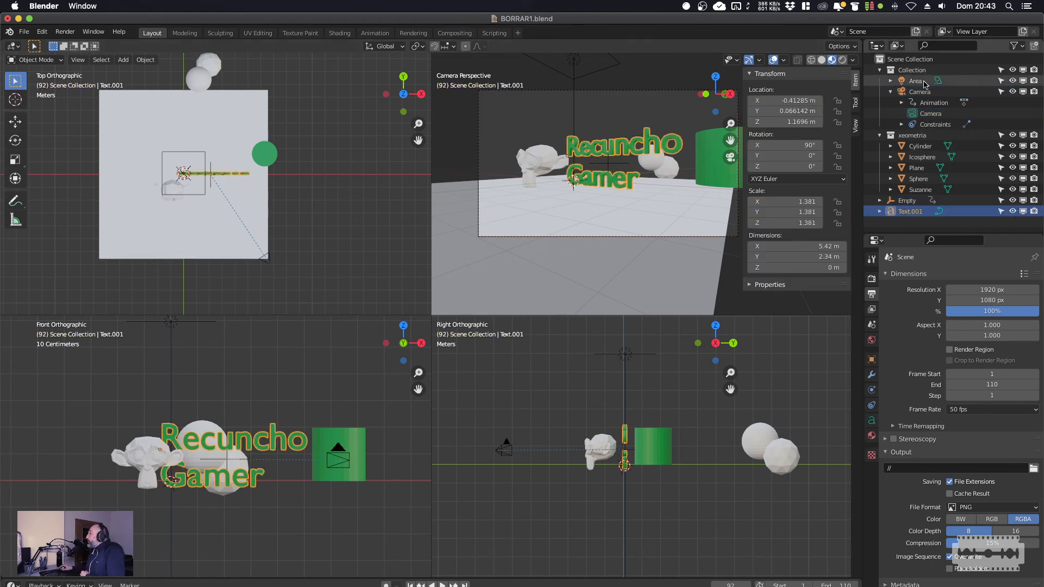
pyautogui.click(890, 92)
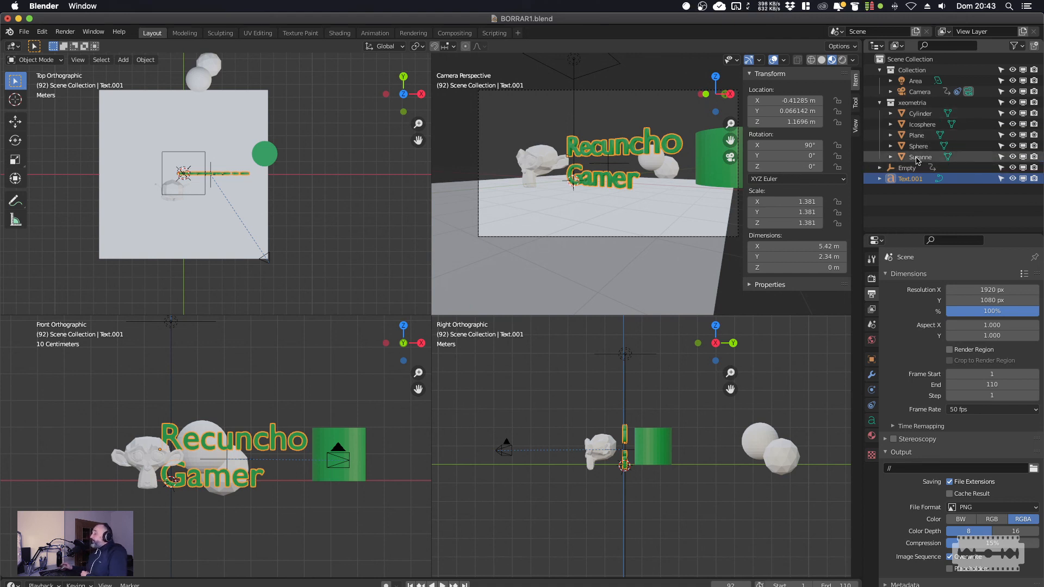
pyautogui.rightClick(919, 114)
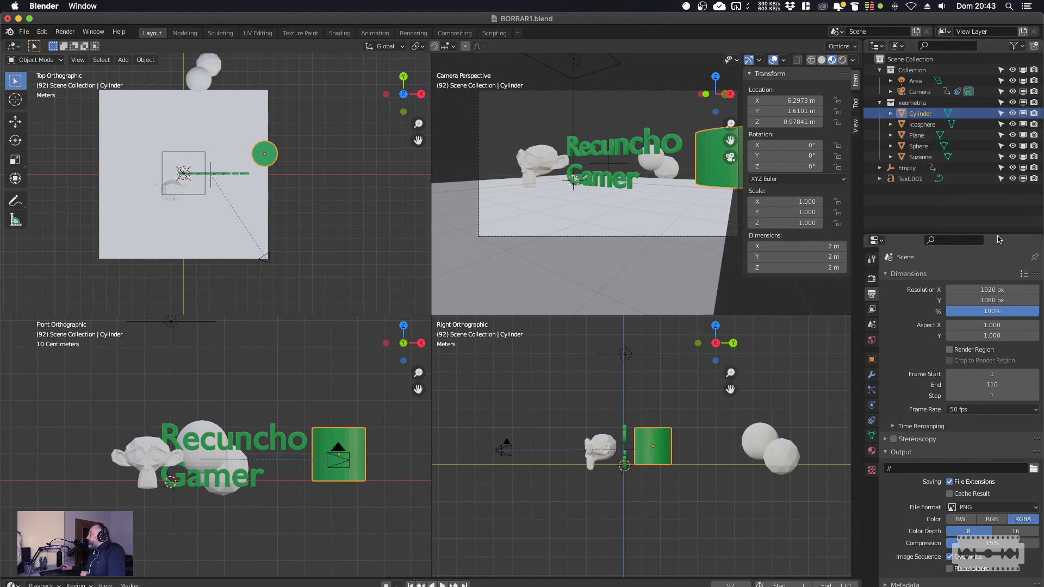
pyautogui.click(981, 221)
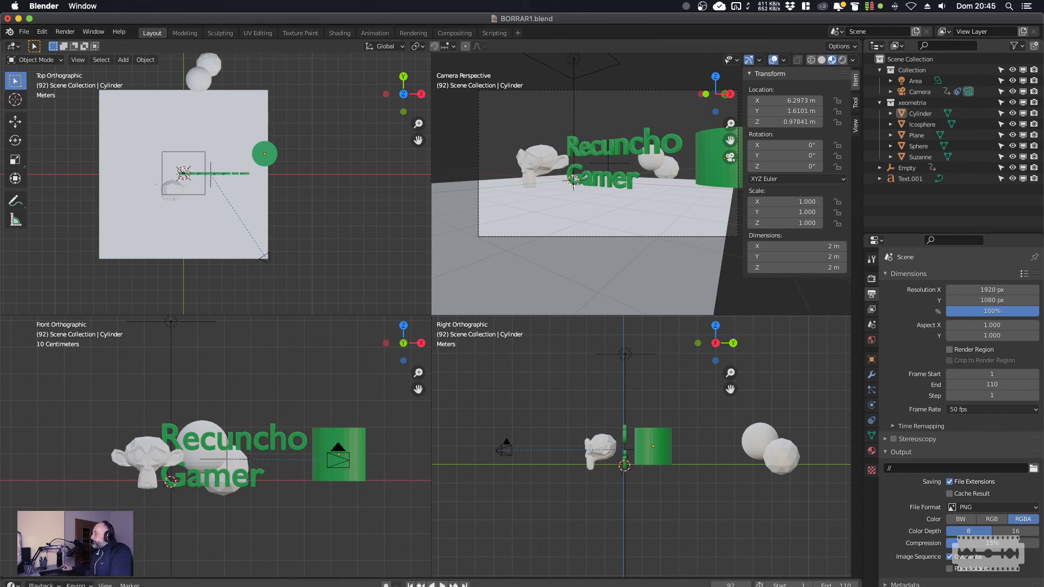
# Play back the camera animation several times and hide the camera view's transform sidebar.
pyautogui.press('space')
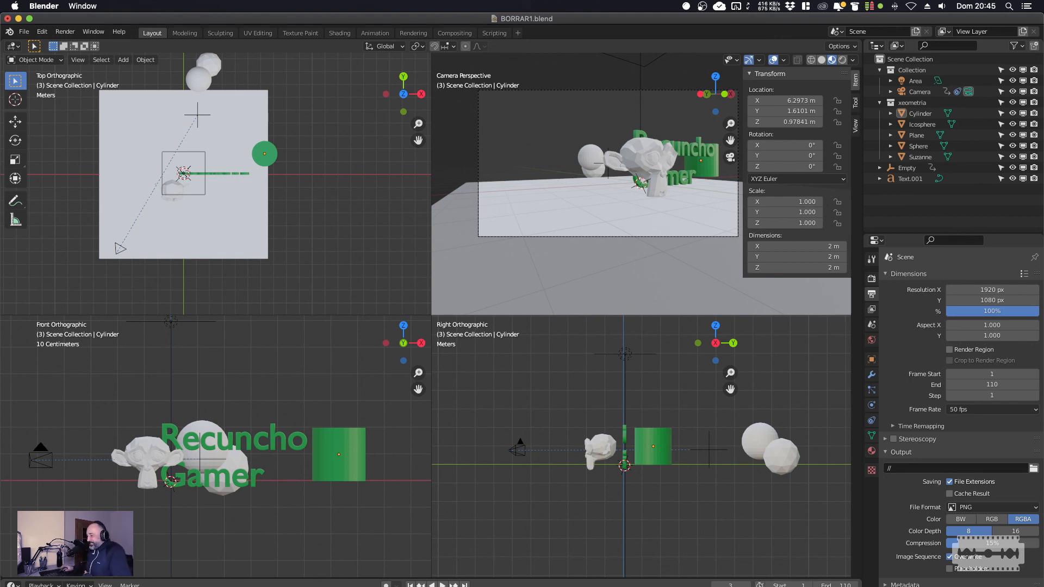
pyautogui.press('space')
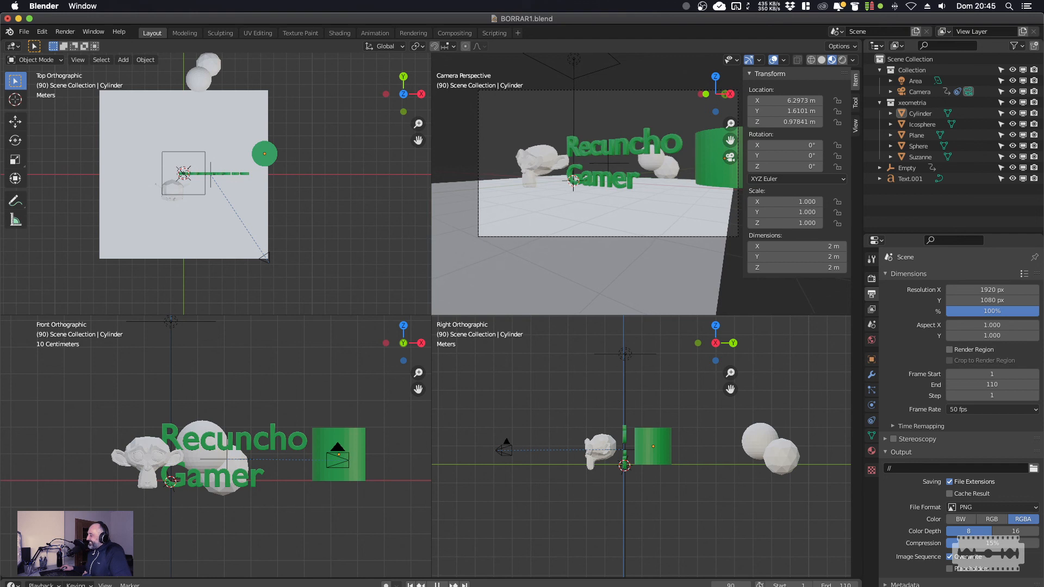
pyautogui.press('space')
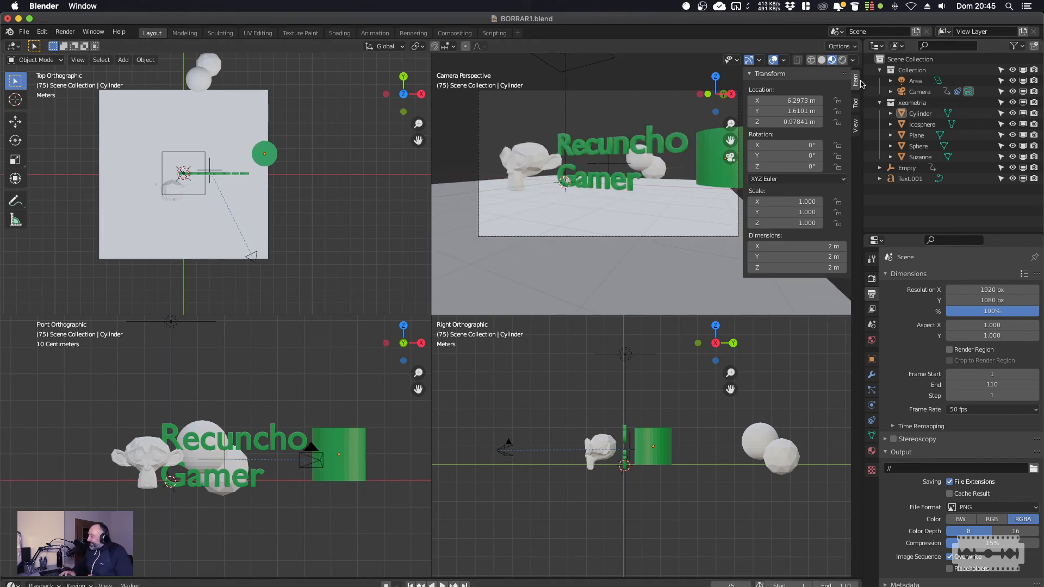
pyautogui.press('n')
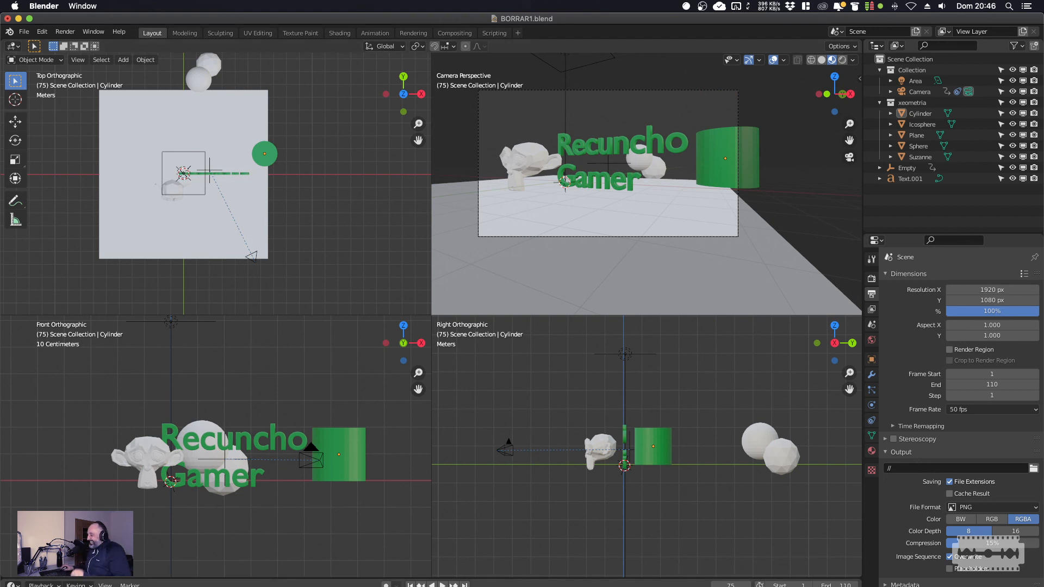
pyautogui.press('space')
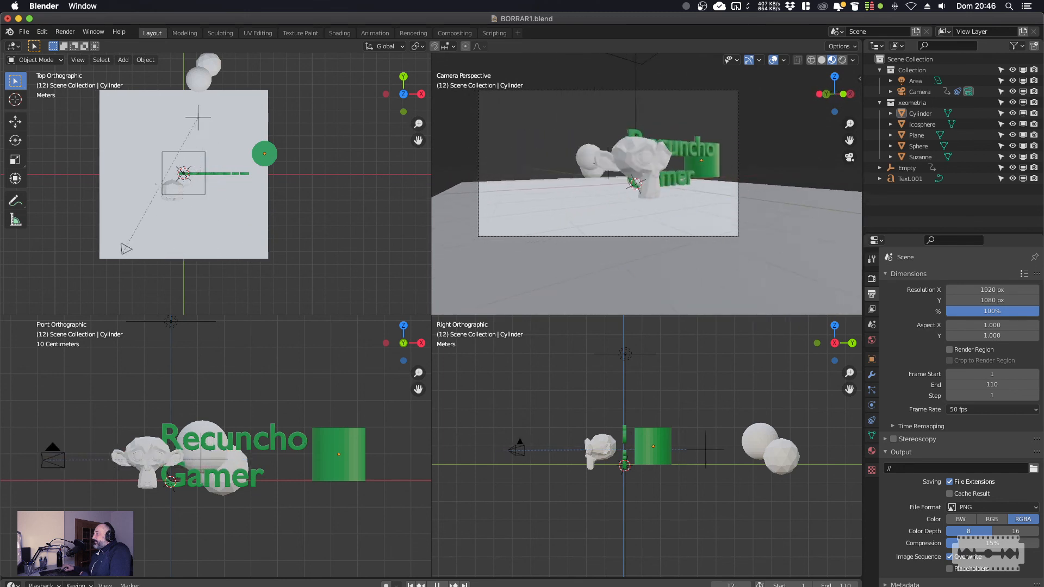
pyautogui.press('space')
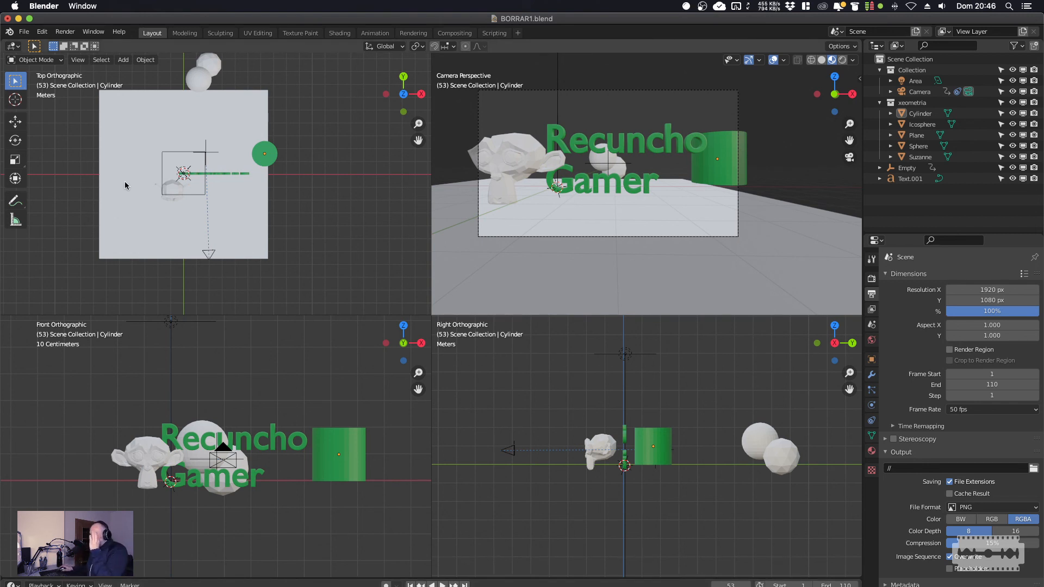
pyautogui.click(24, 31)
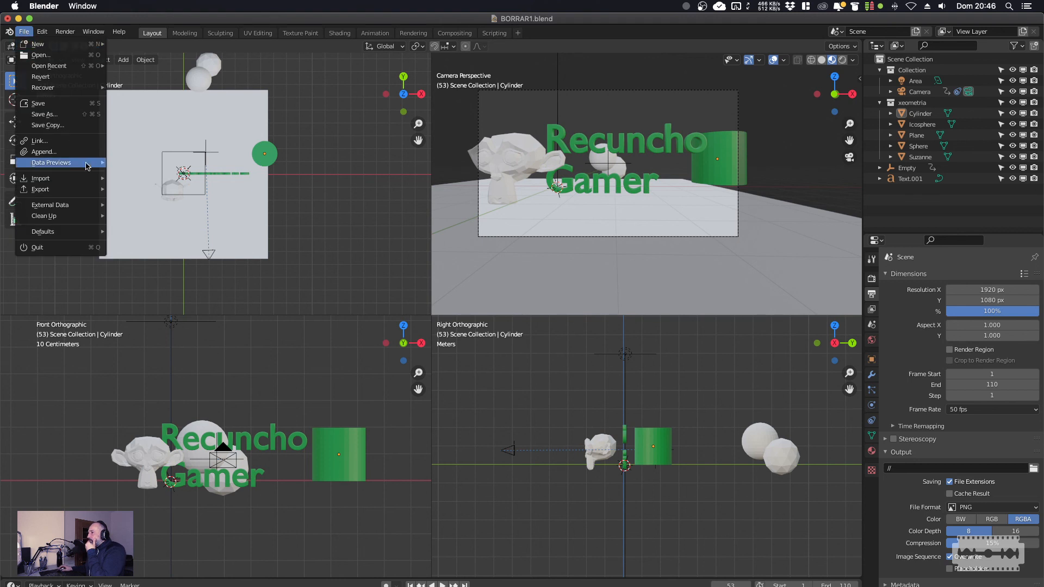
pyautogui.moveTo(94, 166)
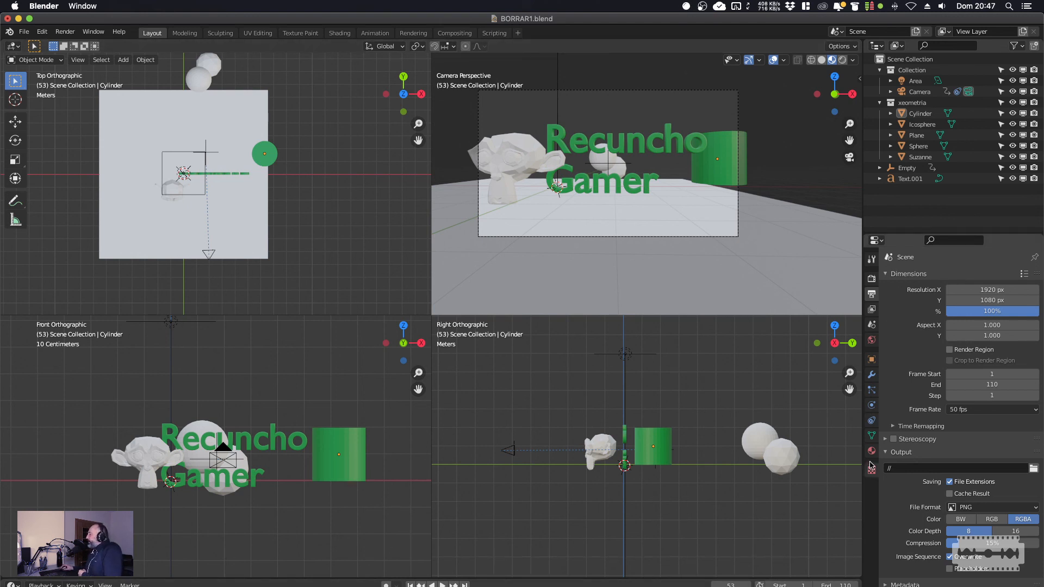
# Set the Specular value of the "Recuncho Gamer" text's vermello material to 1.000.
pyautogui.click(285, 438)
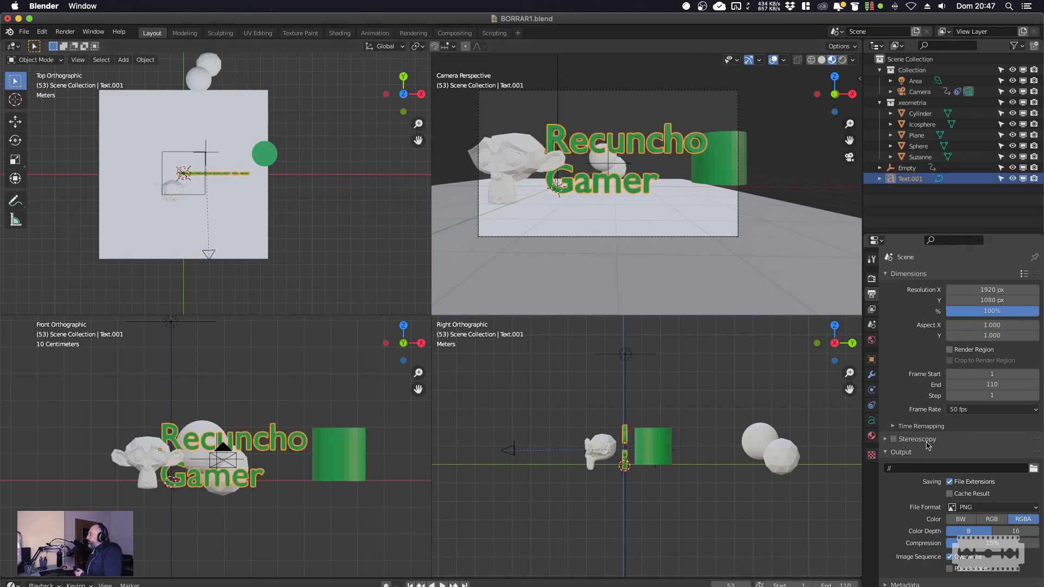
pyautogui.click(872, 436)
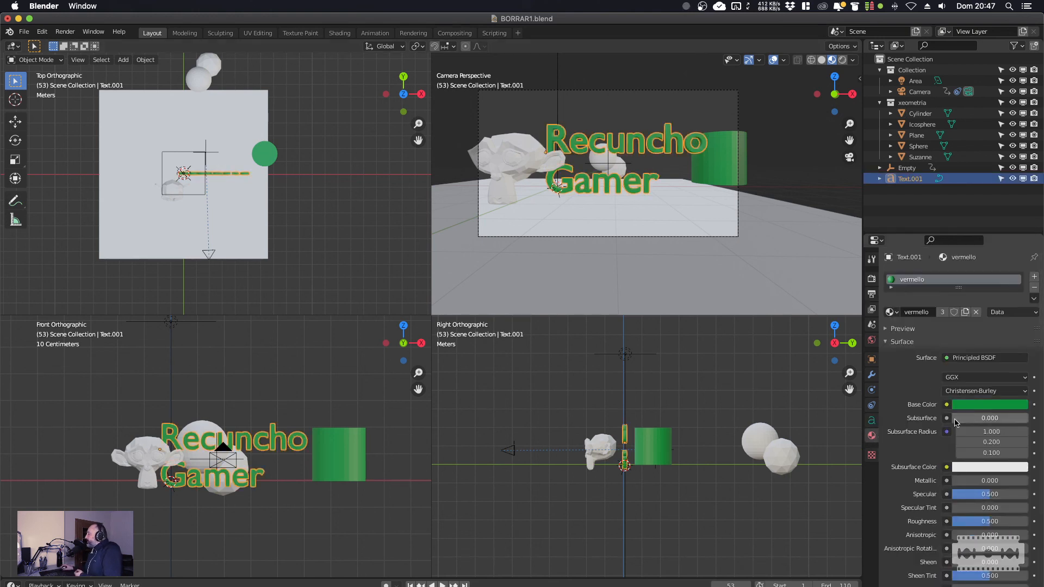
pyautogui.scroll(-7, 913, 429)
pyautogui.moveTo(973, 342); pyautogui.dragTo(1028, 342)
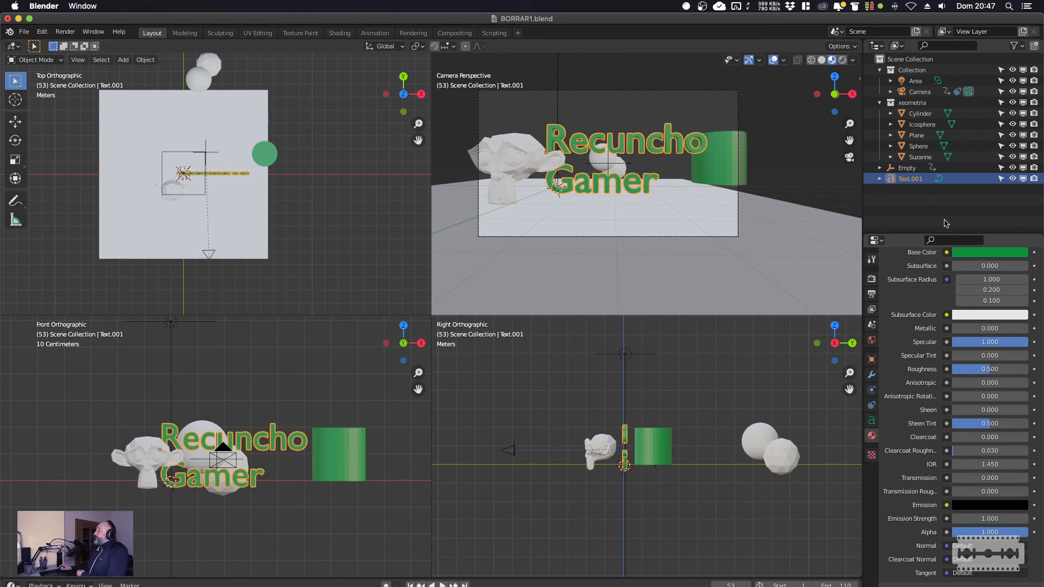
# Switch to the Shading workspace, enlarge the shader editor and spread the Principled BSDF and Material Output nodes apart.
pyautogui.click(338, 34)
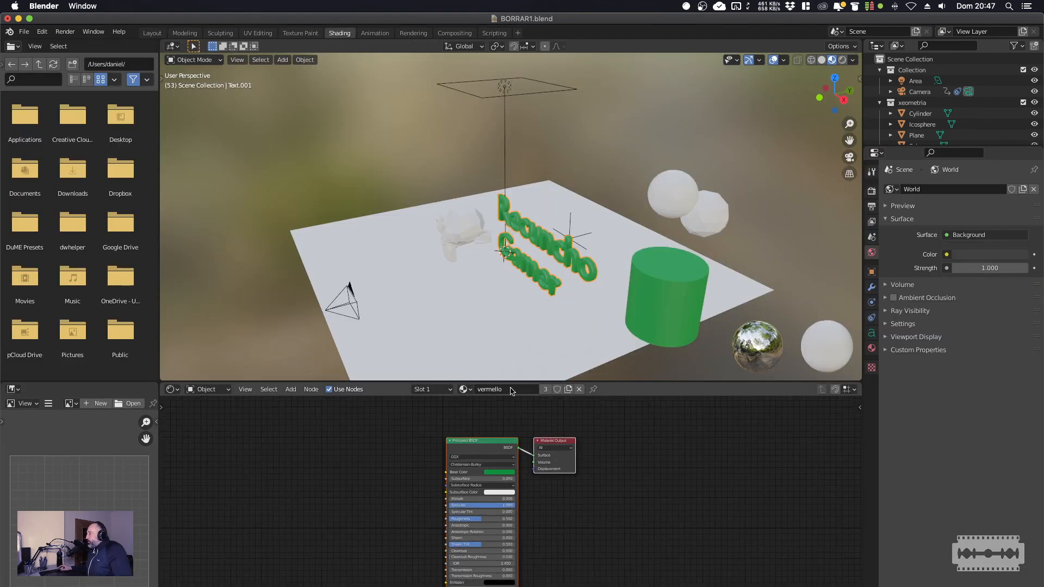
pyautogui.moveTo(526, 383); pyautogui.dragTo(501, 258)
pyautogui.moveTo(562, 373); pyautogui.dragTo(584, 364)
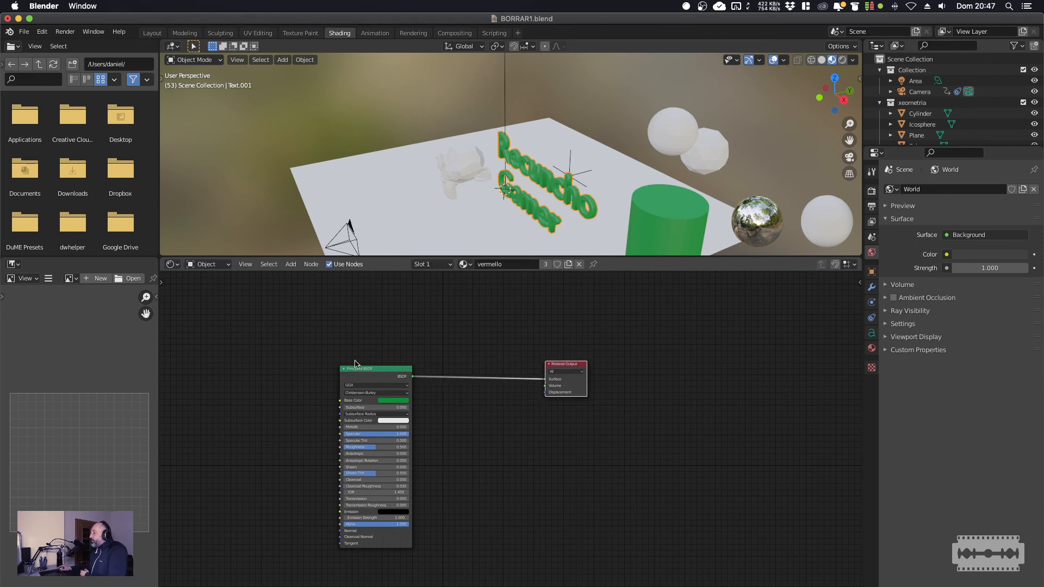
pyautogui.scroll(2, 351, 418)
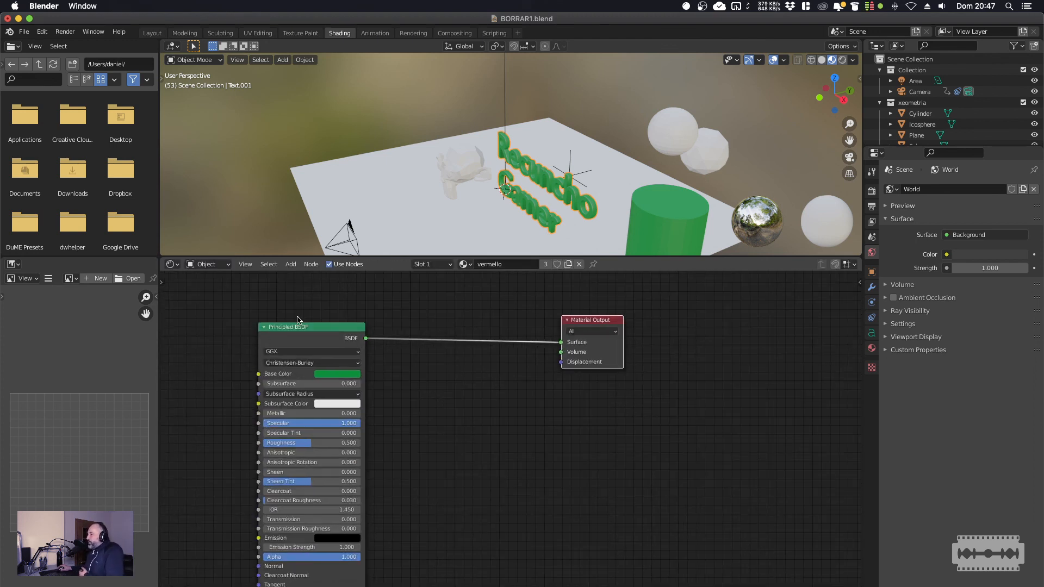
pyautogui.moveTo(615, 327); pyautogui.dragTo(688, 329)
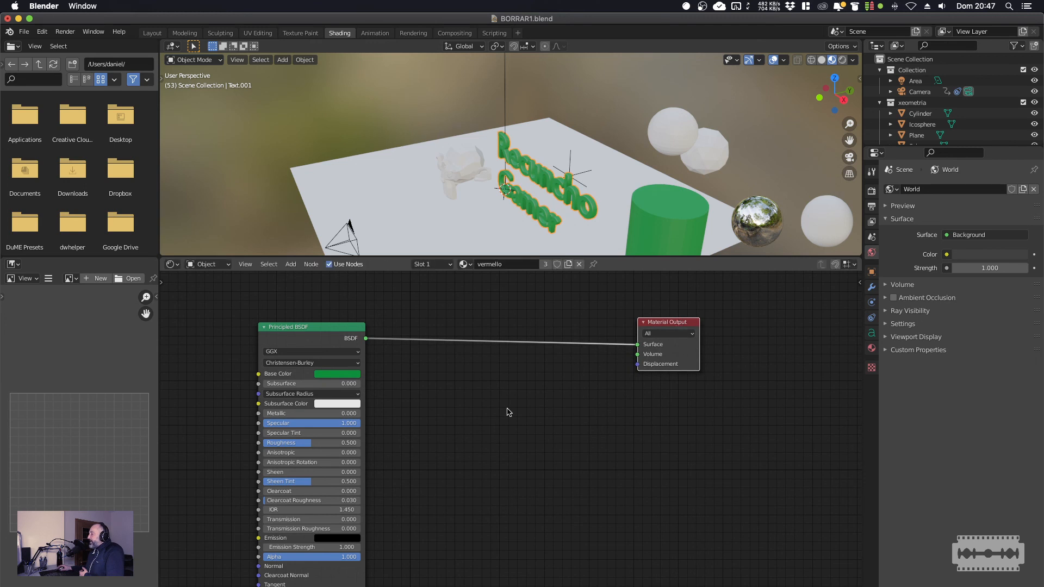
# Add a Checker Texture node beside the Principled BSDF and link its Color output to the Material Output's Surface.
pyautogui.hotkey('shift', 'a')
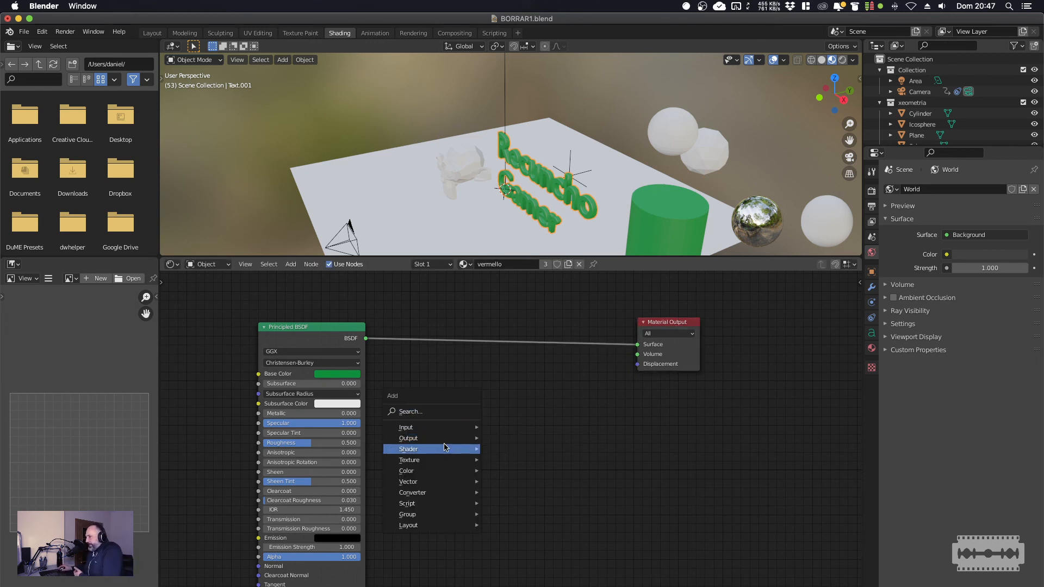
pyautogui.moveTo(447, 460)
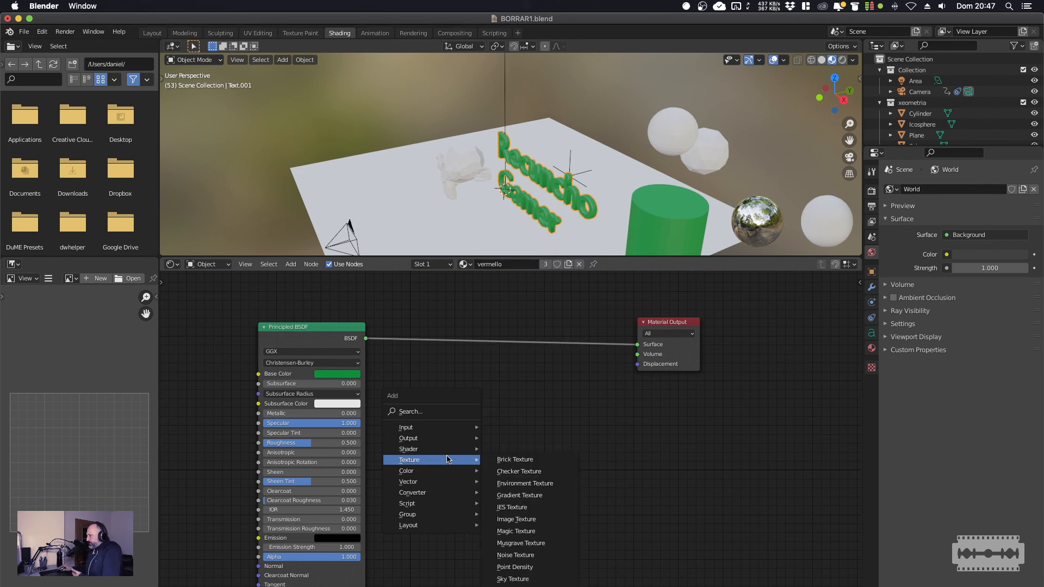
pyautogui.click(525, 472)
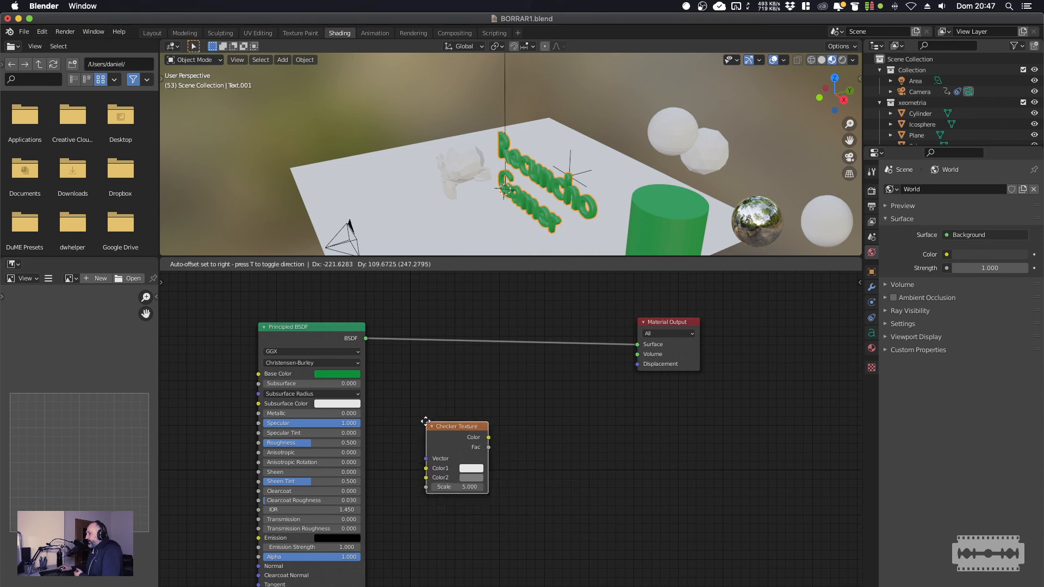
pyautogui.click(427, 422)
pyautogui.press('g')
pyautogui.click(491, 499)
pyautogui.moveTo(490, 441); pyautogui.dragTo(642, 345)
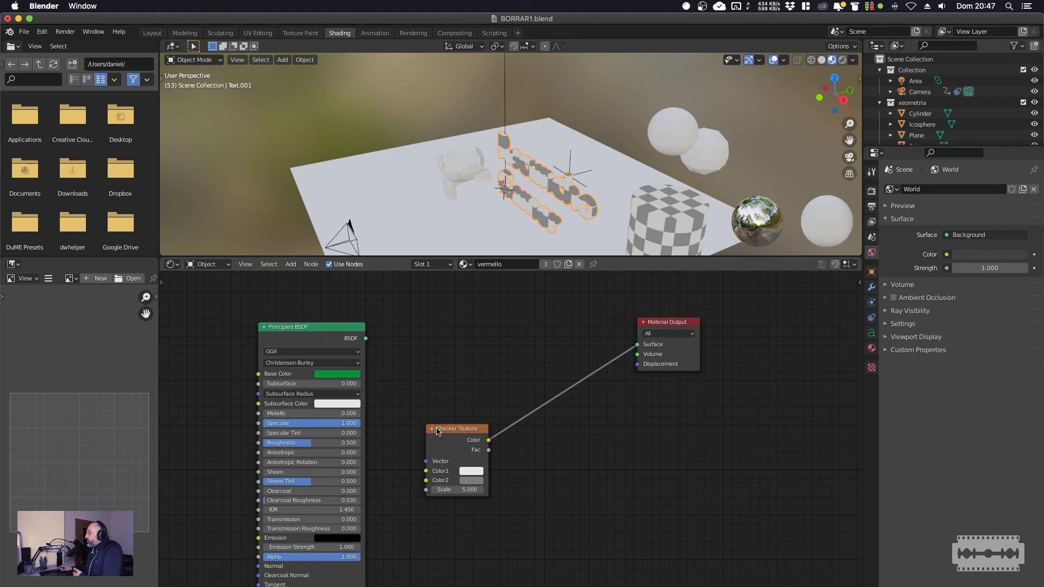
pyautogui.moveTo(437, 432); pyautogui.dragTo(442, 437)
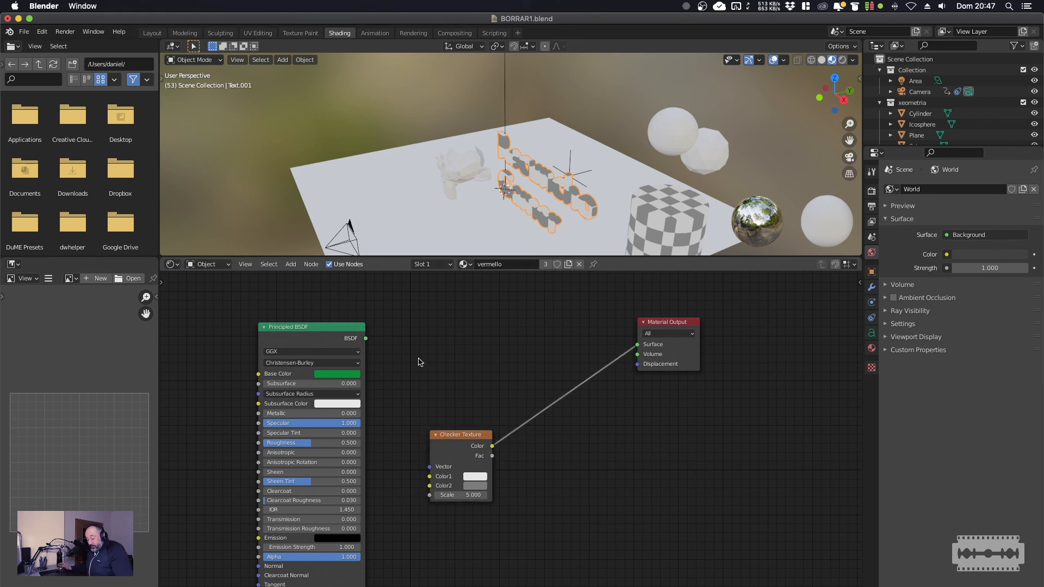
# Add a Mix Shader node between the Principled BSDF and the Material Output.
pyautogui.hotkey('shift', 'a')
pyautogui.moveTo(416, 354)
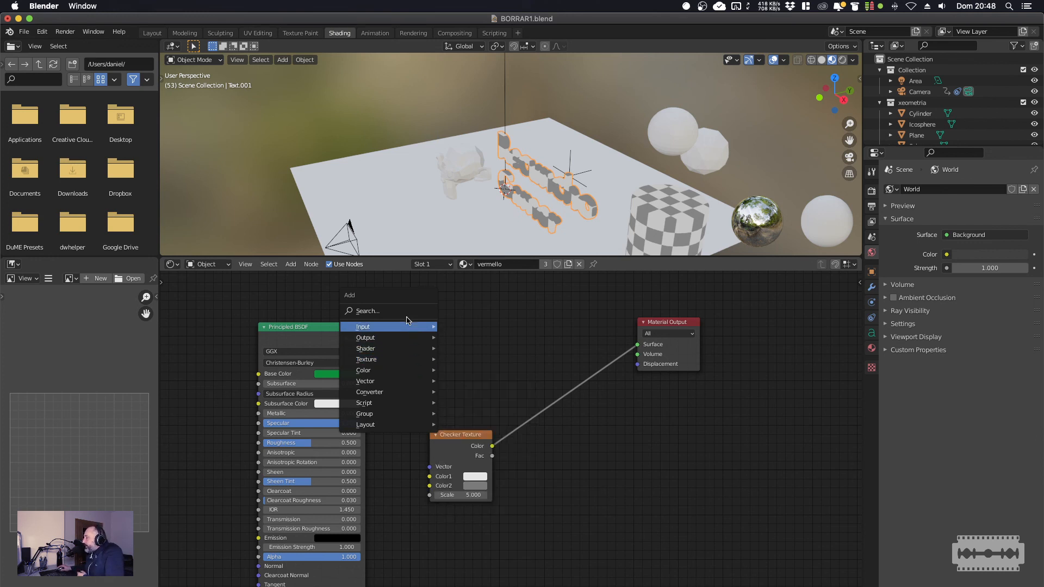
pyautogui.click(414, 311)
pyautogui.write('MIX')
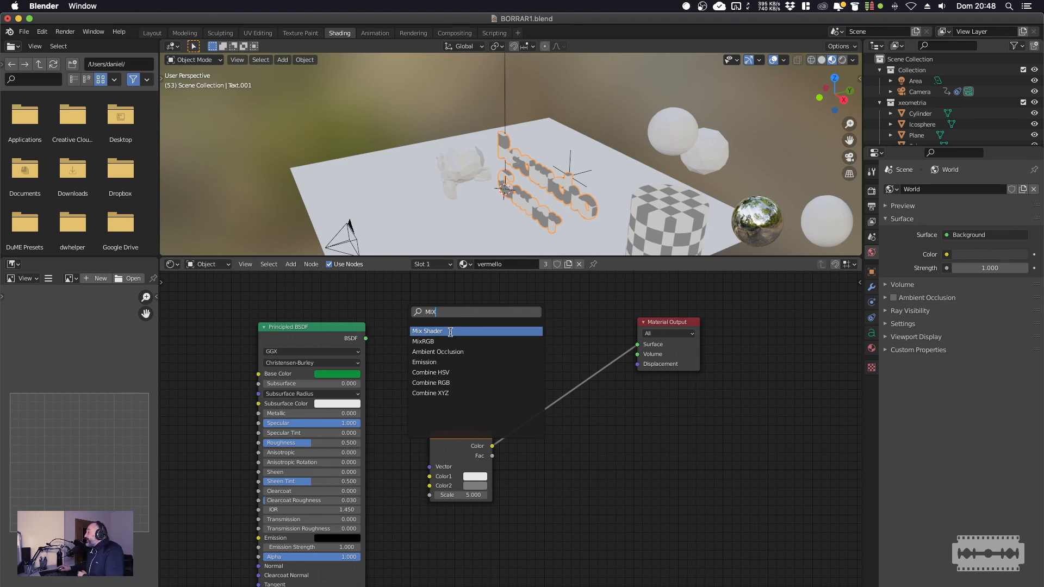
pyautogui.click(450, 332)
pyautogui.click(536, 358)
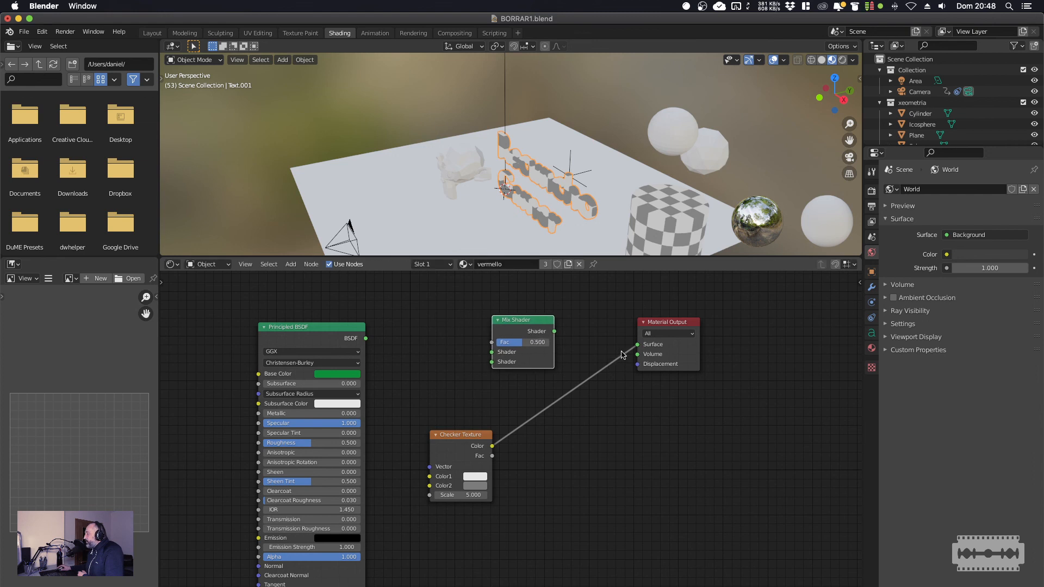
# Link the Principled BSDF and Checker Texture Color into the Mix Shader's first and second Shader inputs, and its output to Surface.
pyautogui.moveTo(632, 348); pyautogui.dragTo(493, 361)
pyautogui.moveTo(365, 338); pyautogui.dragTo(500, 355)
pyautogui.moveTo(554, 331); pyautogui.dragTo(638, 346)
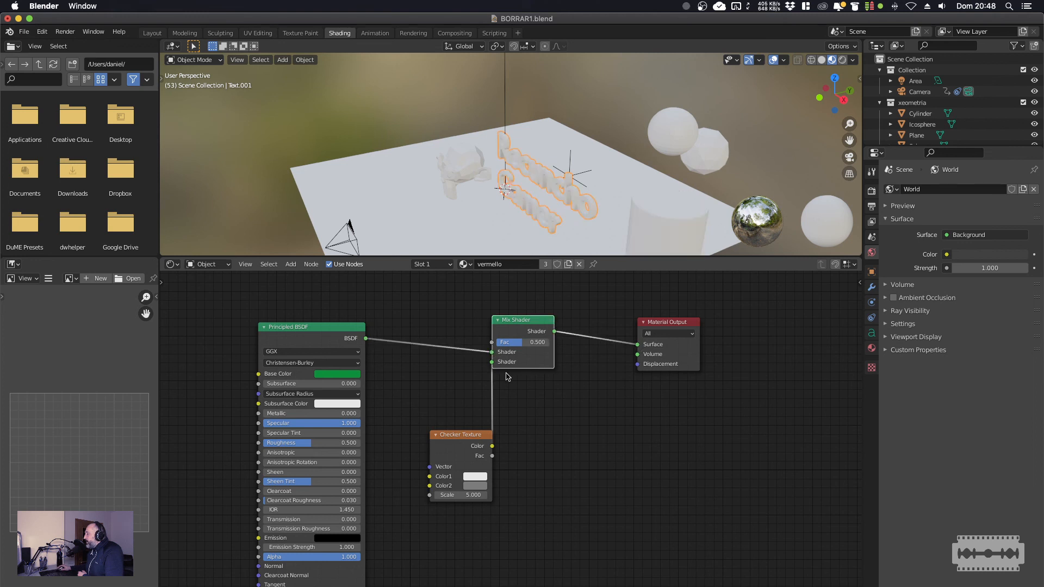
pyautogui.moveTo(456, 433); pyautogui.dragTo(429, 395)
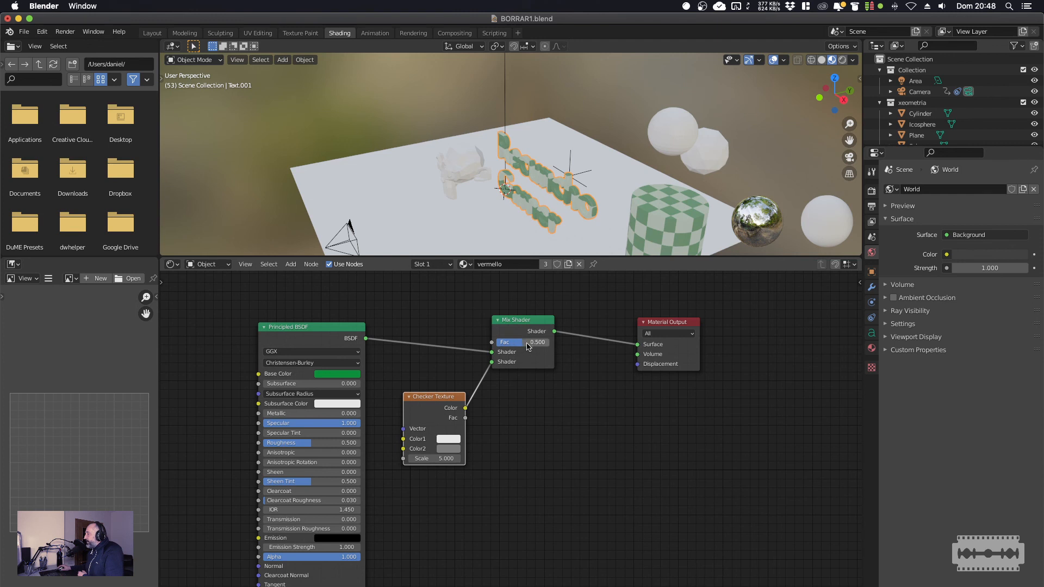
# Set the Mix Shader's Fac to 0.692 and reposition the Mix Shader, Principled BSDF and Checker Texture nodes.
pyautogui.moveTo(522, 342)
pyautogui.mouseDown()
pyautogui.moveTo(549, 342)
pyautogui.moveTo(509, 342)
pyautogui.mouseUp()
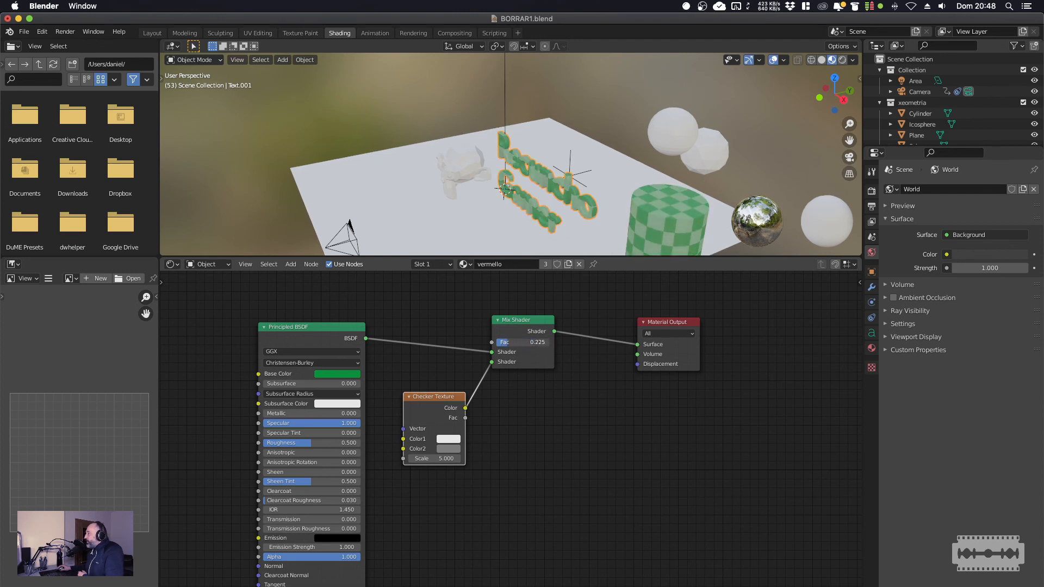
pyautogui.moveTo(537, 321); pyautogui.dragTo(544, 328)
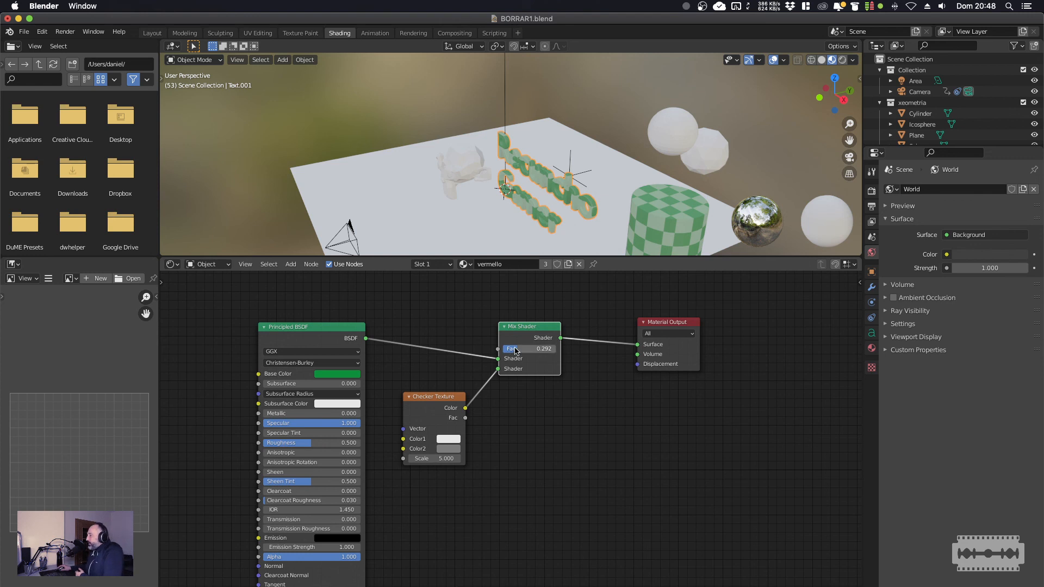
pyautogui.rightClick(543, 348)
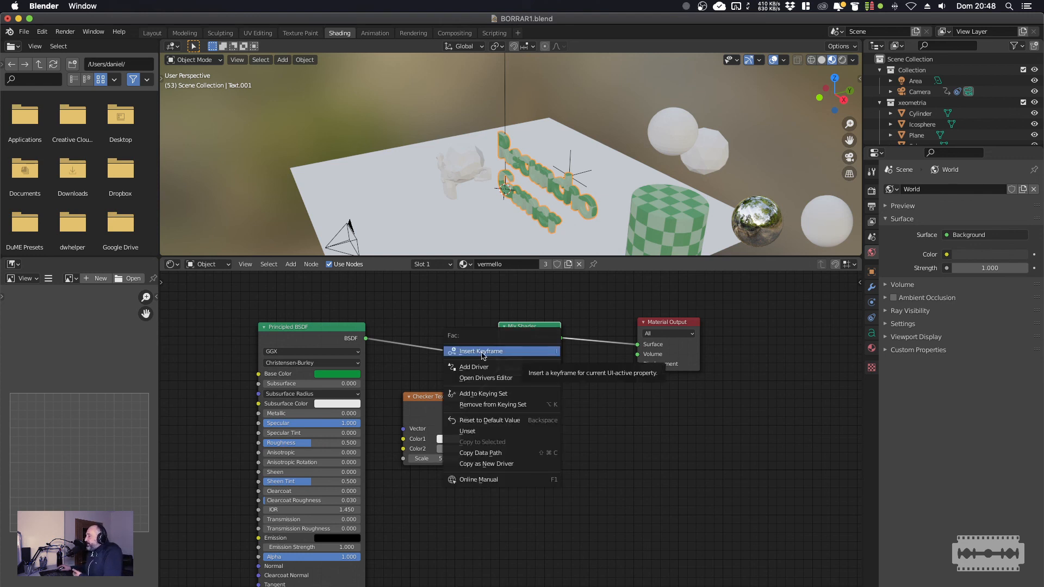
pyautogui.press('Escape')
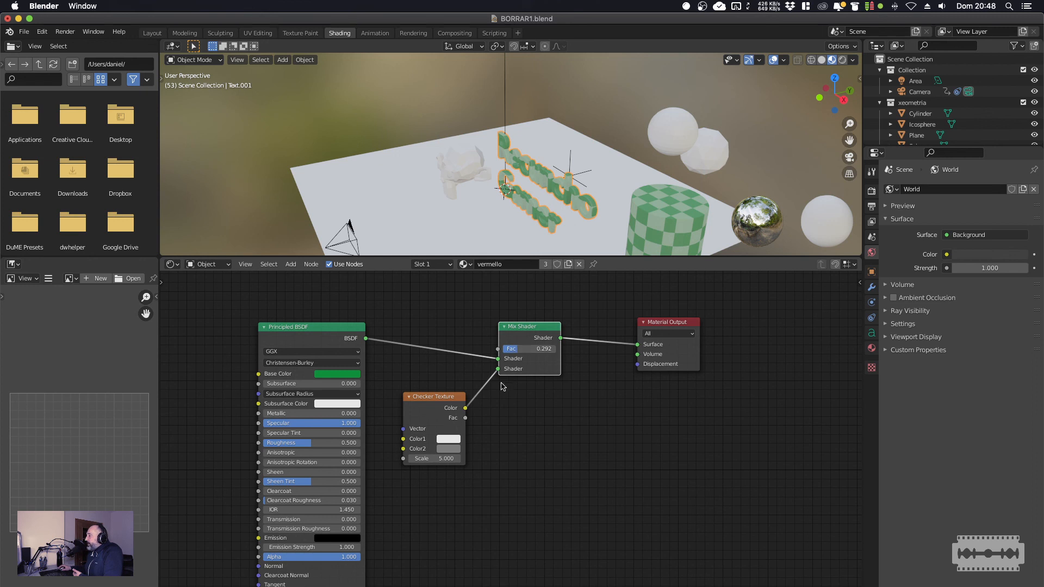
pyautogui.moveTo(525, 350)
pyautogui.mouseDown()
pyautogui.moveTo(546, 350)
pyautogui.moveTo(507, 350)
pyautogui.moveTo(555, 350)
pyautogui.moveTo(507, 349)
pyautogui.moveTo(555, 349)
pyautogui.moveTo(540, 350)
pyautogui.mouseUp()
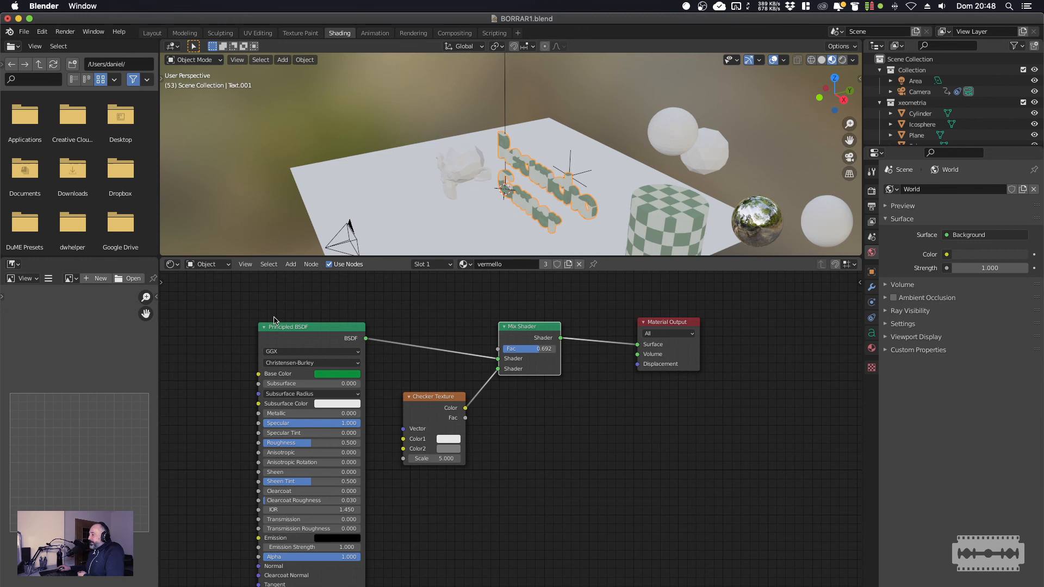
pyautogui.moveTo(318, 329); pyautogui.dragTo(316, 315)
pyautogui.moveTo(434, 397); pyautogui.dragTo(412, 406)
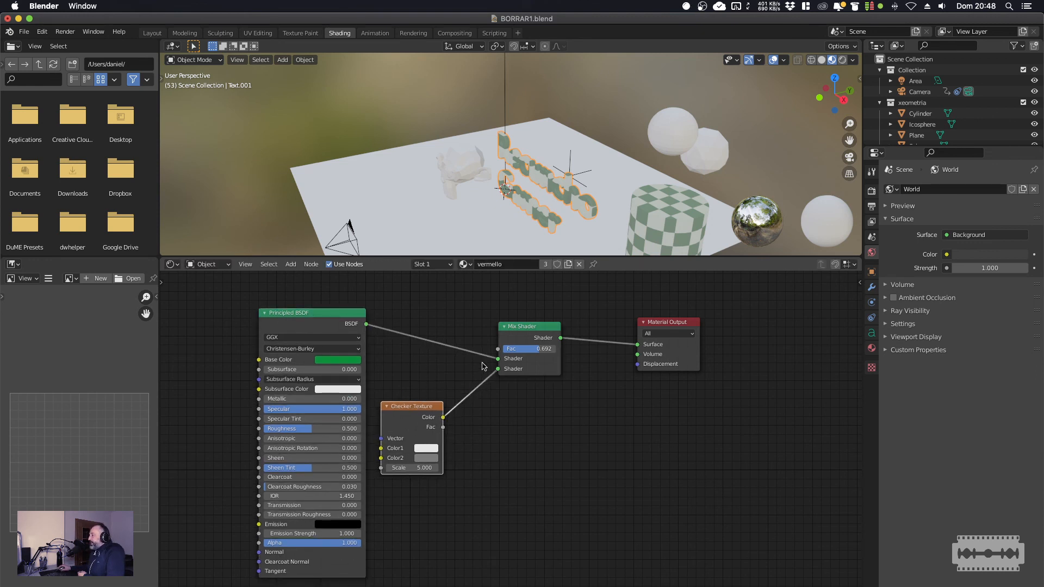
# Move the Mix Shader and Material Output nodes closer to the Principled BSDF and Checker Texture nodes.
pyautogui.moveTo(542, 328); pyautogui.dragTo(517, 330)
pyautogui.moveTo(660, 321); pyautogui.dragTo(579, 316)
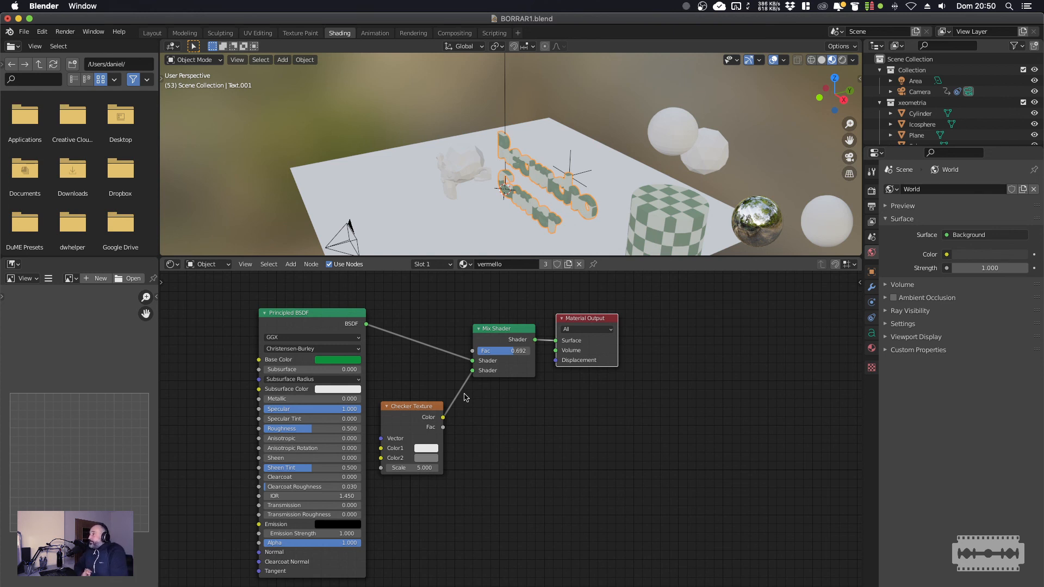
pyautogui.click(518, 34)
pyautogui.moveTo(506, 97)
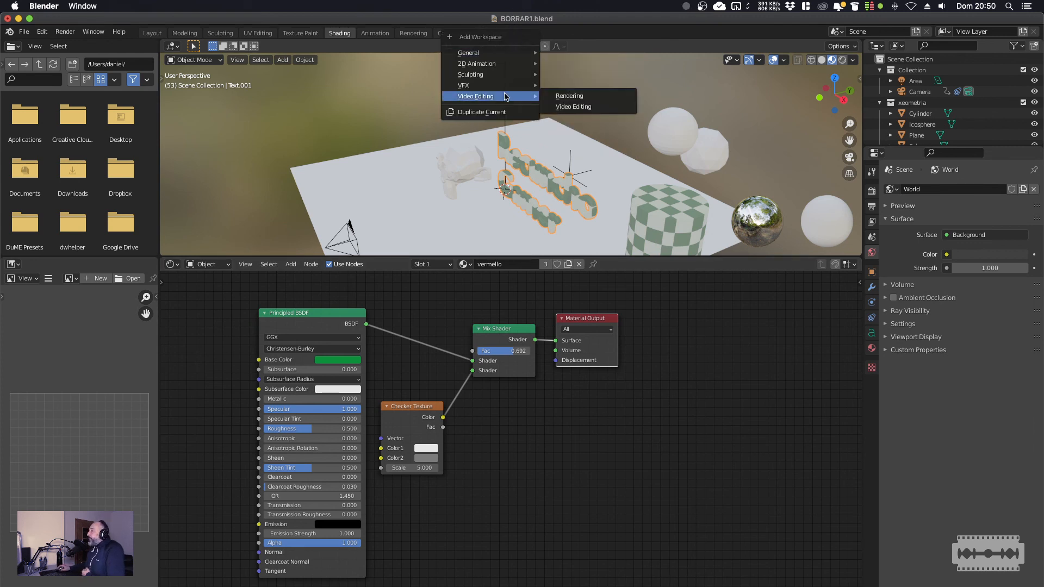
pyautogui.moveTo(478, 89)
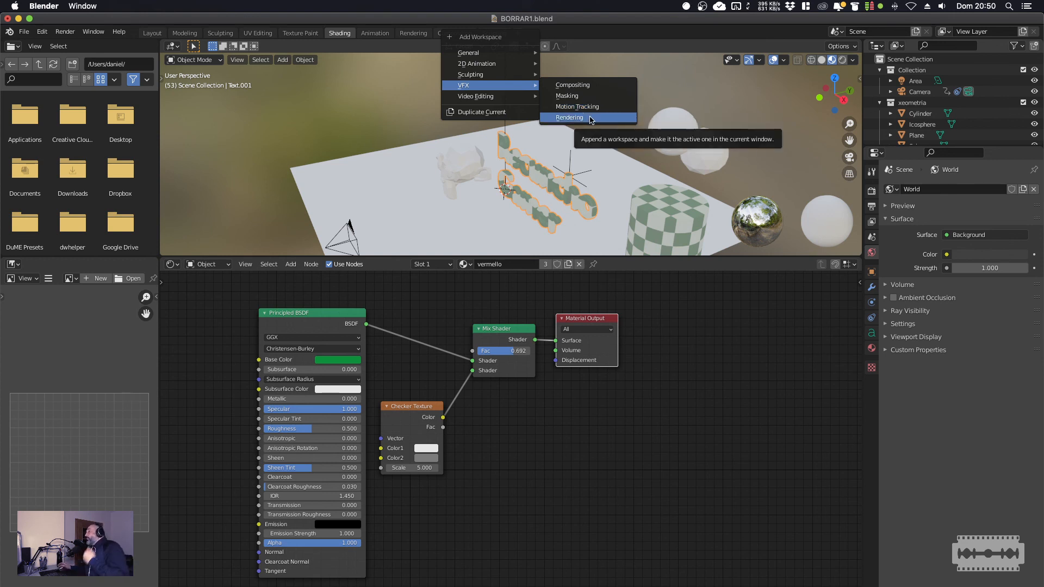
pyautogui.moveTo(506, 99)
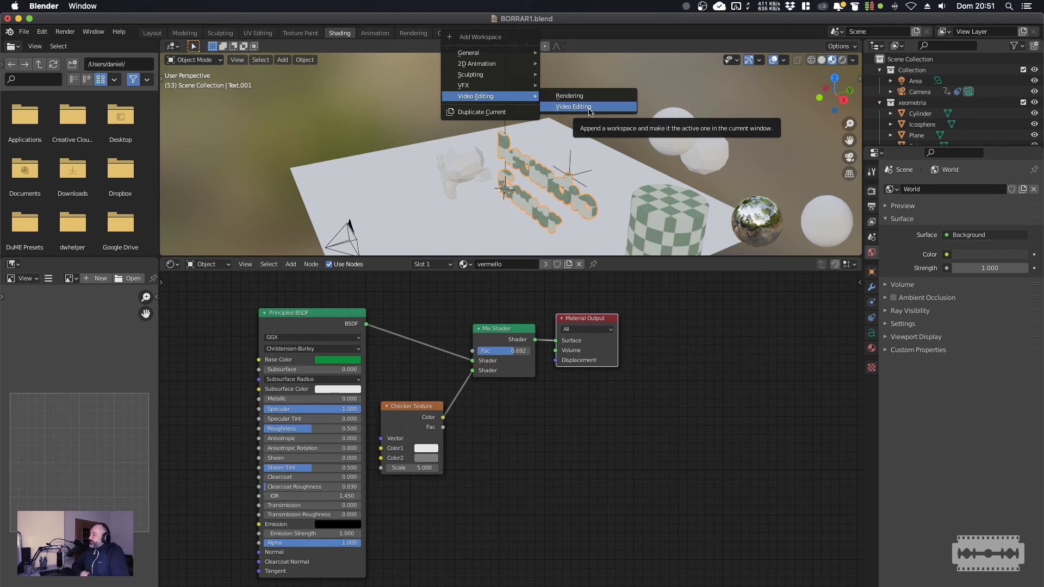
pyautogui.click(461, 564)
# Search the nodes that can be added to the vermello material for "GLOW", and leave the search without adding one.
pyautogui.hotkey('shift', 'a')
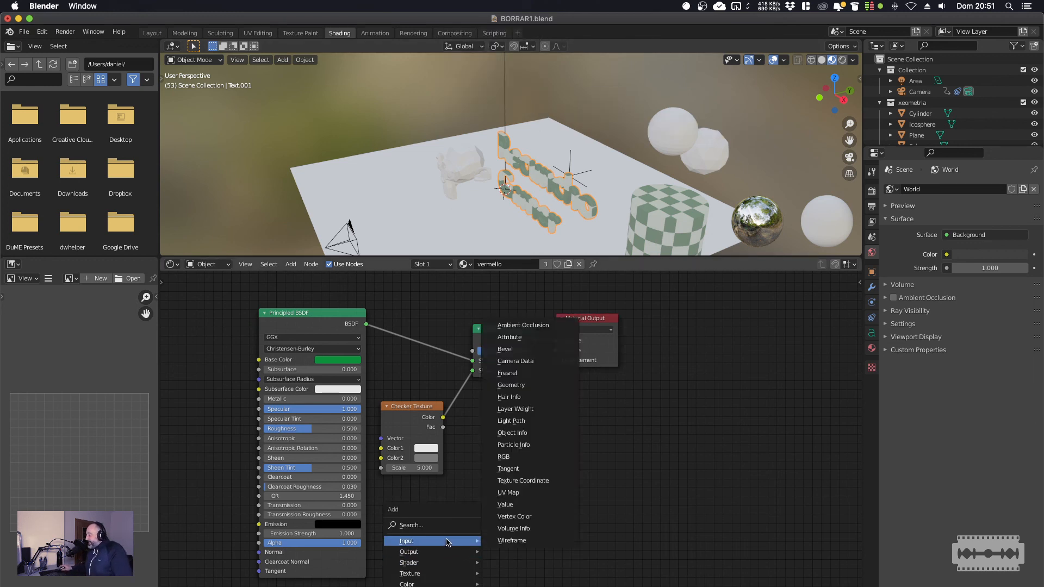
pyautogui.moveTo(450, 586)
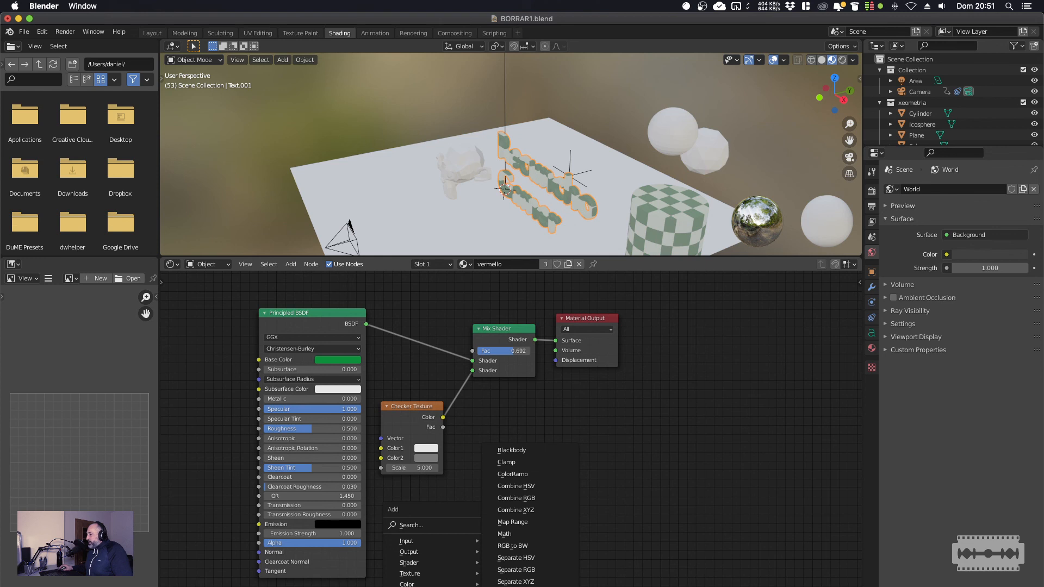
pyautogui.moveTo(456, 513); pyautogui.dragTo(535, 439)
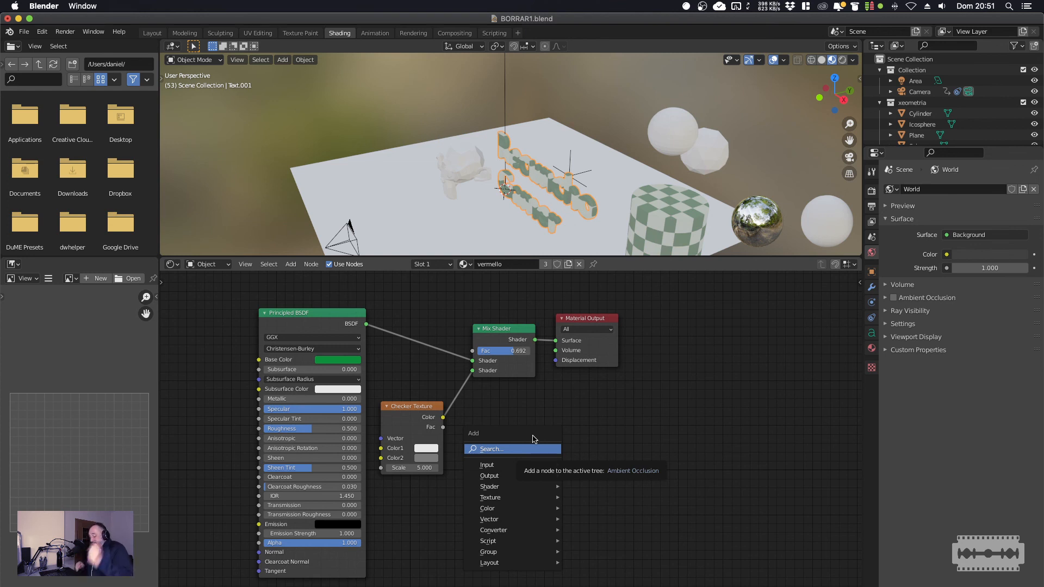
pyautogui.press('g')
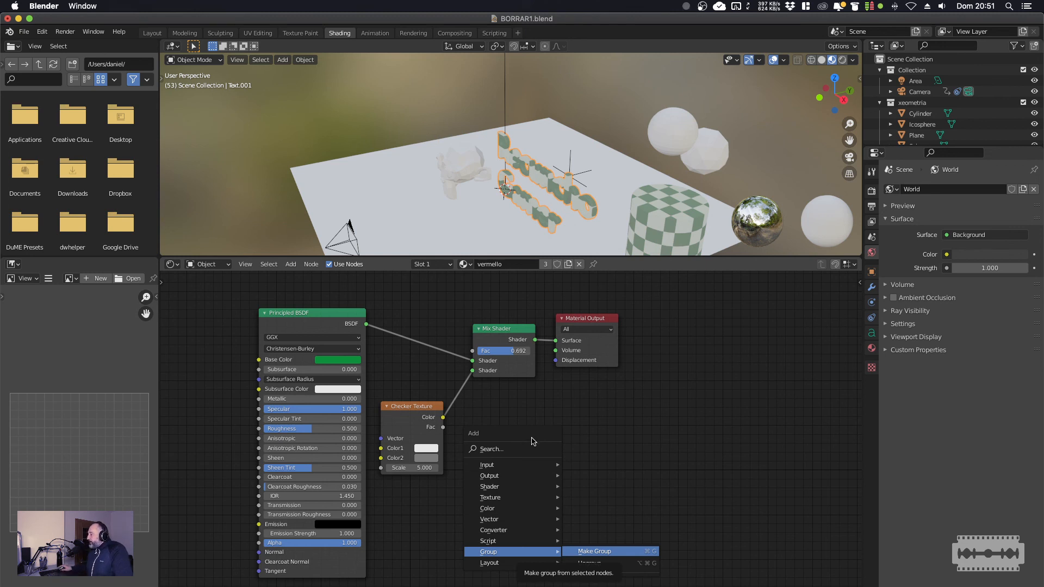
pyautogui.click(528, 447)
pyautogui.write('GLOW')
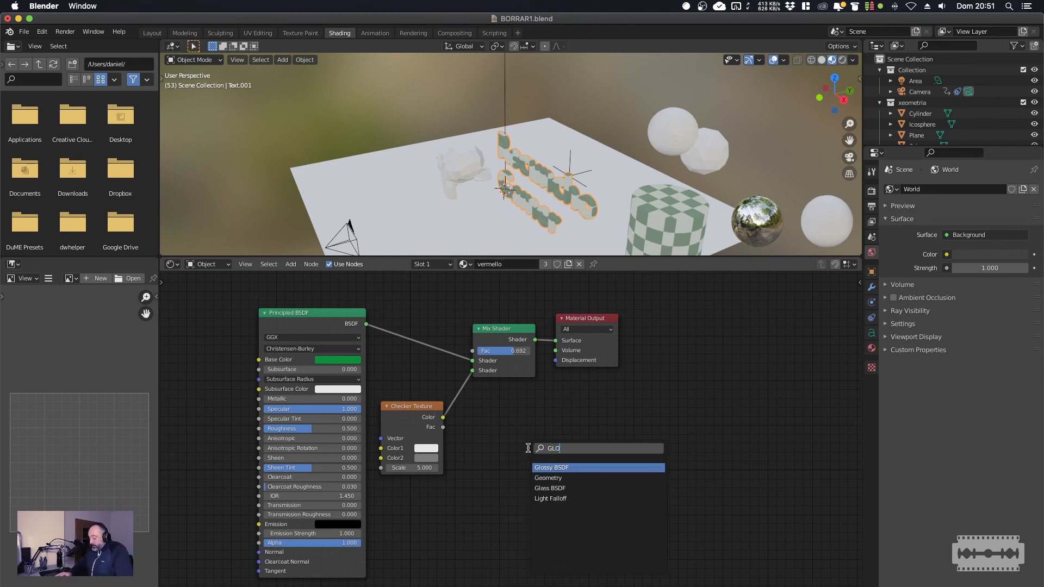
pyautogui.press('BackSpace')
pyautogui.press('BackSpace')
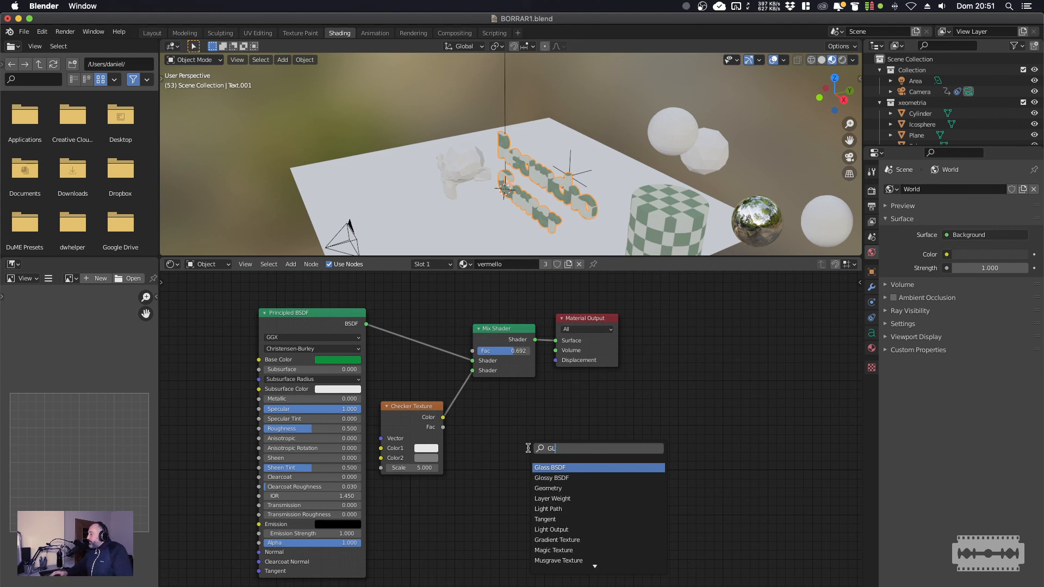
pyautogui.press('BackSpace')
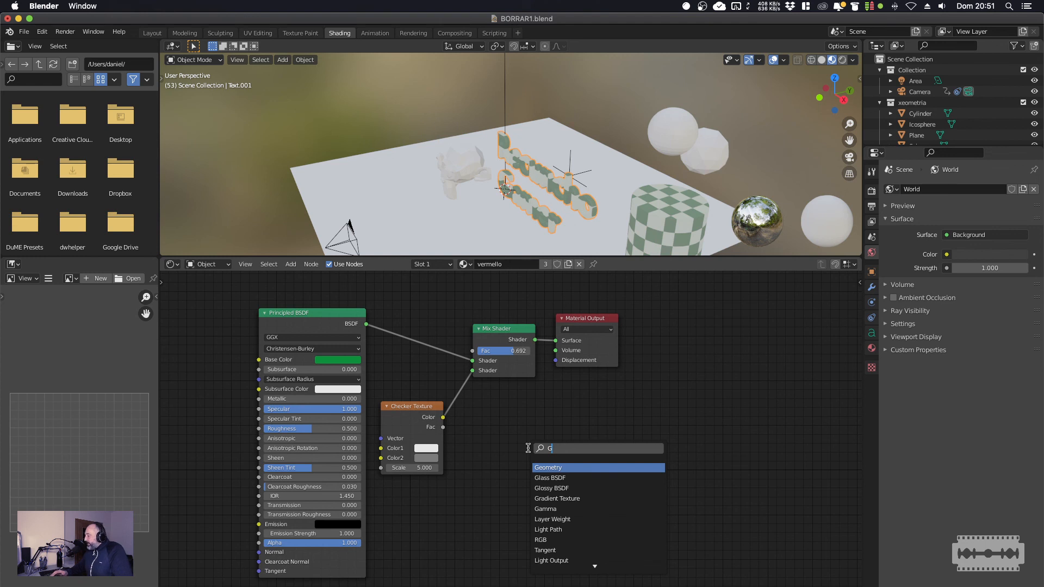
pyautogui.press('Escape')
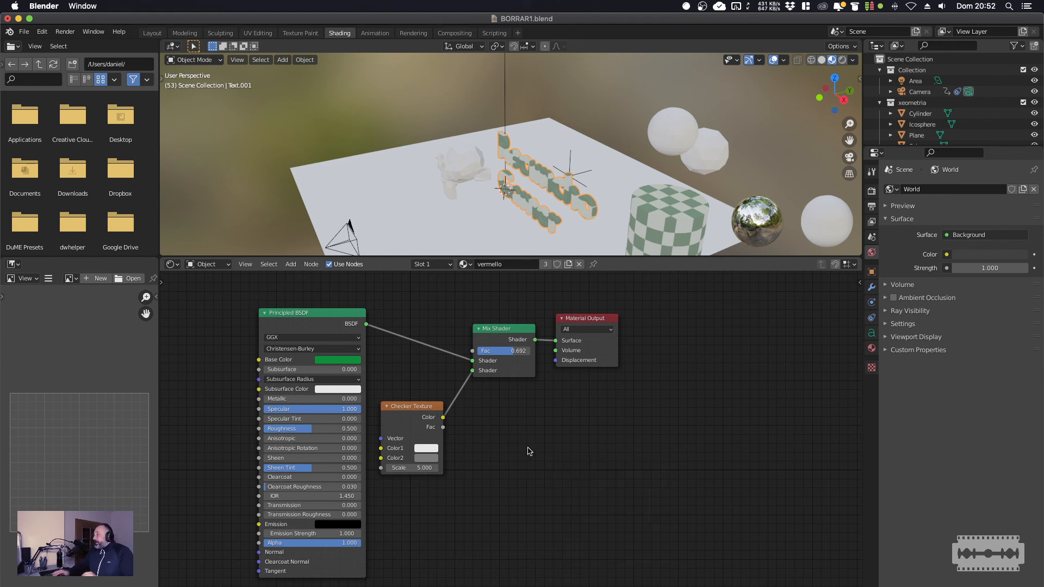